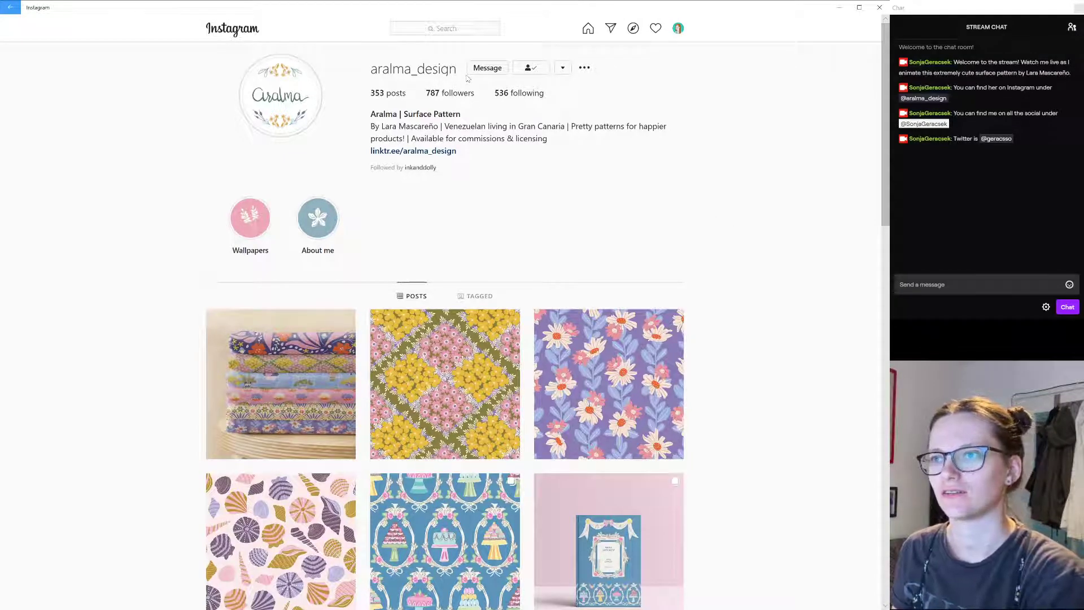
Step: Browse the surface-pattern posts on the aralma_design Instagram profile
{"action": "scroll", "coordinate": [776, 288], "scroll_direction": "down", "scroll_amount": 10}
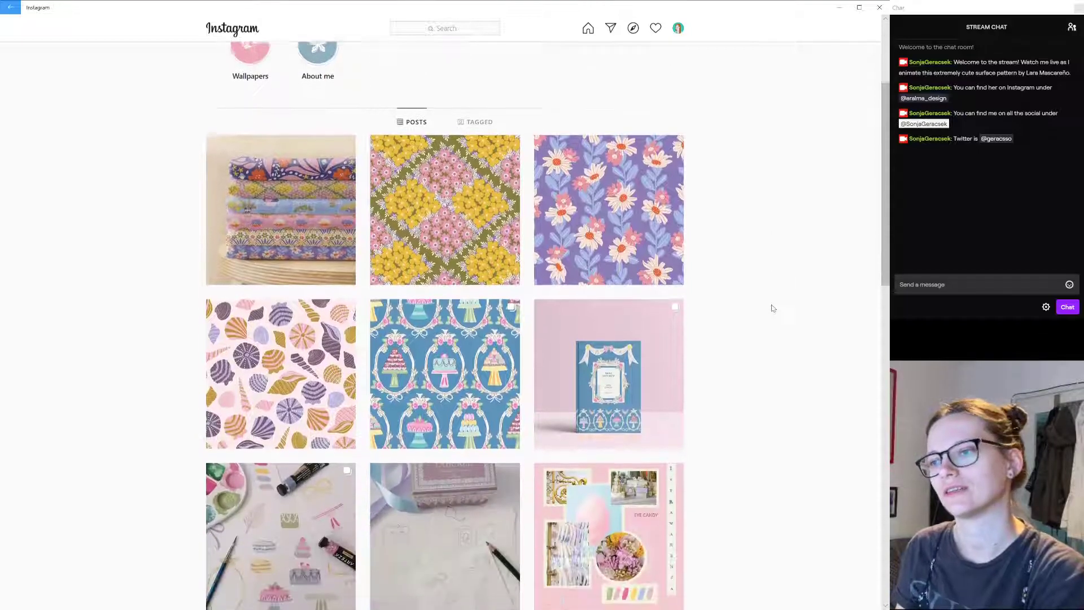
{"action": "scroll", "coordinate": [770, 307], "scroll_direction": "down", "scroll_amount": 13}
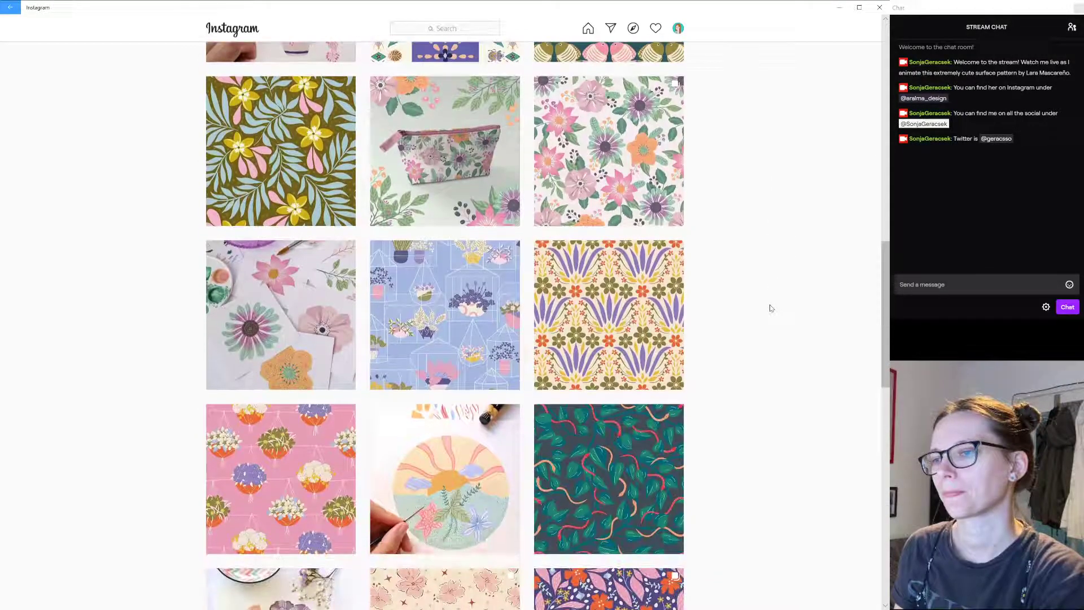
{"action": "scroll", "coordinate": [770, 307], "scroll_direction": "down", "scroll_amount": 3}
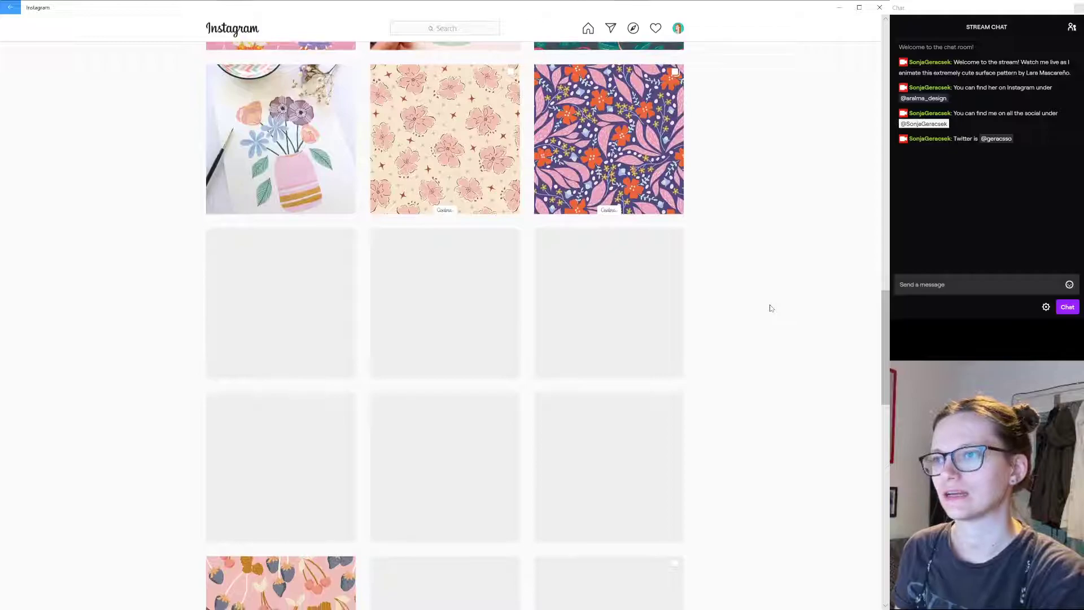
{"action": "scroll", "coordinate": [776, 316], "scroll_direction": "down", "scroll_amount": 7}
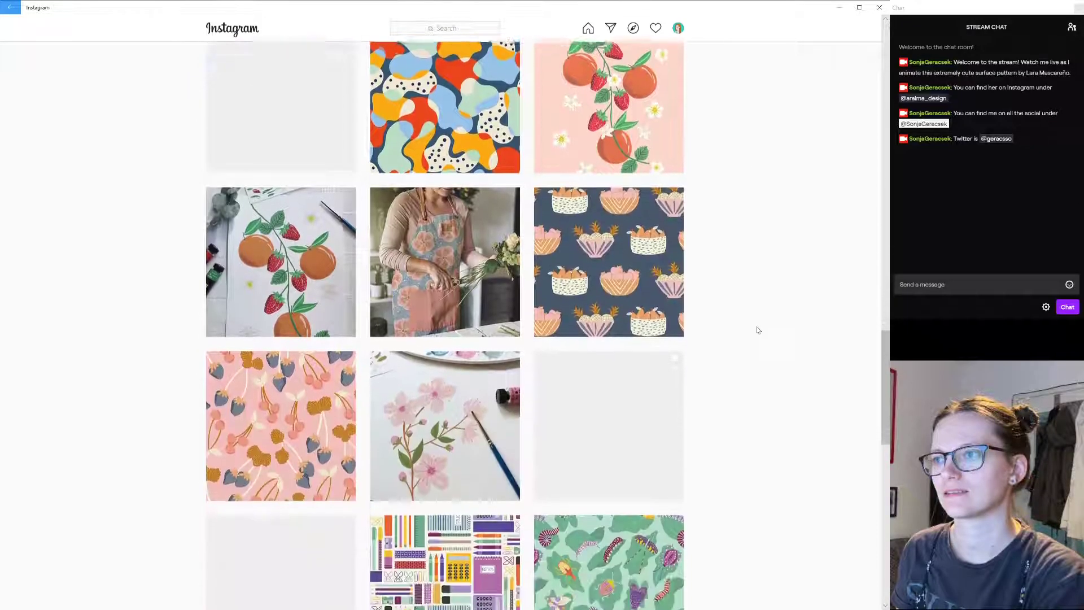
{"action": "left_click", "coordinate": [618, 359]}
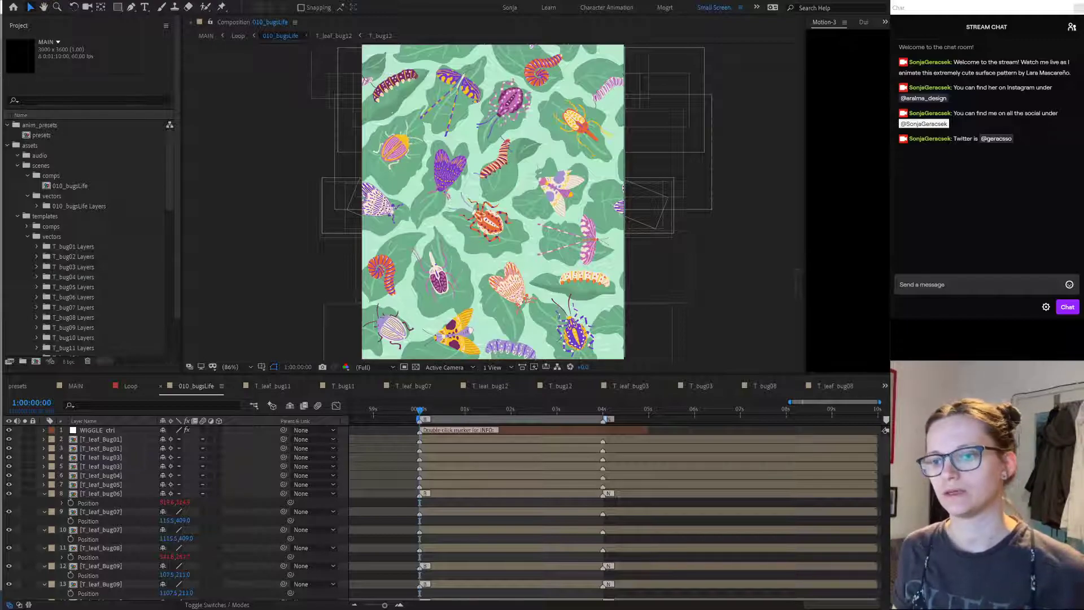
Step: Switch to After Effects and inspect the white and yellow moths in the 010_bugsLife composition at 1:00:01:02
{"action": "key", "text": "alt+Tab"}
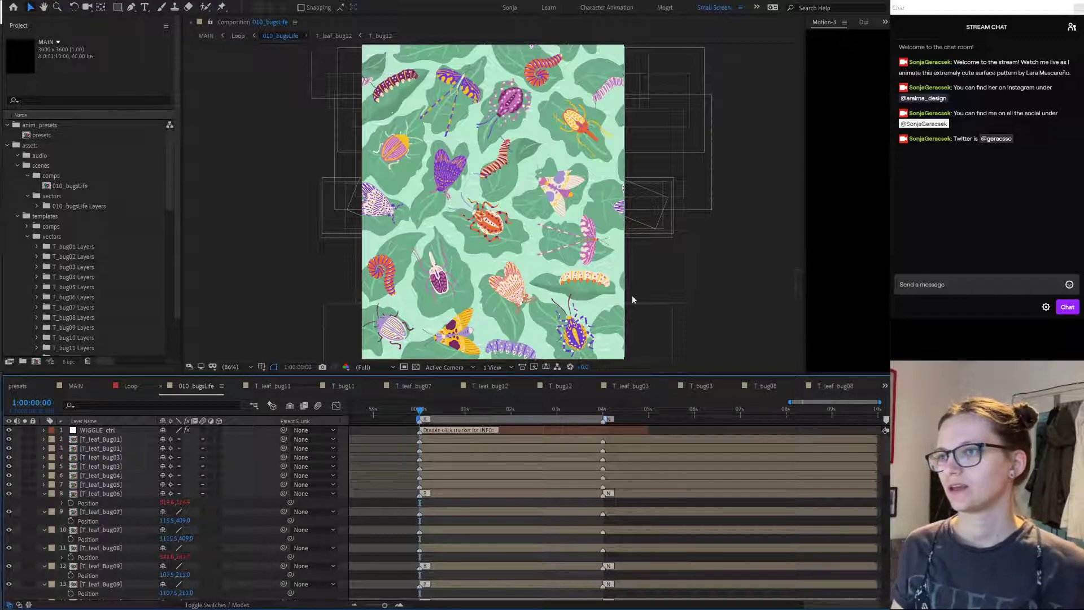
{"action": "left_click_drag", "start_coordinate": [420, 411], "coordinate": [467, 411]}
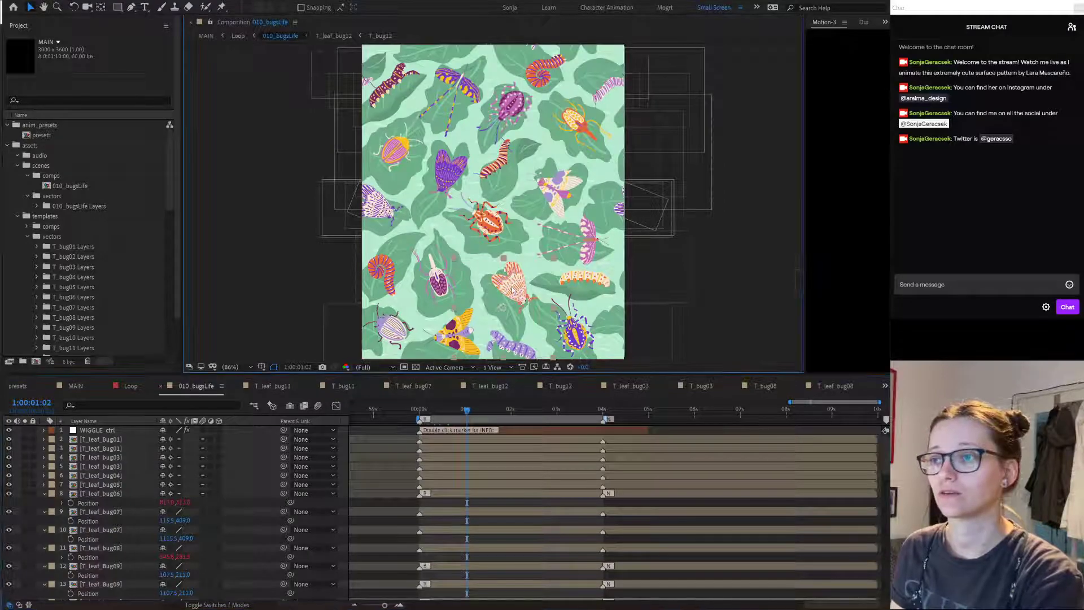
{"action": "left_click", "coordinate": [562, 184]}
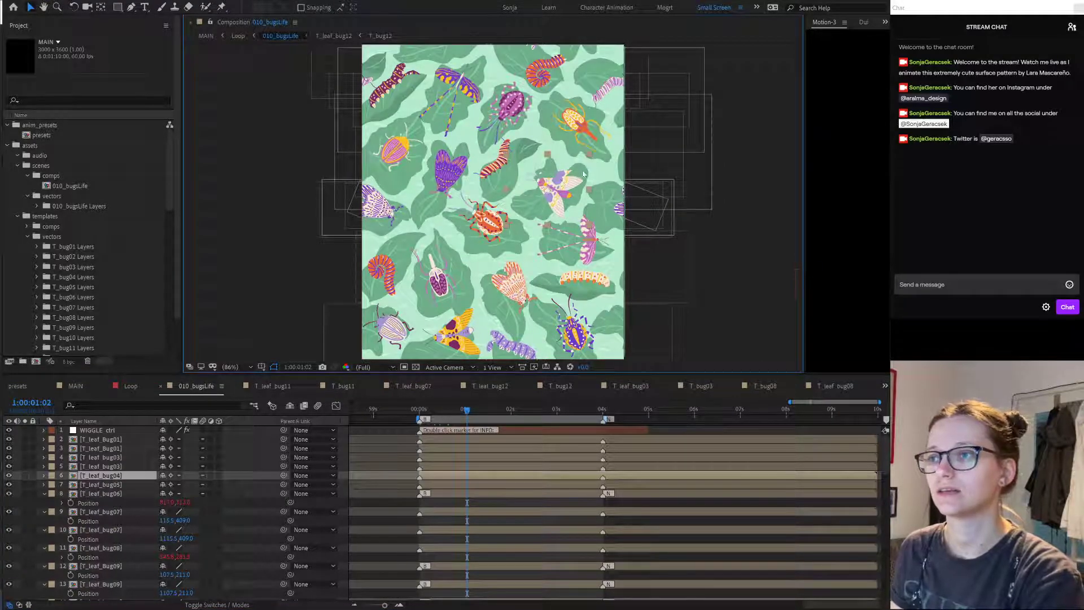
{"action": "left_click", "coordinate": [452, 341]}
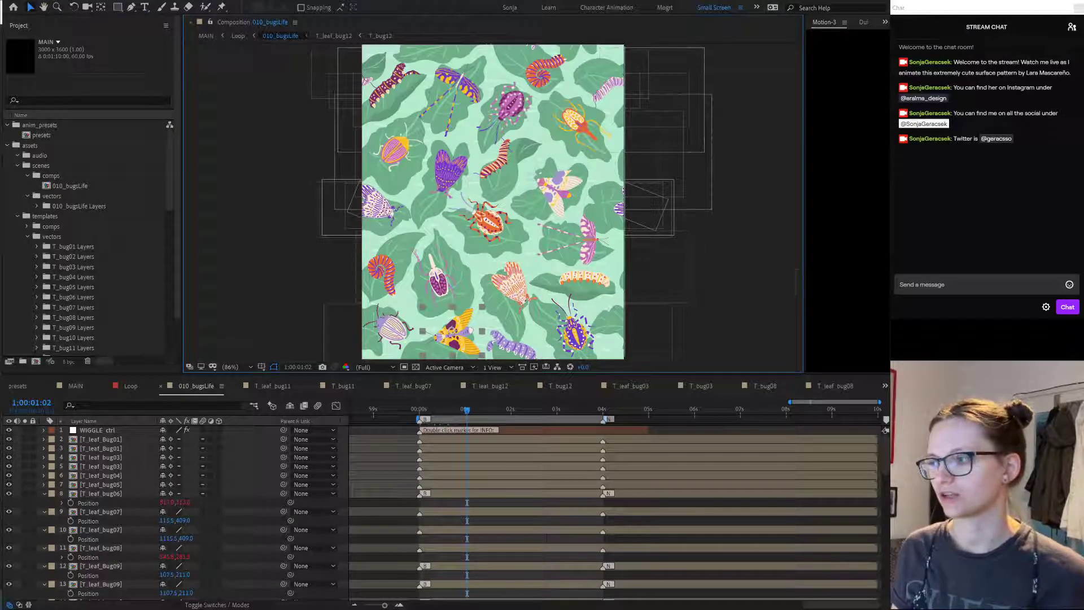
Step: Switch to Illustrator, open the recent file 010_bugsLife.ai and select the yellow moth near the artboard's lower edge
{"action": "key", "text": "alt+Tab"}
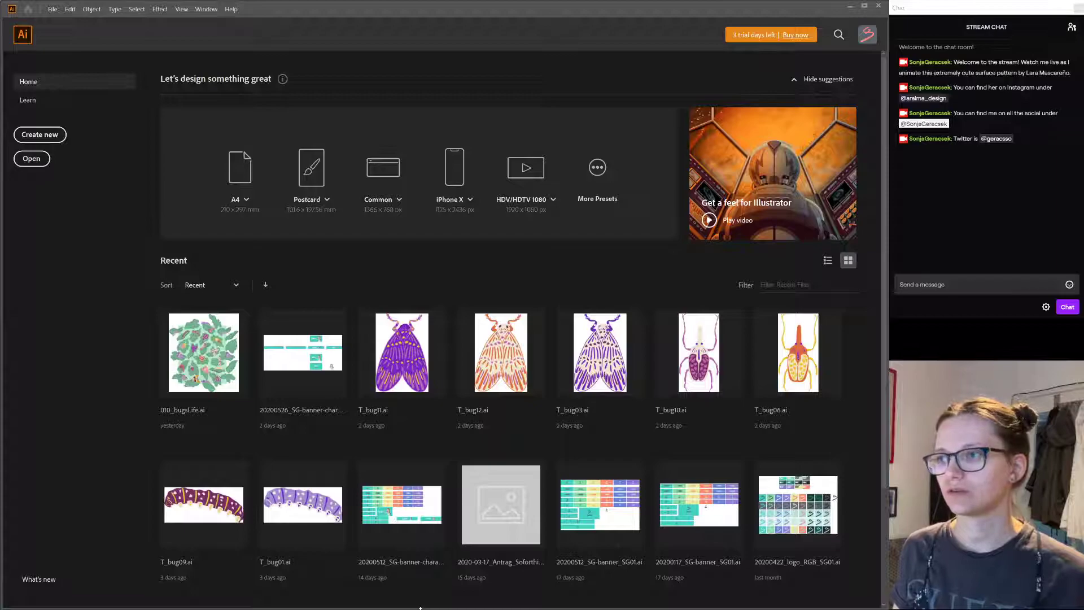
{"action": "left_click", "coordinate": [210, 336]}
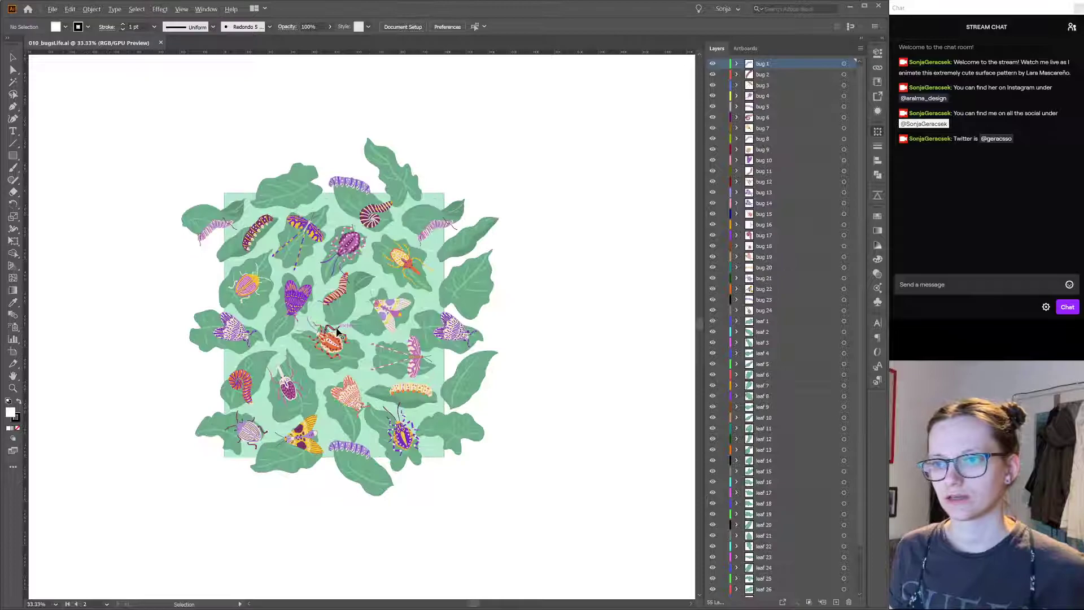
{"action": "left_click", "coordinate": [301, 444]}
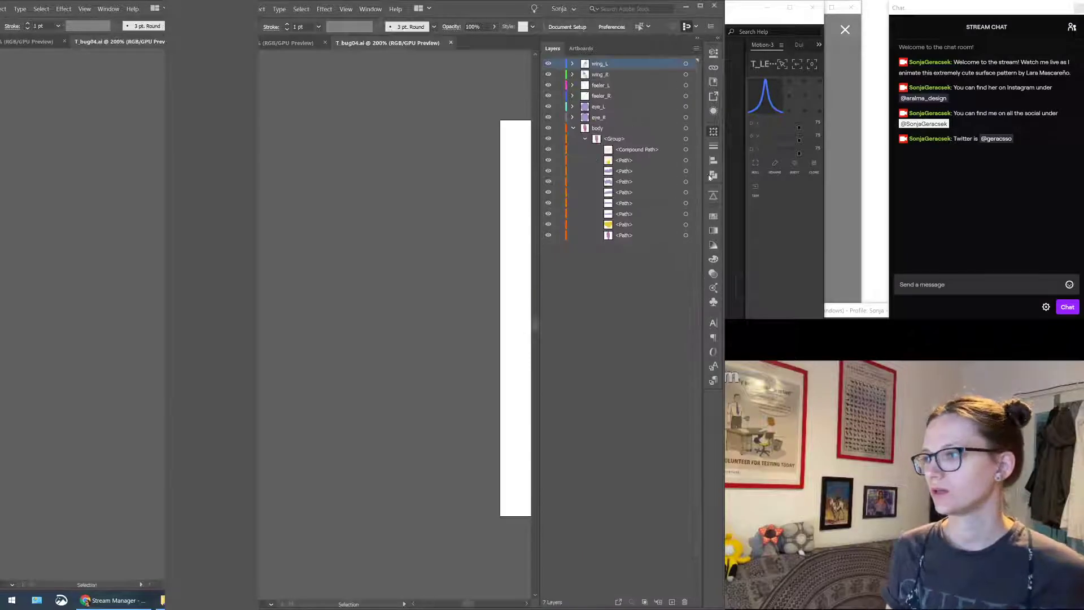
{"action": "left_click", "coordinate": [831, 310]}
{"action": "left_click_drag", "start_coordinate": [832, 310], "coordinate": [806, 307]}
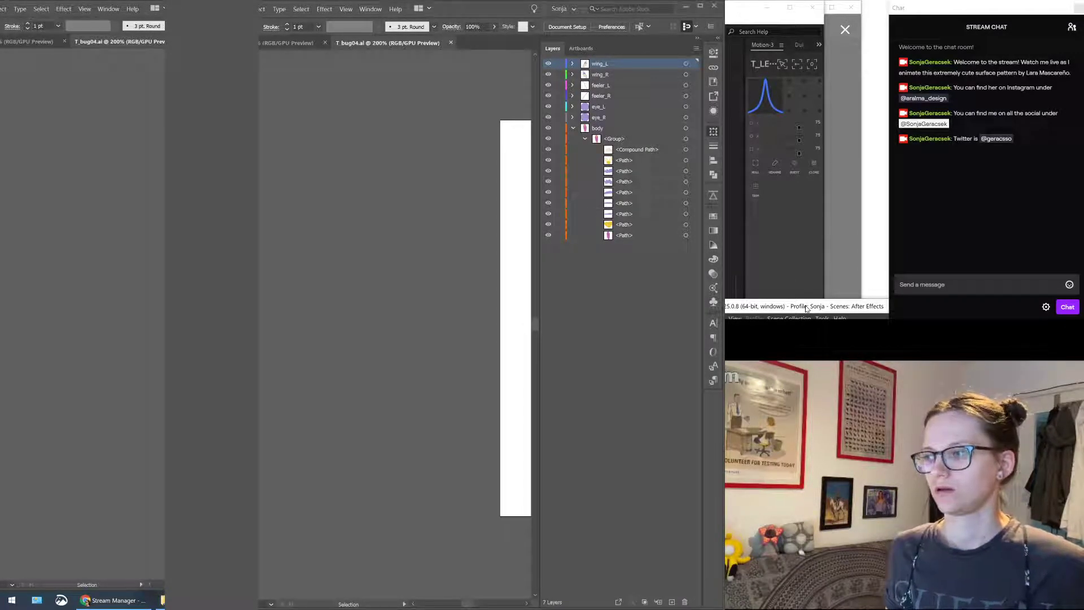
{"action": "left_click_drag", "start_coordinate": [806, 308], "coordinate": [866, 312]}
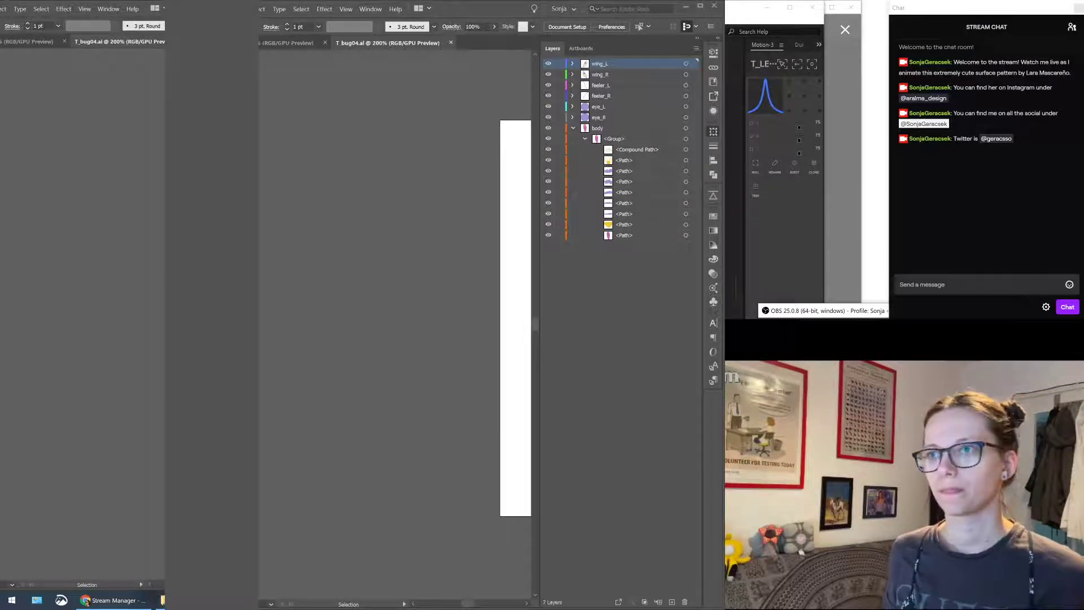
{"action": "left_click_drag", "start_coordinate": [724, 102], "coordinate": [886, 104]}
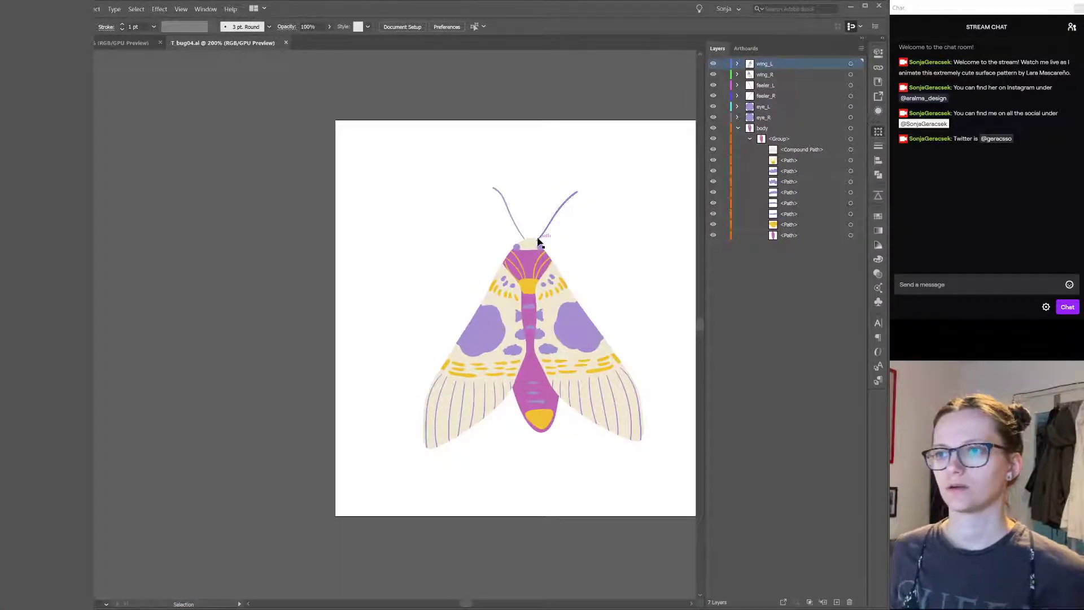
{"action": "left_click_drag", "start_coordinate": [634, 264], "coordinate": [537, 256]}
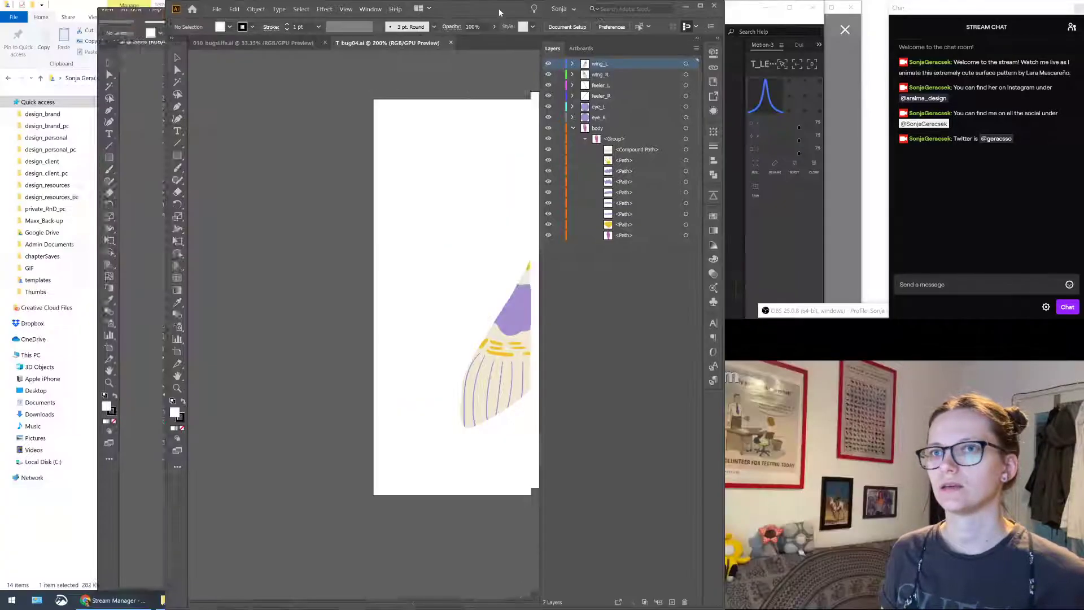
{"action": "key", "text": "alt+Tab"}
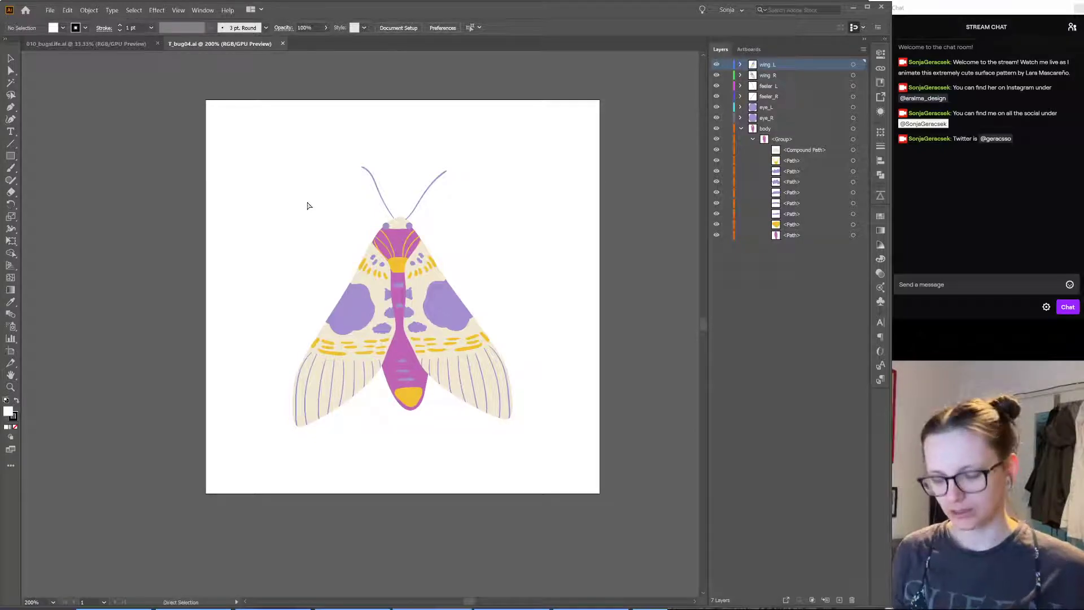
Step: Paste the yellow moth into T_bug04.ai as a colour reference, move it beyond the artboard's upper-left corner and lock its group in wing_L
{"action": "key", "text": "ctrl+v"}
{"action": "left_click_drag", "start_coordinate": [308, 205], "coordinate": [194, 134]}
{"action": "scroll", "coordinate": [271, 241], "scroll_direction": "down", "scroll_amount": 1}
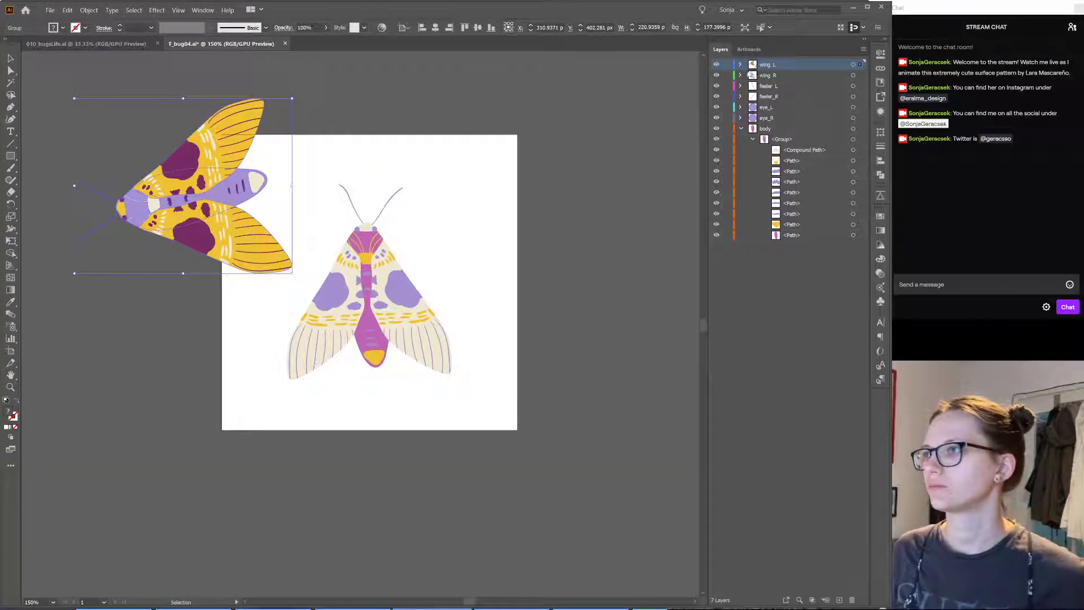
{"action": "left_click", "coordinate": [741, 64]}
{"action": "left_click", "coordinate": [727, 75]}
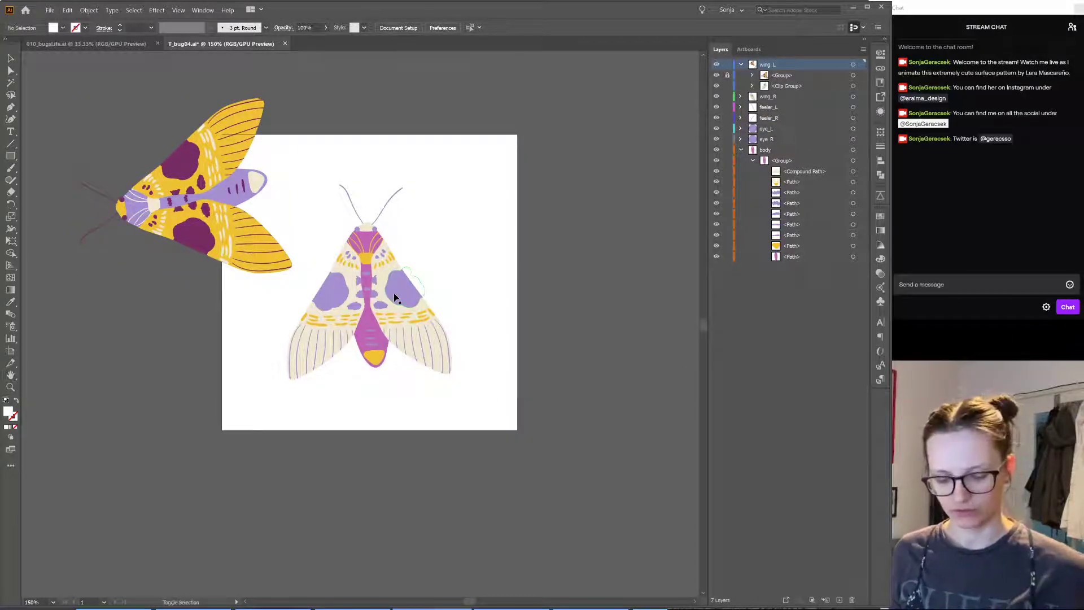
Step: Recolour all lilac parts of the T_bug04 moth, including wing spots, veins, eyes and feelers, with the reference moth's dark purple
{"action": "key", "text": "a"}
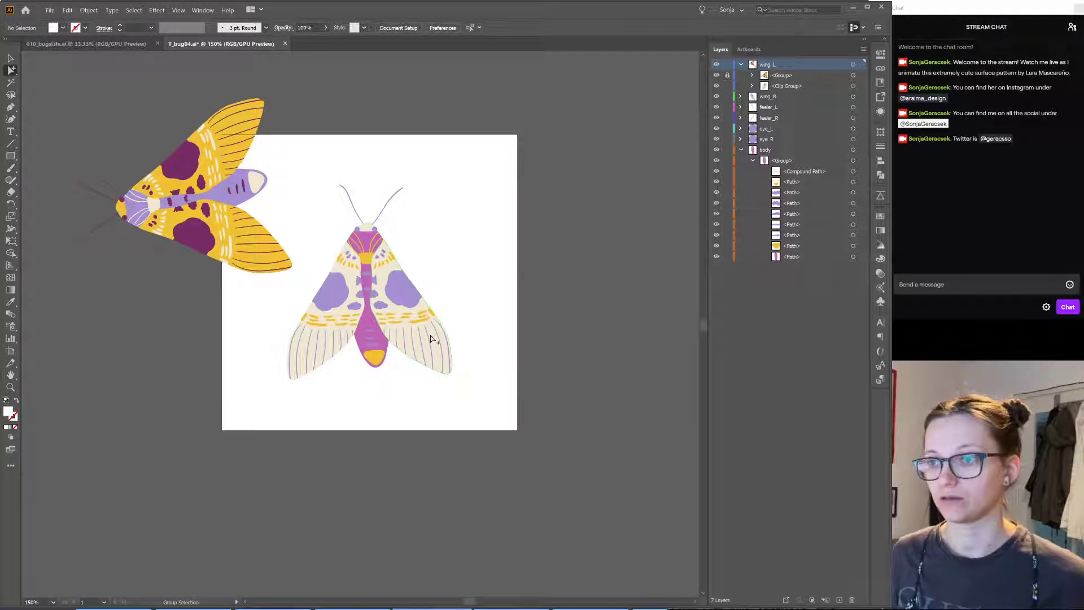
{"action": "left_click", "coordinate": [422, 349]}
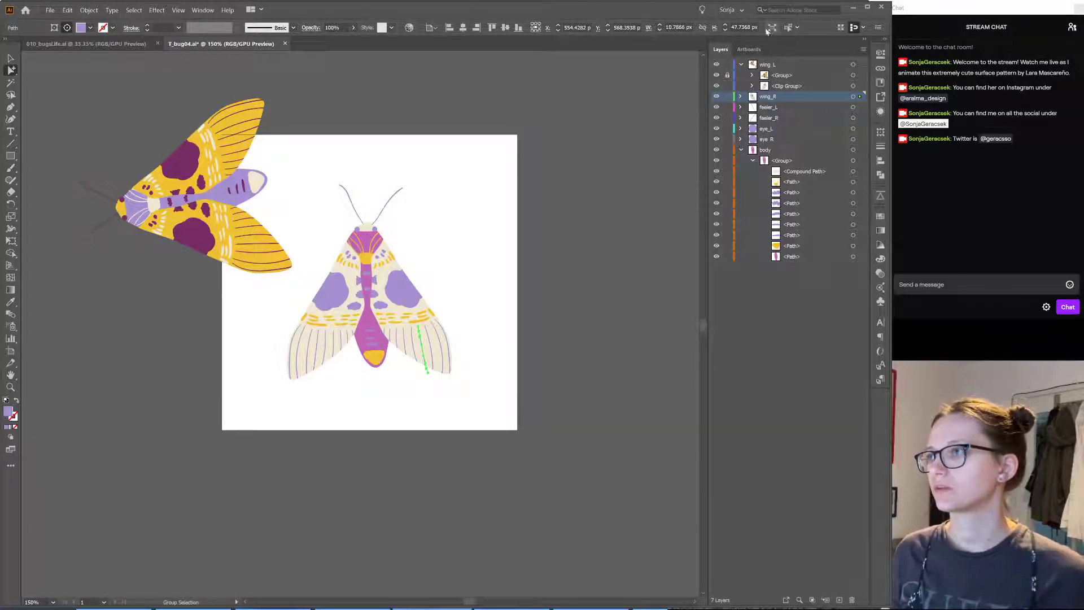
{"action": "key", "text": "ctrl+a"}
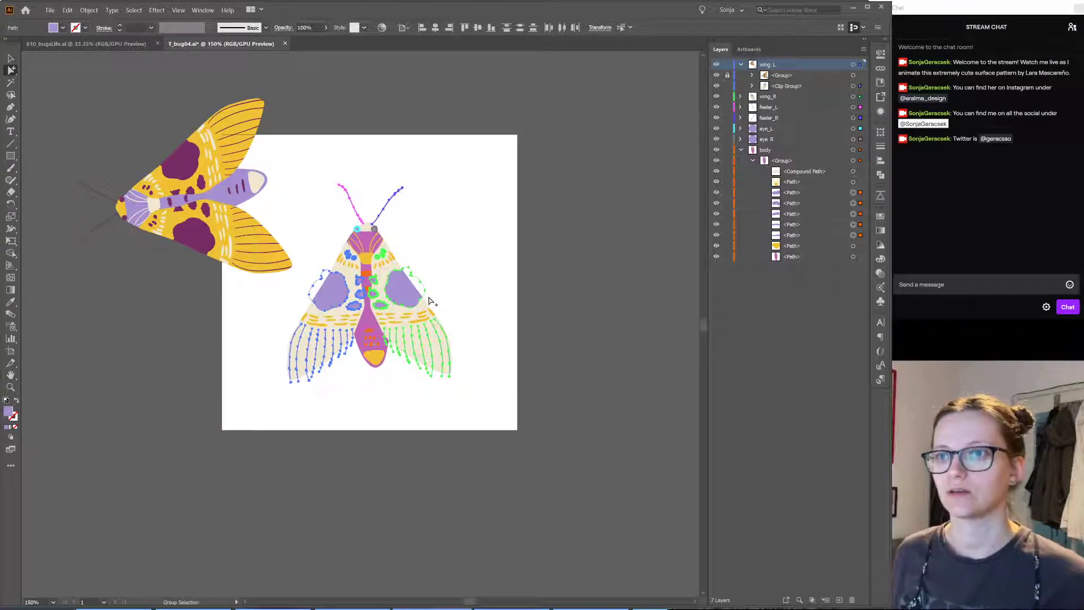
{"action": "key", "text": "i"}
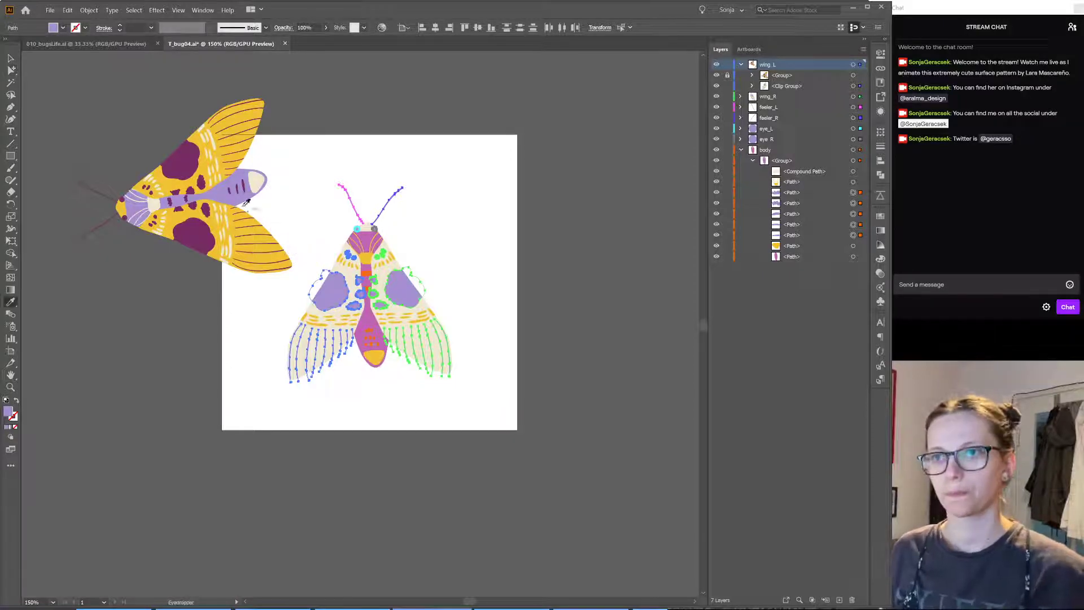
{"action": "left_click", "coordinate": [185, 155]}
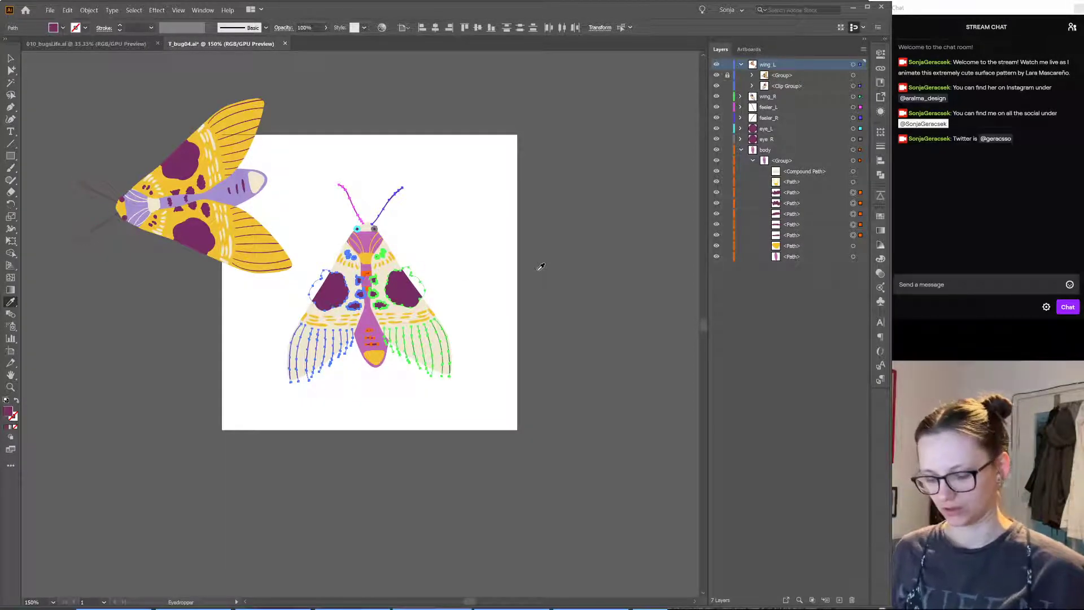
{"action": "key", "text": "v"}
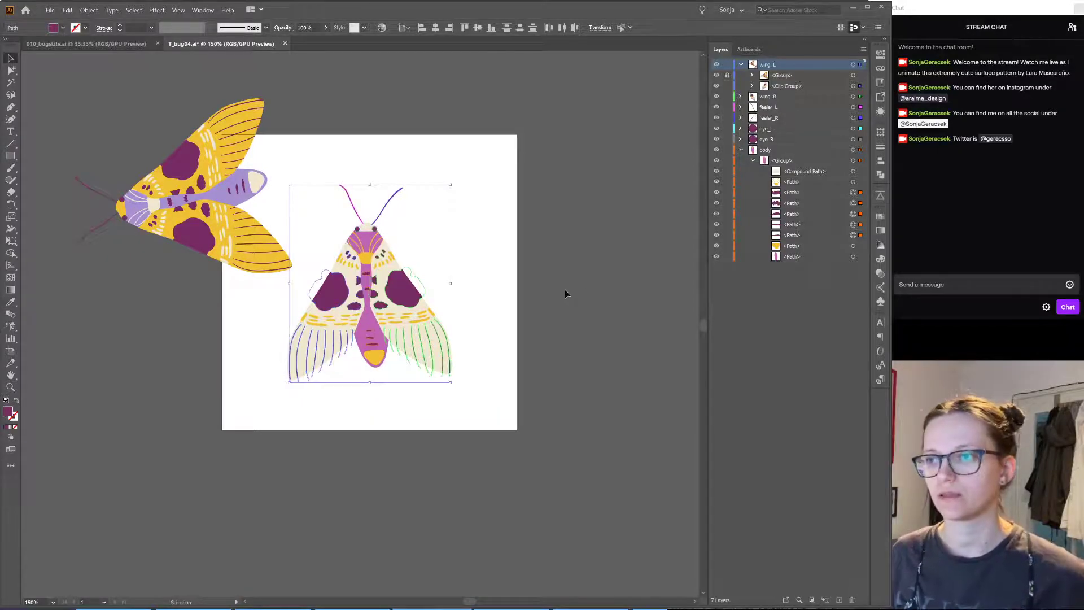
{"action": "left_click", "coordinate": [564, 289]}
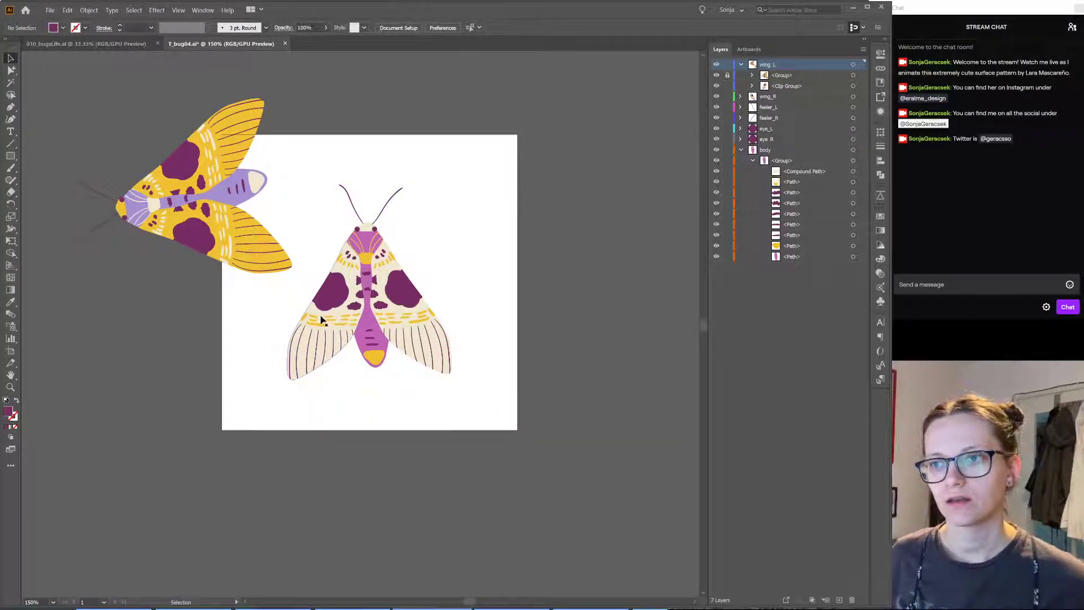
Step: Select all yellow markings on the T_bug04 moth's wings and body and recolour them with the reference moth's cream
{"action": "key", "text": "a"}
{"action": "left_click", "coordinate": [344, 326]}
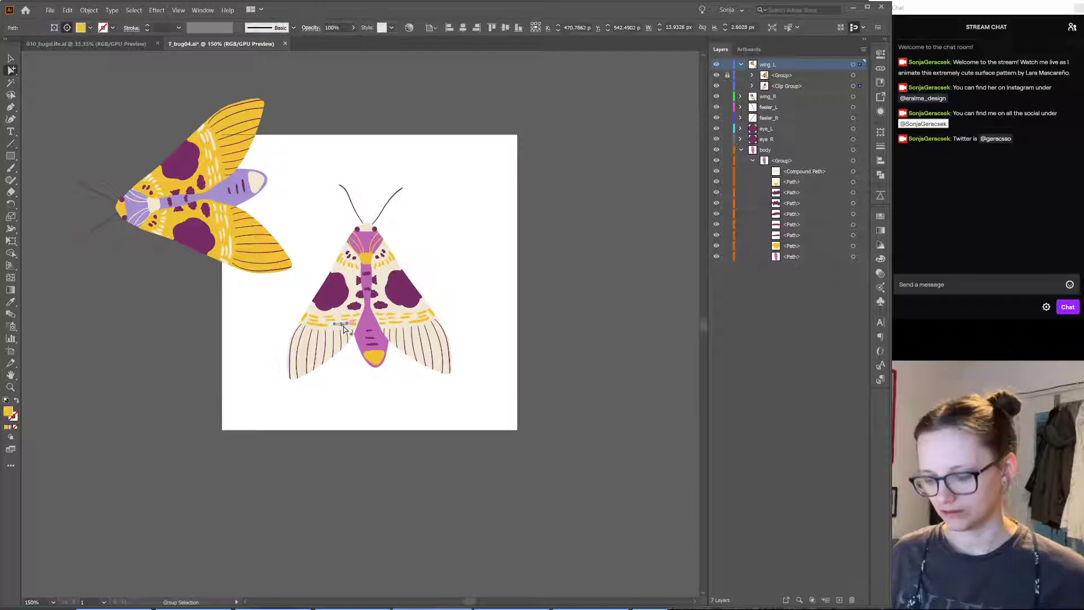
{"action": "left_click", "coordinate": [789, 28]}
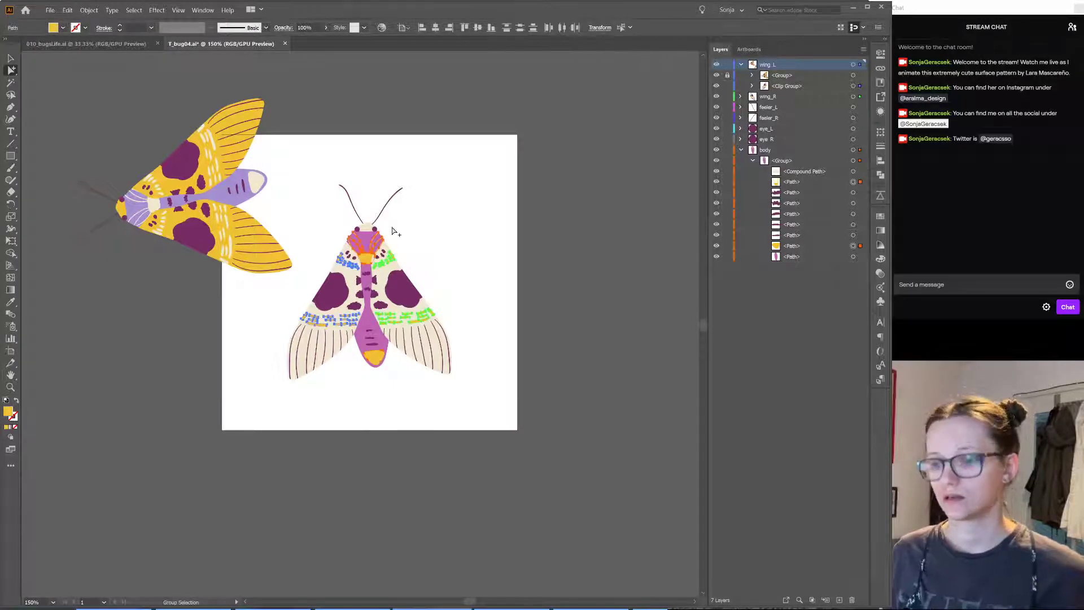
{"action": "key", "text": "i"}
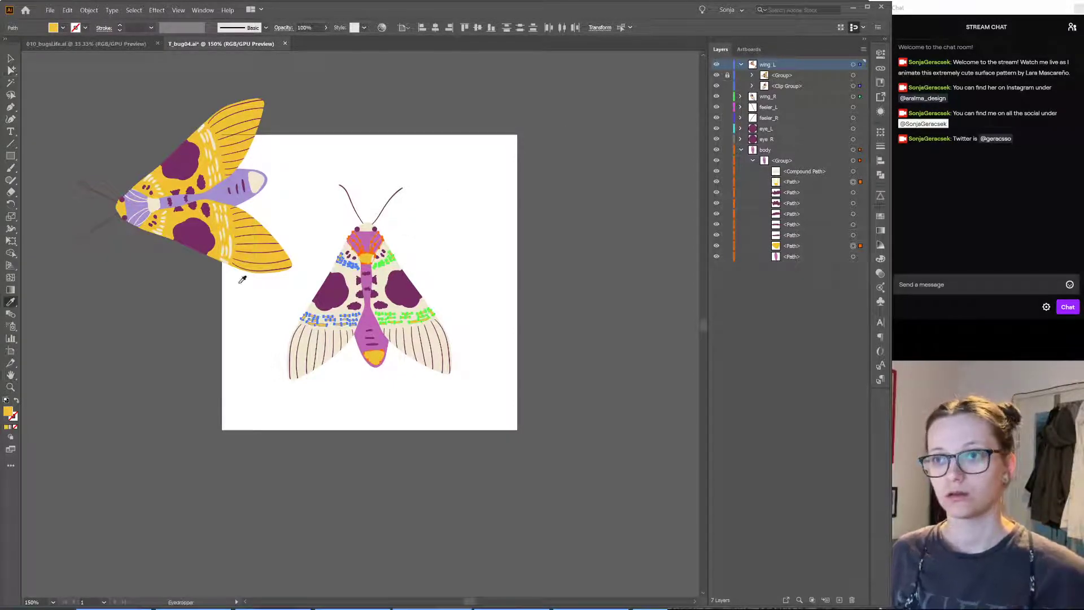
{"action": "left_click", "coordinate": [219, 216]}
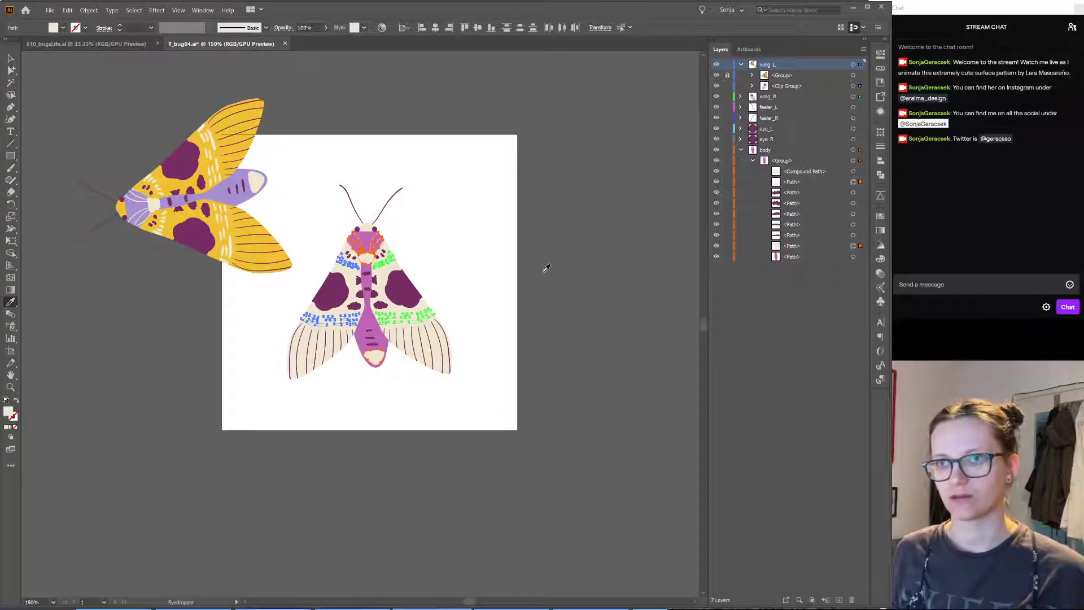
{"action": "key", "text": "a"}
{"action": "left_click", "coordinate": [450, 286]}
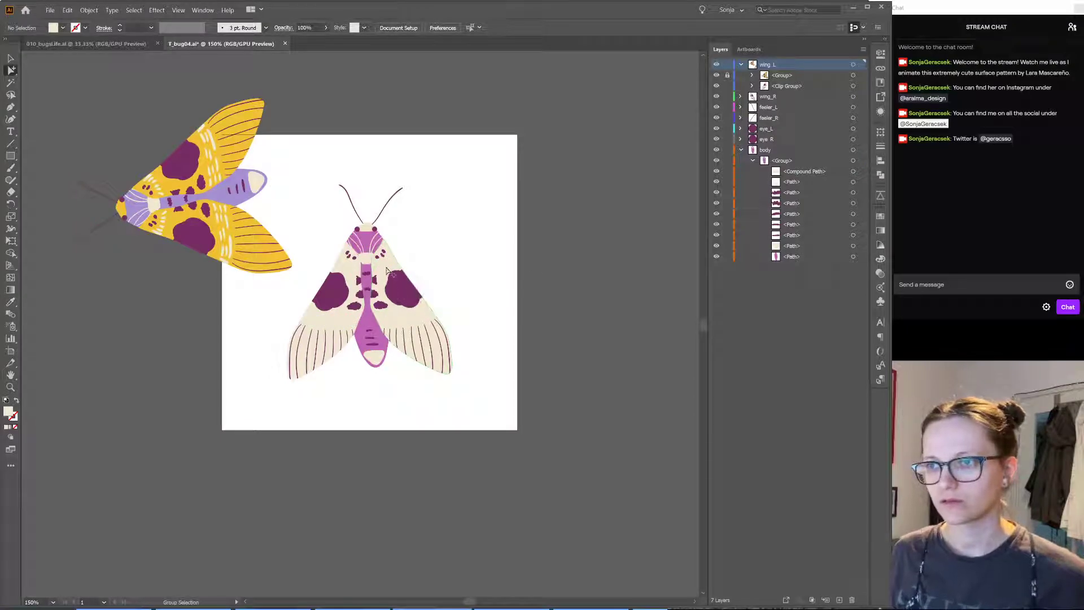
Step: Select the cream base shapes of both wings and recolour them with the reference moth's wing yellow
{"action": "left_click", "coordinate": [353, 273]}
{"action": "left_click", "coordinate": [345, 266]}
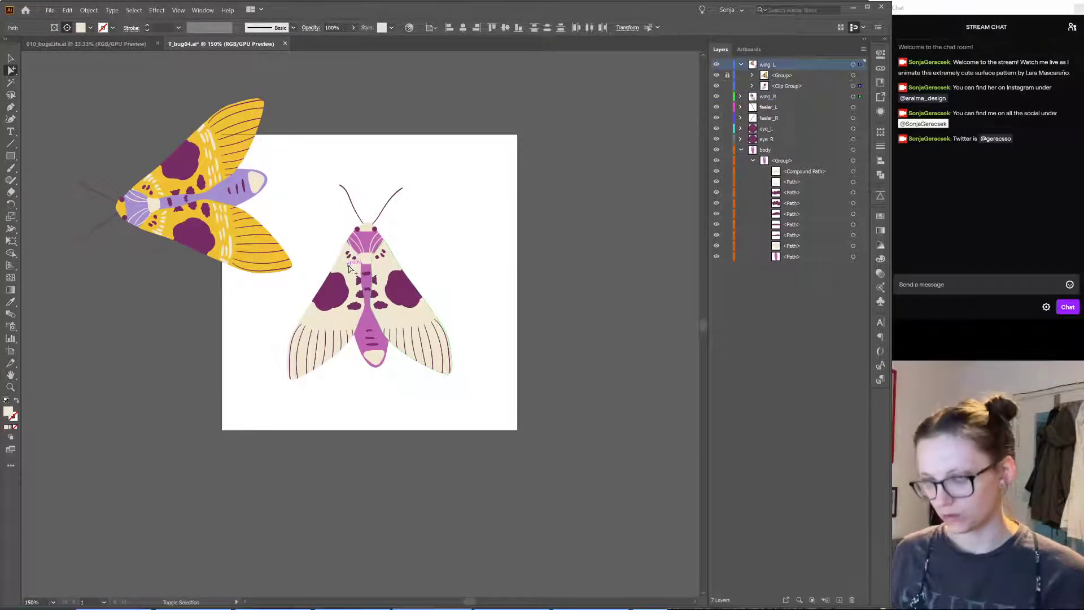
{"action": "left_click", "coordinate": [351, 269]}
{"action": "left_click", "coordinate": [357, 275]}
{"action": "key", "text": "i"}
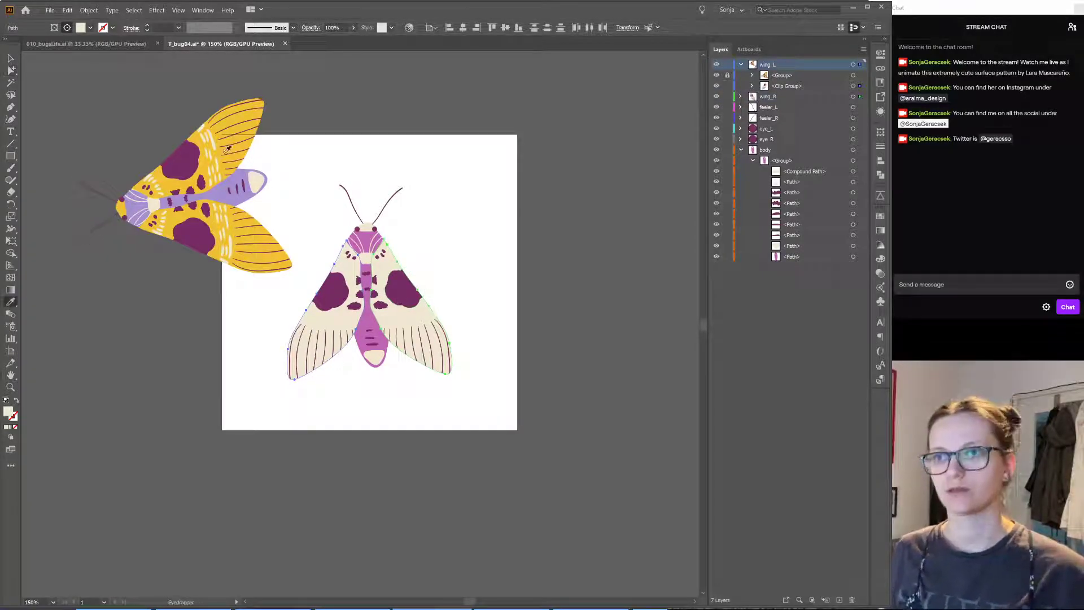
{"action": "left_click", "coordinate": [238, 119]}
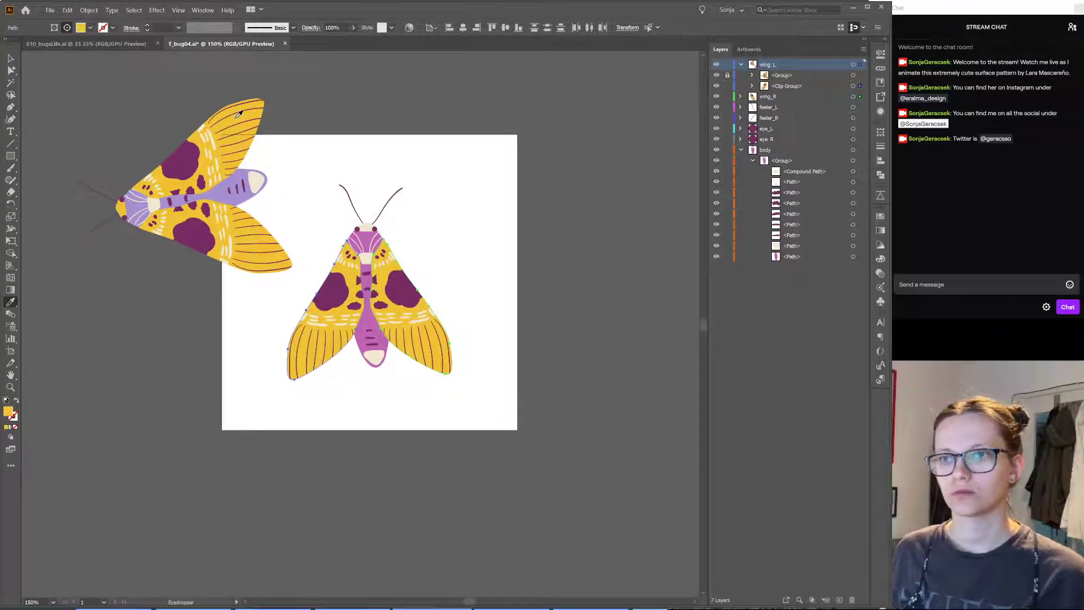
{"action": "key", "text": "a"}
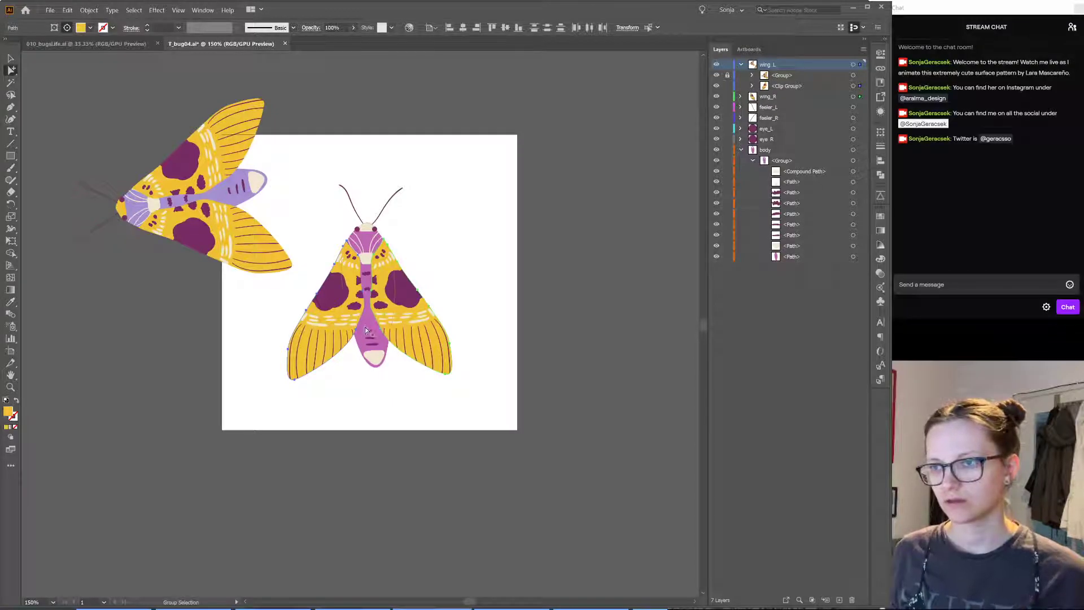
Step: Recolour the moth's body shape with the reference moth's light purple and its head shape with the reference moth's yellow
{"action": "left_click", "coordinate": [371, 326]}
{"action": "key", "text": "i"}
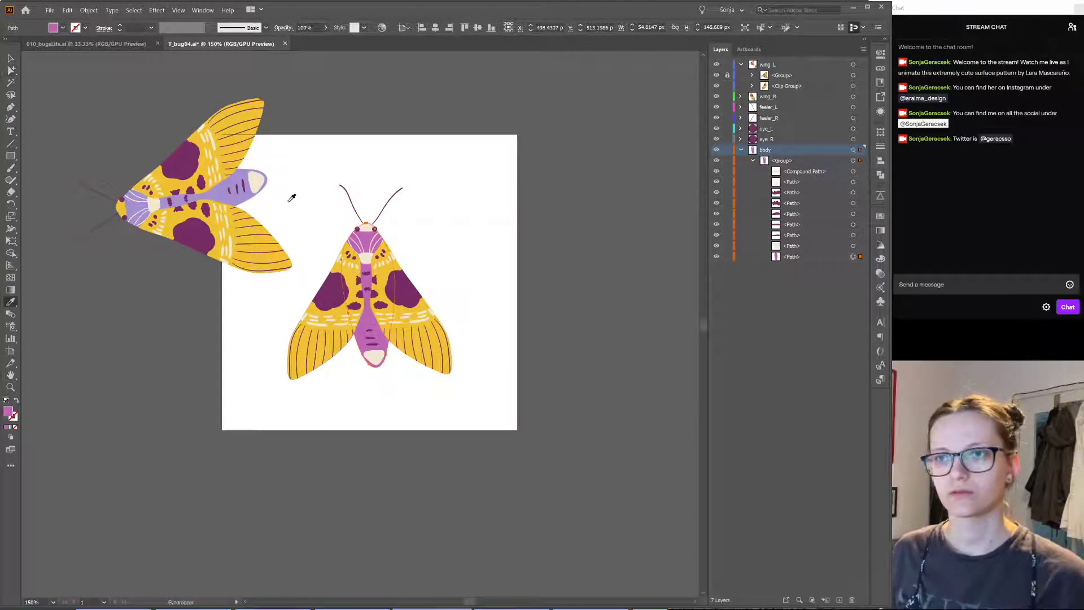
{"action": "left_click", "coordinate": [221, 190]}
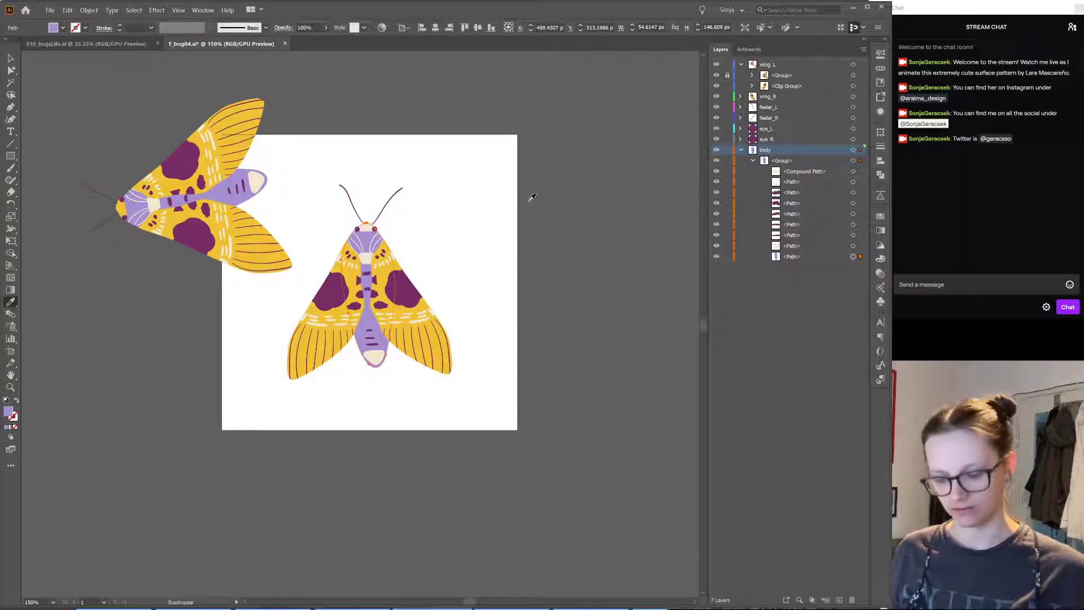
{"action": "left_click", "coordinate": [367, 231], "text": "ctrl"}
{"action": "key", "text": "i"}
{"action": "left_click", "coordinate": [125, 208]}
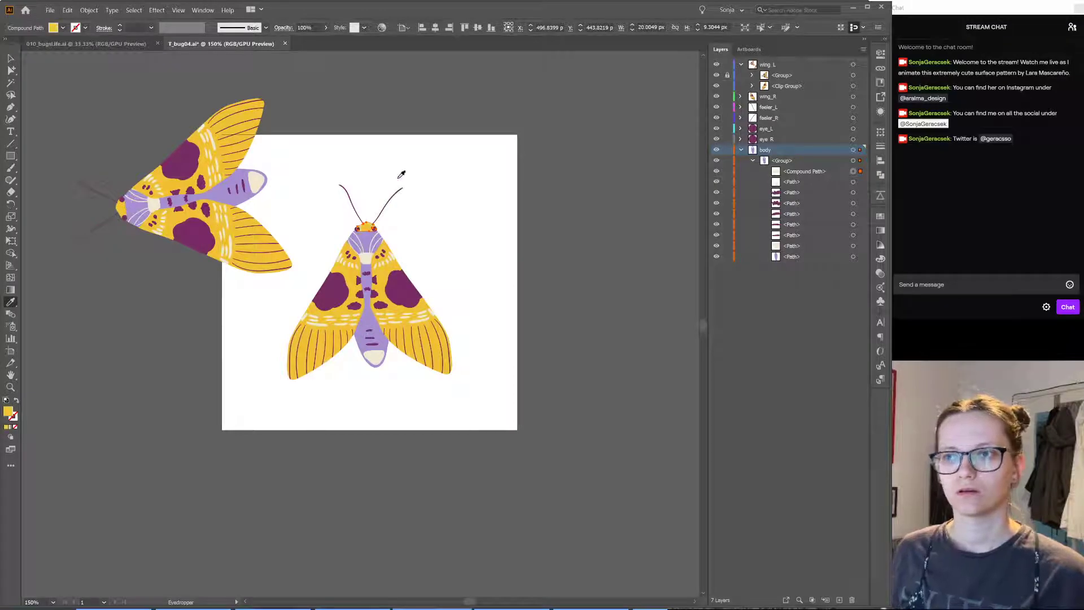
{"action": "key", "text": "v"}
{"action": "left_click", "coordinate": [576, 186]}
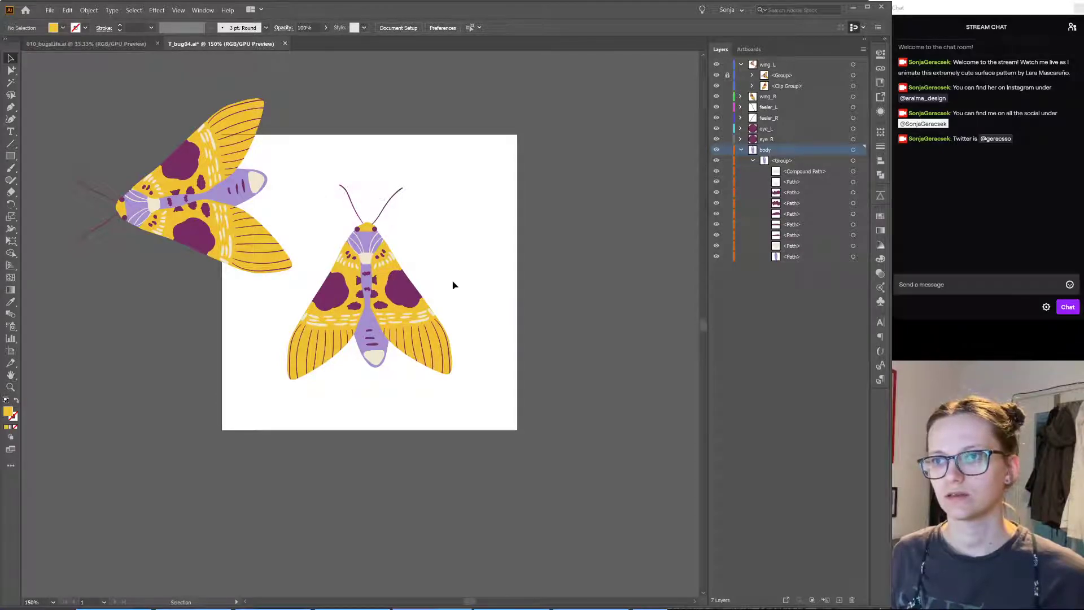
Step: Select both feelers of the moth and recolour them with the colour of the reference moth's feelers
{"action": "left_click", "coordinate": [391, 197]}
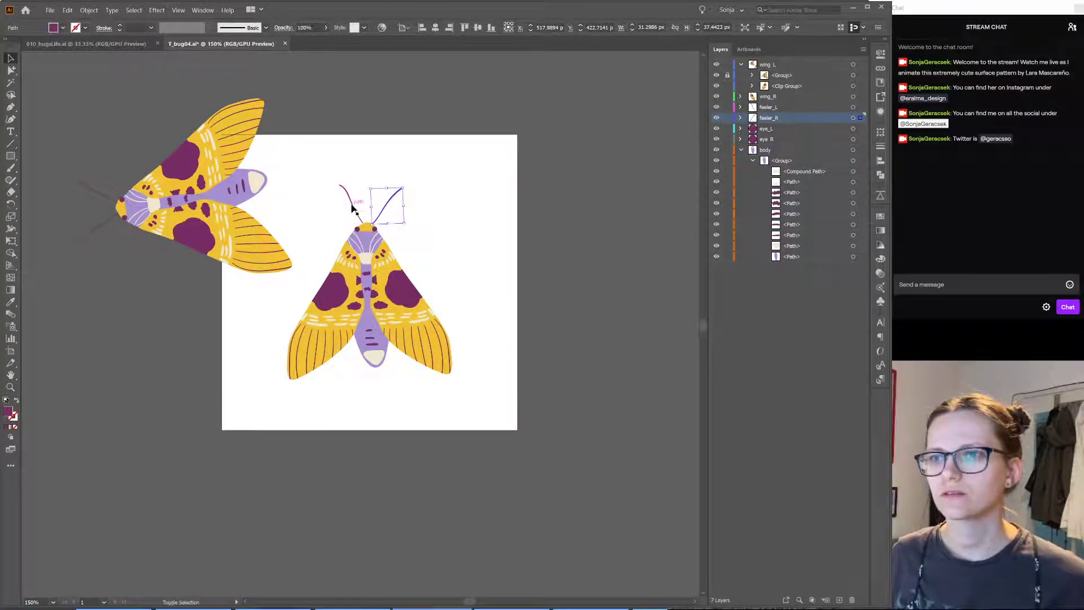
{"action": "left_click", "coordinate": [352, 207], "text": "shift"}
{"action": "key", "text": "i"}
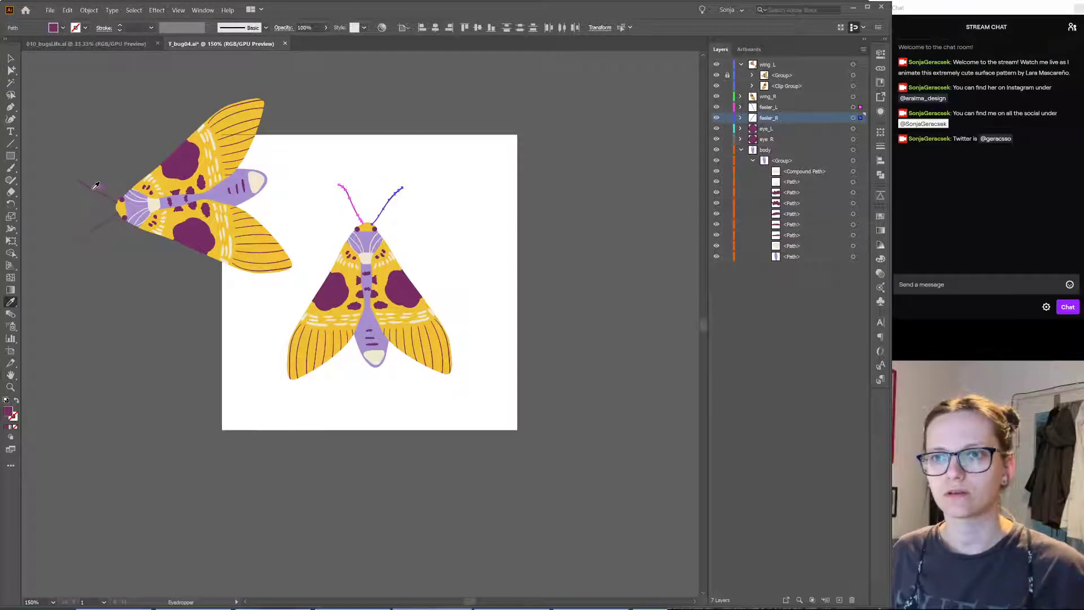
{"action": "left_click", "coordinate": [96, 186]}
{"action": "key", "text": "v"}
{"action": "left_click", "coordinate": [479, 233]}
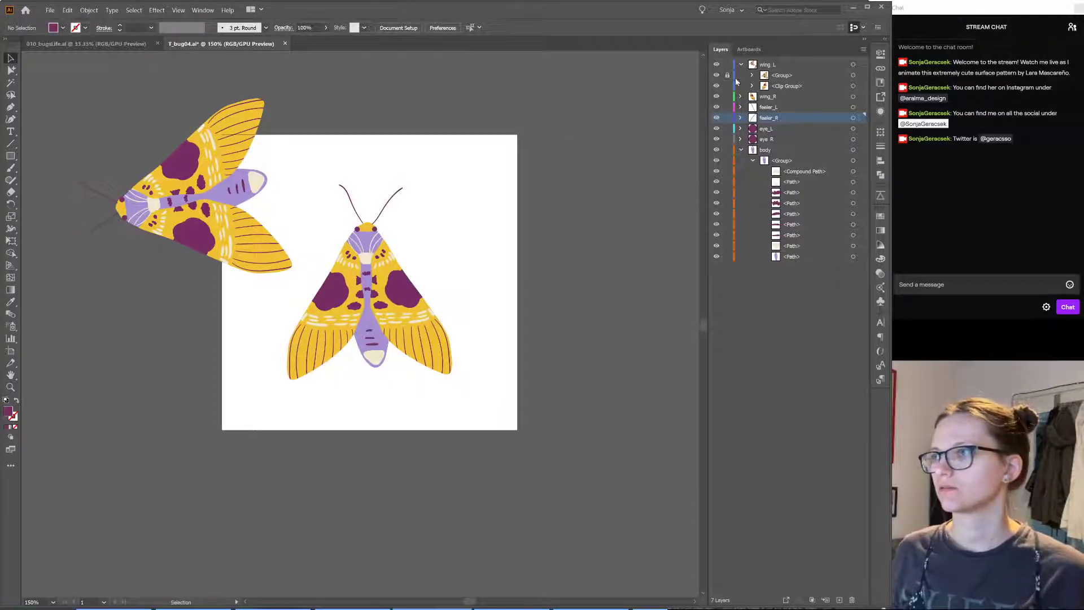
Step: Unlock and delete the reference moth's group in wing_L, and save the recoloured moth as T_bug13.ai
{"action": "left_click", "coordinate": [853, 76]}
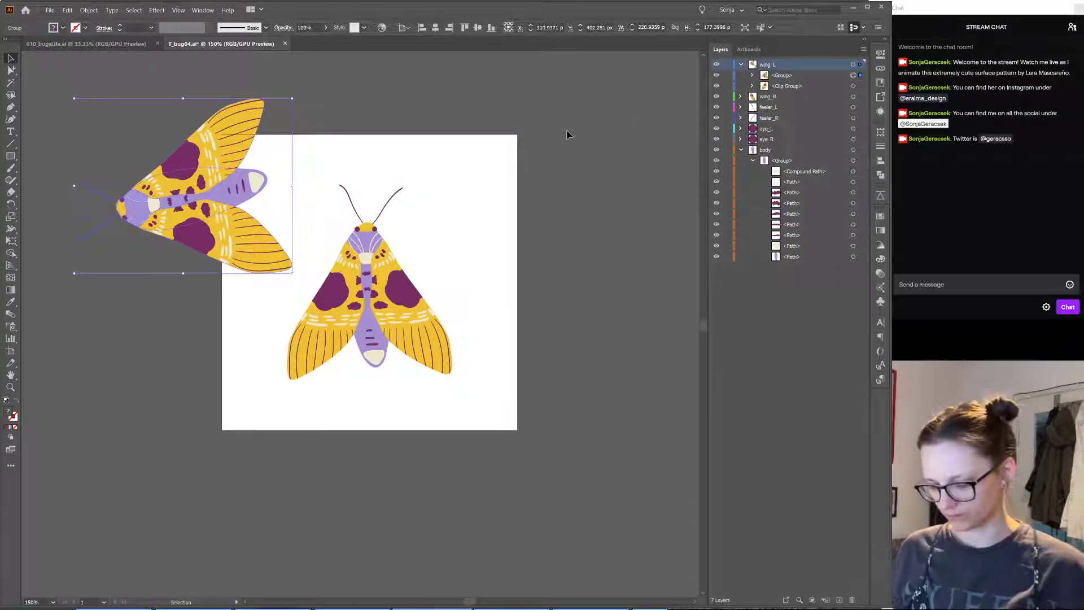
{"action": "key", "text": "Delete"}
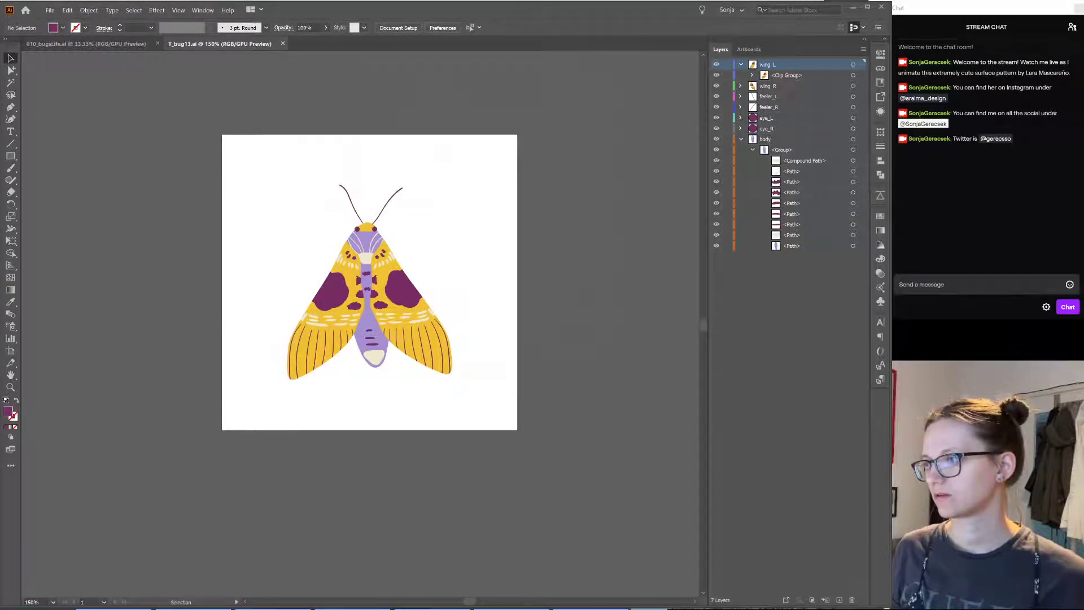
Step: Switch to After Effects, widen the script panel area, ignore the Duik Bassel.2 update and show Duik's rigging tools
{"action": "key", "text": "alt+Tab"}
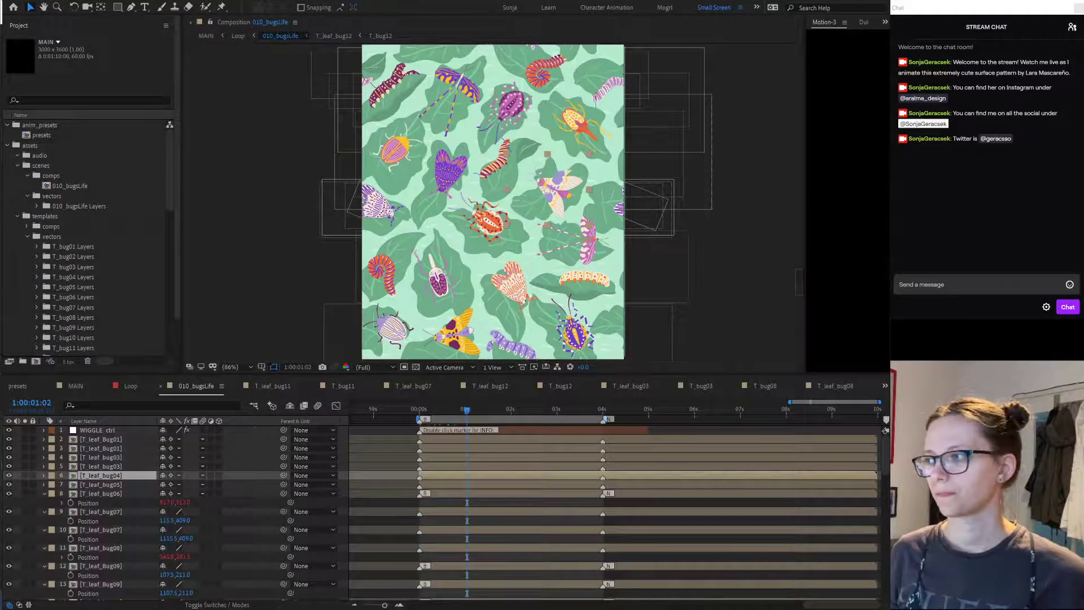
{"action": "left_click", "coordinate": [723, 409]}
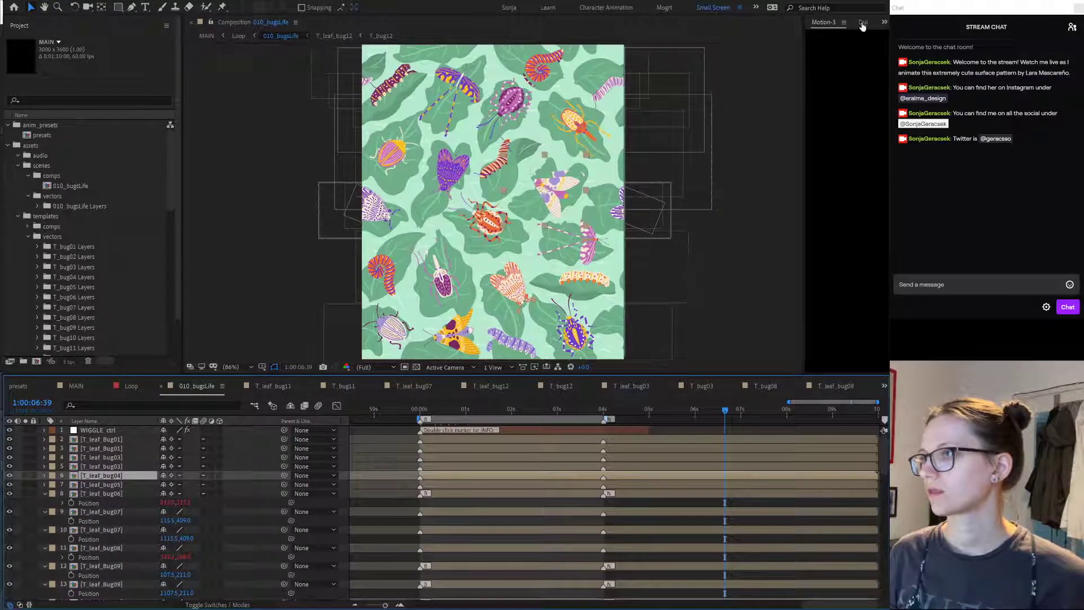
{"action": "left_click_drag", "start_coordinate": [825, 26], "coordinate": [763, 49]}
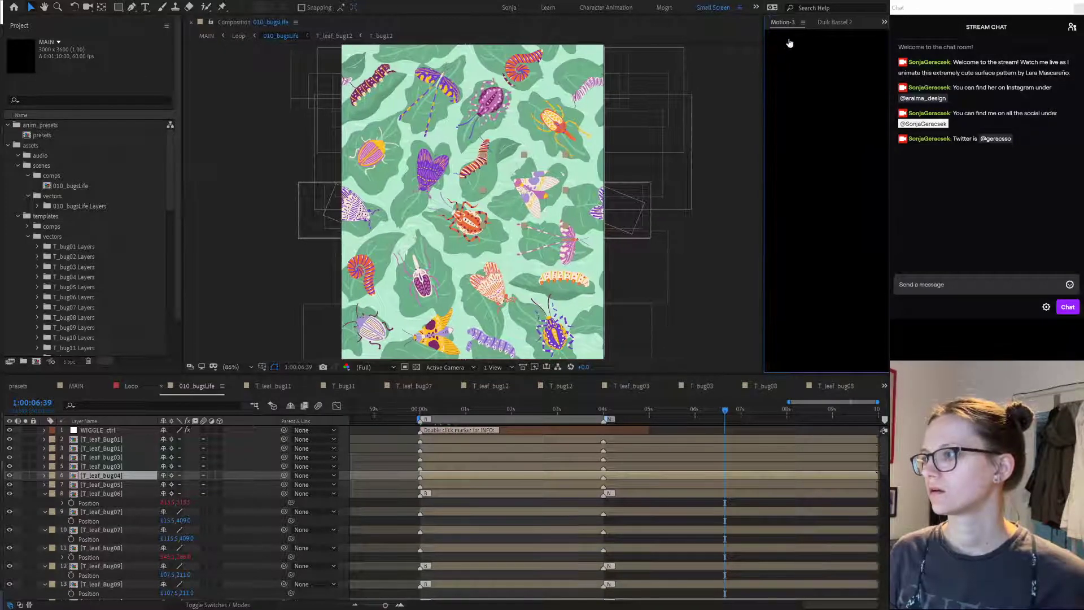
{"action": "left_click", "coordinate": [830, 23]}
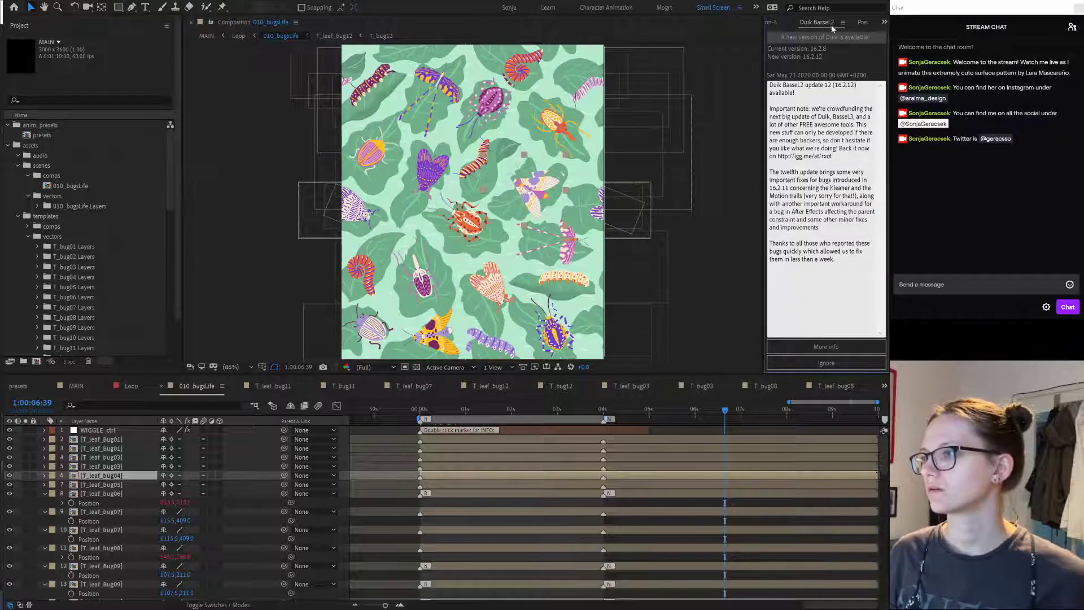
{"action": "left_click", "coordinate": [819, 363]}
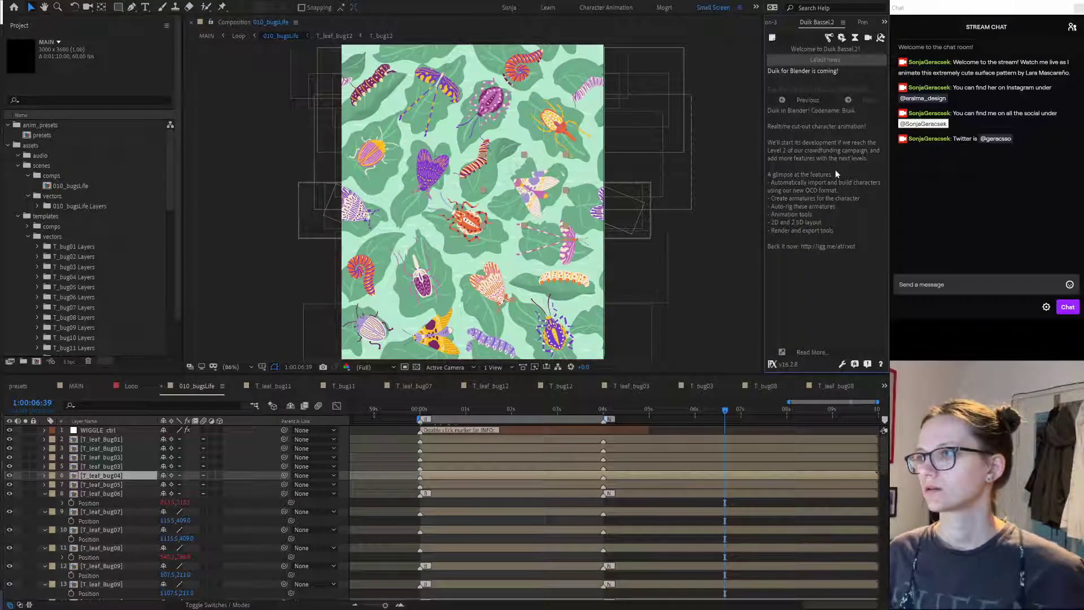
{"action": "left_click", "coordinate": [828, 37]}
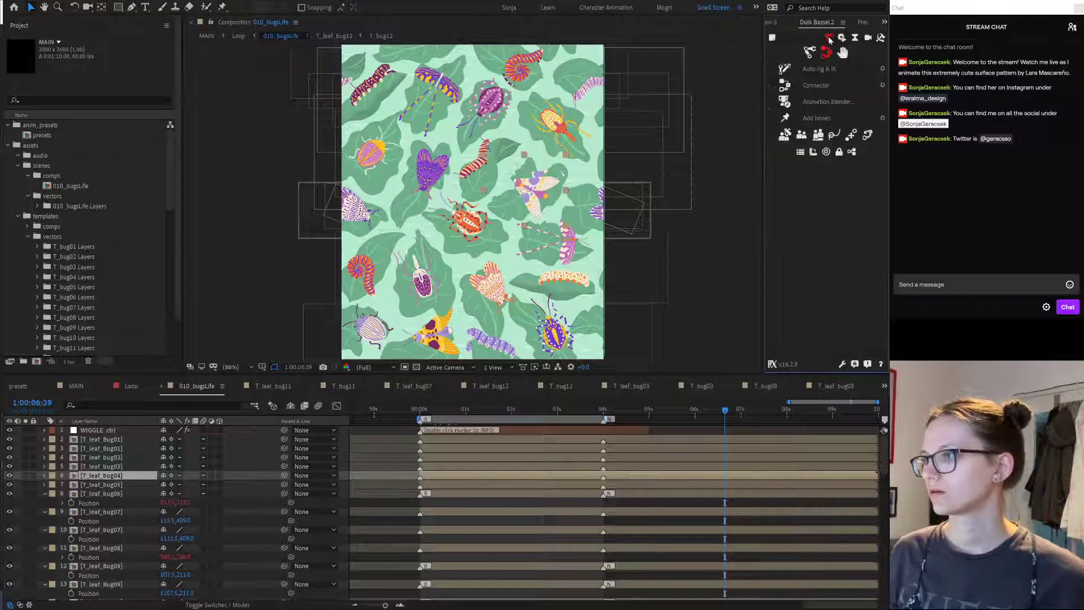
{"action": "left_click", "coordinate": [770, 23]}
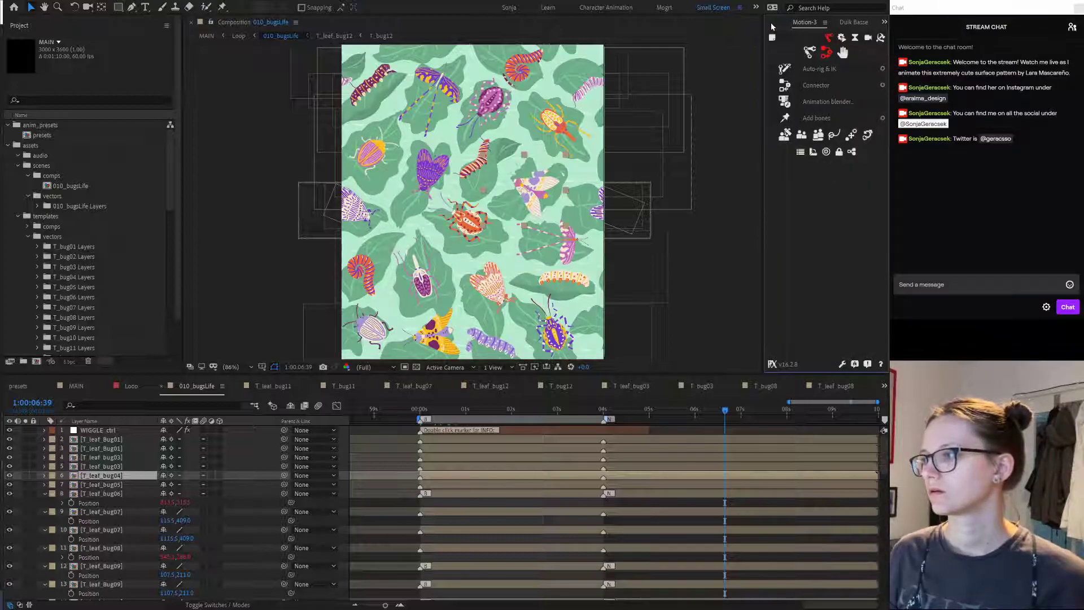
{"action": "left_click", "coordinate": [858, 22]}
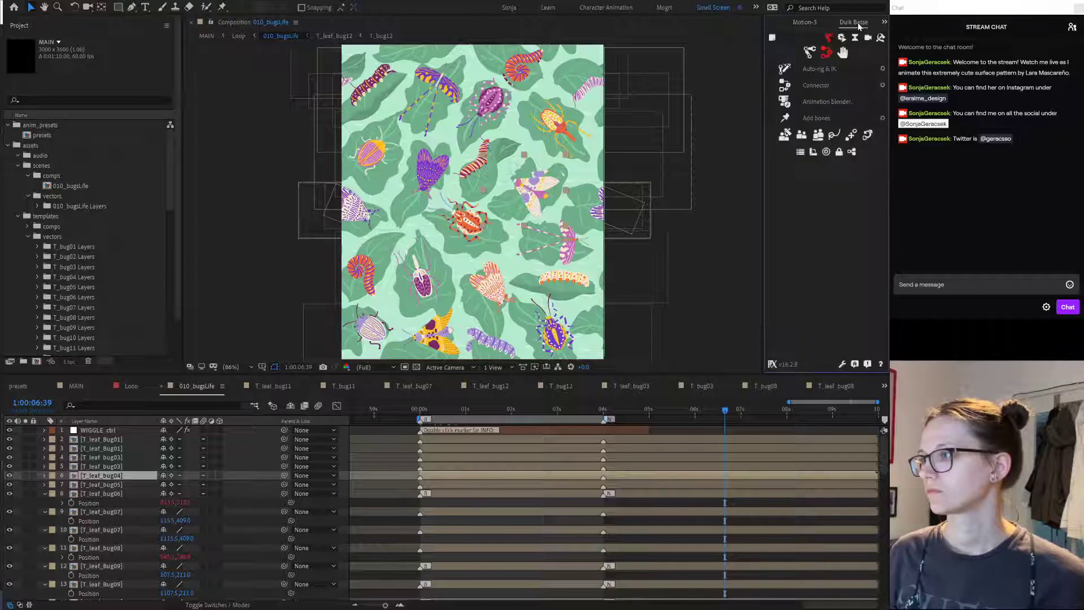
{"action": "left_click", "coordinate": [806, 24]}
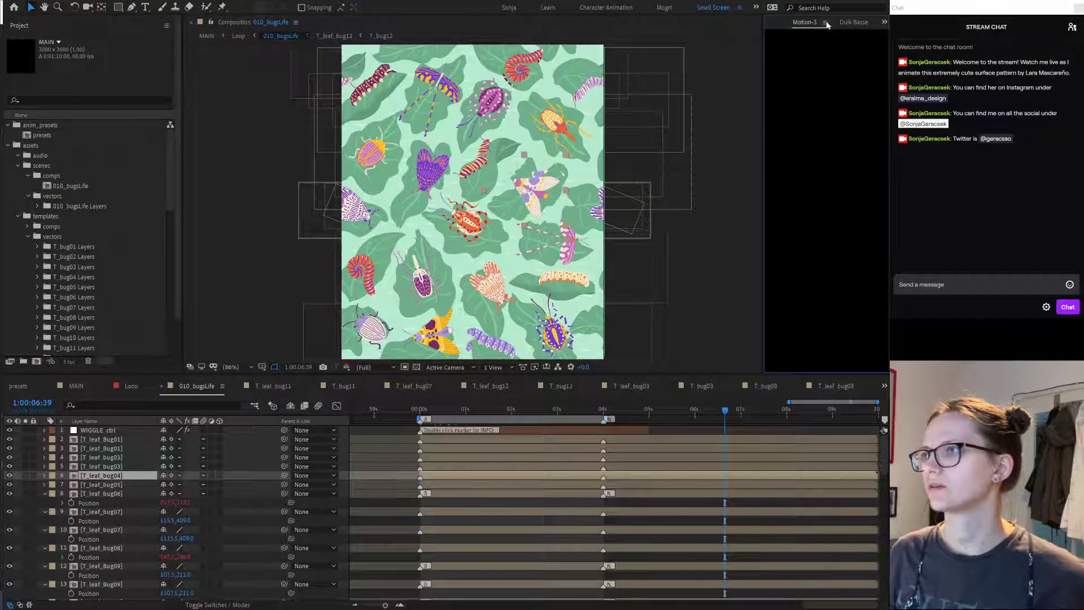
{"action": "left_click", "coordinate": [852, 23]}
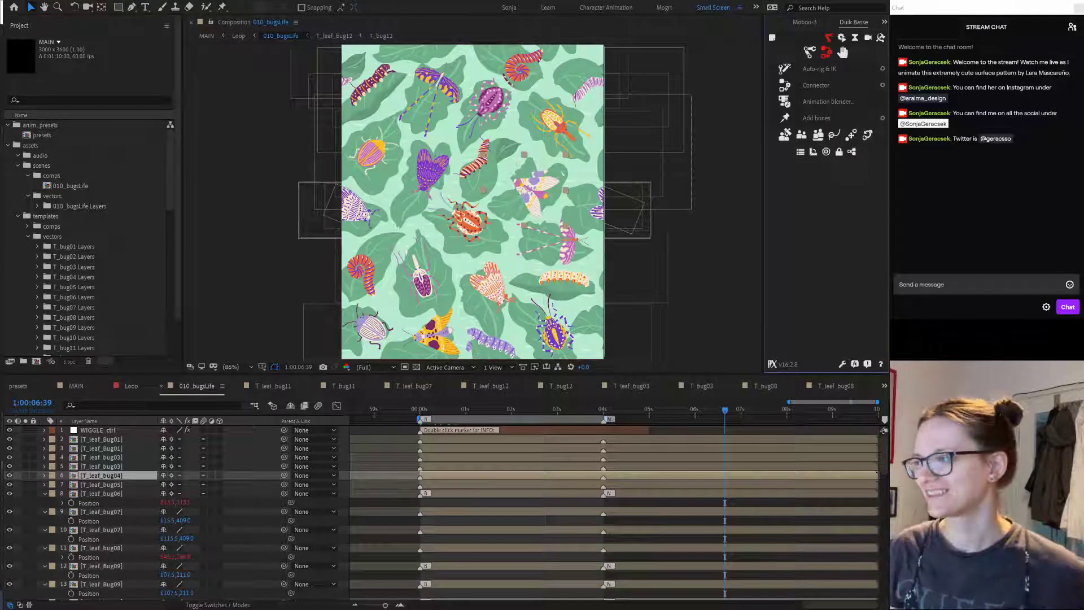
Step: Preview the looping surface pattern in the MAIN composition, including in an enlarged viewer, and check the Loop composition
{"action": "left_click", "coordinate": [77, 386]}
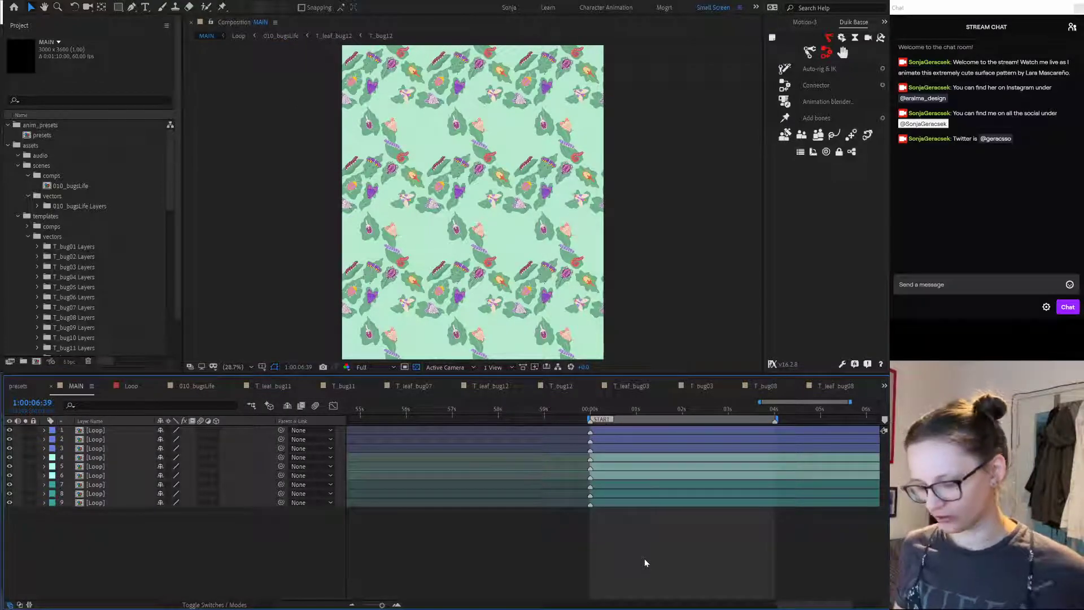
{"action": "key", "text": "space"}
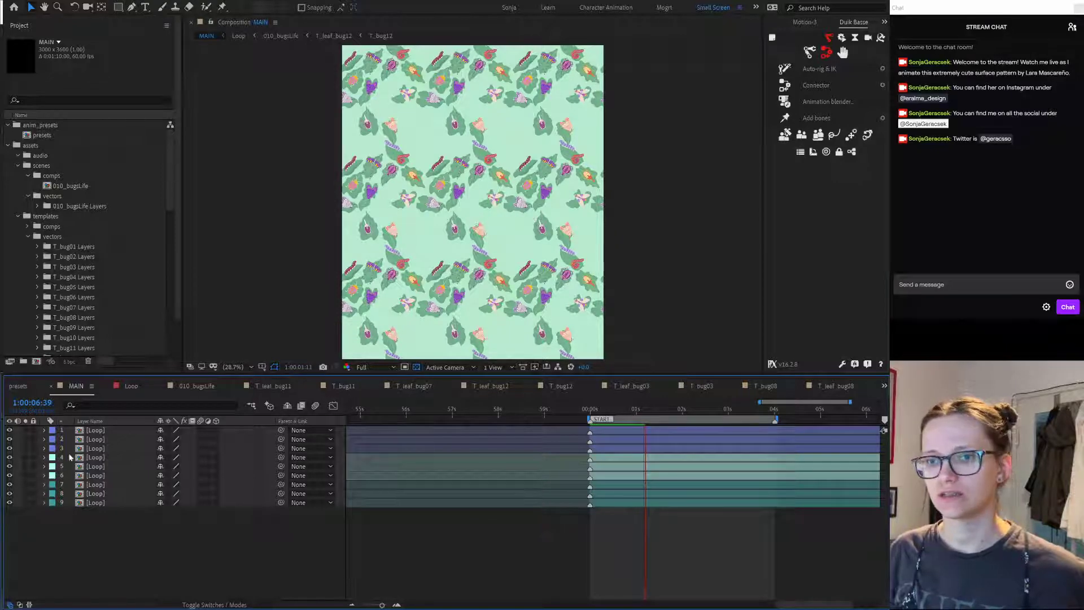
{"action": "left_click", "coordinate": [133, 386]}
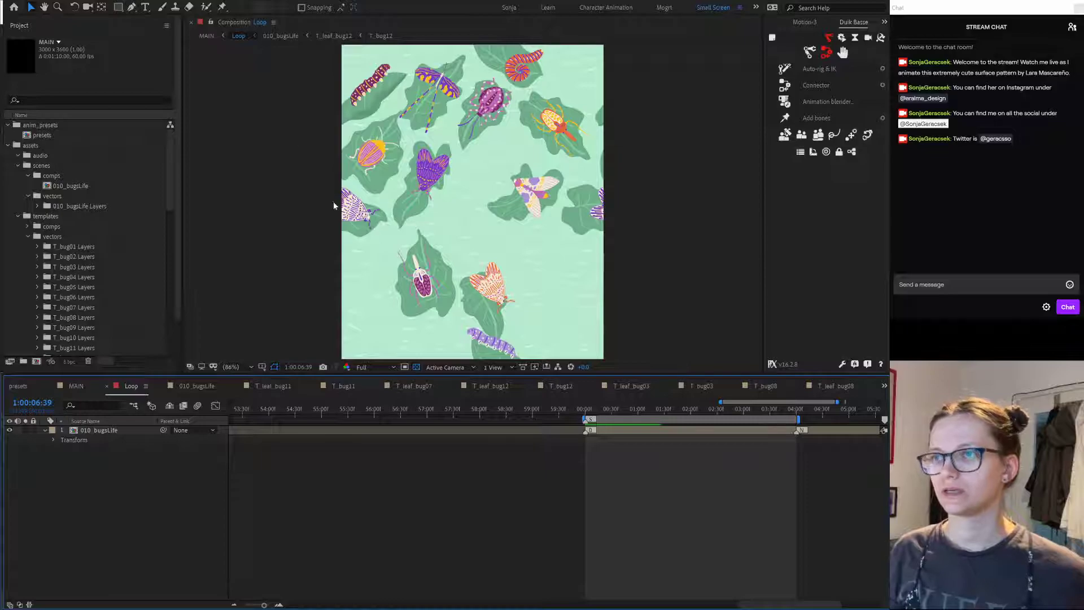
{"action": "left_click", "coordinate": [82, 387]}
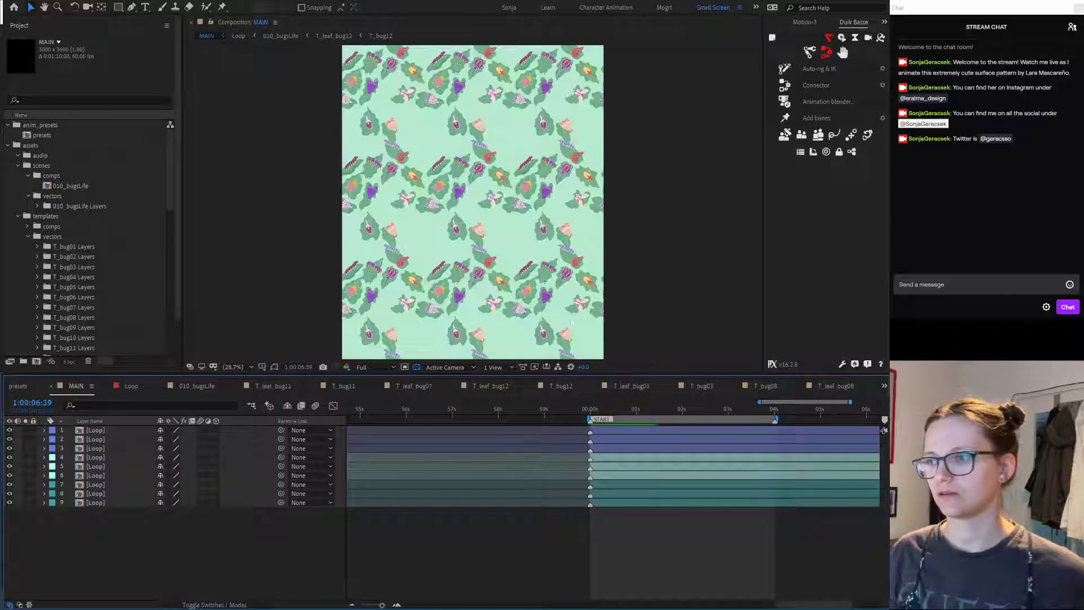
{"action": "key", "text": "space"}
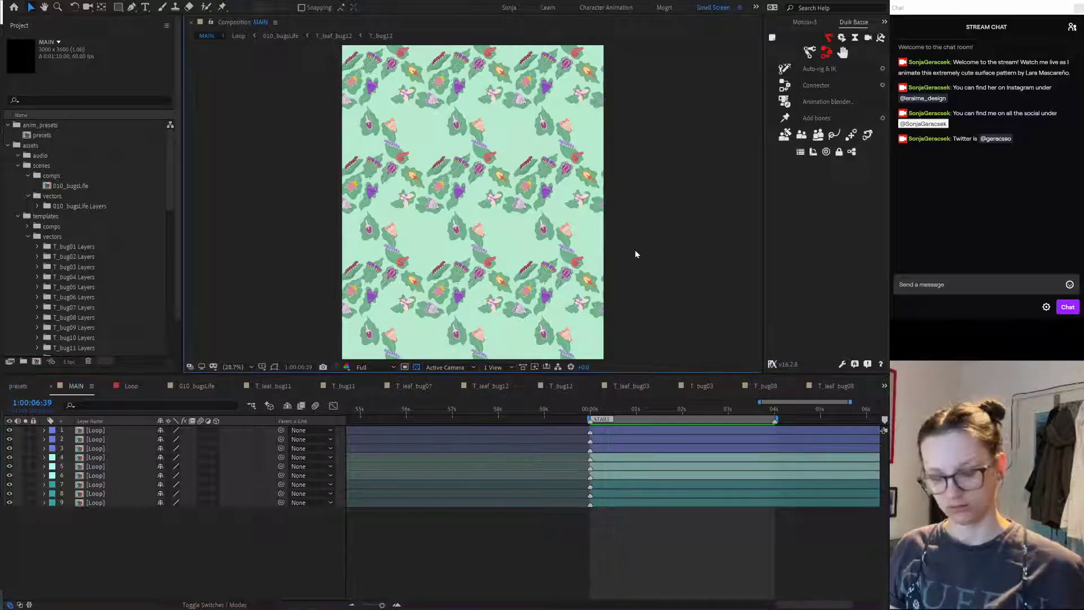
{"action": "key", "text": "grave"}
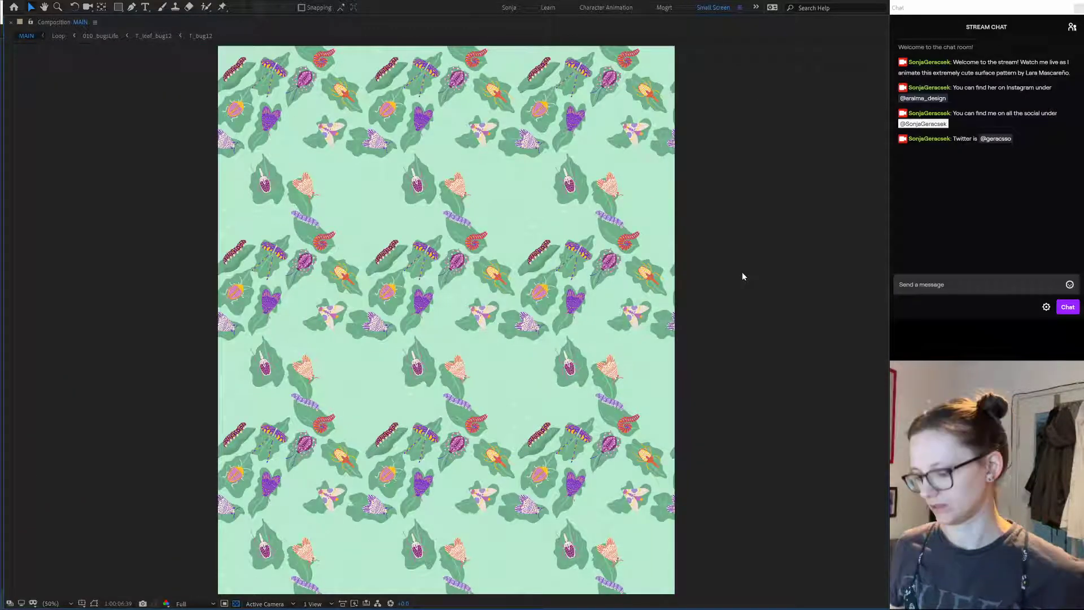
{"action": "key", "text": "space"}
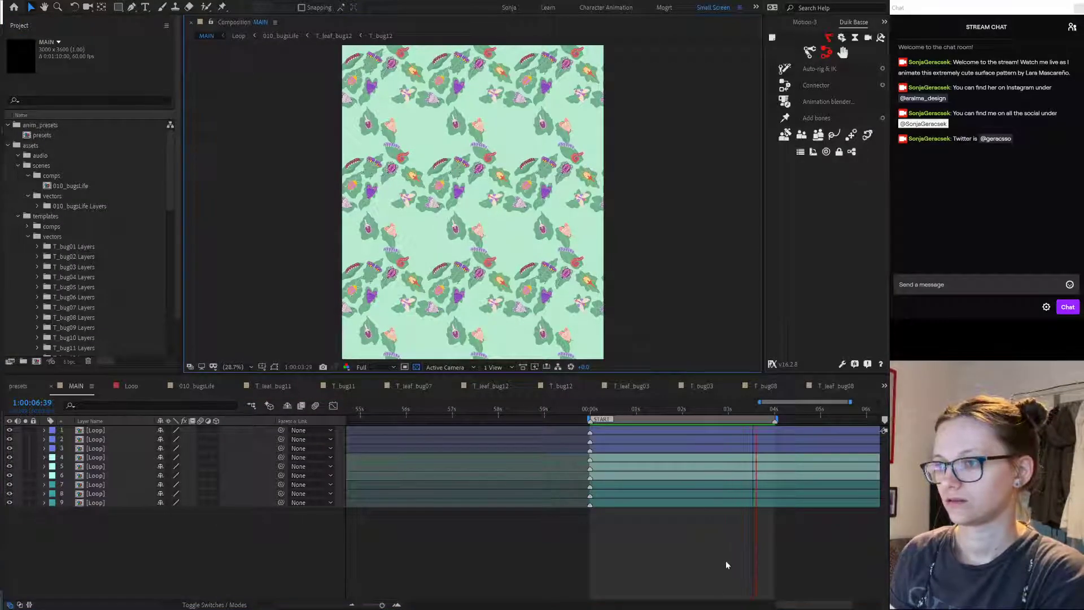
{"action": "key", "text": "space"}
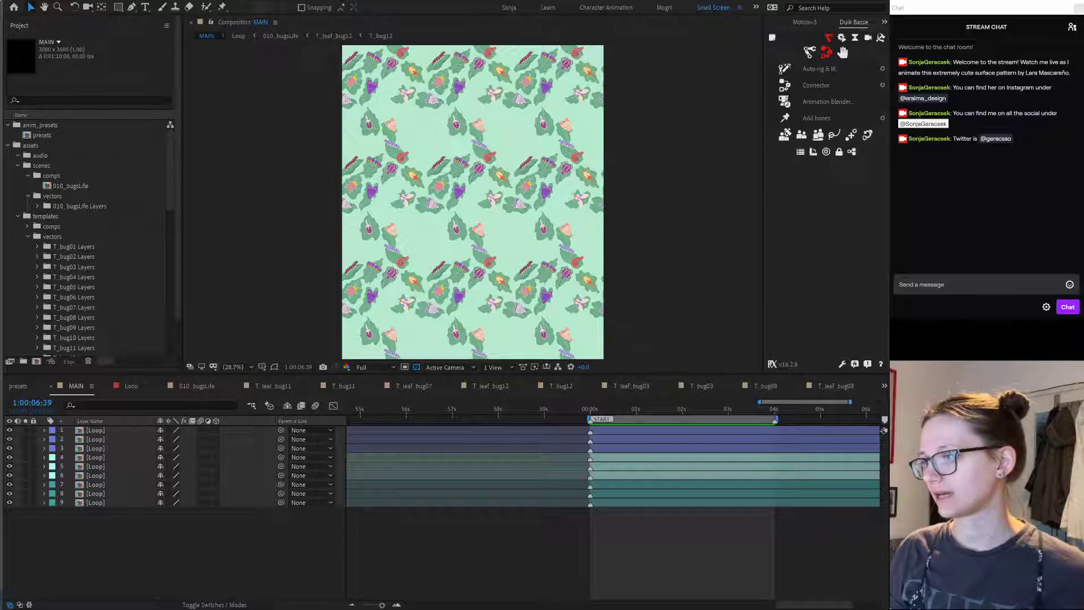
Step: Collapse the T_bug12 Layers folder and import T_bug13.ai as a composition into the project's templates folder
{"action": "key", "text": "alt+Tab"}
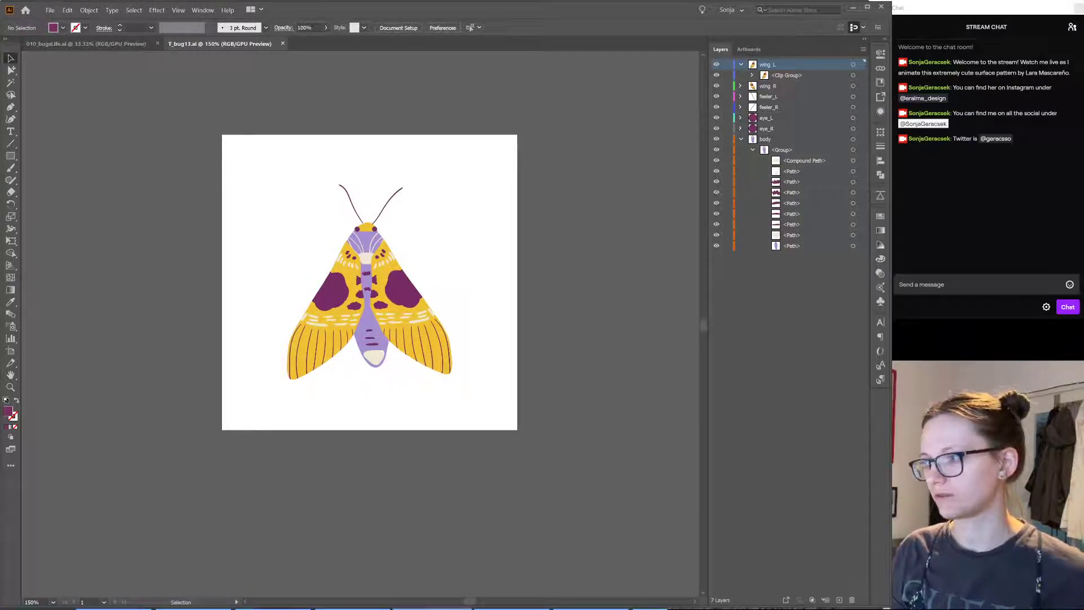
{"action": "key", "text": "alt+Tab"}
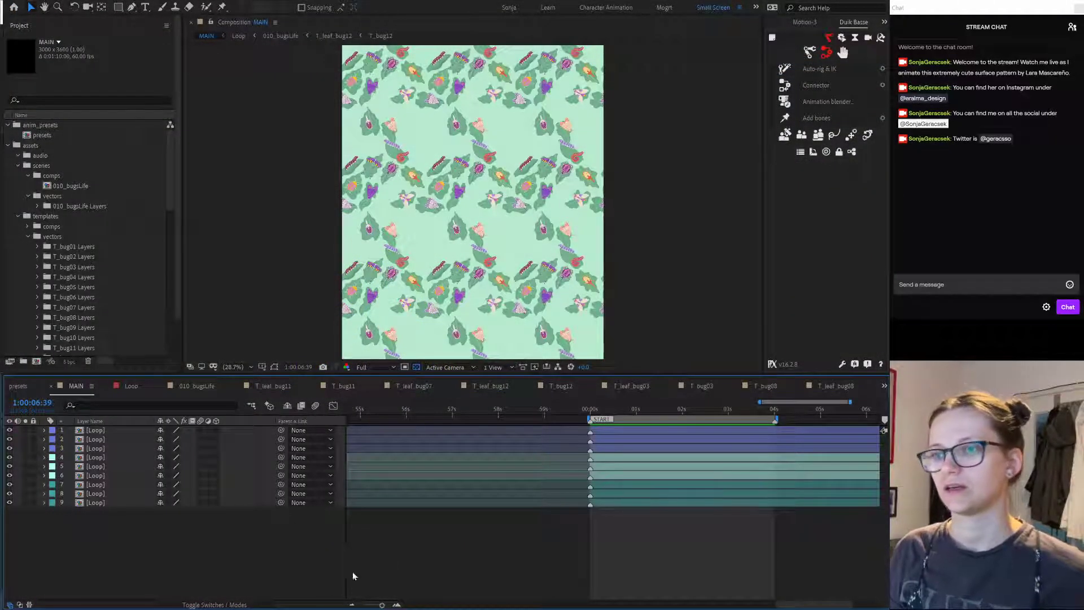
{"action": "scroll", "coordinate": [90, 270], "scroll_direction": "down", "scroll_amount": 2}
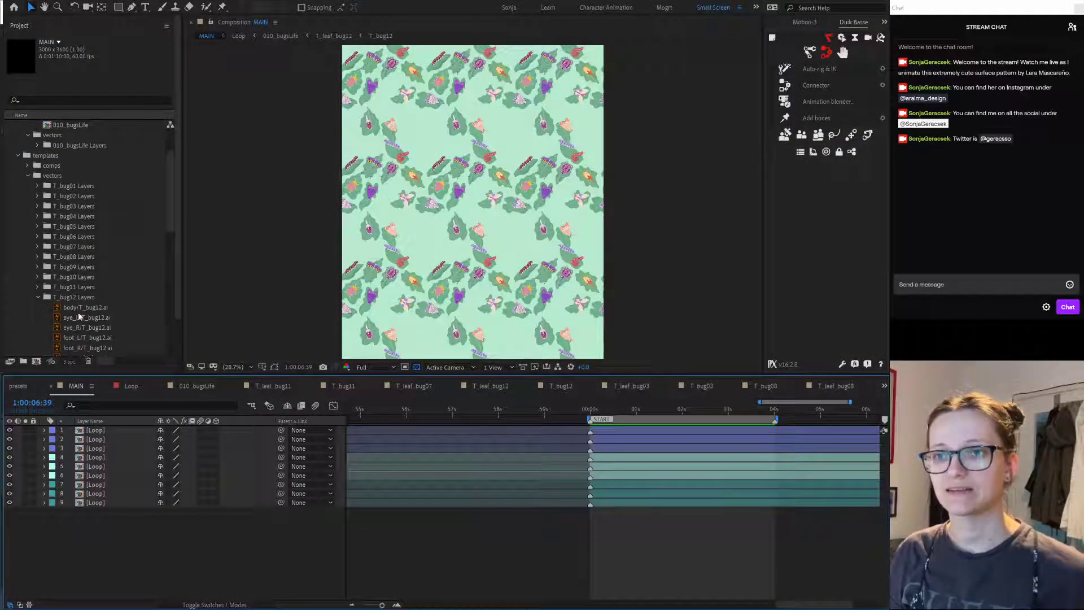
{"action": "left_click", "coordinate": [37, 297]}
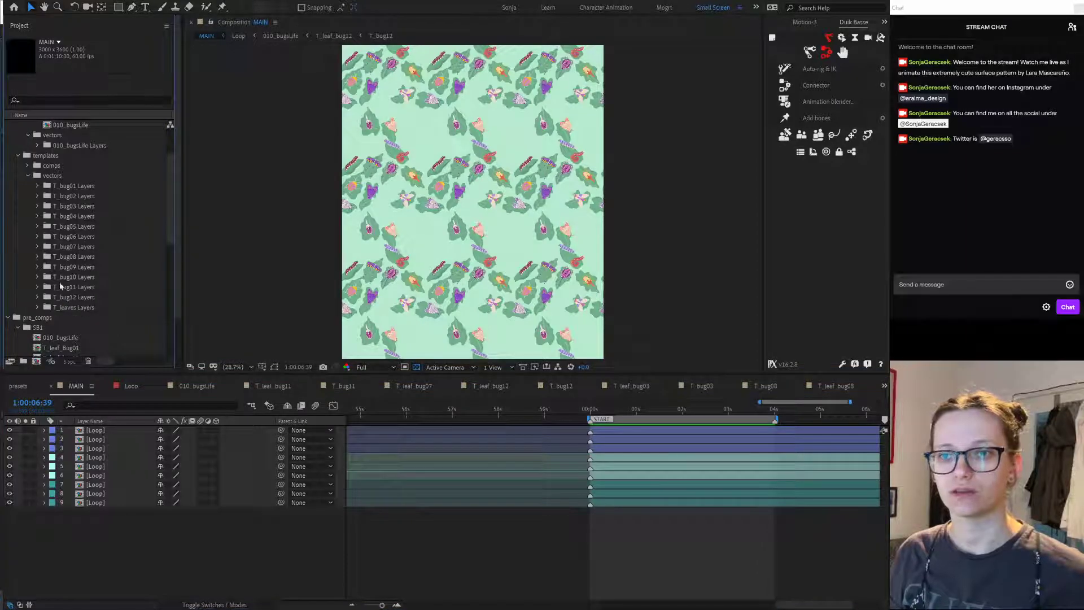
{"action": "left_click_drag", "start_coordinate": [640, 412], "coordinate": [645, 412]}
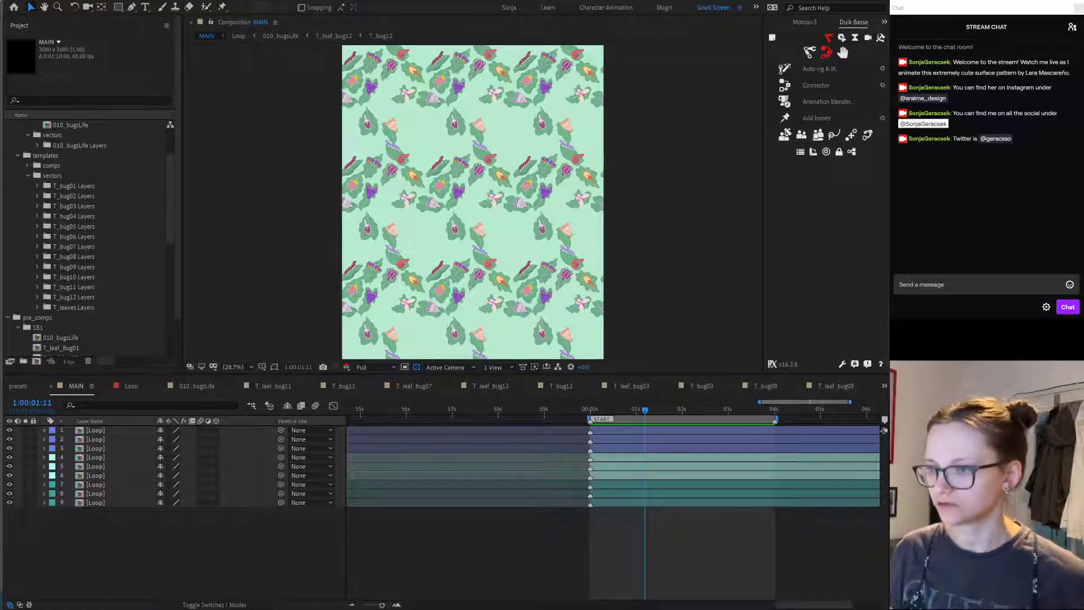
{"action": "left_click", "coordinate": [448, 546]}
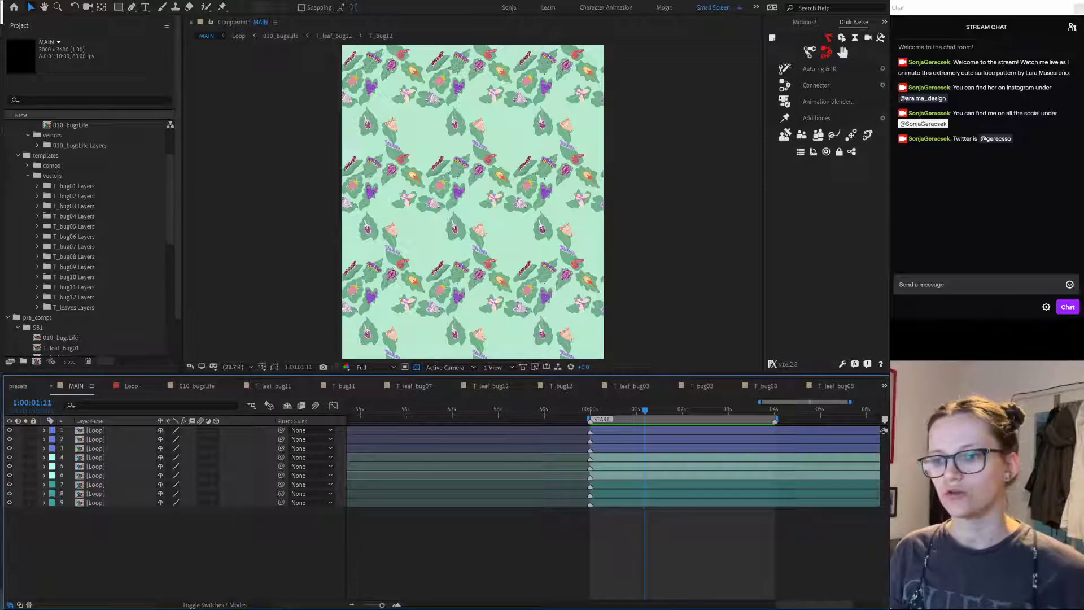
{"action": "left_click", "coordinate": [45, 156]}
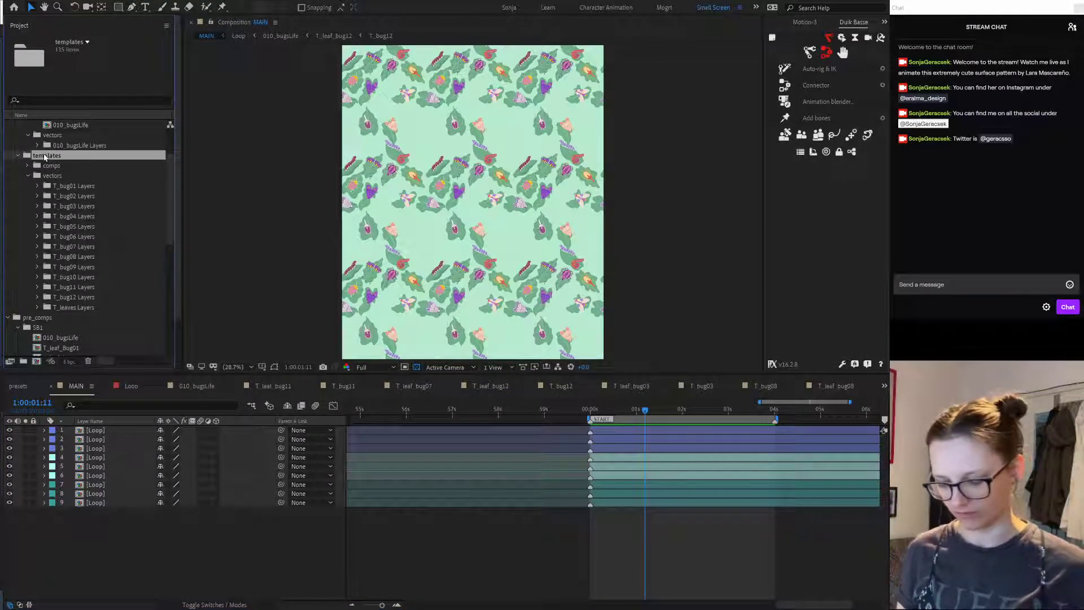
{"action": "left_click", "coordinate": [45, 156], "text": "ctrl"}
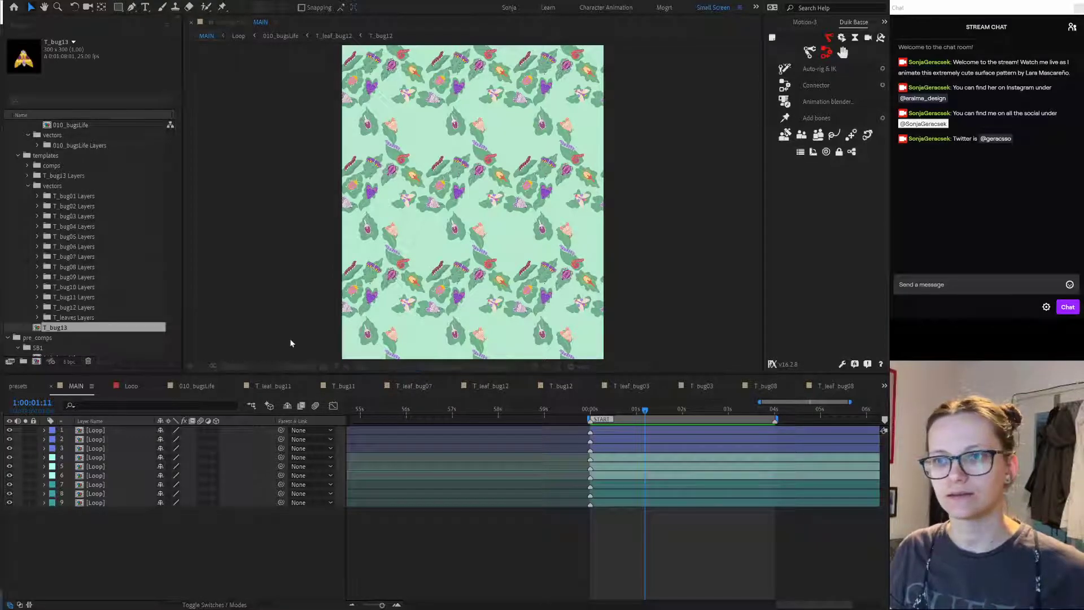
Step: Move the T_bug13 Layers folder into the templates' vectors folder and expand it to show its layer files
{"action": "left_click_drag", "start_coordinate": [57, 328], "coordinate": [66, 188]}
{"action": "left_click", "coordinate": [37, 317]}
{"action": "scroll", "coordinate": [84, 294], "scroll_direction": "down", "scroll_amount": 3}
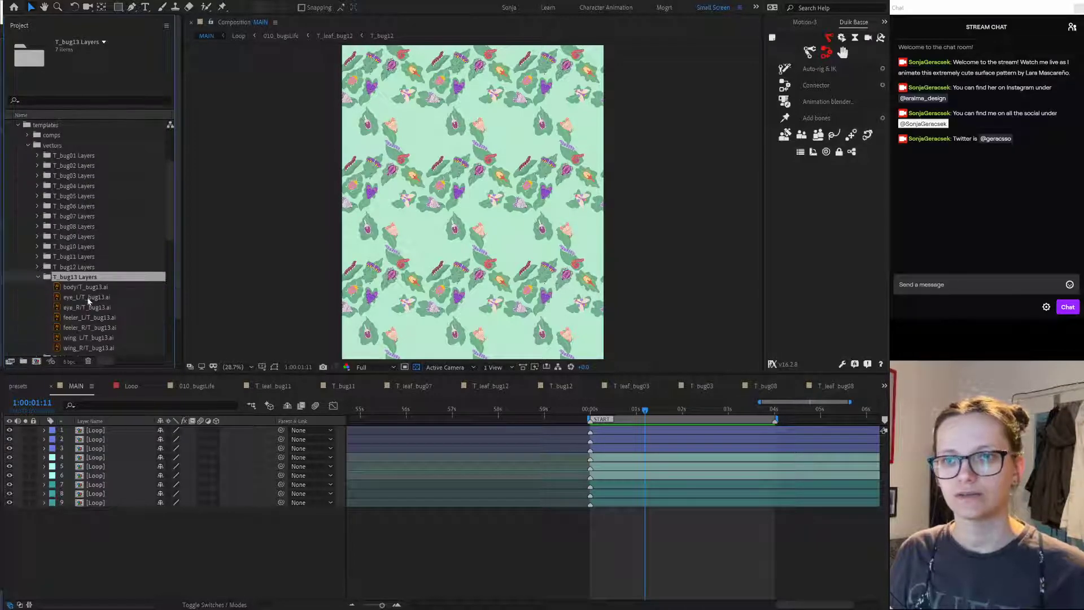
{"action": "scroll", "coordinate": [140, 300], "scroll_direction": "down", "scroll_amount": 3}
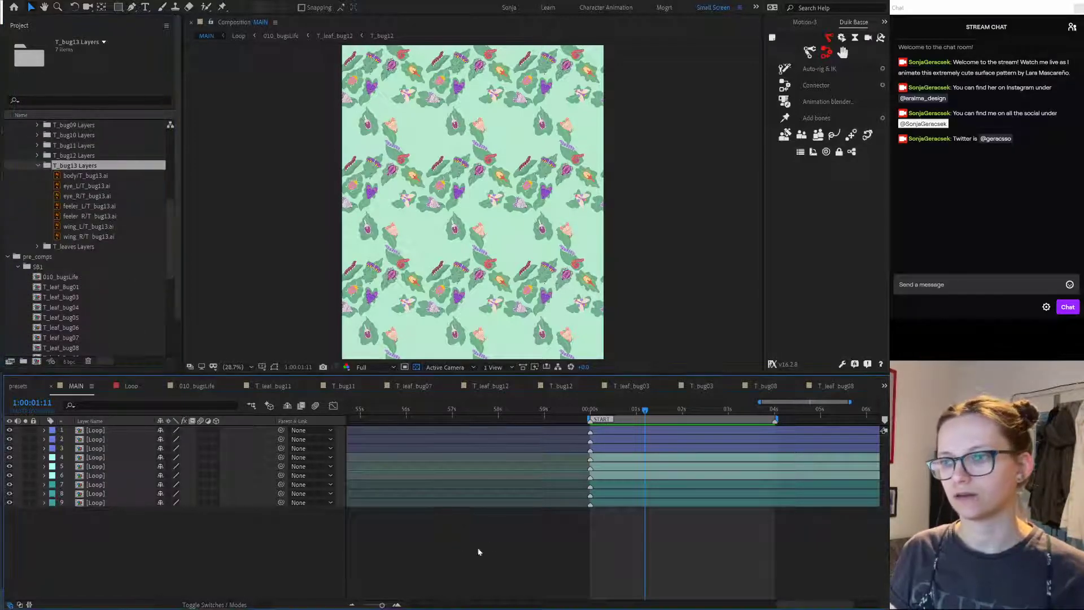
Step: Find the T_leaf_bug04 pre-composition with the open-winged moth, open it and duplicate it in the project
{"action": "scroll", "coordinate": [125, 311], "scroll_direction": "down", "scroll_amount": 3}
{"action": "left_click", "coordinate": [62, 327]}
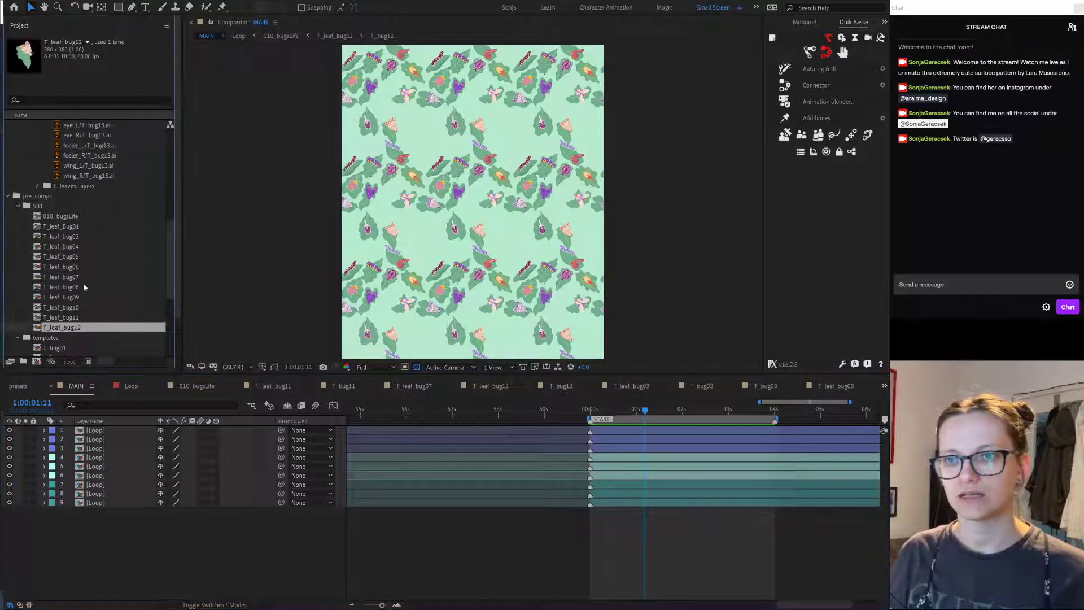
{"action": "left_click", "coordinate": [71, 247]}
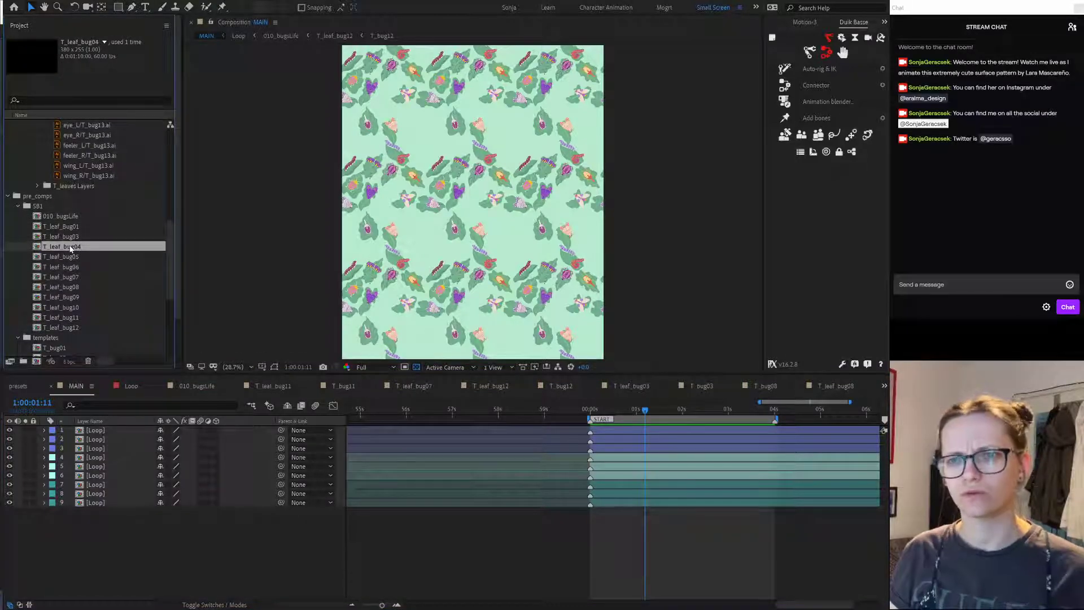
{"action": "double_click", "coordinate": [72, 247]}
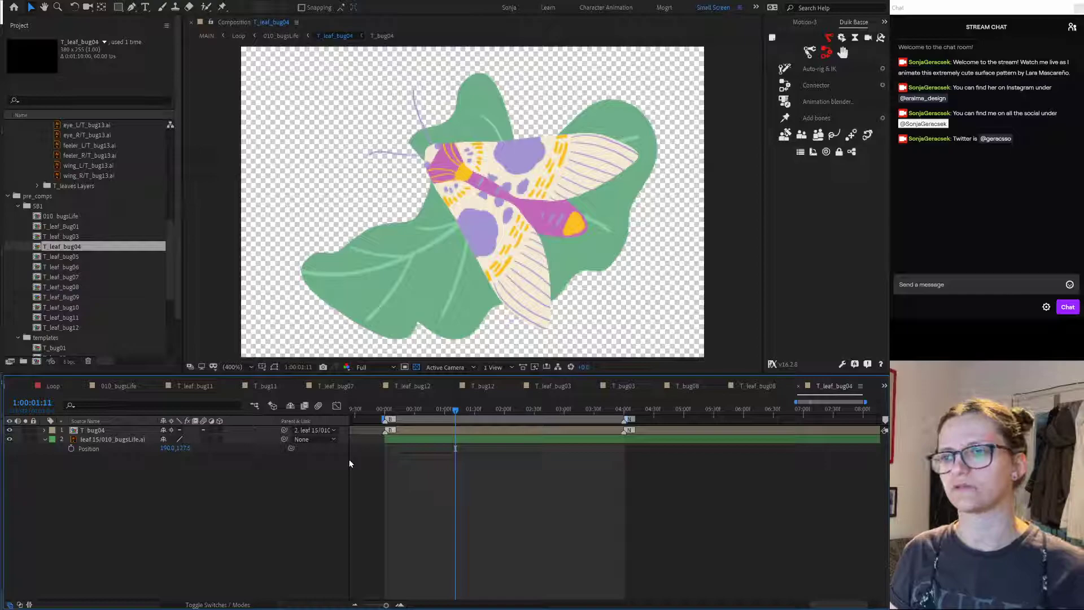
{"action": "left_click", "coordinate": [78, 252]}
{"action": "key", "text": "ctrl+d"}
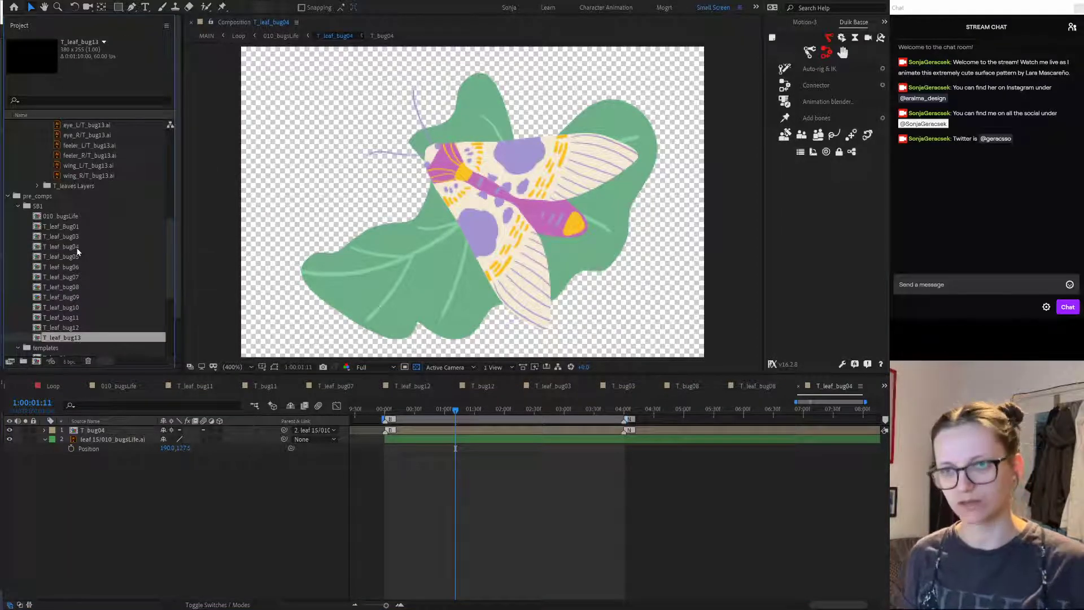
Step: Duplicate the T_bug04 composition in the pre_comps templates folder and rename the copy T_bug13
{"action": "scroll", "coordinate": [78, 252], "scroll_direction": "down", "scroll_amount": 4}
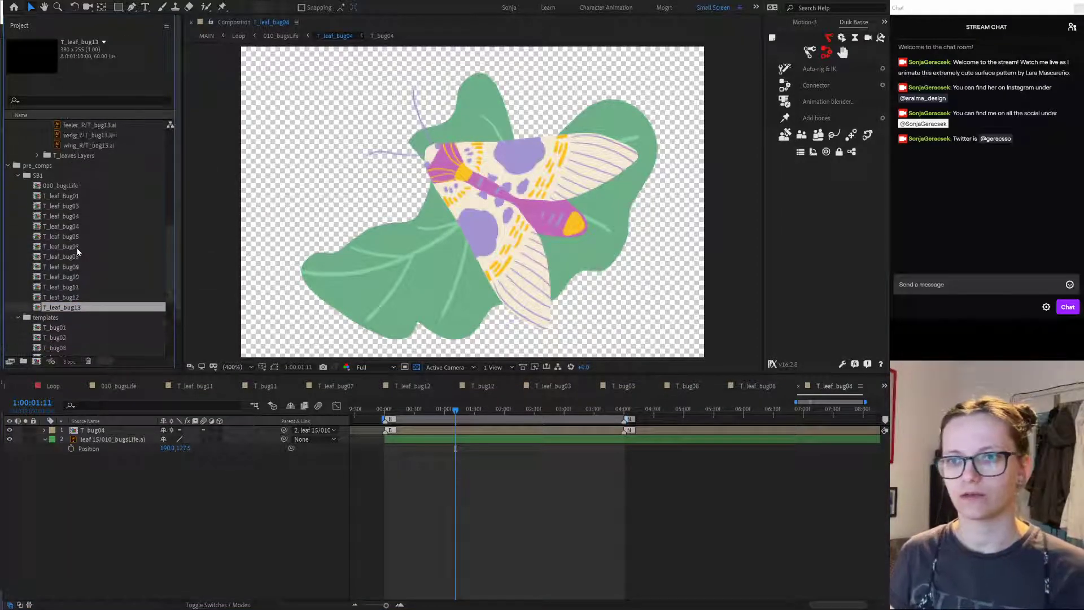
{"action": "left_click", "coordinate": [59, 308]}
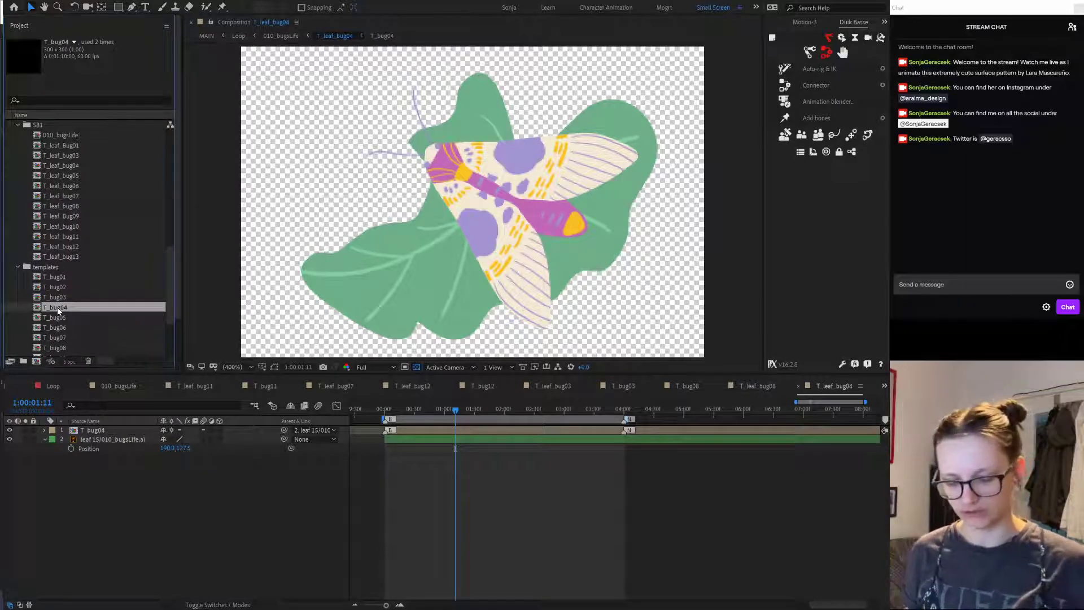
{"action": "key", "text": "ctrl+d"}
{"action": "key", "text": "Return"}
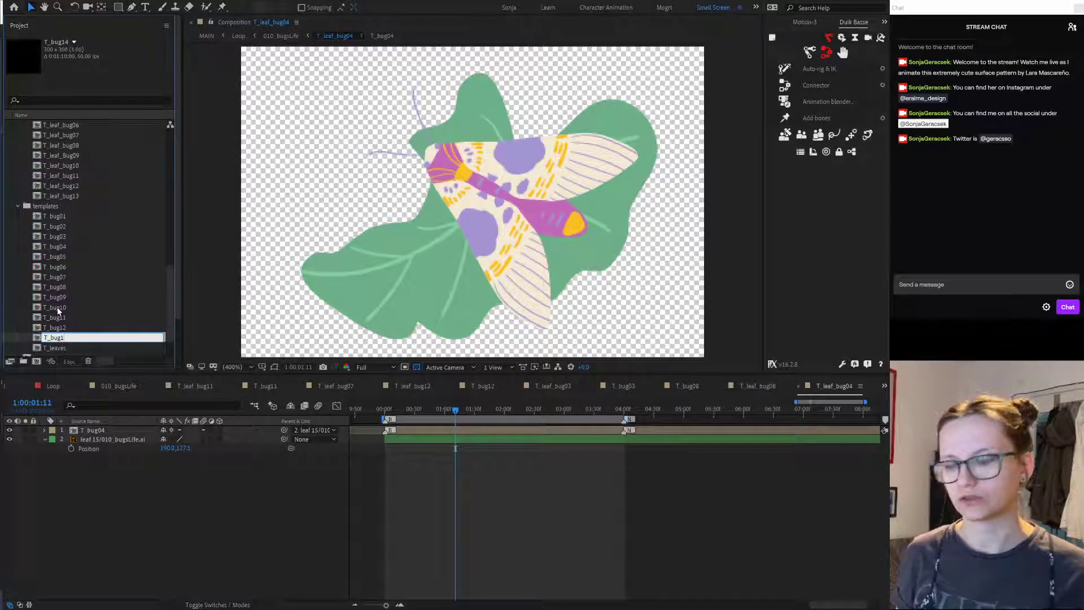
{"action": "type", "text": "3"}
{"action": "key", "text": "Return"}
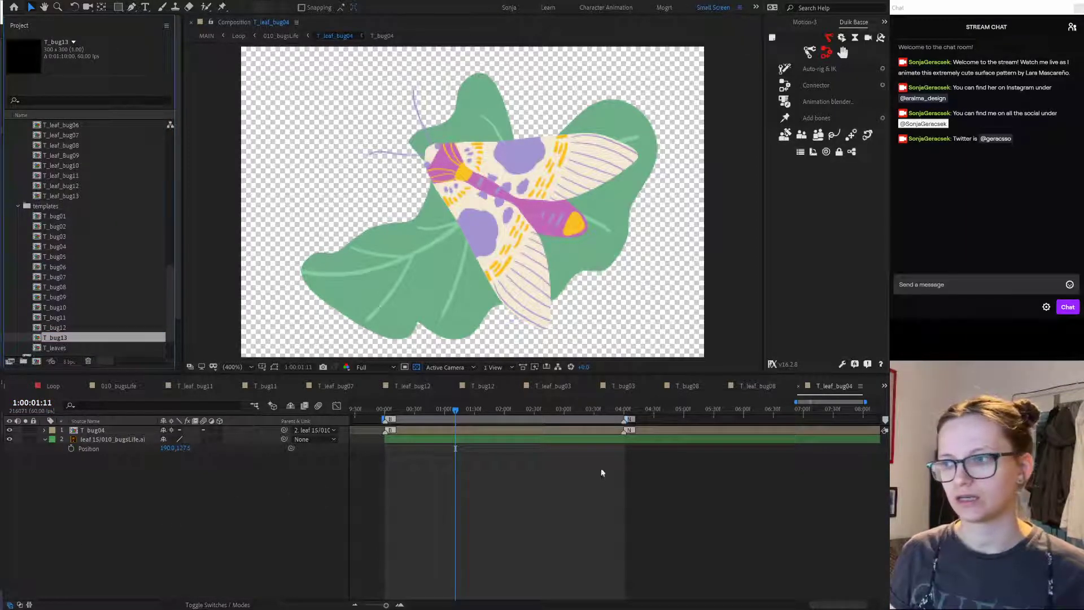
Step: Open T_leaf_bug13 and replace its T_bug04 layer with the T_bug13 composition
{"action": "double_click", "coordinate": [70, 197]}
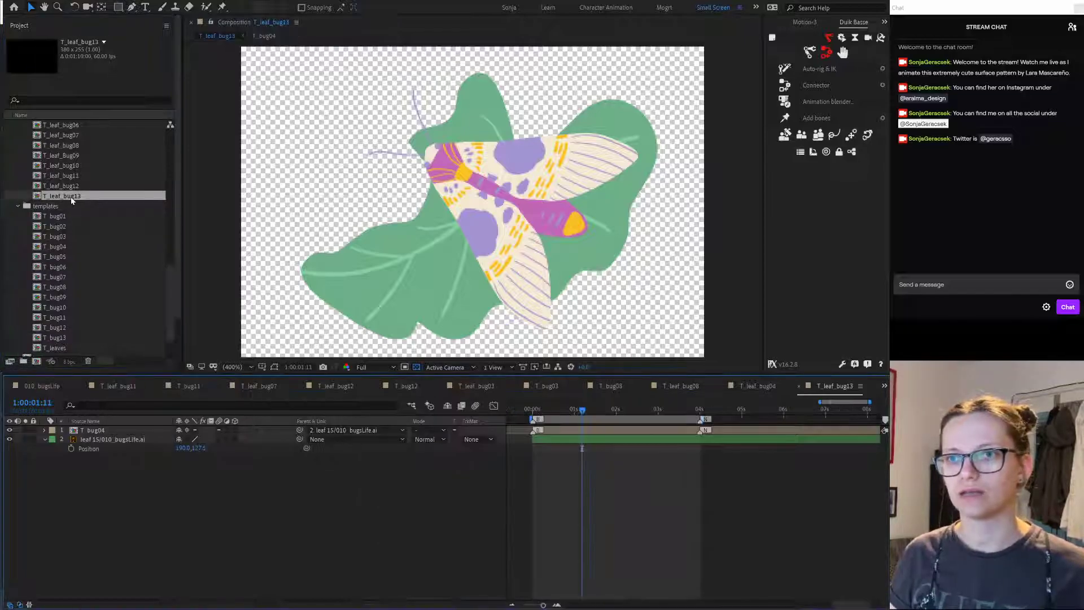
{"action": "left_click", "coordinate": [106, 432]}
{"action": "scroll", "coordinate": [85, 317], "scroll_direction": "down", "scroll_amount": 1}
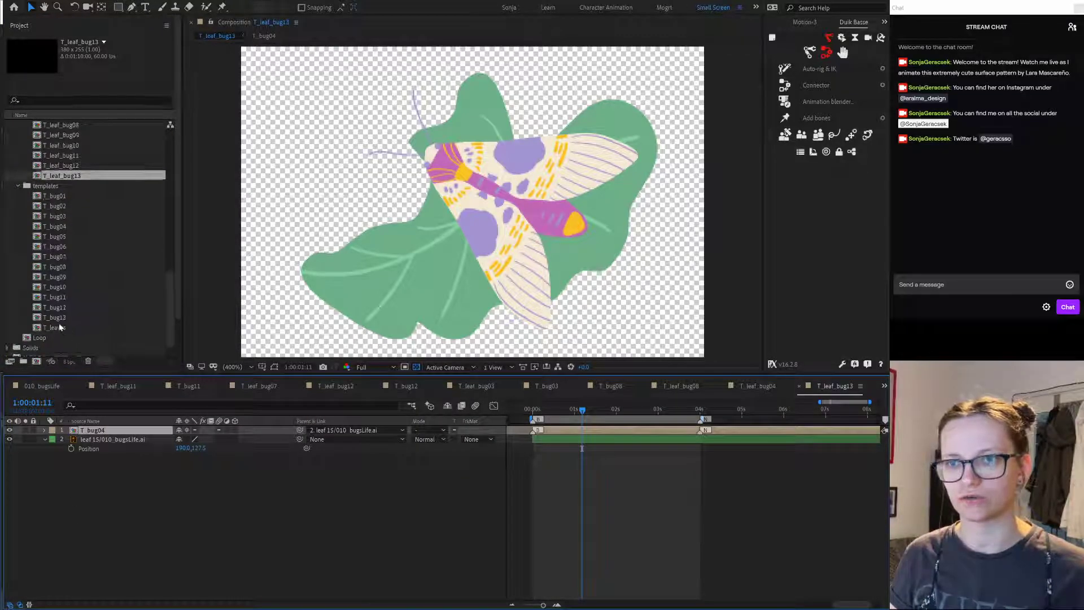
{"action": "left_click", "coordinate": [85, 317]}
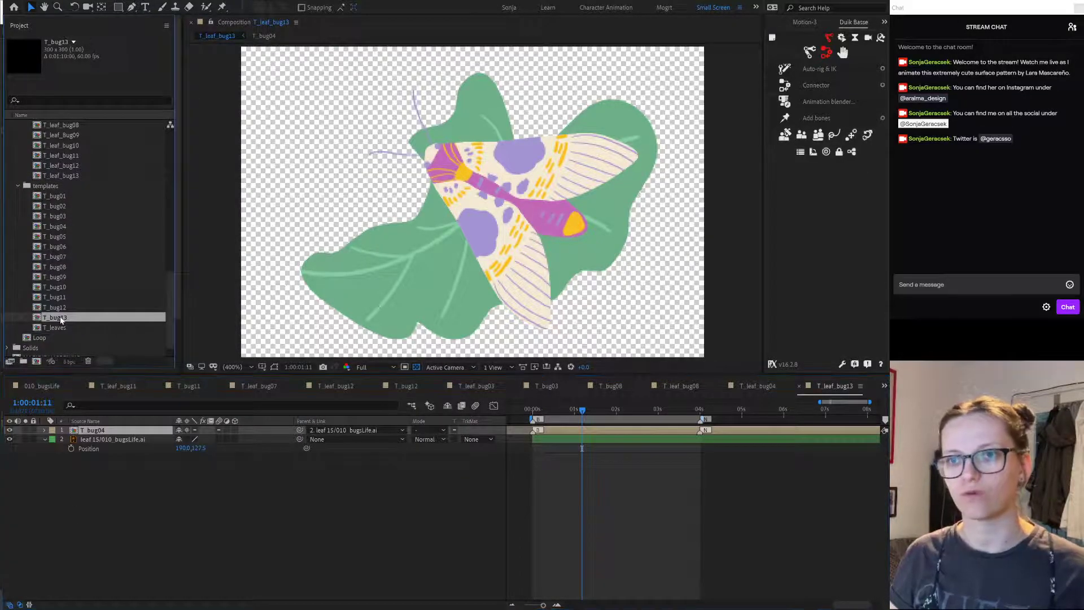
{"action": "key", "text": "ctrl+alt+slash"}
Step: Open the nested T_bug13 composition and replace the body layer's source with body/T_bug13.ai
{"action": "double_click", "coordinate": [100, 430]}
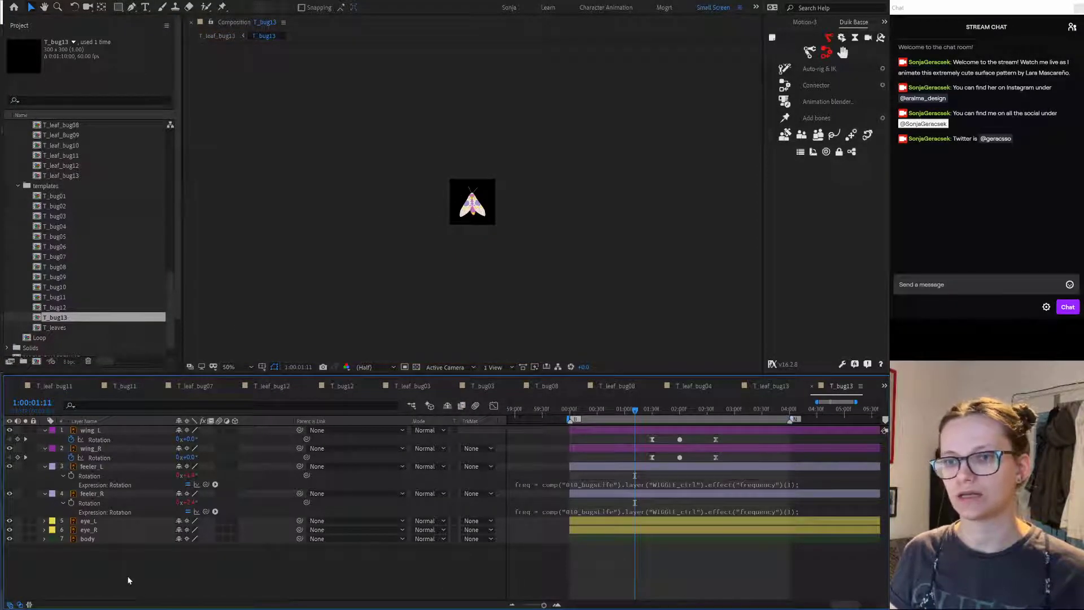
{"action": "left_click", "coordinate": [94, 539]}
{"action": "scroll", "coordinate": [494, 201], "scroll_direction": "up", "scroll_amount": 2}
{"action": "scroll", "coordinate": [494, 201], "scroll_direction": "up", "scroll_amount": 2}
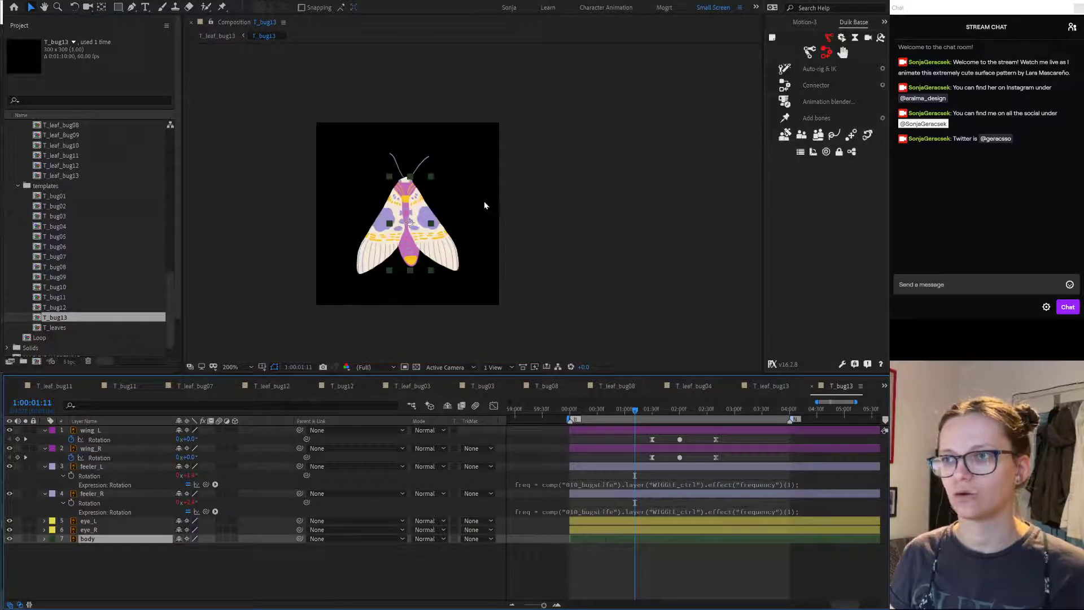
{"action": "scroll", "coordinate": [73, 231], "scroll_direction": "up", "scroll_amount": 8}
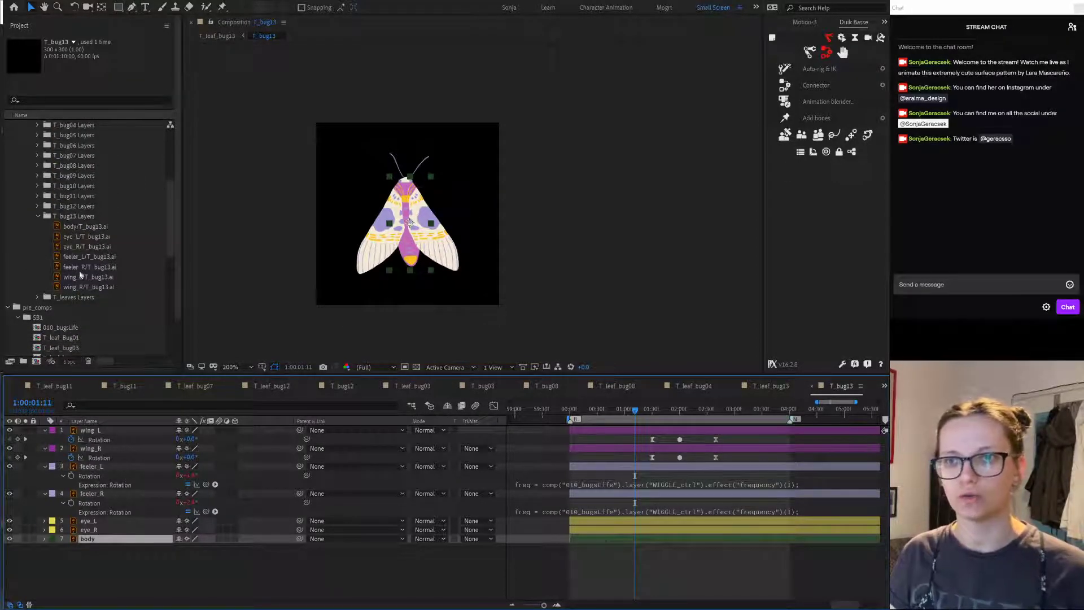
{"action": "left_click", "coordinate": [101, 228]}
{"action": "left_click", "coordinate": [126, 544]}
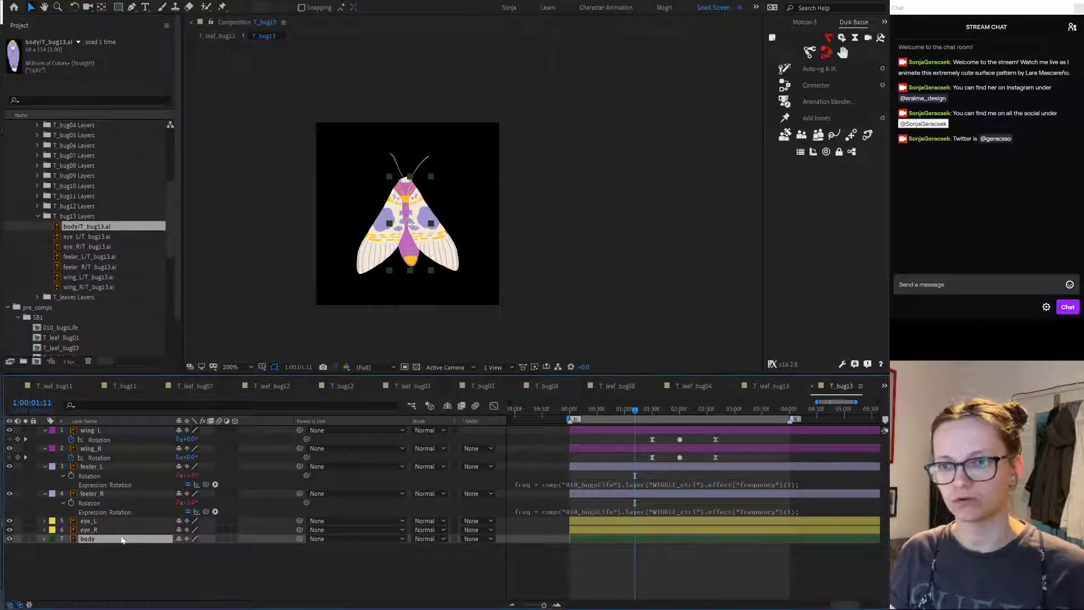
Step: Replace the sources of the eye_R and eye_L layers with eye_R/T_bug13.ai and eye_L/T_bug13.ai
{"action": "left_click", "coordinate": [112, 533]}
{"action": "mouse_move", "coordinate": [87, 237]}
{"action": "left_mouse_down"}
{"action": "mouse_move", "coordinate": [101, 507]}
{"action": "mouse_move", "coordinate": [94, 240]}
{"action": "left_mouse_up"}
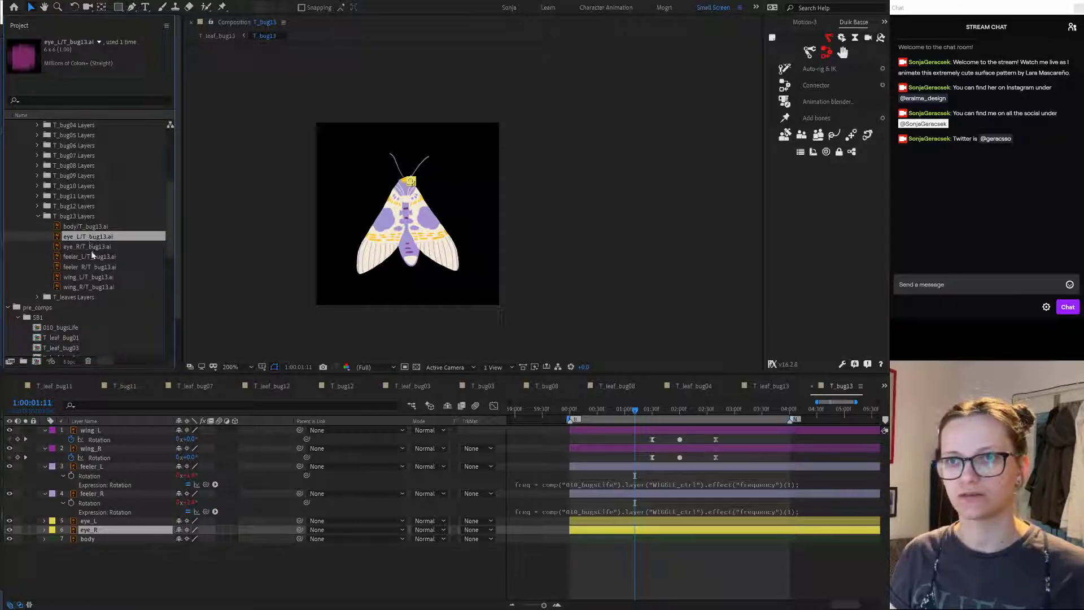
{"action": "left_click", "coordinate": [97, 248]}
{"action": "left_click", "coordinate": [105, 531]}
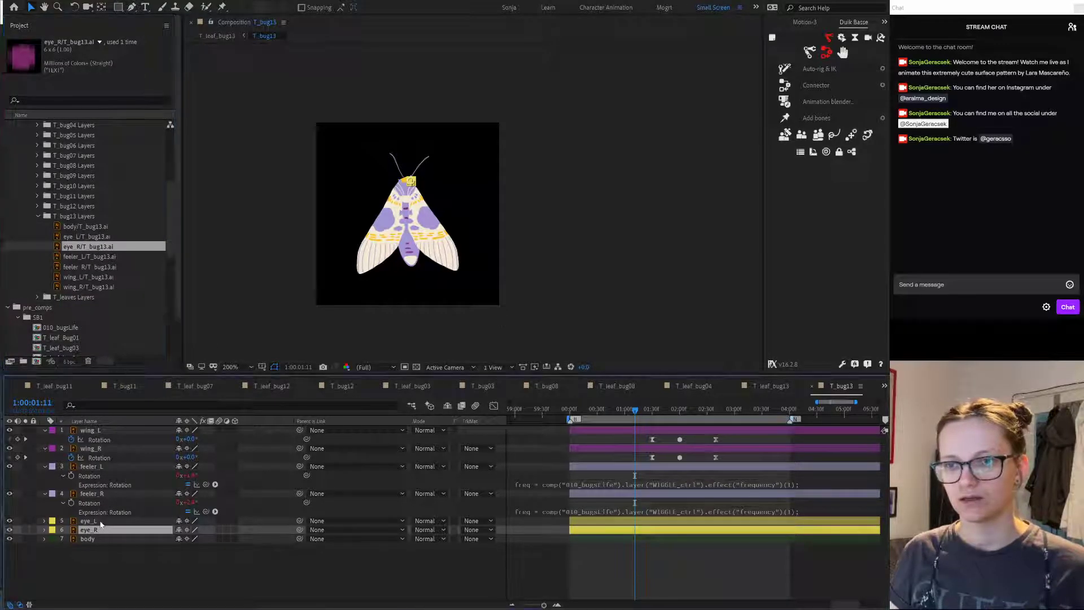
{"action": "left_click", "coordinate": [101, 520]}
{"action": "left_click", "coordinate": [84, 237]}
{"action": "left_click", "coordinate": [99, 521]}
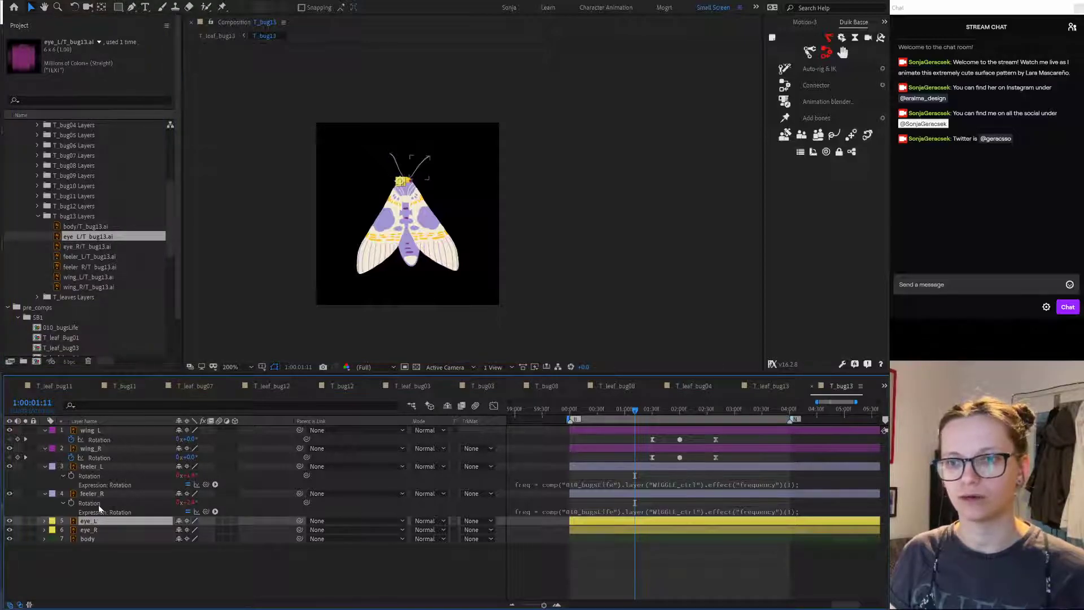
Step: Replace the sources of the feeler_R and feeler_L layers with feeler_R/T_bug13.ai and feeler_L/T_bug13.ai
{"action": "left_click", "coordinate": [90, 493]}
{"action": "left_click", "coordinate": [92, 257]}
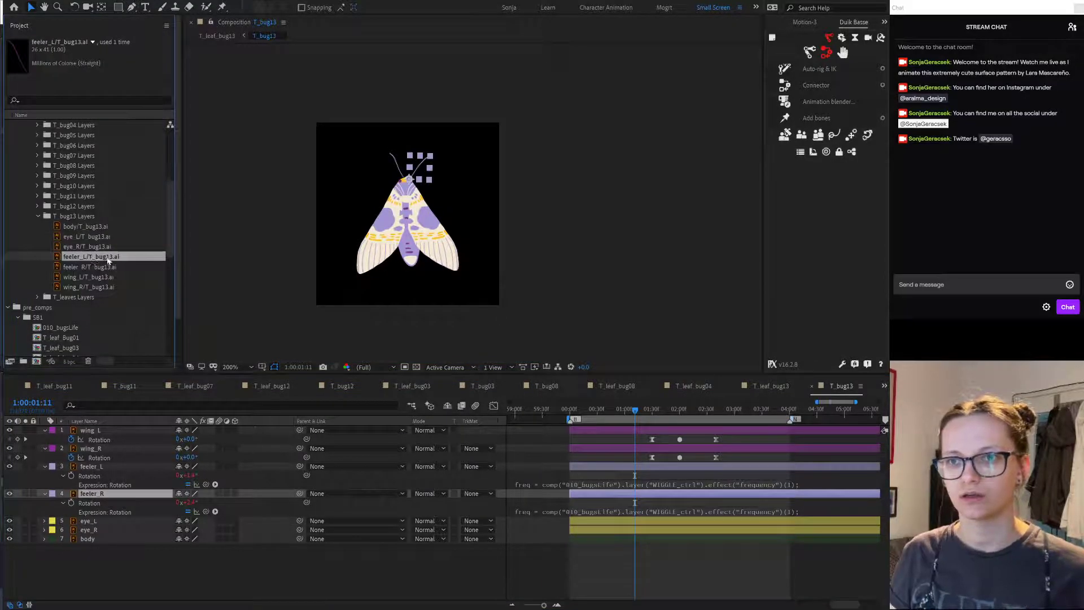
{"action": "left_click", "coordinate": [105, 267]}
{"action": "left_click_drag", "start_coordinate": [104, 266], "coordinate": [109, 493]}
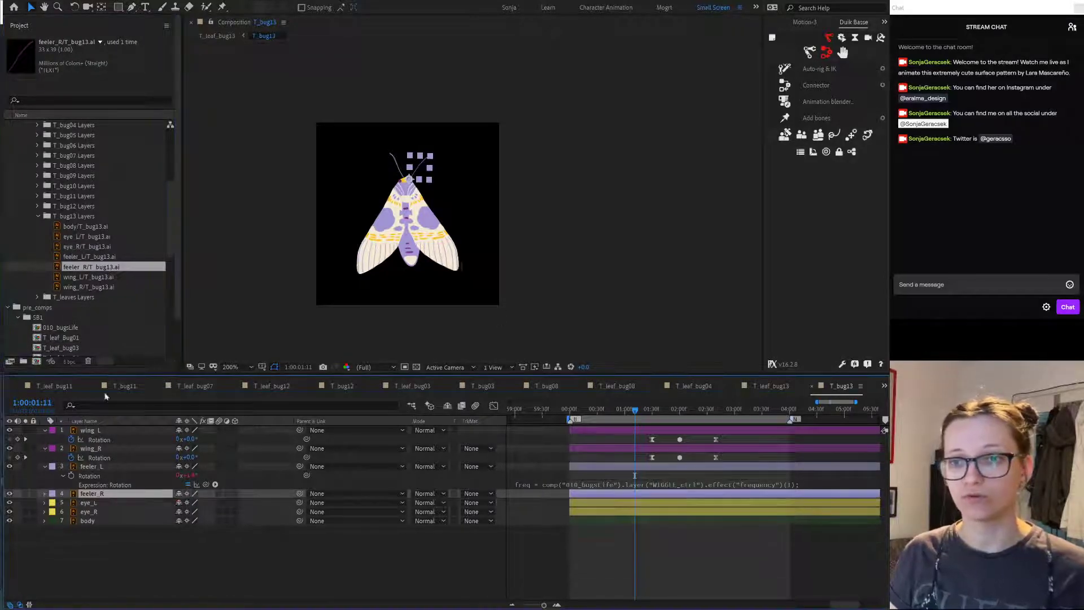
{"action": "left_click", "coordinate": [97, 257]}
{"action": "left_click", "coordinate": [93, 468]}
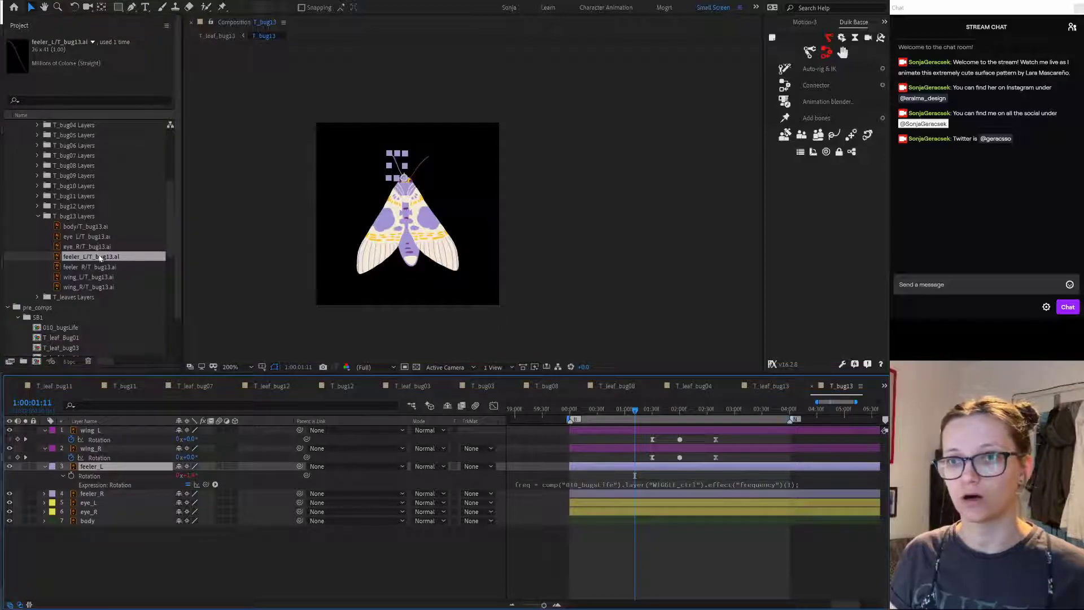
{"action": "left_click_drag", "start_coordinate": [89, 262], "coordinate": [102, 469]}
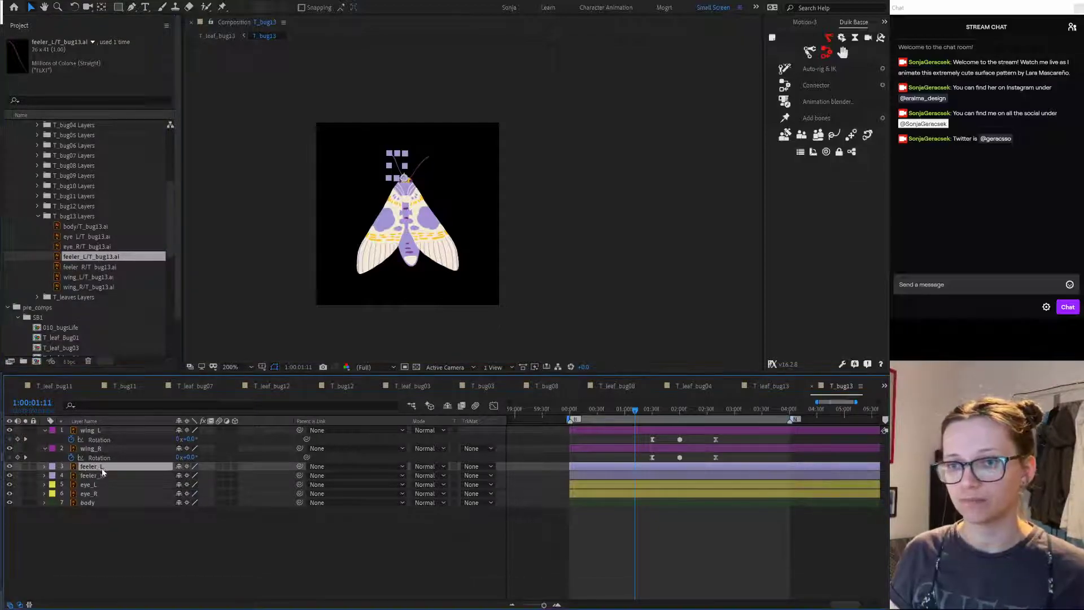
Step: Replace the wing_R layer's source with the recoloured wing_R/T_bug13.ai
{"action": "left_click", "coordinate": [107, 448]}
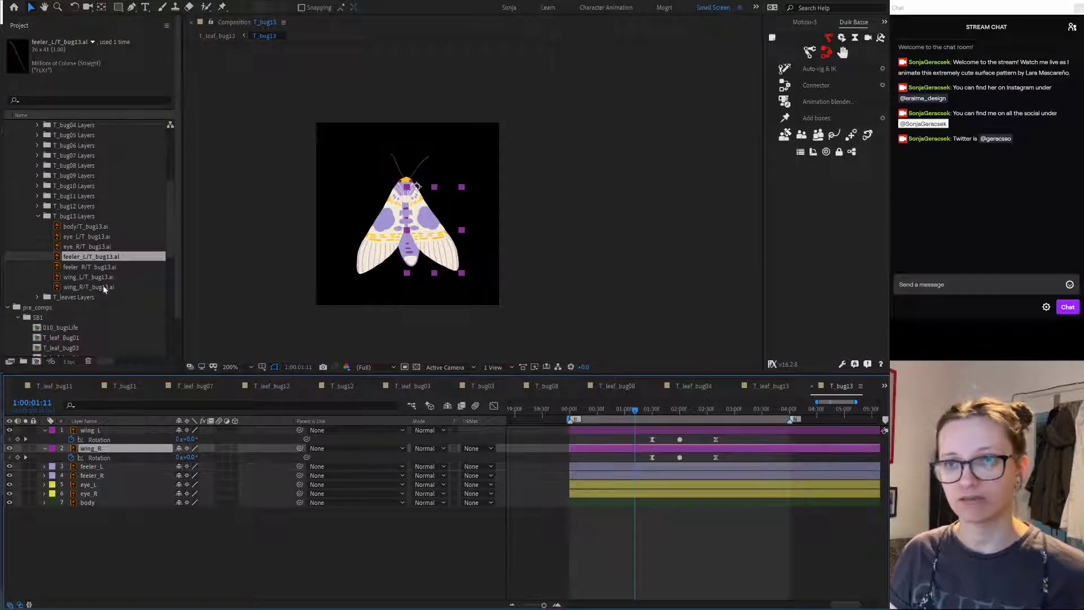
{"action": "left_click", "coordinate": [100, 266]}
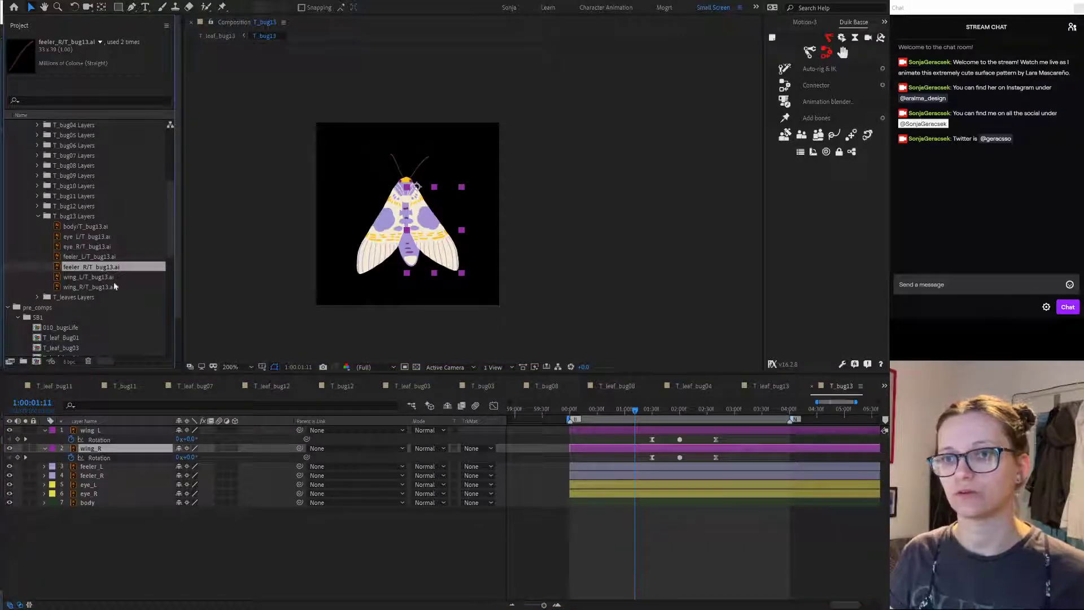
{"action": "left_click", "coordinate": [97, 277]}
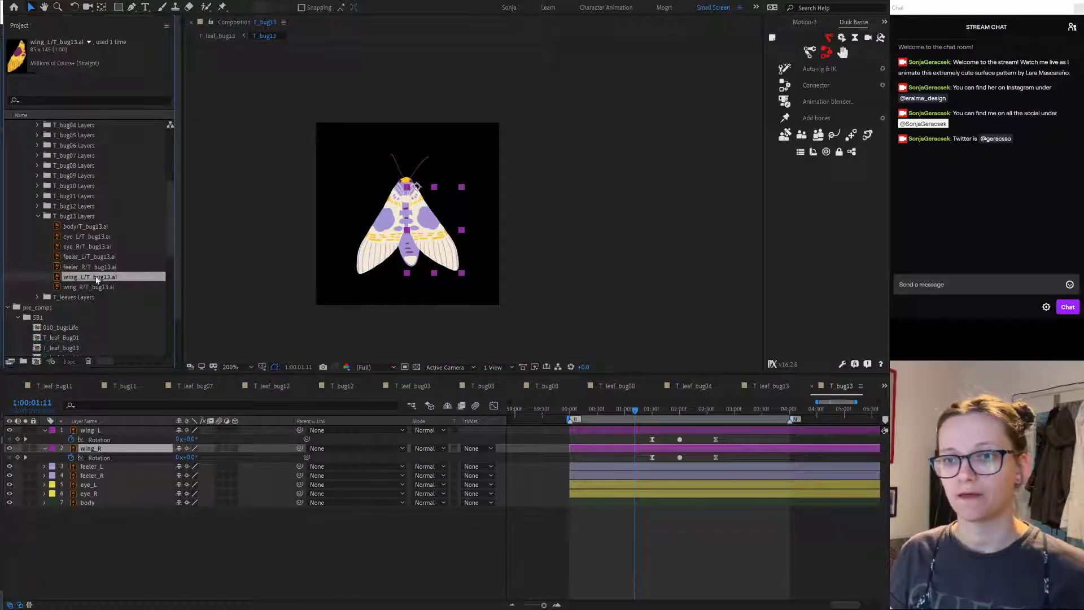
{"action": "left_click", "coordinate": [99, 286]}
{"action": "left_click", "coordinate": [98, 450]}
{"action": "key", "text": "ctrl+alt+slash"}
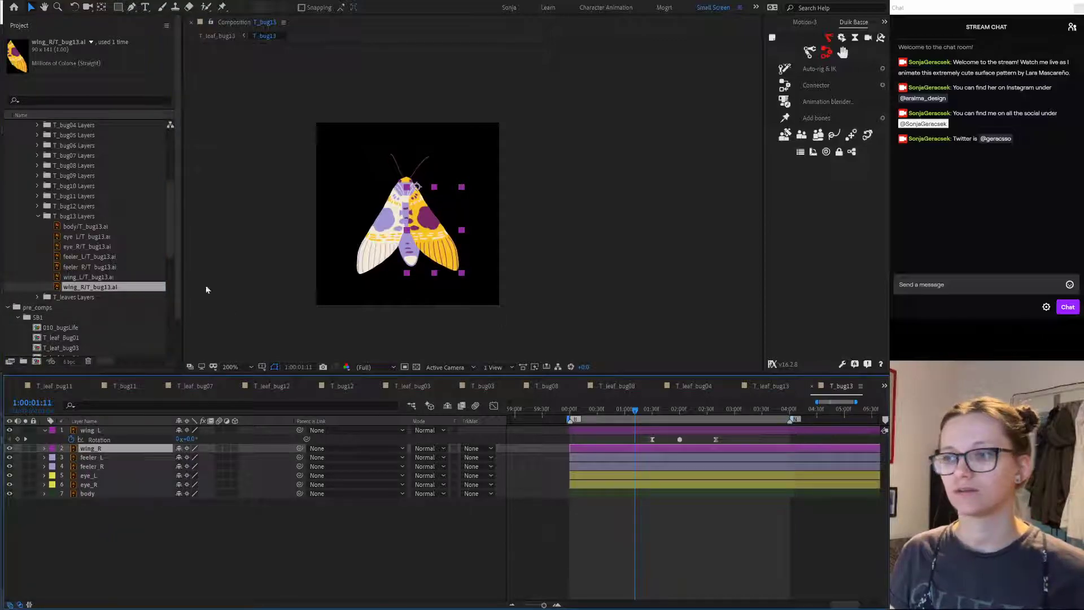
Step: Replace the wing_L layer's source with the recoloured wing_L/T_bug13.ai and deselect the layer
{"action": "left_click", "coordinate": [101, 429]}
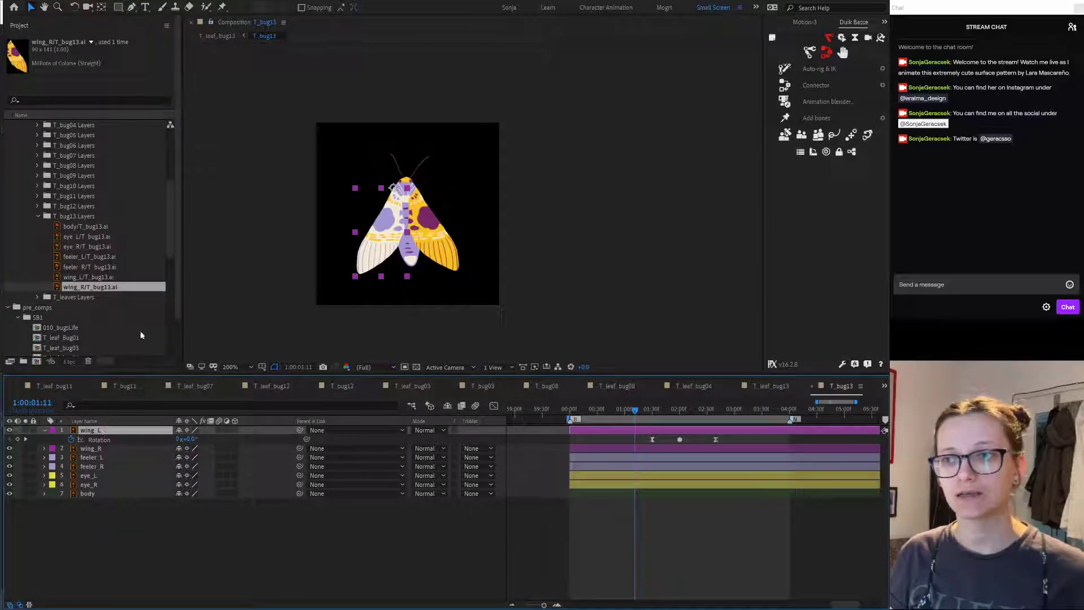
{"action": "left_click", "coordinate": [90, 277]}
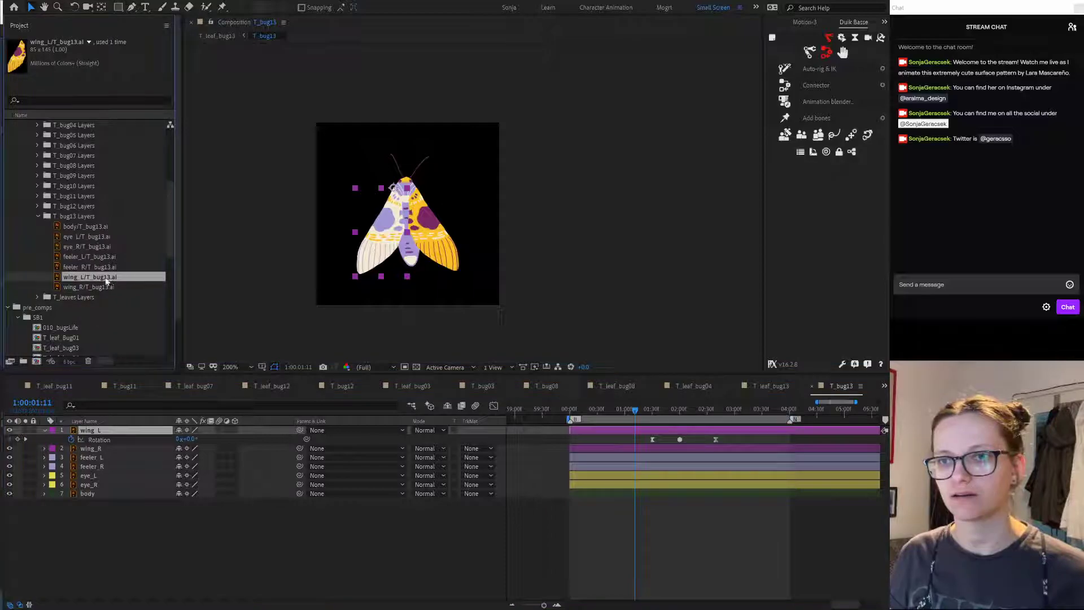
{"action": "left_click", "coordinate": [112, 433]}
{"action": "key", "text": "ctrl+alt+slash"}
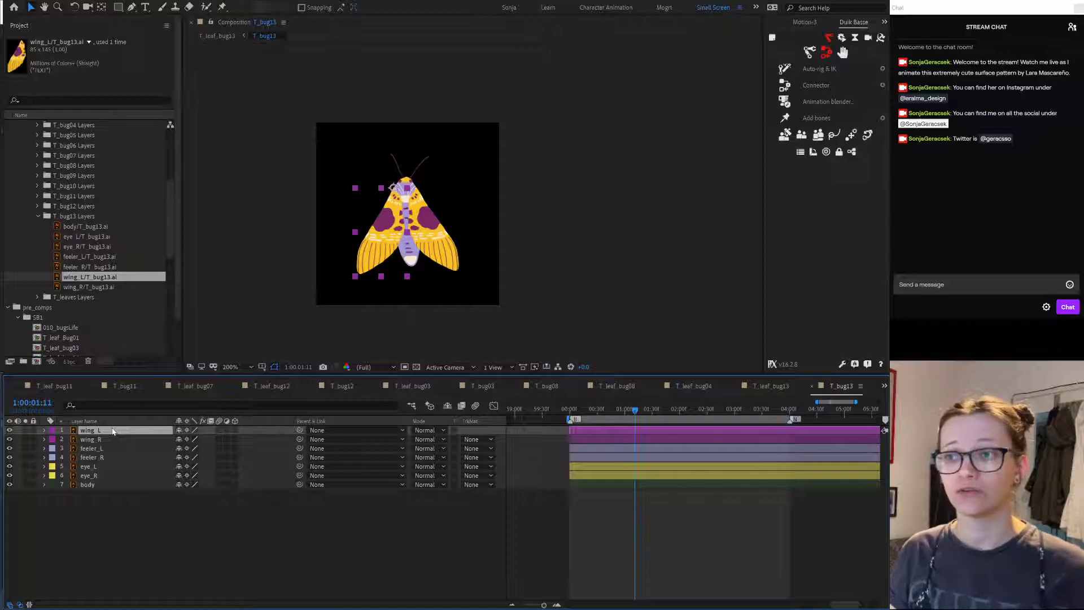
{"action": "left_click", "coordinate": [316, 551]}
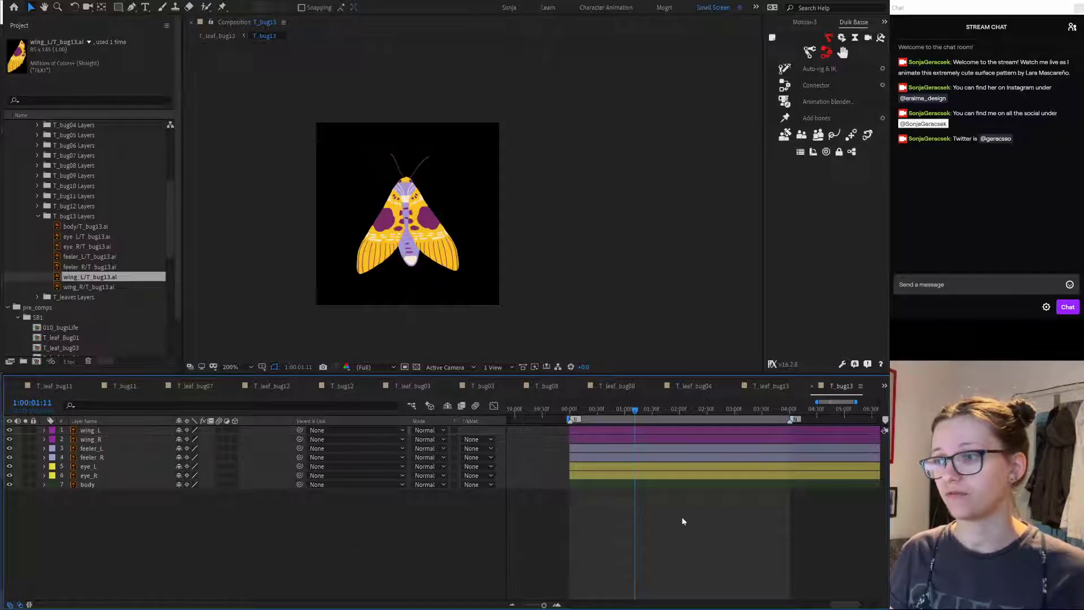
Step: Select the wing_L layer and scrub through the T_bug13 timeline to check the wing and feeler animation
{"action": "left_click", "coordinate": [367, 233]}
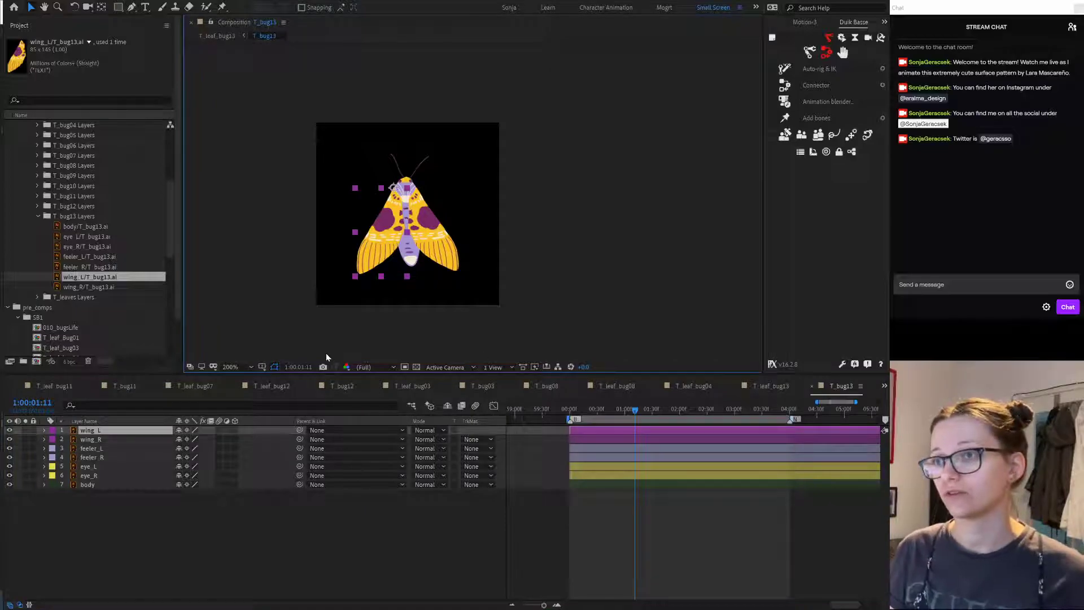
{"action": "left_click", "coordinate": [644, 410]}
{"action": "mouse_move", "coordinate": [654, 411]}
{"action": "left_mouse_down"}
{"action": "mouse_move", "coordinate": [704, 408]}
{"action": "mouse_move", "coordinate": [635, 412]}
{"action": "left_mouse_up"}
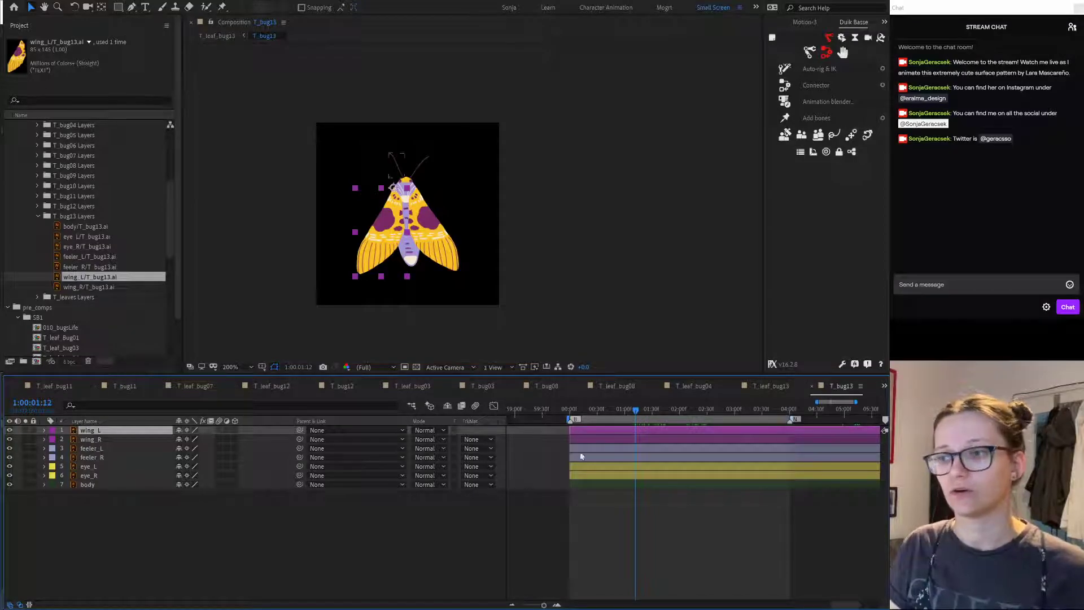
{"action": "left_click_drag", "start_coordinate": [592, 414], "coordinate": [689, 399]}
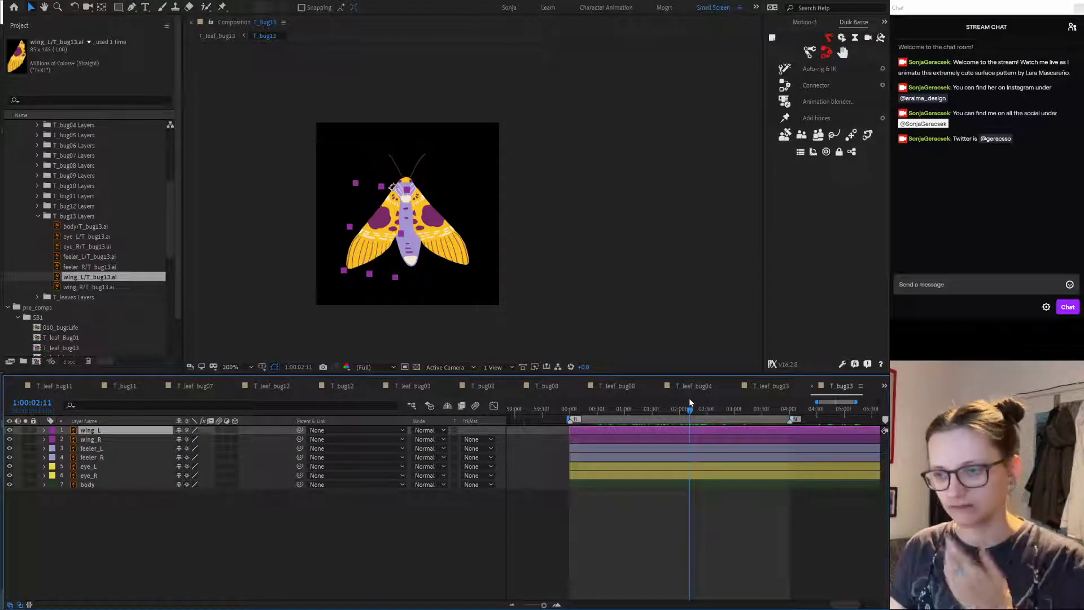
Step: Reveal the keyframed properties and shift the wing_L and wing_R rotation keyframes so the last ones sit at 1:00:04:00
{"action": "left_click", "coordinate": [673, 541]}
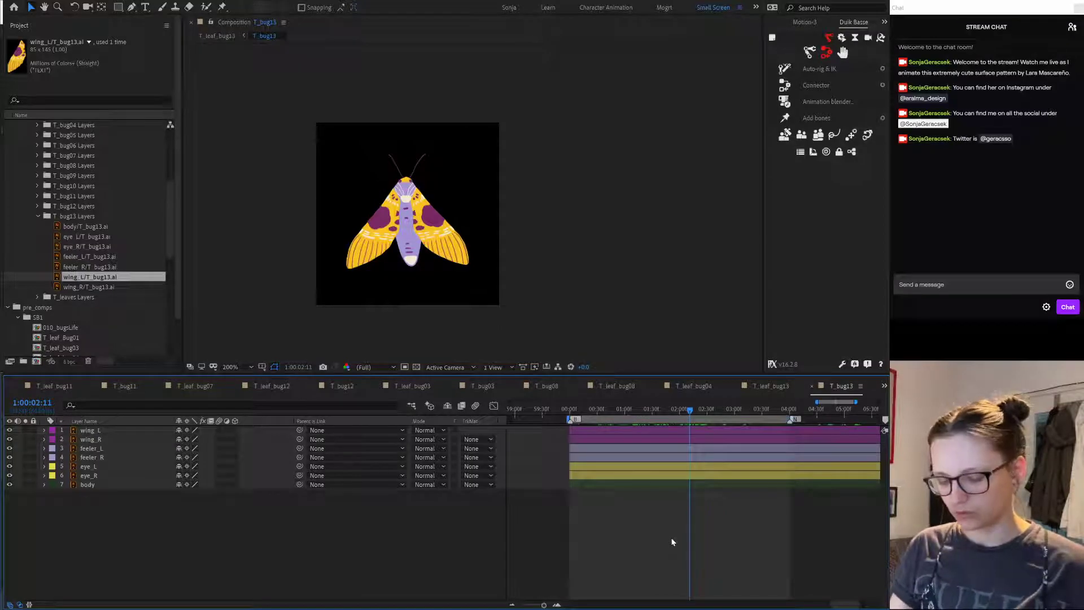
{"action": "key", "text": "u"}
{"action": "key", "text": "u"}
{"action": "key", "text": "u"}
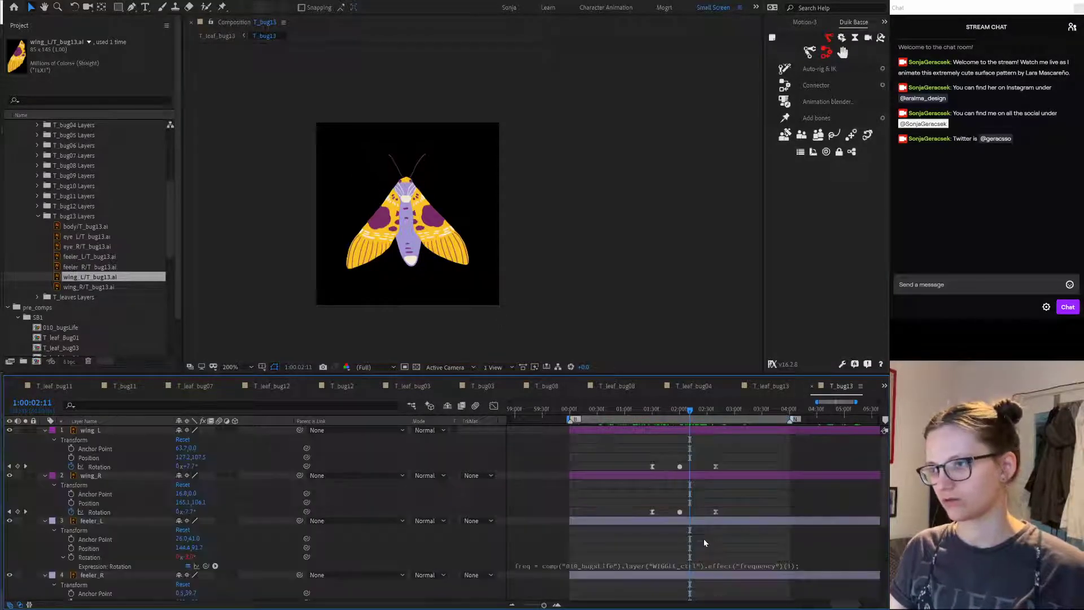
{"action": "key", "text": "u"}
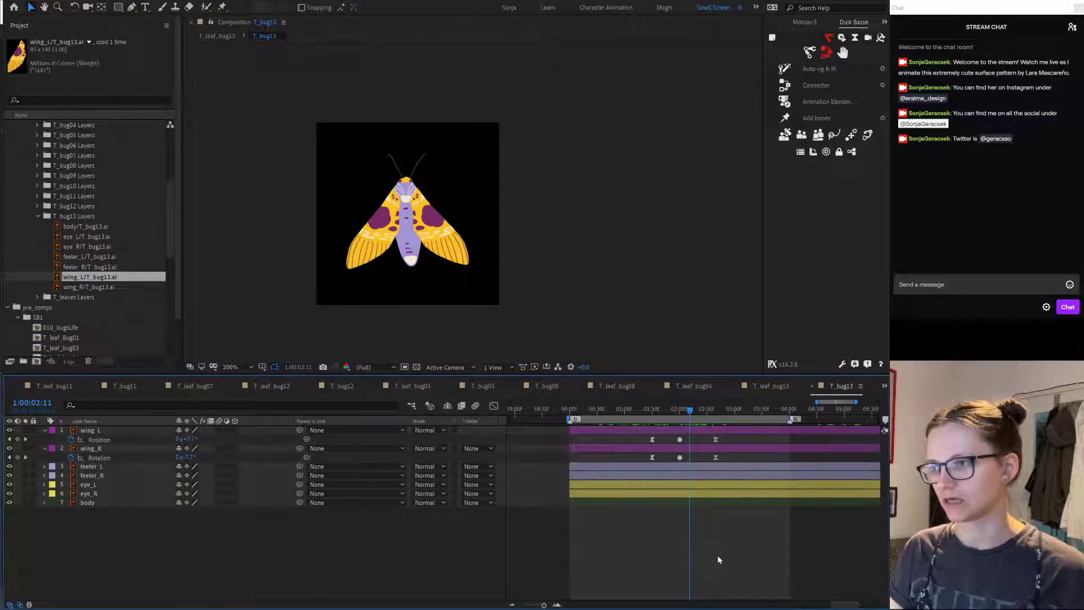
{"action": "left_click", "coordinate": [789, 410]}
{"action": "left_click_drag", "start_coordinate": [643, 433], "coordinate": [714, 459]}
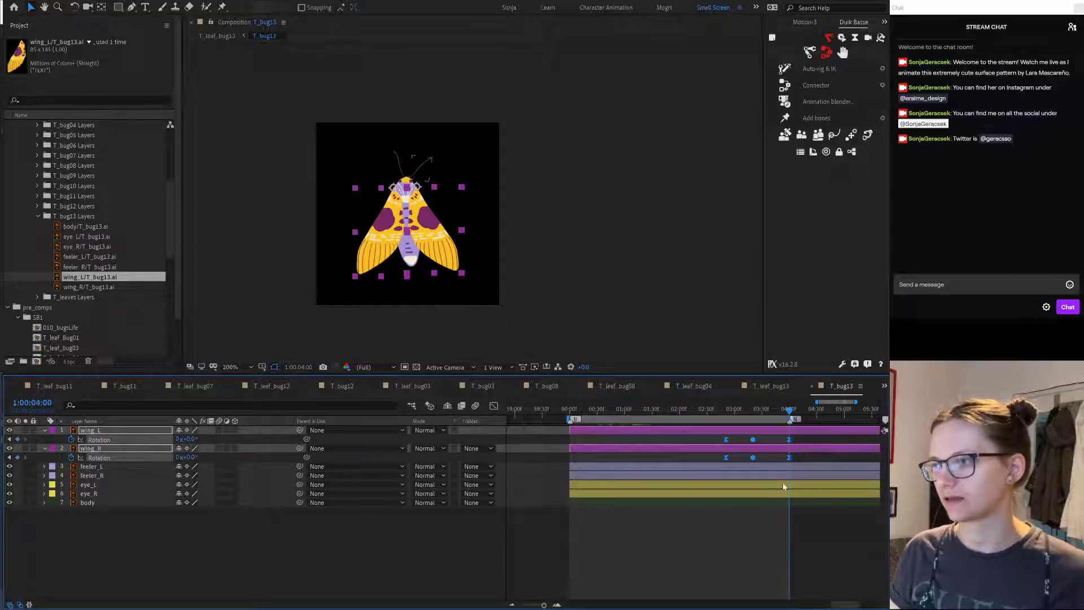
{"action": "left_click", "coordinate": [742, 571]}
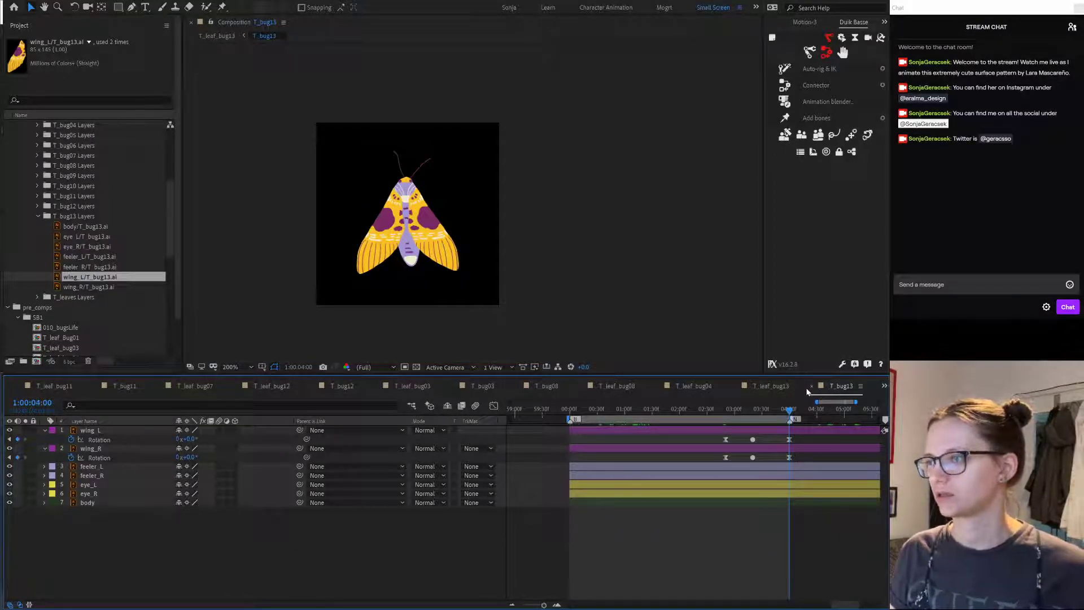
Step: Close the open bug and leaf composition timelines to get back to the 010_bugsLife composition
{"action": "key", "text": "ctrl+w"}
{"action": "key", "text": "ctrl+w"}
{"action": "key", "text": "ctrl+w"}
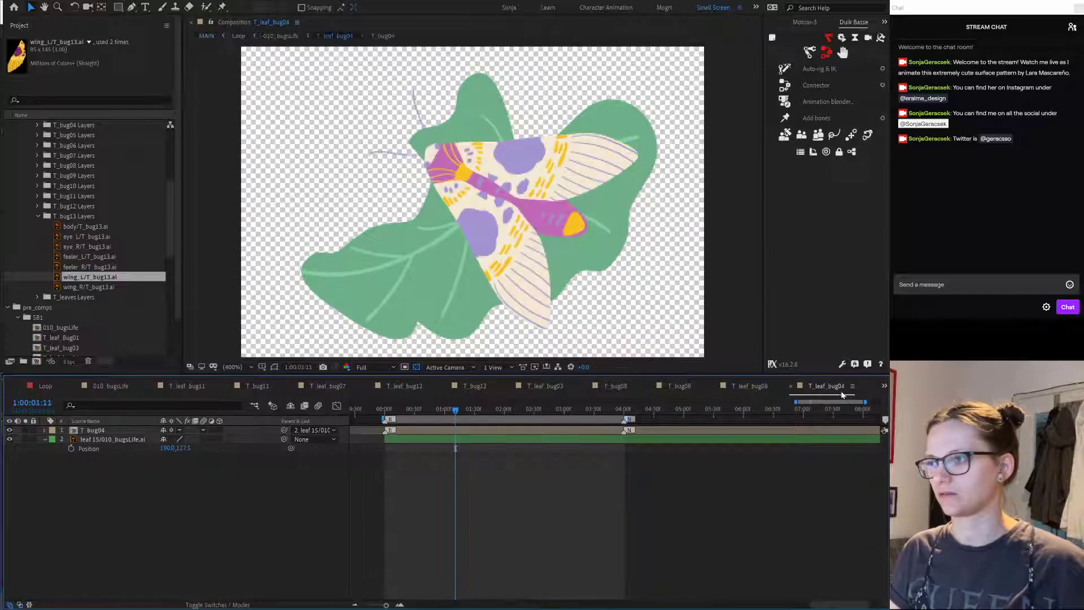
{"action": "key", "text": "ctrl+w"}
{"action": "key", "text": "ctrl+w"}
{"action": "key", "text": "ctrl+w"}
{"action": "key", "text": "ctrl+w"}
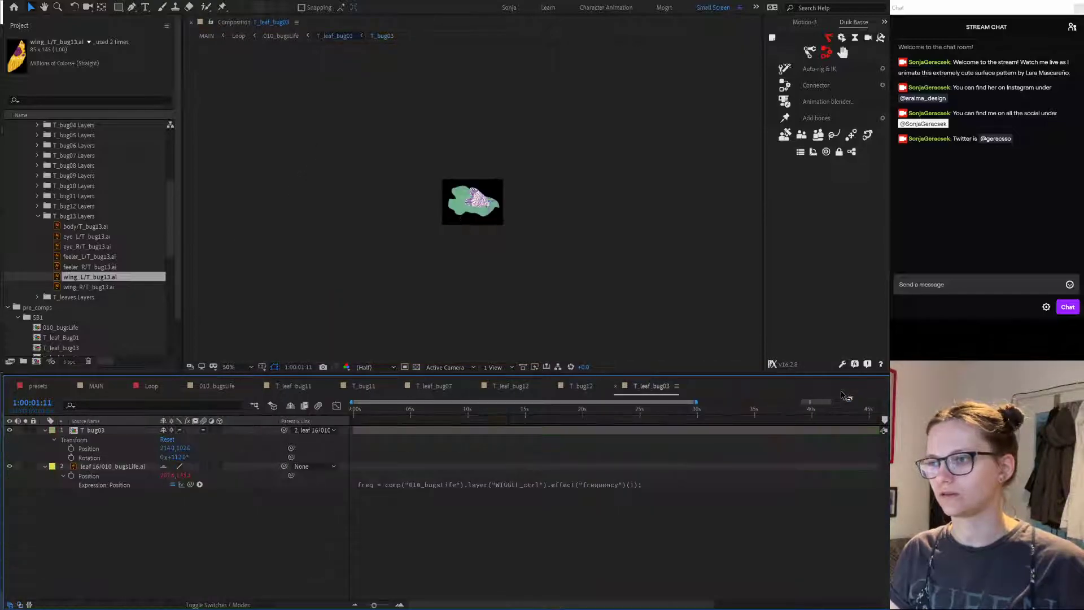
{"action": "key", "text": "ctrl+w"}
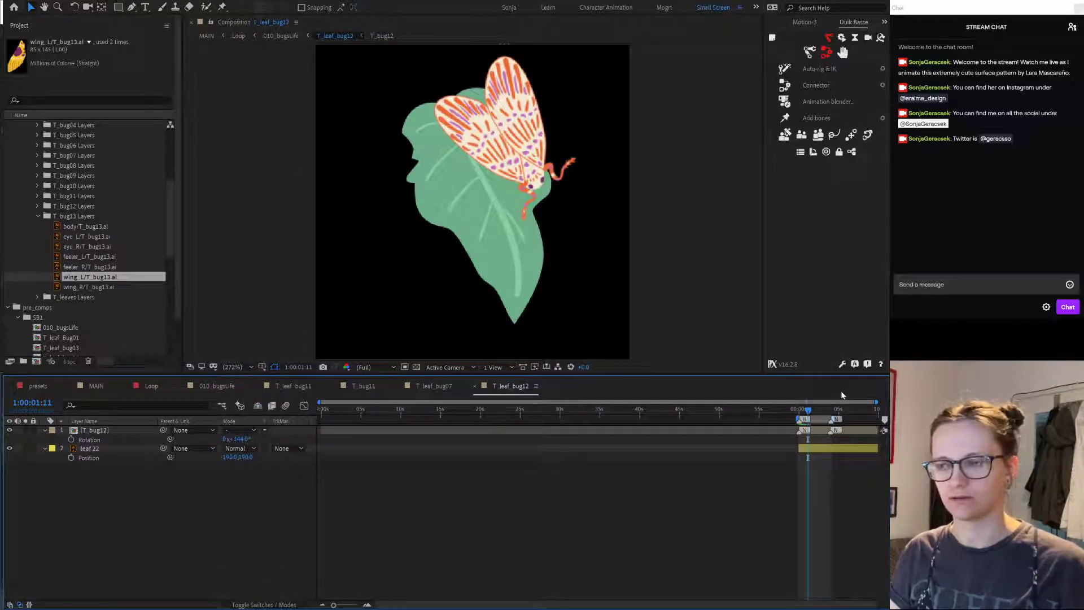
{"action": "key", "text": "ctrl+w"}
{"action": "key", "text": "ctrl+w"}
{"action": "key", "text": "ctrl+w"}
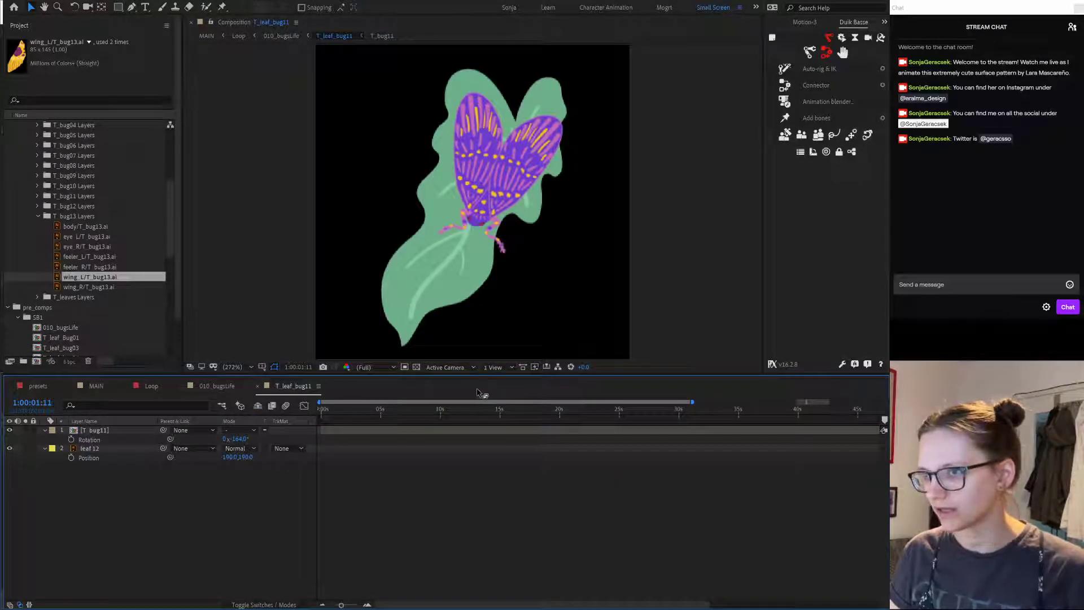
{"action": "key", "text": "ctrl+w"}
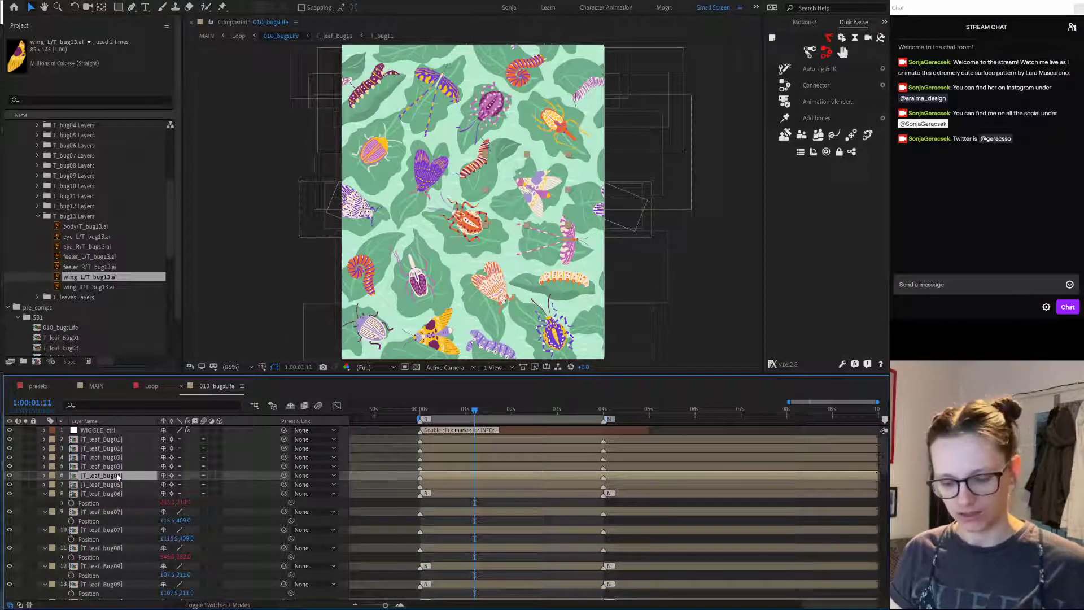
Step: Duplicate the T_leaf_bug04 layer and place the copy directly below T_leaf_bug12 in the layer stack
{"action": "key", "text": "ctrl+d"}
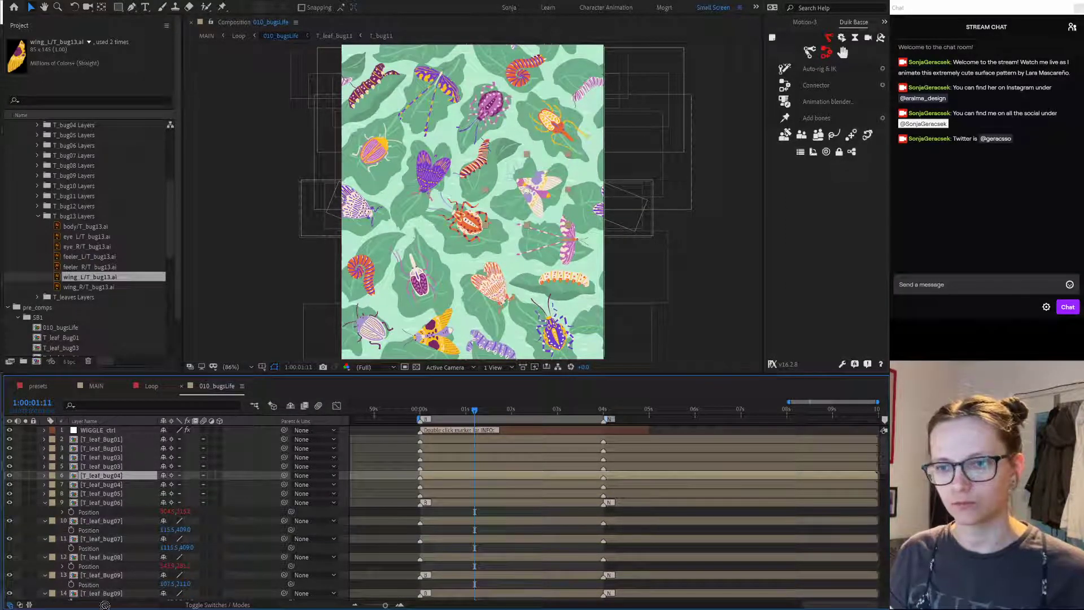
{"action": "left_click_drag", "start_coordinate": [115, 601], "coordinate": [114, 577]}
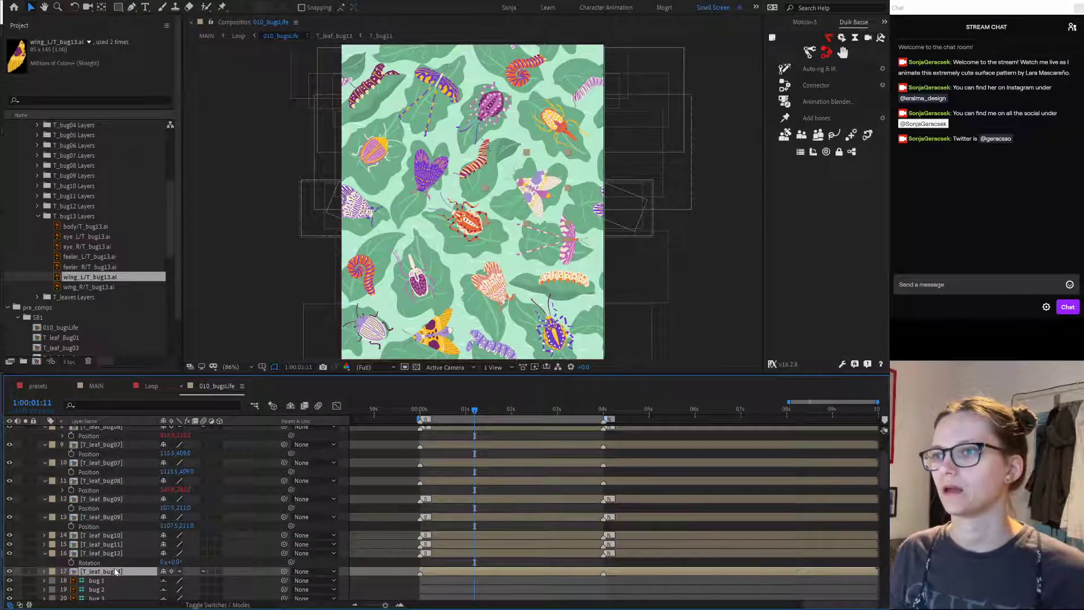
{"action": "left_click", "coordinate": [446, 325]}
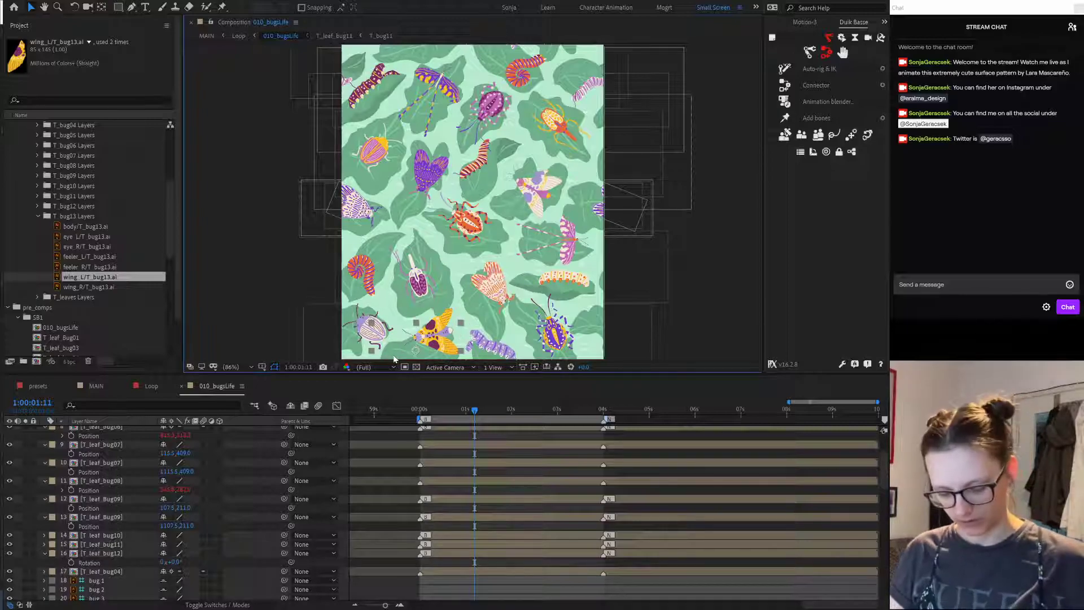
Step: Add the T_leaf_bug13 composition below the T_leaf_bug12 layer and delete the duplicated T_leaf_bug04 layer
{"action": "scroll", "coordinate": [97, 298], "scroll_direction": "down", "scroll_amount": 5}
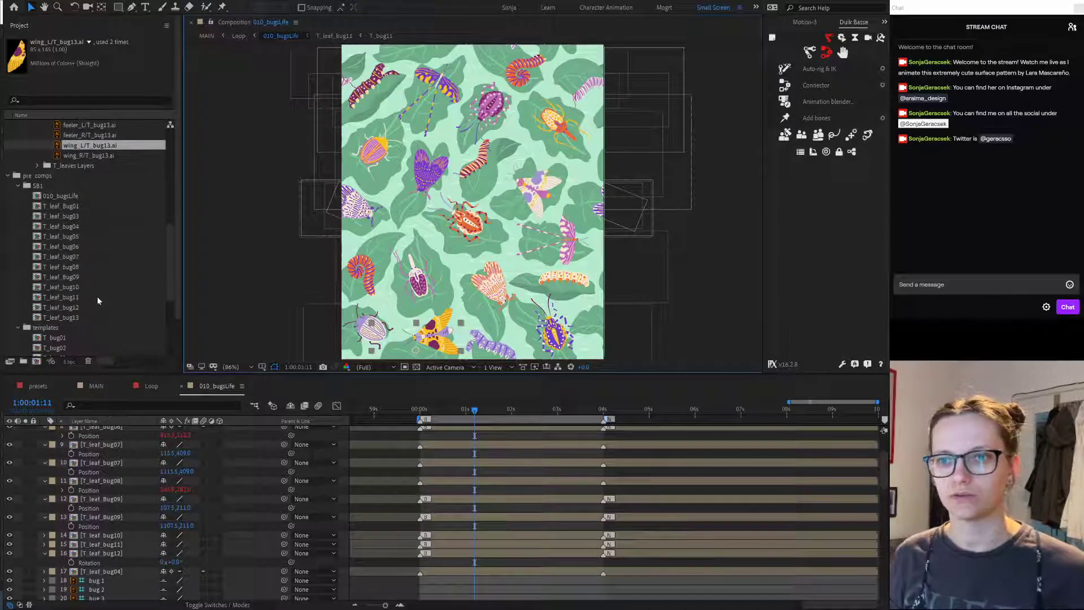
{"action": "scroll", "coordinate": [97, 296], "scroll_direction": "down", "scroll_amount": 2}
{"action": "left_click_drag", "start_coordinate": [69, 266], "coordinate": [112, 574]}
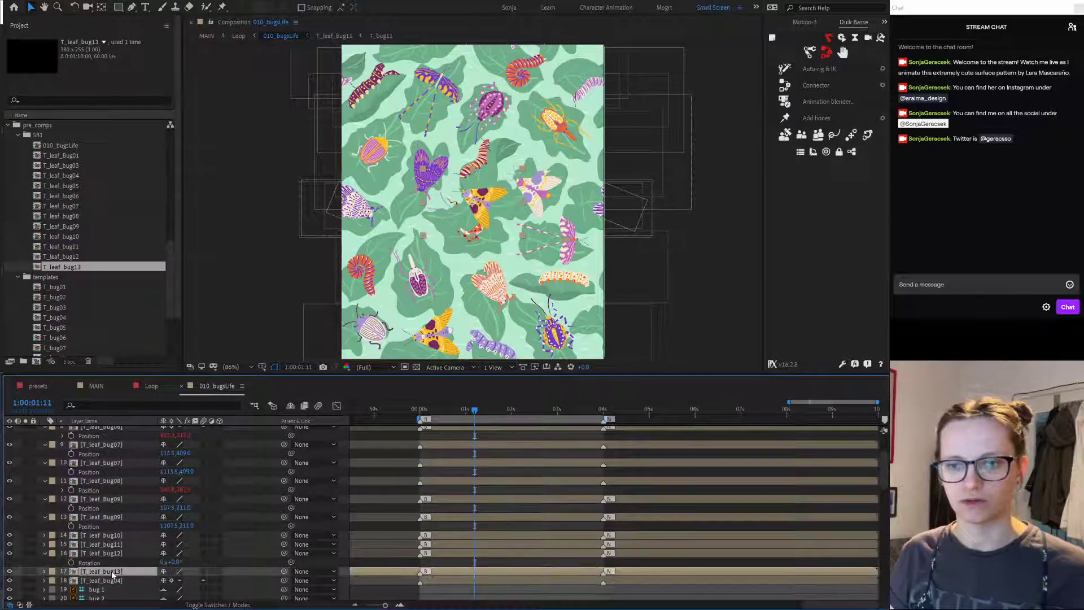
{"action": "left_click", "coordinate": [119, 580]}
{"action": "key", "text": "Delete"}
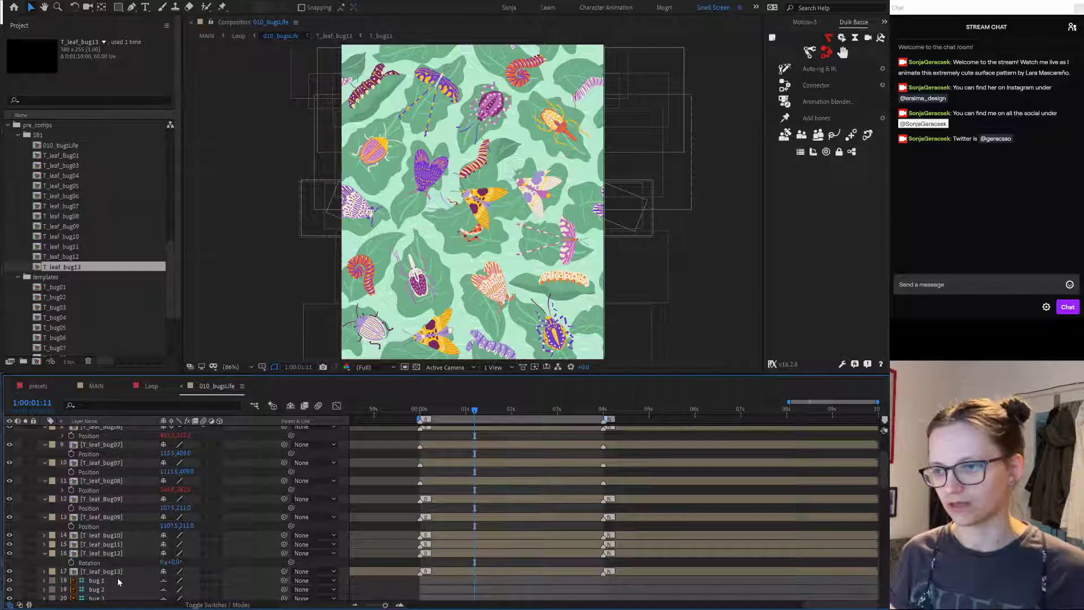
Step: Open the T_leaf_bug13 composition at its first frame and paste the leaf 26/010_bugsLife.ai layer beneath T_bug13
{"action": "key", "text": "Home"}
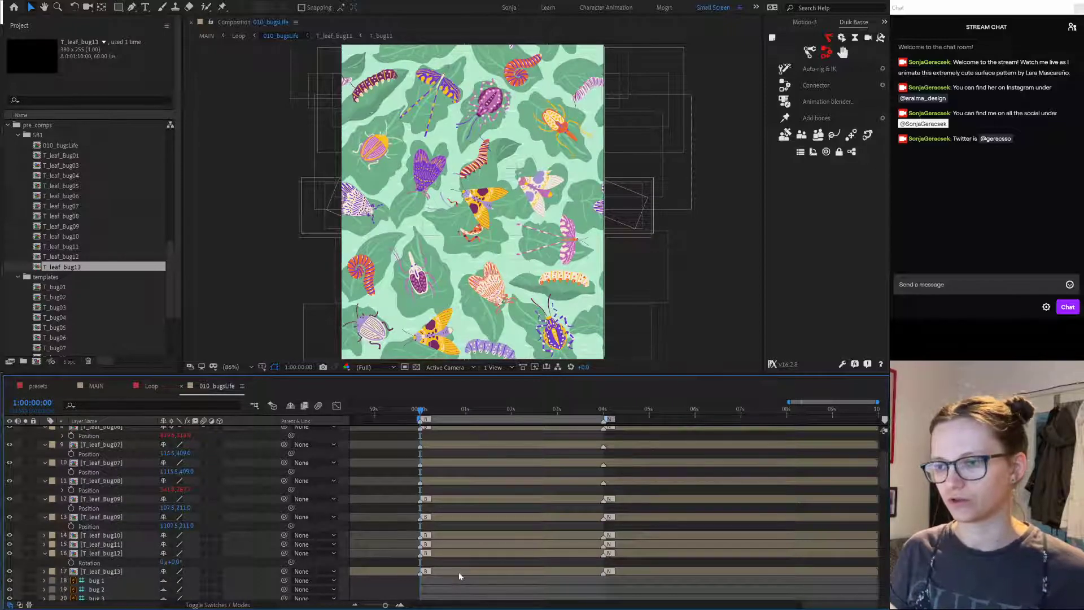
{"action": "left_click", "coordinate": [458, 571]}
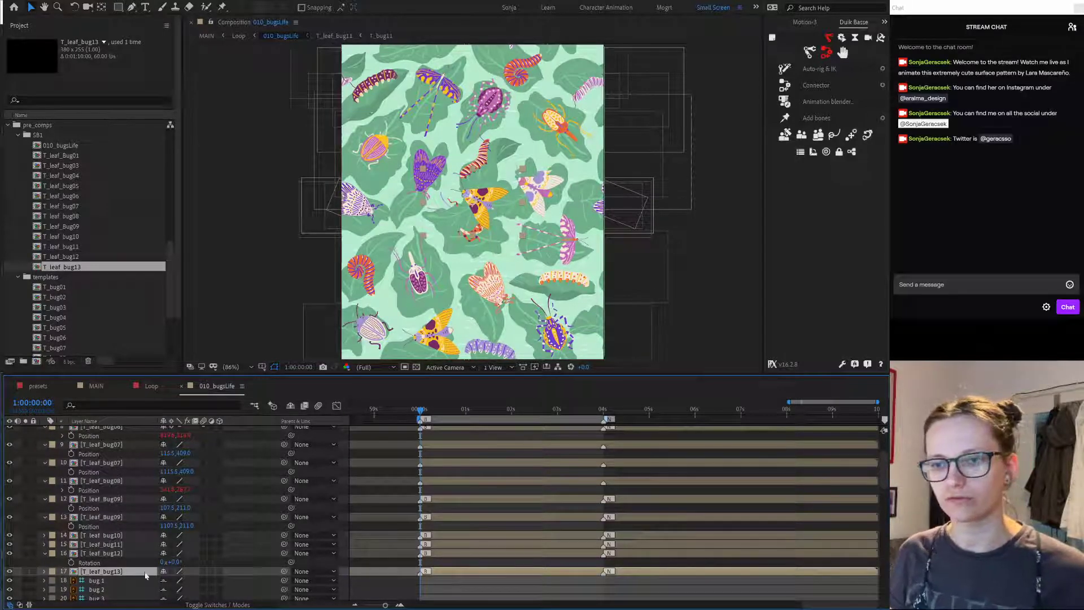
{"action": "double_click", "coordinate": [123, 572]}
{"action": "left_click", "coordinate": [447, 528]}
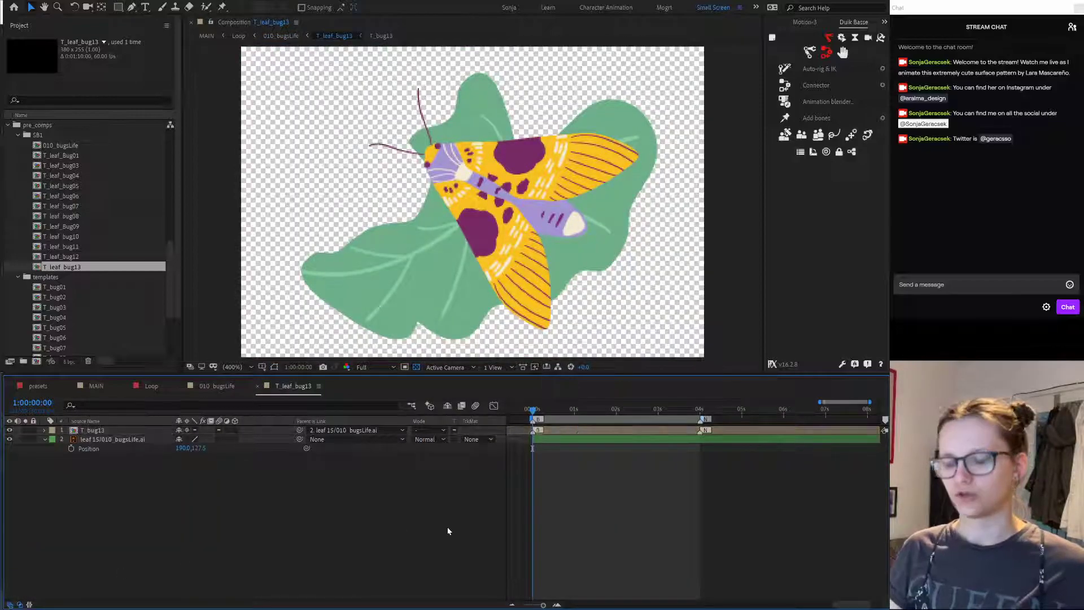
{"action": "key", "text": "ctrl+v"}
{"action": "left_click_drag", "start_coordinate": [152, 432], "coordinate": [128, 449]}
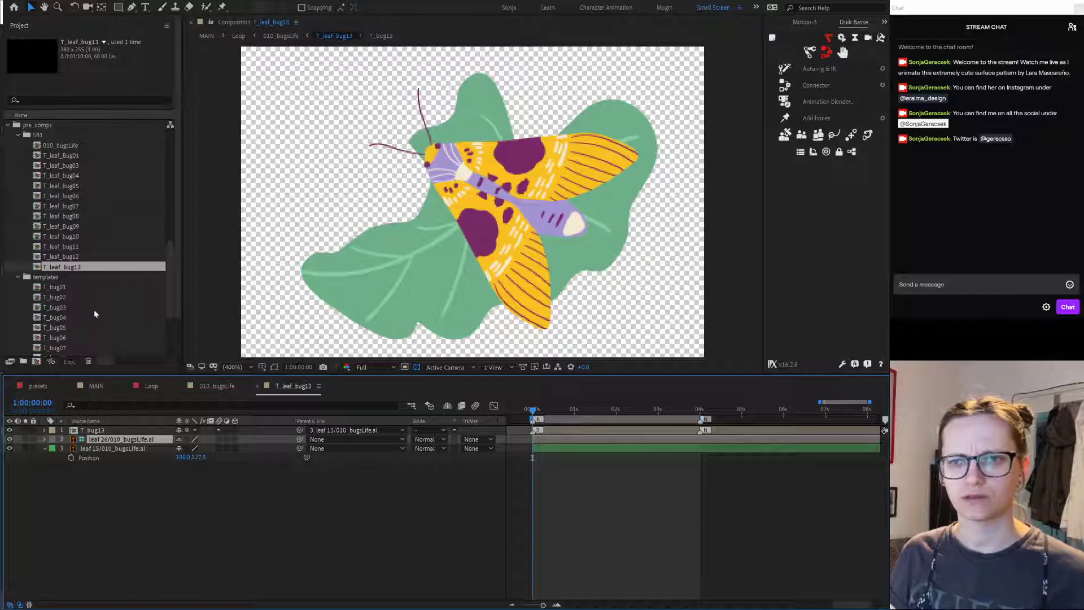
Step: Turn off guide-layer status for the pasted leaf 26 layer and delete the old leaf 15 layer
{"action": "left_click", "coordinate": [110, 452]}
{"action": "left_click", "coordinate": [103, 439]}
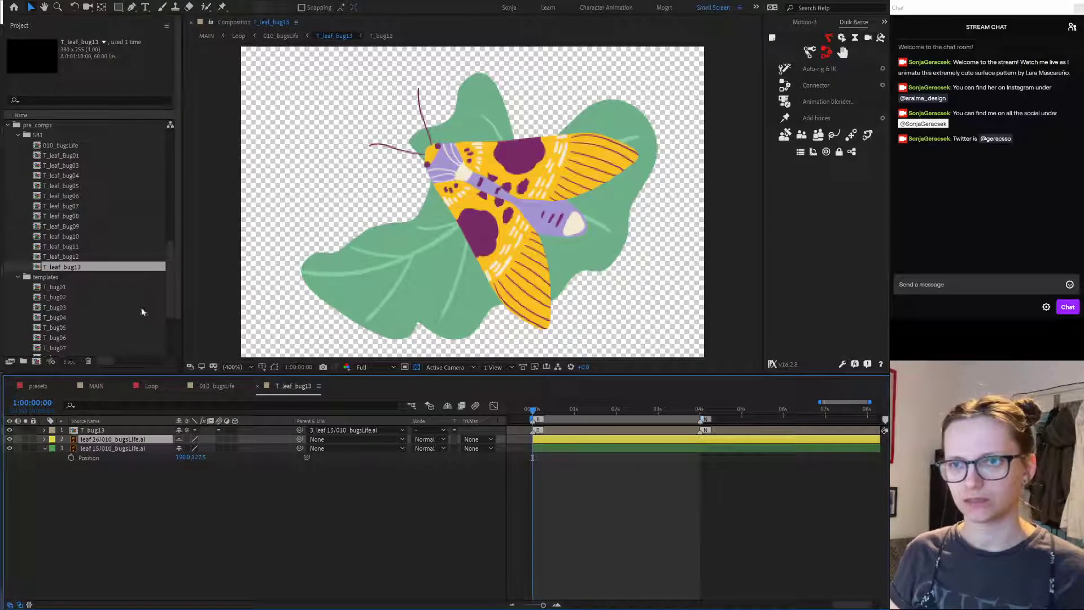
{"action": "left_click", "coordinate": [96, 451]}
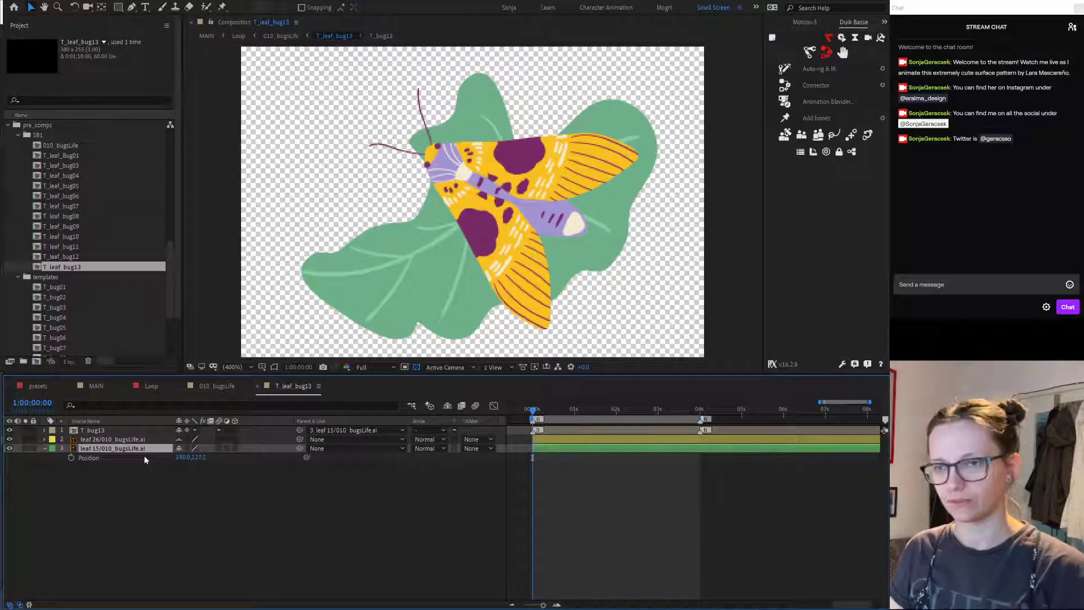
{"action": "key", "text": "Delete"}
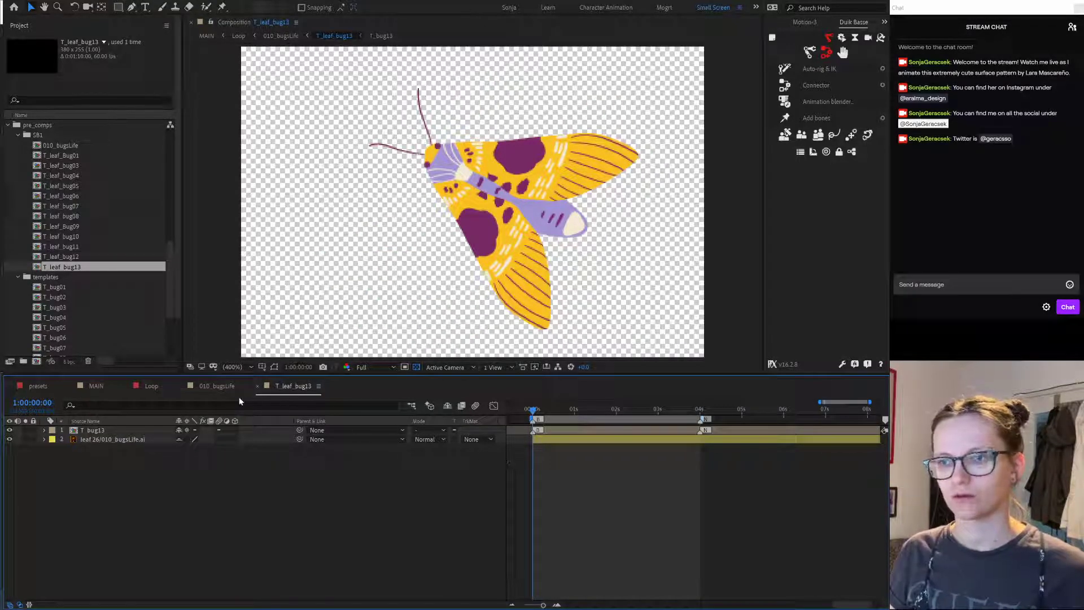
Step: Return to 010_bugsLife and move the T_leaf_bug13 layer slightly down in the pattern, below the red bug
{"action": "left_click", "coordinate": [219, 387]}
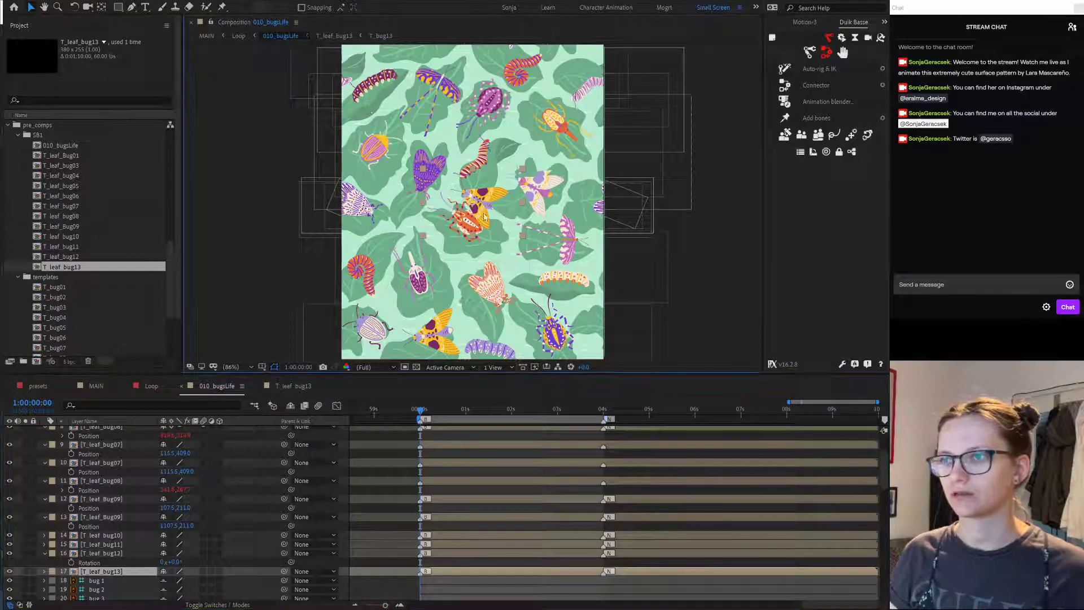
{"action": "left_click", "coordinate": [446, 569]}
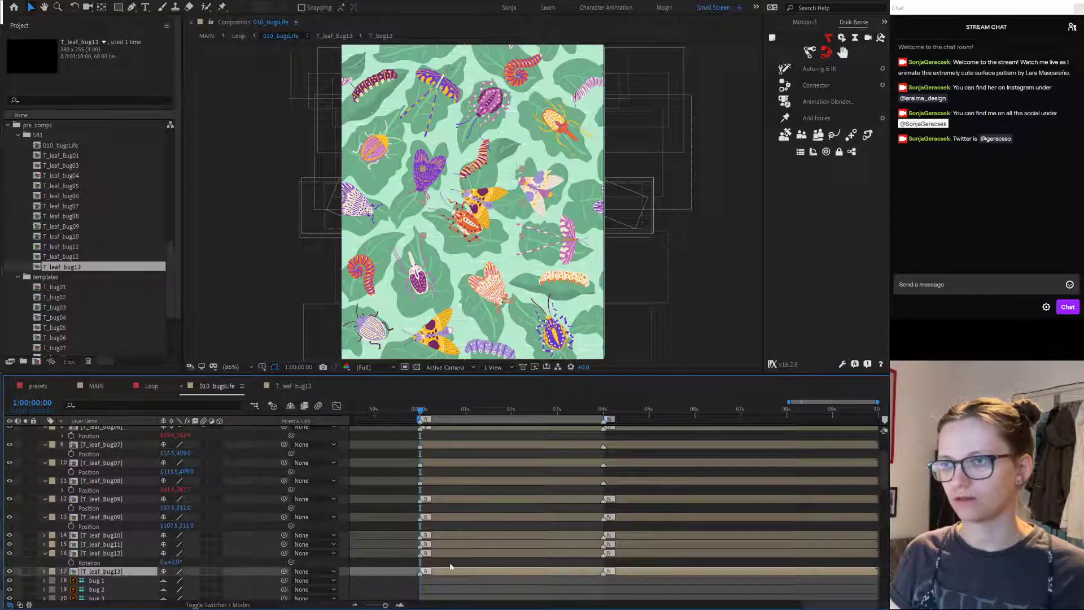
{"action": "left_click_drag", "start_coordinate": [486, 206], "coordinate": [466, 253]}
{"action": "left_click", "coordinate": [448, 569]}
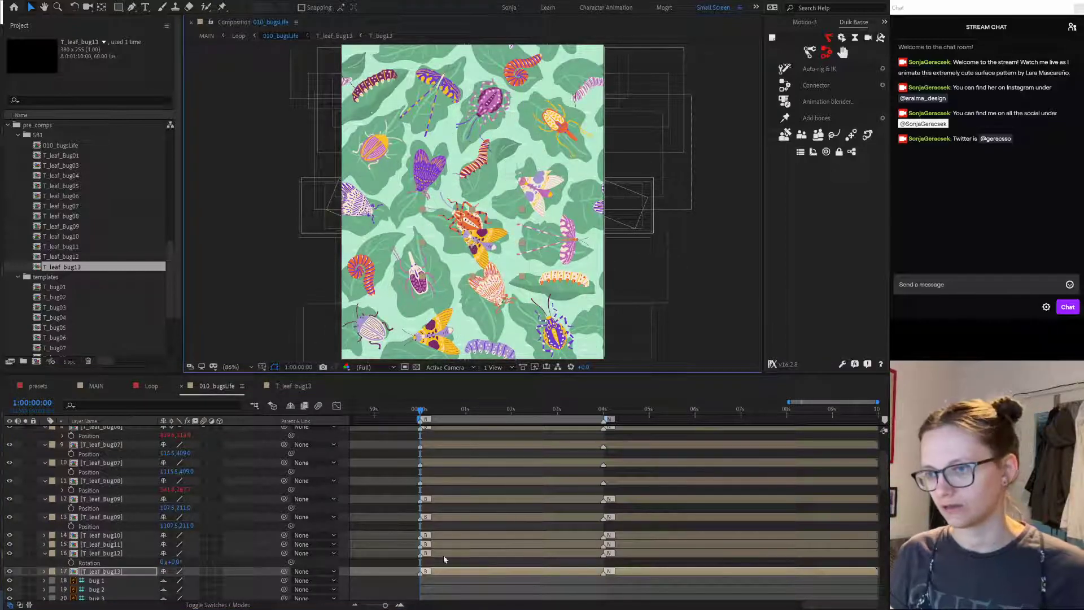
Step: In T_leaf_bug13, paste the position 190.0, 127.5 onto the leaf 26 layer to centre it in the composition
{"action": "double_click", "coordinate": [450, 571]}
{"action": "left_click", "coordinate": [122, 439]}
{"action": "key", "text": "p"}
{"action": "left_click", "coordinate": [89, 448]}
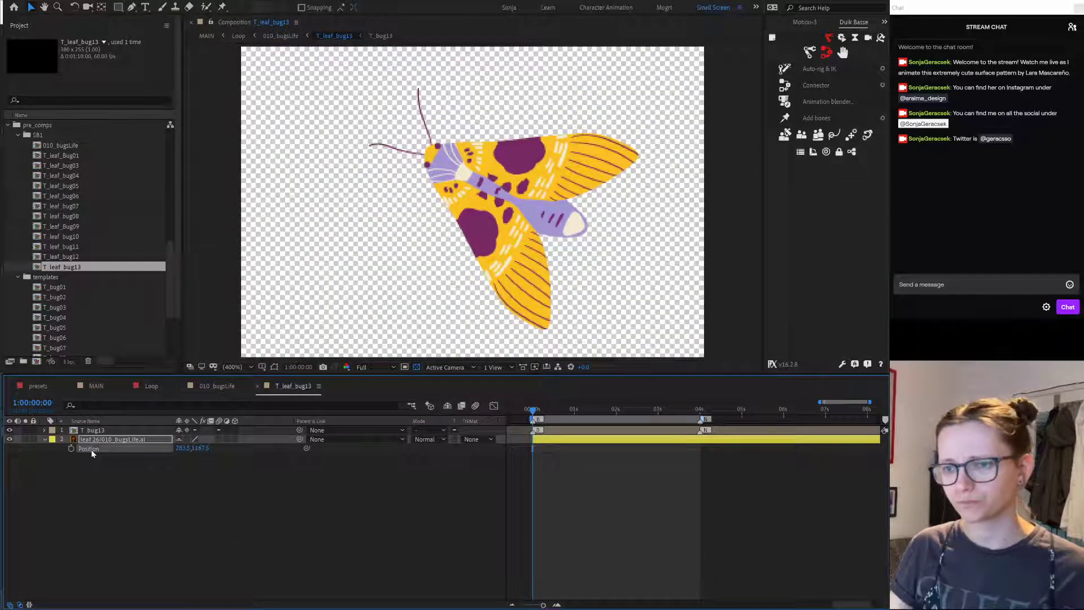
{"action": "key", "text": "ctrl+v"}
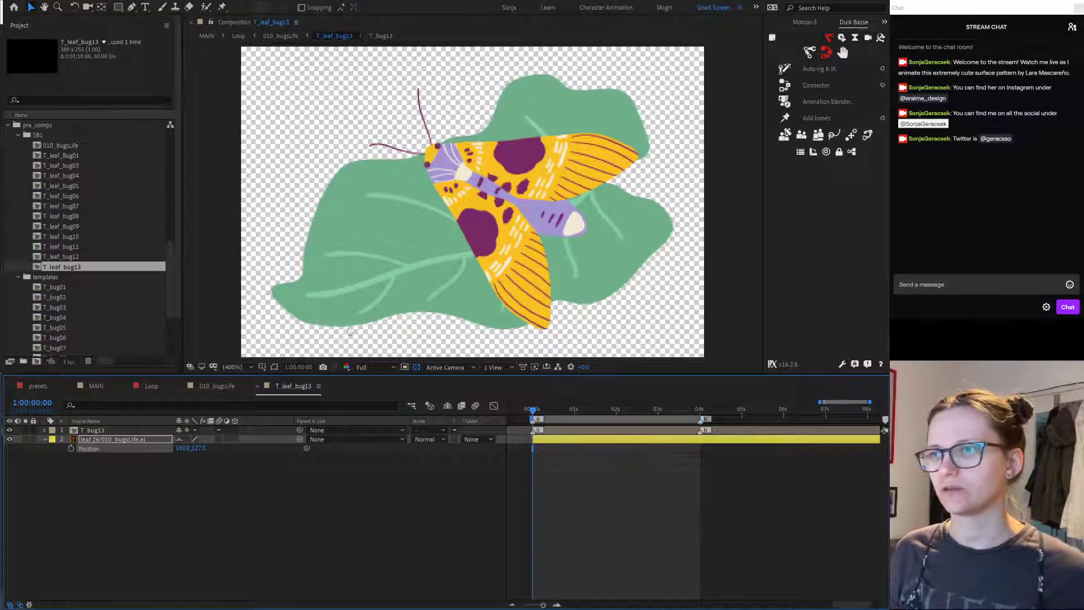
{"action": "scroll", "coordinate": [499, 233], "scroll_direction": "down", "scroll_amount": 2}
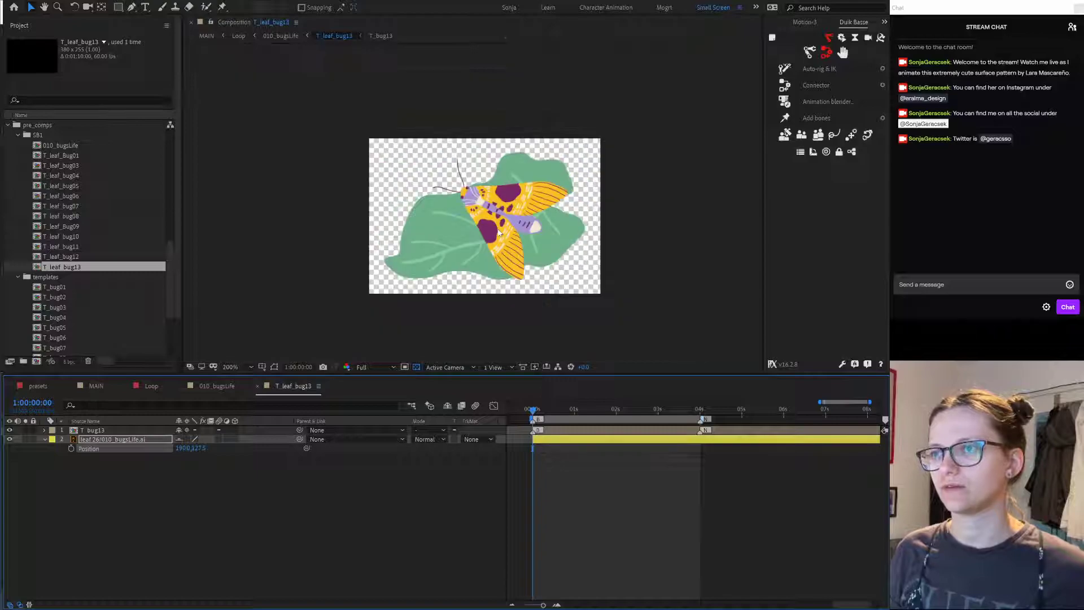
Step: Lock the T_leaf_bug13 viewer and show 010_bugsLife in a second locked viewer beside it
{"action": "left_click", "coordinate": [211, 22]}
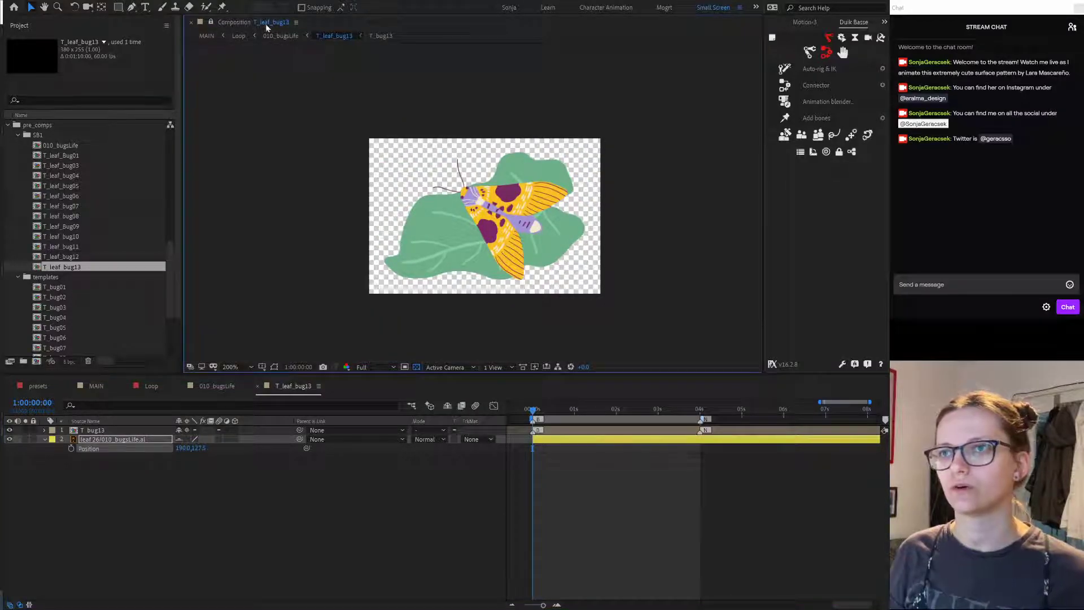
{"action": "left_click", "coordinate": [280, 36]}
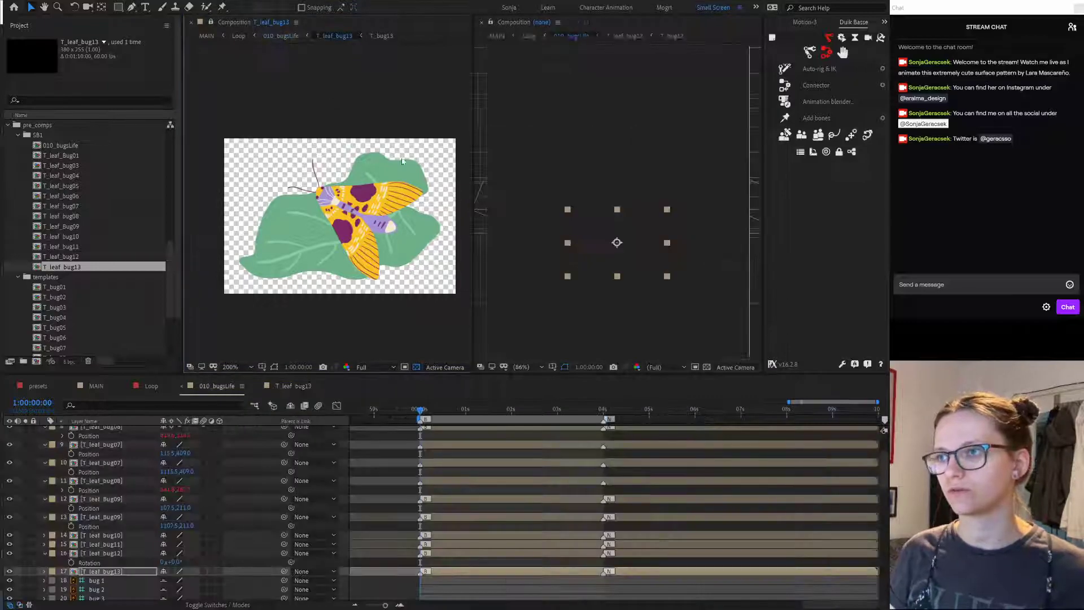
{"action": "left_click", "coordinate": [501, 22]}
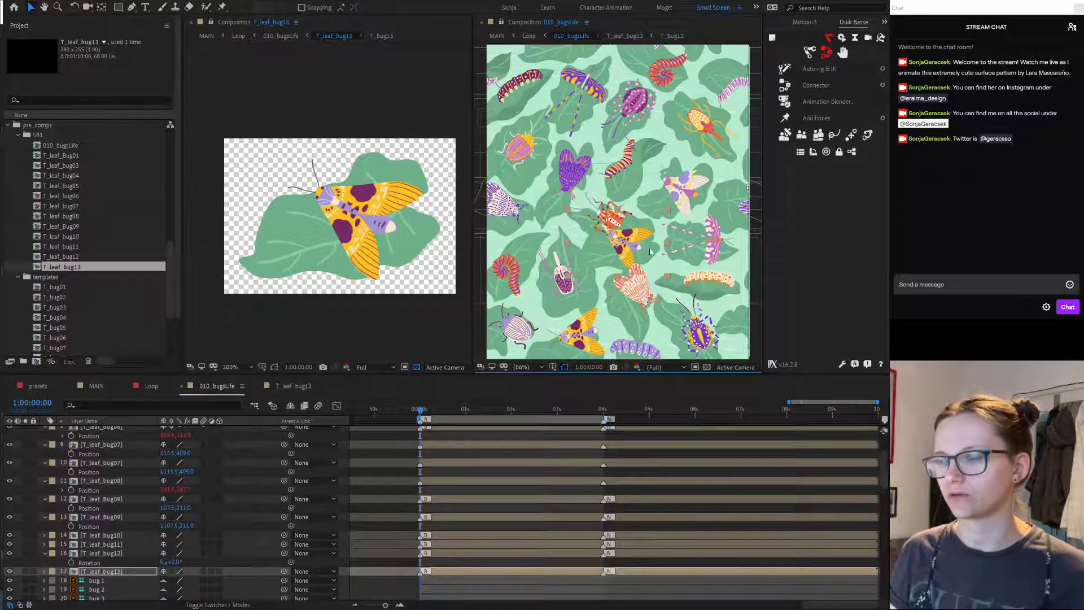
Step: Move the T_leaf_bug13 layer in 010_bugsLife over the original yellow moth at the pattern's bottom edge
{"action": "double_click", "coordinate": [126, 571]}
{"action": "left_click", "coordinate": [95, 432]}
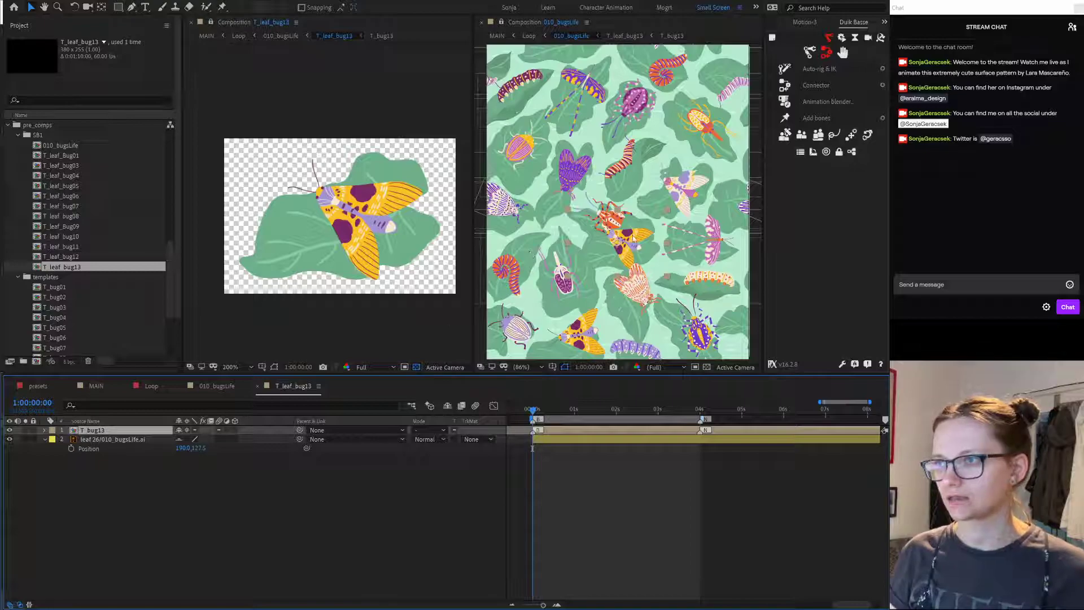
{"action": "left_click", "coordinate": [217, 386]}
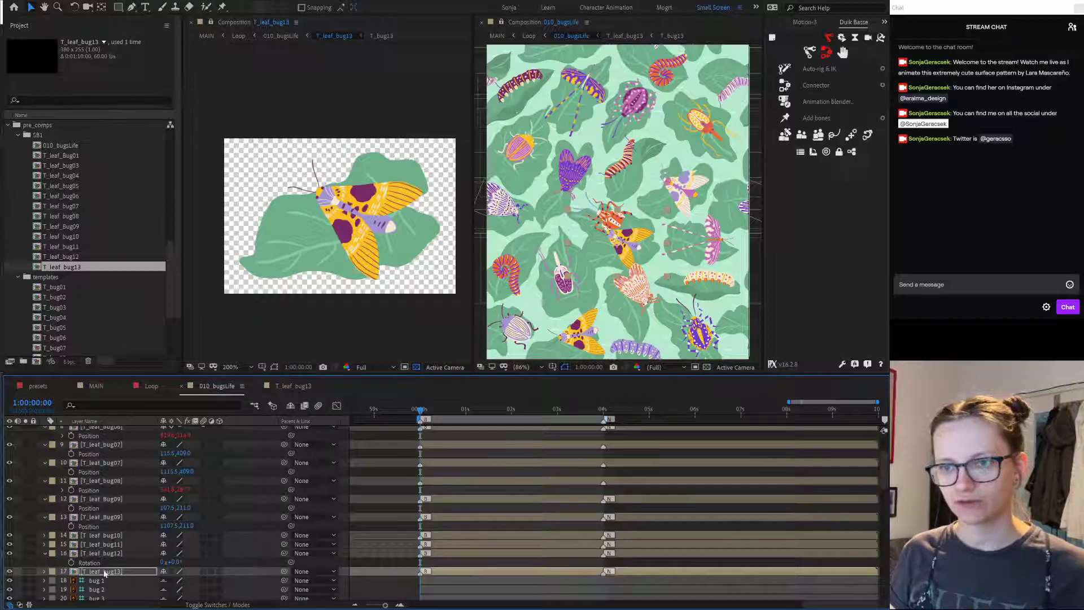
{"action": "key", "text": "ctrl+a"}
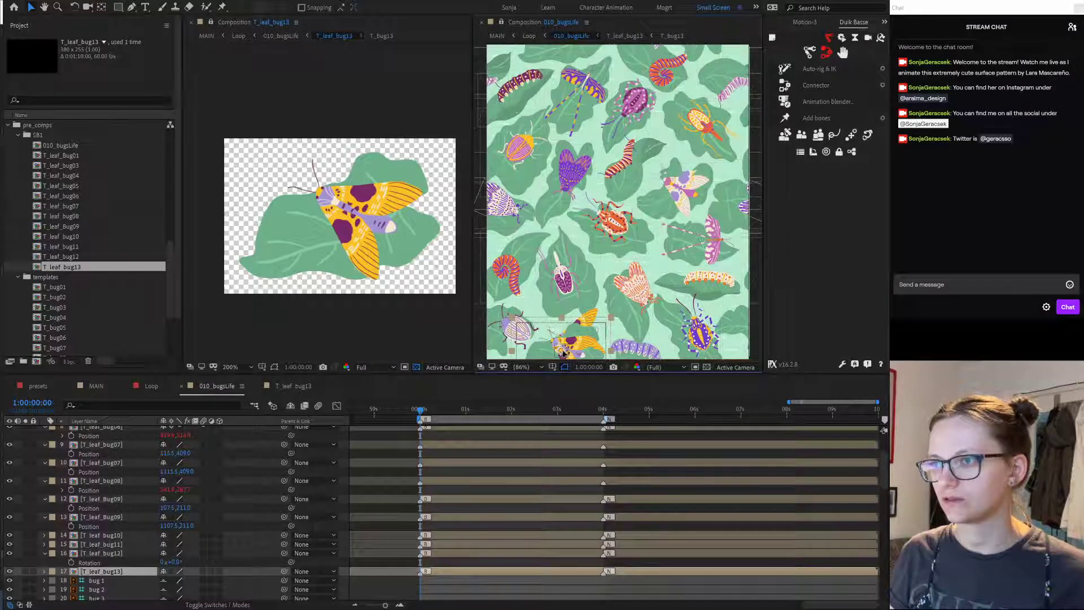
{"action": "key", "text": "F2"}
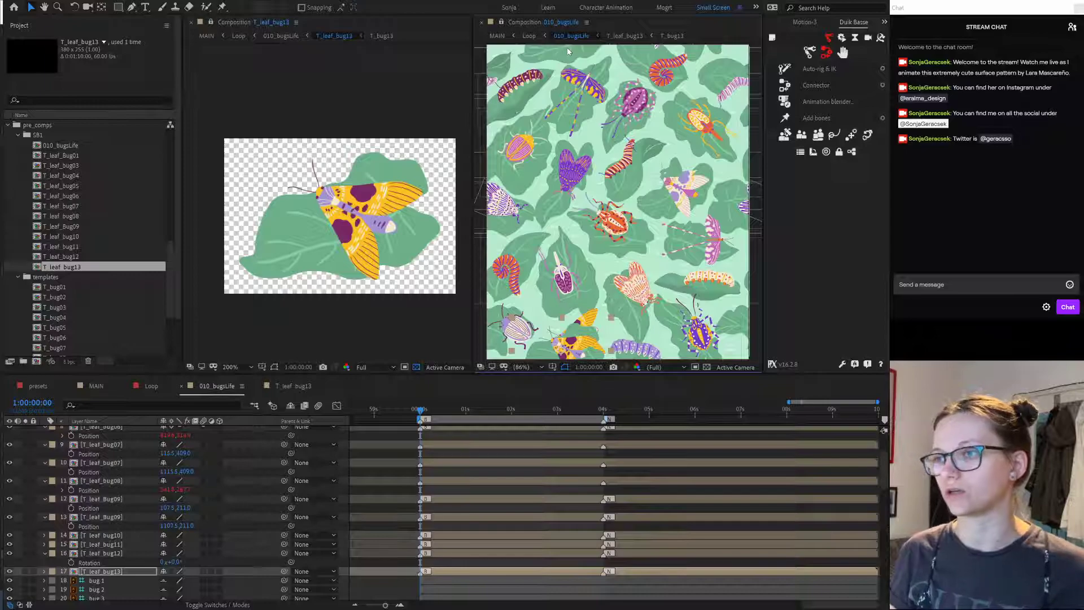
Step: Parent the T_bug13 layer to the leaf 26 layer inside T_leaf_bug13, and return to 010_bugsLife
{"action": "double_click", "coordinate": [130, 572]}
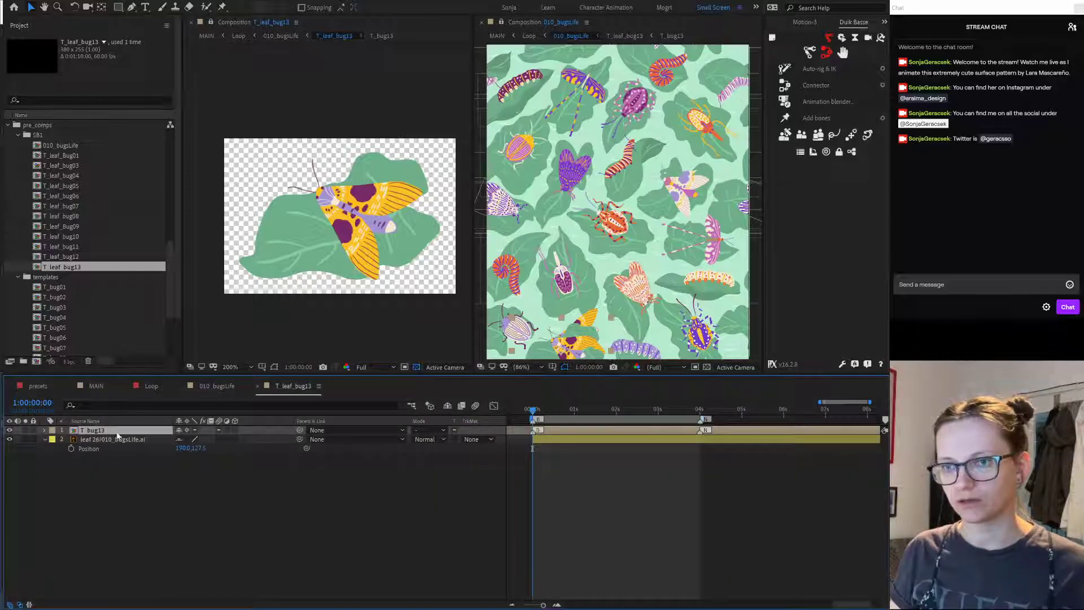
{"action": "left_click_drag", "start_coordinate": [301, 432], "coordinate": [126, 440]}
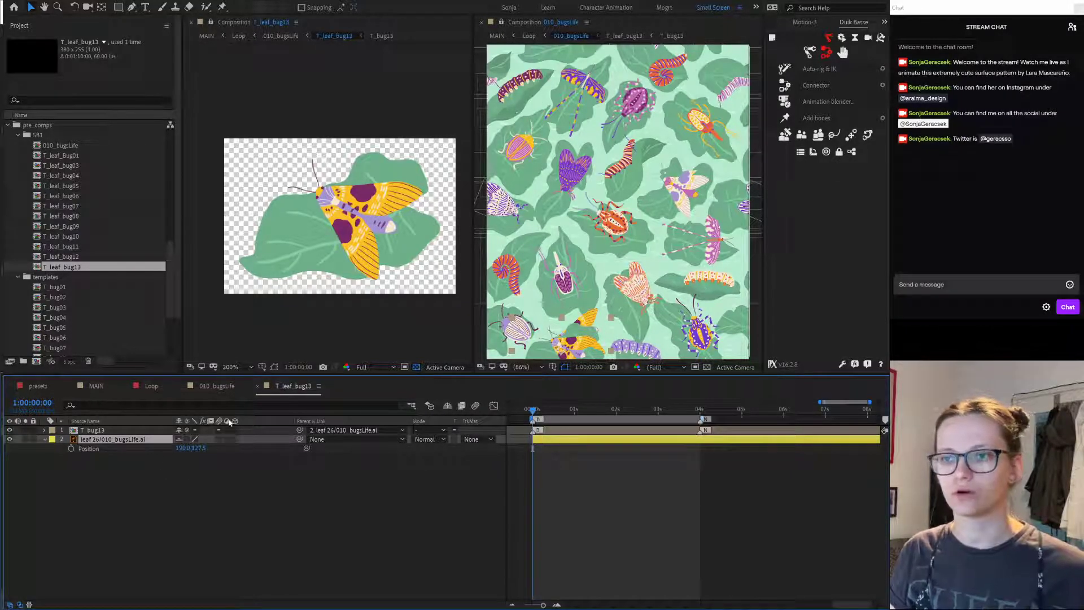
{"action": "left_click", "coordinate": [221, 386]}
Step: Duplicate the T_leaf_bug13 layer in 010_bugsLife
{"action": "left_click", "coordinate": [120, 575]}
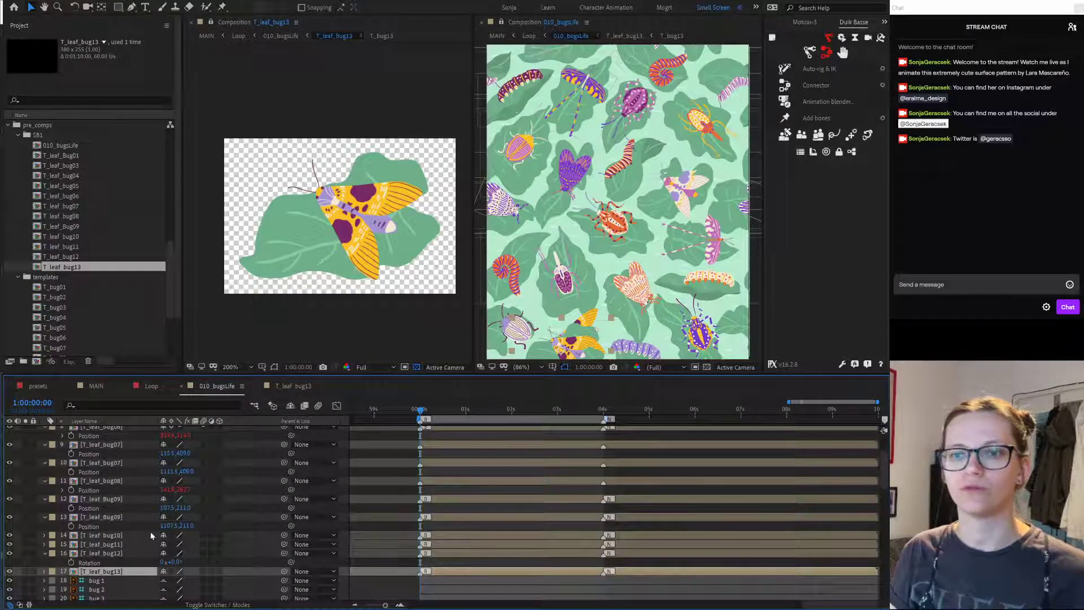
{"action": "key", "text": "ctrl+d"}
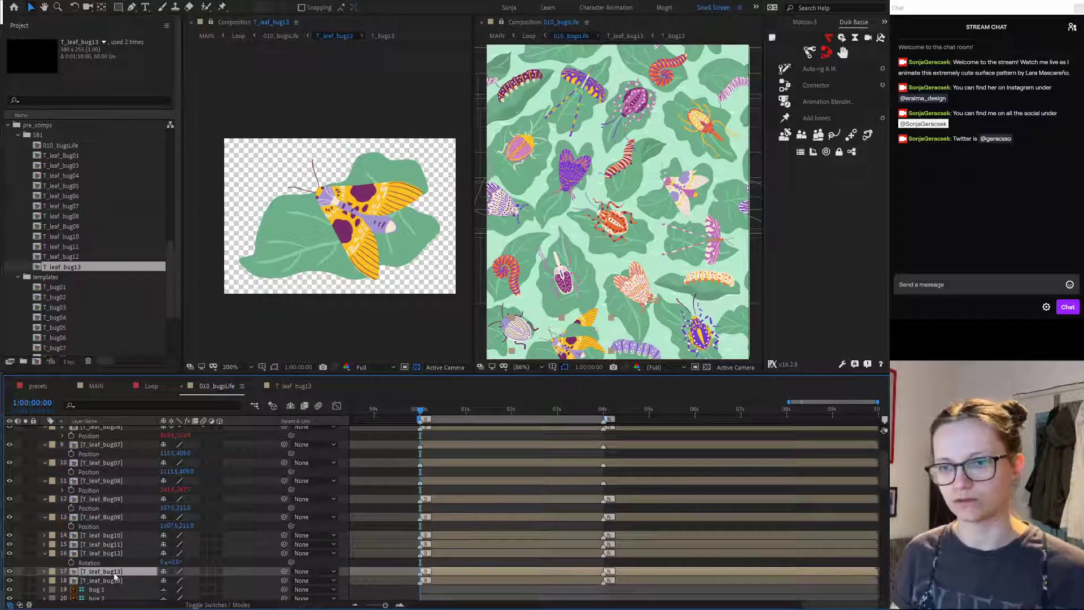
{"action": "left_click", "coordinate": [116, 581]}
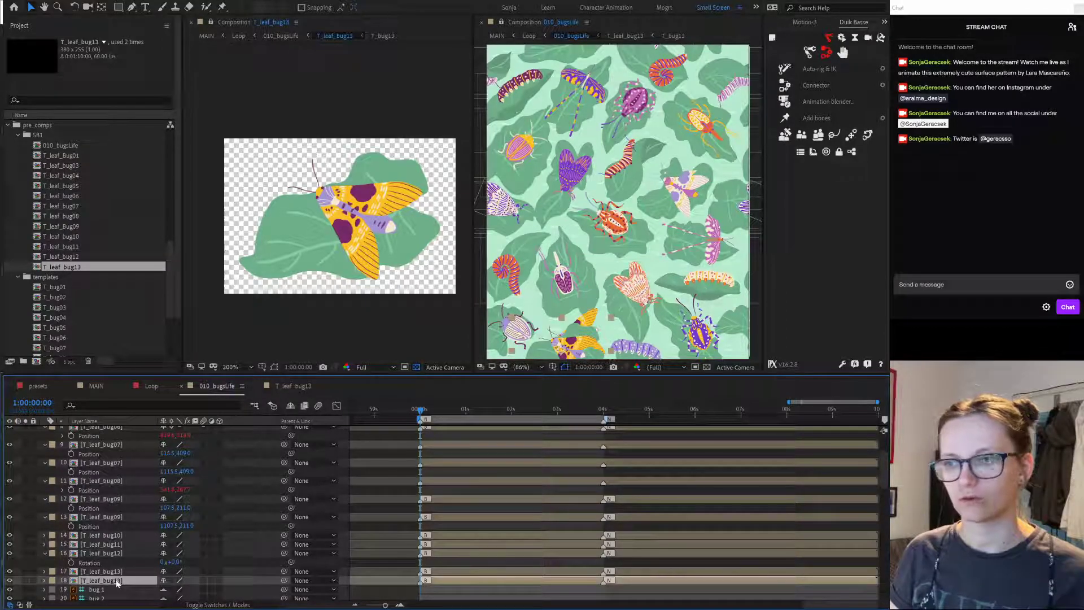
Step: Set the position of the upper T_leaf_bug13 layer to 280, 1157
{"action": "left_click", "coordinate": [111, 572]}
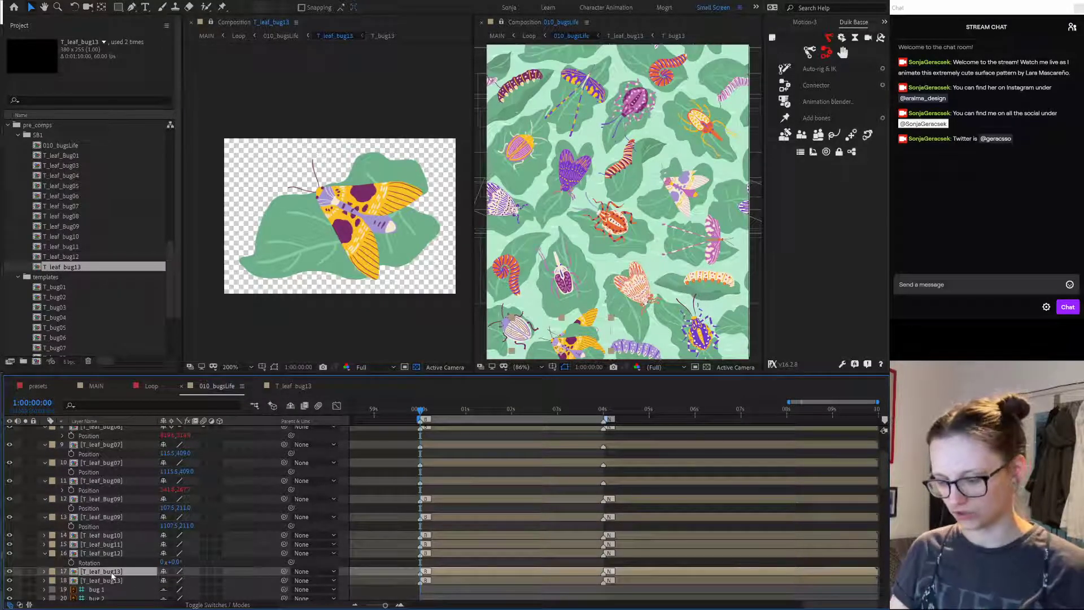
{"action": "key", "text": "p"}
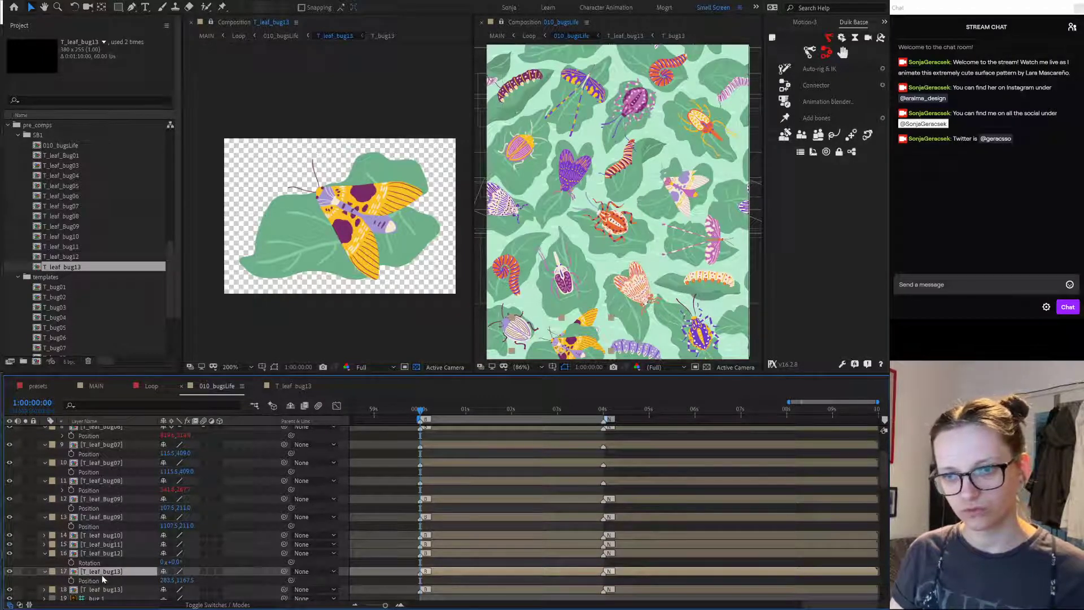
{"action": "left_click", "coordinate": [169, 580]}
{"action": "type", "text": "280"}
{"action": "key", "text": "Tab"}
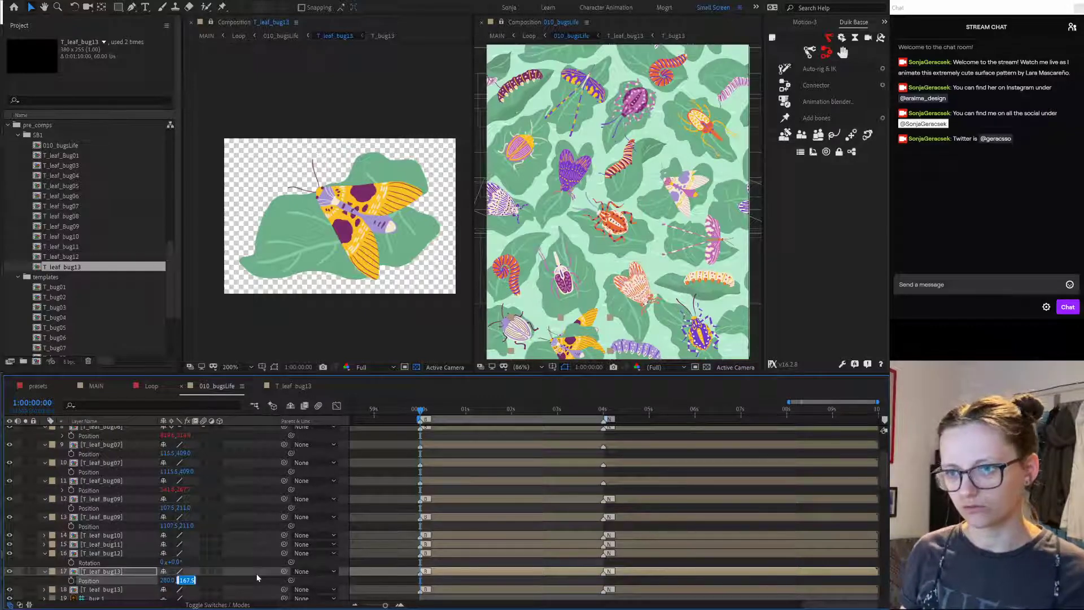
{"action": "type", "text": "1157"}
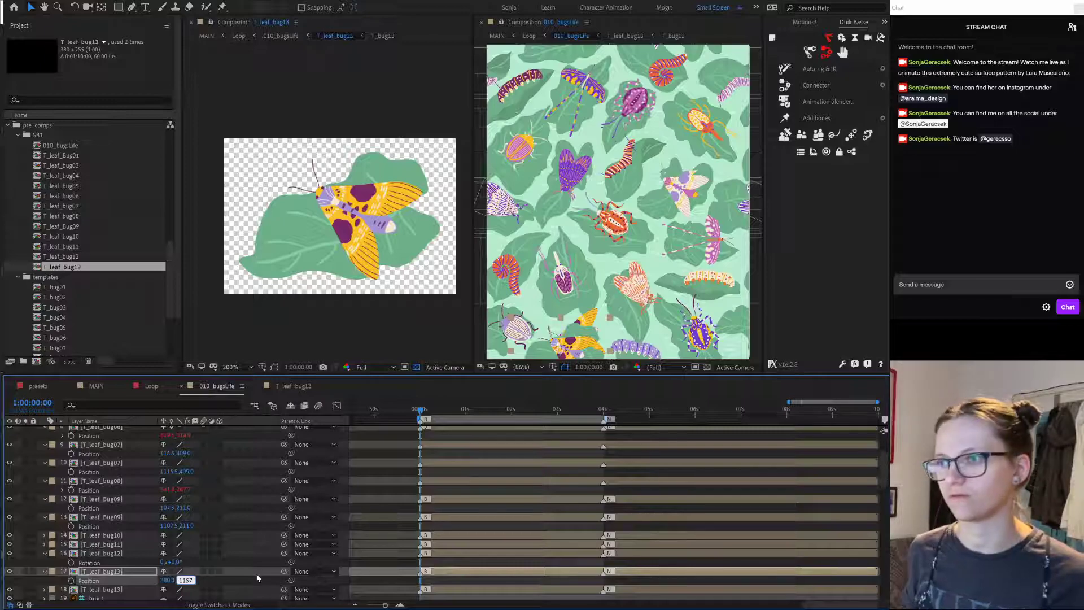
{"action": "key", "text": "Return"}
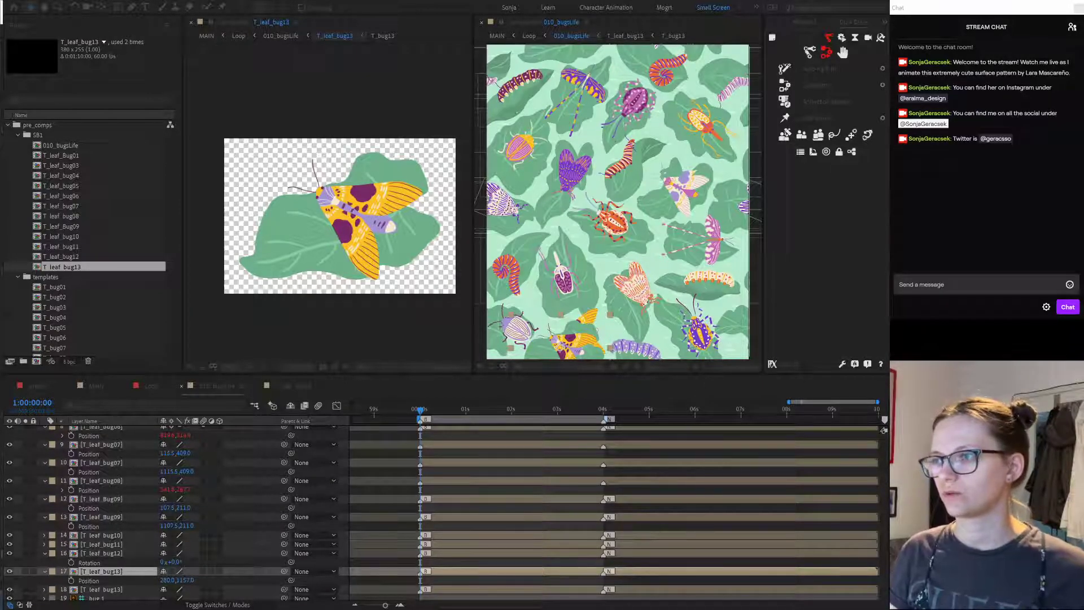
Step: Adjust the upper T_leaf_bug13 layer's vertical position to 1160
{"action": "left_click", "coordinate": [188, 582]}
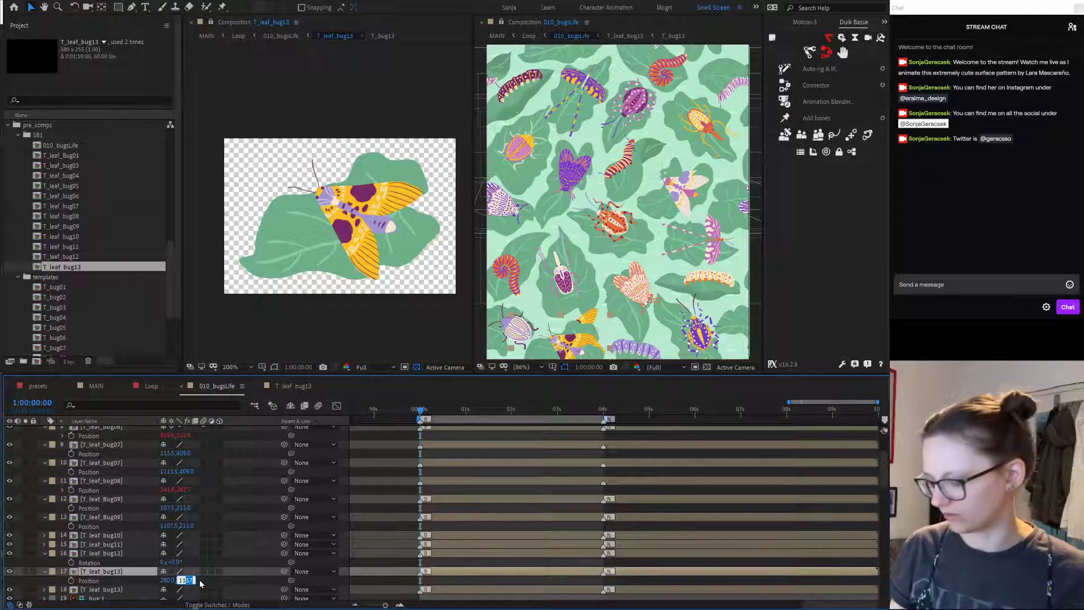
{"action": "type", "text": "1160"}
{"action": "key", "text": "Return"}
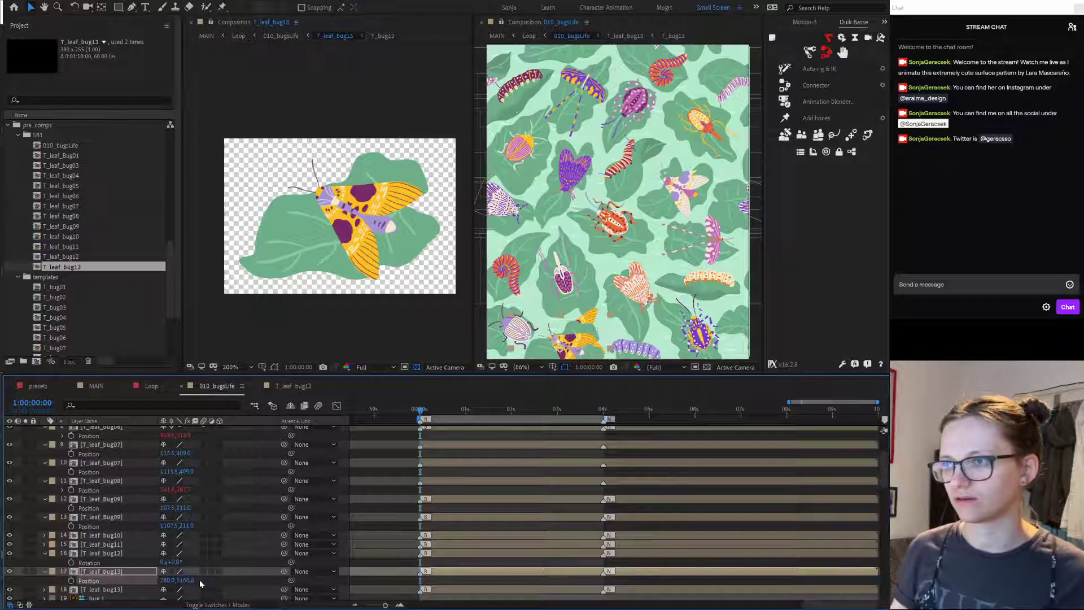
{"action": "left_click_drag", "start_coordinate": [169, 581], "coordinate": [237, 575]}
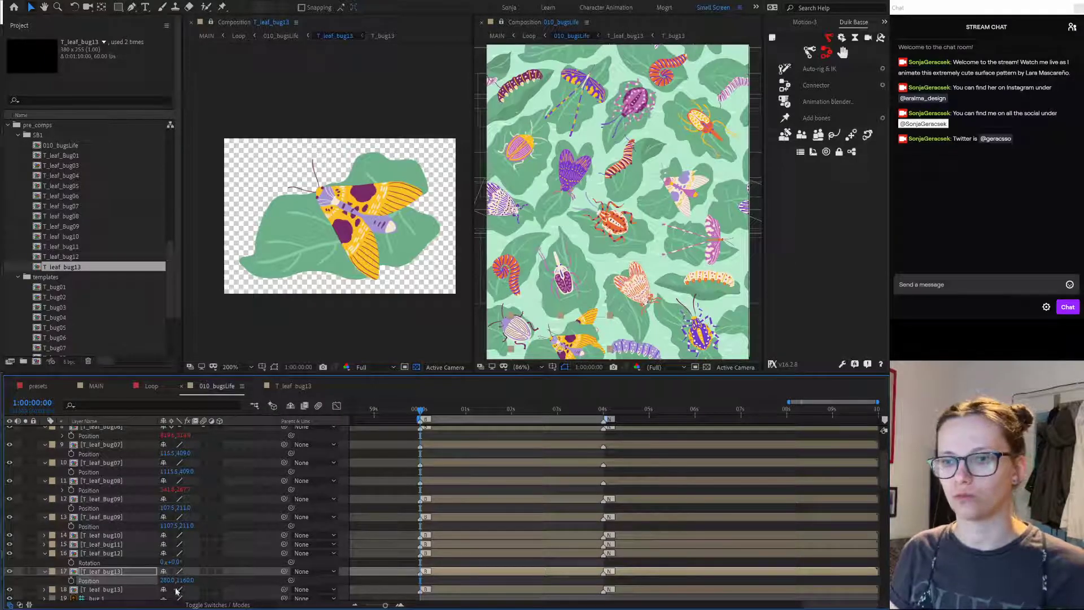
{"action": "left_click", "coordinate": [109, 571]}
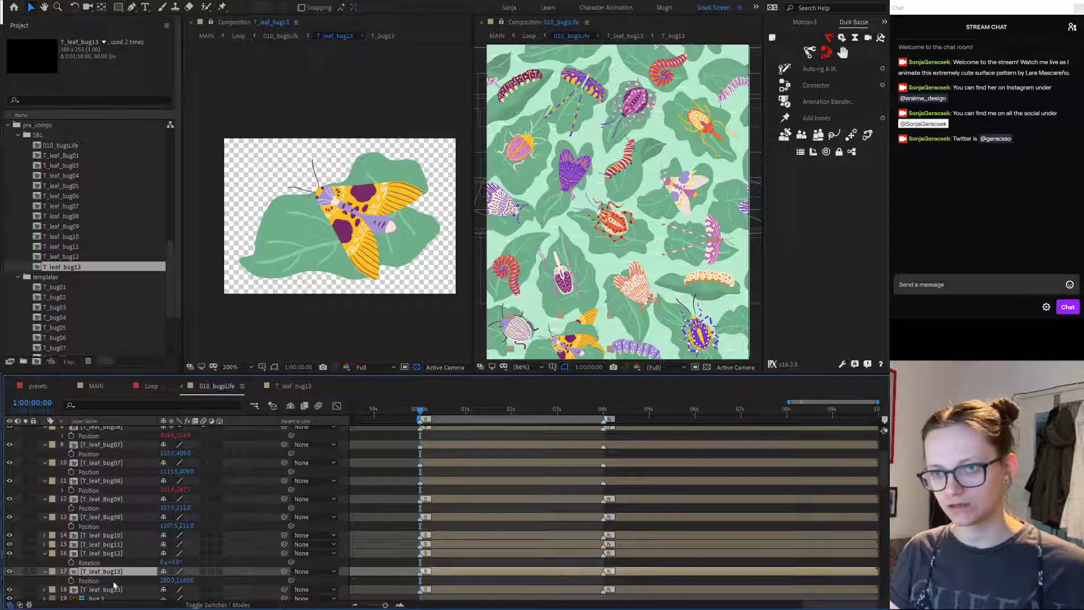
Step: Set the vertical position of the second T_leaf_bug13 layer to -40 so it sits at the pattern's top edge
{"action": "left_click", "coordinate": [115, 589]}
{"action": "key", "text": "p"}
{"action": "scroll", "coordinate": [187, 570], "scroll_direction": "down", "scroll_amount": 2}
{"action": "left_click", "coordinate": [191, 559]}
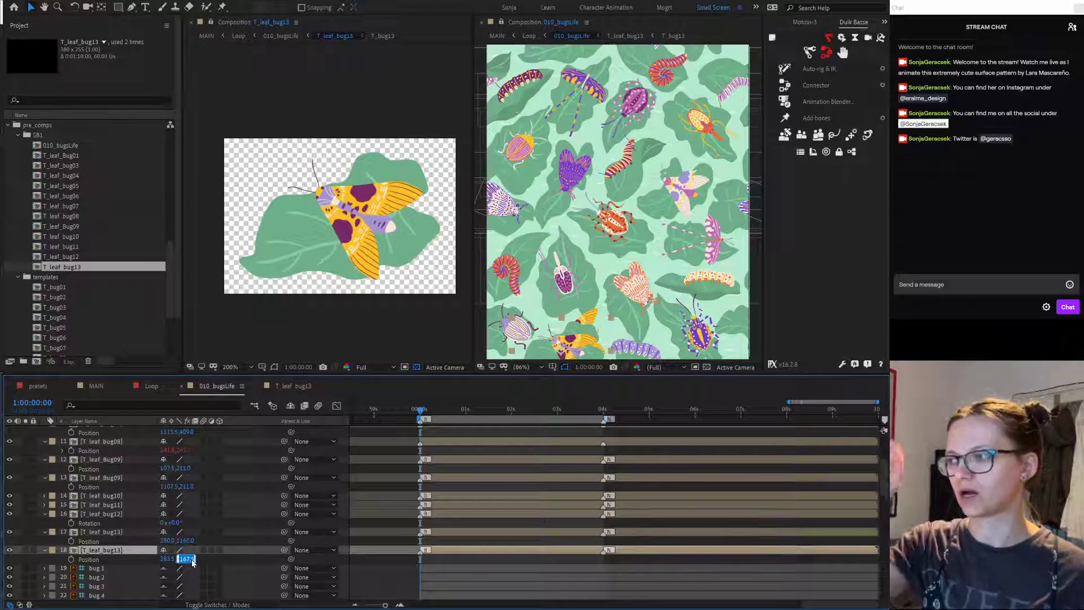
{"action": "type", "text": "-40"}
{"action": "key", "text": "Return"}
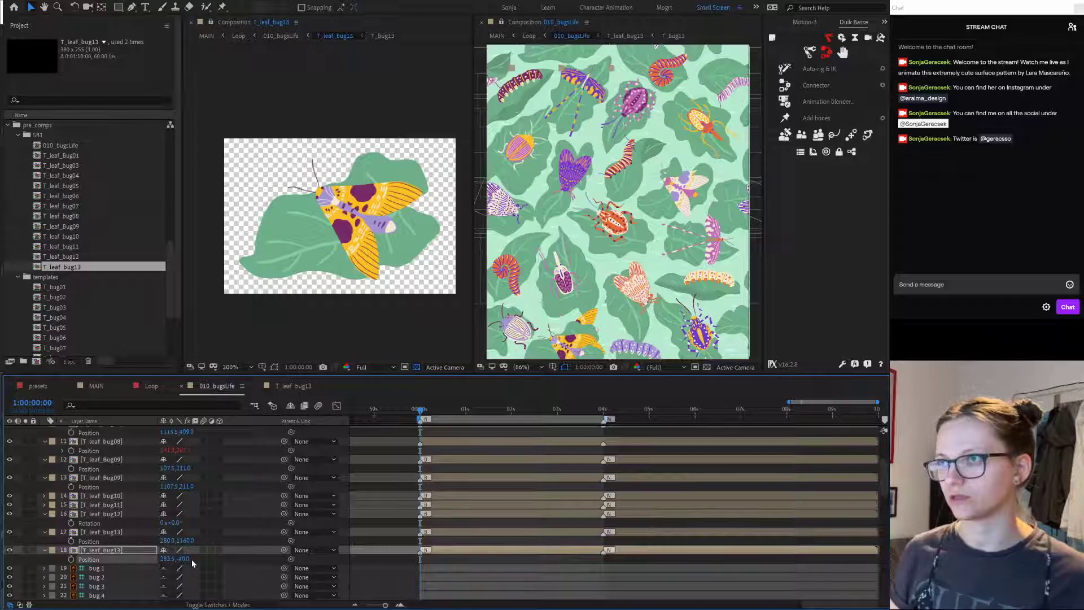
Step: Toggle the visibility of the second T_leaf_bug13 layer to compare it with the original artwork at the pattern's top edge
{"action": "scroll", "coordinate": [582, 214], "scroll_direction": "down", "scroll_amount": 2}
{"action": "scroll", "coordinate": [582, 213], "scroll_direction": "up", "scroll_amount": 2}
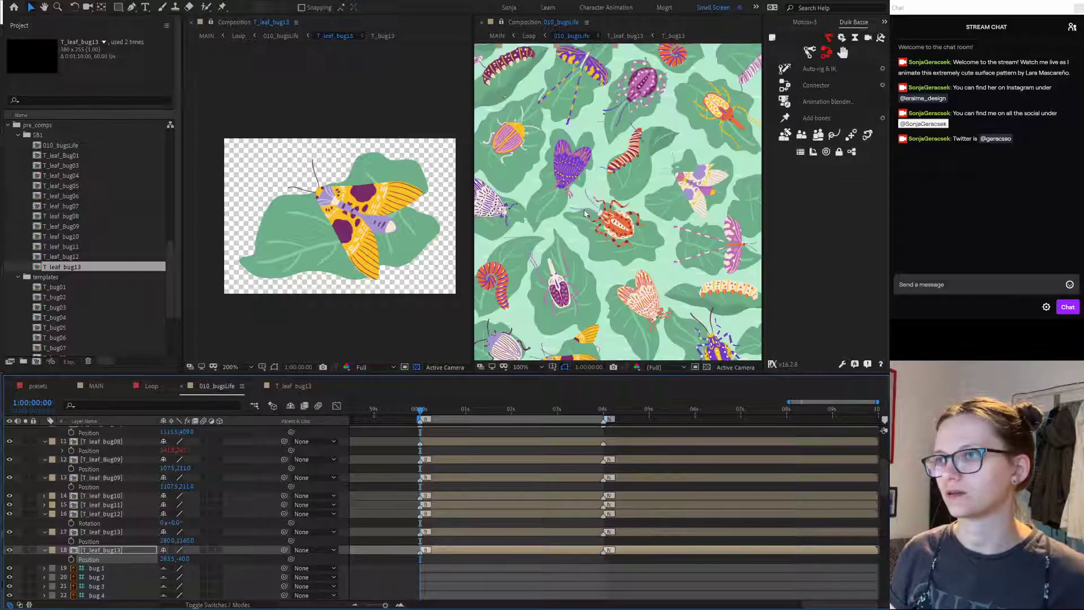
{"action": "scroll", "coordinate": [614, 180], "scroll_direction": "down", "scroll_amount": 2}
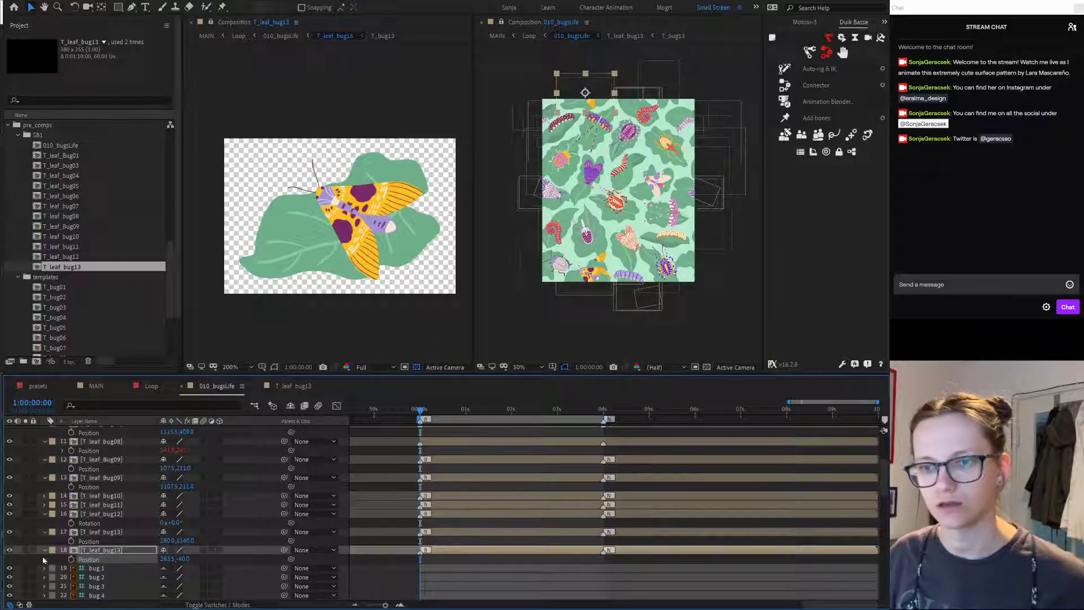
{"action": "left_click", "coordinate": [10, 550]}
{"action": "left_click", "coordinate": [9, 550]}
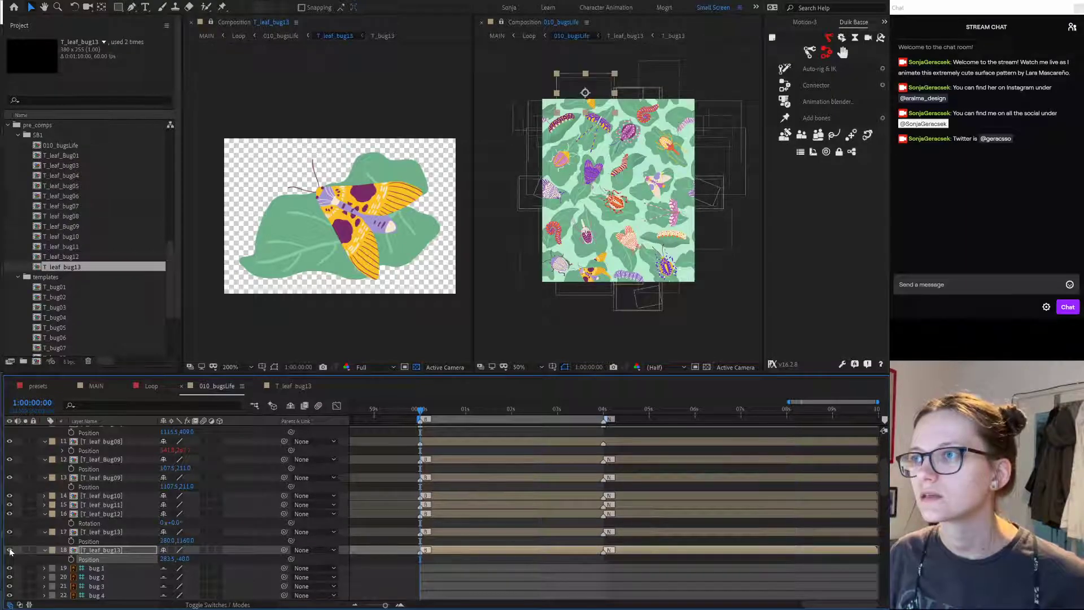
{"action": "left_click", "coordinate": [10, 550]}
{"action": "left_click", "coordinate": [9, 549]}
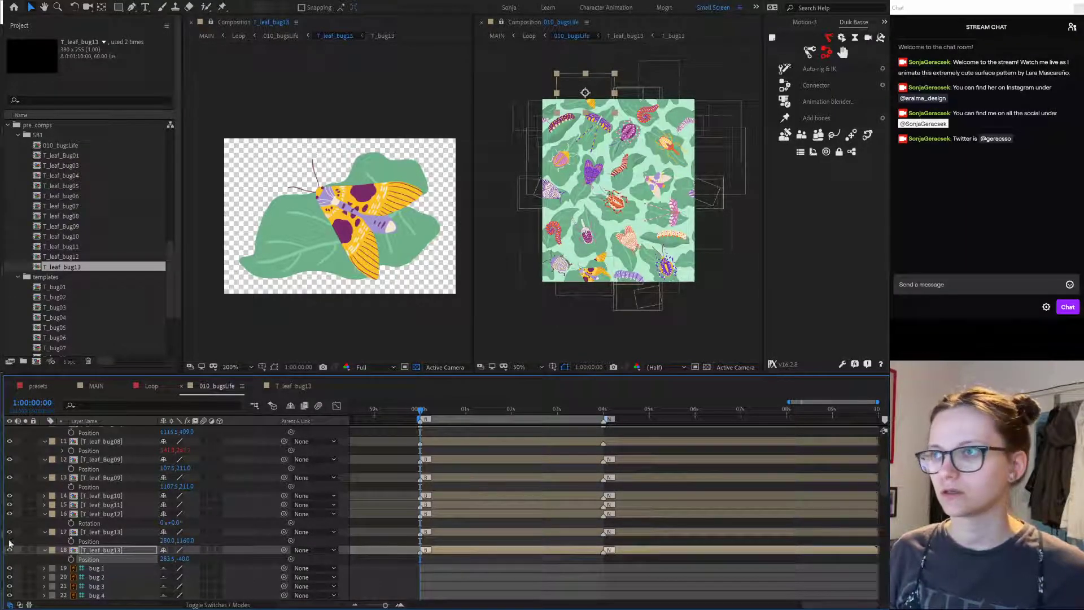
{"action": "left_click", "coordinate": [10, 550]}
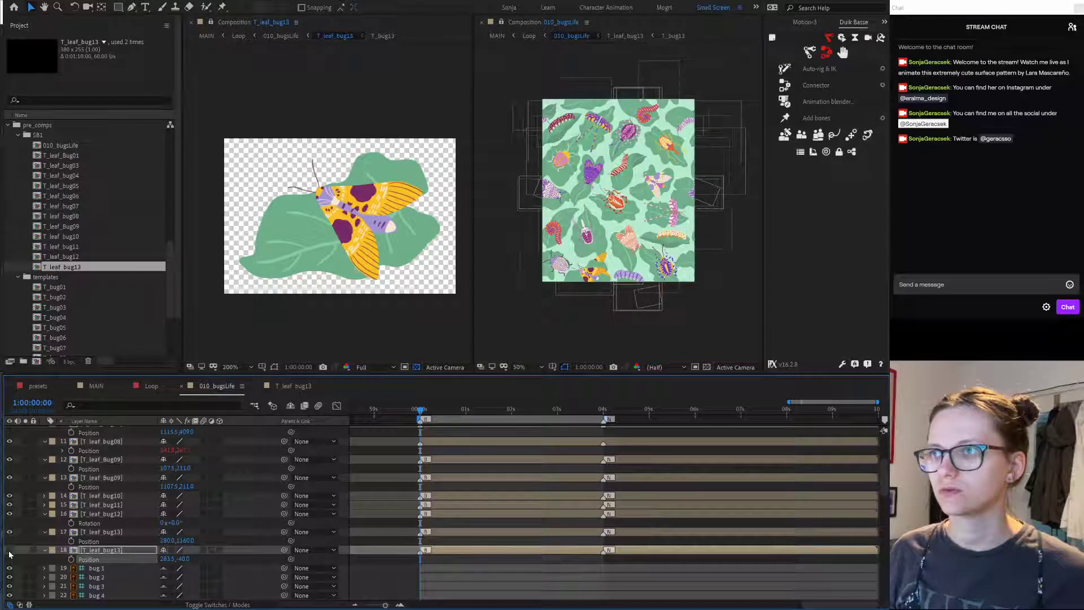
{"action": "left_click", "coordinate": [10, 551]}
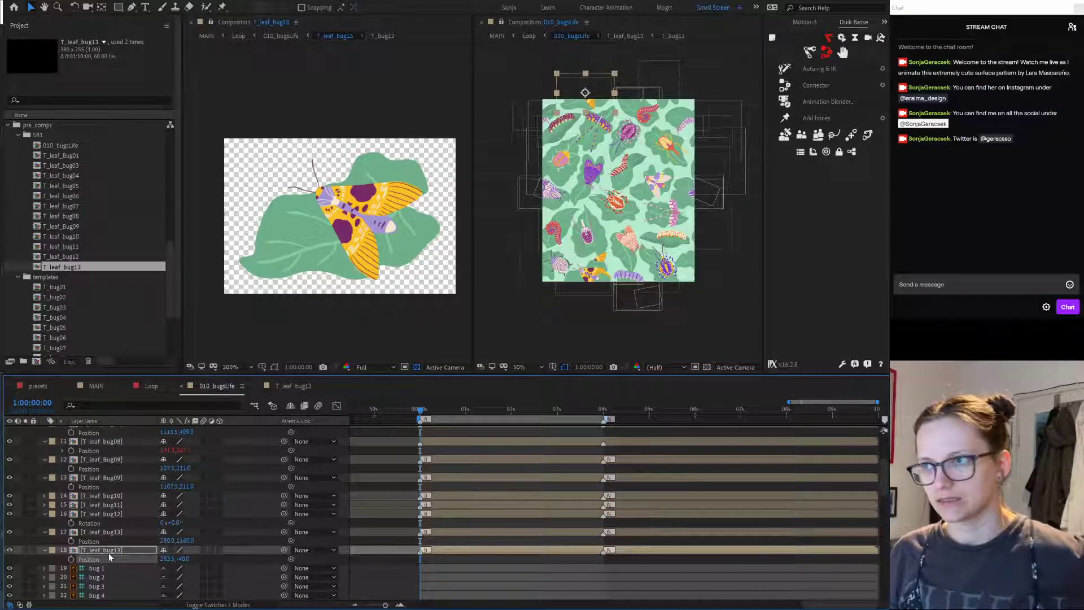
{"action": "left_click", "coordinate": [9, 549]}
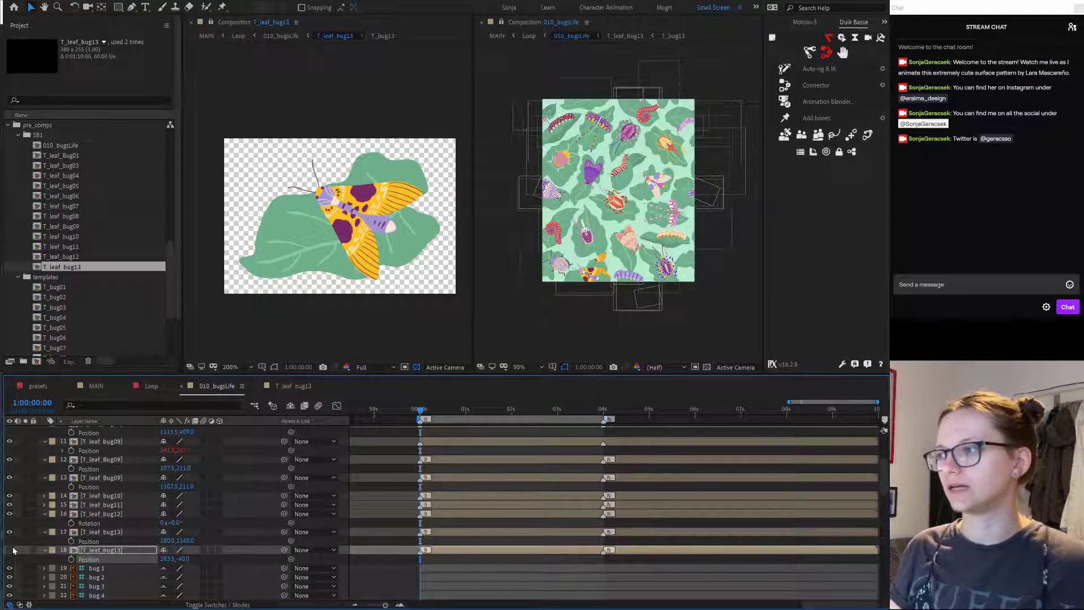
{"action": "left_click", "coordinate": [9, 550]}
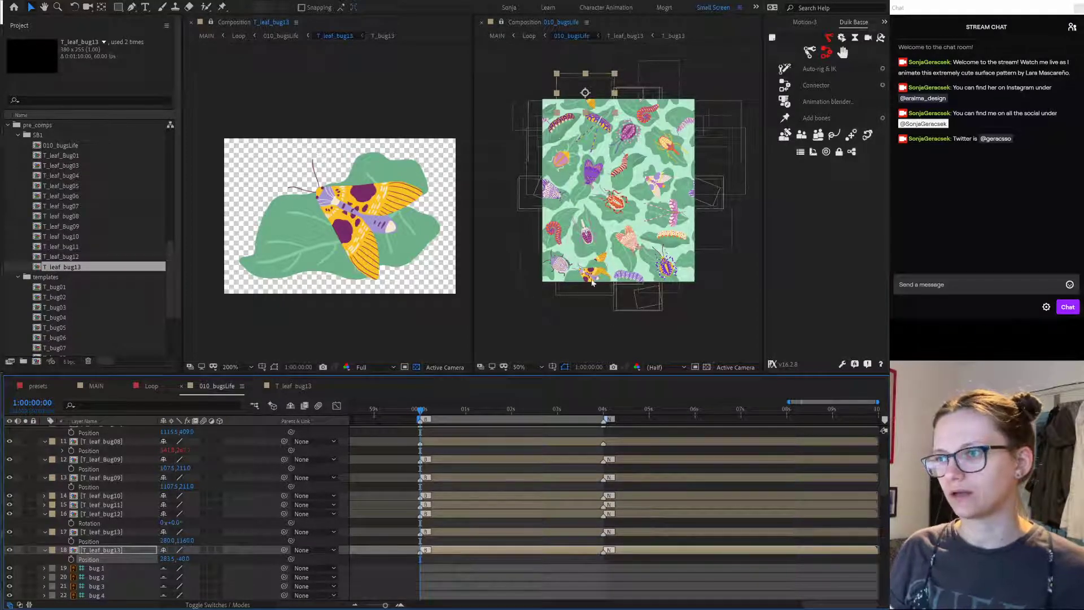
Step: In T_leaf_bug13, rotate the T_bug13 moth to -106° and move it onto the upper right part of the leaf
{"action": "left_click", "coordinate": [348, 219]}
{"action": "left_click", "coordinate": [362, 256]}
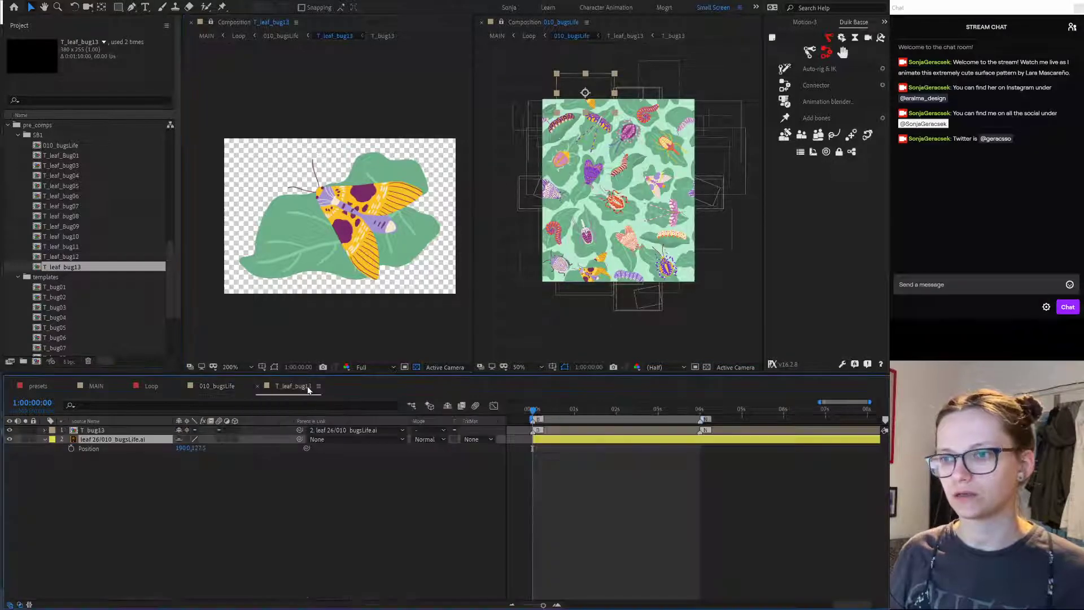
{"action": "left_click", "coordinate": [221, 430]}
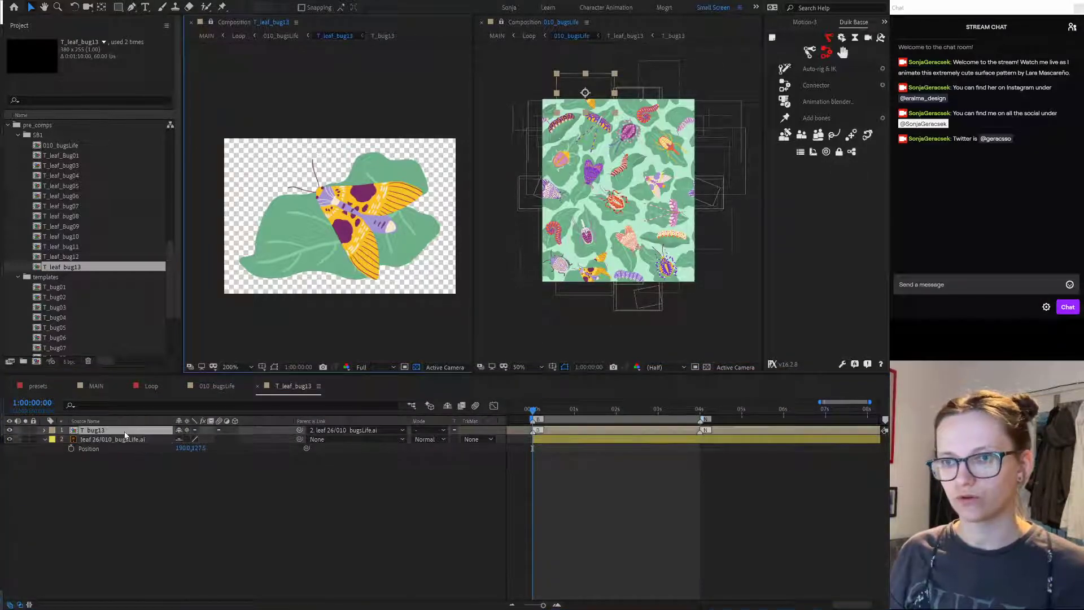
{"action": "key", "text": "r"}
{"action": "left_click_drag", "start_coordinate": [186, 439], "coordinate": [157, 442]}
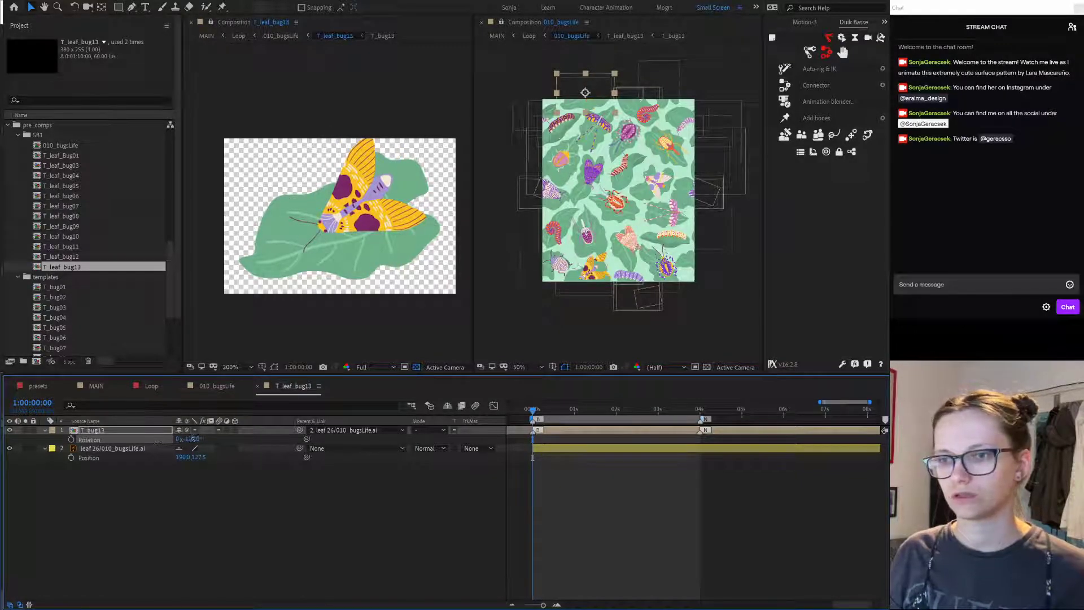
{"action": "left_click", "coordinate": [189, 439]}
{"action": "type", "text": "0"}
{"action": "key", "text": "Return"}
{"action": "mouse_move", "coordinate": [193, 442]}
{"action": "left_mouse_down"}
{"action": "mouse_move", "coordinate": [150, 444]}
{"action": "mouse_move", "coordinate": [202, 440]}
{"action": "left_mouse_up"}
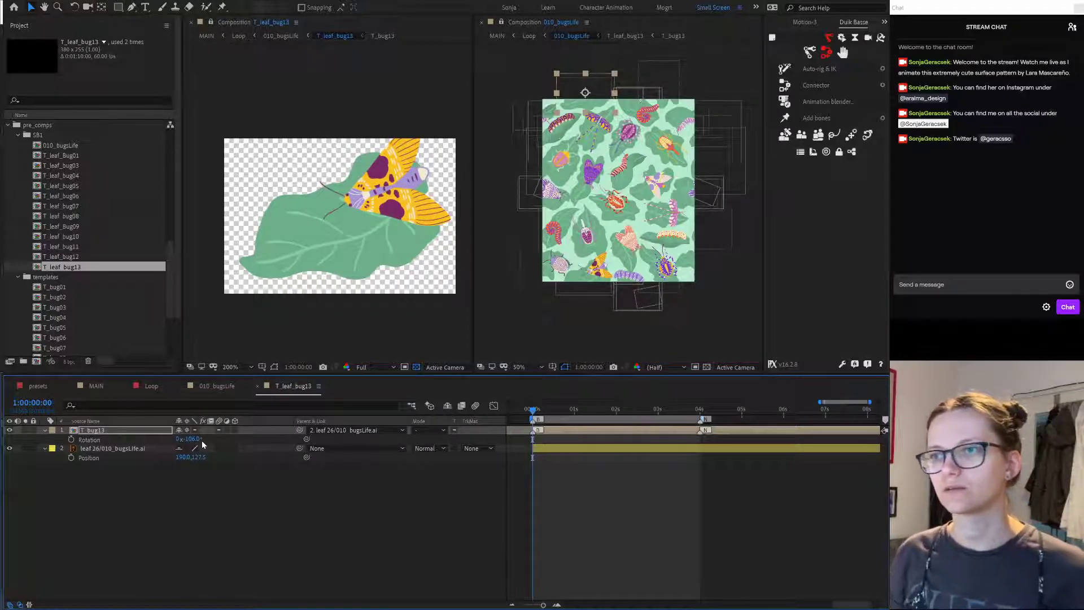
{"action": "left_click", "coordinate": [318, 566]}
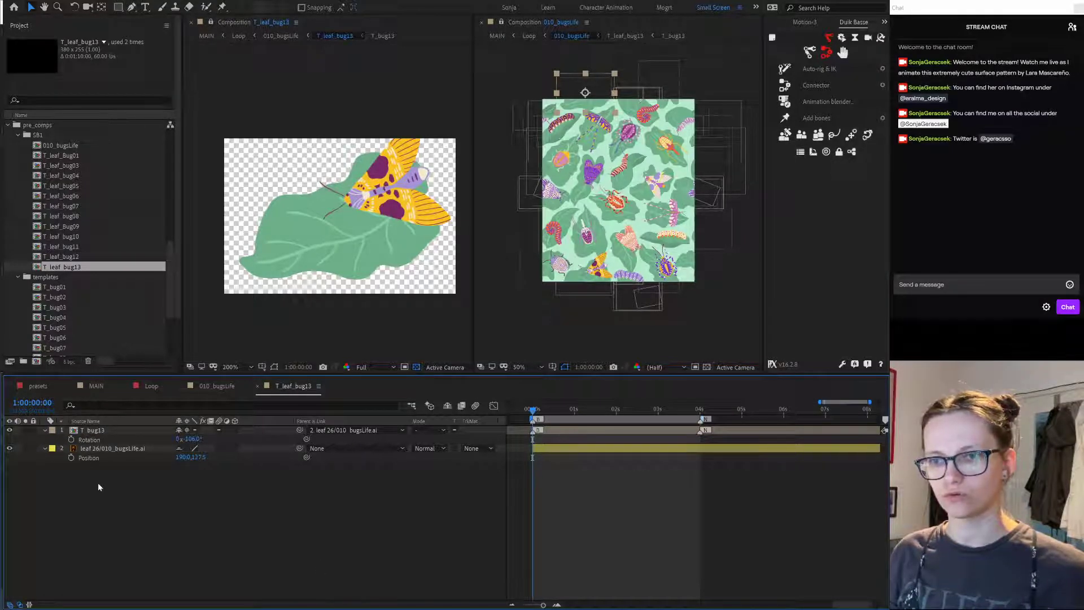
Step: Check the leaf 26 layer's name in T_leaf_bug13, and return to the 010_bugsLife timeline
{"action": "left_click", "coordinate": [100, 447]}
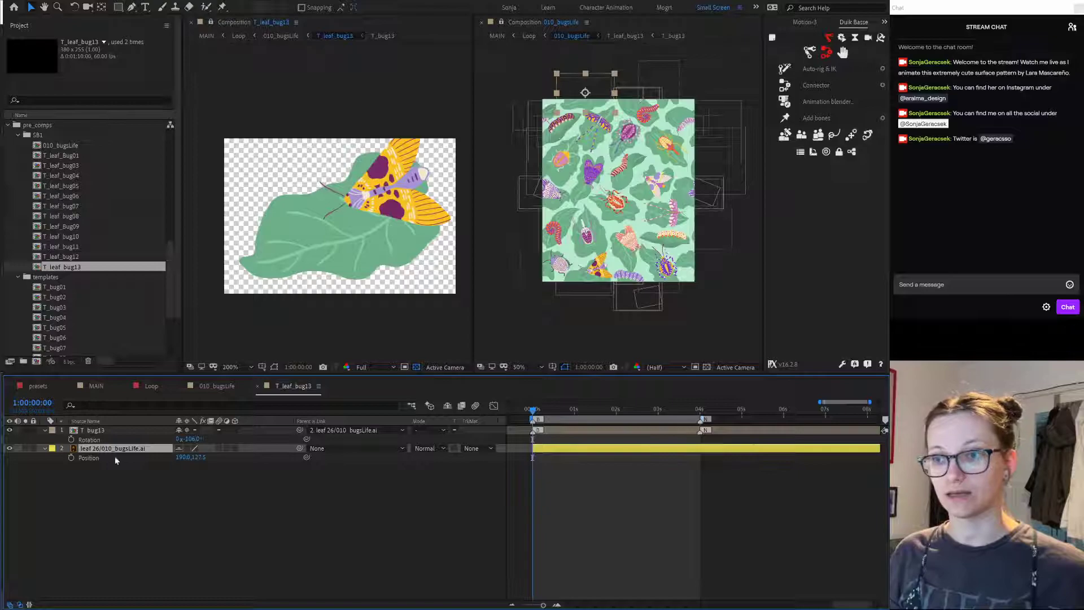
{"action": "left_click", "coordinate": [84, 421]}
{"action": "left_click", "coordinate": [218, 387]}
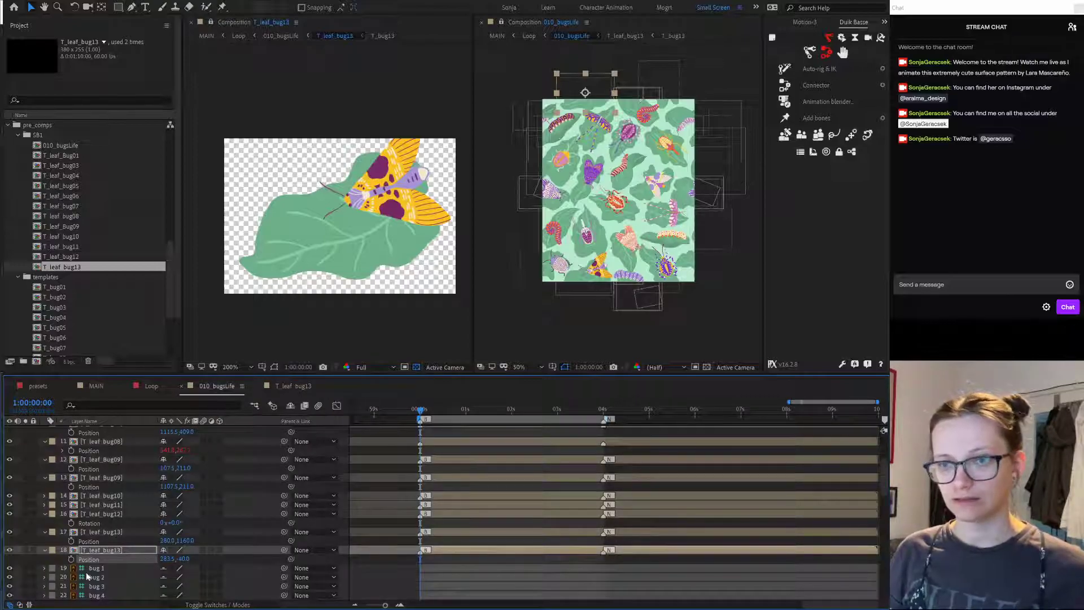
Step: Copy the wiggle Position expression from leaf 16 in T_leaf_bug03 and apply it to the leaf 26 layer in T_leaf_bug13
{"action": "scroll", "coordinate": [141, 457], "scroll_direction": "up", "scroll_amount": 3}
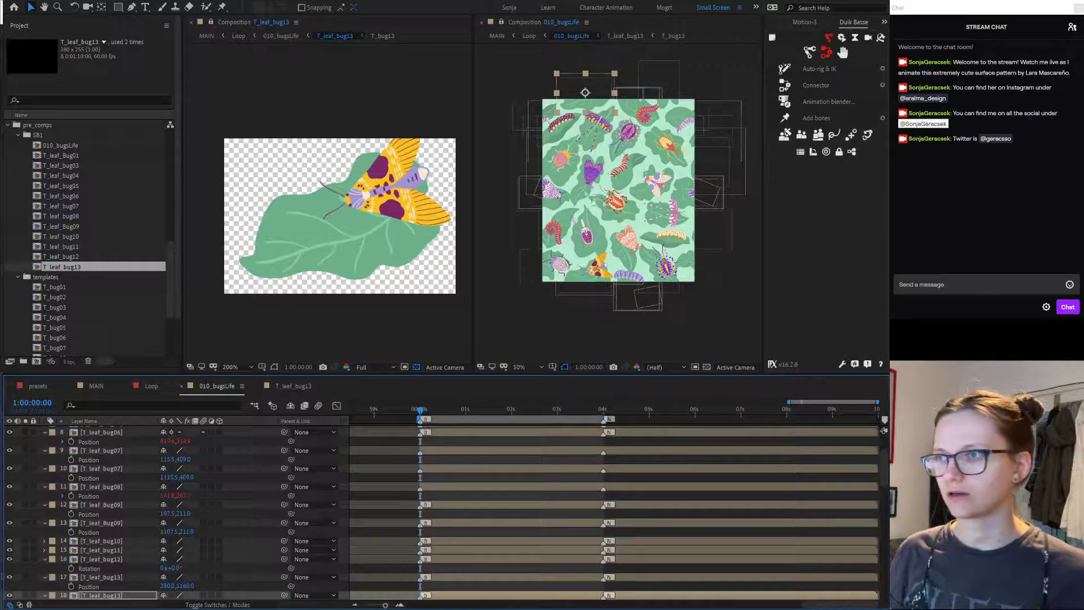
{"action": "left_click", "coordinate": [546, 205]}
{"action": "scroll", "coordinate": [181, 514], "scroll_direction": "up", "scroll_amount": 1}
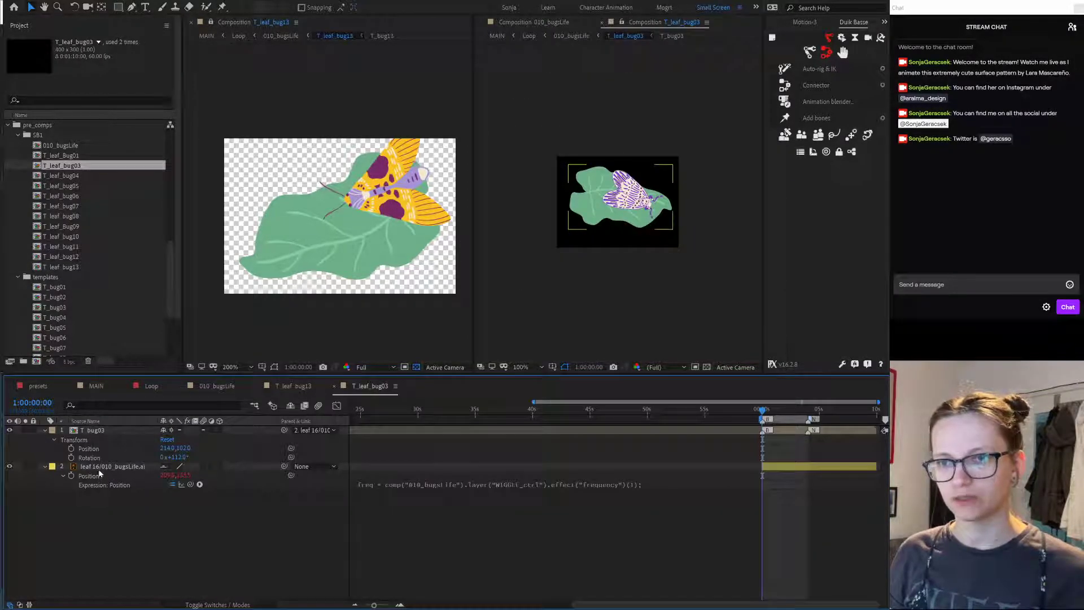
{"action": "left_click", "coordinate": [98, 477]}
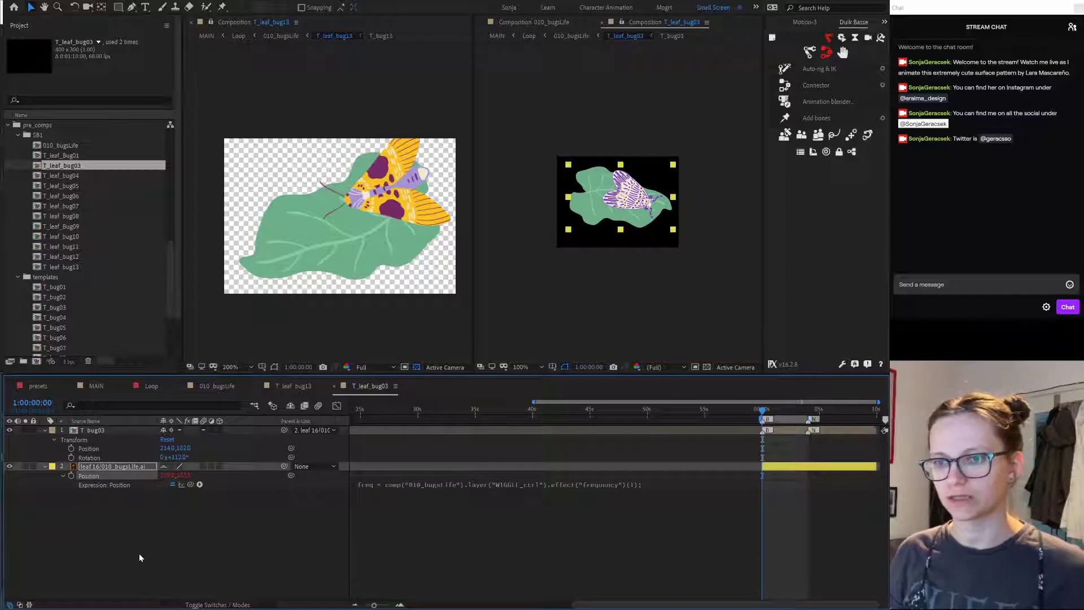
{"action": "left_click", "coordinate": [294, 386]}
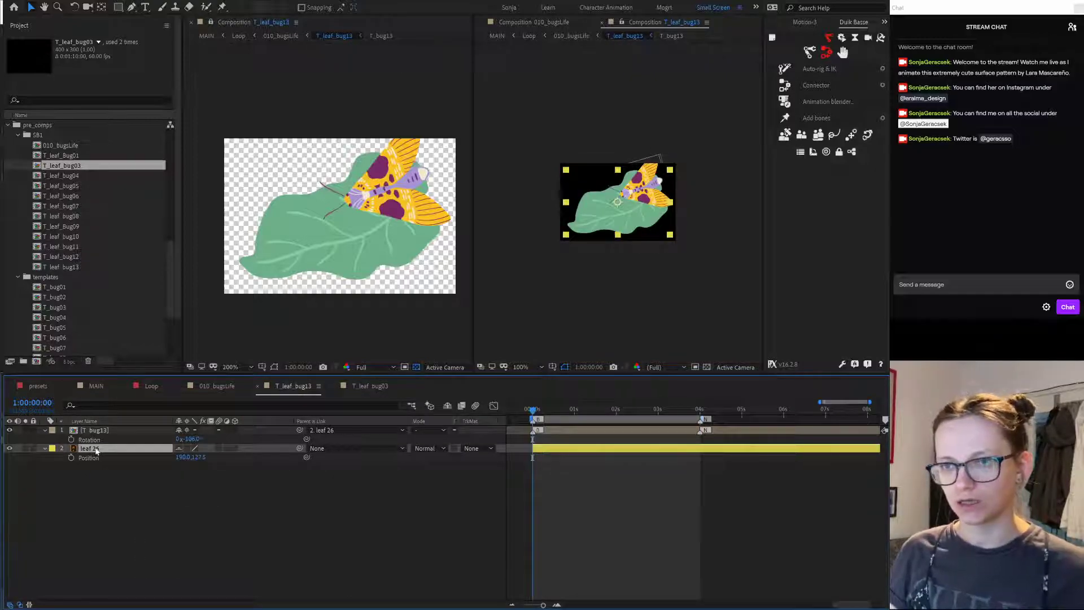
{"action": "left_click", "coordinate": [111, 491]}
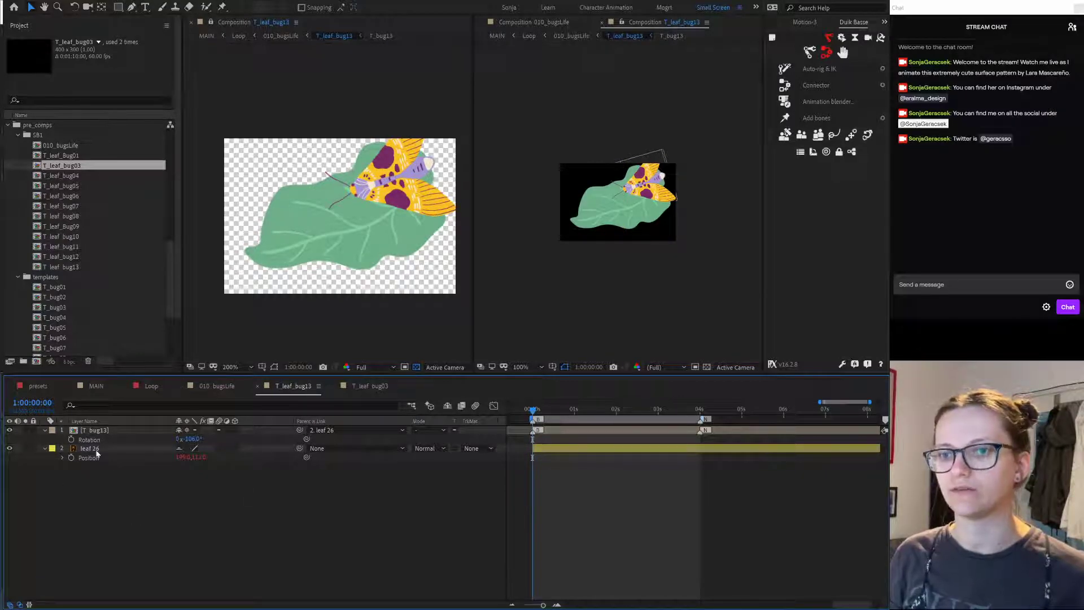
{"action": "left_click", "coordinate": [119, 432]}
{"action": "left_click", "coordinate": [96, 448]}
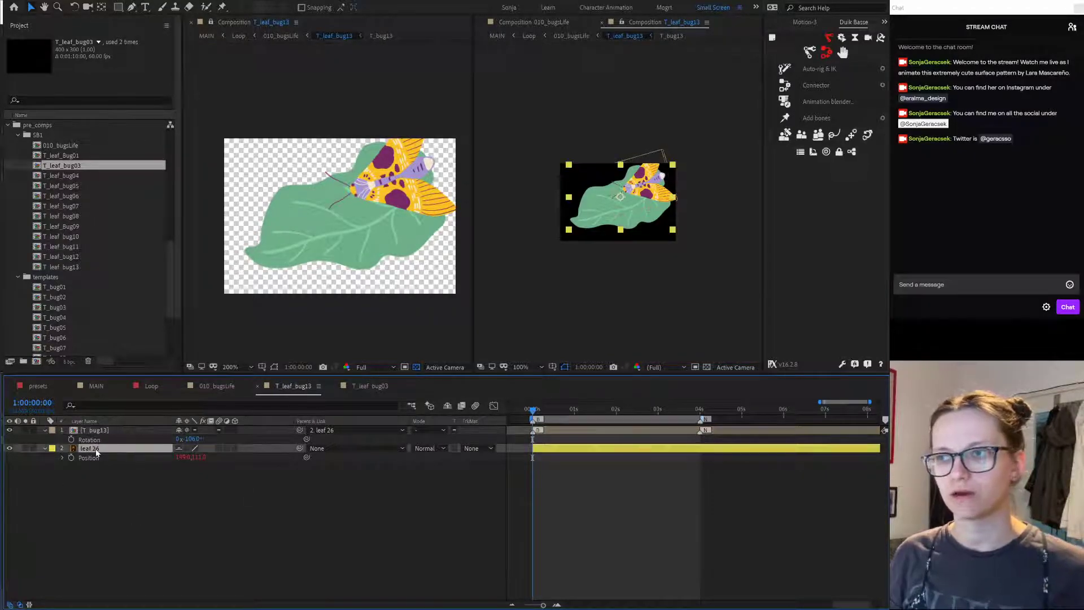
Step: Play the repeating pattern in MAIN and close the separate T_leaf_bug13 viewer so that only one wide composition viewer remains
{"action": "left_click", "coordinate": [220, 386]}
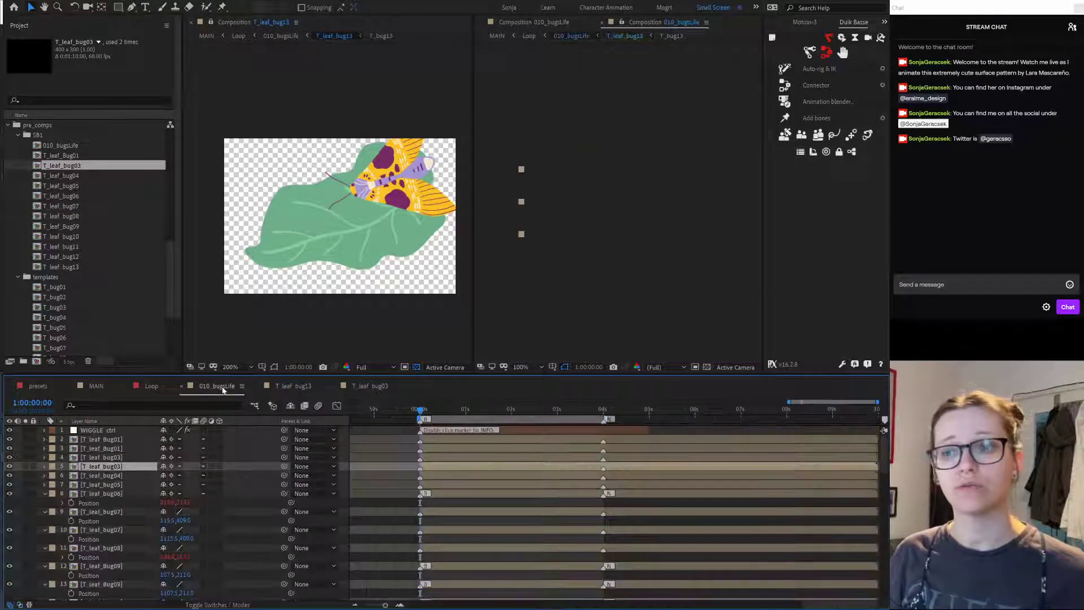
{"action": "left_click", "coordinate": [250, 499]}
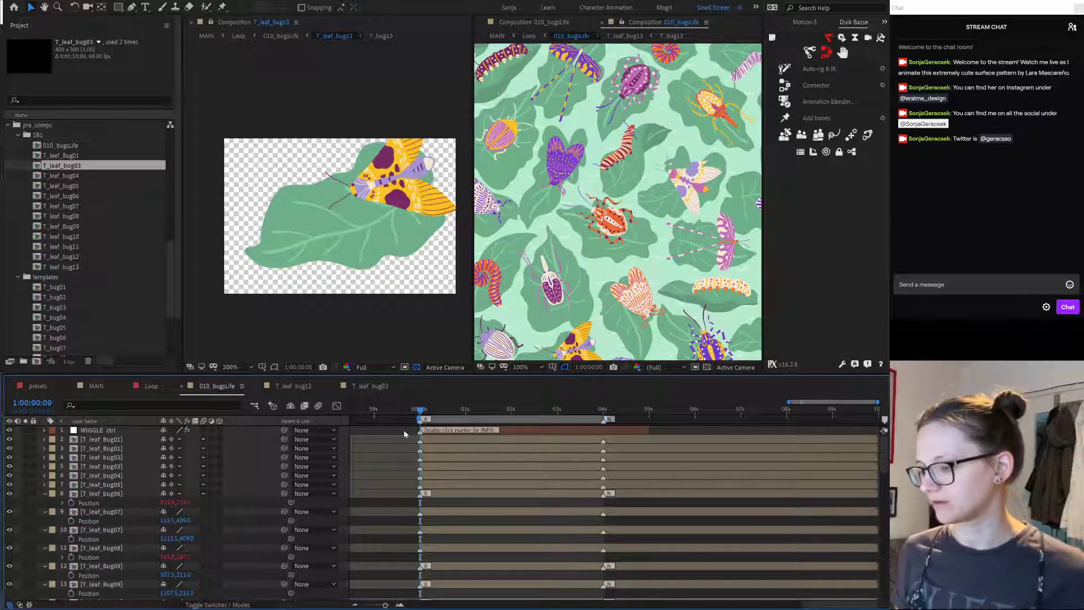
{"action": "left_click", "coordinate": [100, 385]}
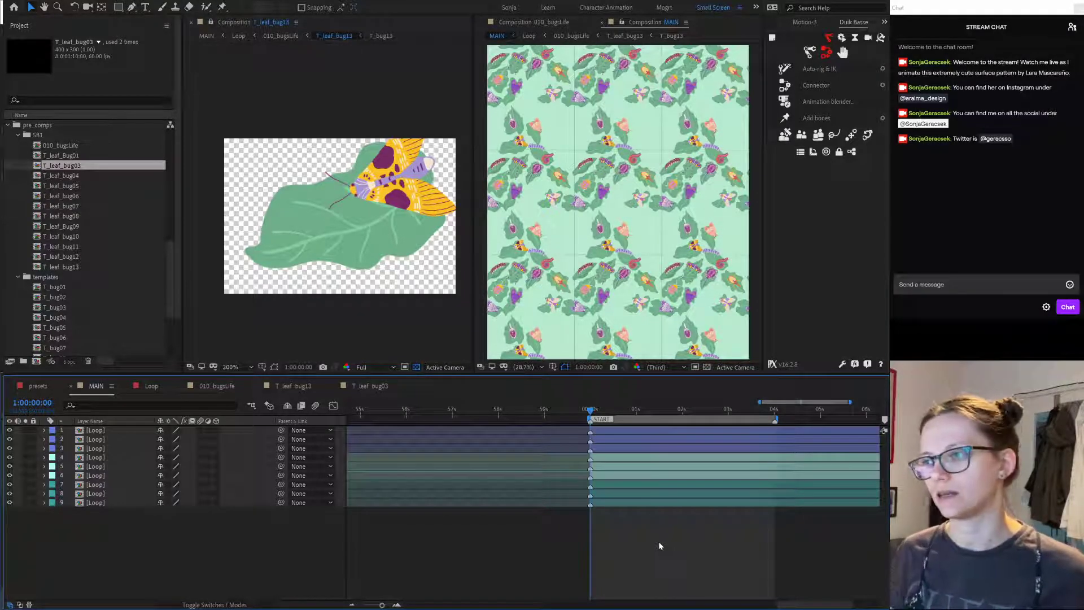
{"action": "key", "text": "space"}
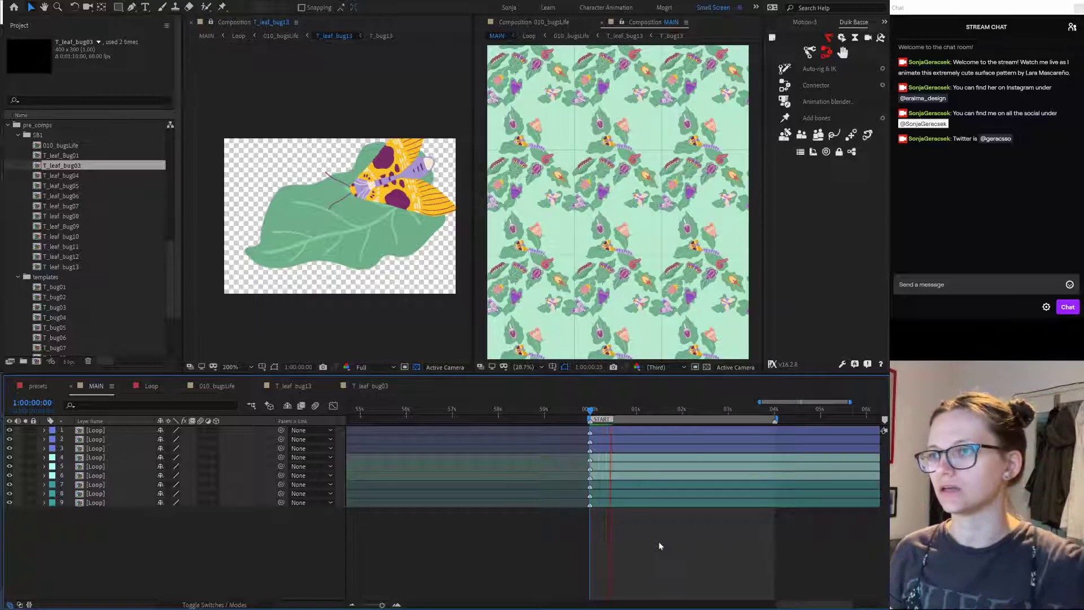
{"action": "left_click", "coordinate": [191, 22]}
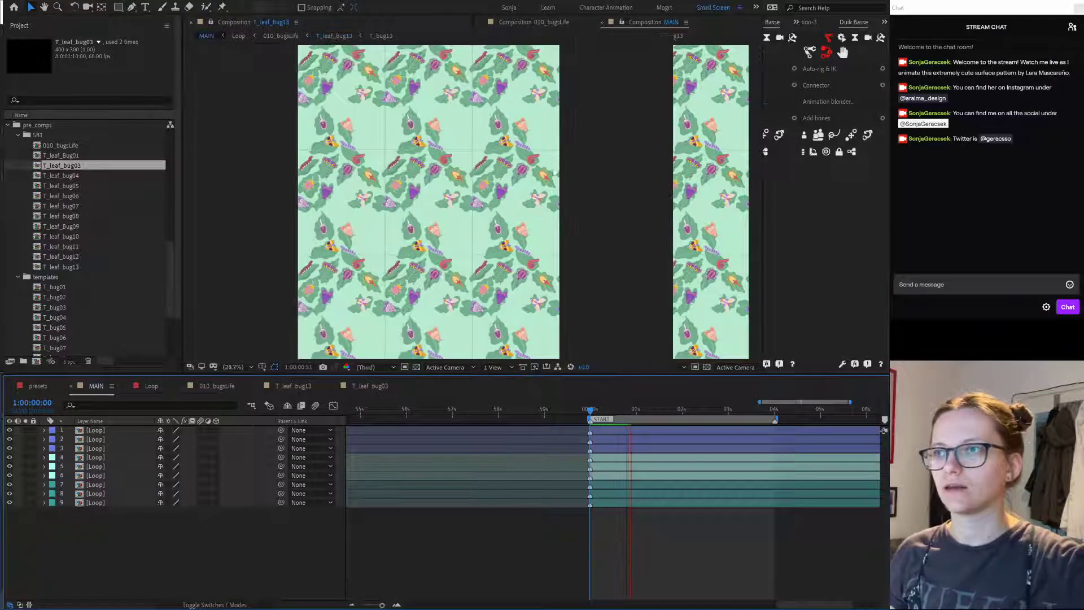
{"action": "left_click_drag", "start_coordinate": [675, 159], "coordinate": [775, 165]}
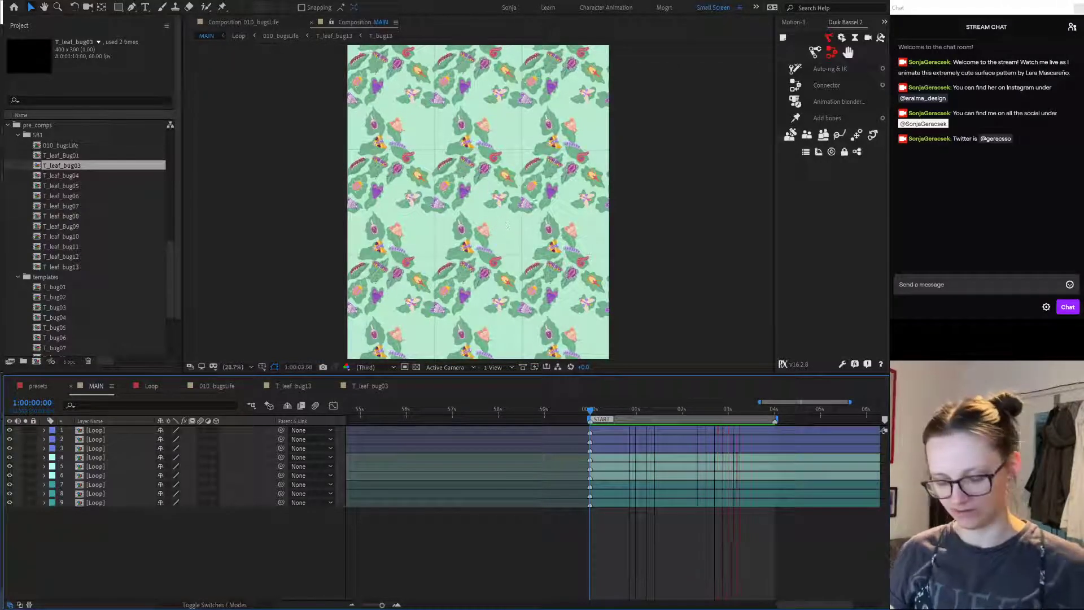
Step: Stop playback and inspect the MAIN pattern in a maximized viewer and close up around the yellow moth
{"action": "key", "text": "space"}
{"action": "key", "text": "grave"}
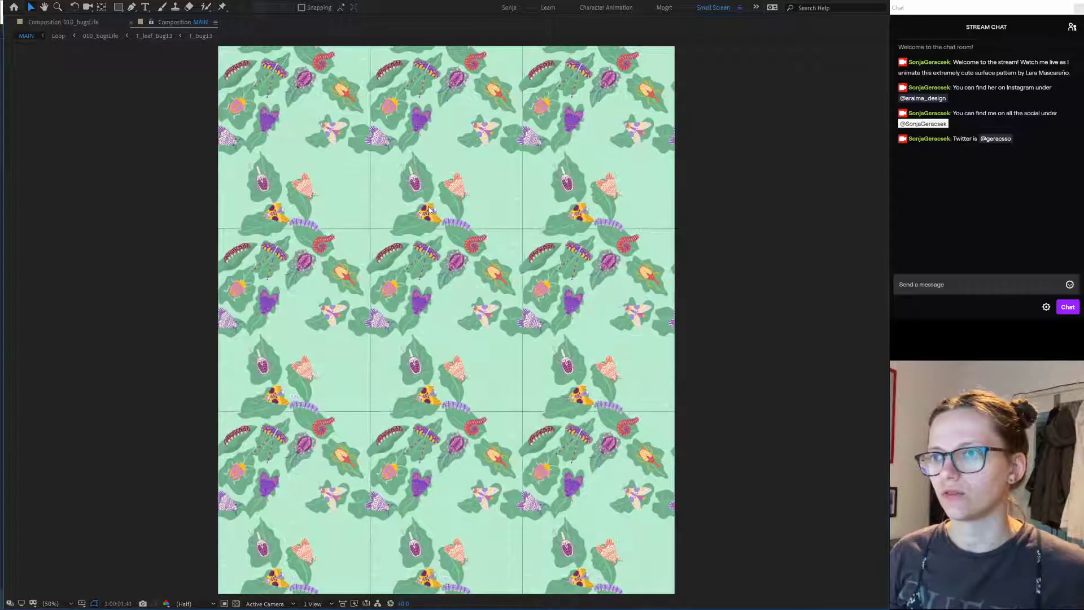
{"action": "key", "text": "grave"}
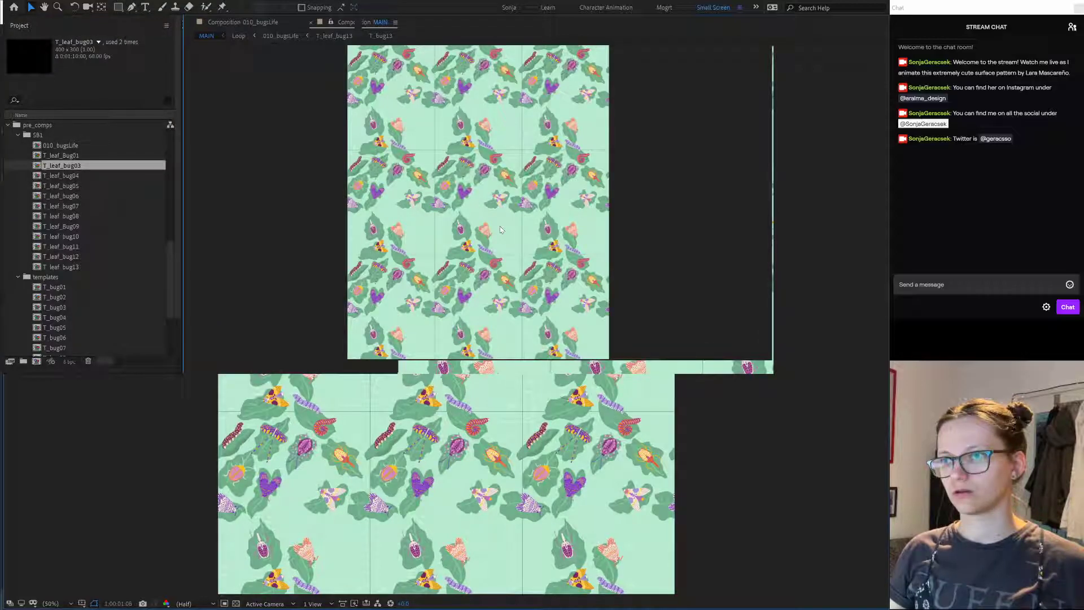
{"action": "scroll", "coordinate": [475, 152], "scroll_direction": "down", "scroll_amount": 3}
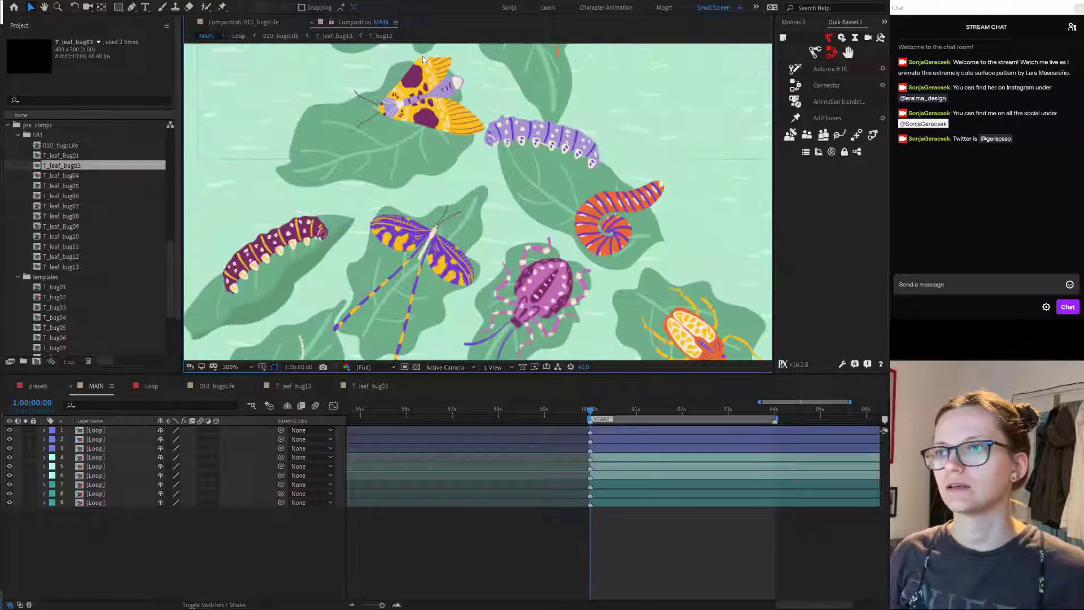
Step: Enable Collapse Transformations on the remaining leaf layers in 010_bugsLife, from T_leaf_bug07 through both T_leaf_bug13 layers
{"action": "left_click", "coordinate": [217, 386]}
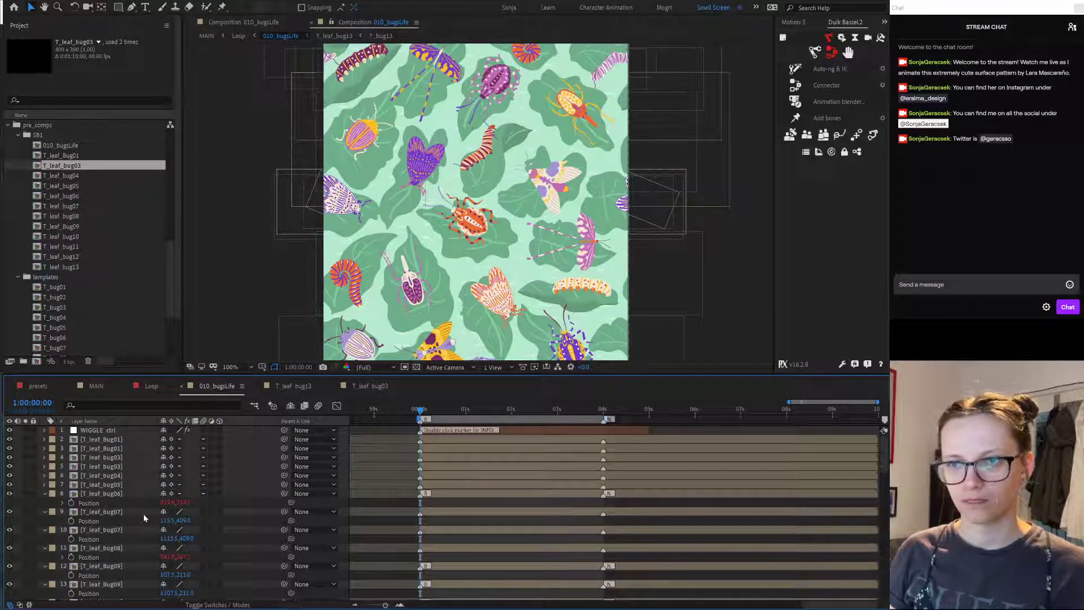
{"action": "scroll", "coordinate": [144, 518], "scroll_direction": "down", "scroll_amount": 4}
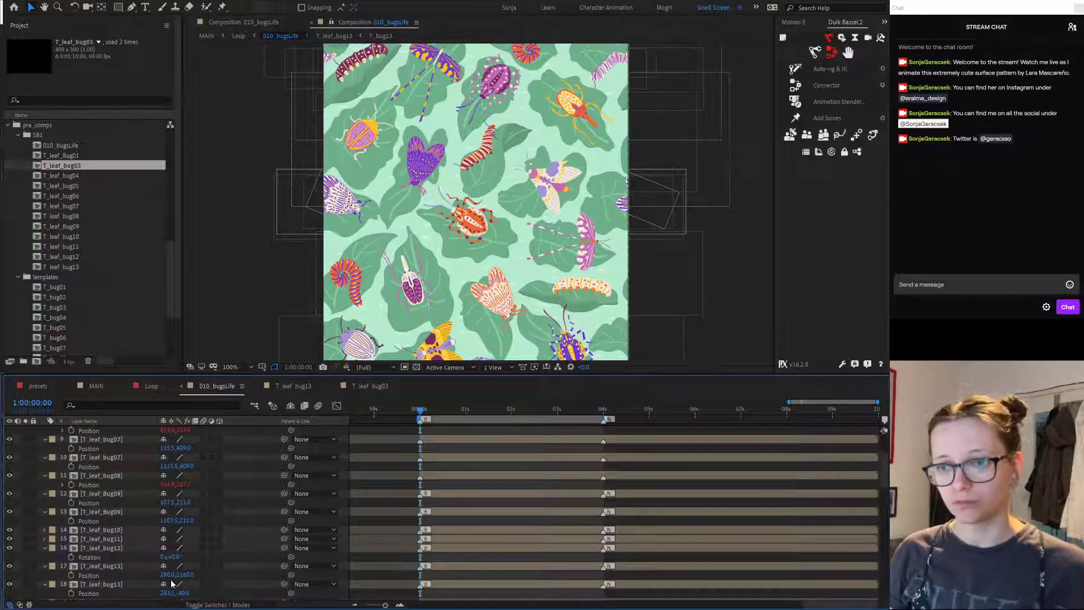
{"action": "left_click_drag", "start_coordinate": [172, 584], "coordinate": [178, 432]}
{"action": "scroll", "coordinate": [207, 545], "scroll_direction": "down", "scroll_amount": 3}
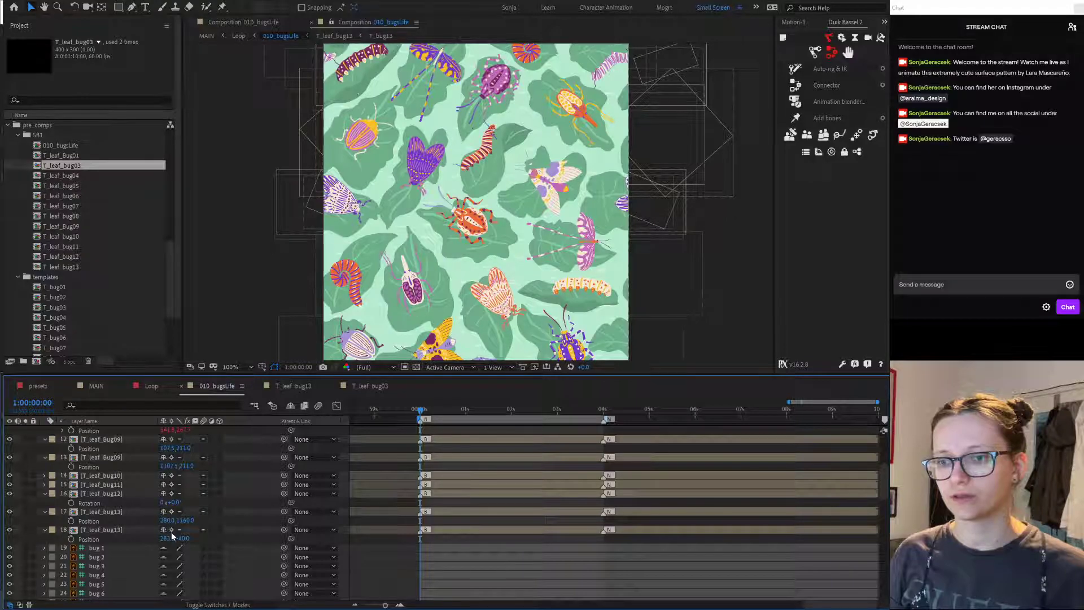
{"action": "scroll", "coordinate": [171, 531], "scroll_direction": "up", "scroll_amount": 4}
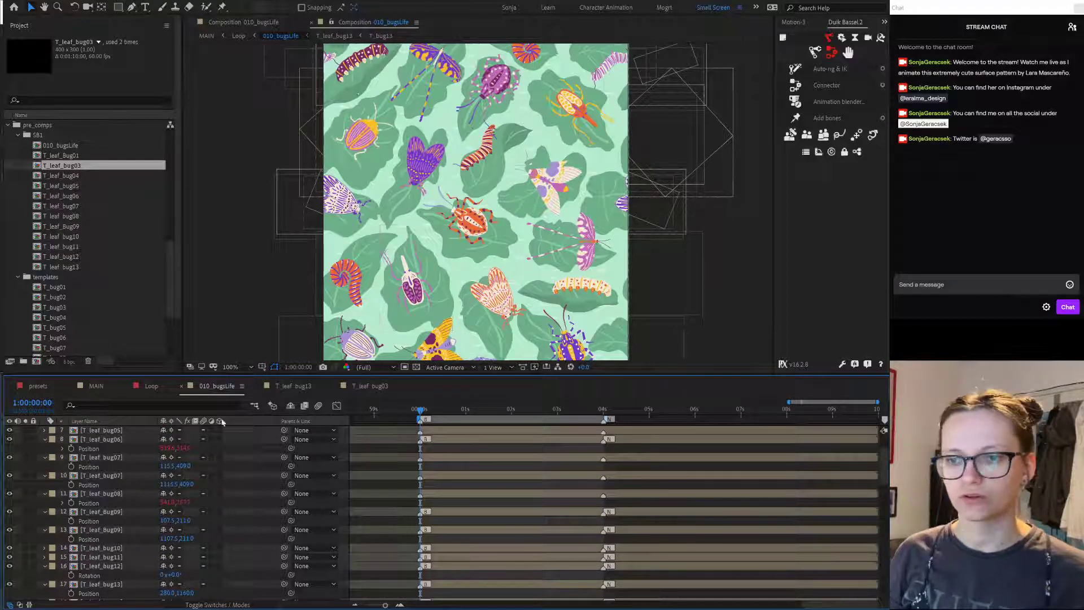
Step: Examine the tile seams around the yellow moth leaf in MAIN, both close up and with the whole pattern in view
{"action": "left_click", "coordinate": [95, 385]}
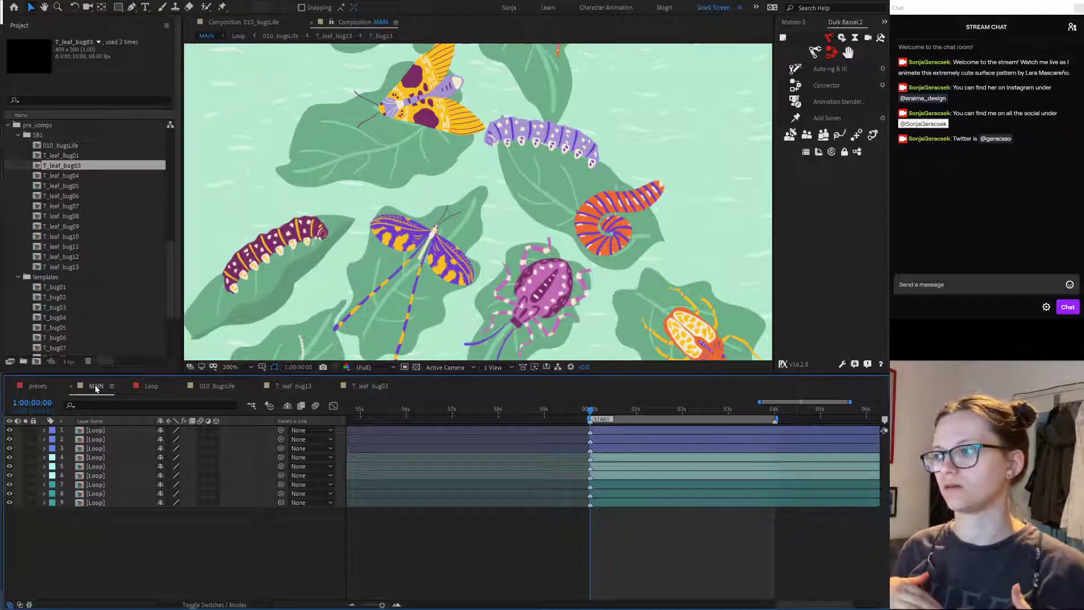
{"action": "scroll", "coordinate": [424, 169], "scroll_direction": "down", "scroll_amount": 1}
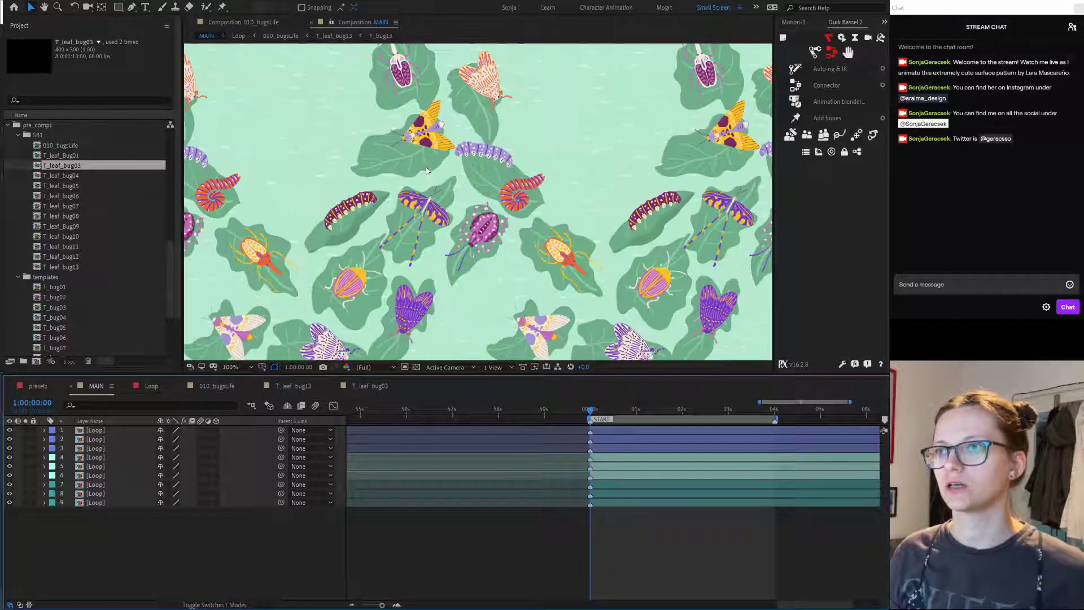
{"action": "scroll", "coordinate": [409, 170], "scroll_direction": "up", "scroll_amount": 1}
{"action": "scroll", "coordinate": [407, 167], "scroll_direction": "down", "scroll_amount": 1}
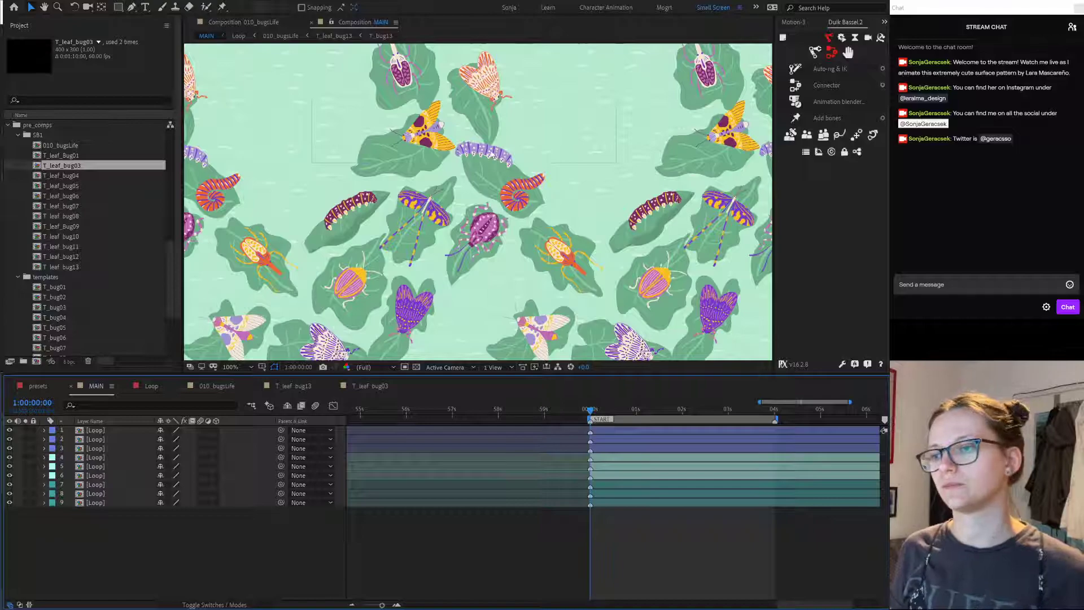
{"action": "scroll", "coordinate": [426, 164], "scroll_direction": "up", "scroll_amount": 1}
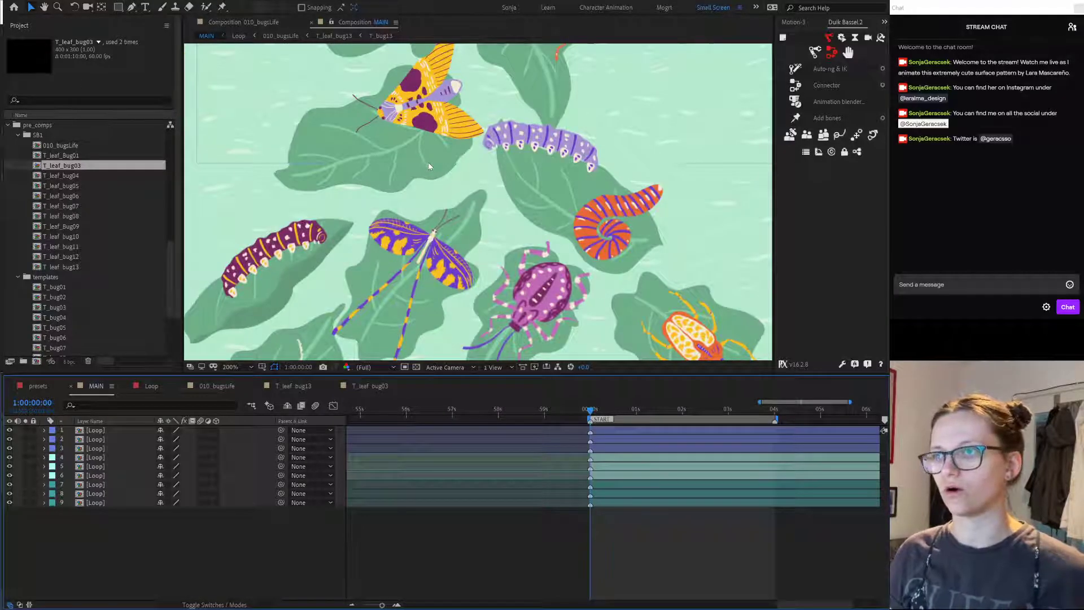
{"action": "key", "text": "shift+slash"}
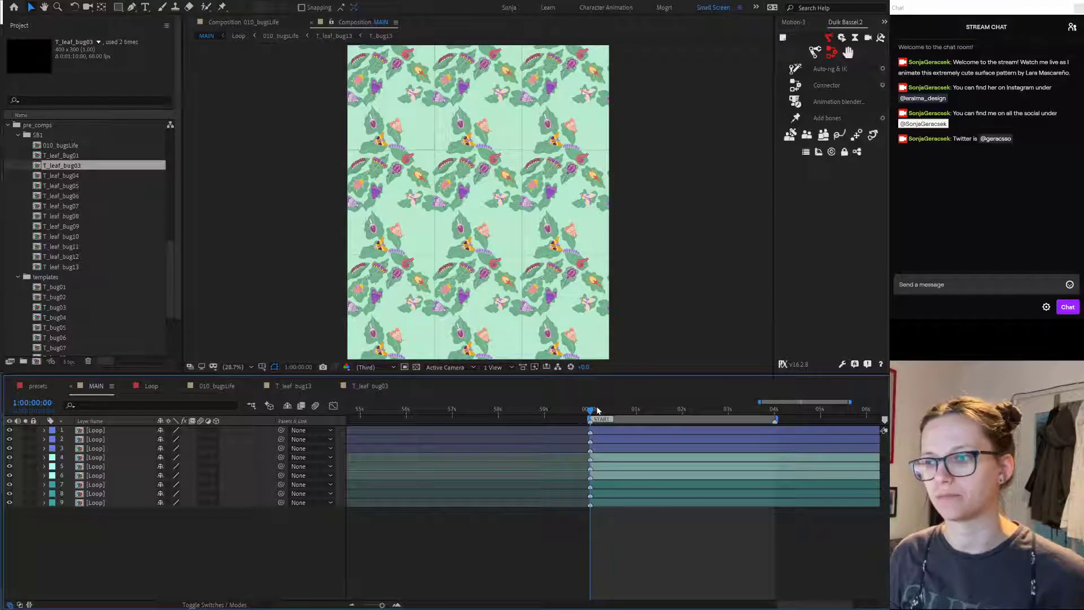
{"action": "scroll", "coordinate": [481, 140], "scroll_direction": "up", "scroll_amount": 1}
{"action": "scroll", "coordinate": [480, 138], "scroll_direction": "up", "scroll_amount": 3}
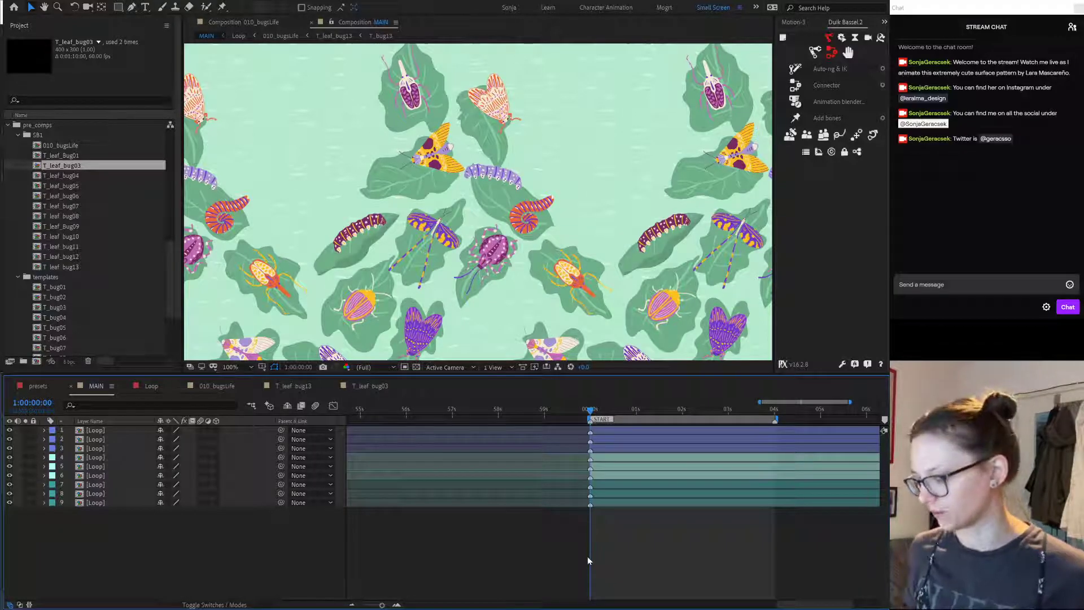
Step: Play the MAIN animation close up and fitted to the viewer, and check the Position values of the Loop layers
{"action": "key", "text": "space"}
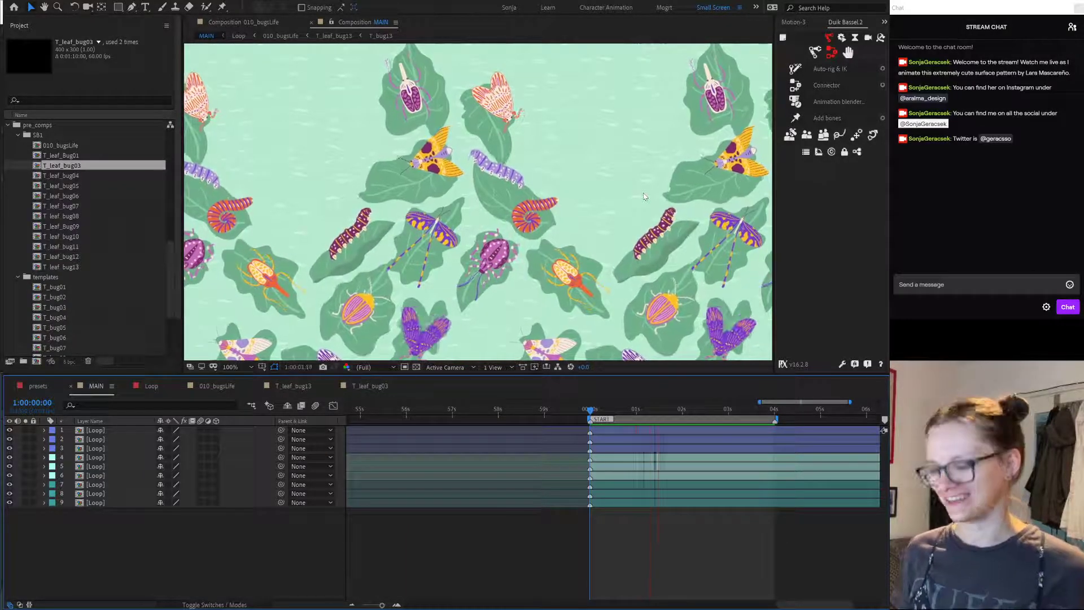
{"action": "key", "text": "shift+slash"}
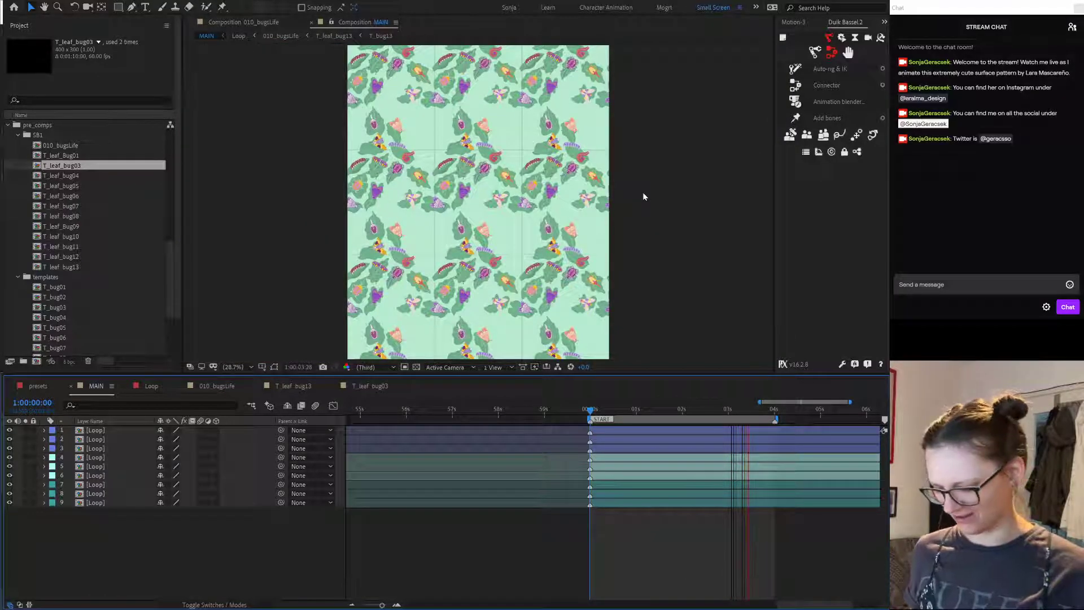
{"action": "key", "text": "space"}
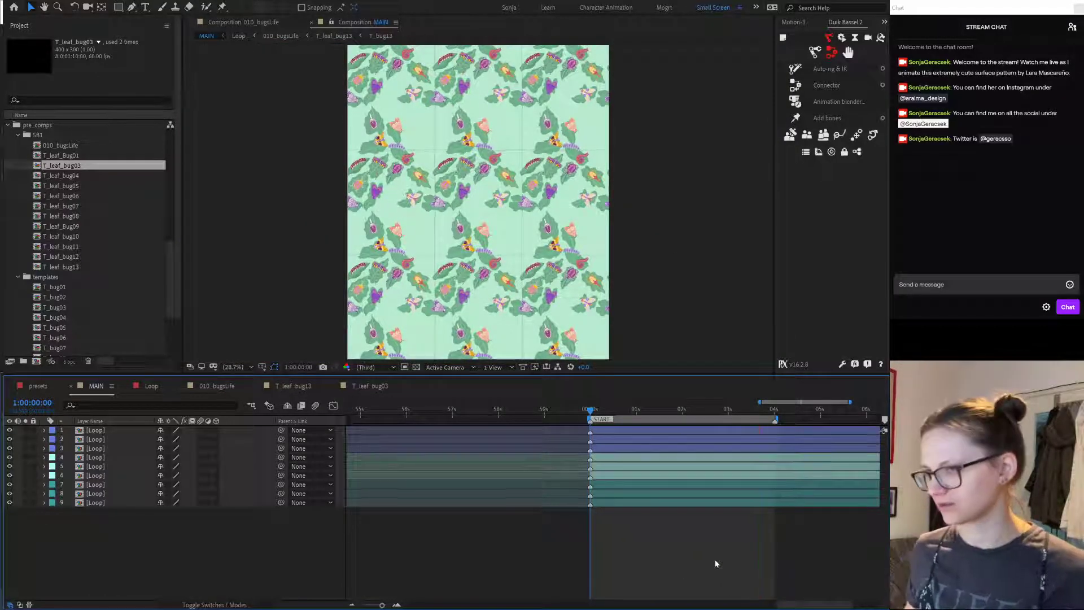
{"action": "key", "text": "space"}
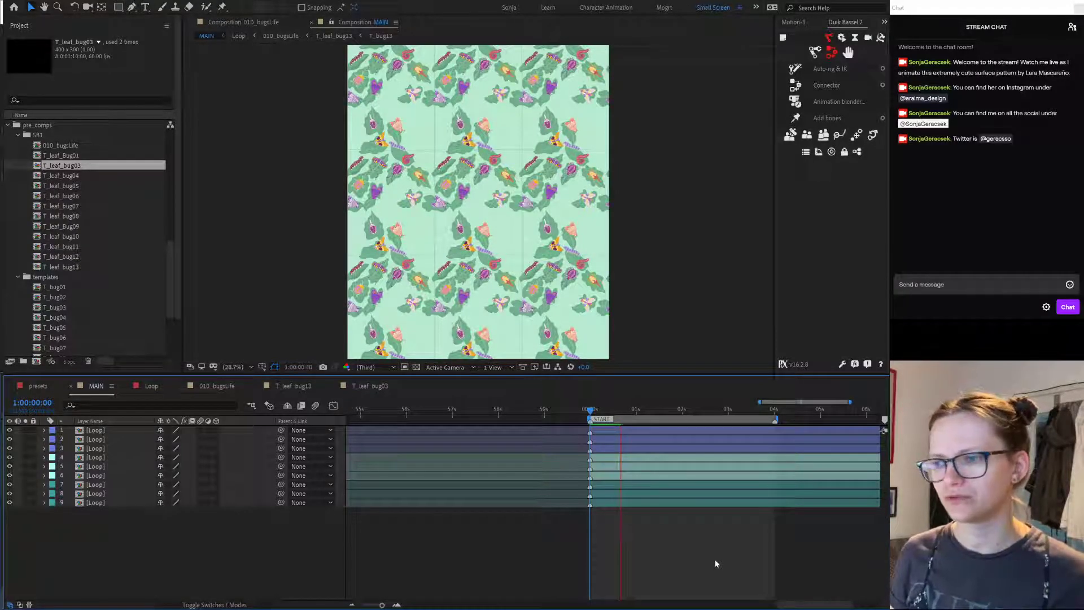
{"action": "key", "text": "p"}
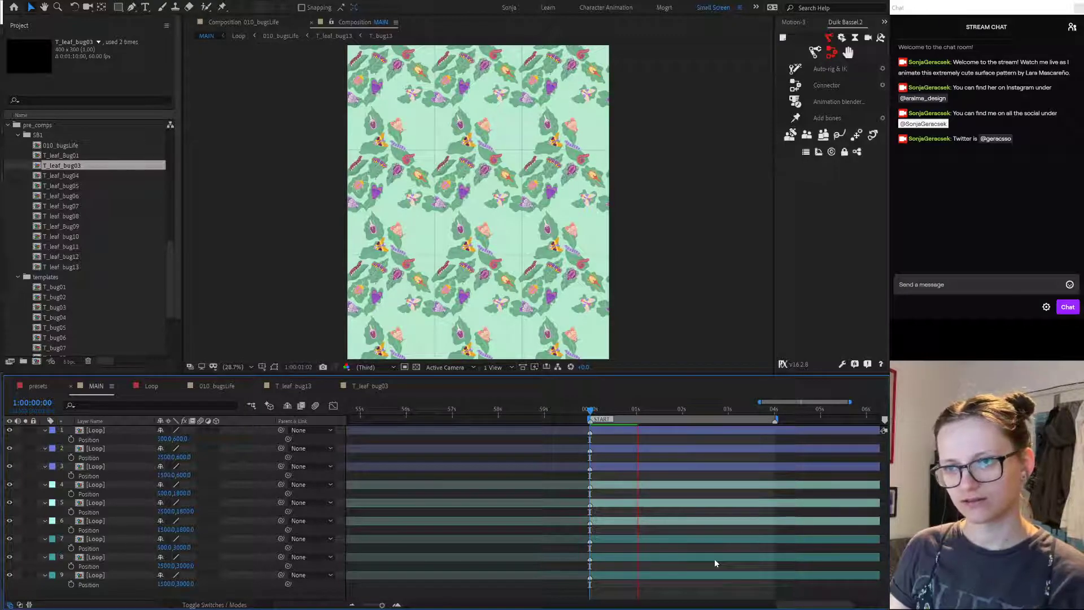
{"action": "key", "text": "p"}
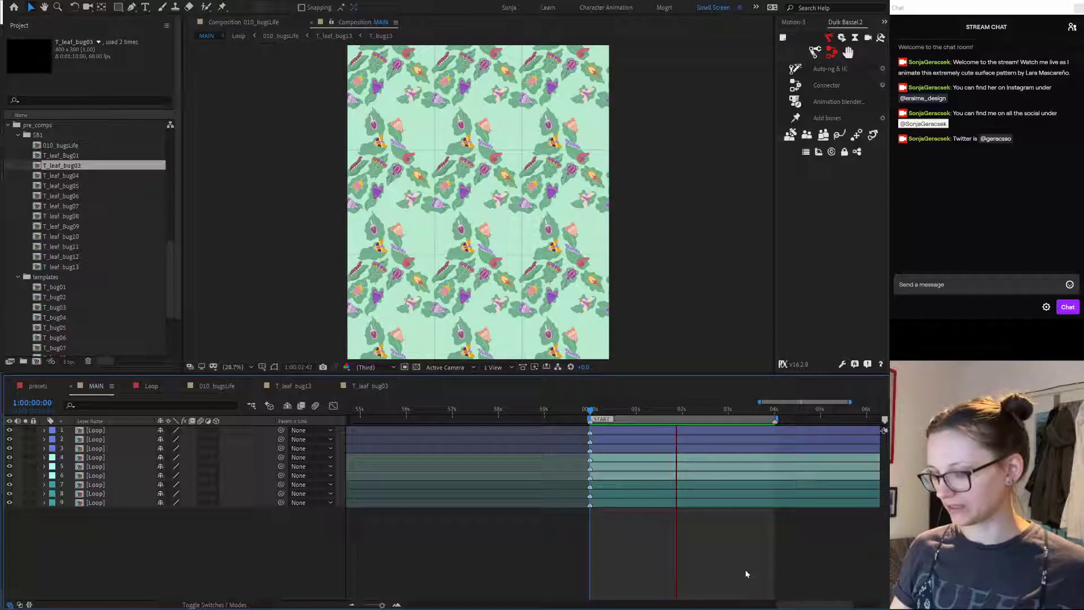
Step: Watch the whole MAIN pattern animation in a maximized viewer, and return to the normal workspace
{"action": "key", "text": "grave"}
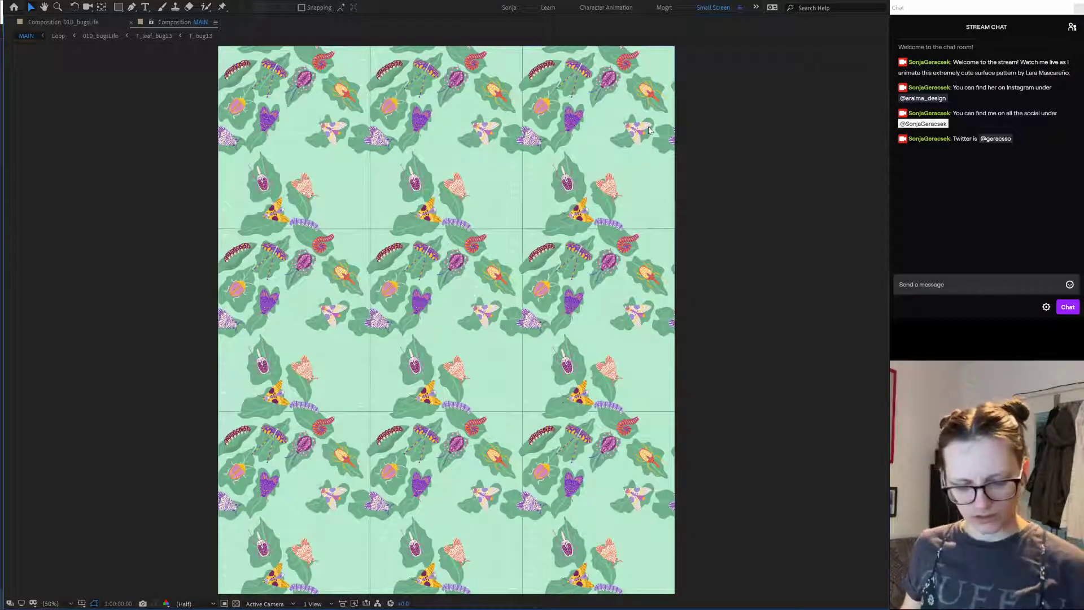
{"action": "key", "text": "grave"}
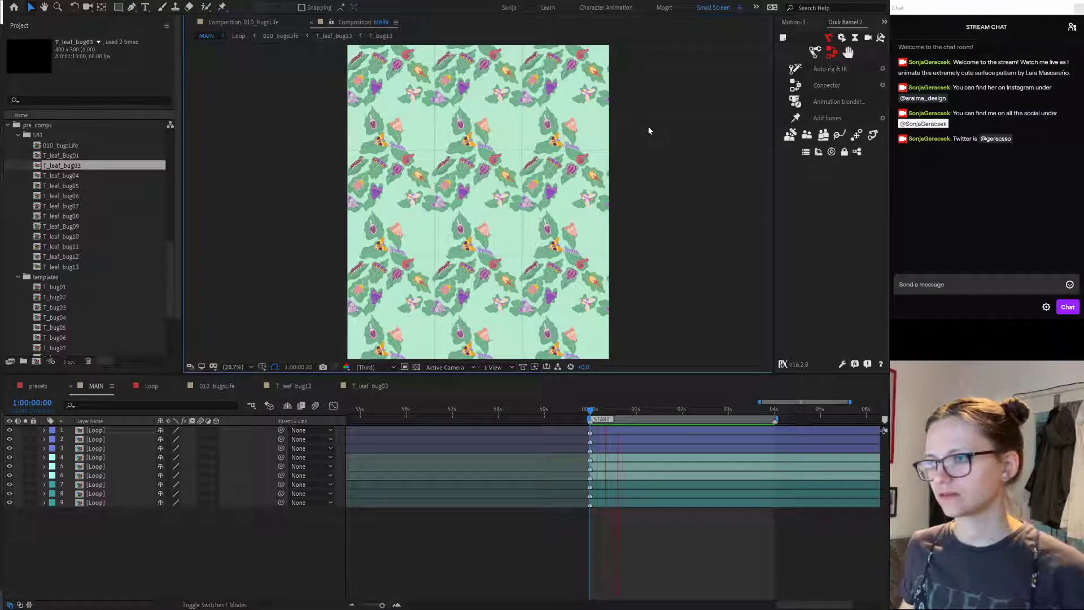
{"action": "key", "text": "grave"}
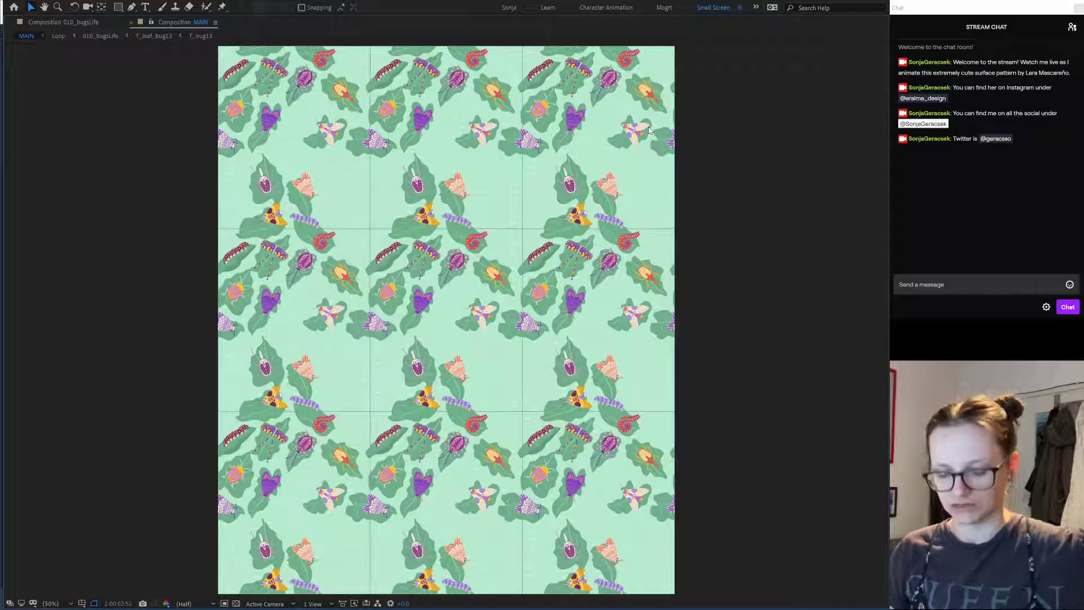
{"action": "key", "text": "space"}
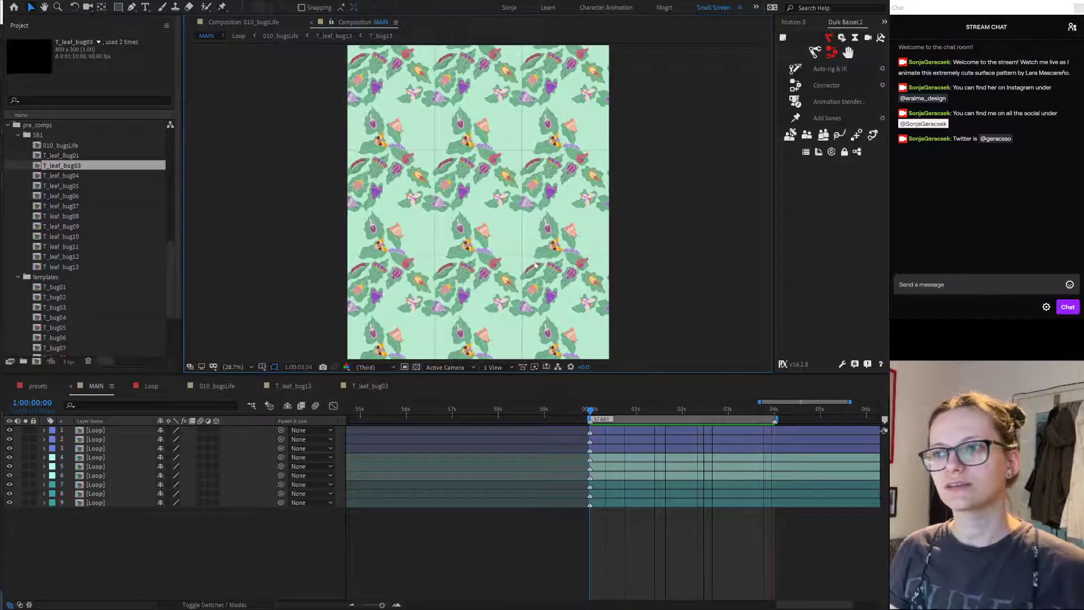
Step: Watch the MAIN pattern animation again in a maximized viewer, and stop the playback in the normal workspace
{"action": "key", "text": "grave"}
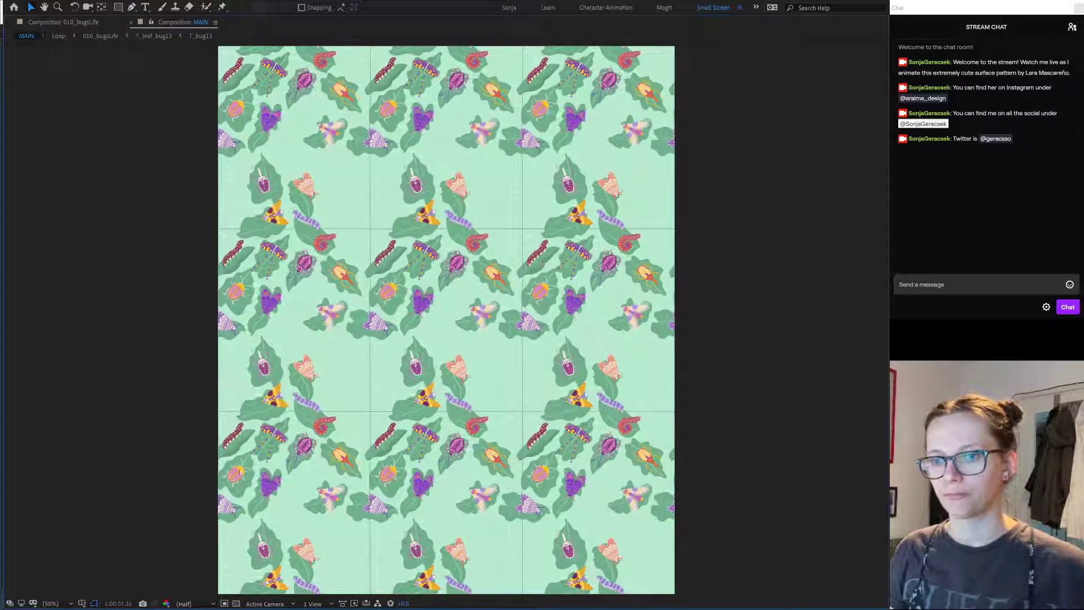
{"action": "key", "text": "grave"}
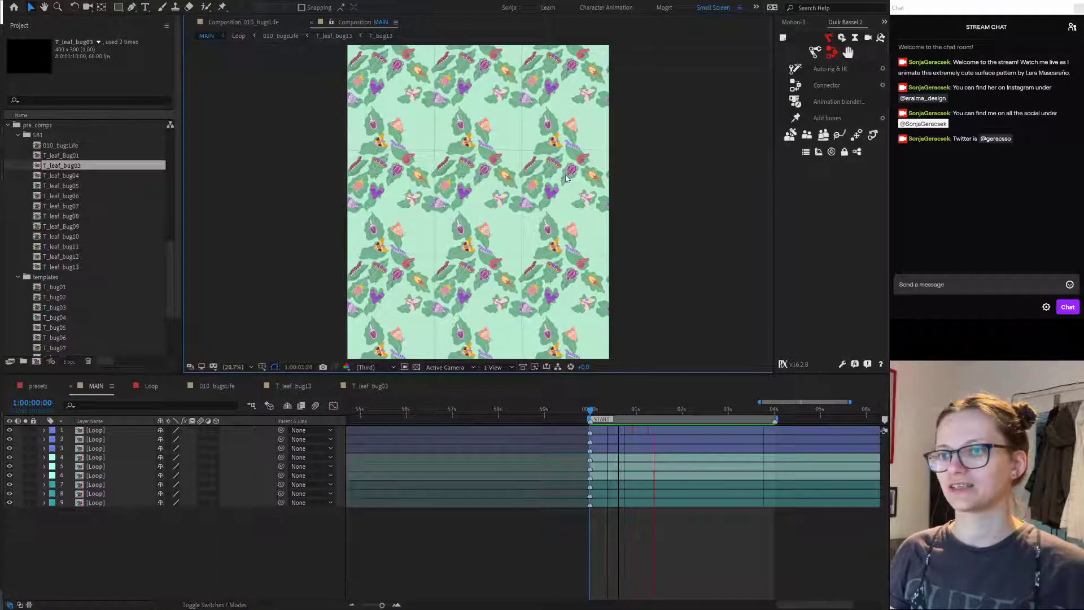
{"action": "key", "text": "grave"}
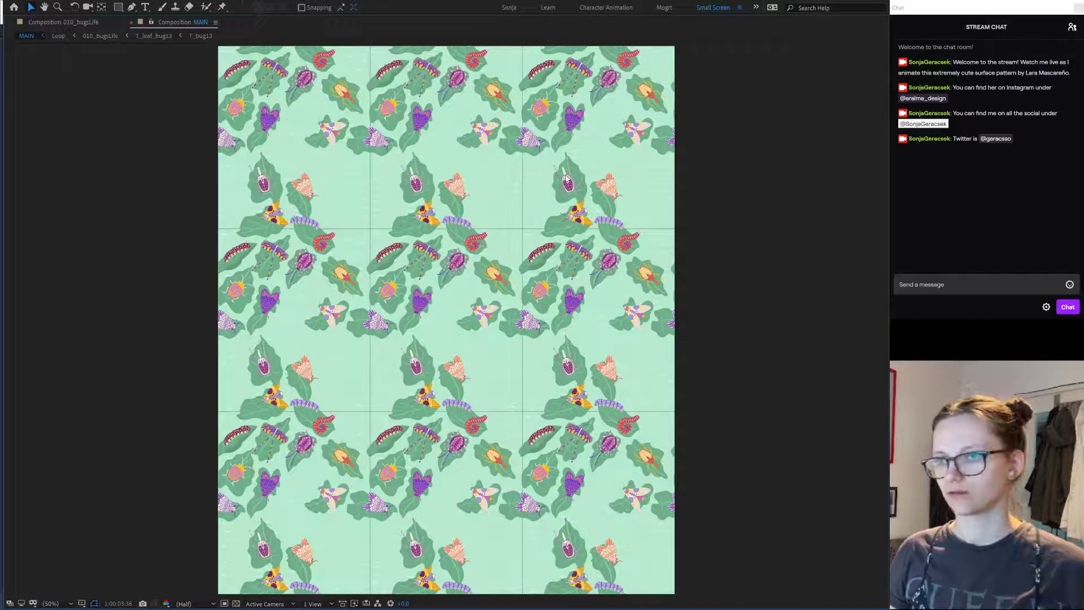
{"action": "key", "text": "grave"}
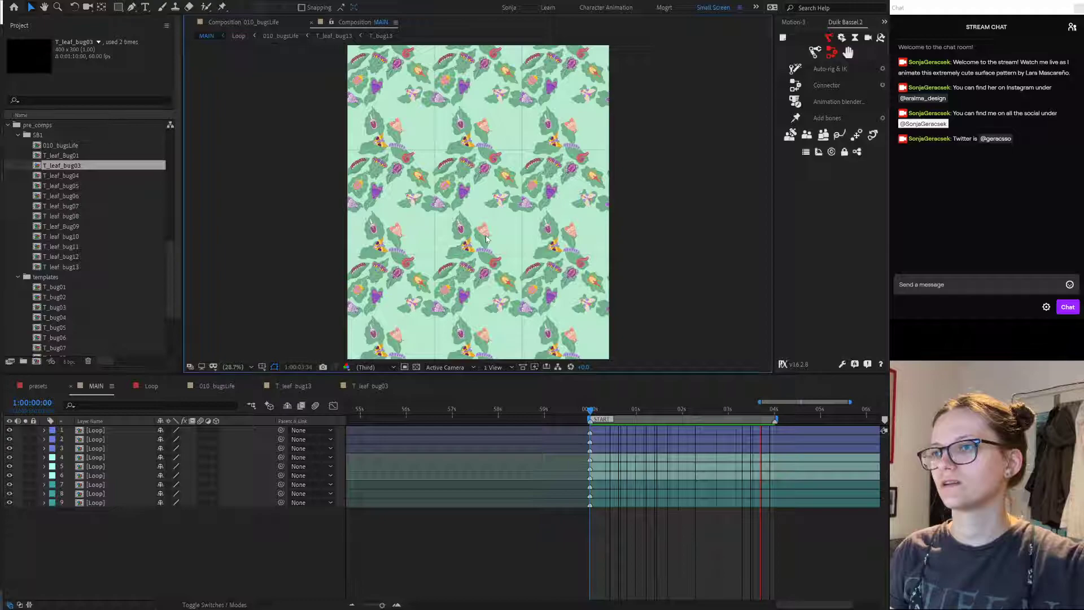
{"action": "key", "text": "space"}
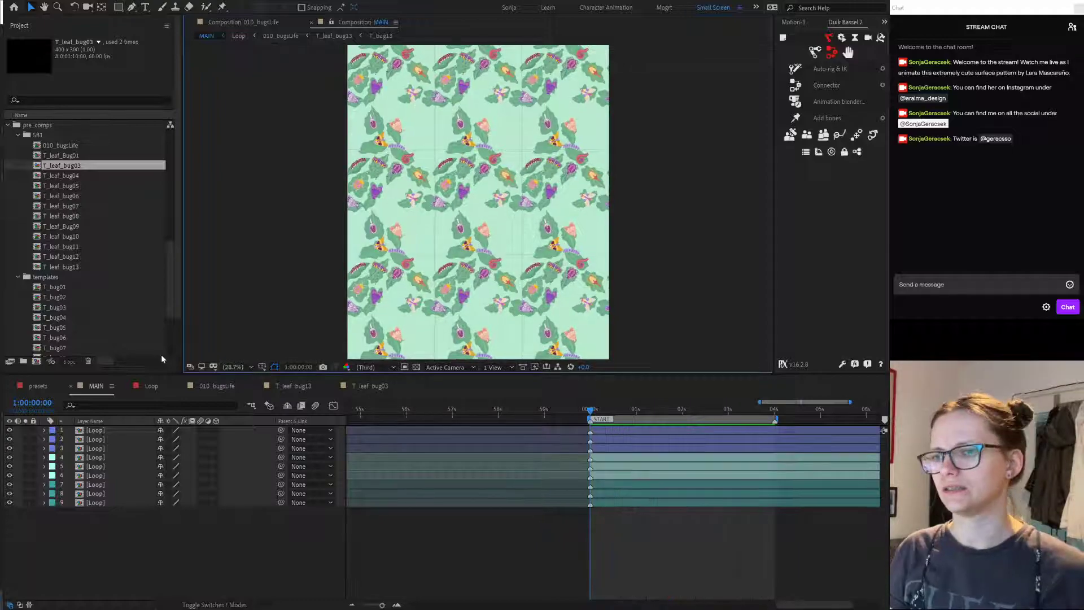
Step: Open T_bug13 from T_leaf_bug13 and shift the wing_L and wing_R Rotation keyframes 30 frames earlier
{"action": "left_click", "coordinate": [370, 386]}
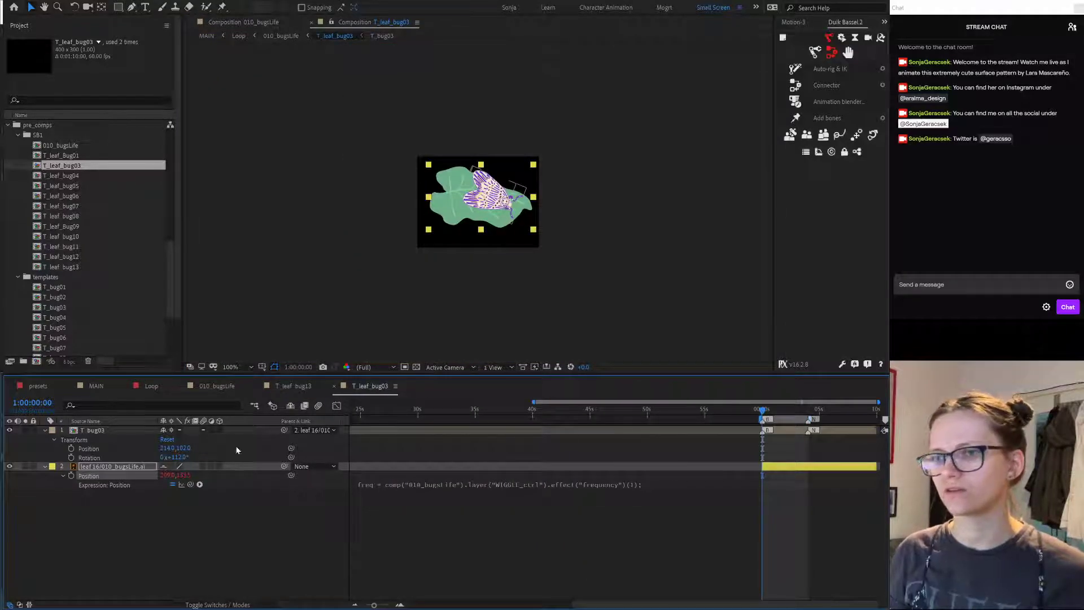
{"action": "left_click", "coordinate": [307, 387]}
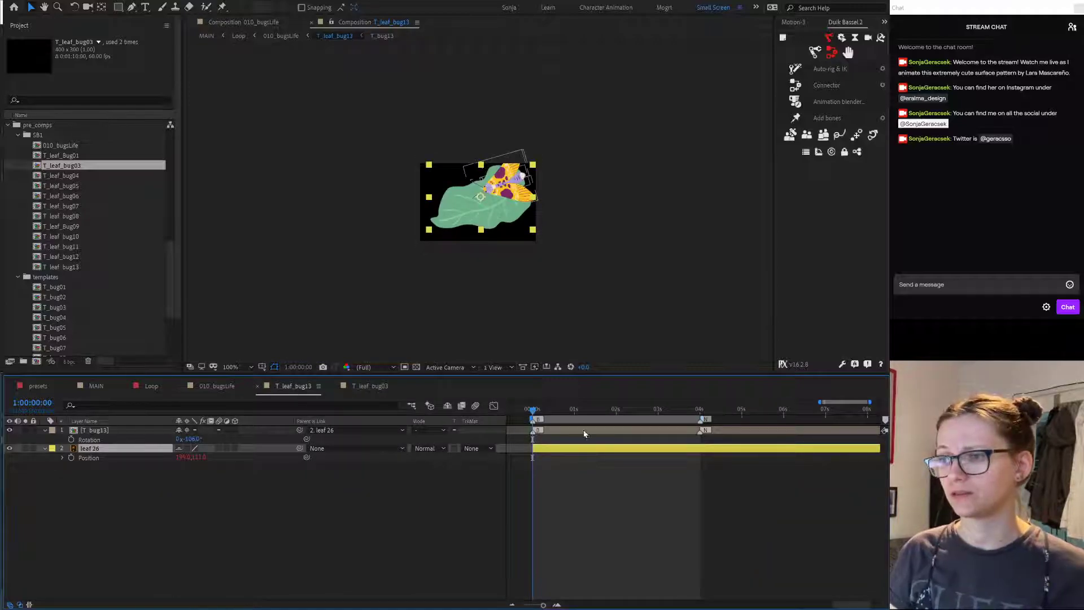
{"action": "double_click", "coordinate": [584, 433]}
{"action": "left_click_drag", "start_coordinate": [704, 437], "coordinate": [789, 470]}
{"action": "key", "text": "alt+shift+Left"}
{"action": "key", "text": "alt+shift+Left"}
{"action": "key", "text": "alt+shift+Left"}
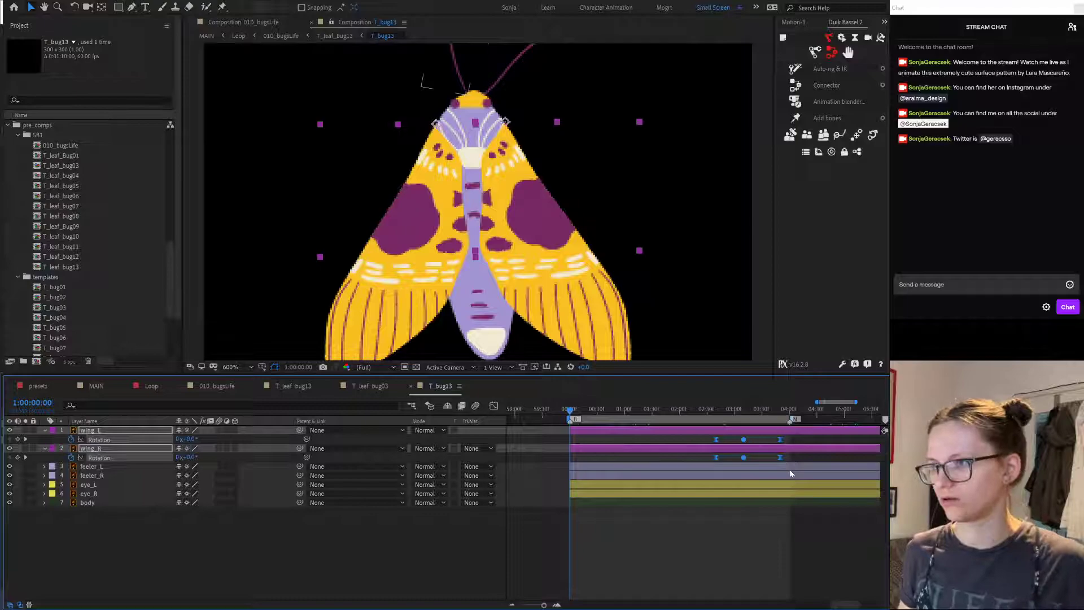
Step: Play the Loop composition to check the timing of the yellow moth's wings against the other bugs
{"action": "left_click", "coordinate": [151, 386]}
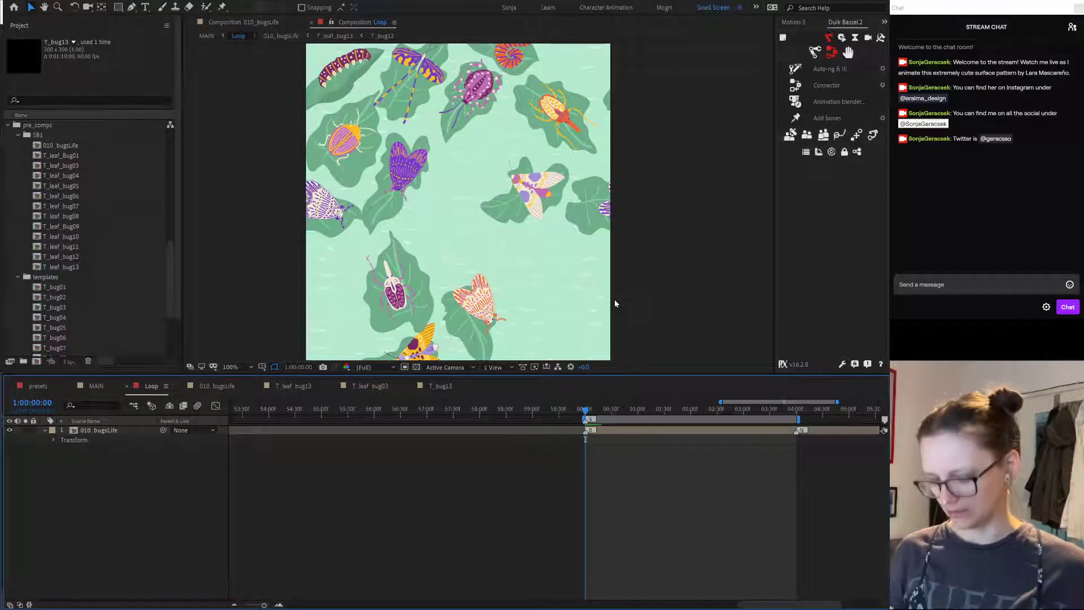
{"action": "left_click", "coordinate": [593, 241]}
{"action": "key", "text": "space"}
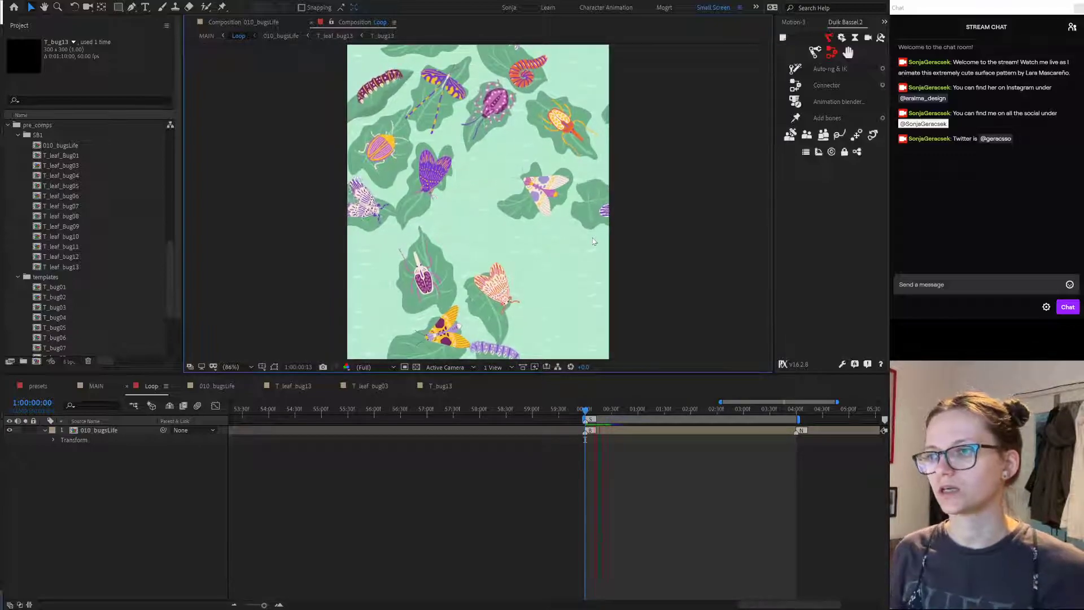
{"action": "key", "text": "space"}
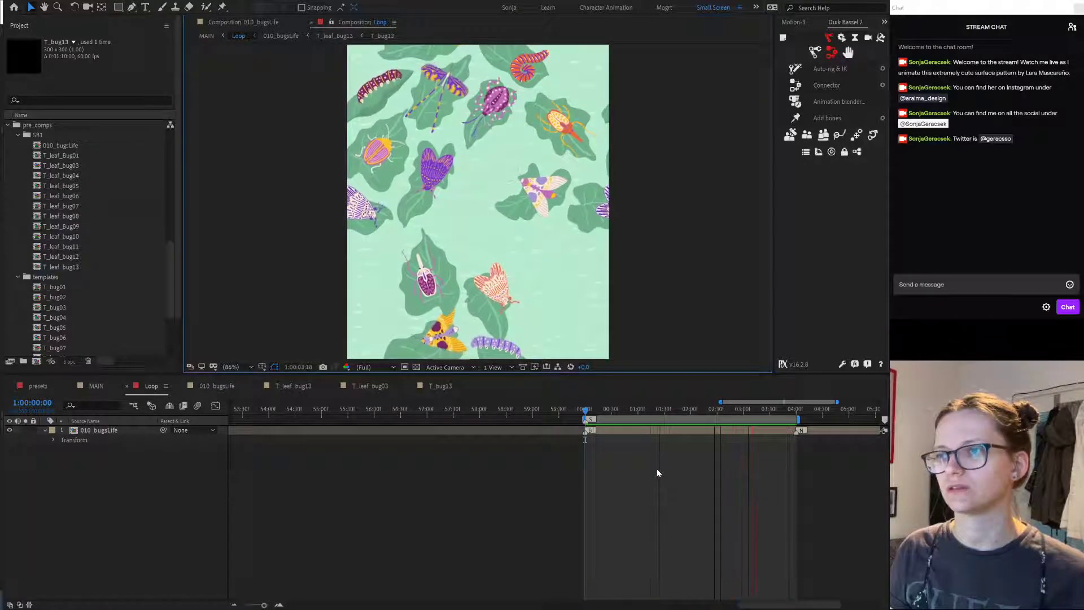
Step: Return to T_bug13 through T_leaf_bug13 and move the selected wing Rotation keyframes another 20 frames earlier
{"action": "left_click", "coordinate": [370, 386]}
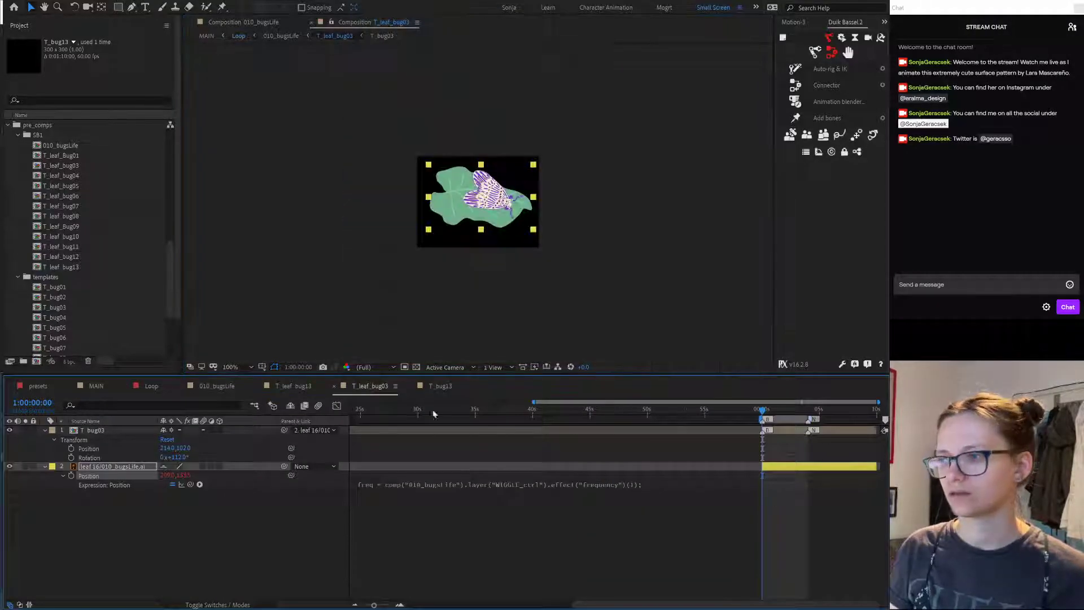
{"action": "left_click", "coordinate": [305, 386]}
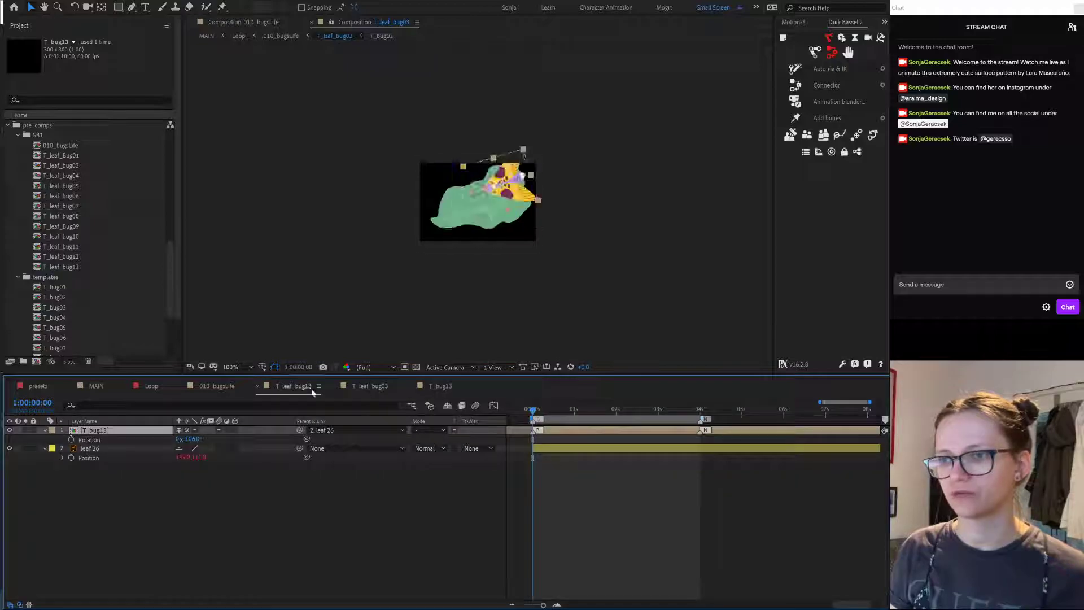
{"action": "double_click", "coordinate": [598, 434]}
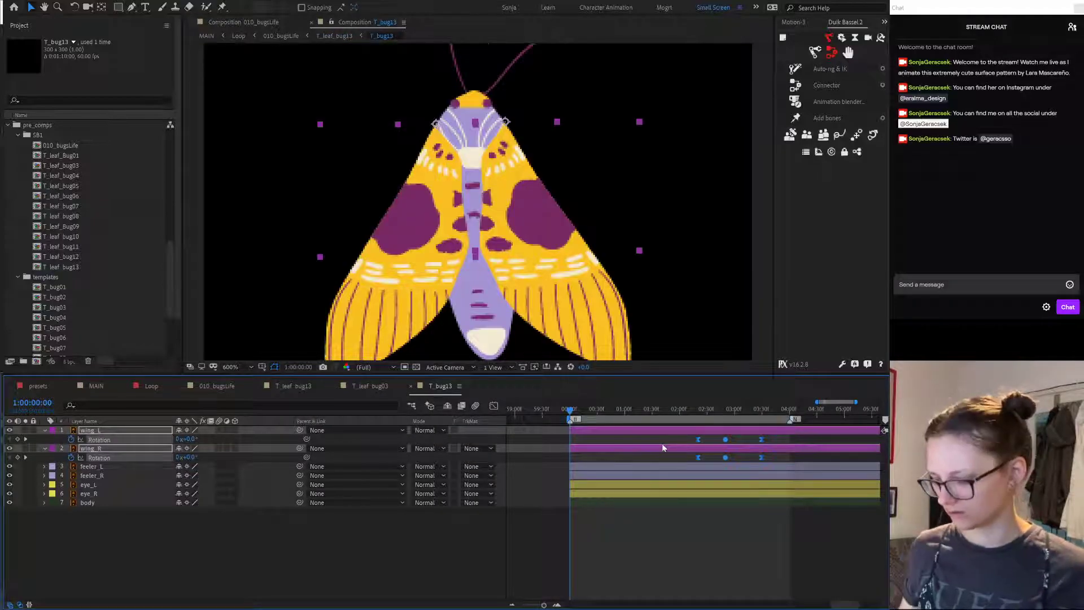
{"action": "key", "text": "shift+Page_Up"}
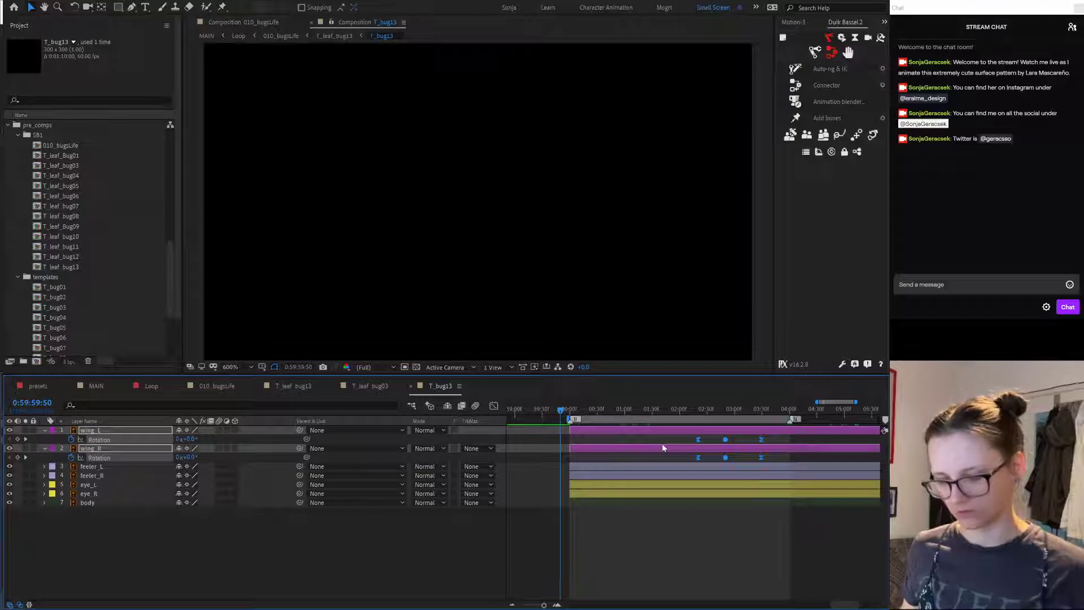
{"action": "key", "text": "alt+shift+Left"}
{"action": "key", "text": "alt+shift+Left"}
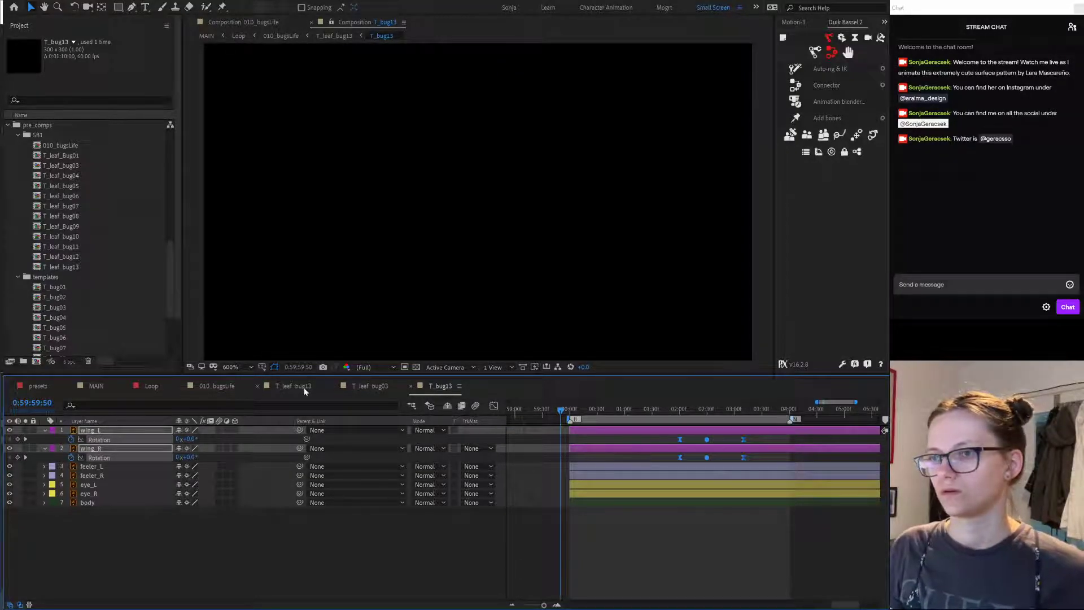
Step: Replay the Loop composition at Half resolution to review the combined bug movements with the retimed moth wings
{"action": "left_click", "coordinate": [211, 386]}
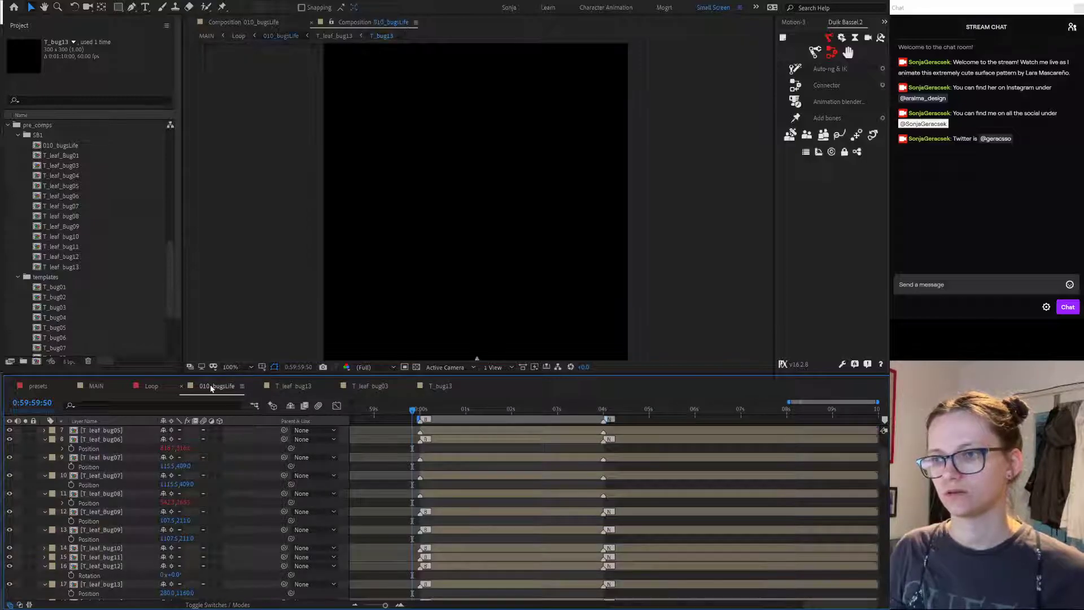
{"action": "left_click", "coordinate": [151, 386]}
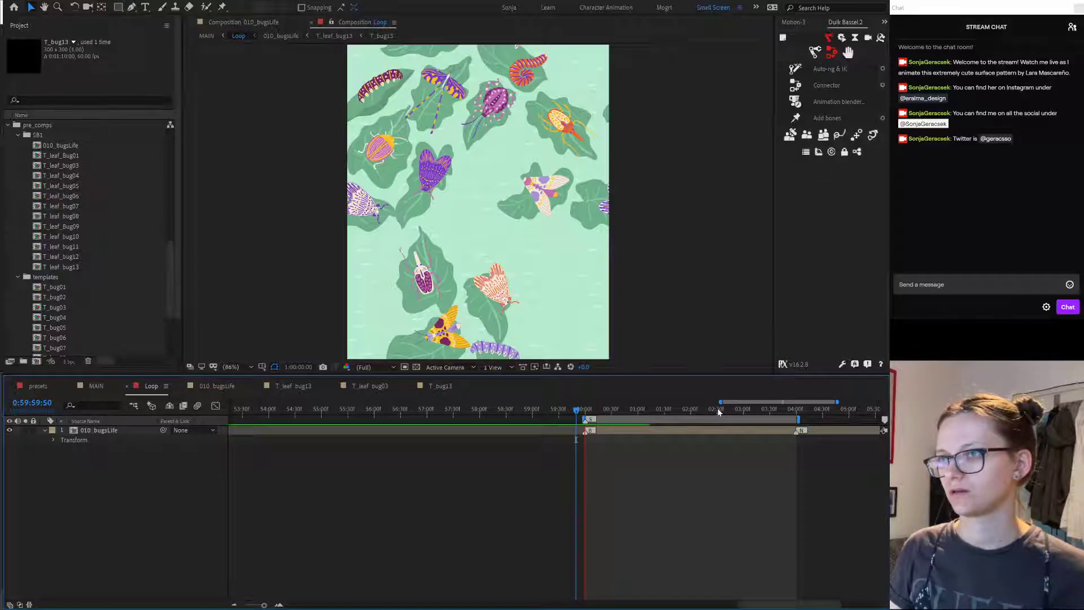
{"action": "key", "text": "space"}
{"action": "left_click", "coordinate": [618, 518]}
{"action": "key", "text": "space"}
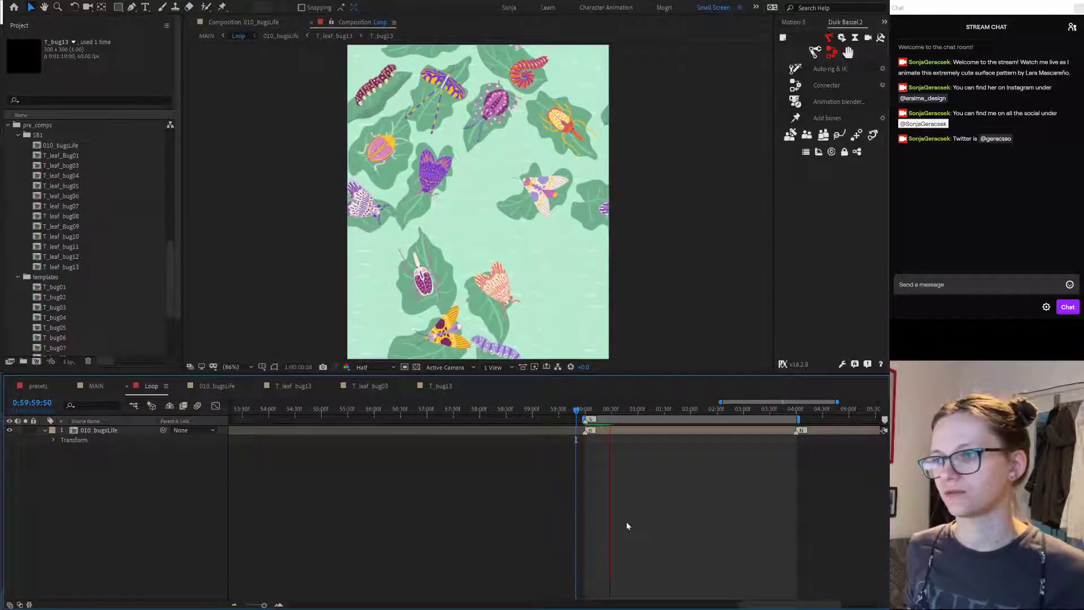
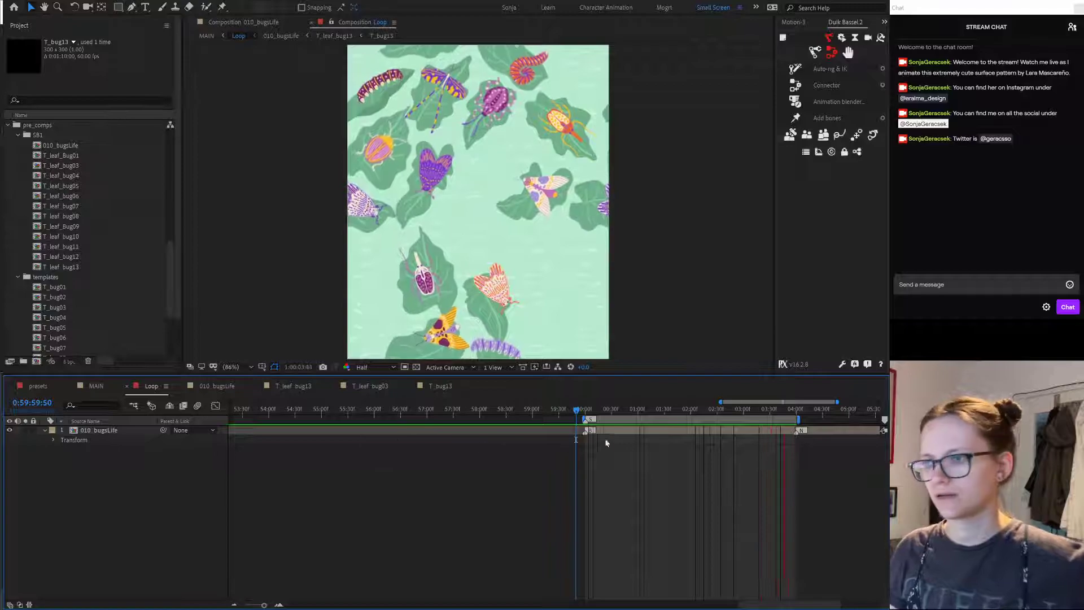
Step: Open the purple caterpillar's T_bug09 composition through 010_bugsLife and T_leaf_Bug09, reveal its keyframed properties, and hide the shy layers
{"action": "double_click", "coordinate": [617, 430]}
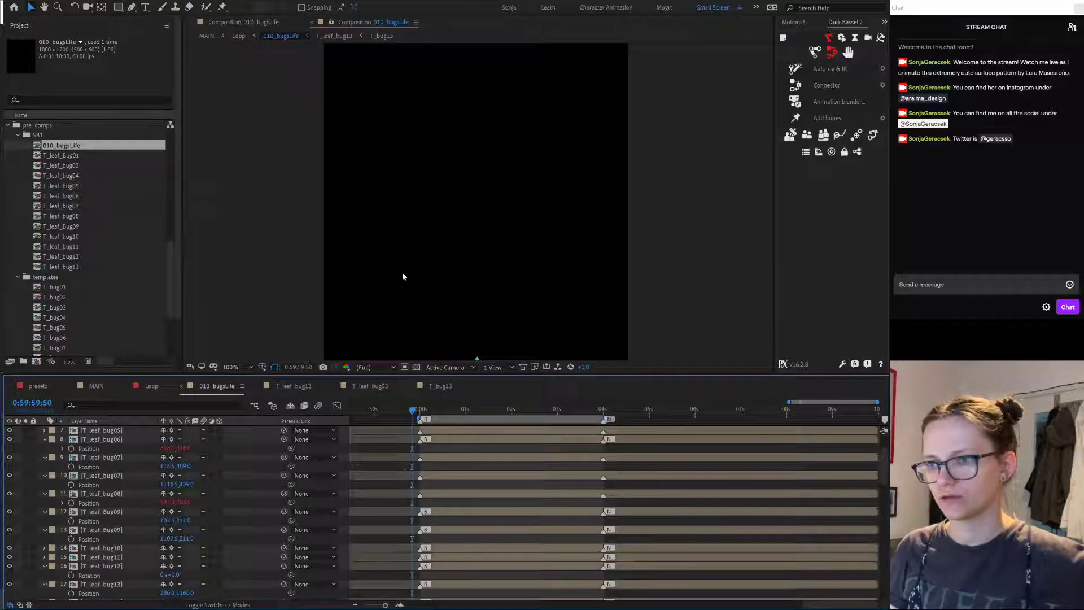
{"action": "left_click", "coordinate": [438, 411]}
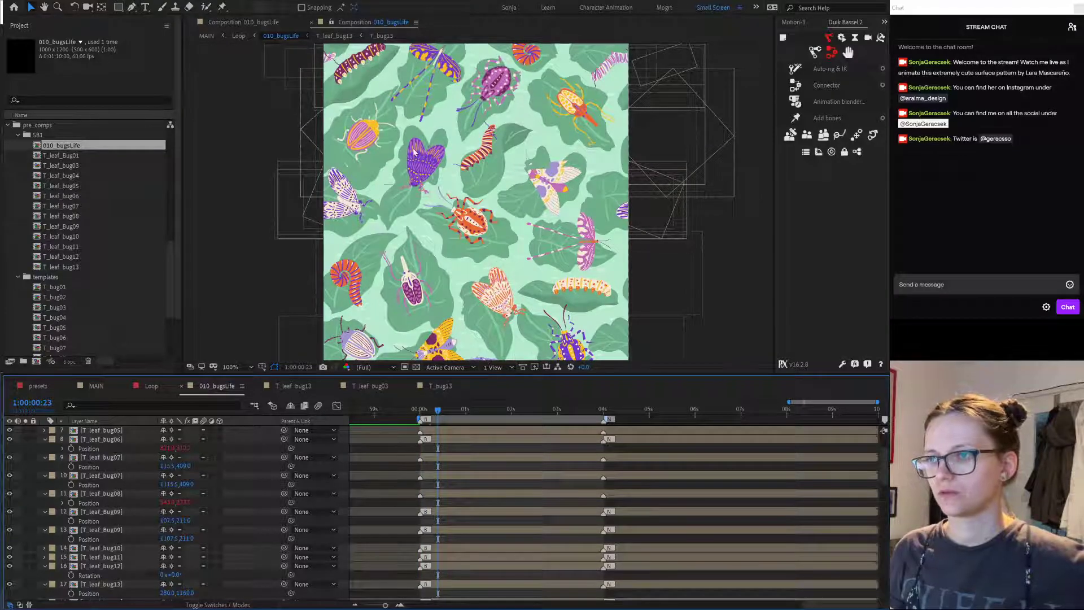
{"action": "left_click", "coordinate": [355, 71]}
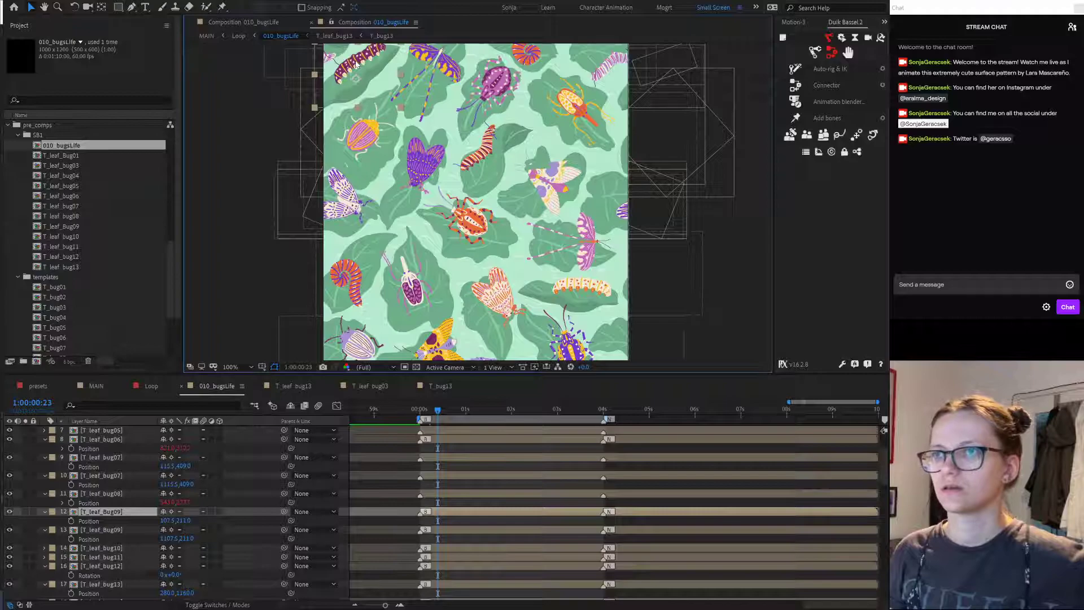
{"action": "double_click", "coordinate": [355, 65]}
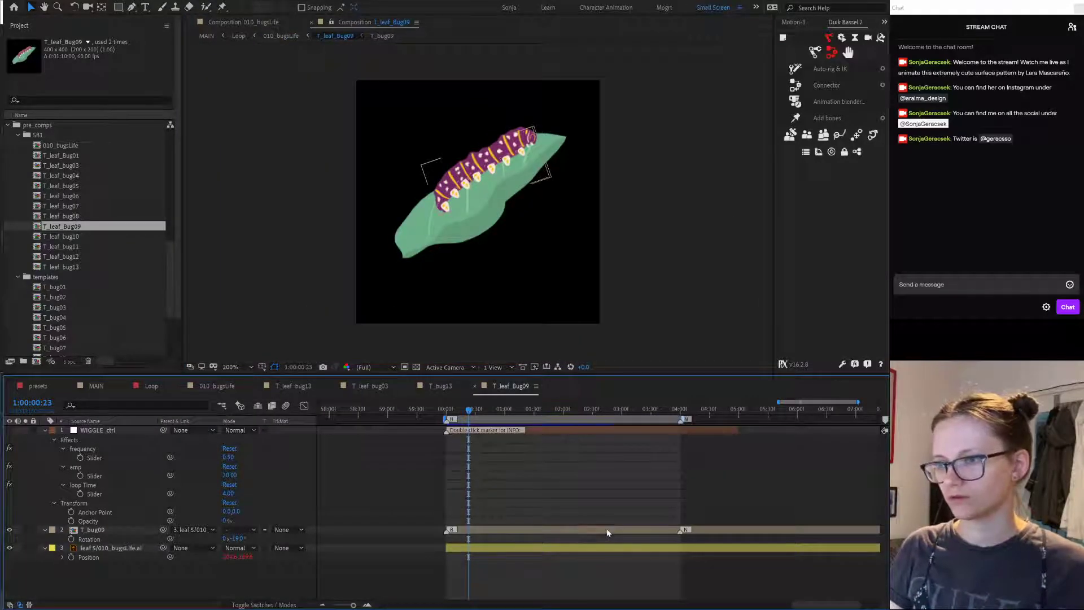
{"action": "double_click", "coordinate": [606, 530]}
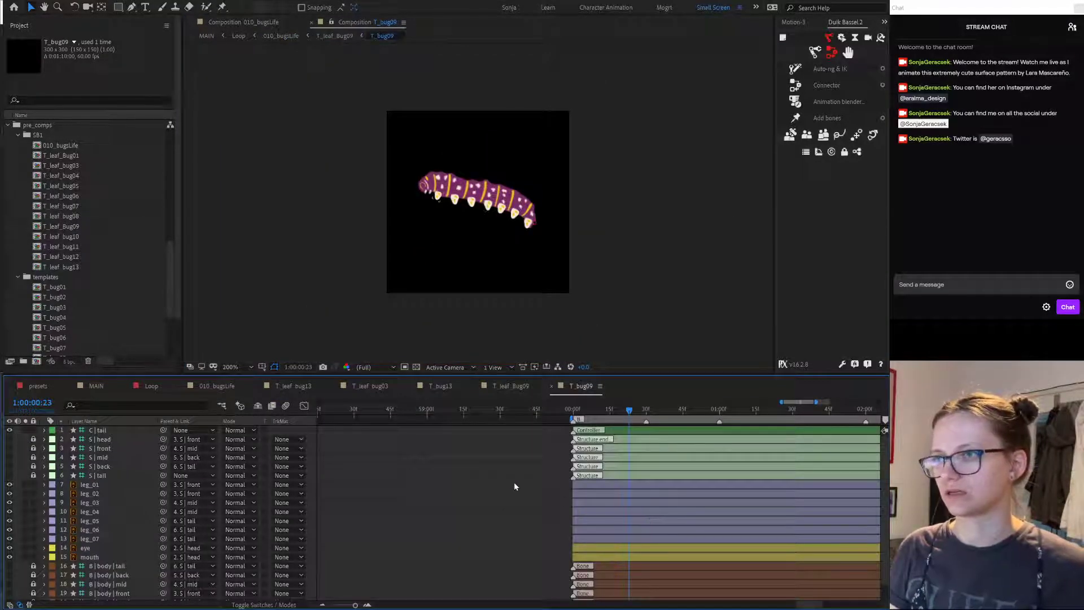
{"action": "scroll", "coordinate": [510, 480], "scroll_direction": "down", "scroll_amount": 2}
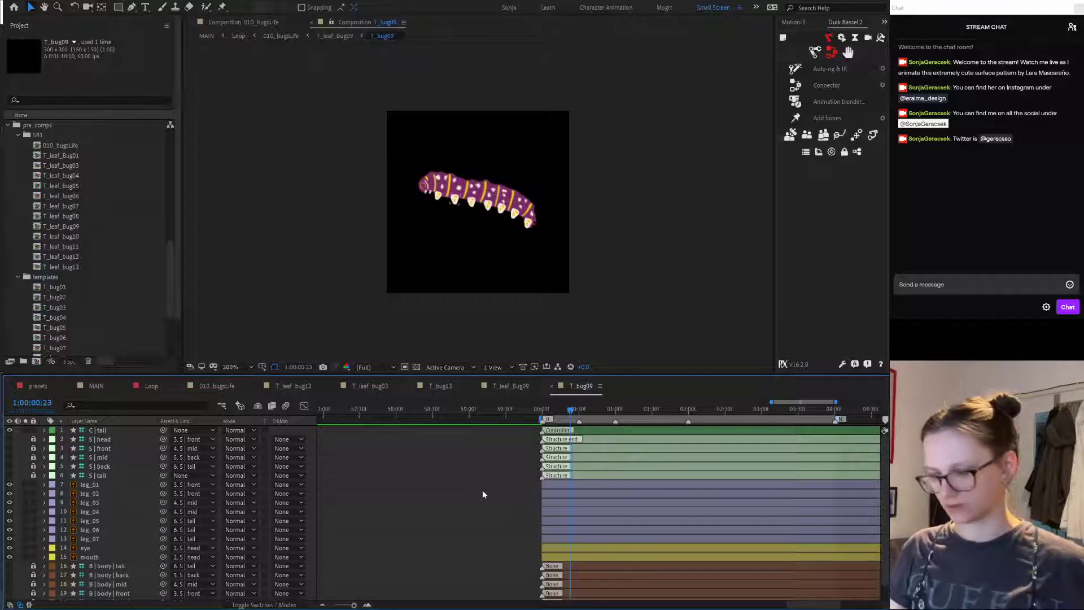
{"action": "key", "text": "u"}
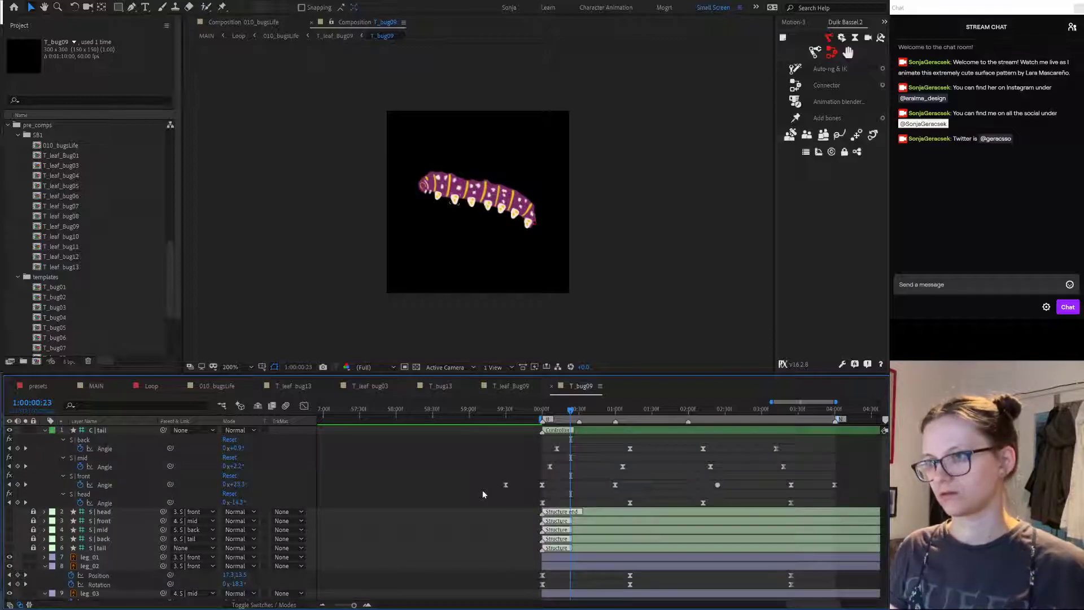
{"action": "left_click", "coordinate": [258, 406]}
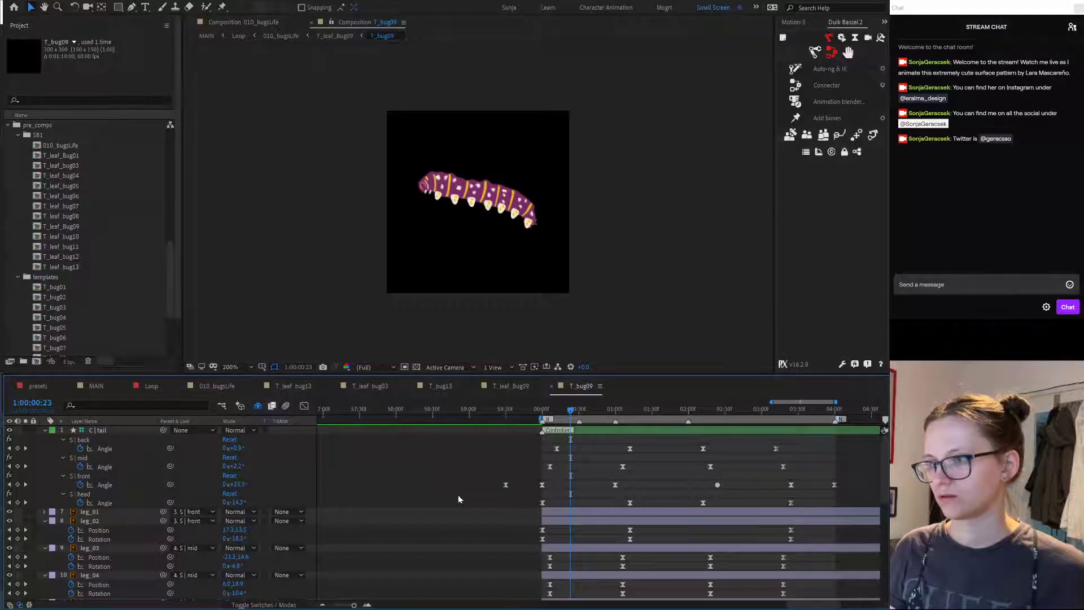
Step: Examine the body and leg keyframes in T_bug09 by scrubbing and playing the caterpillar animation
{"action": "scroll", "coordinate": [458, 495], "scroll_direction": "down", "scroll_amount": 4}
{"action": "scroll", "coordinate": [459, 494], "scroll_direction": "up", "scroll_amount": 4}
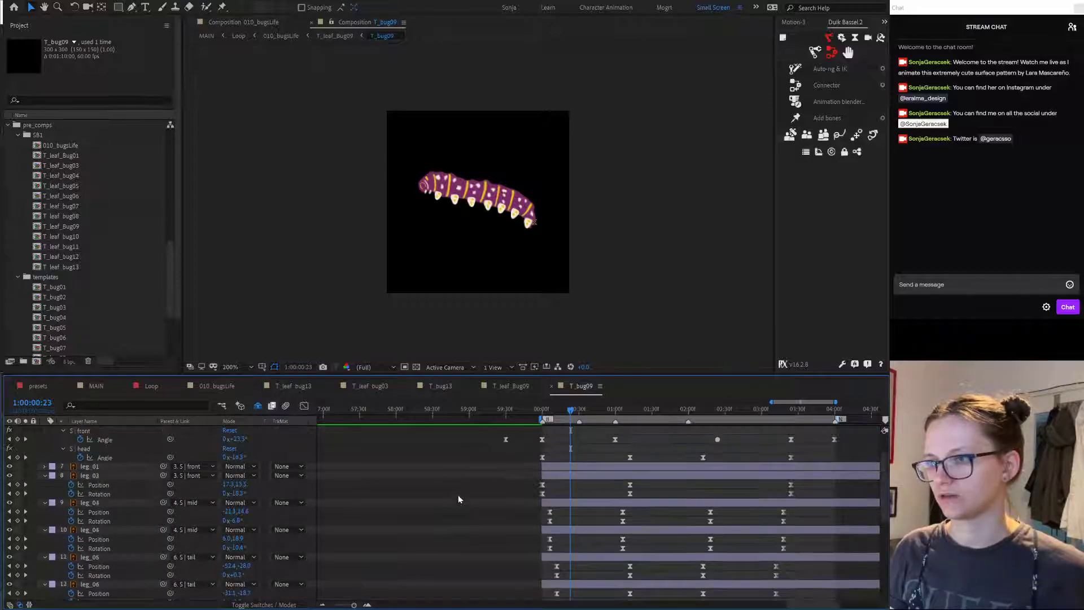
{"action": "left_click_drag", "start_coordinate": [548, 411], "coordinate": [802, 417]}
{"action": "key", "text": "space"}
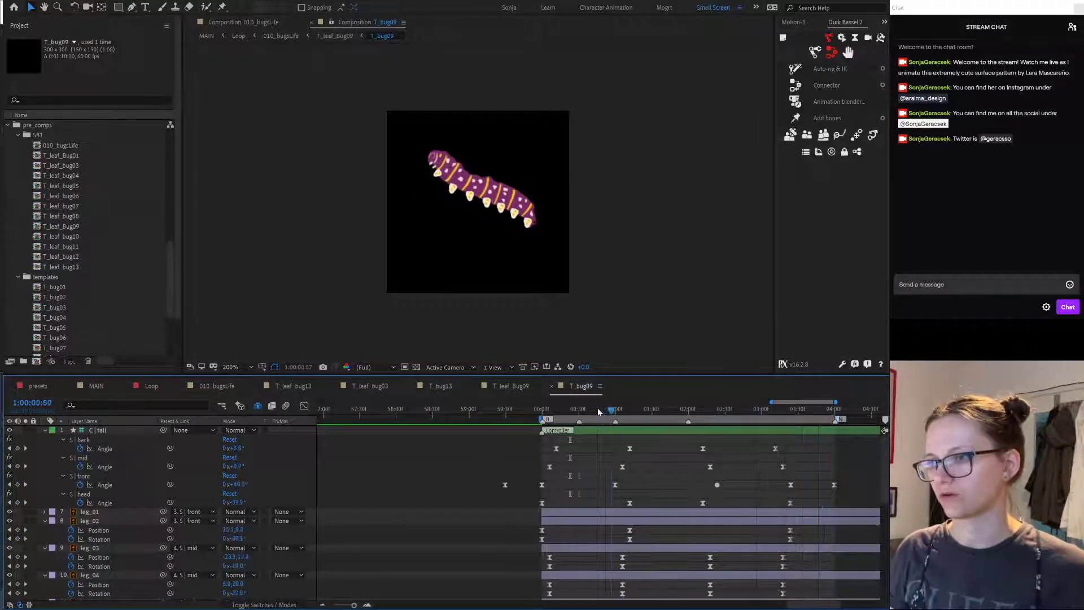
{"action": "left_click", "coordinate": [773, 414]}
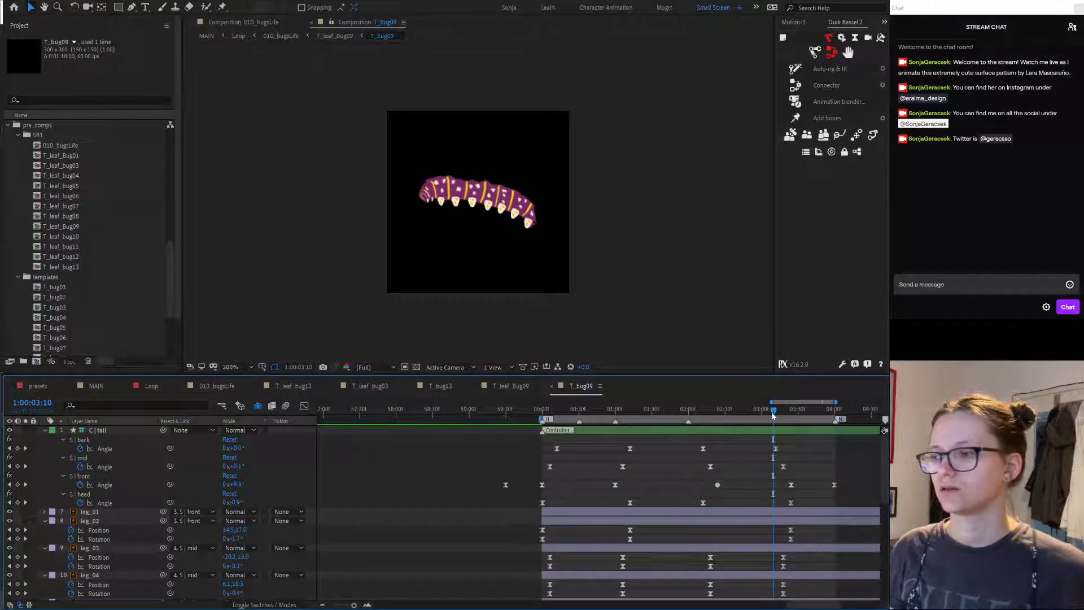
Step: In 010_bugsLife, return to 1:00:00:00 and enable Time Remap on the T_leaf_Bug09 layer at the upper left of the pattern
{"action": "left_click", "coordinate": [219, 388]}
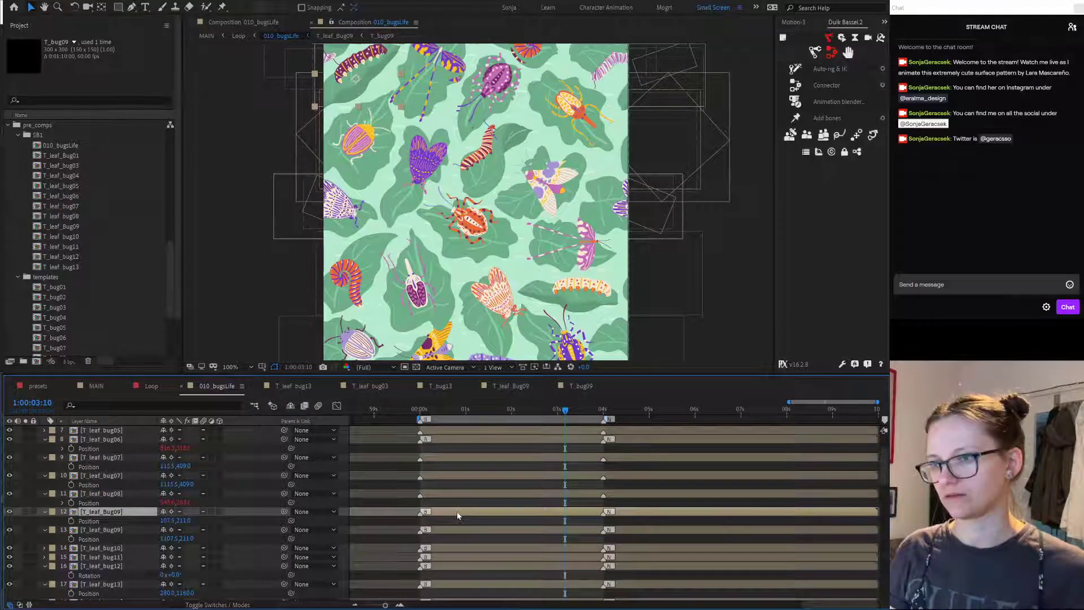
{"action": "left_click", "coordinate": [421, 411]}
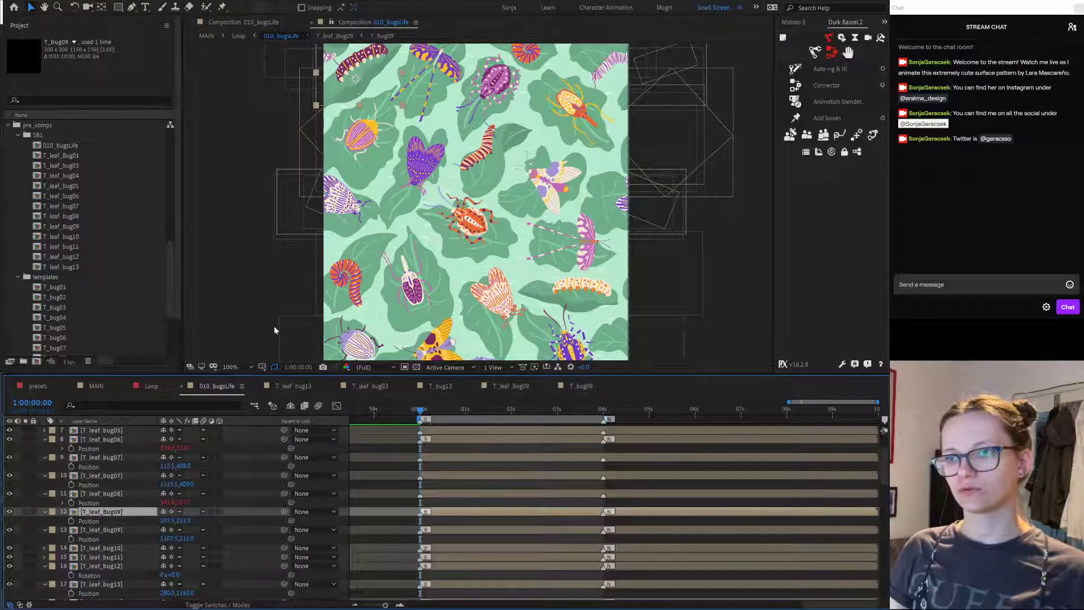
{"action": "key", "text": "ctrl+alt+t"}
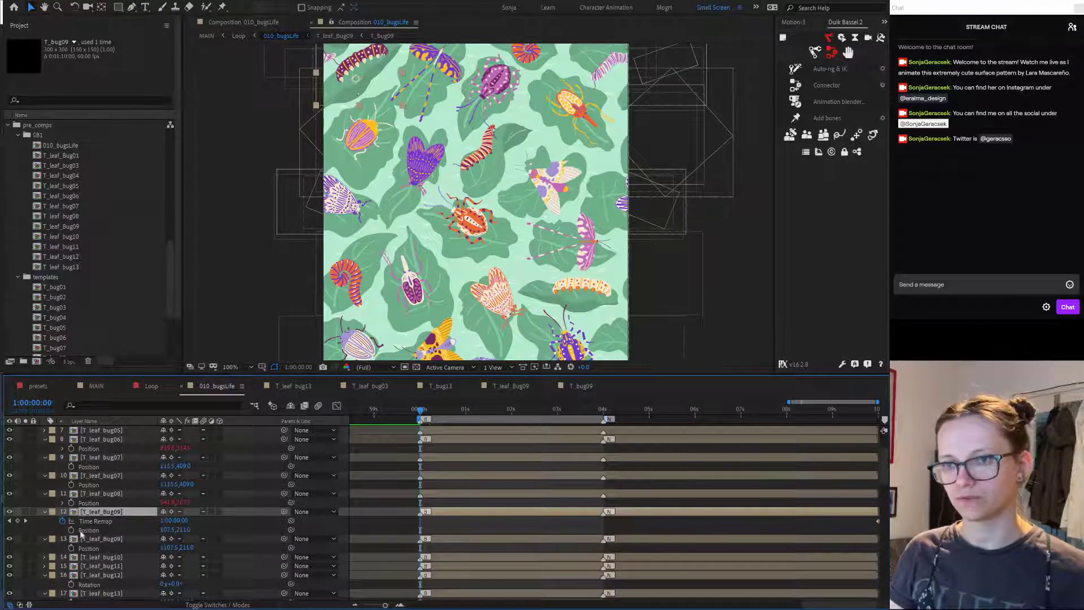
{"action": "key", "text": "minus"}
{"action": "key", "text": "minus"}
{"action": "key", "text": "minus"}
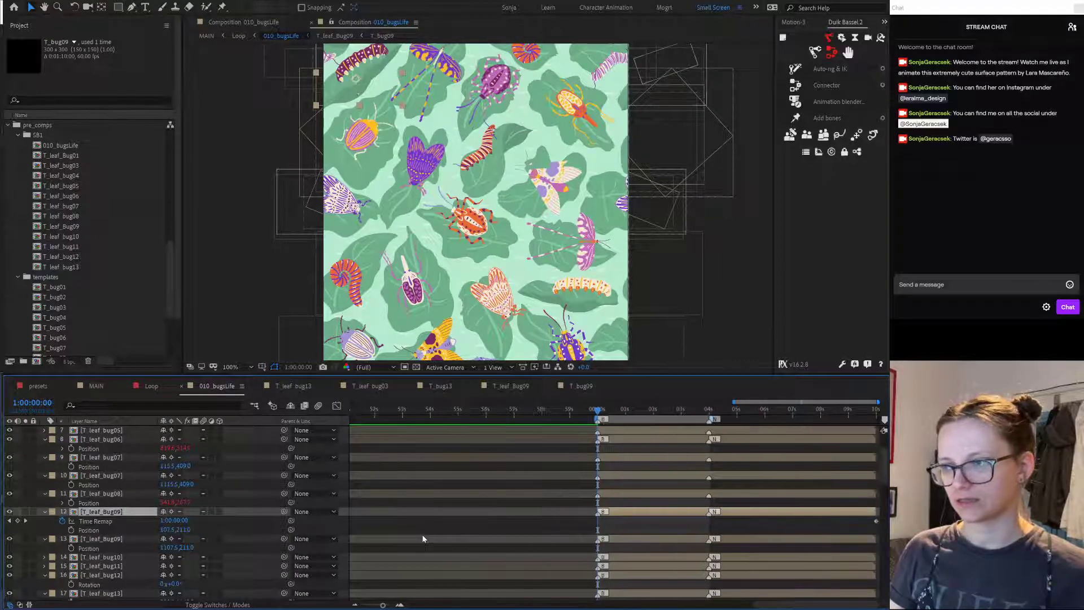
Step: Keyframe the upper-left T_leaf_Bug09 layer's Time Remap at 1:00:00:00 and 1:00:04:00, and remove its original first and last keyframes
{"action": "left_click", "coordinate": [18, 520]}
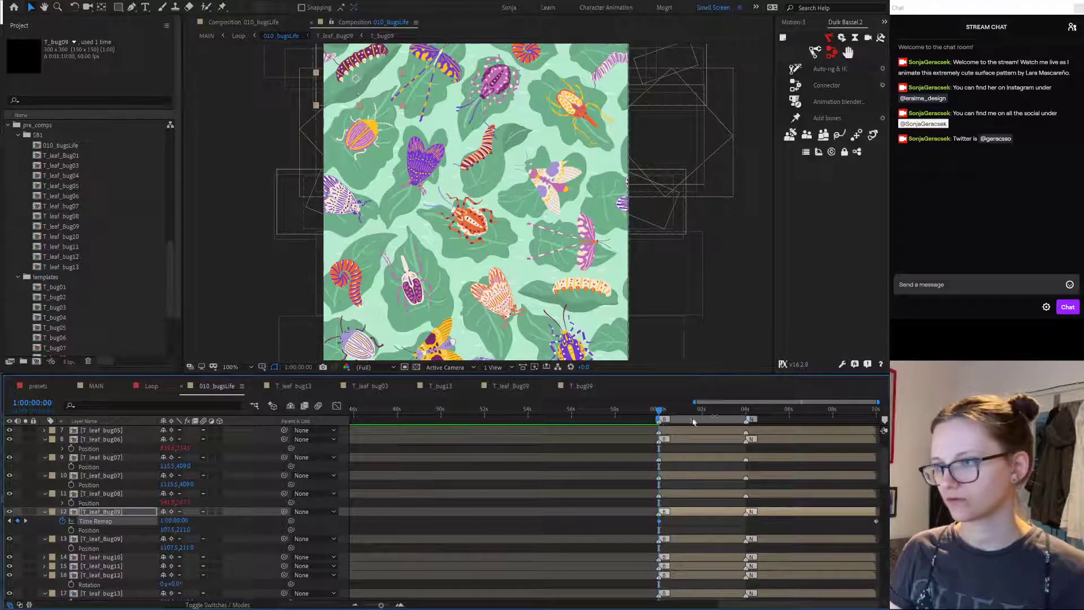
{"action": "left_click_drag", "start_coordinate": [730, 412], "coordinate": [751, 416]}
{"action": "left_click", "coordinate": [17, 520]}
{"action": "left_click", "coordinate": [24, 520]}
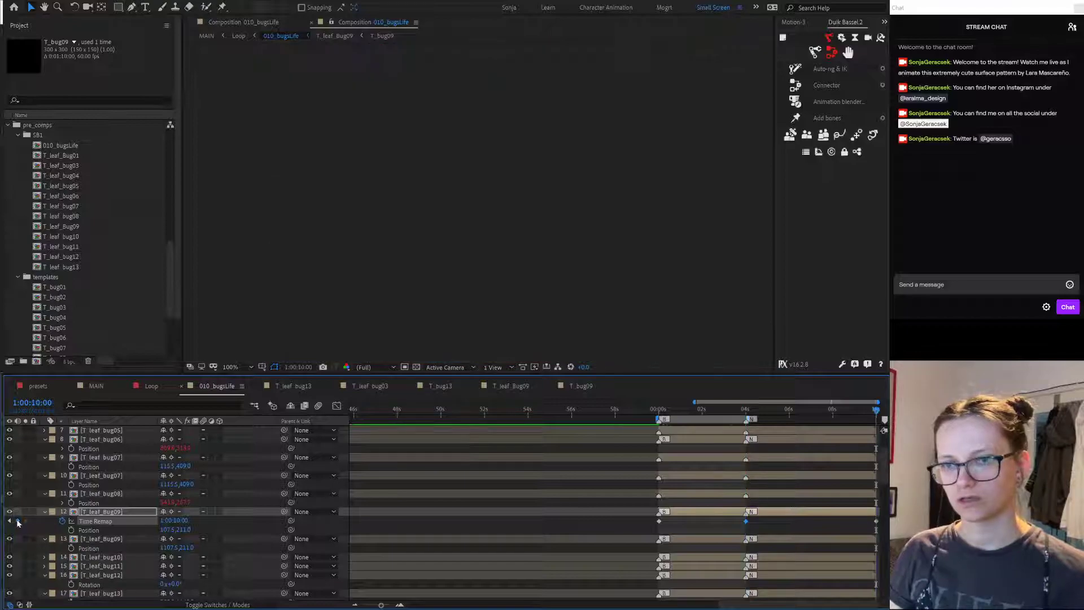
{"action": "left_click", "coordinate": [10, 522]}
{"action": "left_click", "coordinate": [10, 522]}
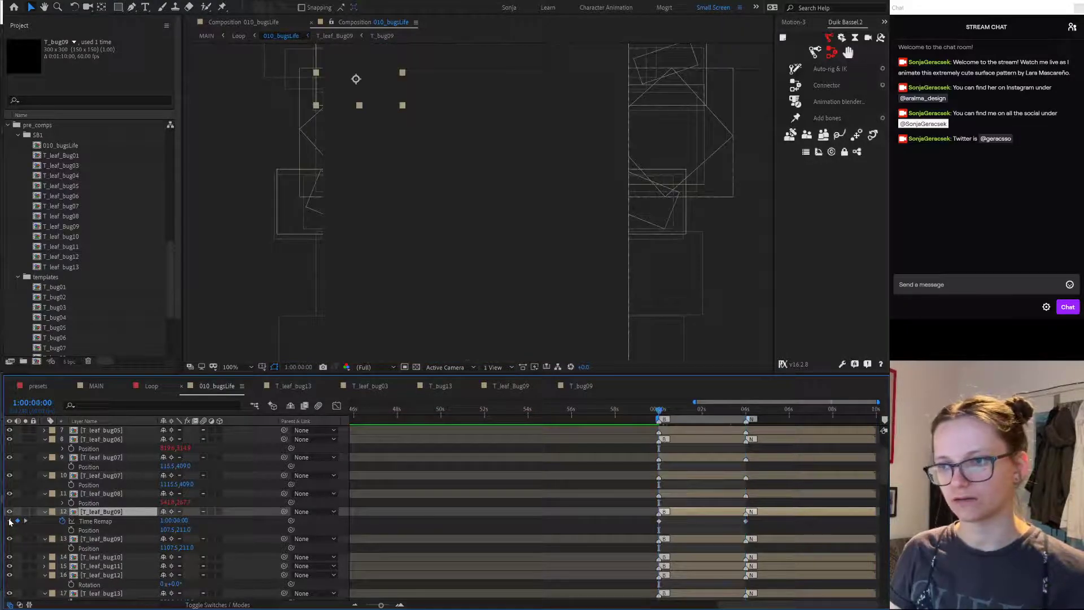
{"action": "left_click", "coordinate": [9, 521]}
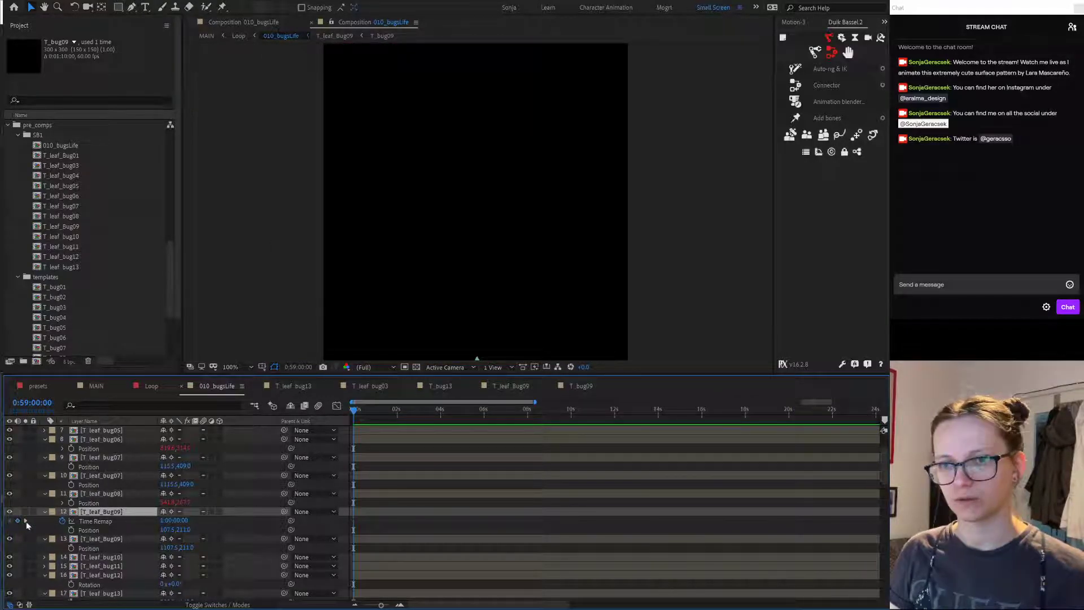
{"action": "left_click", "coordinate": [26, 521]}
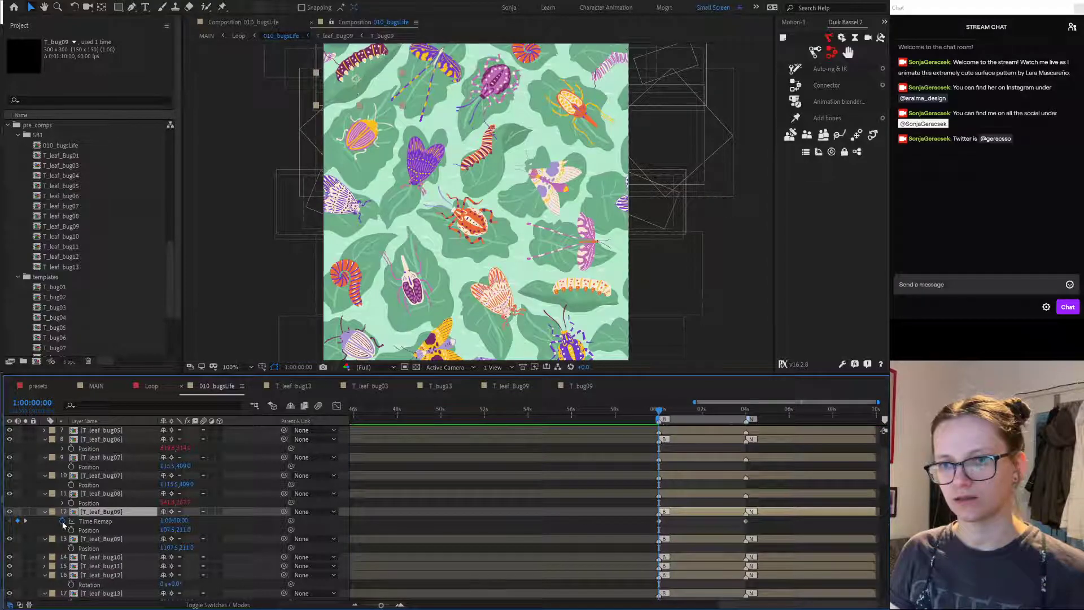
Step: Add the expression loopOut() to the Time Remap property of the upper-left T_leaf_Bug09 layer
{"action": "left_click", "coordinate": [62, 520], "text": "alt"}
{"action": "key", "text": "BackSpace"}
{"action": "type", "text": "Loop"}
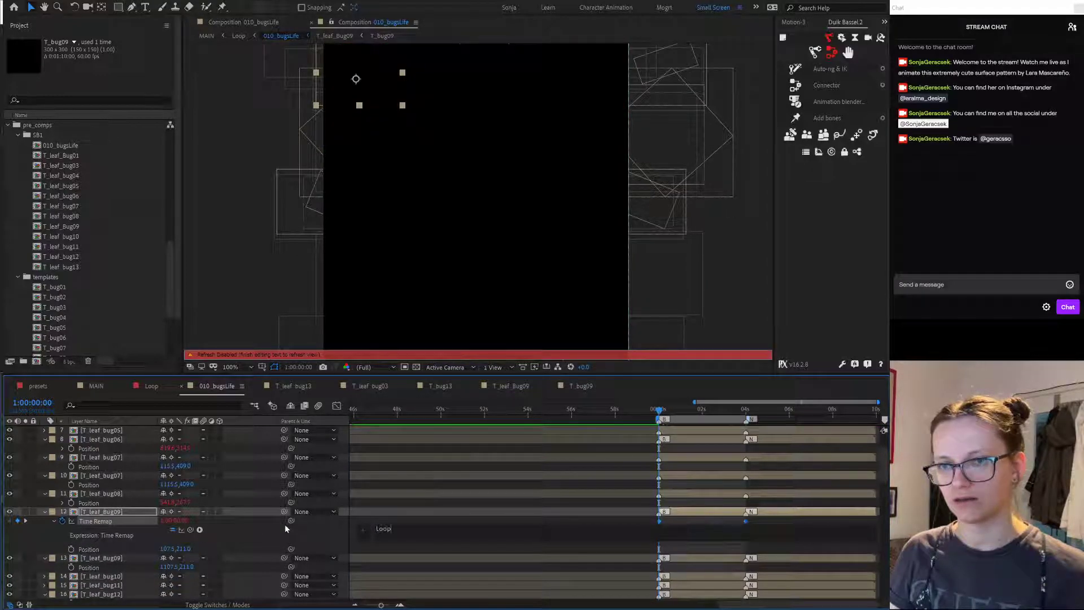
{"action": "type", "text": "Out()"}
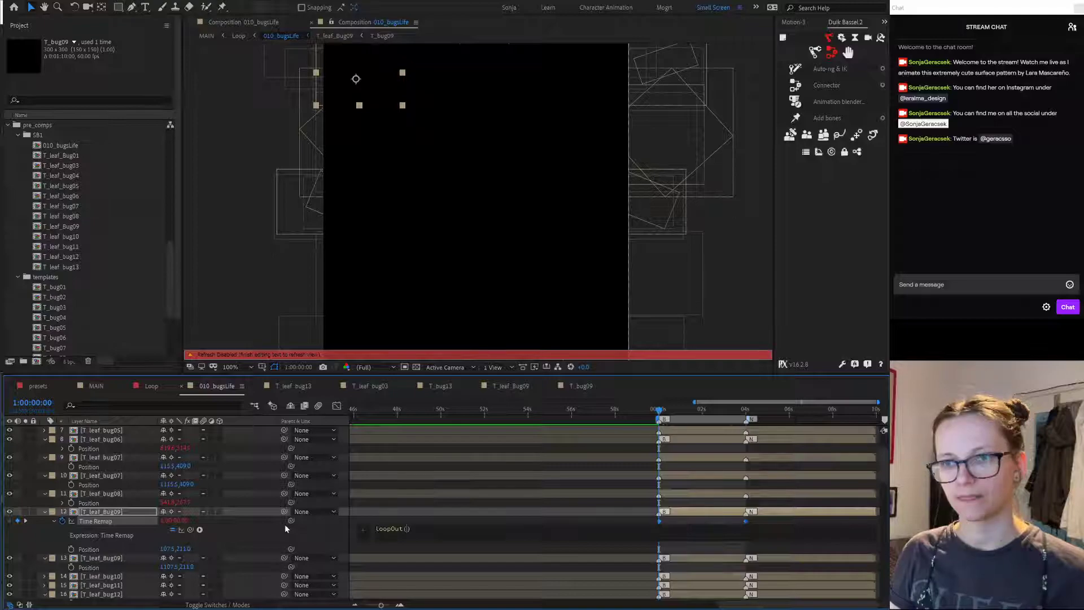
{"action": "left_click", "coordinate": [309, 532]}
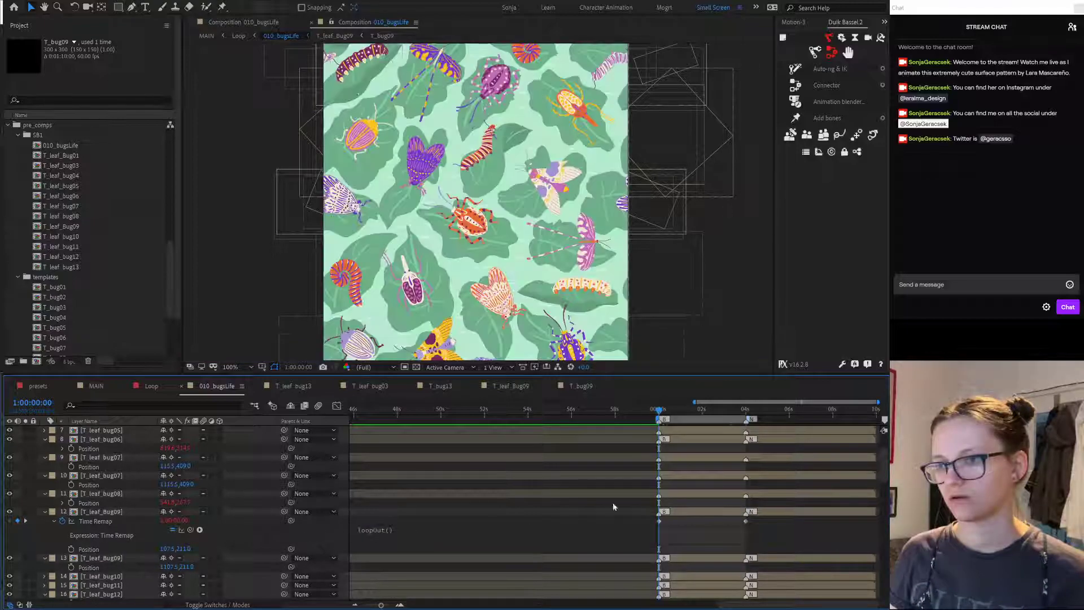
Step: Shift the looping T_leaf_Bug09 layer 60 frames earlier and extend its end to cover the rest of the timeline
{"action": "left_click", "coordinate": [789, 515]}
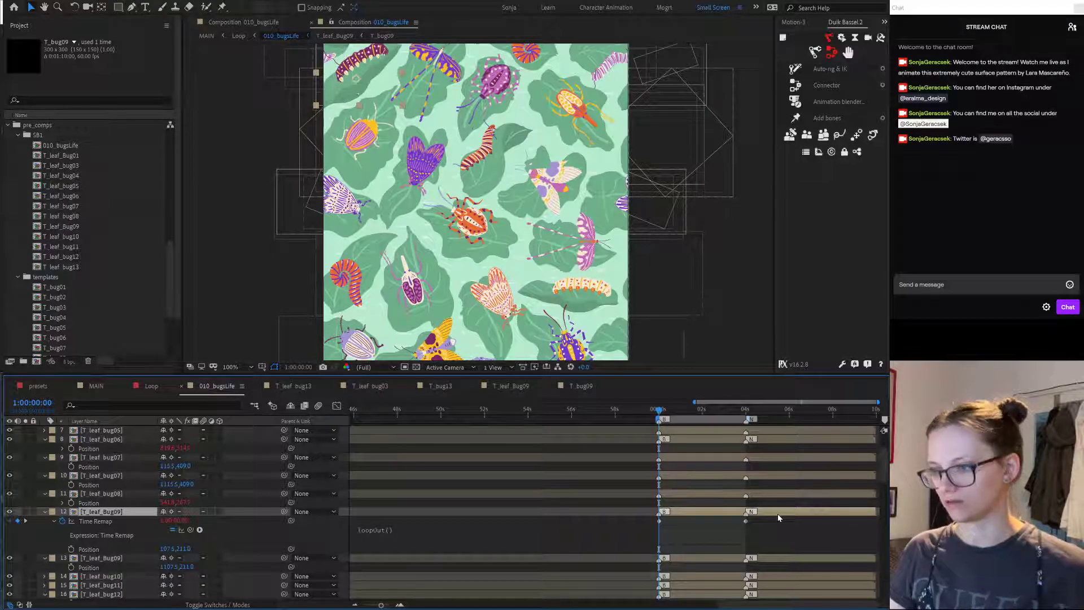
{"action": "key", "text": "alt+shift+Page_Up"}
{"action": "key", "text": "alt+shift+Page_Up"}
{"action": "key", "text": "alt+shift+Page_Up"}
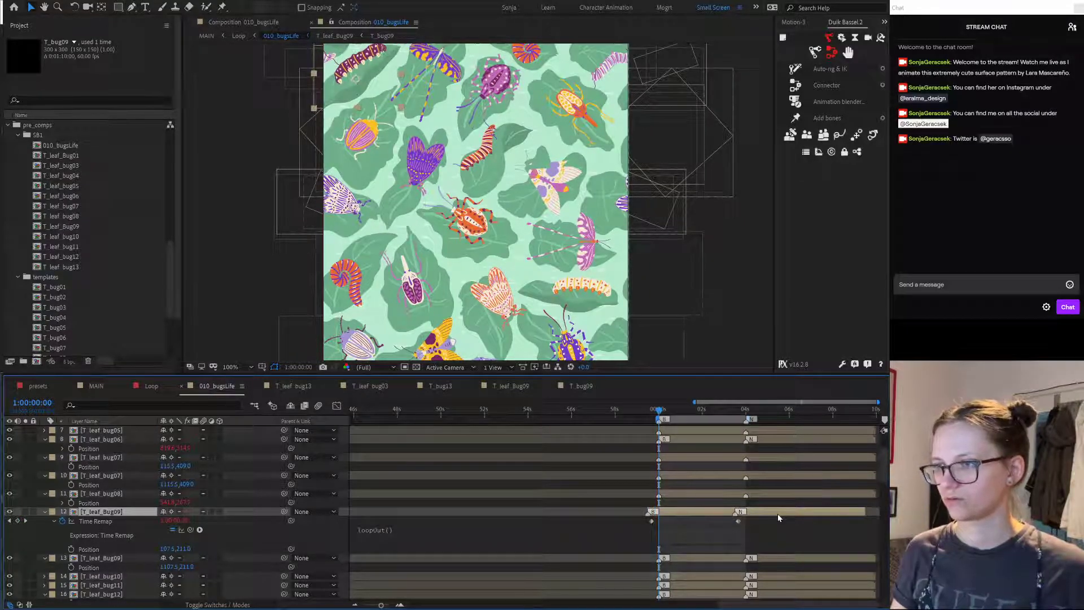
{"action": "key", "text": "alt+shift+Page_Up"}
{"action": "key", "text": "alt+shift+Page_Up"}
{"action": "key", "text": "alt+shift+Page_Up"}
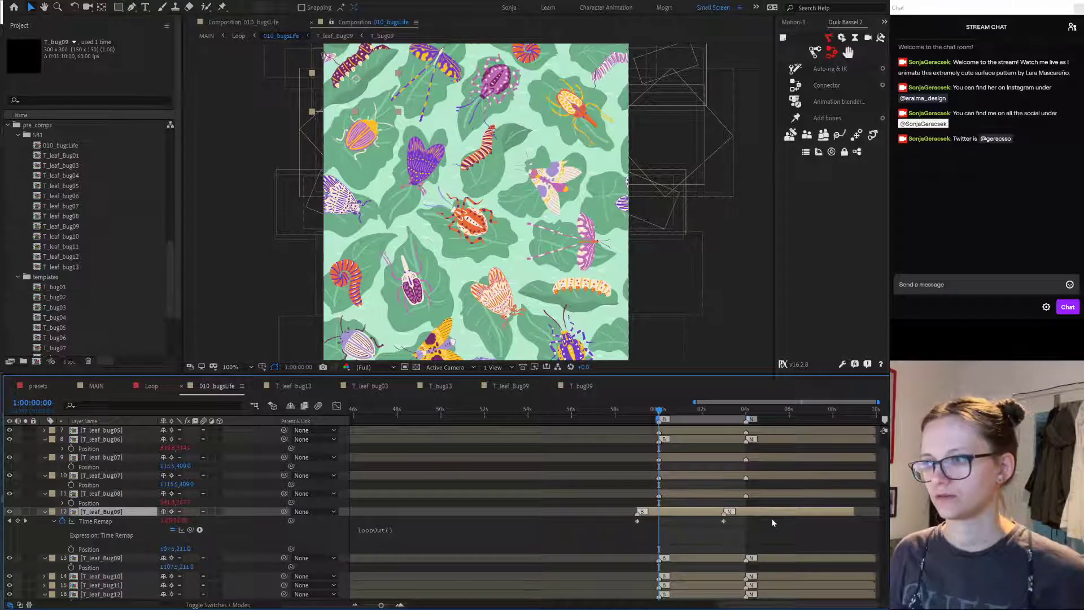
{"action": "left_click_drag", "start_coordinate": [876, 512], "coordinate": [878, 513]}
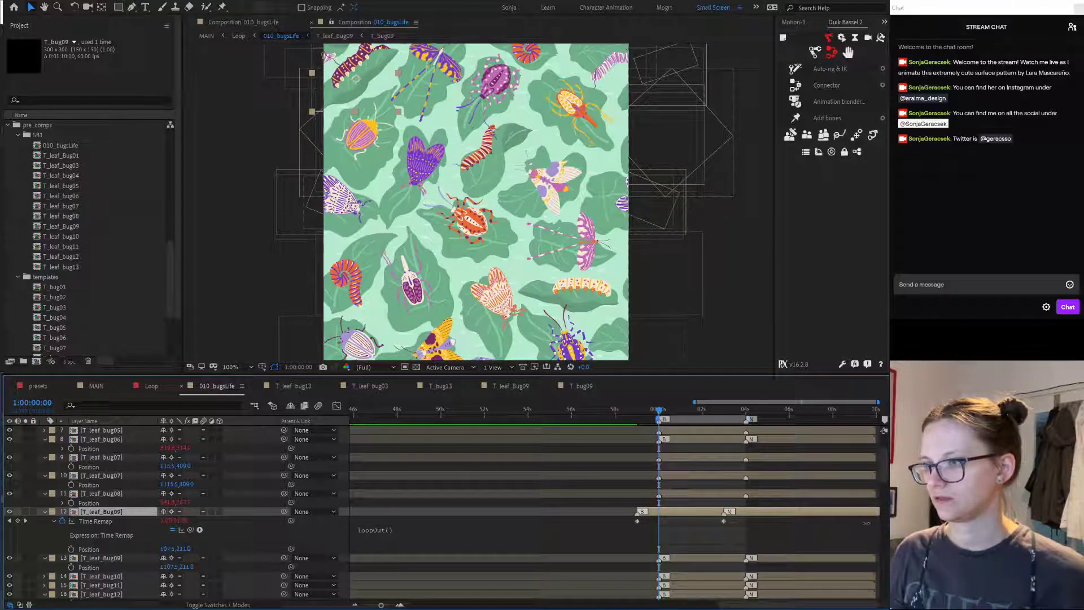
{"action": "left_click", "coordinate": [575, 521]}
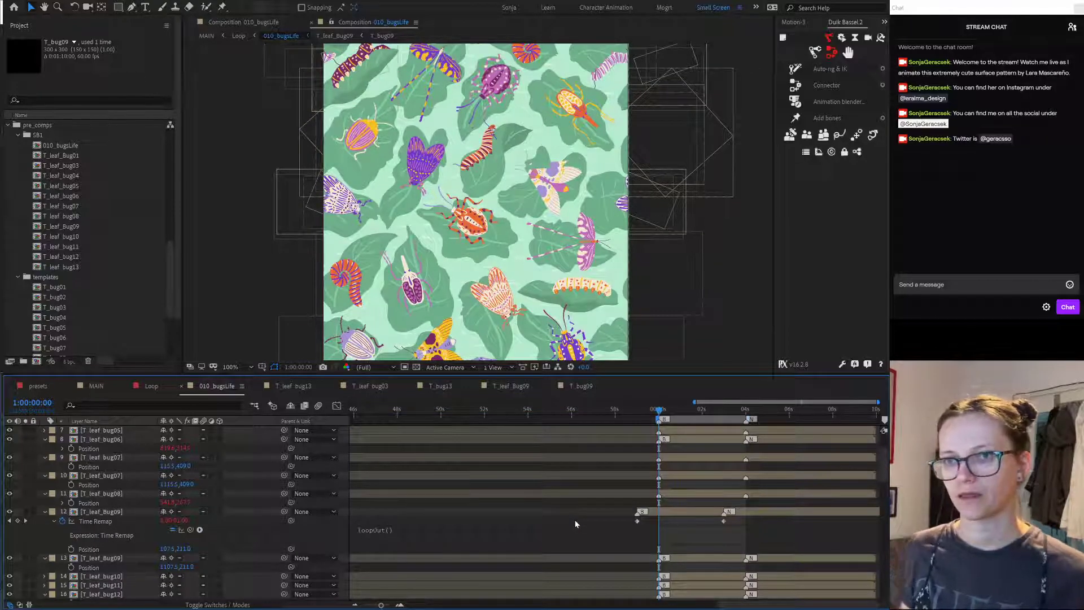
Step: Preview the offset caterpillar in 010_bugsLife with the whole pattern fitted in the viewer
{"action": "key", "text": "space"}
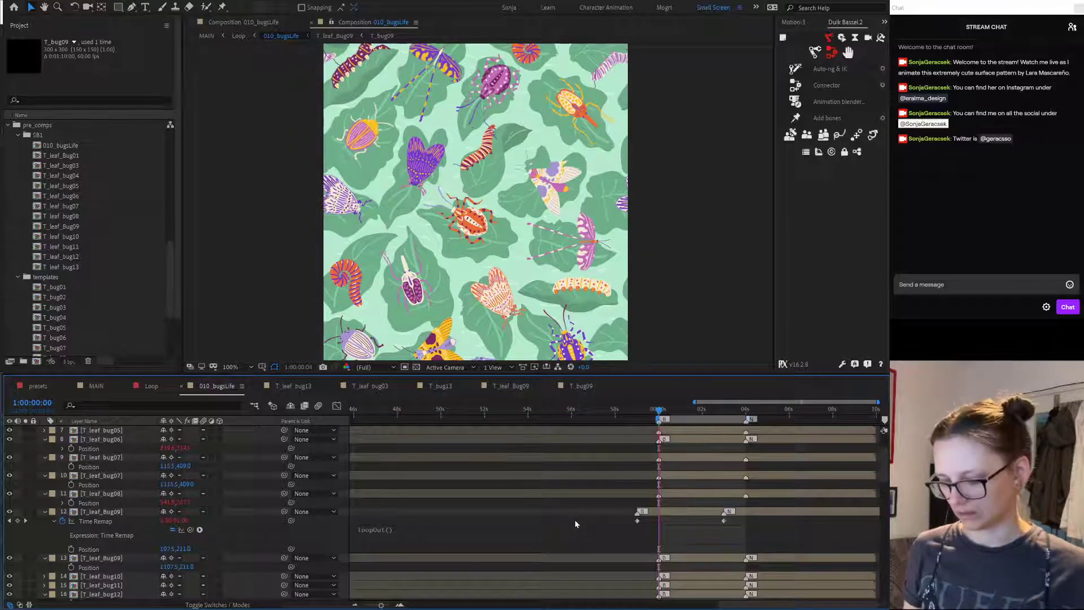
{"action": "key", "text": "shift+slash"}
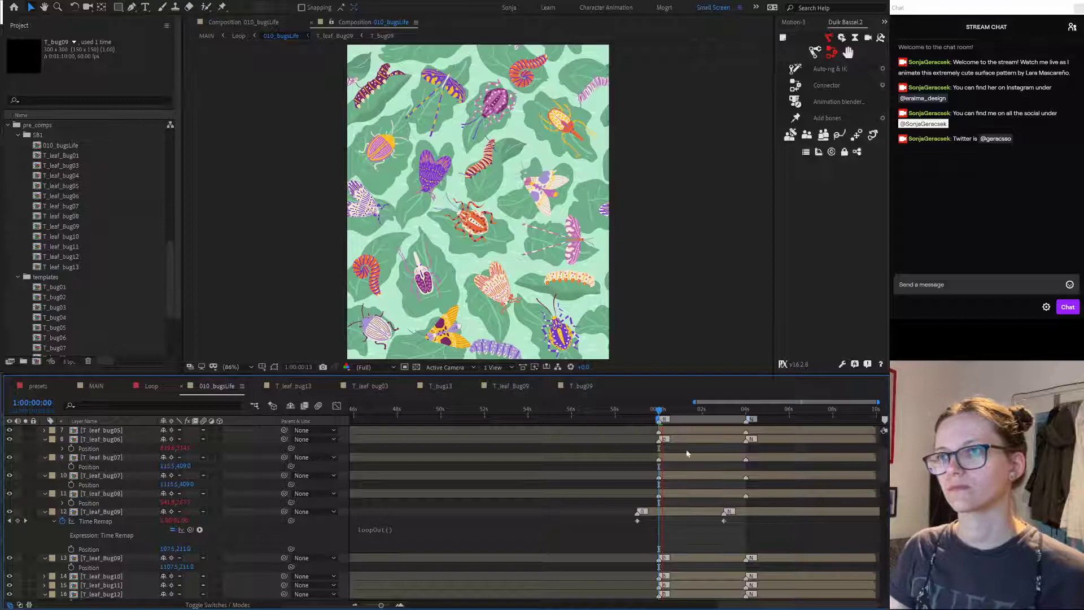
{"action": "key", "text": "space"}
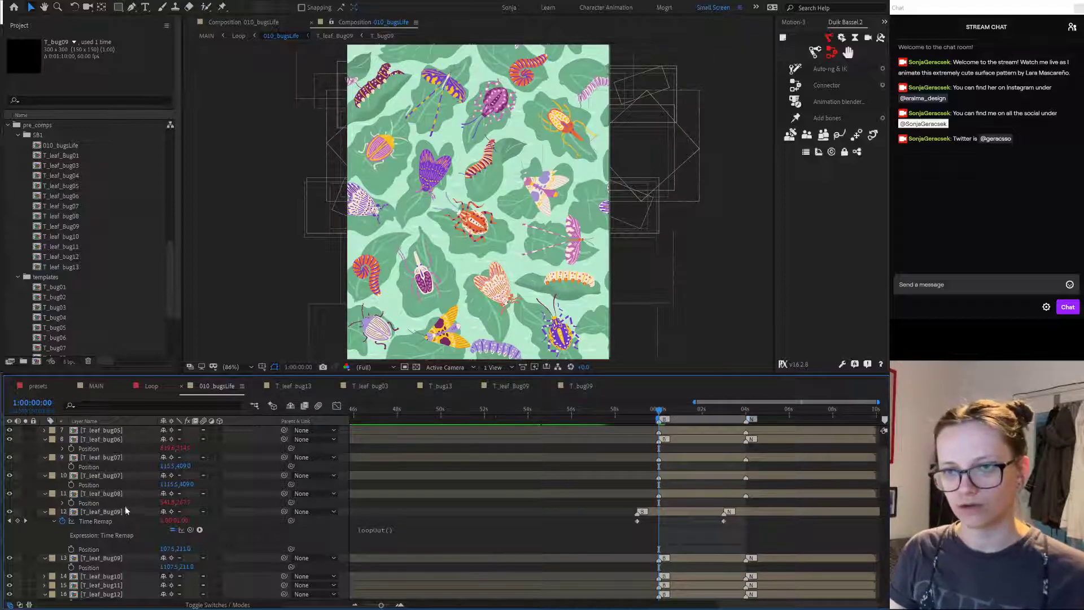
Step: Copy the looping Time Remap onto the second T_leaf_Bug09 layer, start that layer one second earlier, and extend its end
{"action": "left_click", "coordinate": [125, 509]}
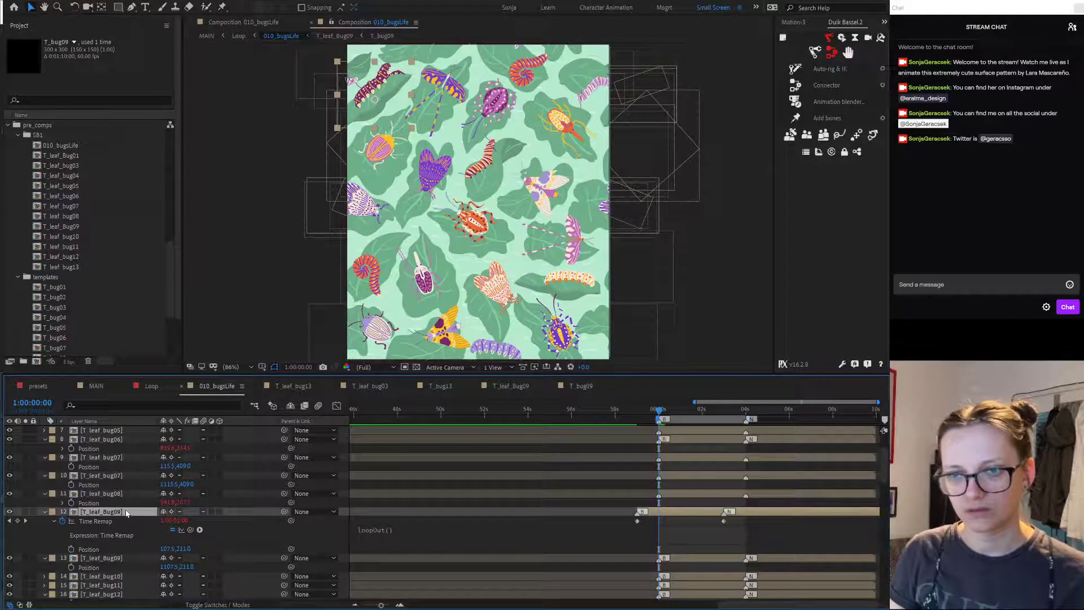
{"action": "left_click", "coordinate": [104, 558]}
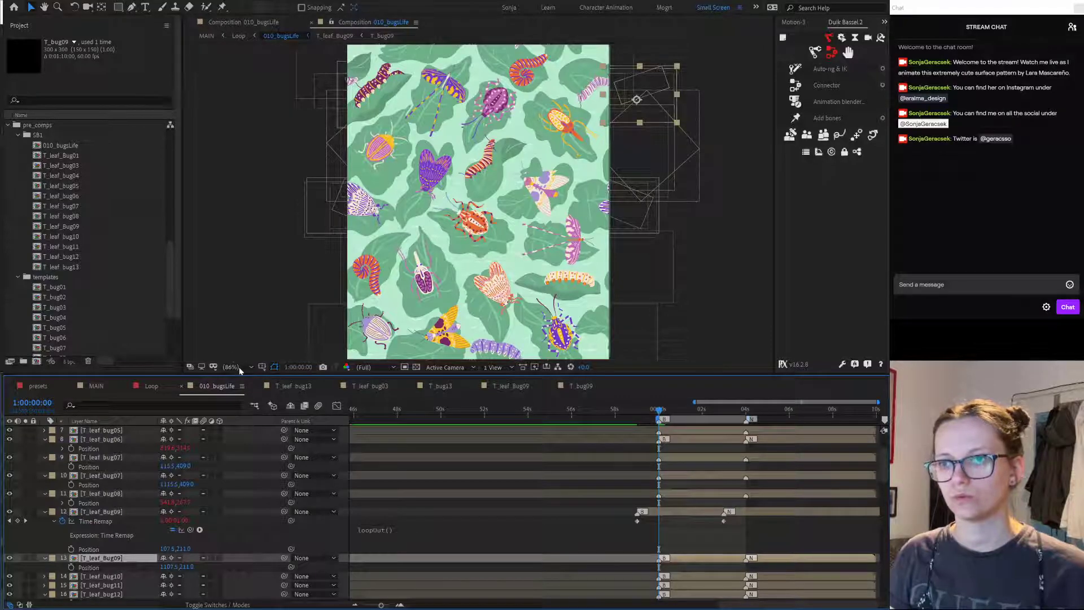
{"action": "key", "text": "ctrl+alt+t"}
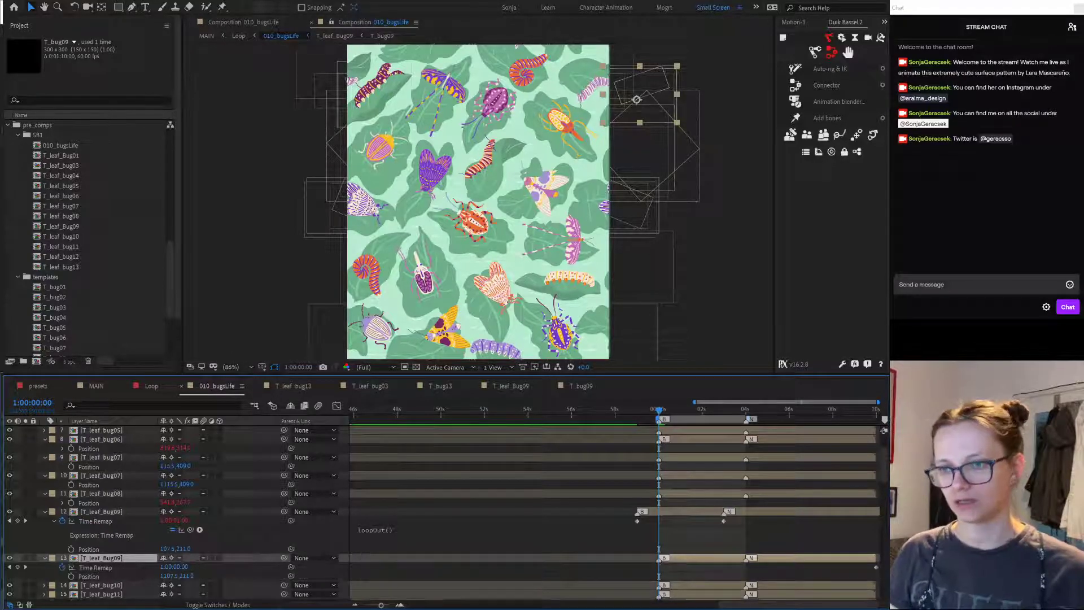
{"action": "left_click", "coordinate": [83, 541]}
{"action": "left_click", "coordinate": [96, 521]}
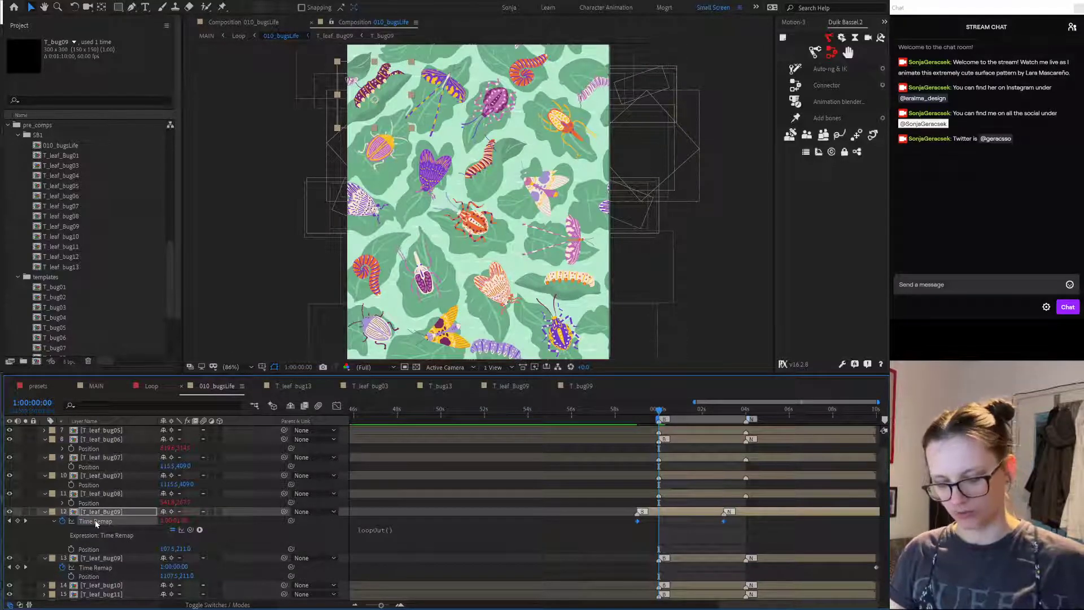
{"action": "left_click", "coordinate": [96, 567]}
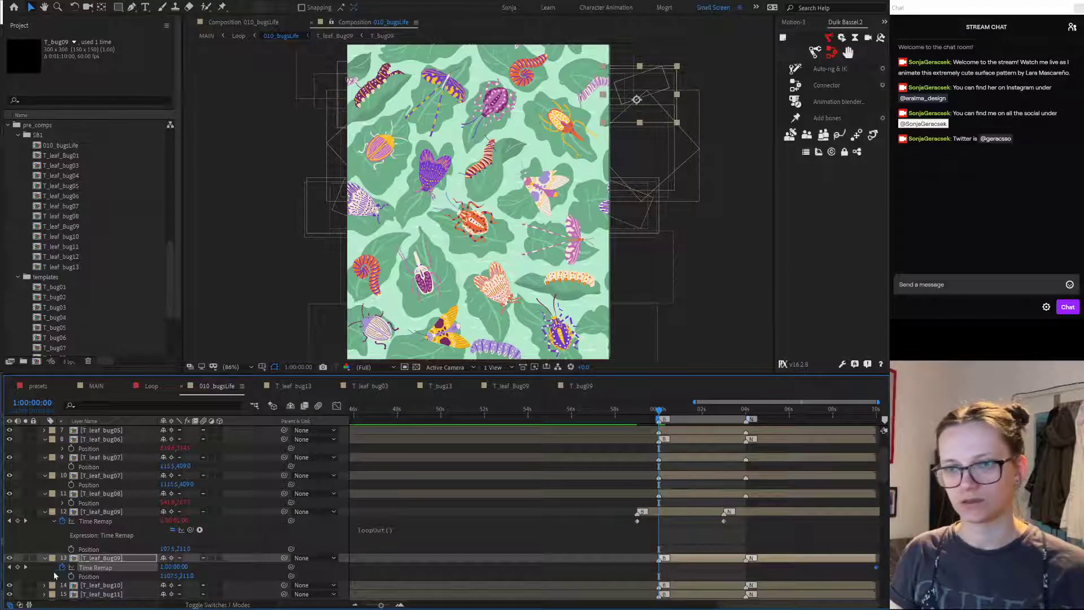
{"action": "key", "text": "Delete"}
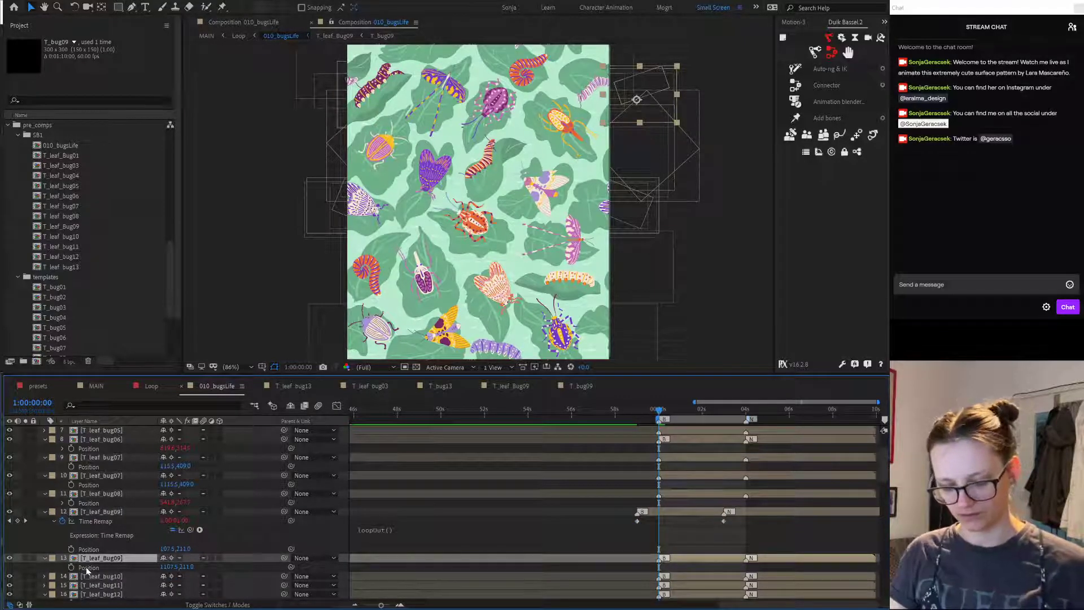
{"action": "key", "text": "ctrl+v"}
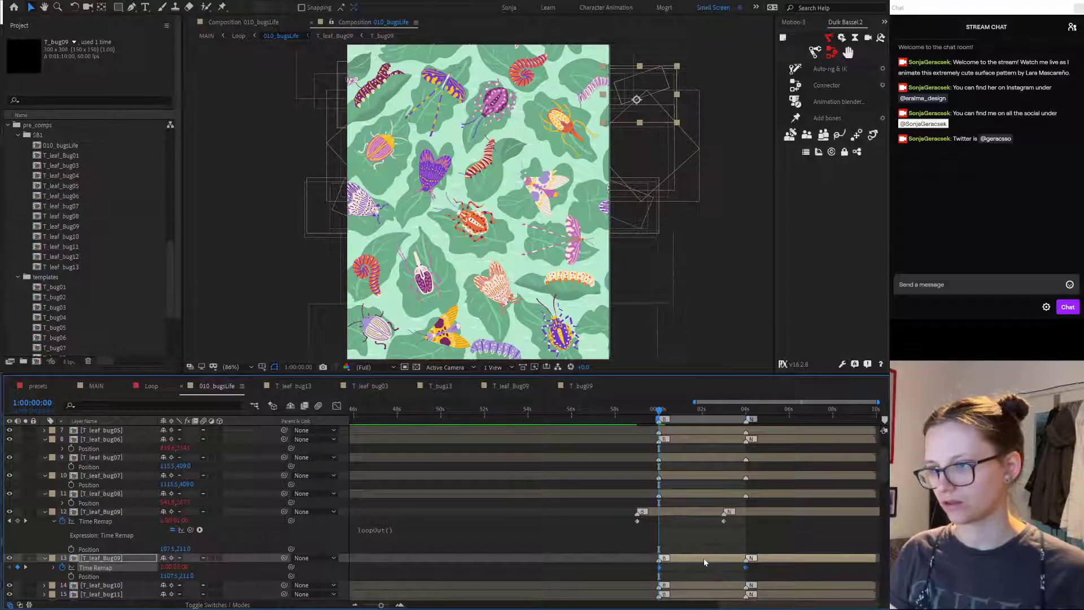
{"action": "left_click_drag", "start_coordinate": [703, 557], "coordinate": [682, 558]}
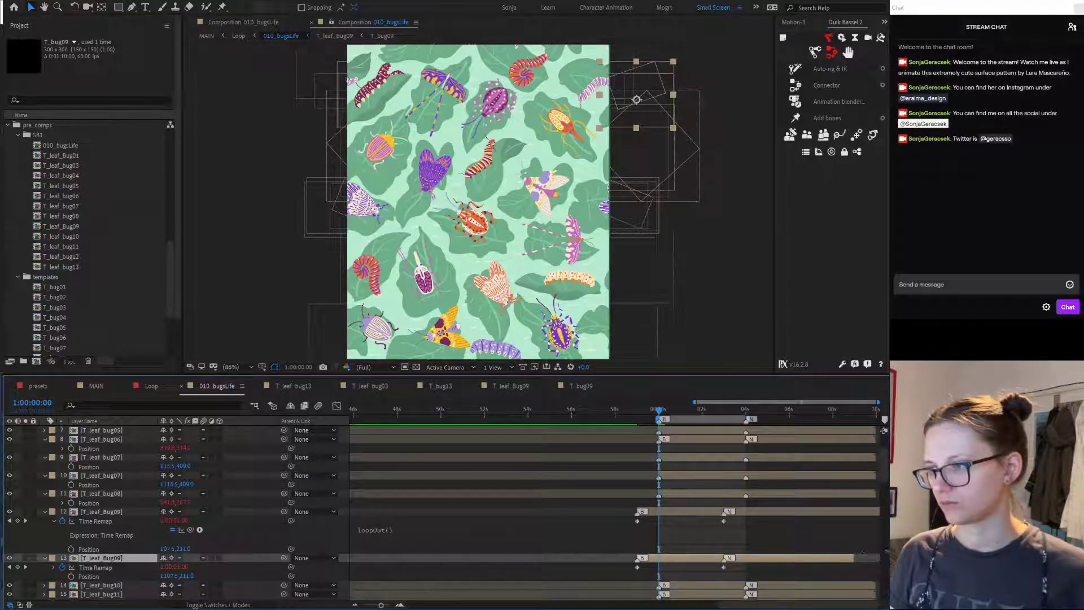
{"action": "left_click", "coordinate": [565, 500]}
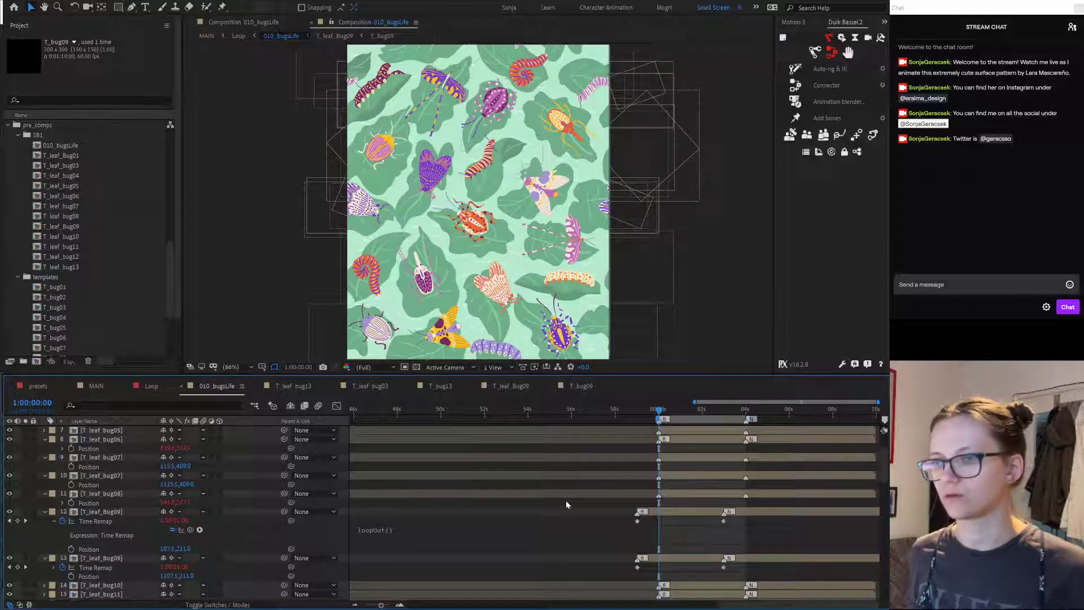
Step: Check the caterpillar's offset timing by playing and scrubbing the Loop composition, and view the tiled pattern in MAIN
{"action": "left_click", "coordinate": [149, 386]}
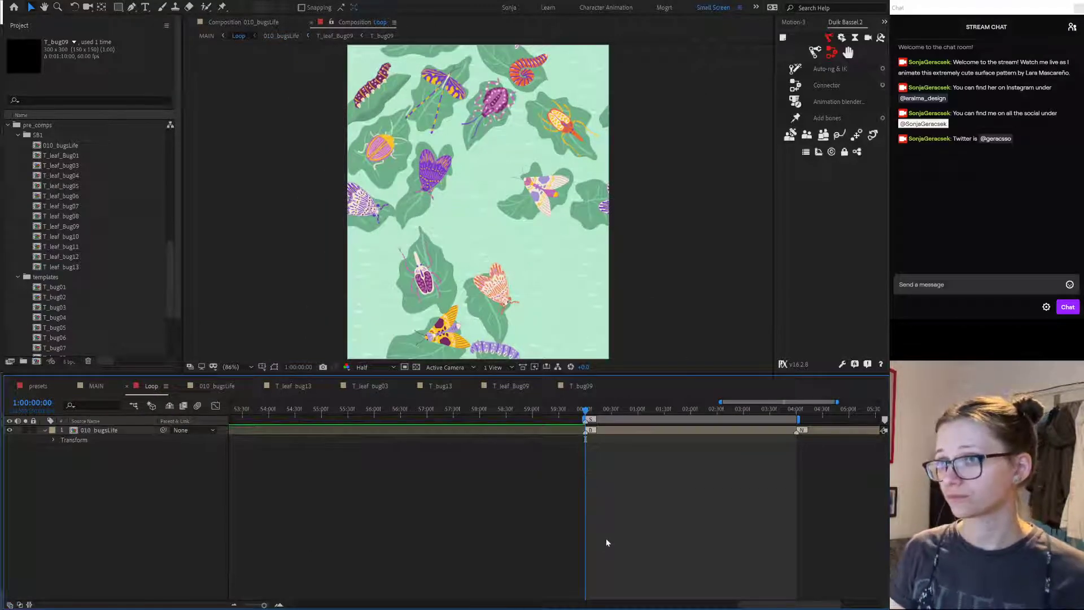
{"action": "key", "text": "space"}
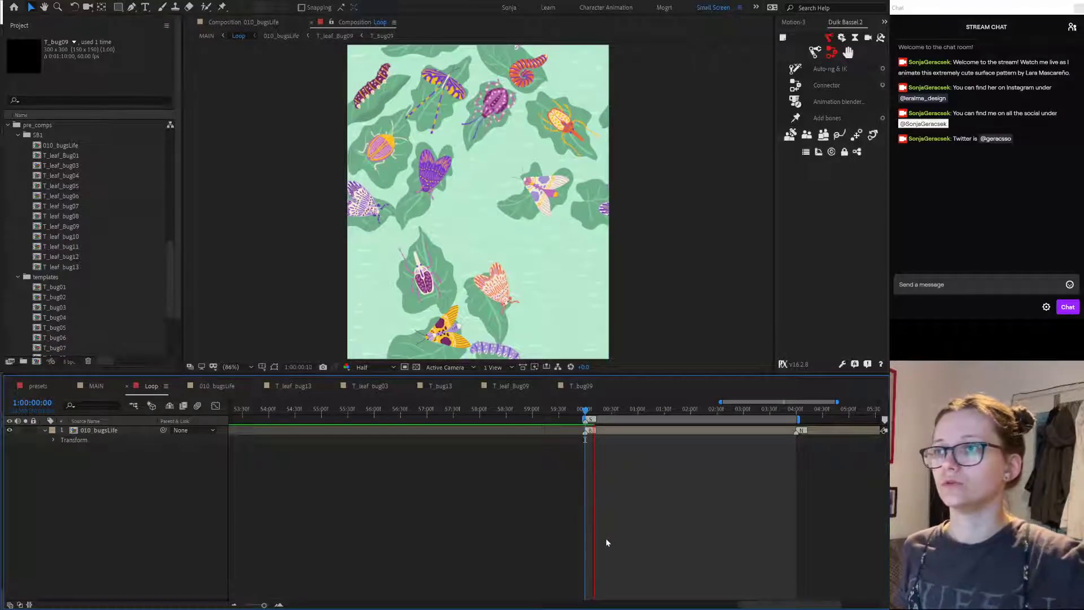
{"action": "left_click", "coordinate": [101, 386]}
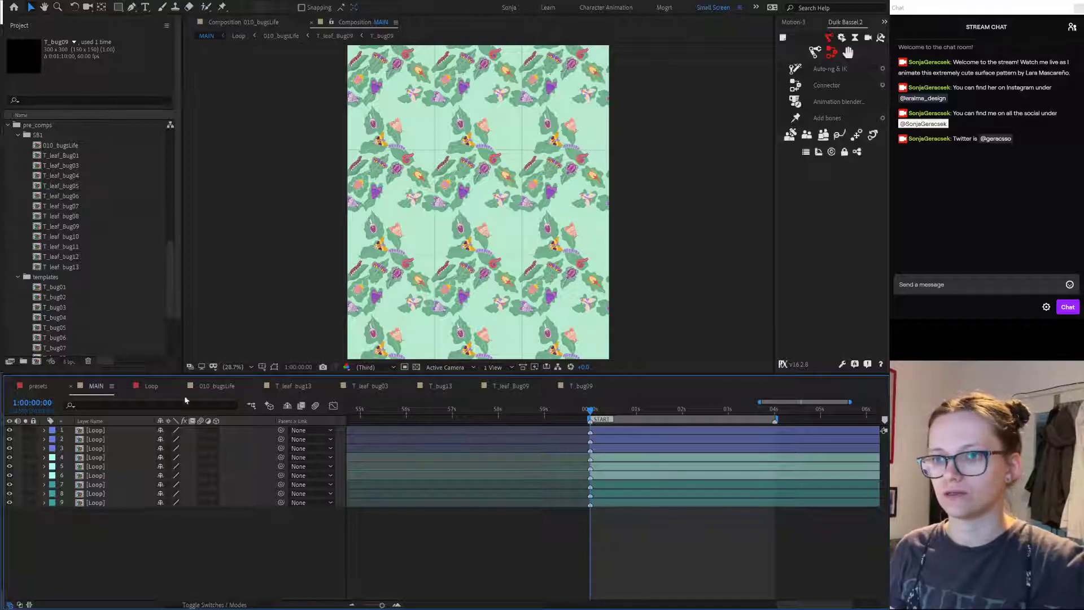
{"action": "left_click", "coordinate": [151, 386]}
{"action": "left_click_drag", "start_coordinate": [592, 416], "coordinate": [630, 414]}
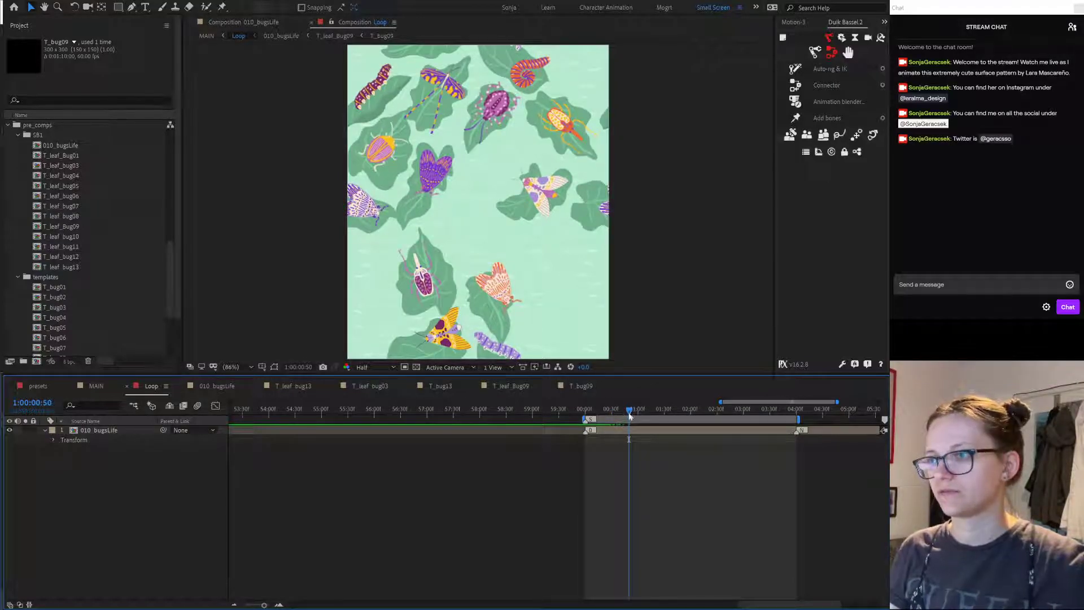
{"action": "left_click_drag", "start_coordinate": [630, 416], "coordinate": [791, 411]}
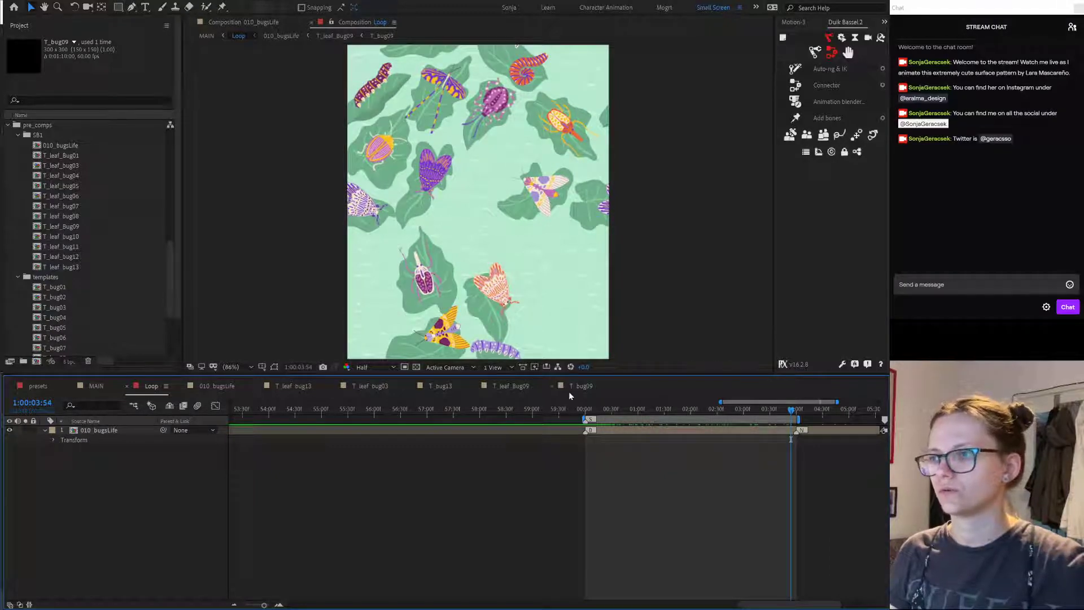
{"action": "left_click_drag", "start_coordinate": [590, 410], "coordinate": [676, 410]}
Step: Return to 010_bugsLife at 1:00:01:43 and inspect individual bug layers, including the purple beetle, the red bug and T_leaf_bug08
{"action": "double_click", "coordinate": [677, 430]}
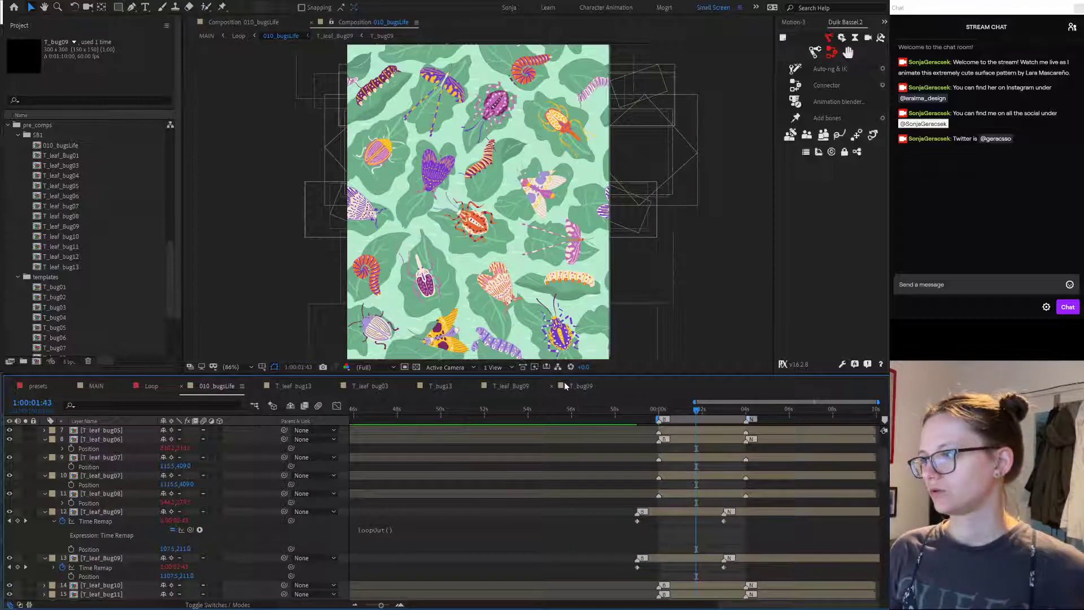
{"action": "left_click", "coordinate": [568, 335]}
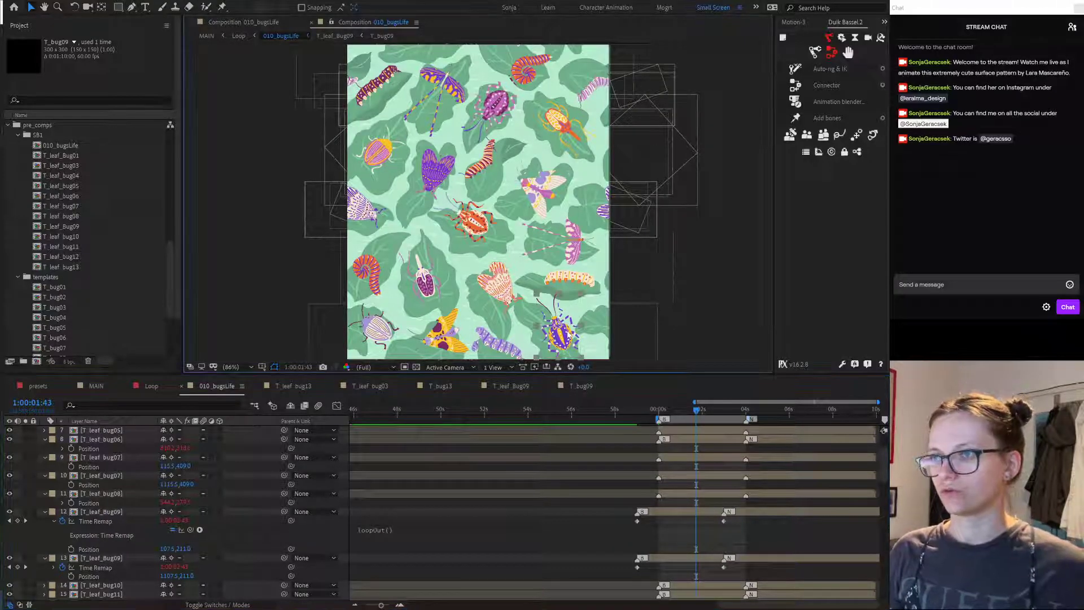
{"action": "left_click", "coordinate": [472, 223]}
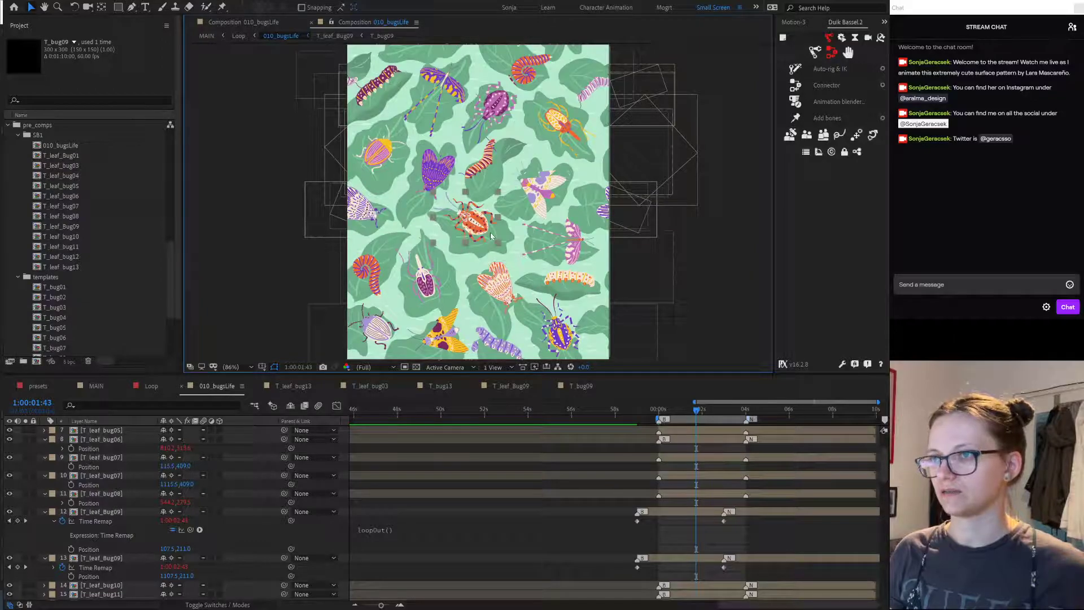
{"action": "left_click", "coordinate": [497, 109]}
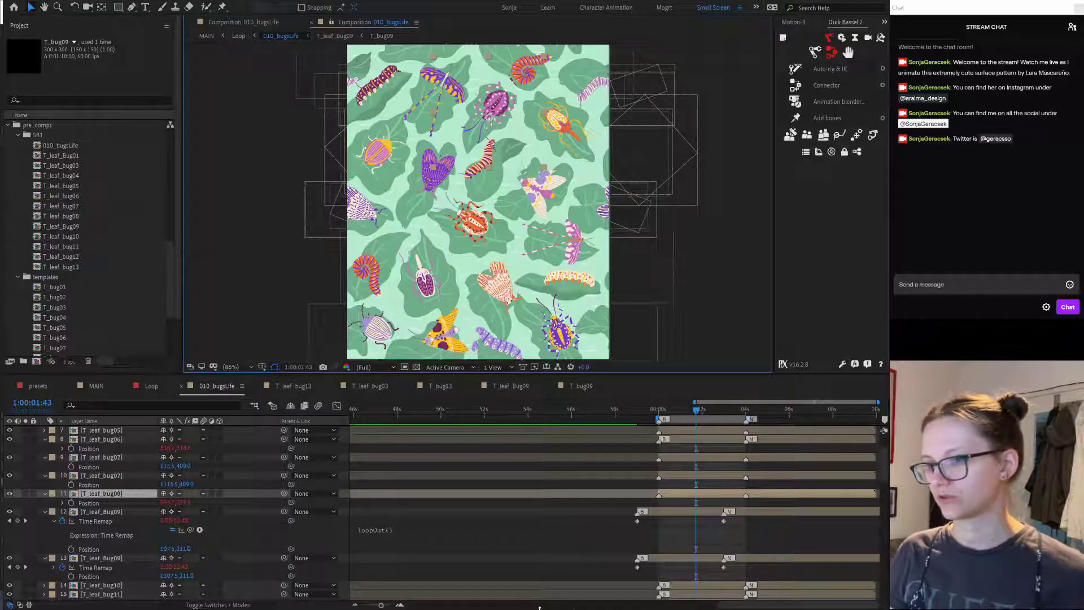
{"action": "key", "text": "alt+Tab"}
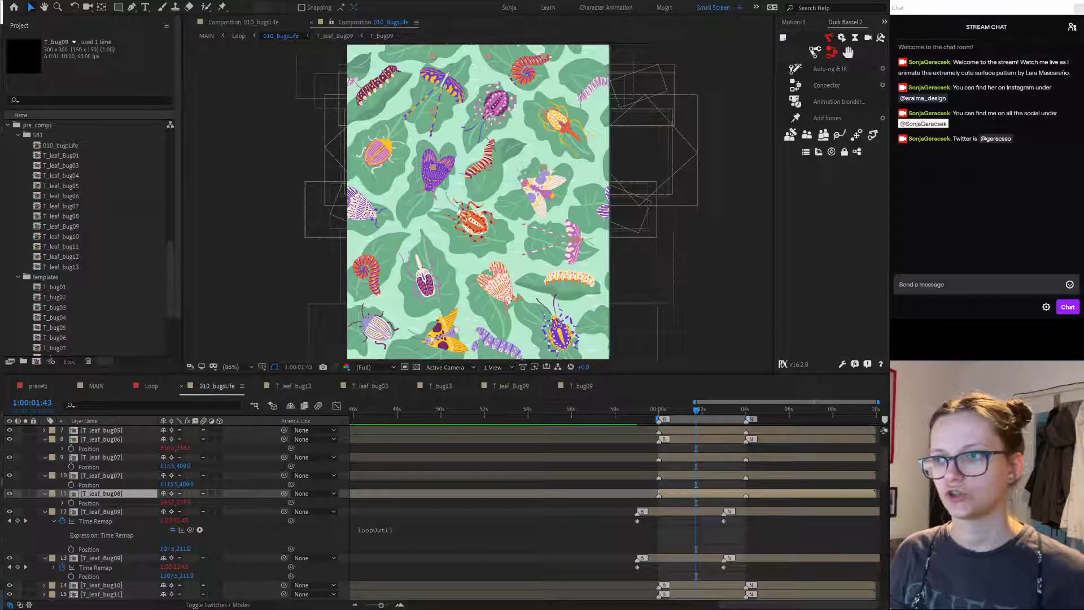
Step: Open the T_leaf_bug08 composition from 010_bugsLife and look through the project's source layer folders, collapsing T_bug13 Layers
{"action": "left_click", "coordinate": [513, 162]}
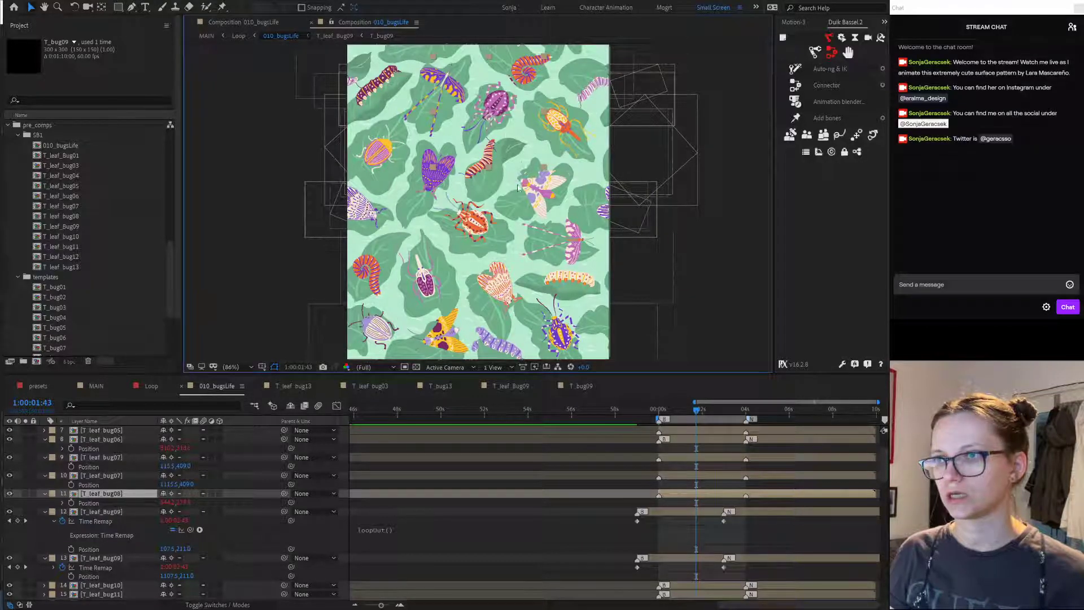
{"action": "double_click", "coordinate": [114, 493]}
{"action": "left_click", "coordinate": [505, 147]}
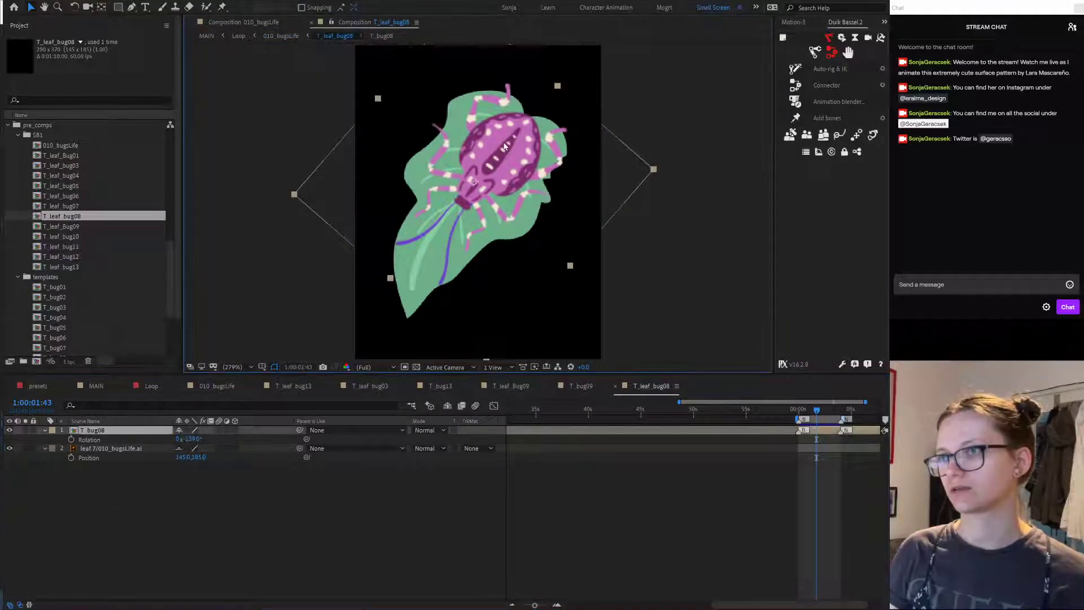
{"action": "scroll", "coordinate": [105, 233], "scroll_direction": "up", "scroll_amount": 3}
{"action": "scroll", "coordinate": [106, 228], "scroll_direction": "up", "scroll_amount": 5}
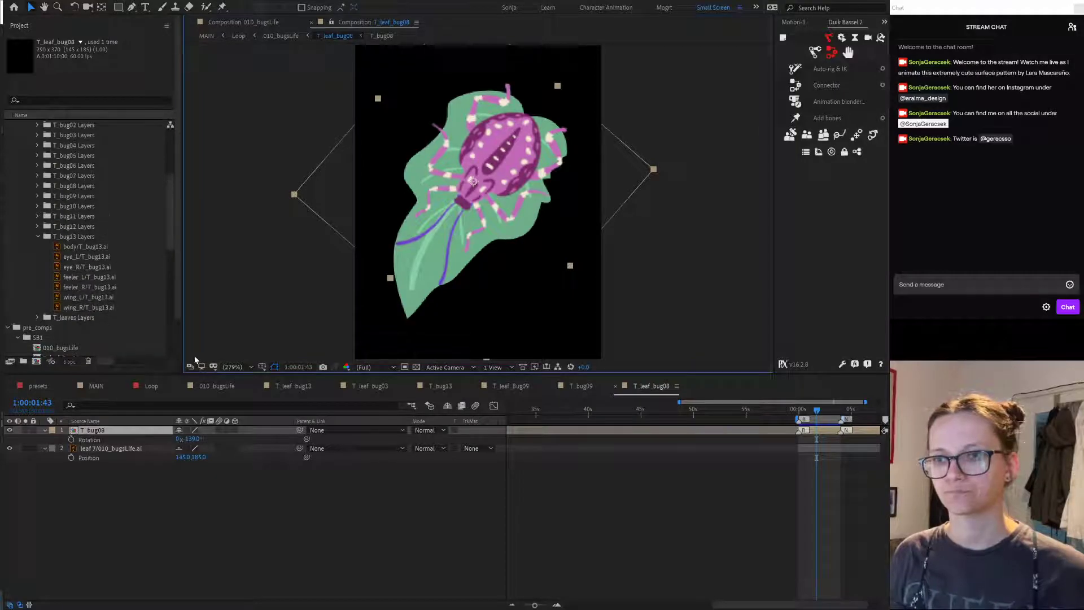
{"action": "left_click", "coordinate": [189, 431]}
{"action": "left_click", "coordinate": [188, 431]}
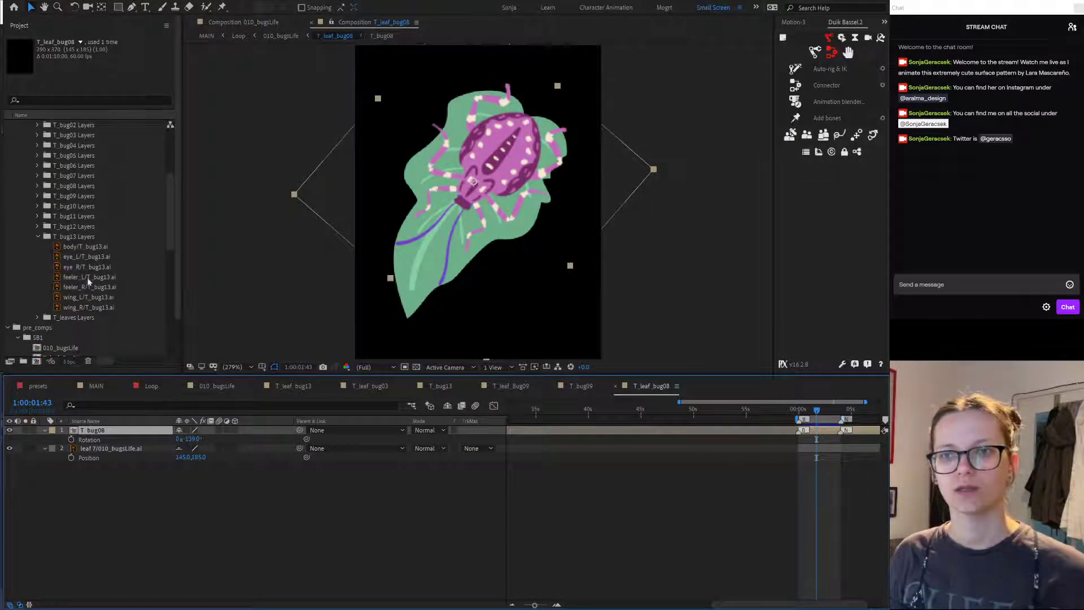
{"action": "left_click", "coordinate": [38, 237]}
Step: Switch to Illustrator, bring up the pink beetle file T_bug08.ai with its artboard in view, and save it as T_bug14.ai
{"action": "key", "text": "alt+Tab"}
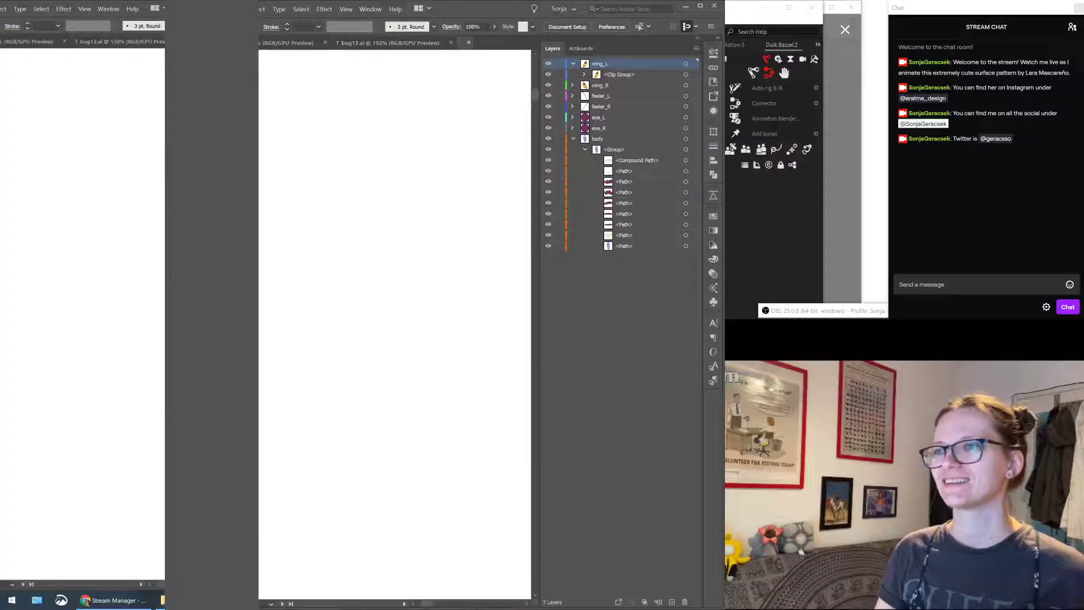
{"action": "key", "text": "ctrl+Tab"}
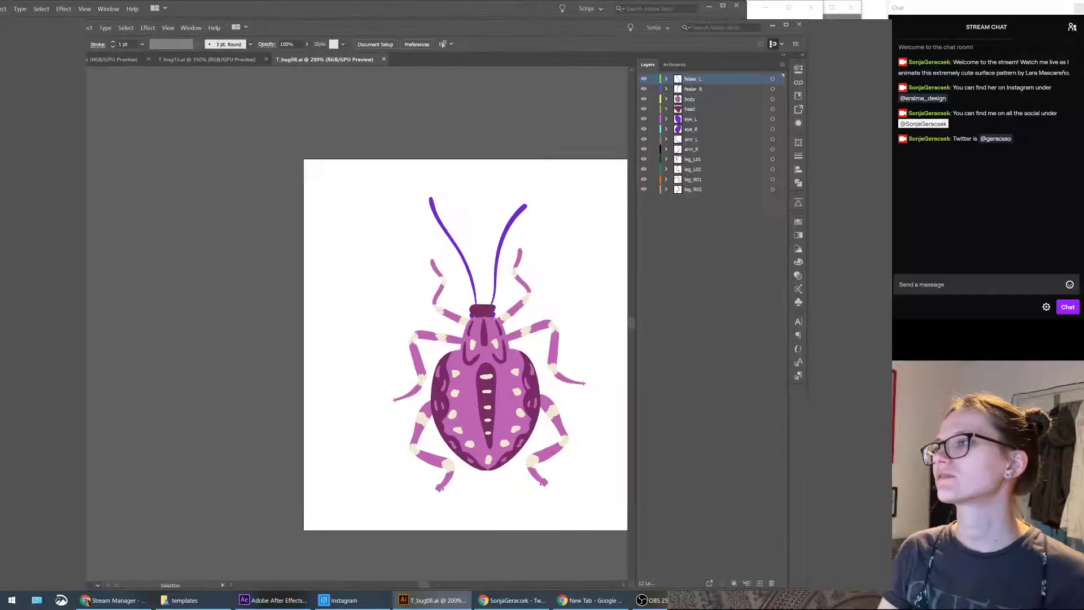
{"action": "left_click_drag", "start_coordinate": [746, 184], "coordinate": [888, 177]}
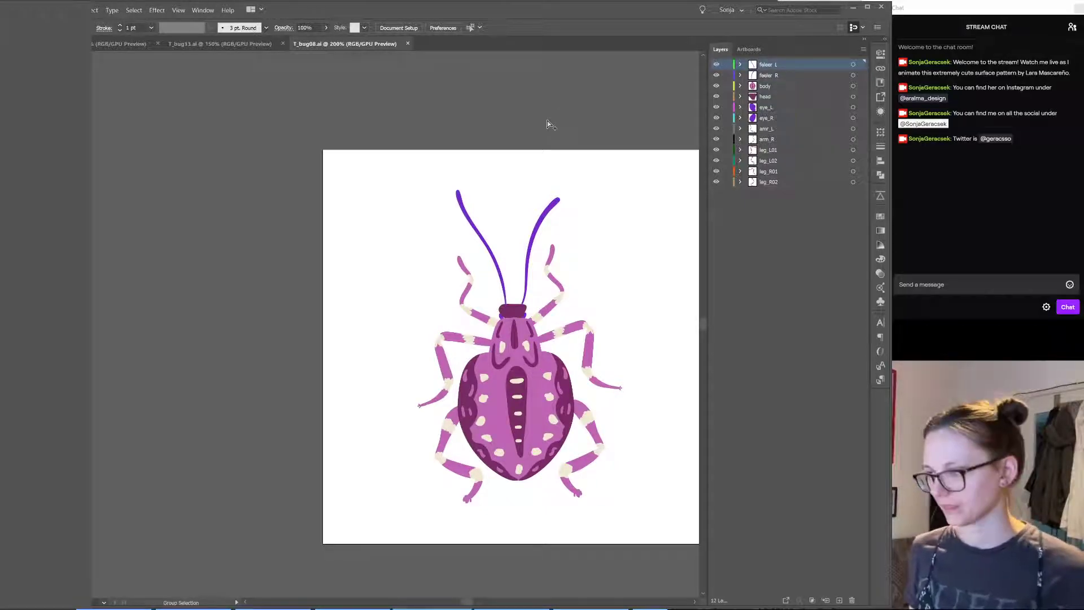
{"action": "key", "text": "ctrl+0"}
{"action": "scroll", "coordinate": [444, 187], "scroll_direction": "down", "scroll_amount": 2}
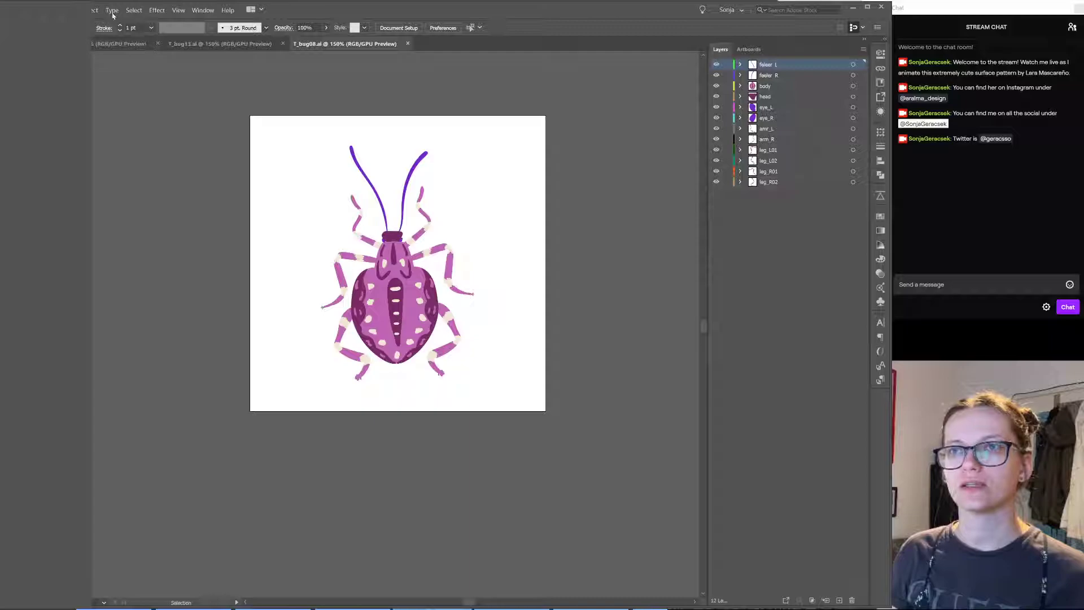
{"action": "left_click_drag", "start_coordinate": [484, 14], "coordinate": [1, 146]}
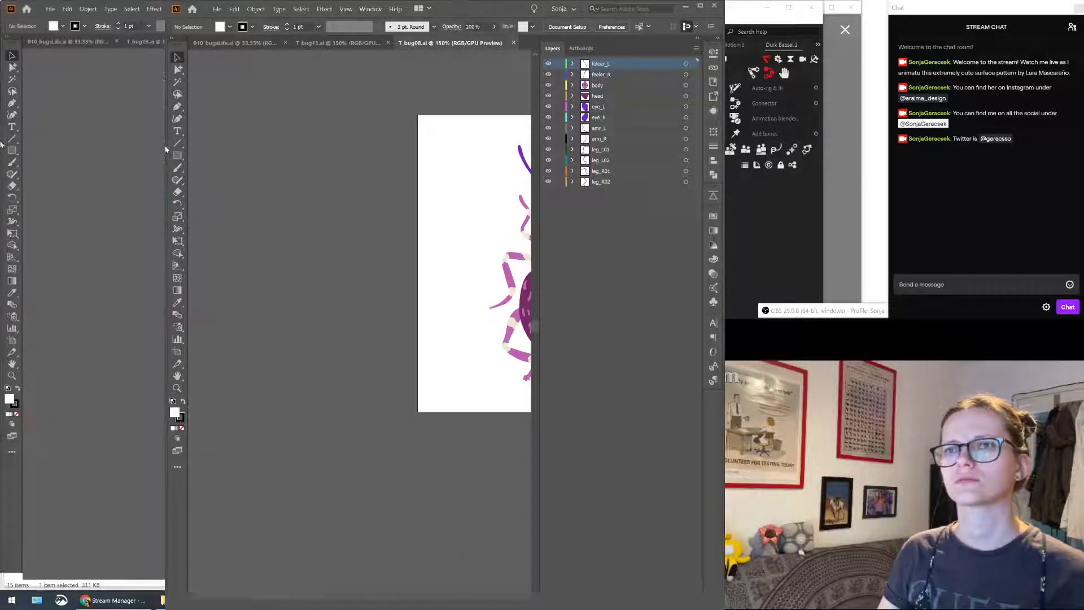
{"action": "key", "text": "Escape"}
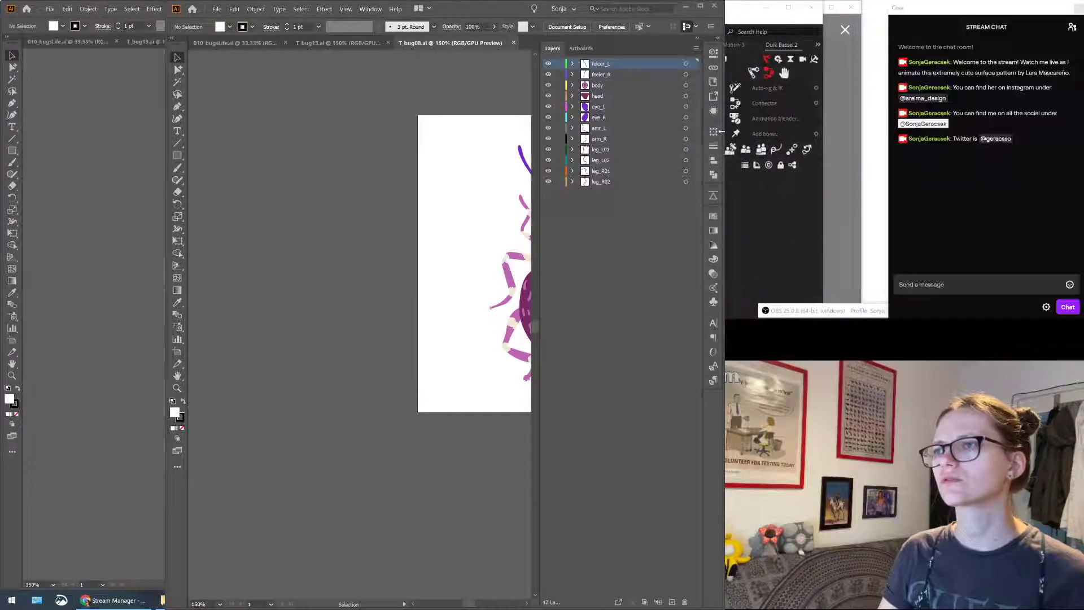
{"action": "left_click_drag", "start_coordinate": [725, 395], "coordinate": [852, 395]}
{"action": "left_click_drag", "start_coordinate": [853, 170], "coordinate": [887, 164]}
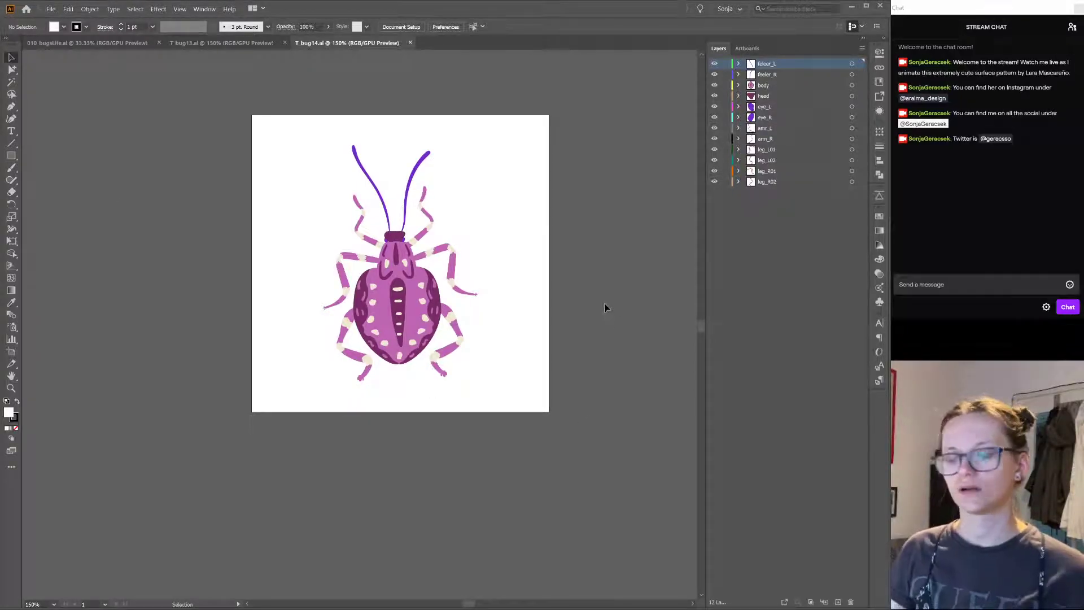
Step: Copy the purple-and-yellow beetle from 010_bugsLife.ai into T_bug14.ai, place it beside the artboard as a color reference, and lock its group
{"action": "left_click", "coordinate": [79, 44]}
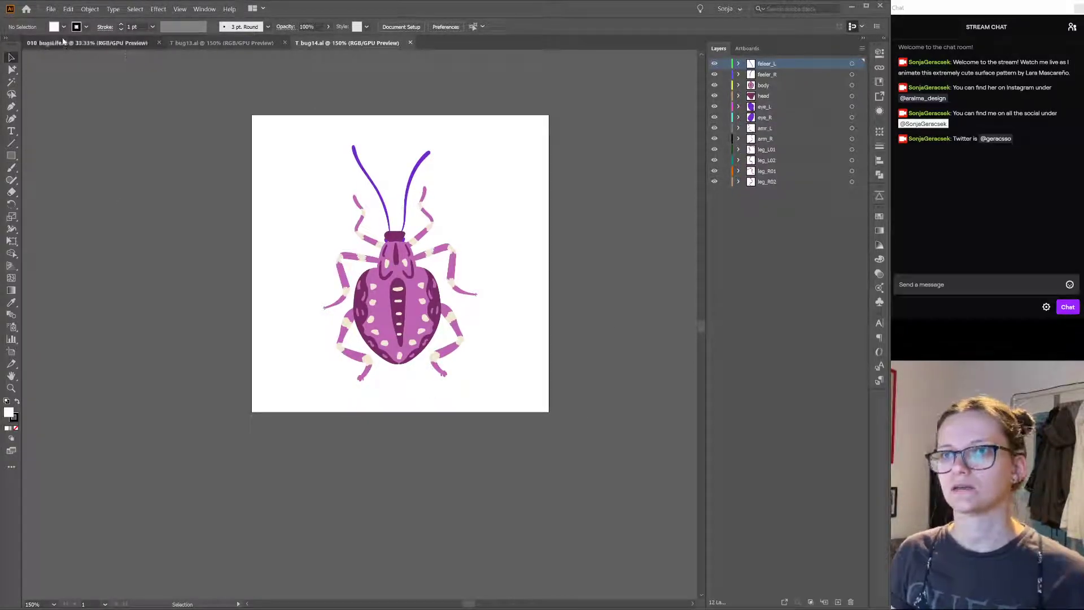
{"action": "left_click_drag", "start_coordinate": [395, 445], "coordinate": [428, 429]}
{"action": "left_click", "coordinate": [347, 43]}
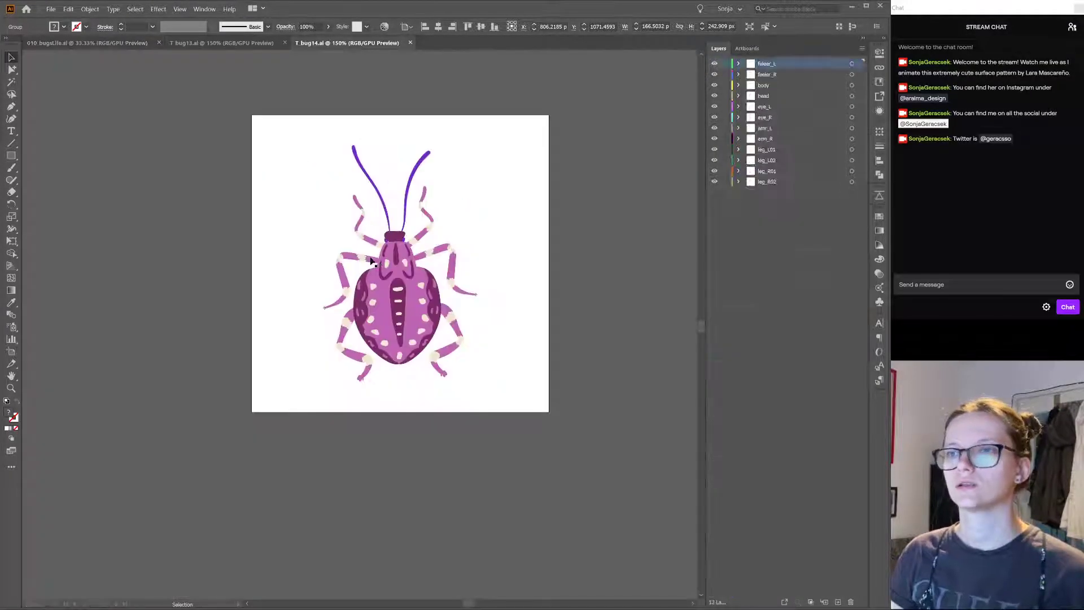
{"action": "key", "text": "ctrl+v"}
{"action": "left_click_drag", "start_coordinate": [284, 335], "coordinate": [175, 307]}
{"action": "left_click", "coordinate": [738, 63]}
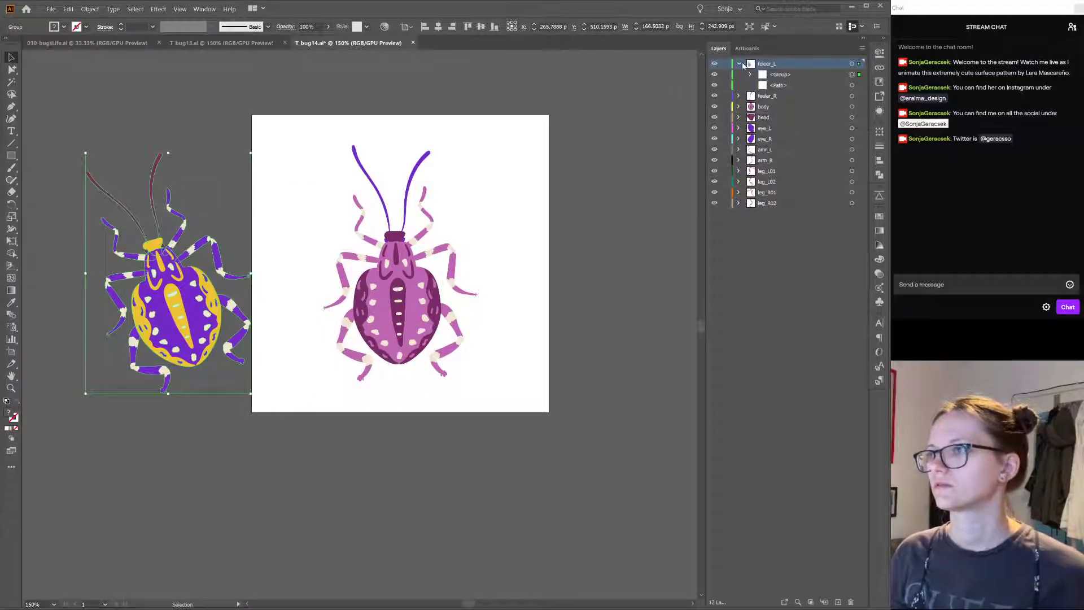
{"action": "left_click", "coordinate": [726, 74]}
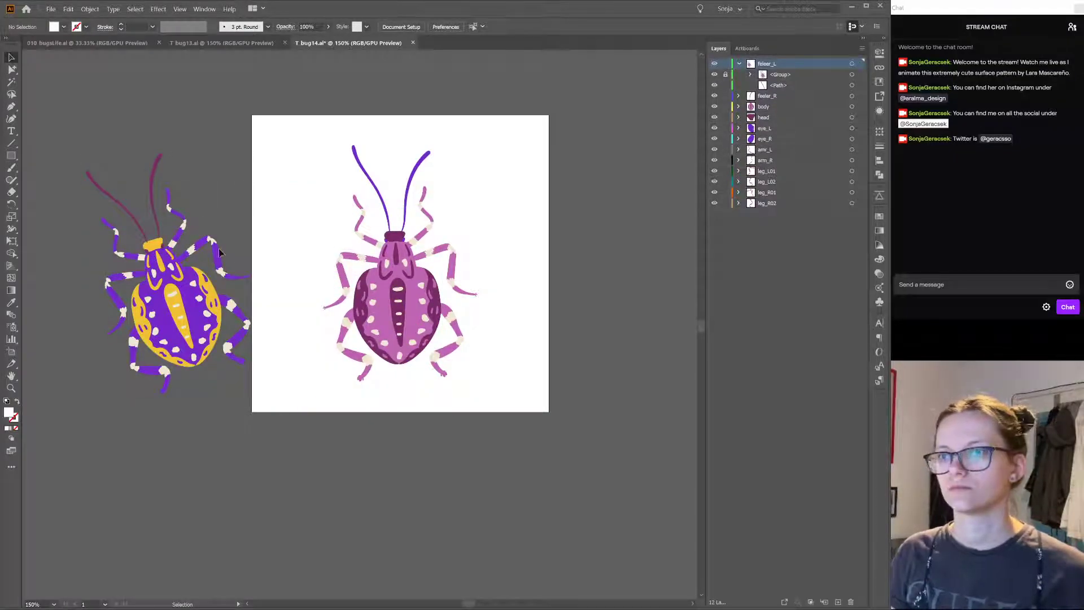
{"action": "left_click", "coordinate": [418, 287]}
{"action": "key", "text": "a"}
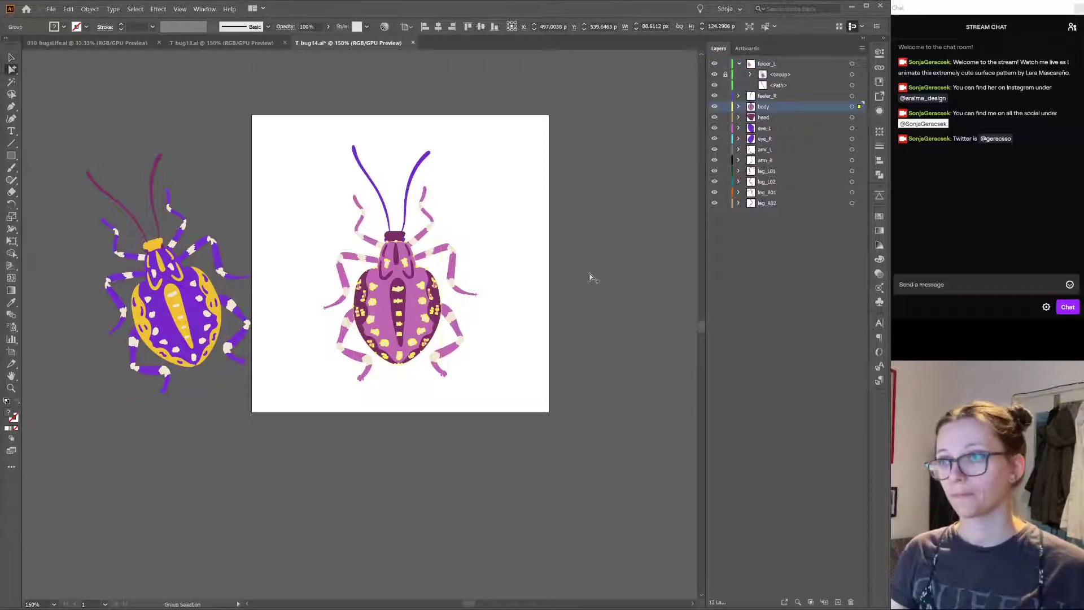
{"action": "key", "text": "ctrl+shift+a"}
{"action": "left_click", "coordinate": [414, 290]}
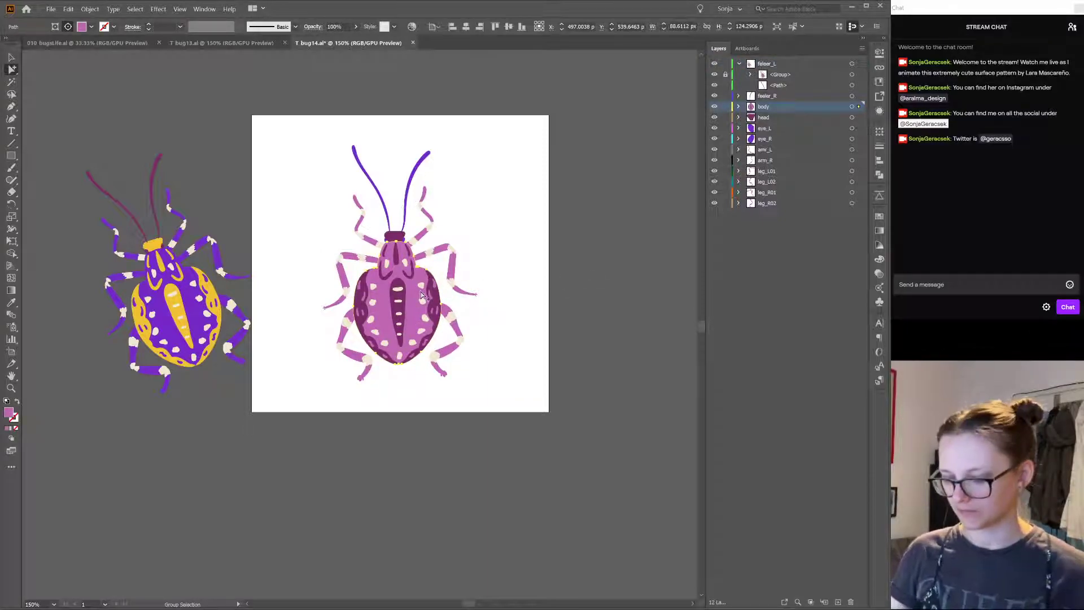
{"action": "key", "text": "ctrl+a"}
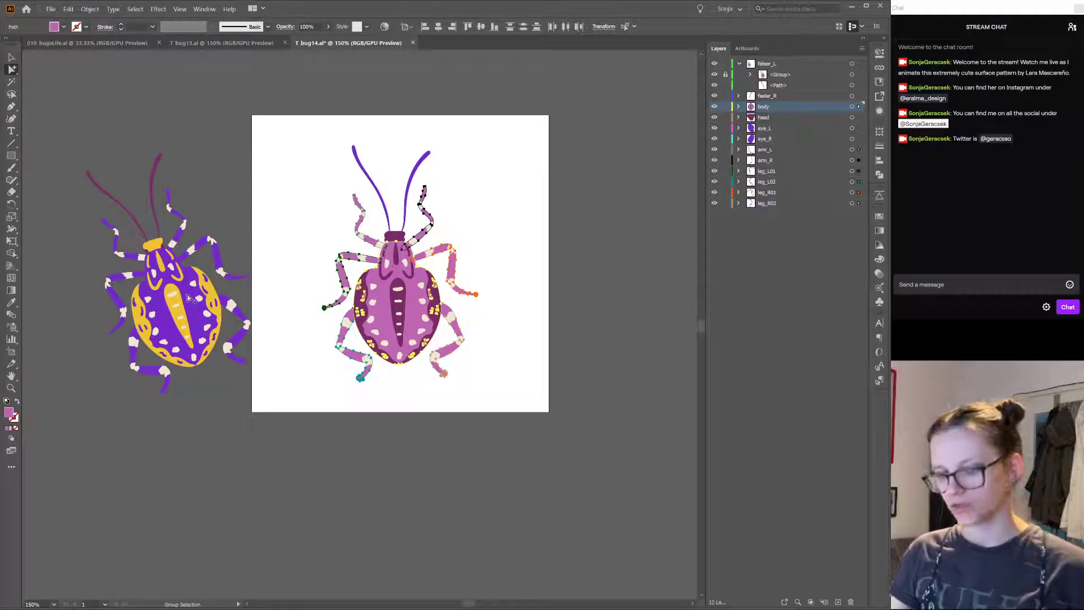
{"action": "key", "text": "i"}
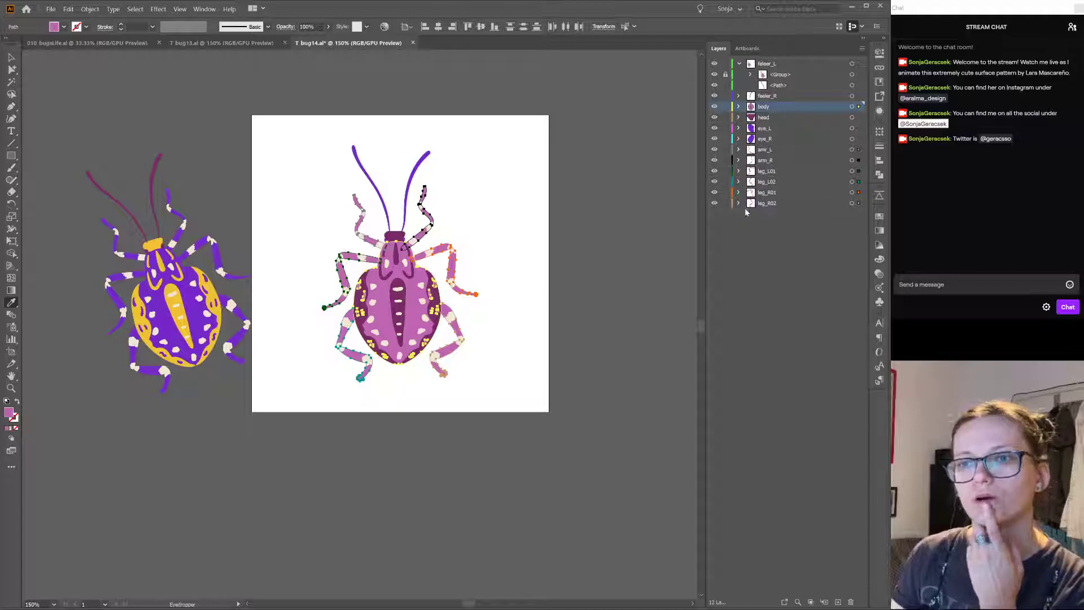
{"action": "key", "text": "a"}
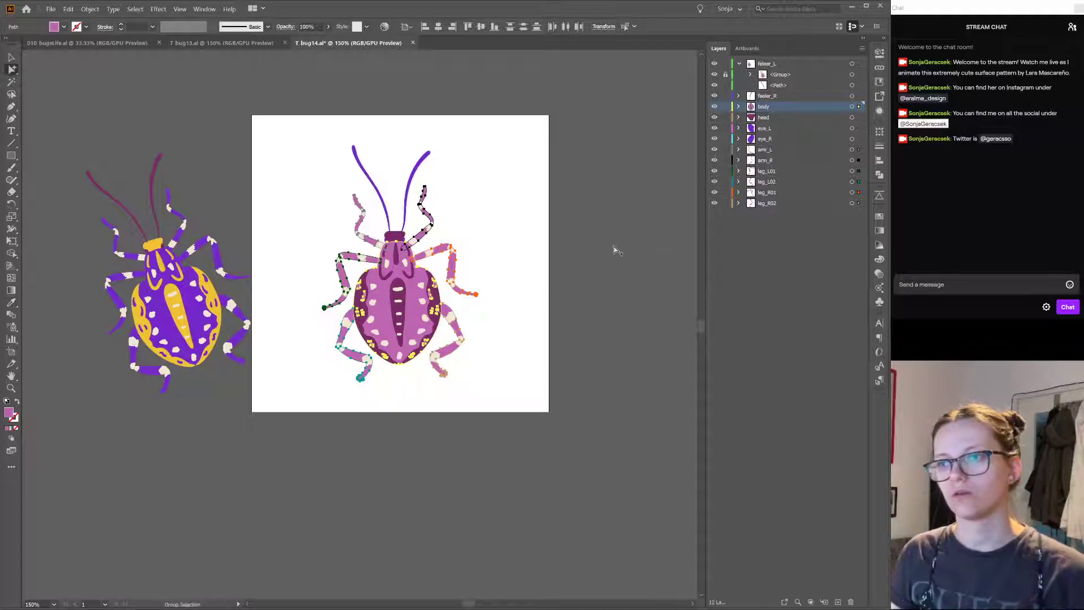
{"action": "left_click", "coordinate": [614, 247]}
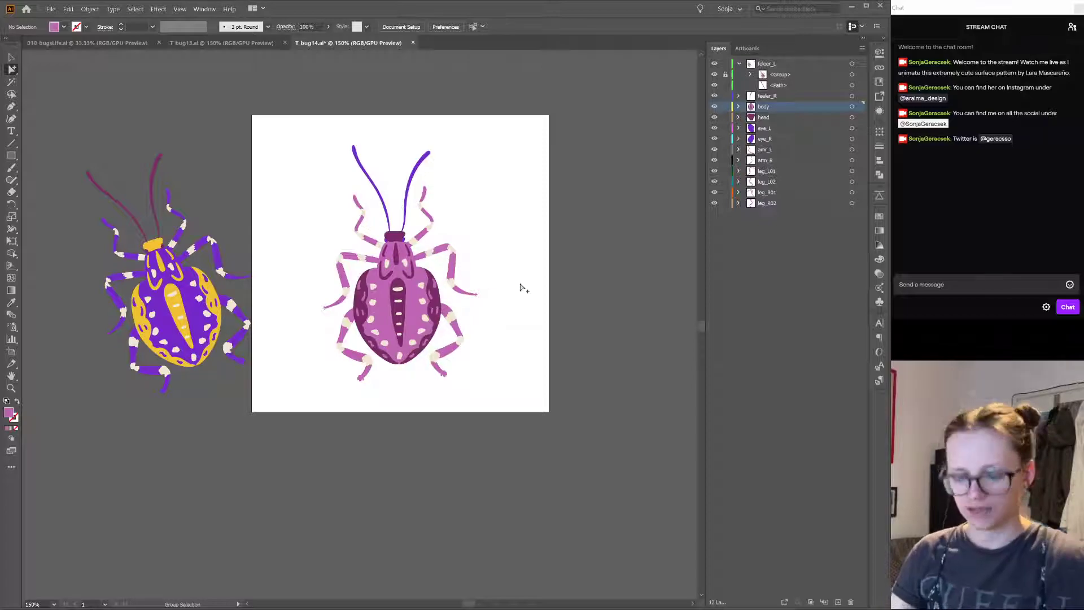
Step: Recolor all pink shapes of the beetle's body and legs with the purple sampled from the reference beetle
{"action": "left_click", "coordinate": [398, 305]}
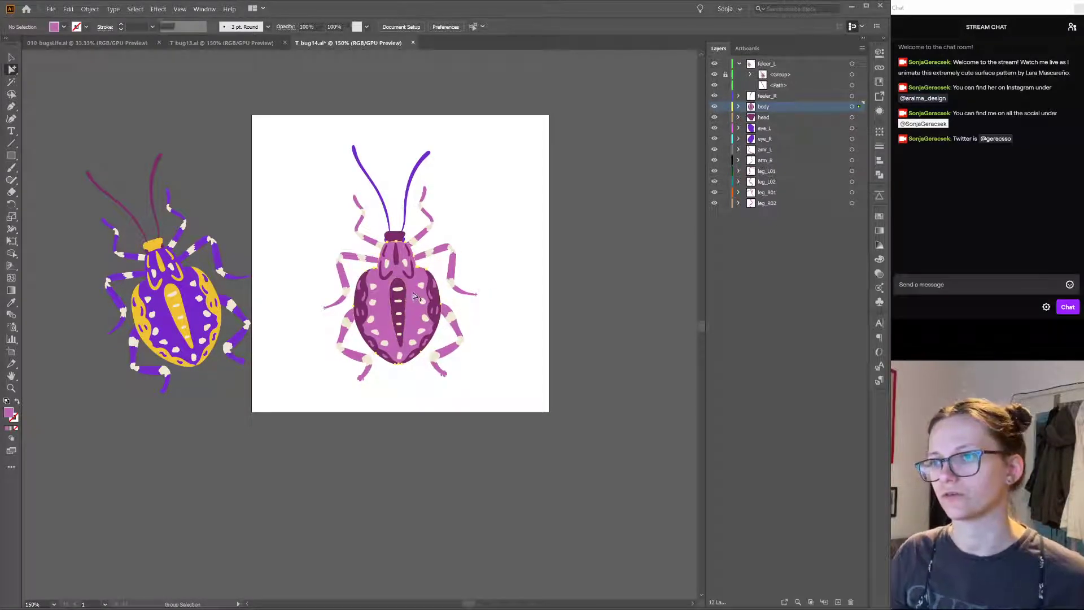
{"action": "key", "text": "ctrl+a"}
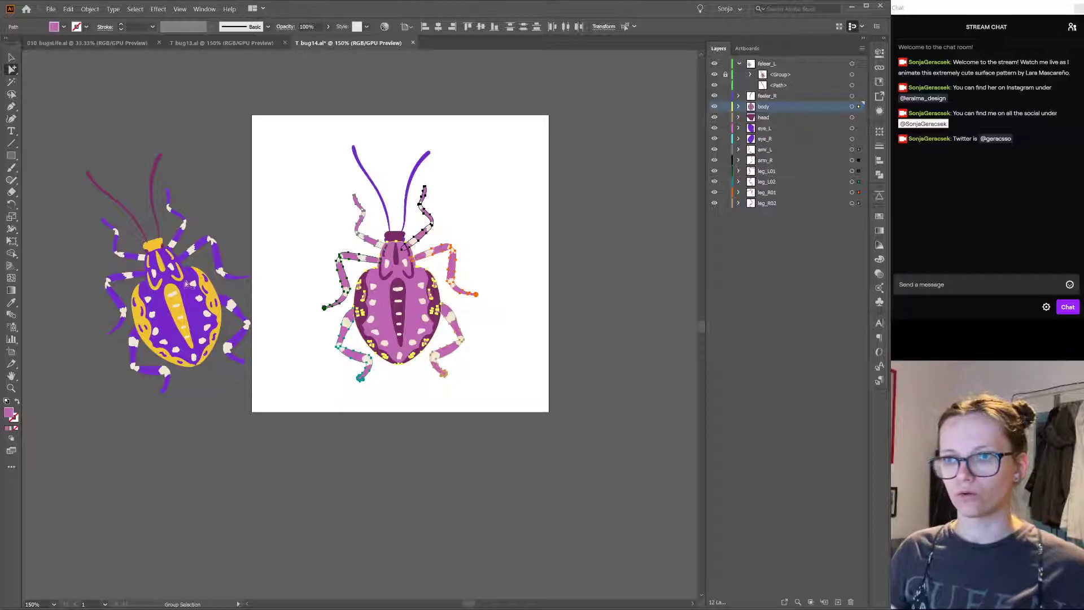
{"action": "key", "text": "i"}
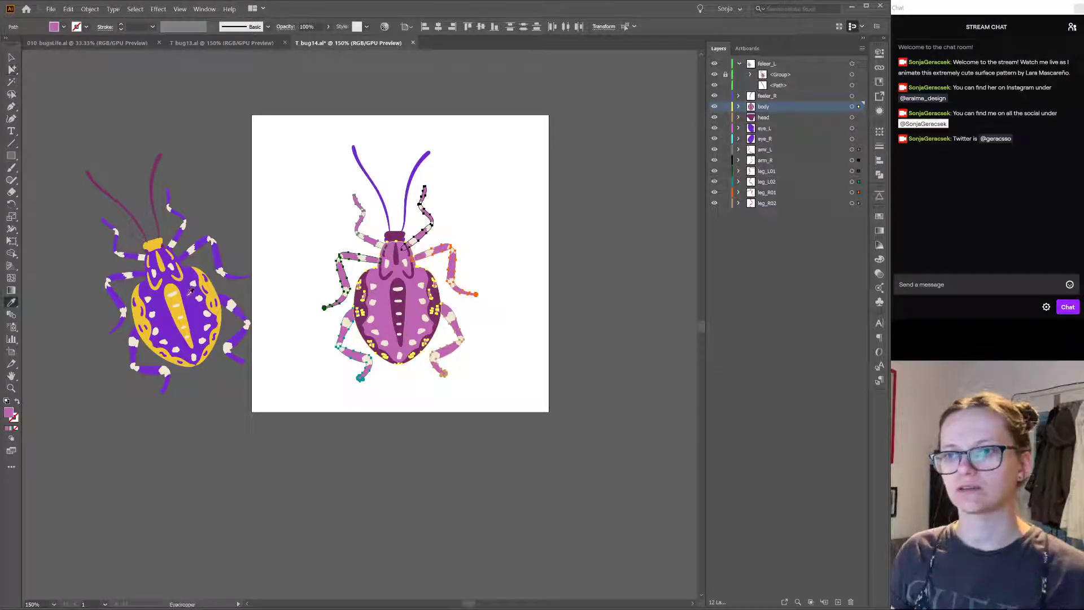
{"action": "left_click", "coordinate": [193, 291]}
Step: Recolor the dark plum markings on the beetle's body and head with the yellow sampled from the reference beetle
{"action": "key", "text": "a"}
{"action": "left_click", "coordinate": [436, 325]}
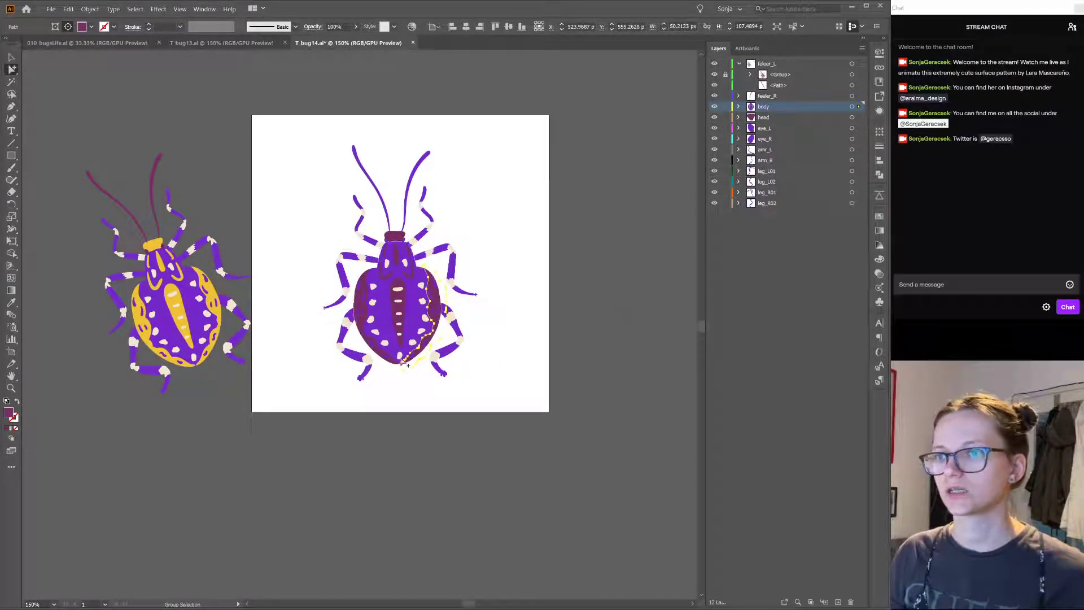
{"action": "left_click", "coordinate": [793, 26]}
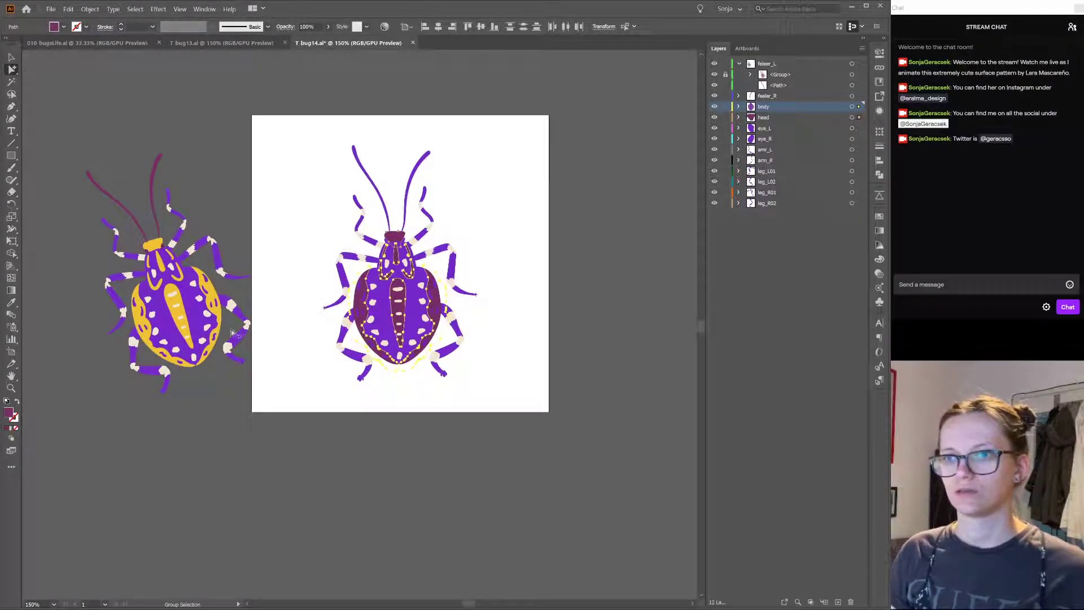
{"action": "key", "text": "i"}
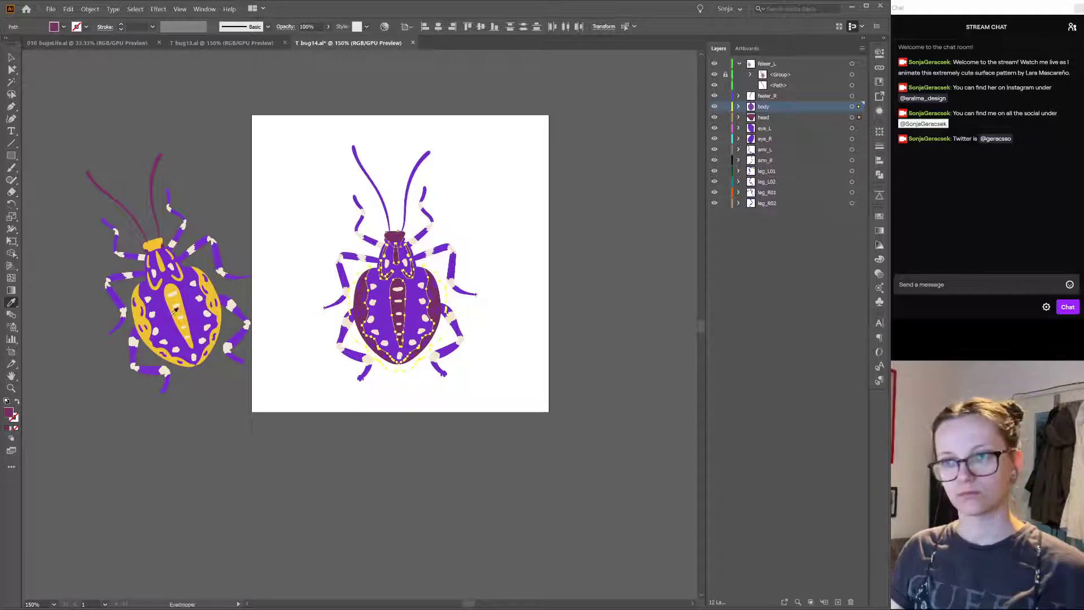
{"action": "left_click", "coordinate": [214, 287]}
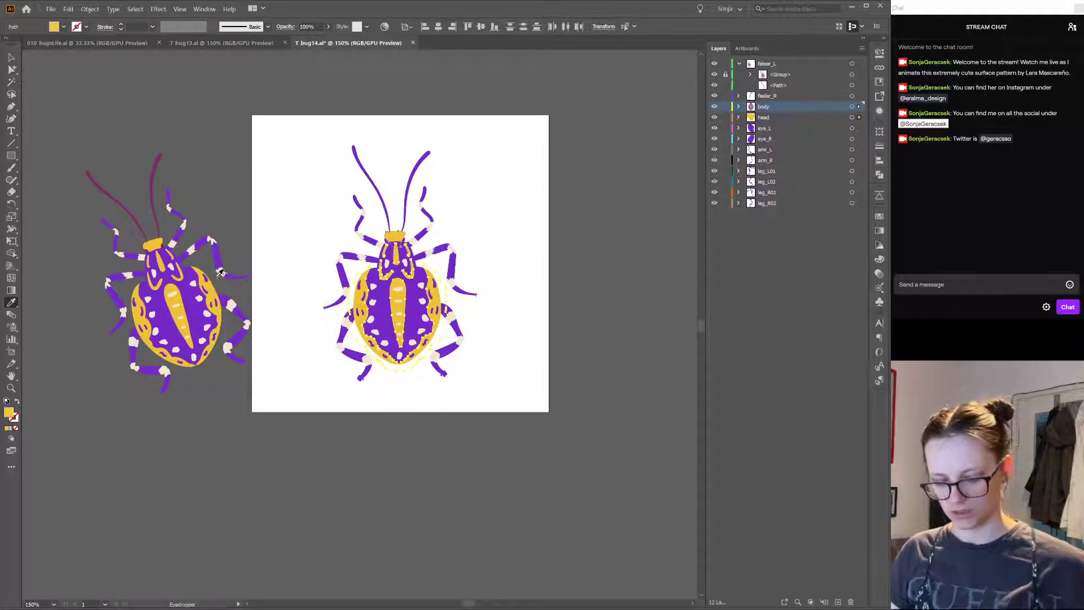
Step: Recolor both feelers and both eyes with the dark plum sampled from the reference beetle's feeler
{"action": "key", "text": "a"}
{"action": "left_click", "coordinate": [361, 169]}
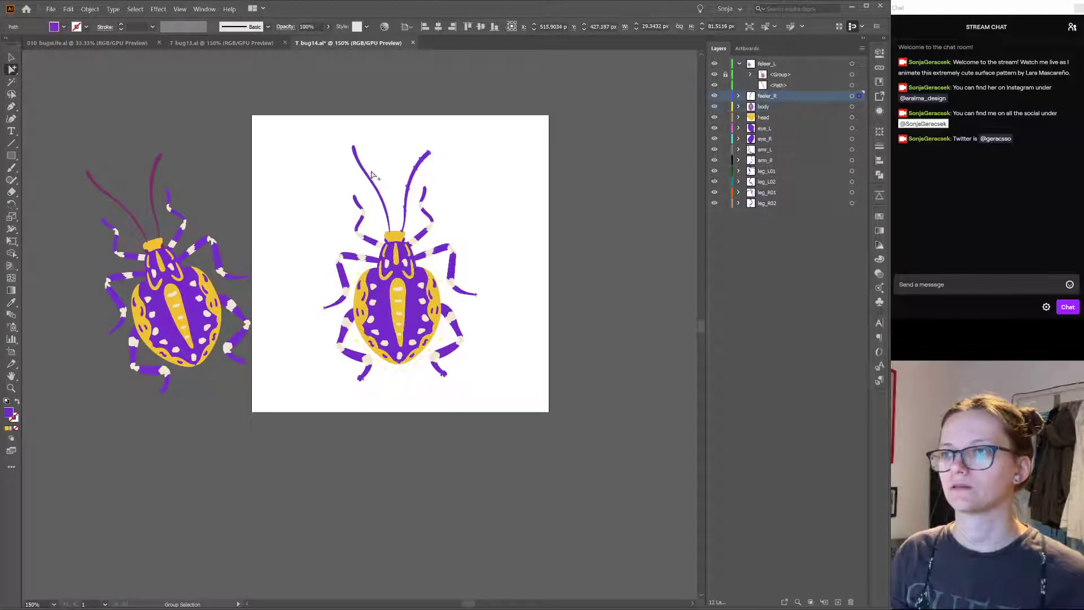
{"action": "key", "text": "i"}
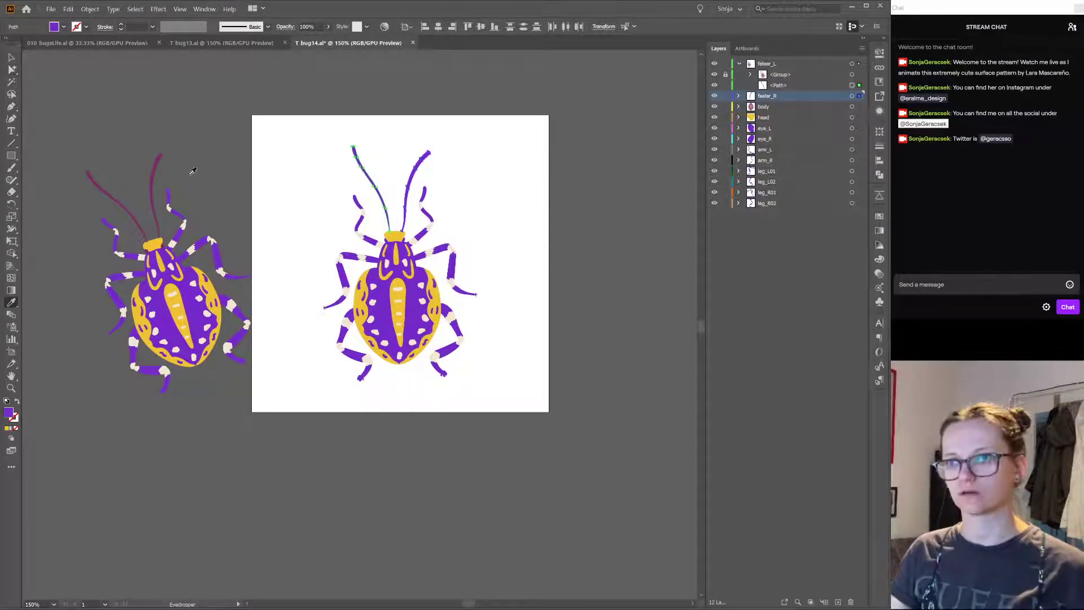
{"action": "left_click", "coordinate": [163, 154]}
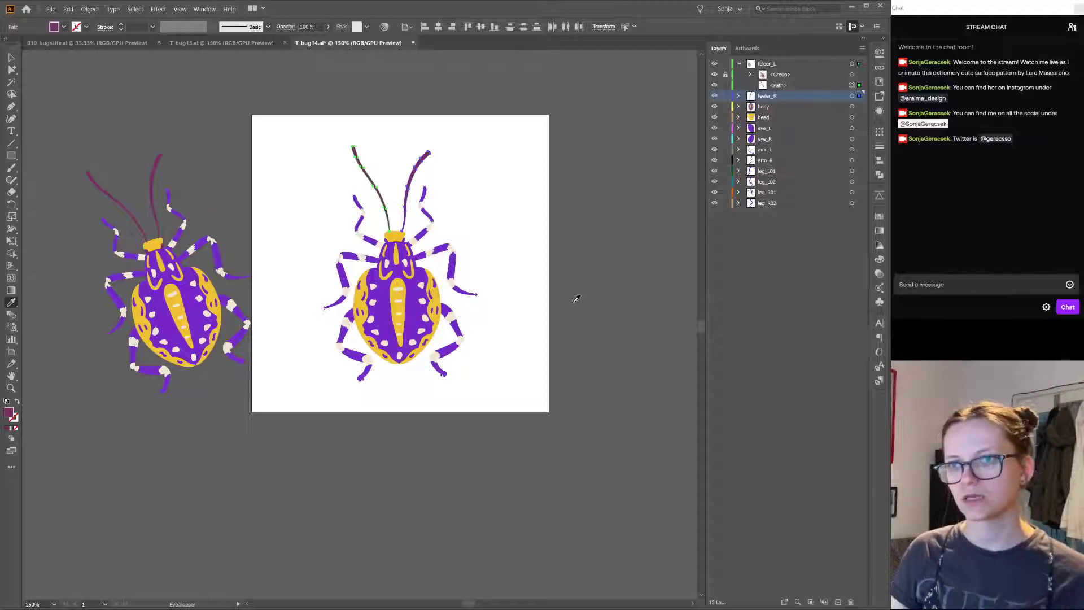
{"action": "key", "text": "a"}
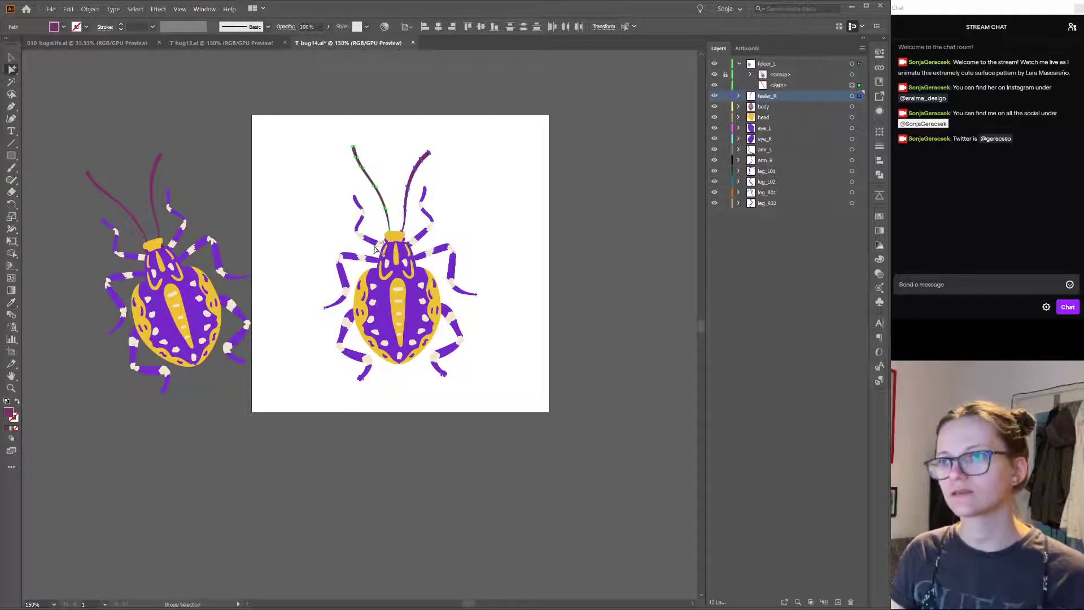
{"action": "left_click", "coordinate": [389, 244]}
{"action": "left_click", "coordinate": [392, 241], "text": "shift"}
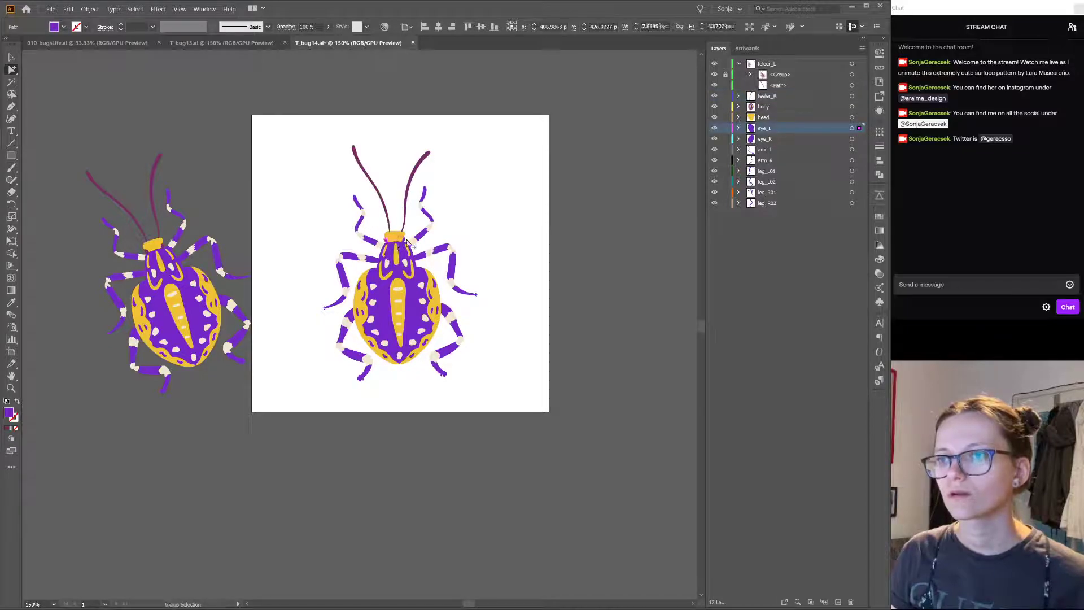
{"action": "key", "text": "i"}
{"action": "left_click", "coordinate": [162, 154]}
{"action": "key", "text": "v"}
Step: Delete the pasted reference beetle group from the left feeler layer
{"action": "left_click", "coordinate": [584, 229]}
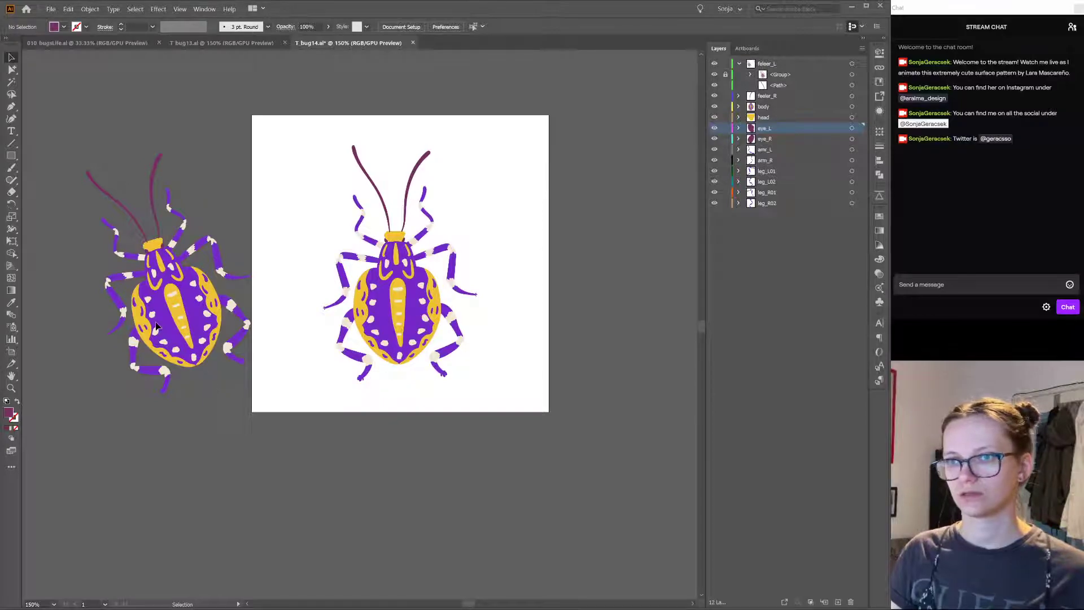
{"action": "left_click", "coordinate": [851, 76]}
{"action": "key", "text": "Delete"}
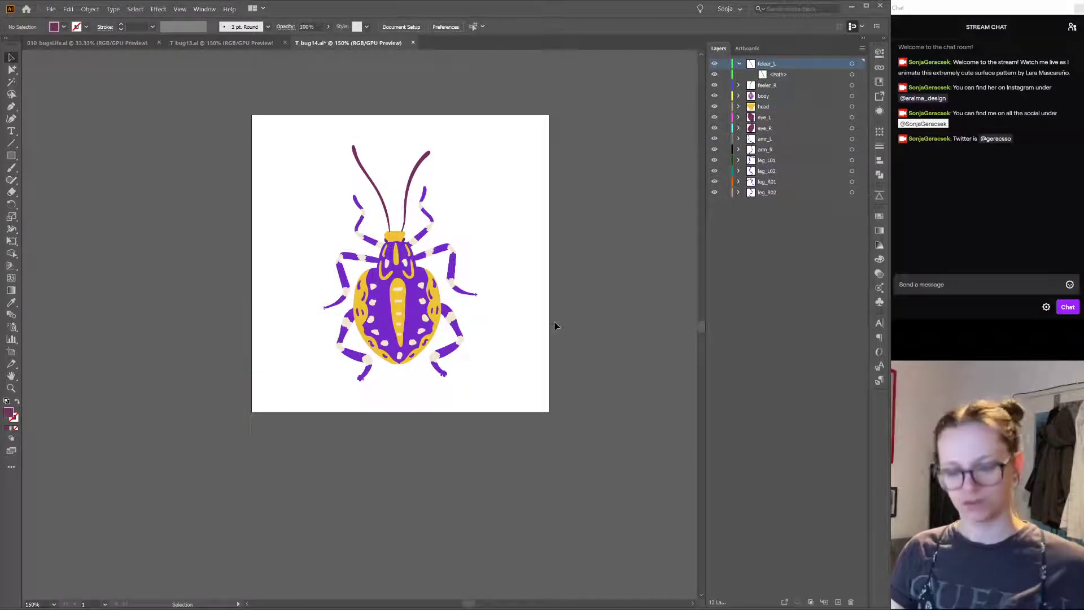
Step: Save the purple-and-yellow beetle file and copy the orange beetle (bug 15) from the 010_bugsLife pattern
{"action": "key", "text": "ctrl+s"}
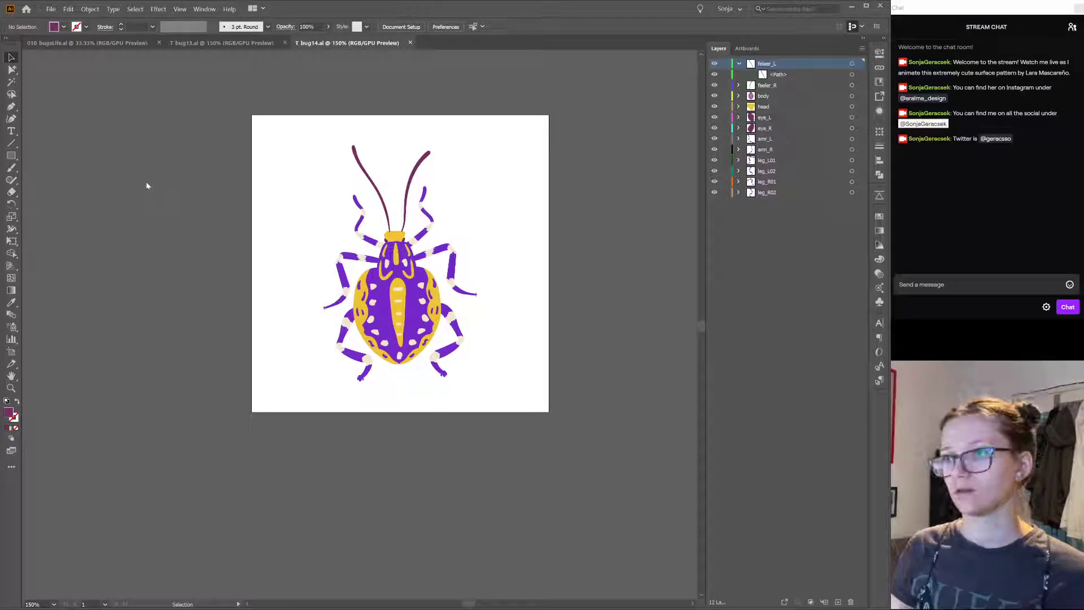
{"action": "left_click", "coordinate": [107, 43]}
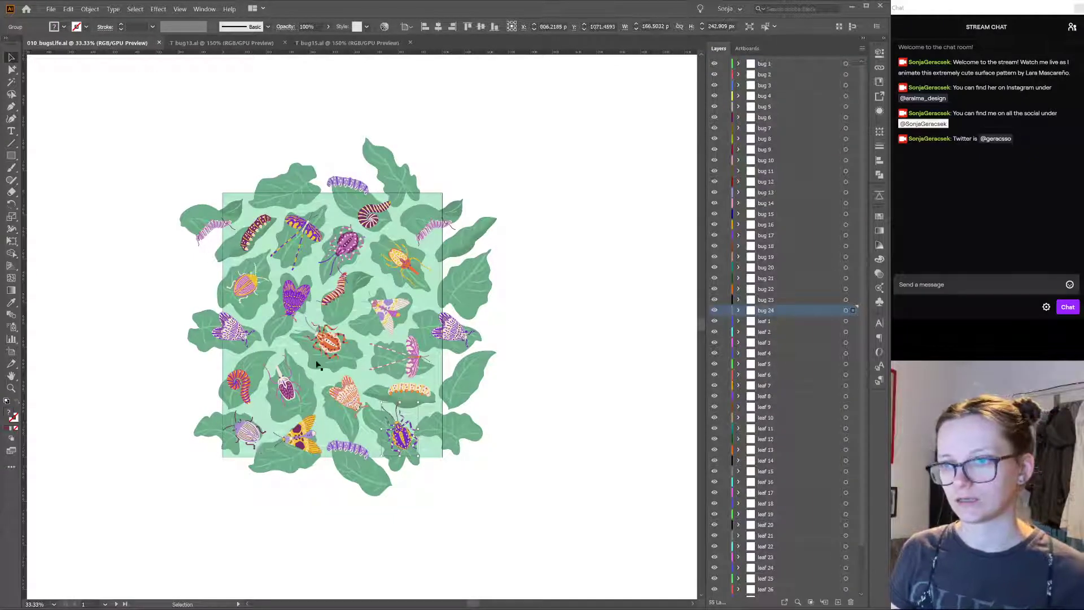
{"action": "left_click", "coordinate": [333, 346]}
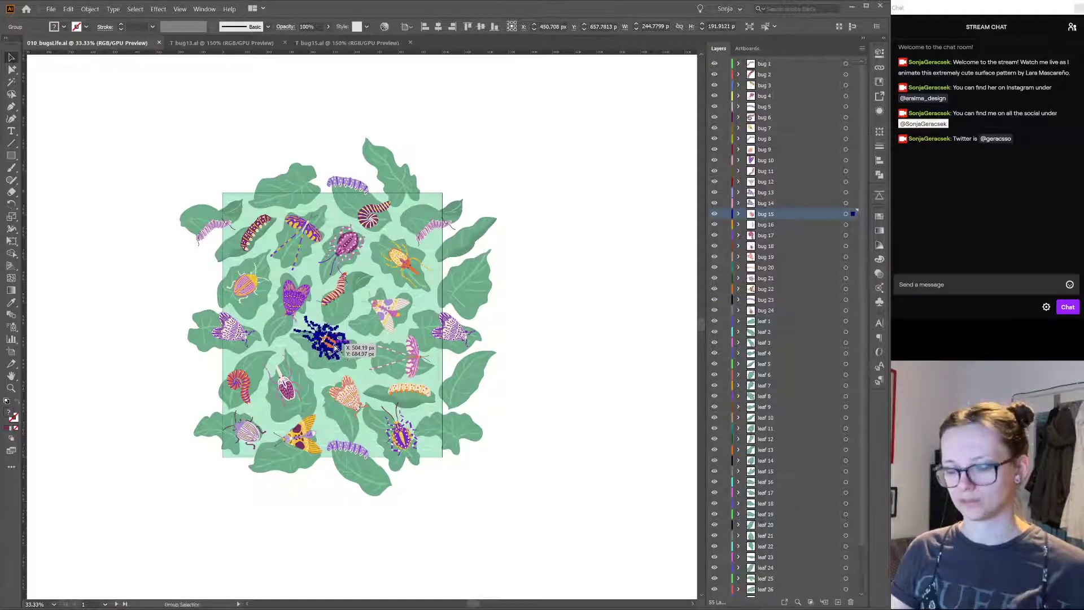
Step: Paste the orange beetle into T_bug15 as a color reference, place it beside the upright beetle, and lock its group
{"action": "left_click", "coordinate": [338, 47]}
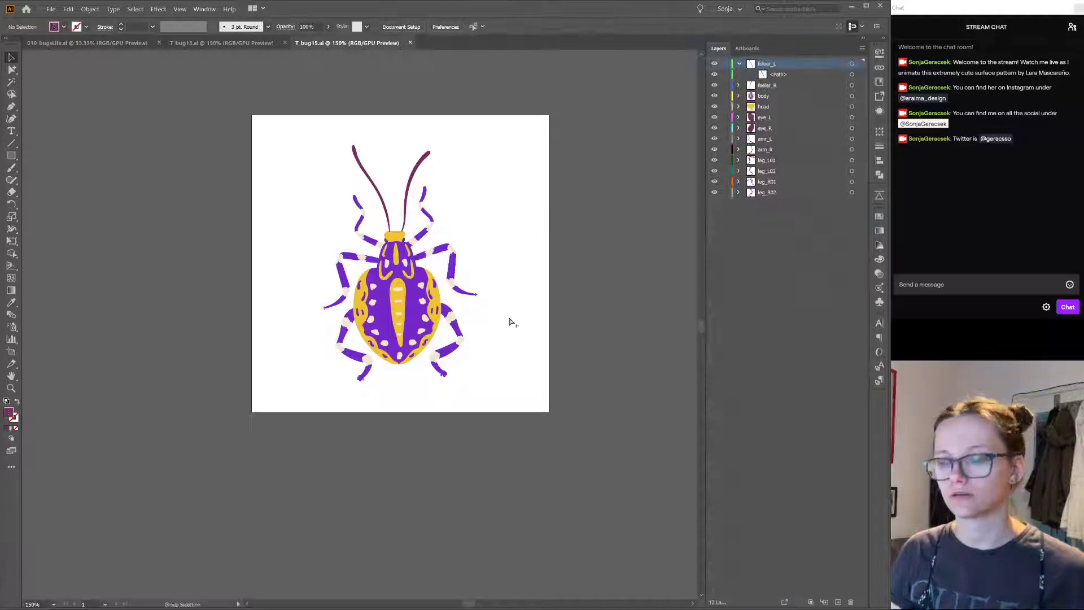
{"action": "key", "text": "ctrl+v"}
{"action": "left_click_drag", "start_coordinate": [294, 331], "coordinate": [116, 219]}
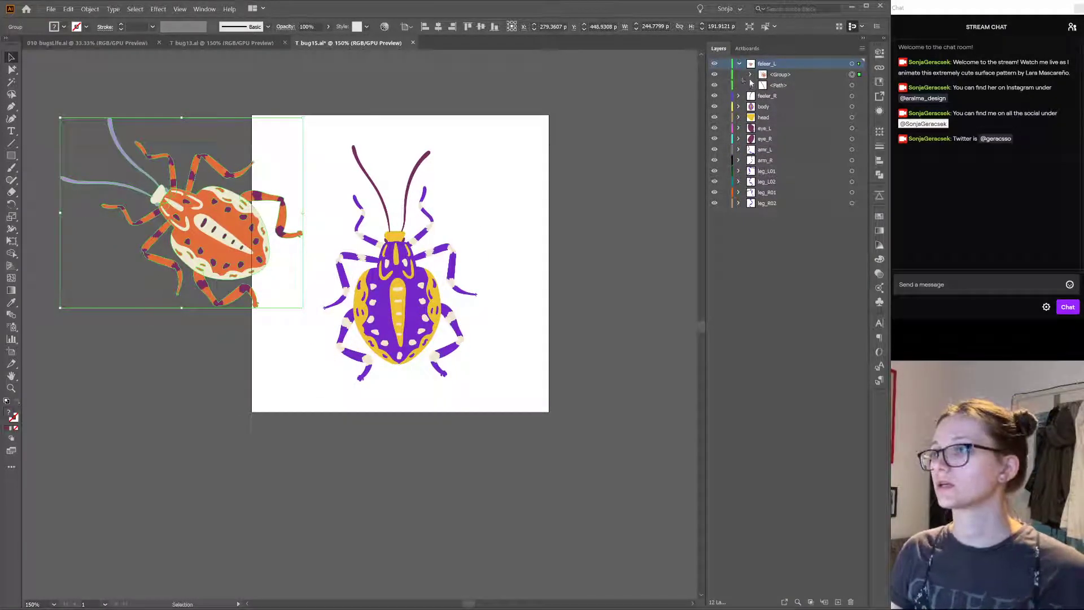
{"action": "left_click", "coordinate": [725, 74]}
Step: Recolor all purple shapes of the upright beetle's body and legs with the orange sampled from the reference beetle
{"action": "key", "text": "a"}
{"action": "left_click", "coordinate": [418, 284]}
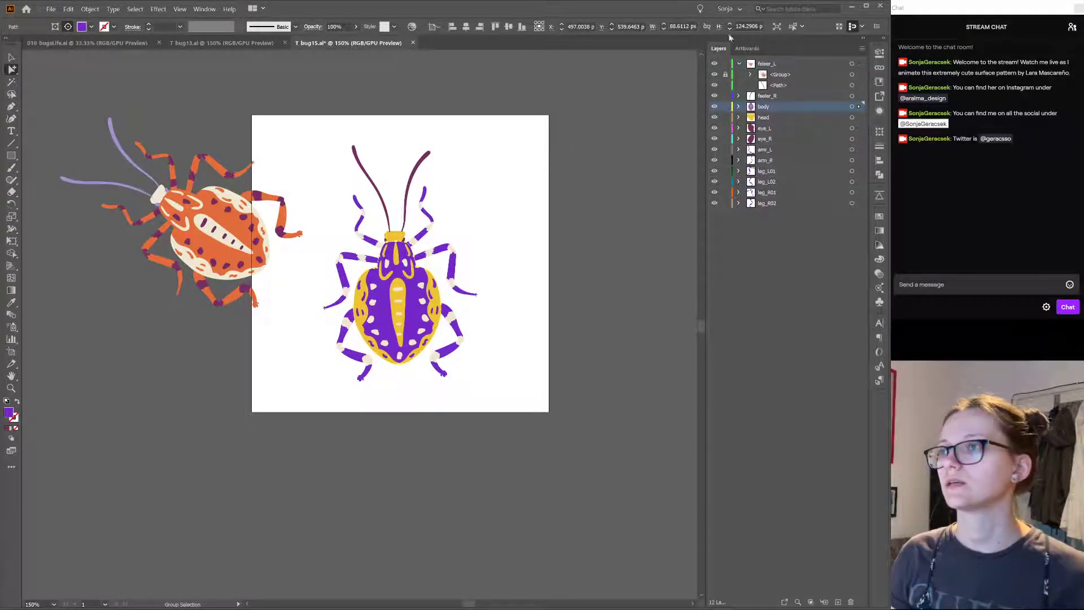
{"action": "left_click", "coordinate": [783, 29]}
{"action": "key", "text": "i"}
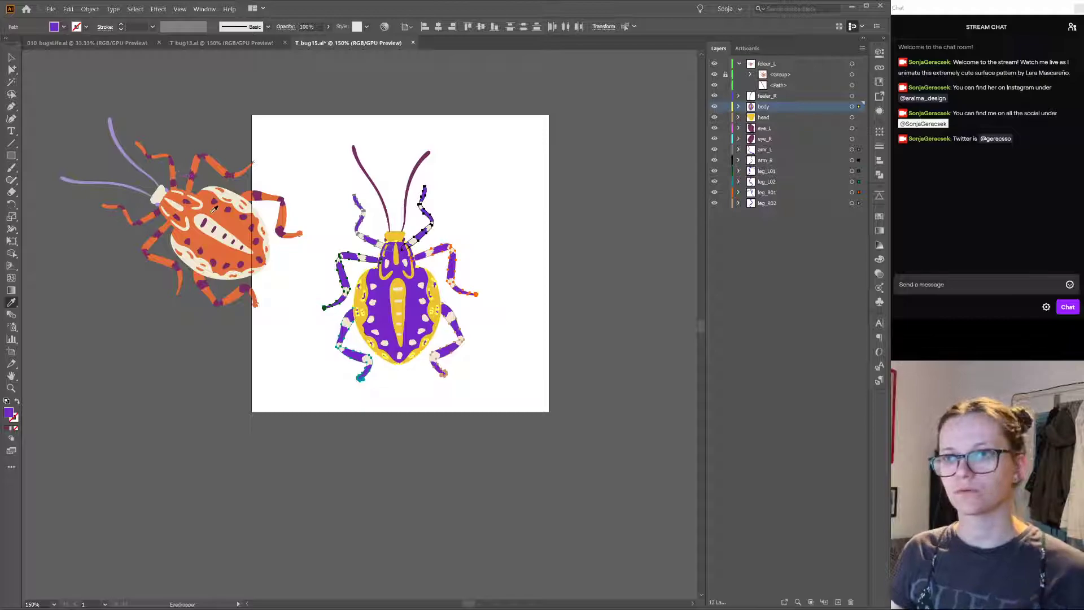
{"action": "left_click", "coordinate": [221, 208]}
{"action": "key", "text": "v"}
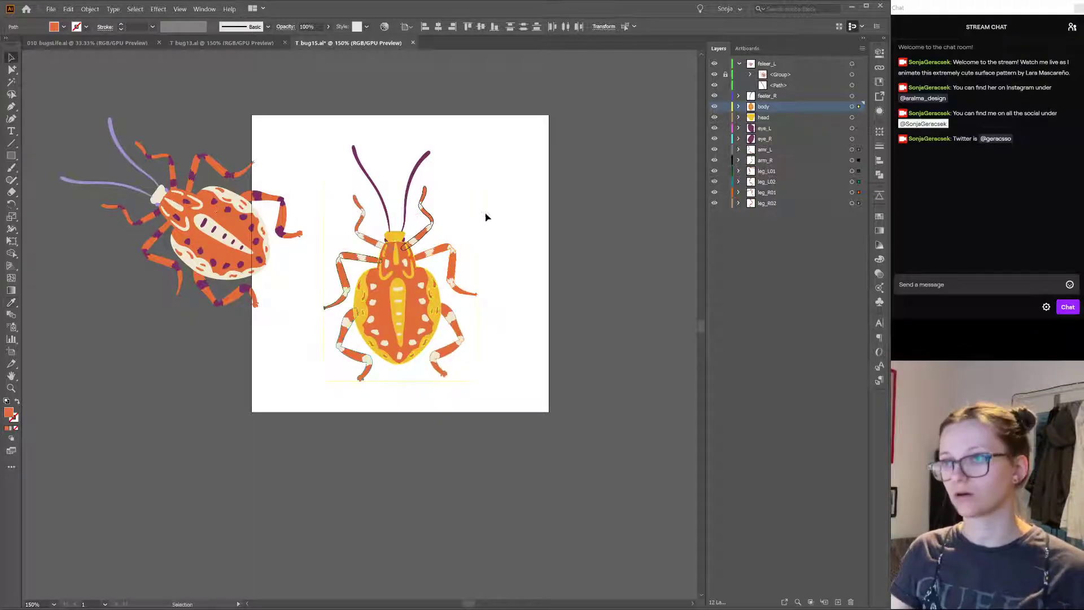
Step: Recolor the yellow markings on the beetle's body and head with the cream sampled from the reference beetle
{"action": "left_click", "coordinate": [438, 295]}
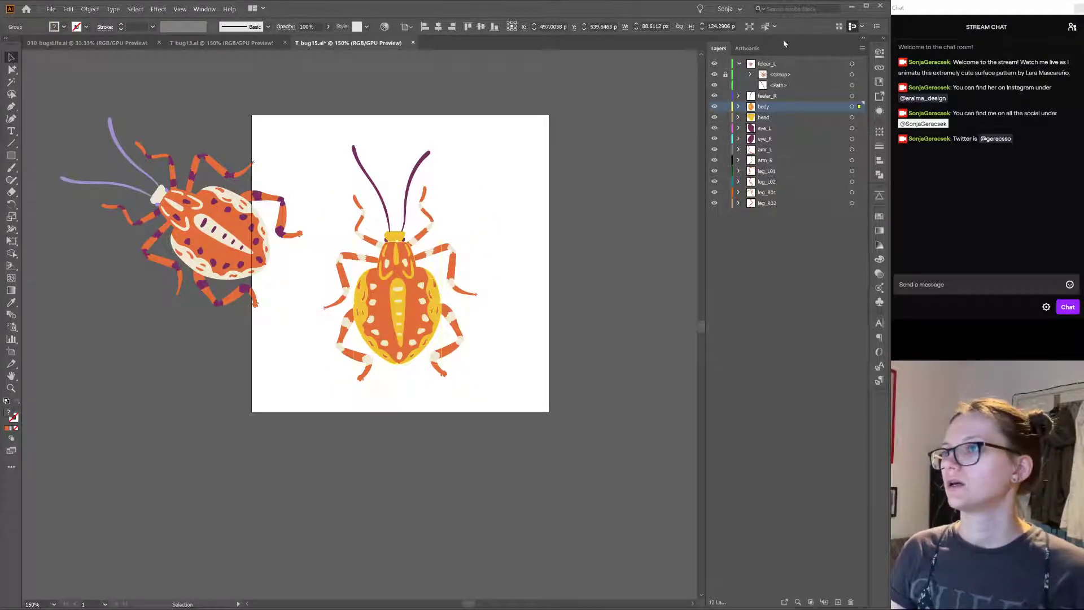
{"action": "key", "text": "a"}
{"action": "left_click", "coordinate": [439, 285]}
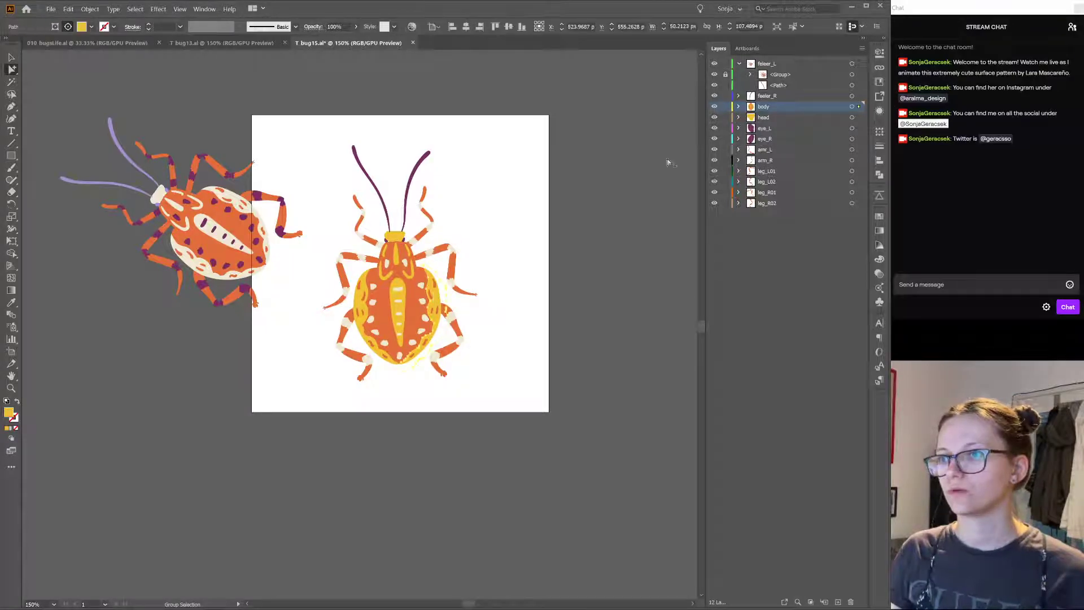
{"action": "left_click", "coordinate": [358, 305], "text": "shift"}
{"action": "key", "text": "i"}
{"action": "left_click", "coordinate": [223, 190]}
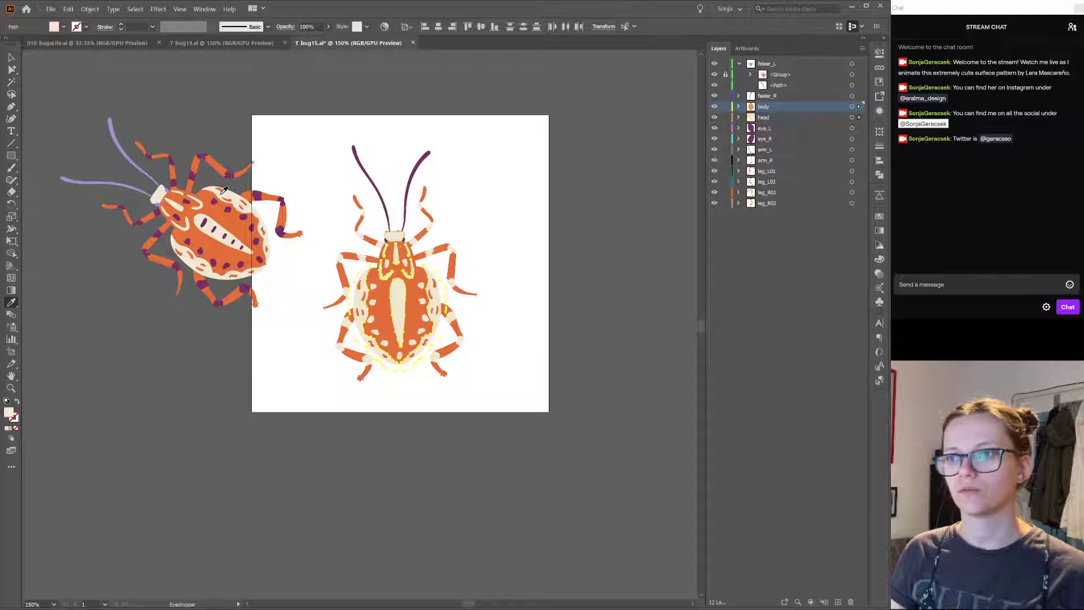
Step: Recolor both feelers and both eyes with the lavender sampled from the reference beetle's feeler
{"action": "key", "text": "a"}
{"action": "left_click", "coordinate": [414, 182]}
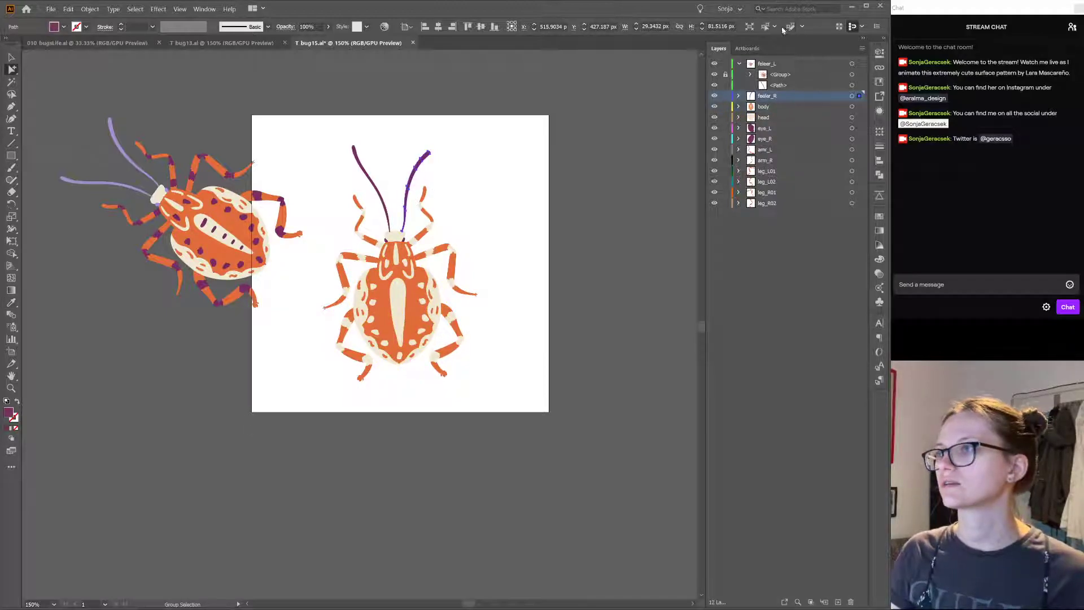
{"action": "left_click", "coordinate": [362, 169], "text": "shift"}
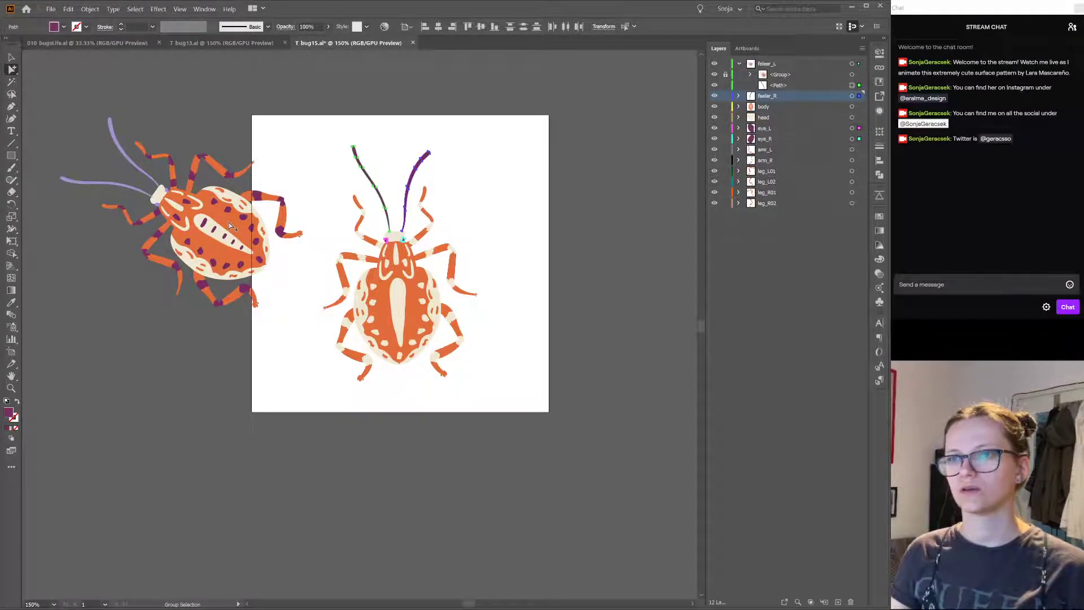
{"action": "key", "text": "i"}
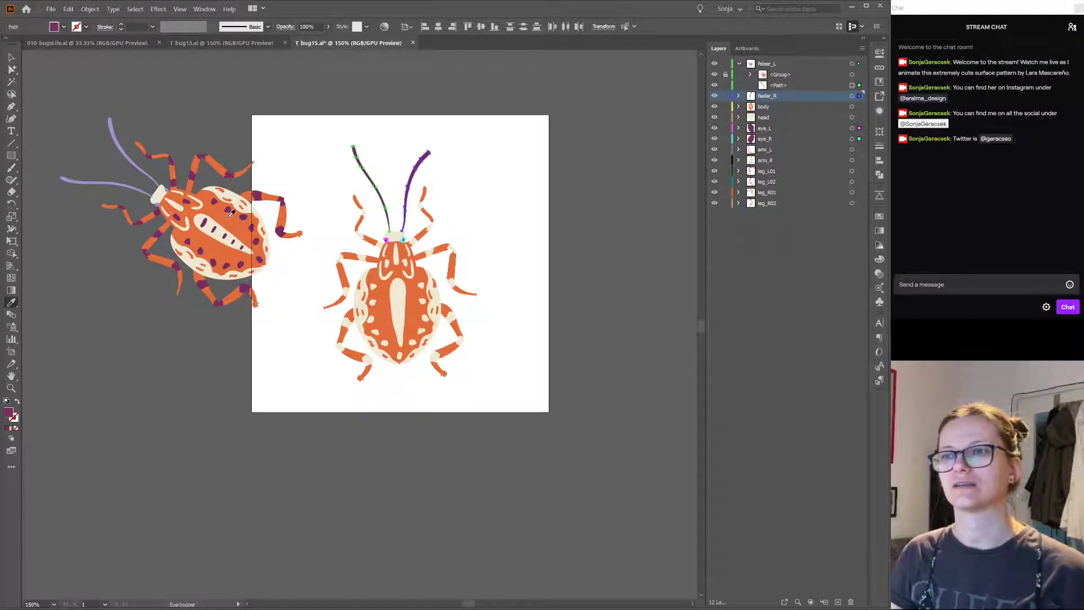
{"action": "left_click", "coordinate": [147, 165]}
{"action": "key", "text": "a"}
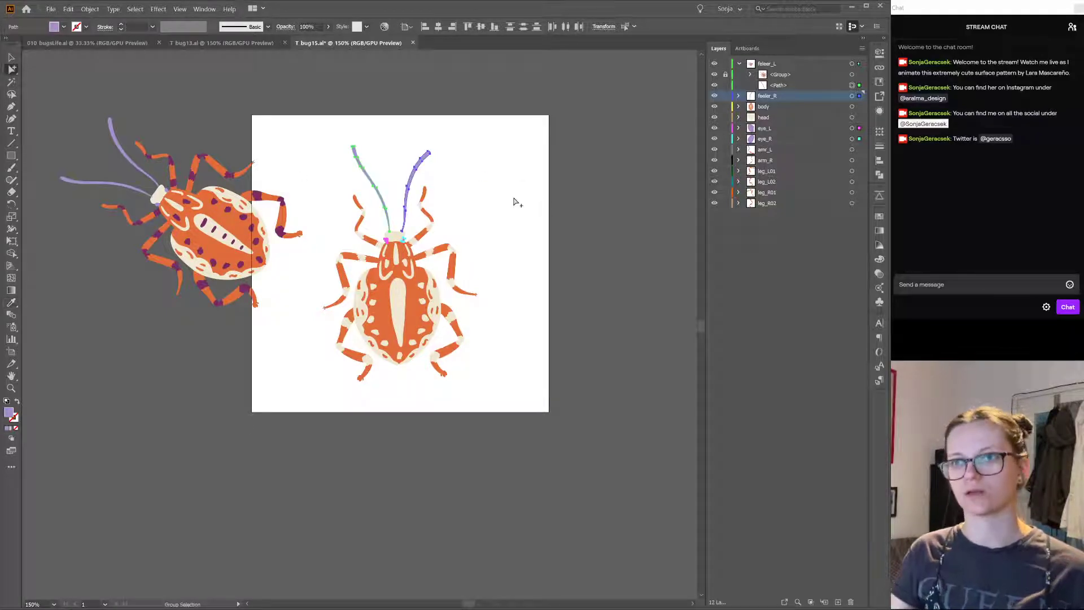
{"action": "left_click", "coordinate": [499, 202]}
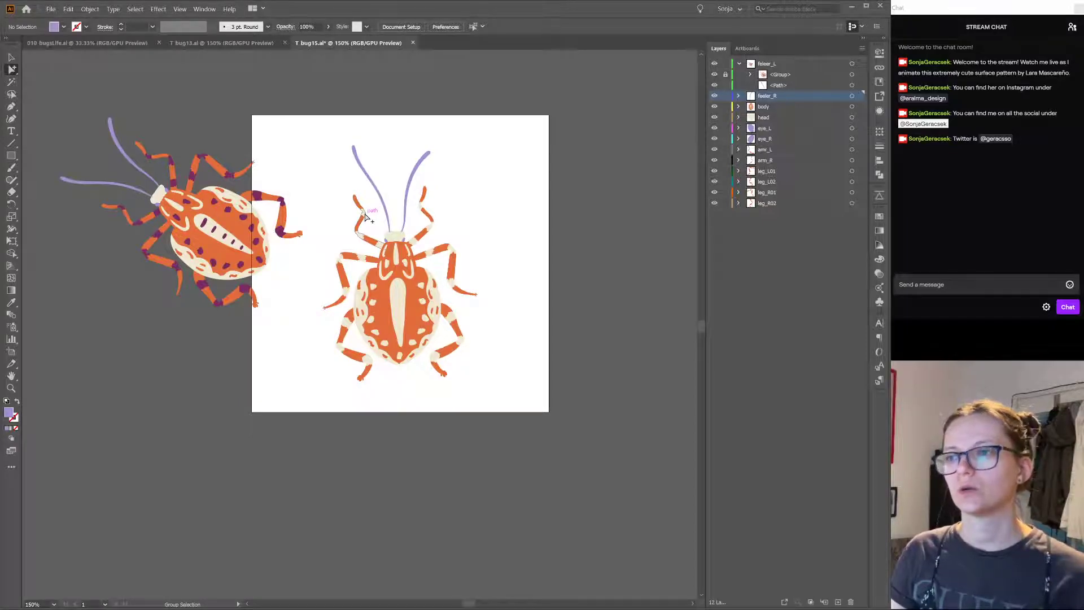
Step: Recolor the cream body spots and leg bands with the reference beetle's dark plum, excluding the head and the large cream body markings
{"action": "left_click", "coordinate": [366, 217]}
{"action": "left_click", "coordinate": [482, 298]}
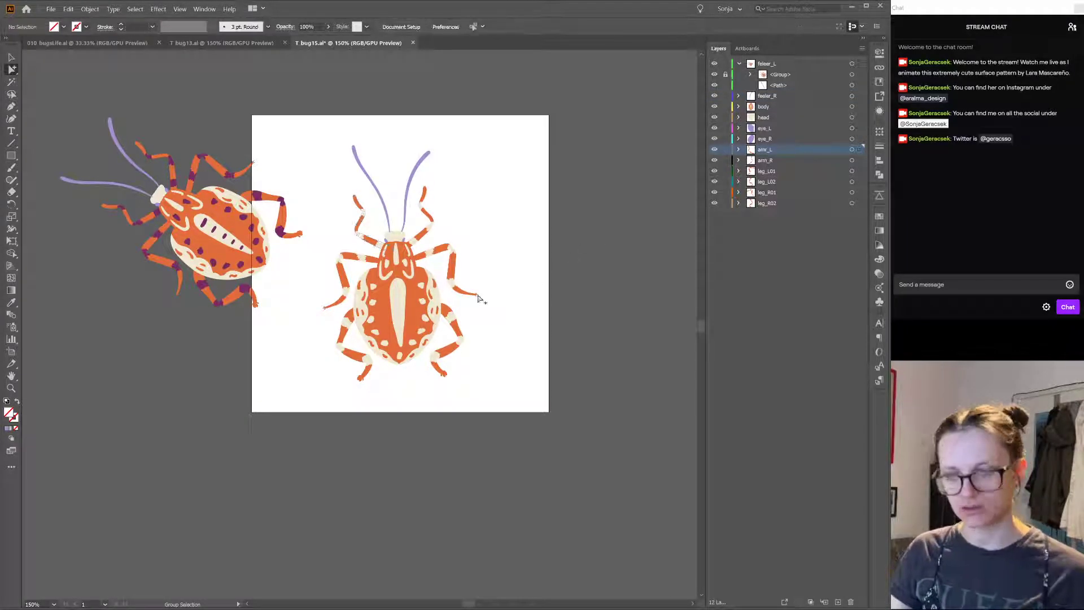
{"action": "left_click", "coordinate": [400, 241]}
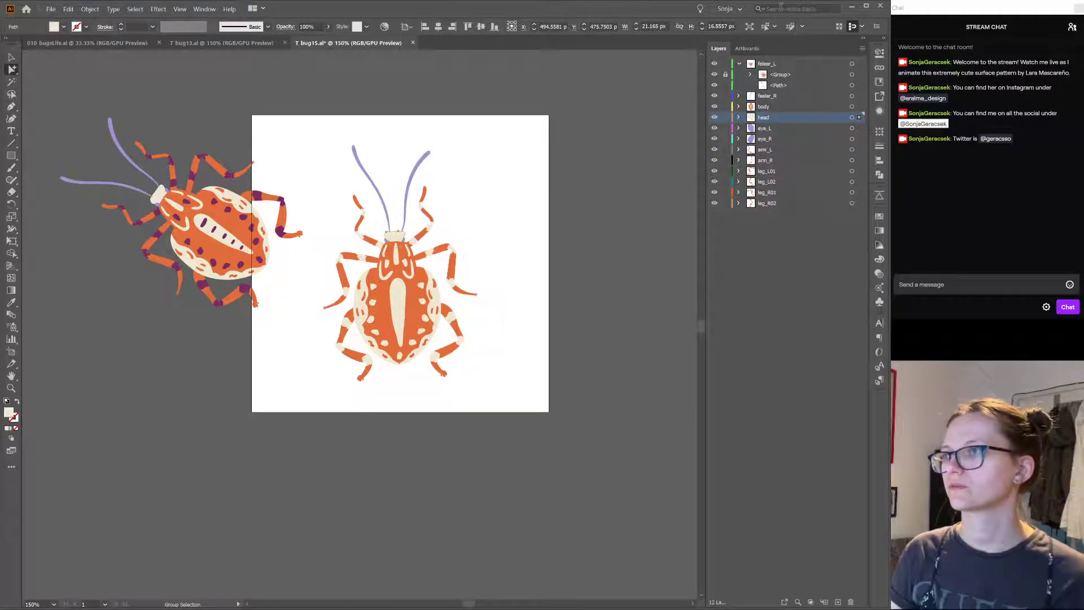
{"action": "left_click", "coordinate": [765, 26]}
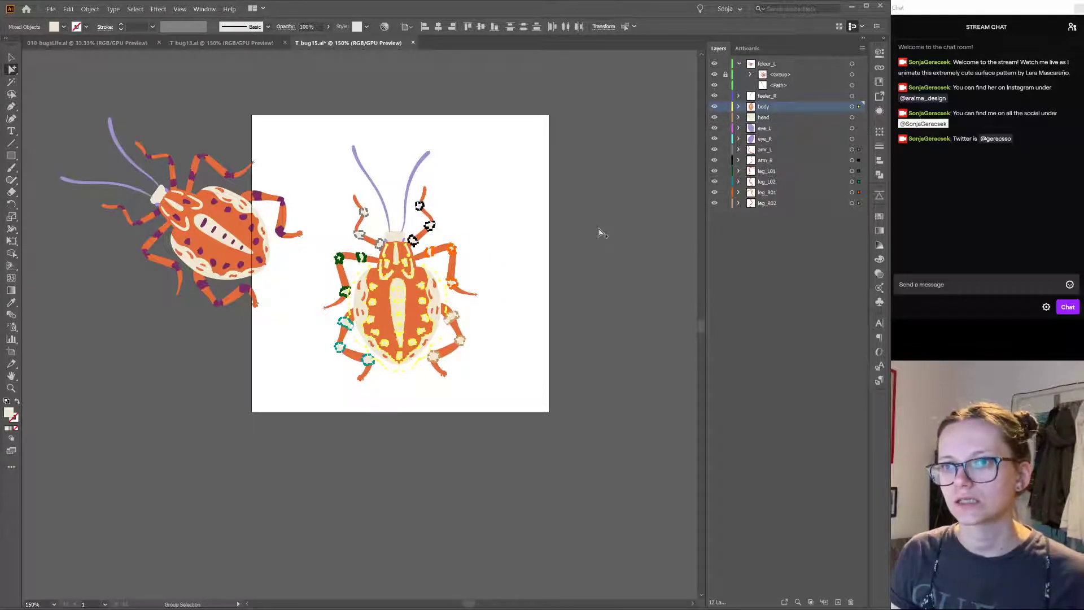
{"action": "left_click", "coordinate": [385, 281], "text": "shift"}
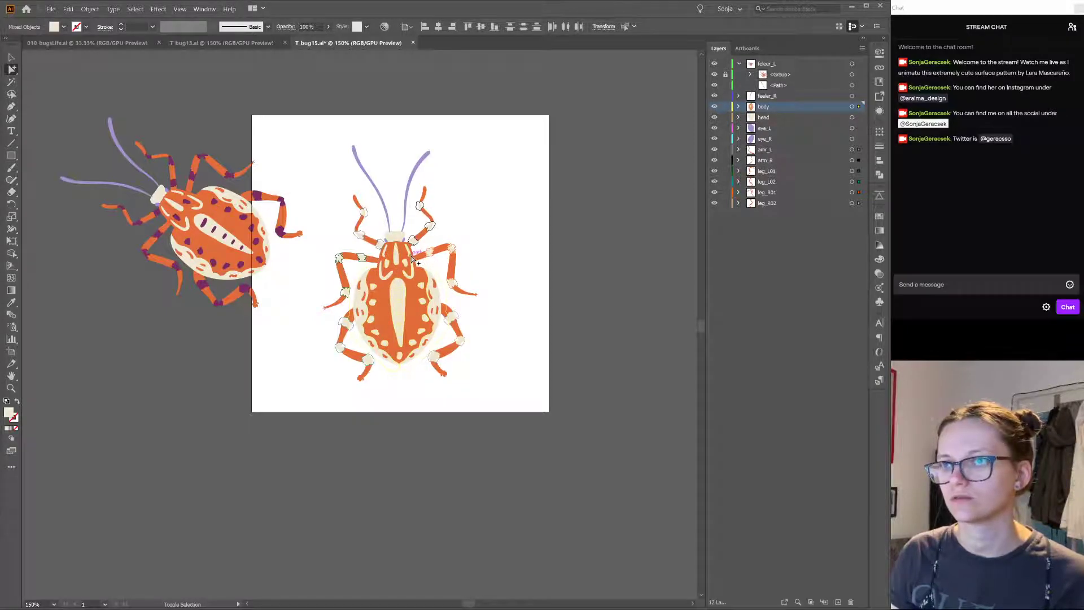
{"action": "left_click", "coordinate": [419, 276], "text": "shift"}
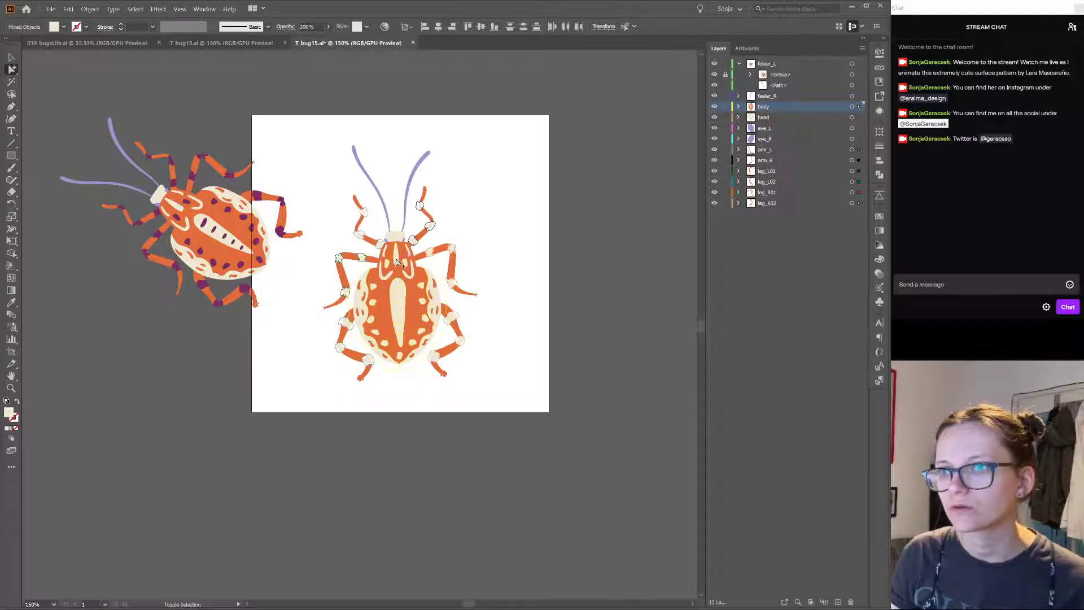
{"action": "key", "text": "ctrl+shift+a"}
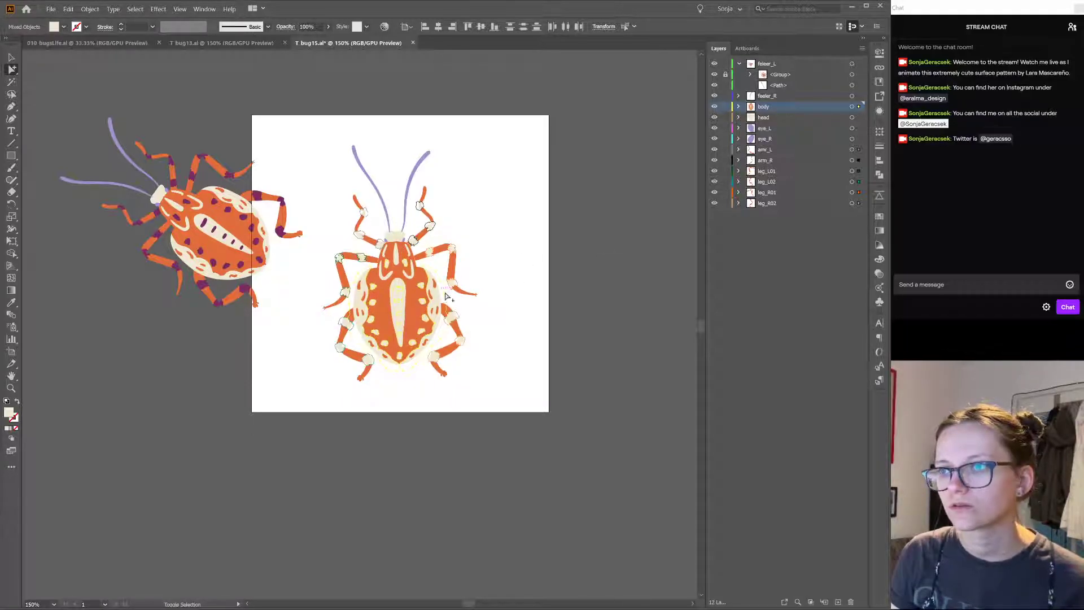
{"action": "left_click", "coordinate": [354, 300]}
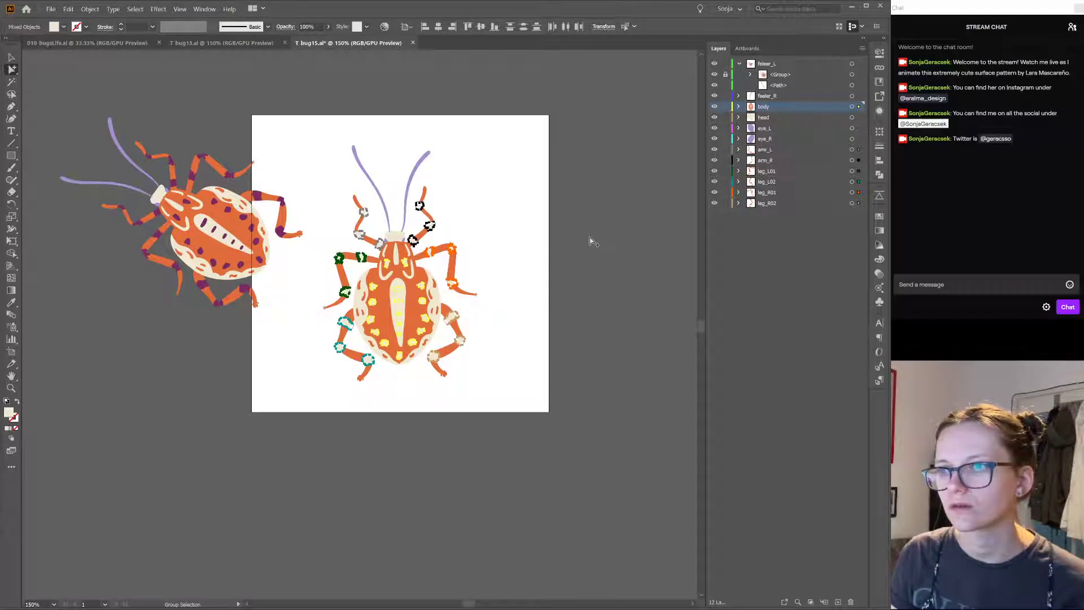
{"action": "key", "text": "i"}
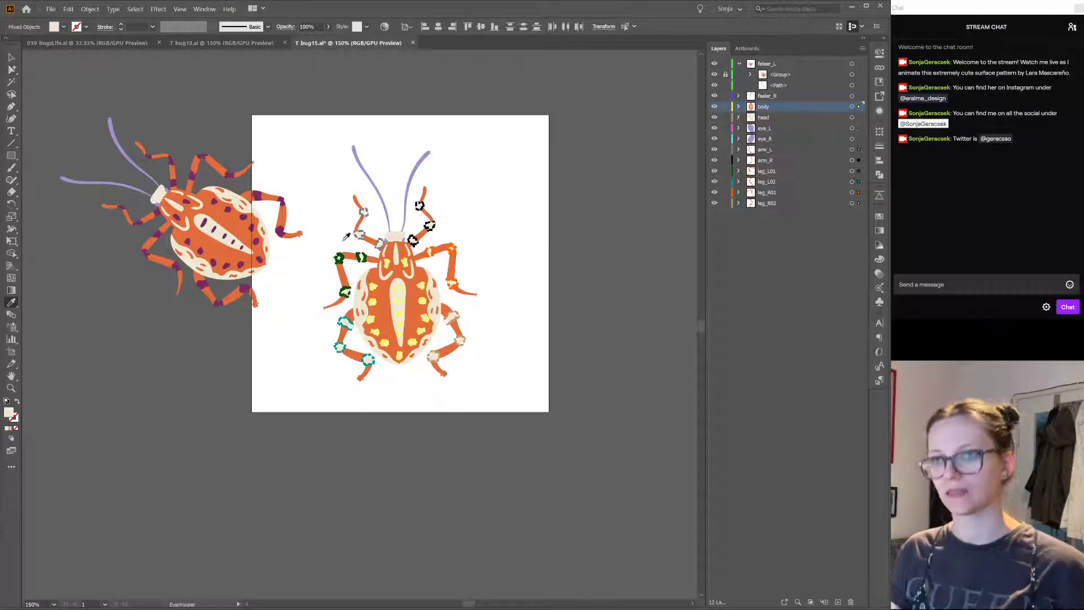
{"action": "left_click", "coordinate": [159, 232]}
{"action": "key", "text": "v"}
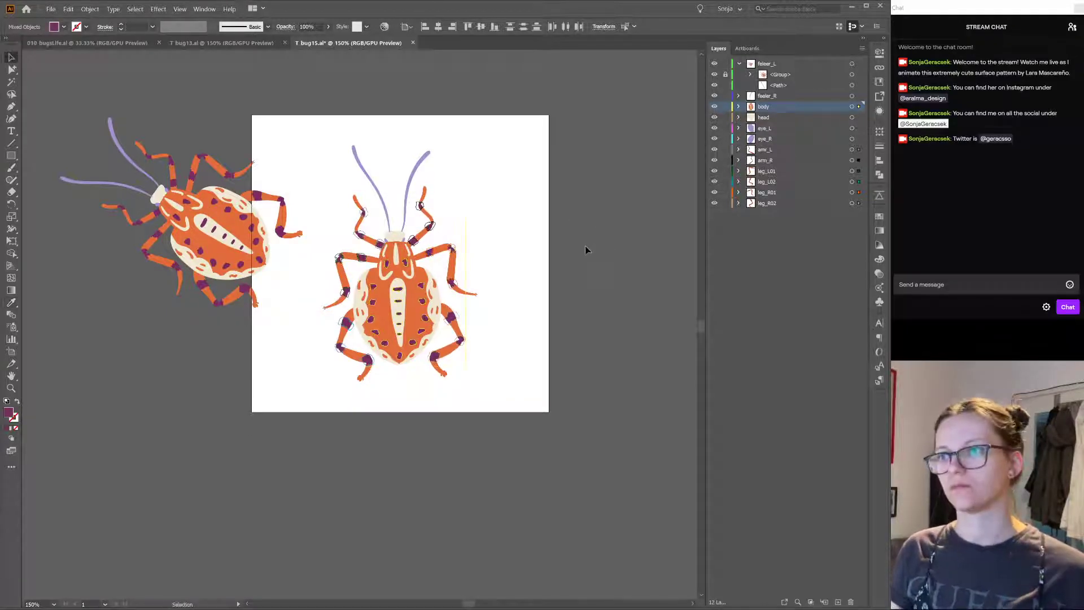
{"action": "left_click", "coordinate": [585, 249]}
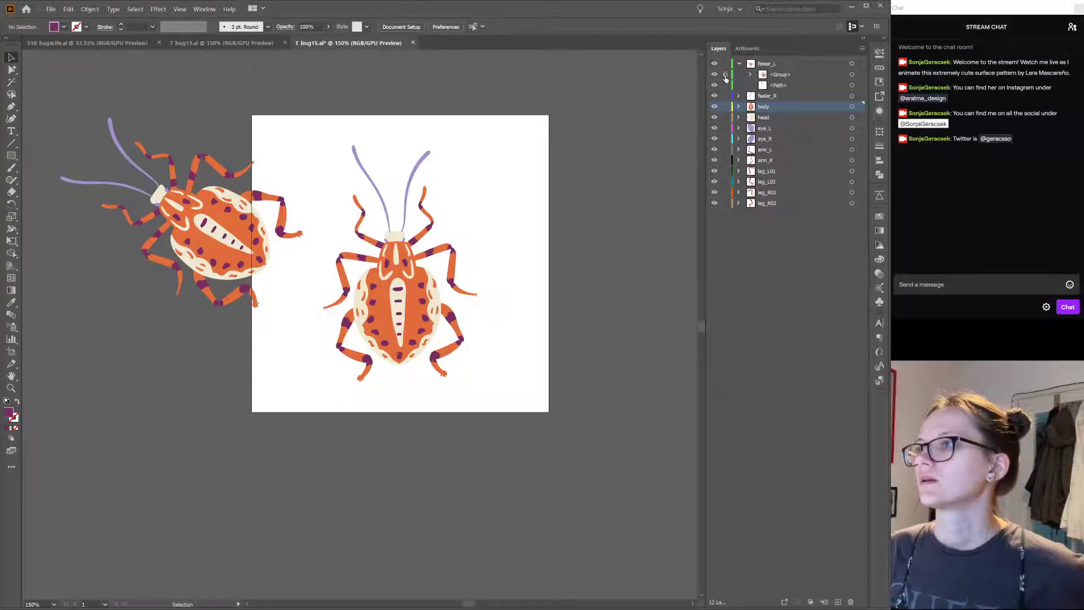
Step: Delete the group holding the tilted reference bug beside the artboard and save the bug15 file
{"action": "left_click", "coordinate": [851, 74]}
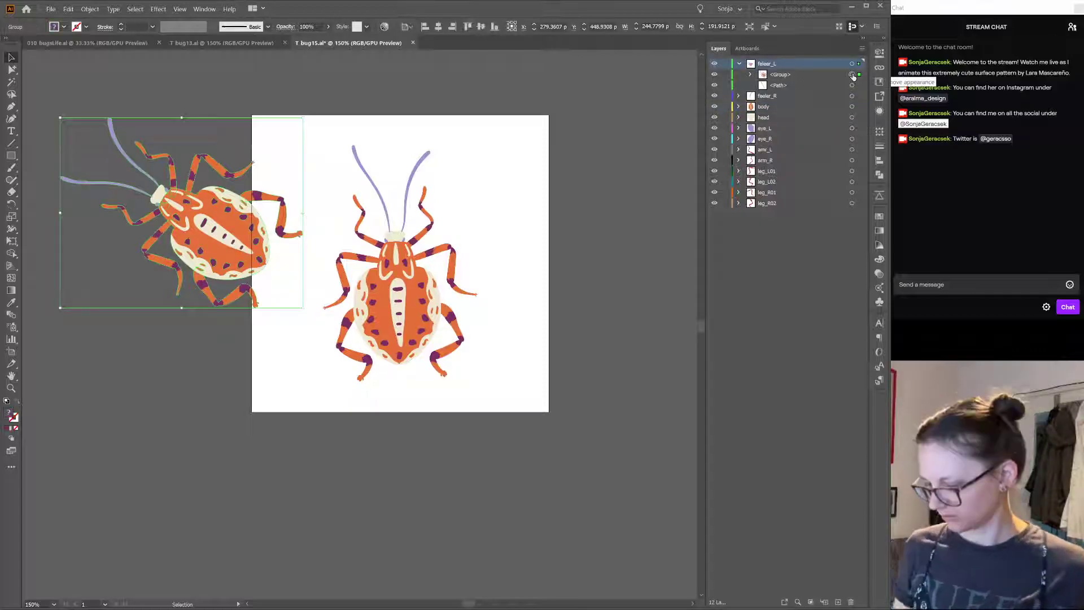
{"action": "key", "text": "Delete"}
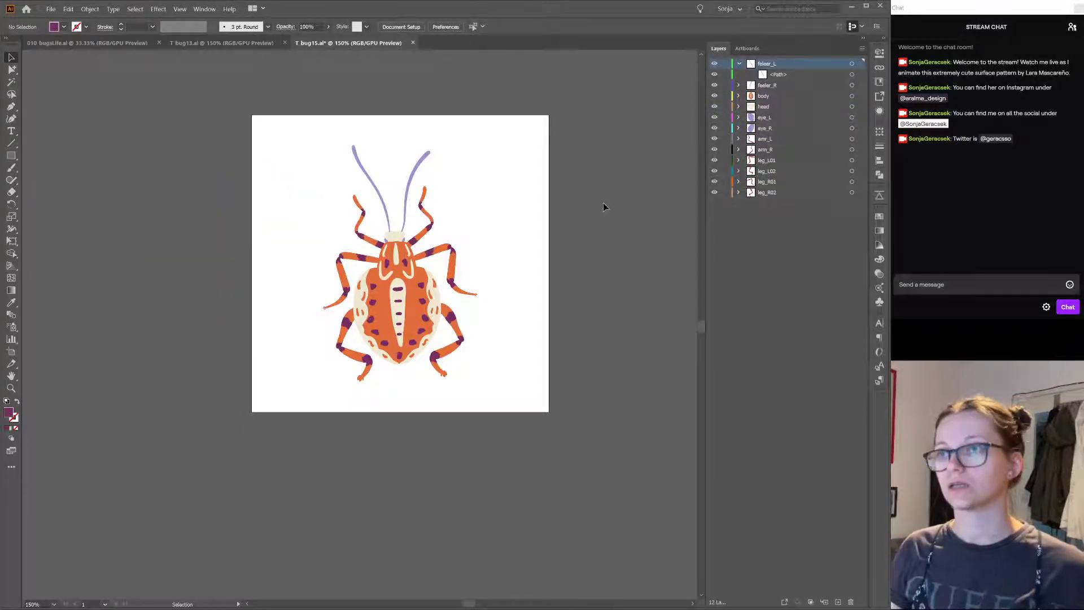
{"action": "key", "text": "ctrl+s"}
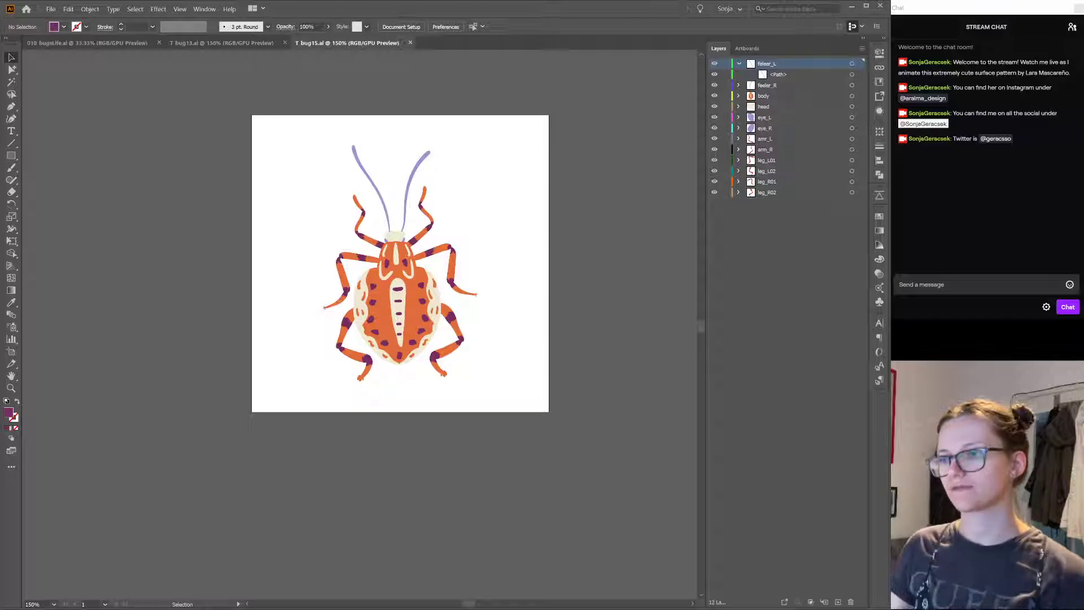
Step: Switch to After Effects, import the T_bug14 and T_bug15 artwork, and file their layer folders in the templates' vectors folder
{"action": "key", "text": "alt+Tab"}
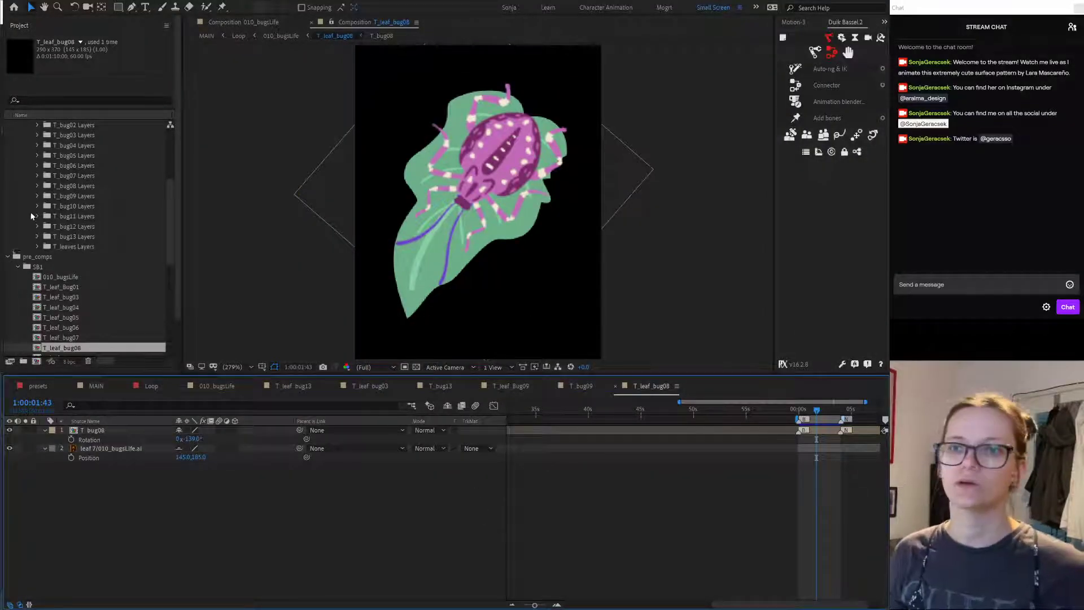
{"action": "scroll", "coordinate": [49, 186], "scroll_direction": "up", "scroll_amount": 3}
{"action": "left_click", "coordinate": [45, 158]}
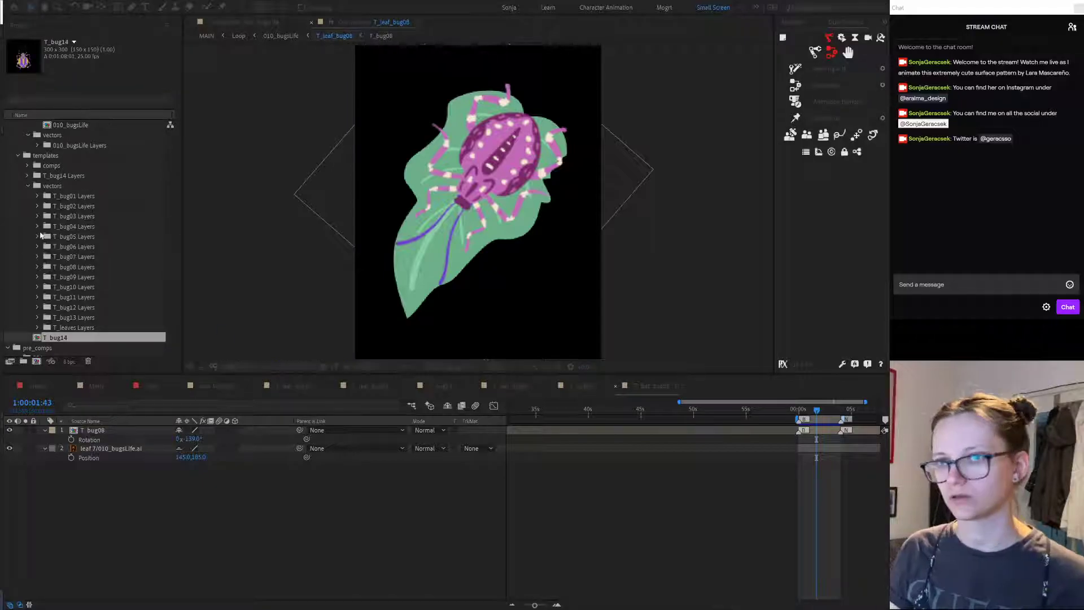
{"action": "left_click_drag", "start_coordinate": [13, 293], "coordinate": [12, 306]}
{"action": "left_click_drag", "start_coordinate": [77, 116], "coordinate": [56, 256]}
{"action": "left_click", "coordinate": [73, 236]}
{"action": "left_click", "coordinate": [67, 246], "text": "shift"}
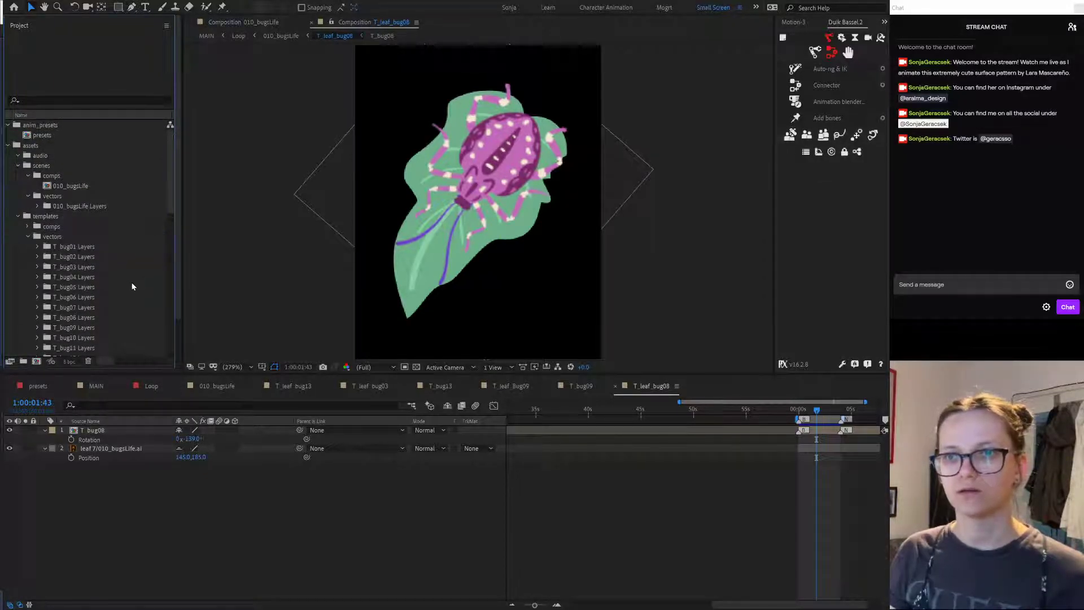
Step: Duplicate the T_leaf_bug13 composition as T_leaf_bug14
{"action": "scroll", "coordinate": [132, 286], "scroll_direction": "down", "scroll_amount": 4}
{"action": "scroll", "coordinate": [129, 339], "scroll_direction": "down", "scroll_amount": 4}
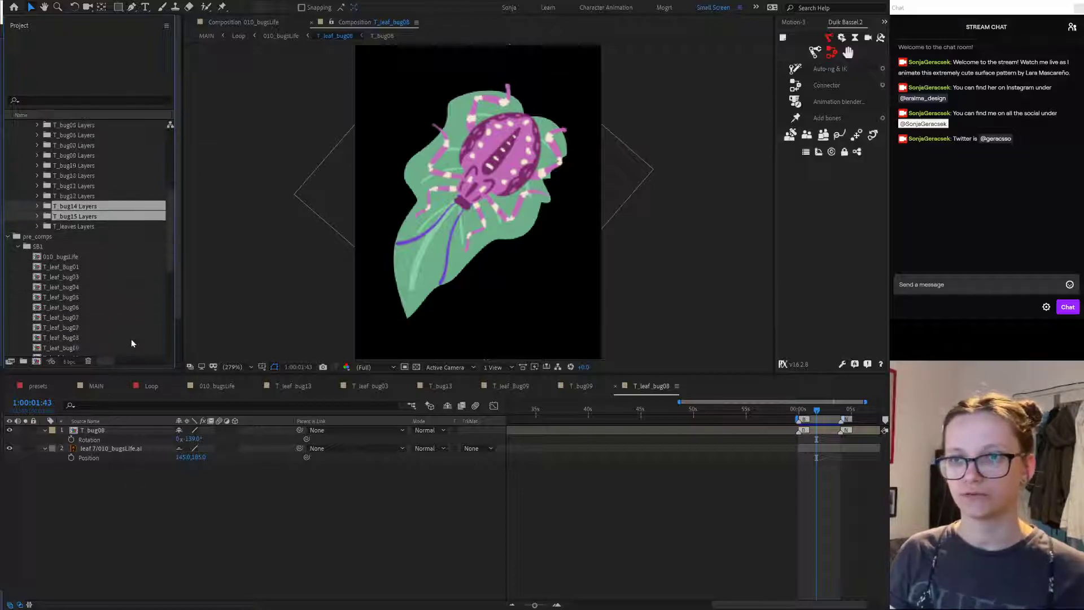
{"action": "left_click", "coordinate": [76, 319]}
{"action": "key", "text": "ctrl+d"}
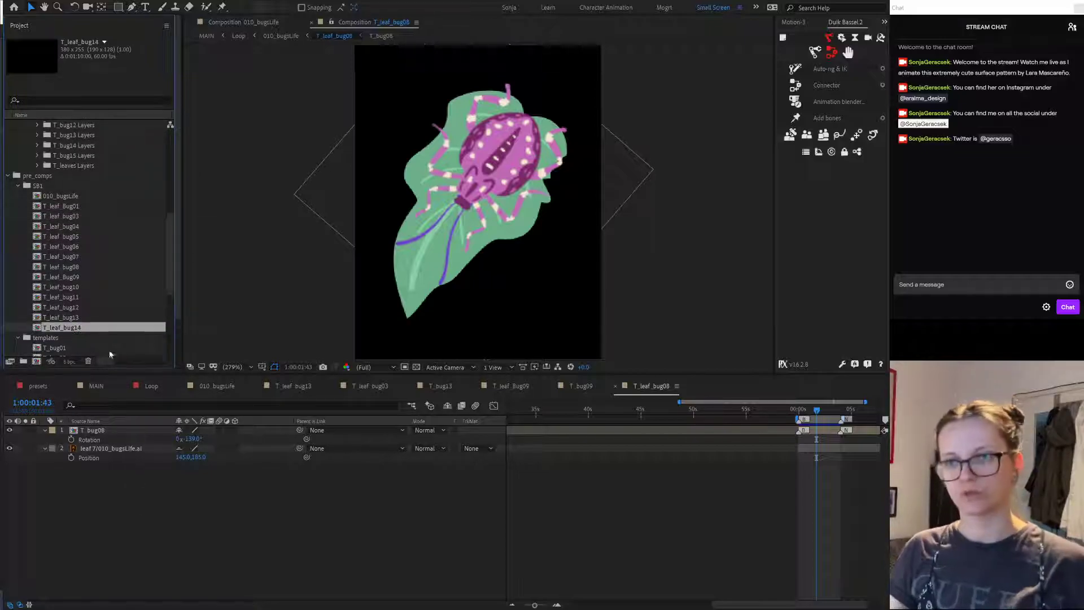
{"action": "key", "text": "Return"}
{"action": "key", "text": "Return"}
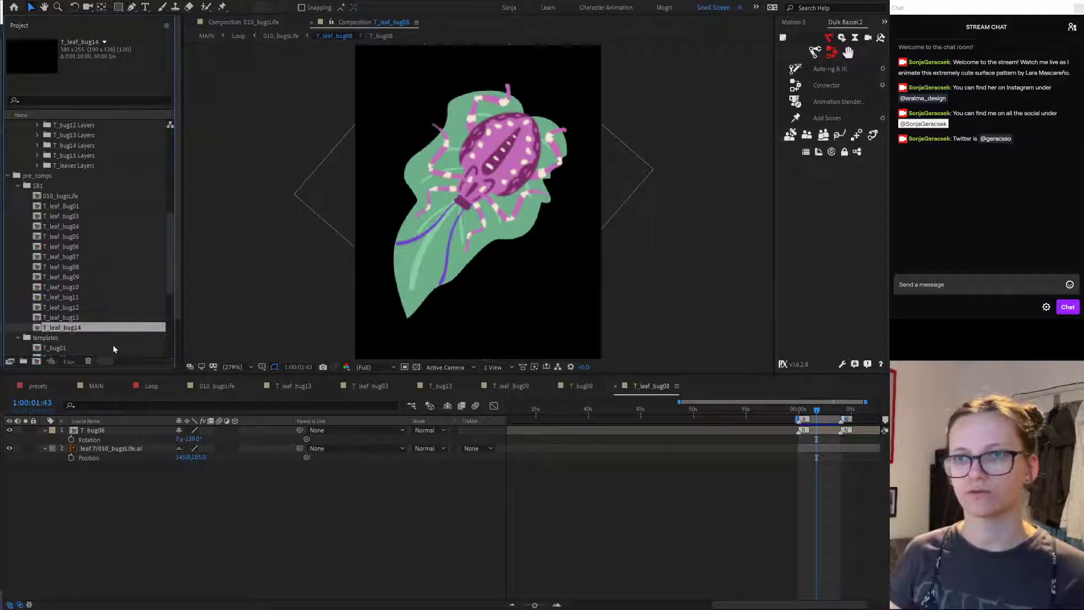
Step: Duplicate the T_bug13 template composition and name the copy T_bug14
{"action": "scroll", "coordinate": [102, 347], "scroll_direction": "down", "scroll_amount": 4}
{"action": "left_click", "coordinate": [46, 337]}
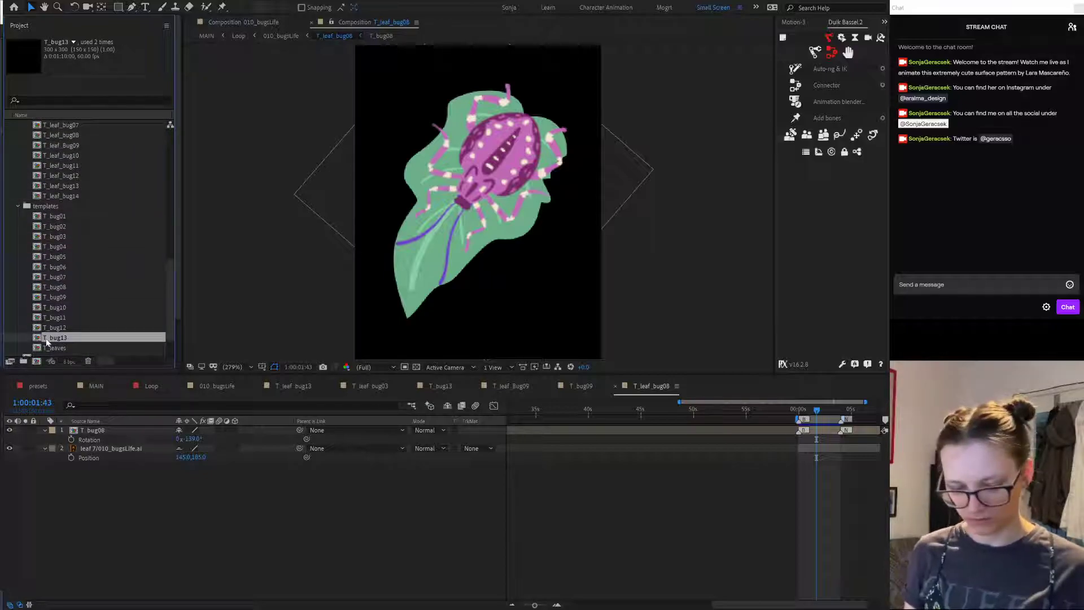
{"action": "key", "text": "ctrl+d"}
{"action": "key", "text": "Return"}
{"action": "key", "text": "Right"}
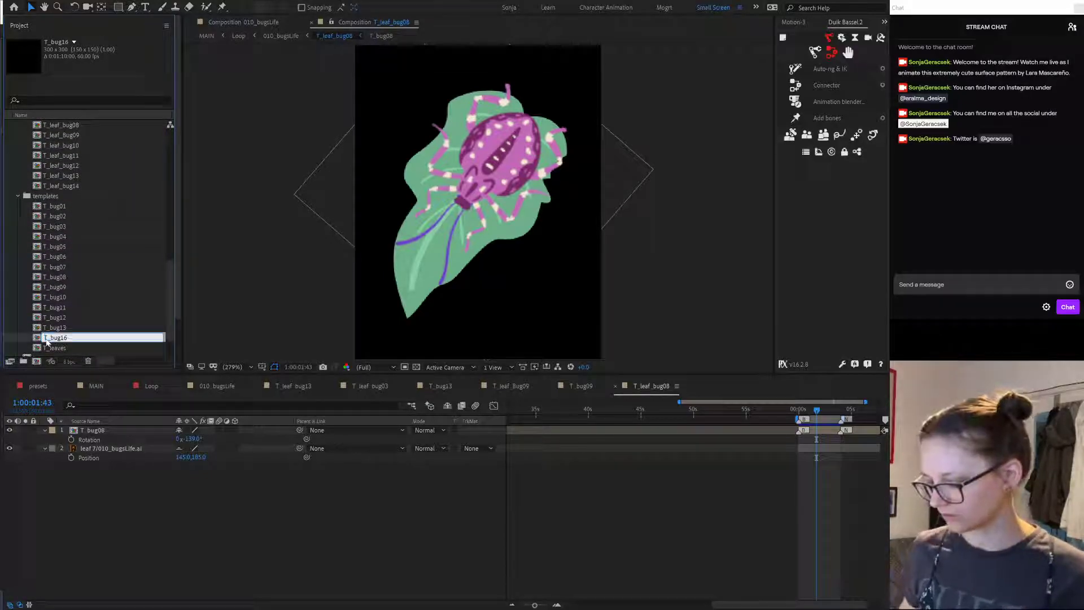
{"action": "type", "text": "4"}
{"action": "key", "text": "Return"}
Step: Duplicate the new T_bug14 composition and name the copy T_bug15
{"action": "key", "text": "ctrl+d"}
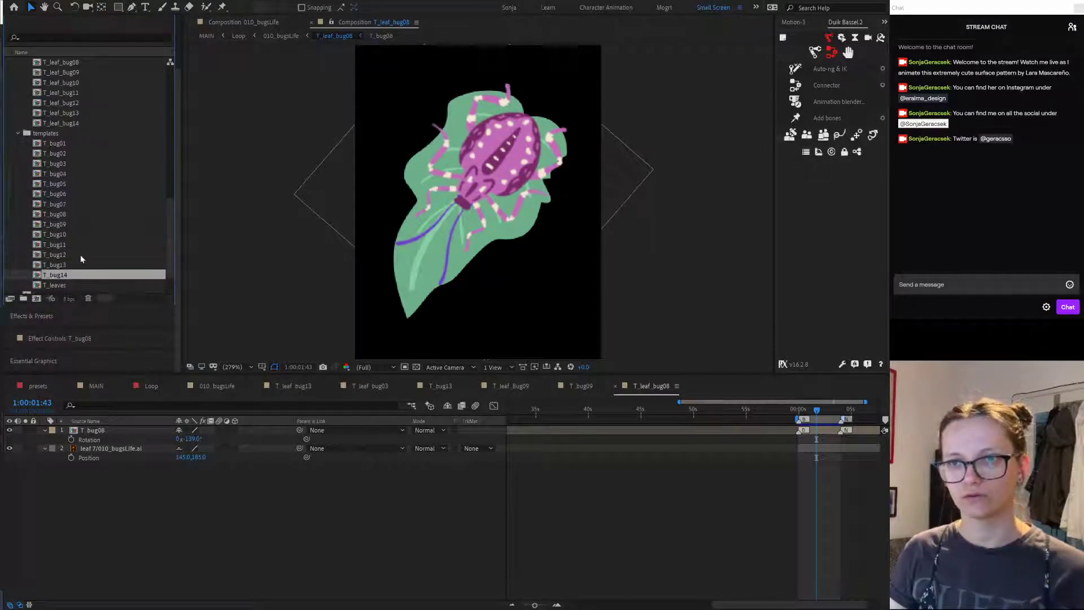
{"action": "scroll", "coordinate": [82, 259], "scroll_direction": "down", "scroll_amount": 1}
{"action": "key", "text": "Return"}
{"action": "key", "text": "Right"}
{"action": "key", "text": "BackSpace"}
{"action": "type", "text": "5"}
{"action": "key", "text": "Return"}
Step: Duplicate the T_leaf_bug14 composition as T_leaf_bug15 and open T_leaf_bug14
{"action": "left_click", "coordinate": [73, 114]}
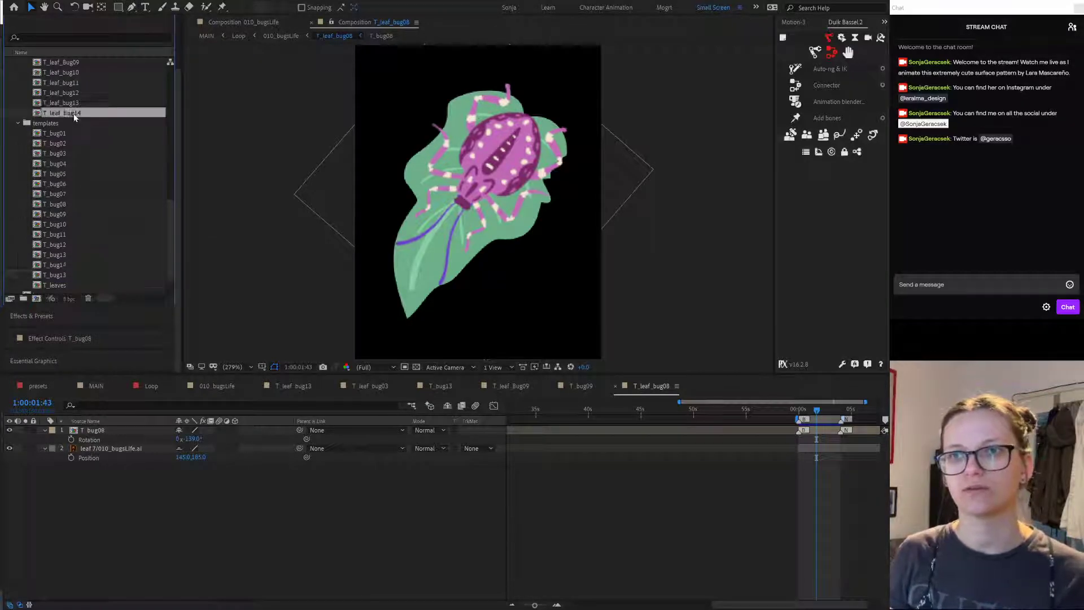
{"action": "key", "text": "ctrl+d"}
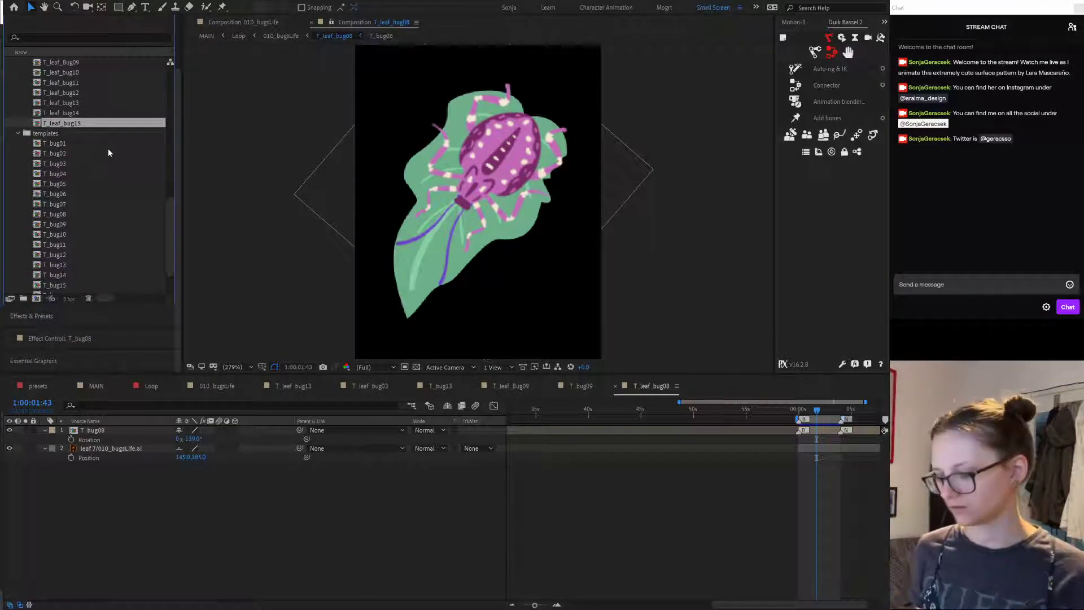
{"action": "left_click", "coordinate": [69, 113]}
{"action": "double_click", "coordinate": [69, 113]}
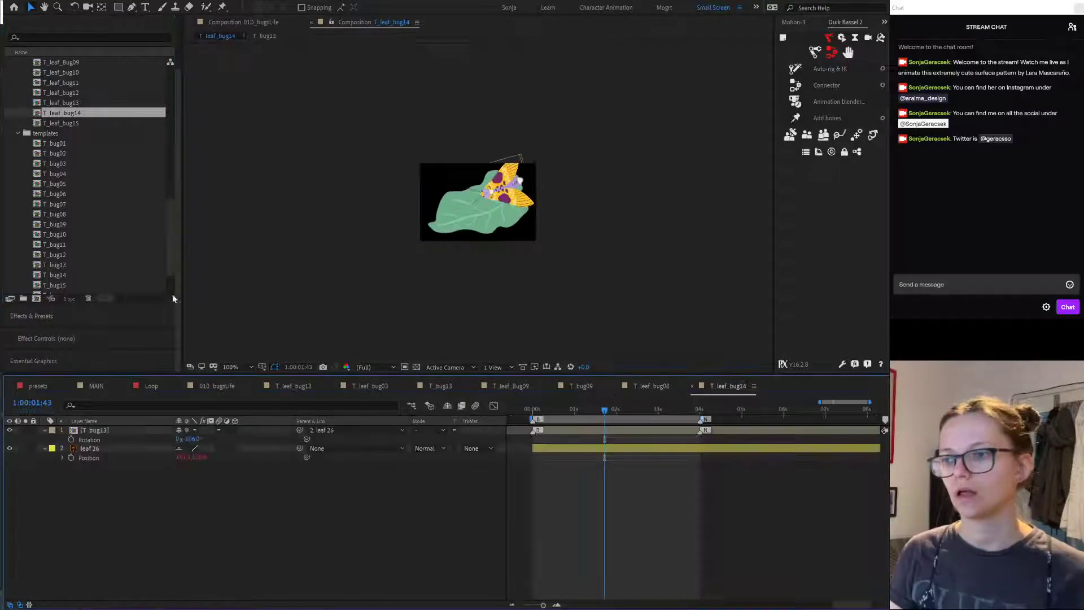
Step: Examine the T_leaf_bug04 and T_leaf_bug08 compositions to find a bug rig suited for reuse
{"action": "left_click", "coordinate": [104, 431]}
{"action": "scroll", "coordinate": [122, 243], "scroll_direction": "up", "scroll_amount": 5}
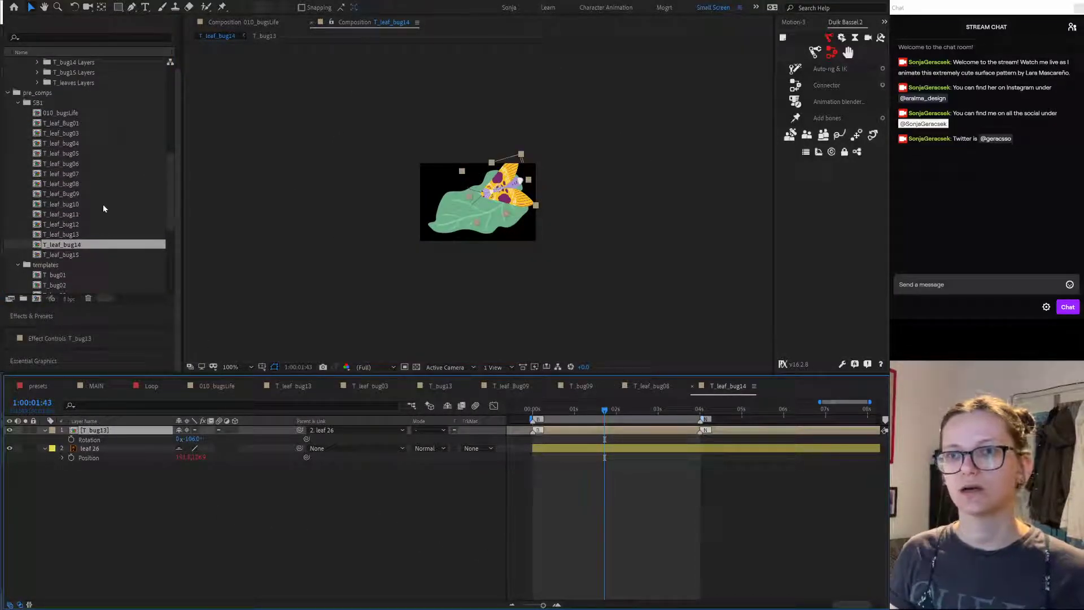
{"action": "left_click", "coordinate": [74, 124]}
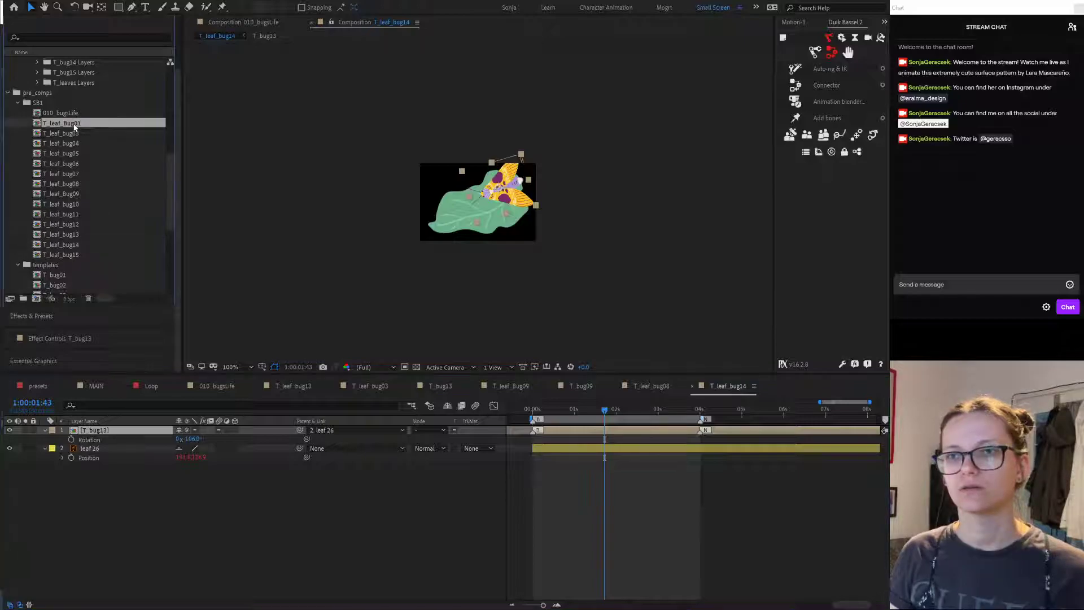
{"action": "double_click", "coordinate": [69, 144]}
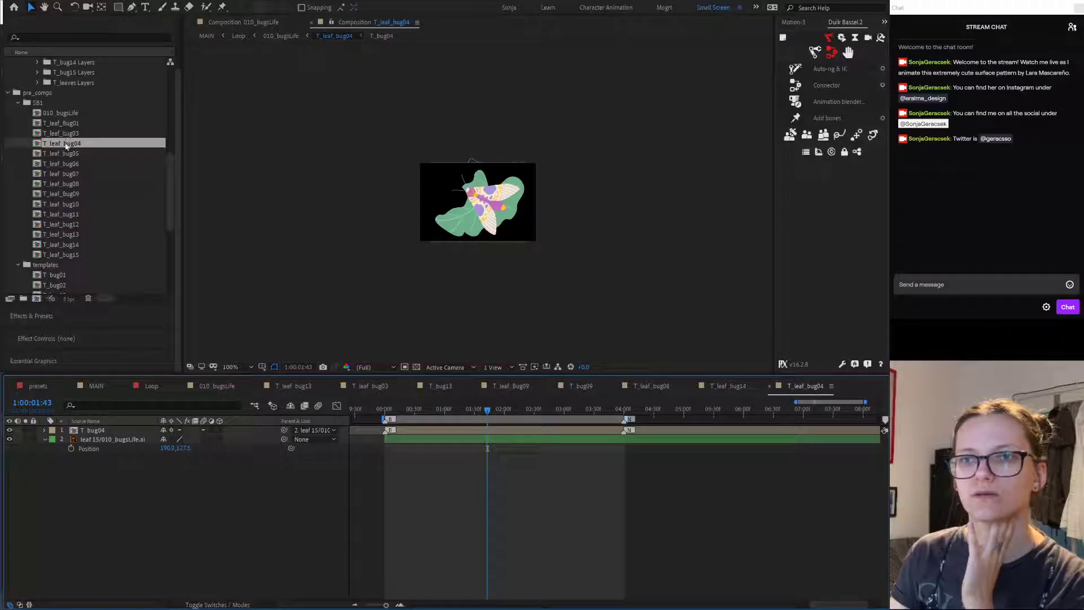
{"action": "left_click", "coordinate": [76, 184]}
{"action": "double_click", "coordinate": [76, 184]}
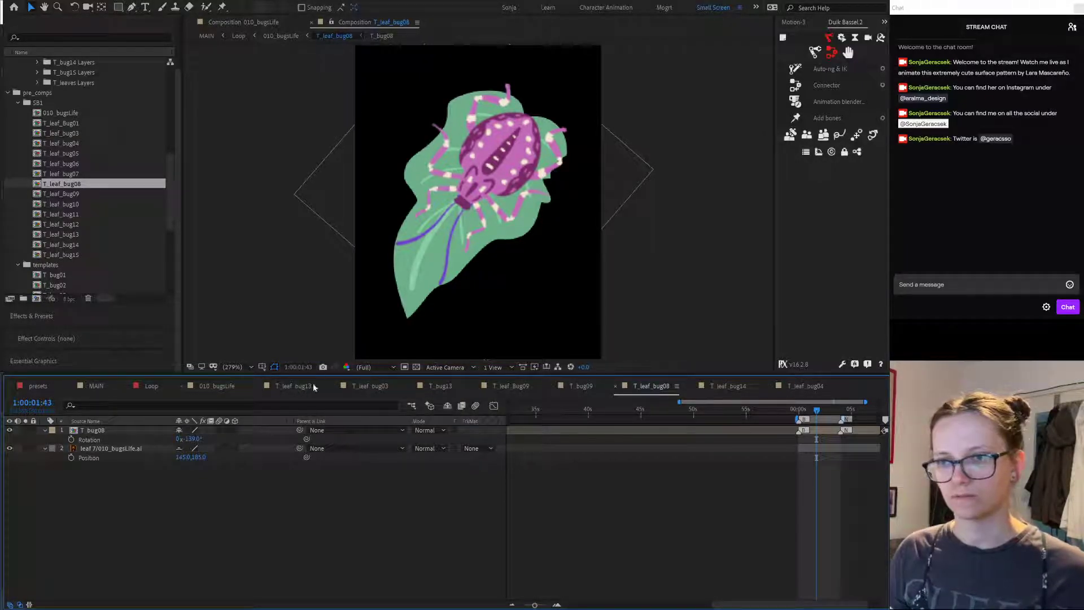
Step: Close the other leaf and bug composition timelines, leaving T_leaf_bug14 open beside the main ones
{"action": "left_click", "coordinate": [333, 385]}
{"action": "left_click", "coordinate": [333, 385]}
{"action": "left_click", "coordinate": [333, 385]}
{"action": "left_click", "coordinate": [333, 384]}
{"action": "left_click", "coordinate": [333, 385]}
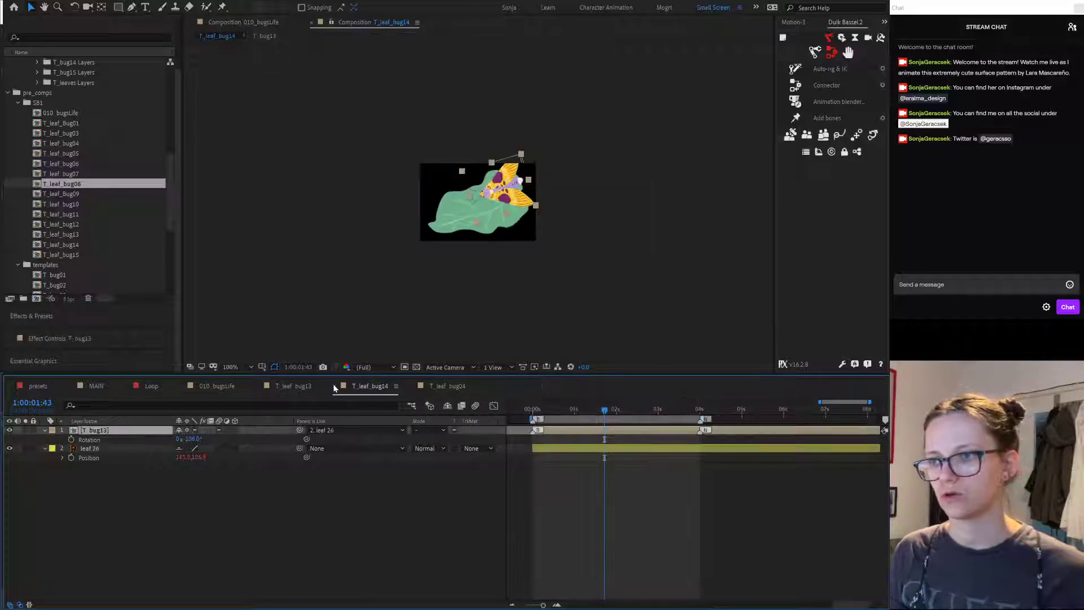
{"action": "left_click", "coordinate": [411, 387]}
{"action": "left_click", "coordinate": [258, 386]}
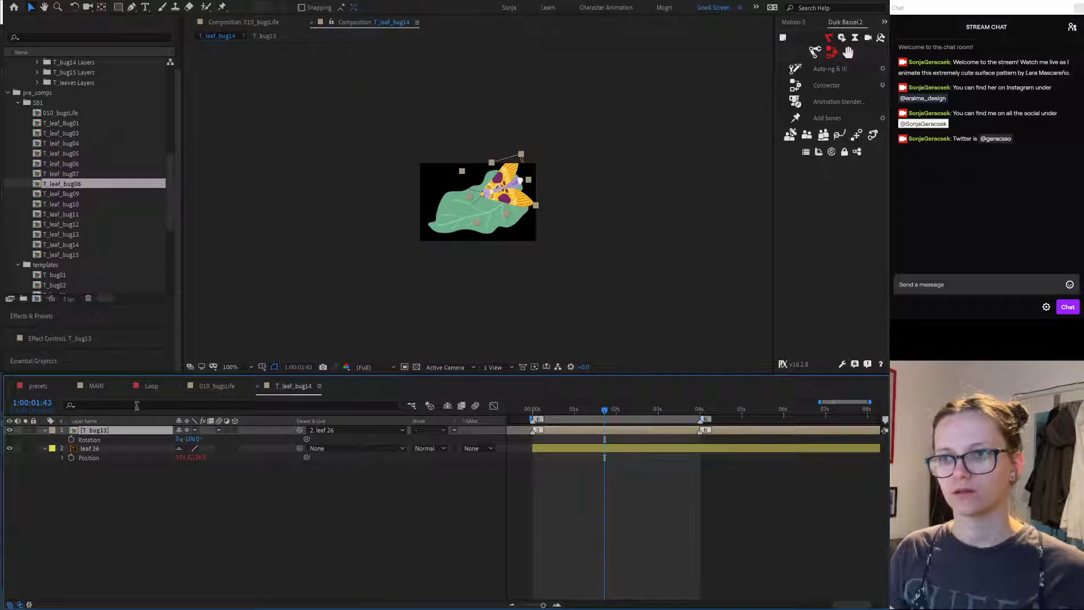
Step: Add the T_bug08 composition as the top layer of T_leaf_bug14
{"action": "scroll", "coordinate": [82, 257], "scroll_direction": "down", "scroll_amount": 4}
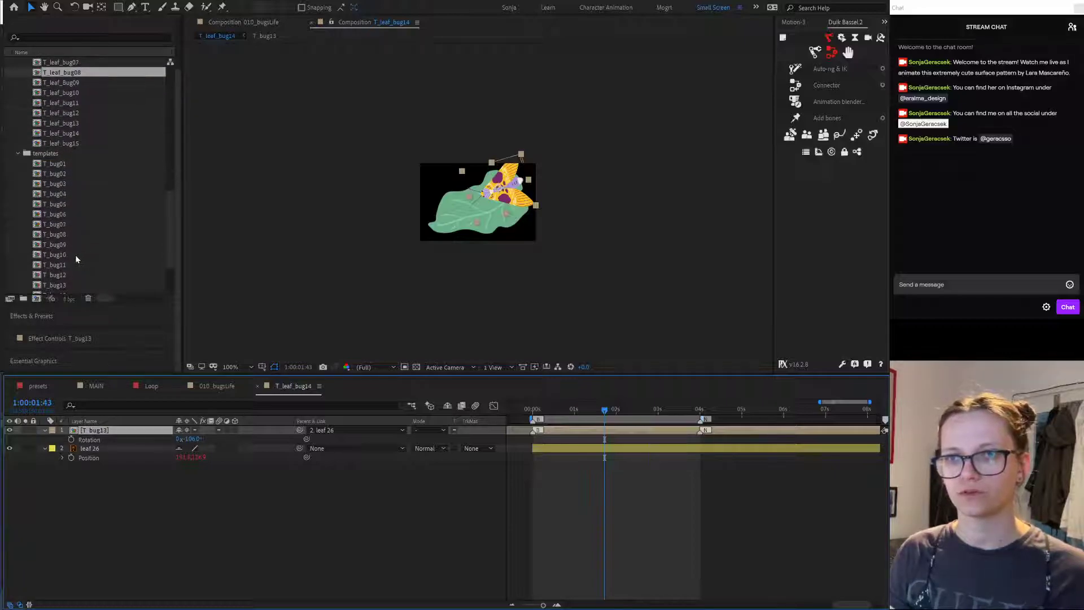
{"action": "left_click", "coordinate": [65, 234]}
{"action": "left_click_drag", "start_coordinate": [62, 236], "coordinate": [110, 430]}
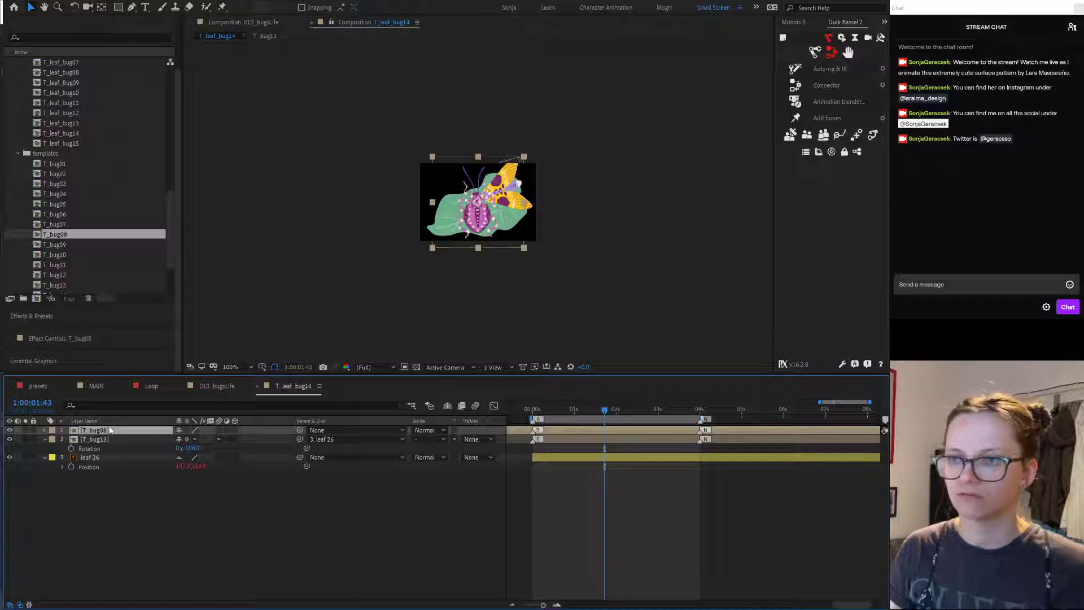
Step: Delete the T_bug13 layer from the T_leaf_bug14 composition
{"action": "left_click", "coordinate": [106, 440]}
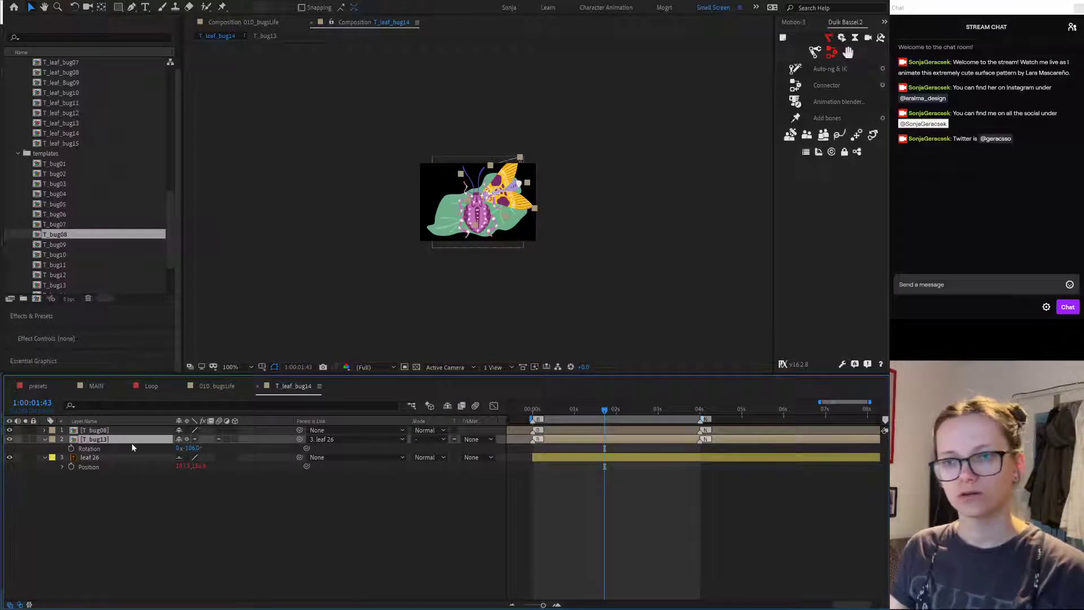
{"action": "key", "text": "Delete"}
{"action": "scroll", "coordinate": [141, 265], "scroll_direction": "down", "scroll_amount": 3}
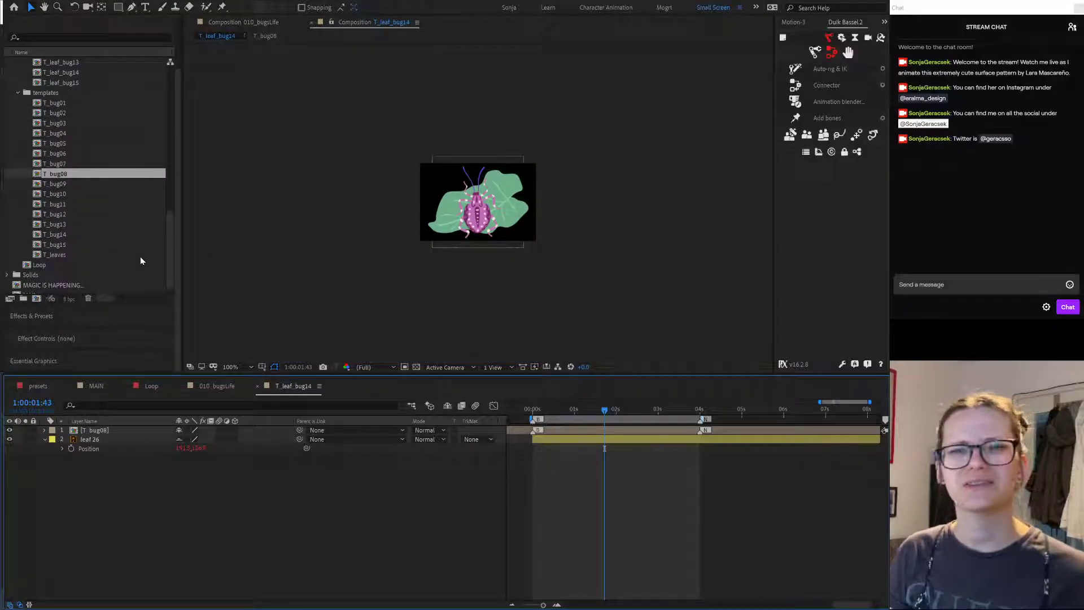
Step: Remove the T_bug08 layer from T_leaf_bug14, leaving only the leaf
{"action": "left_click", "coordinate": [113, 430]}
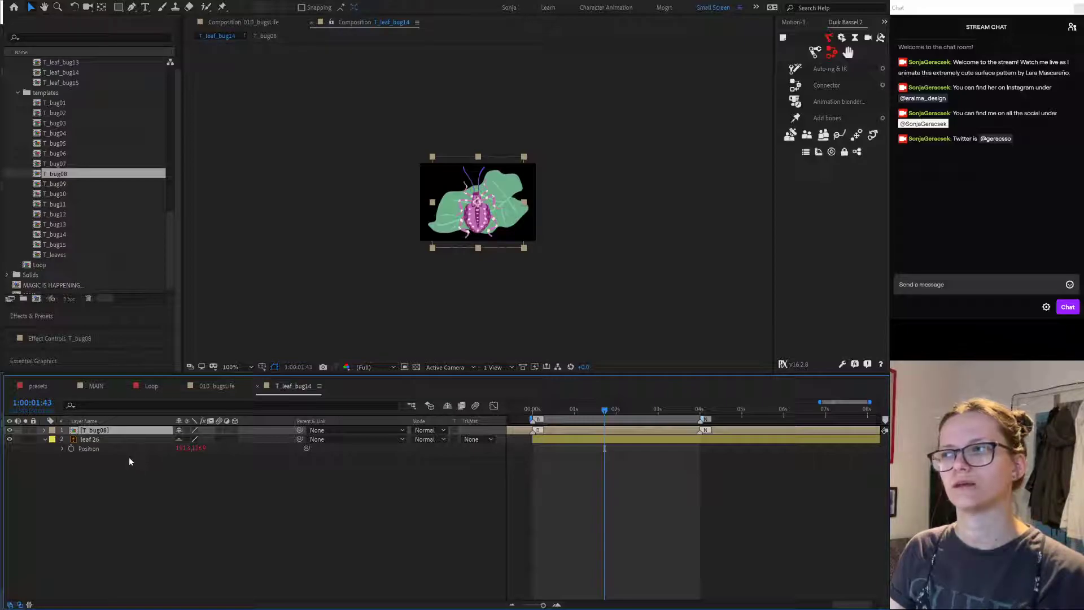
{"action": "left_click", "coordinate": [59, 245]}
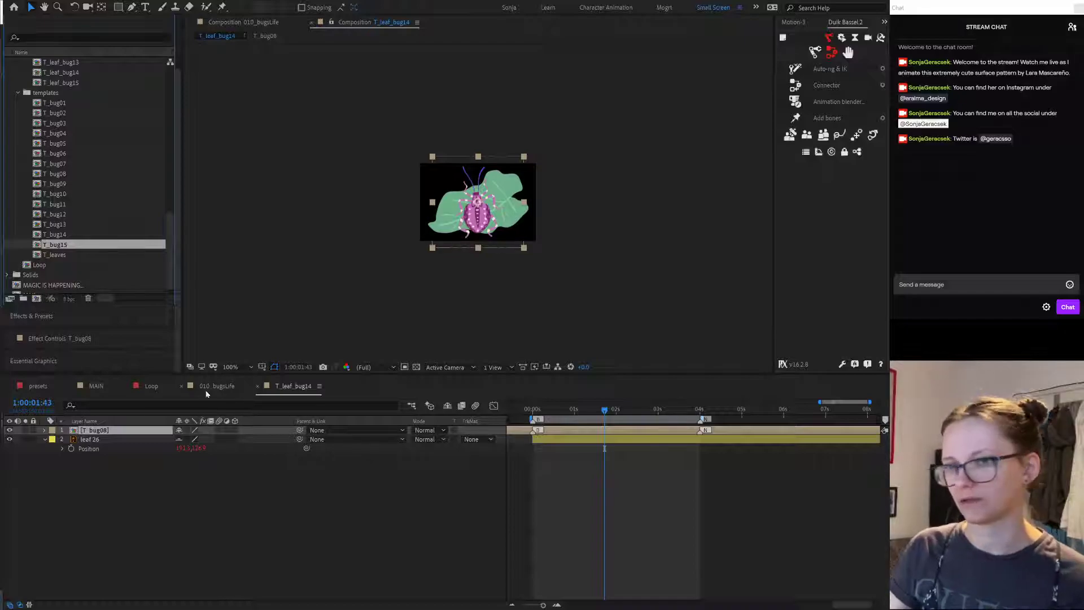
{"action": "left_click", "coordinate": [89, 434]}
{"action": "key", "text": "Delete"}
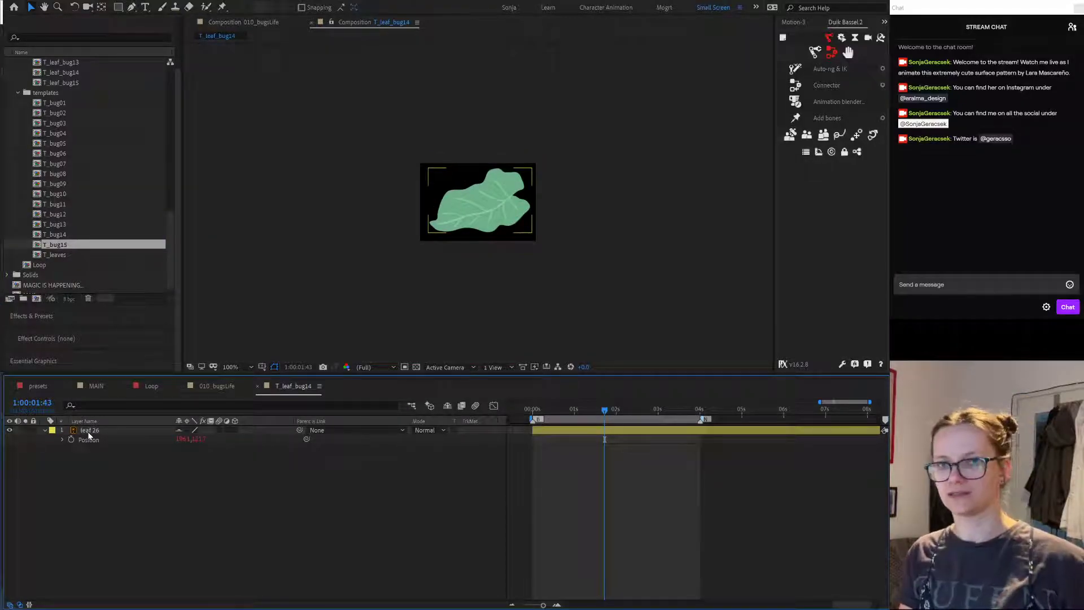
{"action": "key", "text": "F2"}
Step: Delete the T_bug14 and T_bug15 compositions that were copied from T_bug13 in the templates folder
{"action": "left_click", "coordinate": [171, 238]}
{"action": "scroll", "coordinate": [171, 238], "scroll_direction": "down", "scroll_amount": 1}
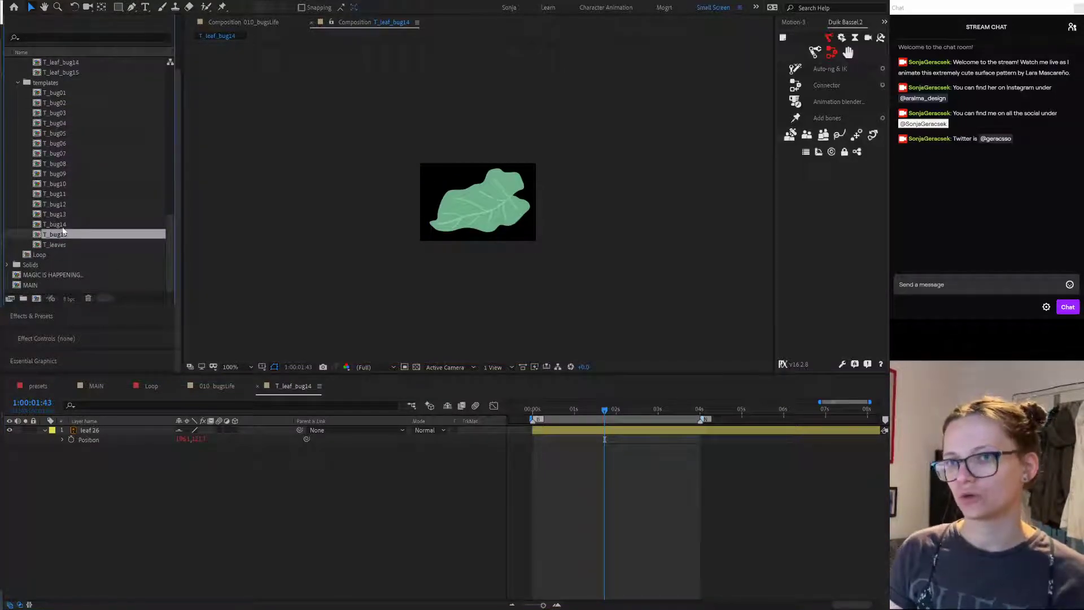
{"action": "left_click", "coordinate": [65, 224]}
{"action": "left_click", "coordinate": [65, 234], "text": "shift"}
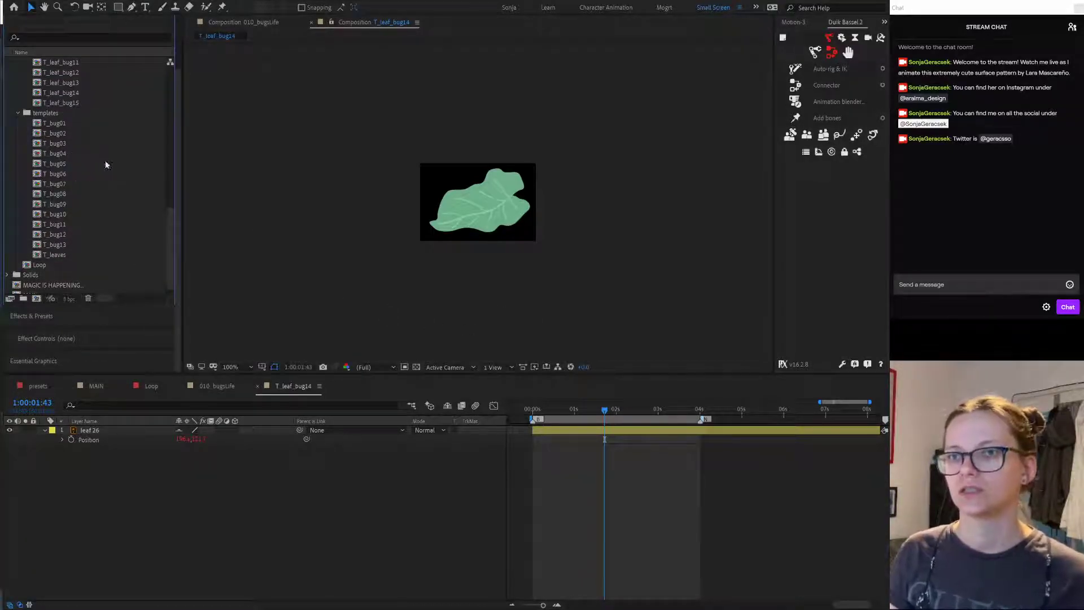
Step: Duplicate the T_bug08 template composition and name the copy T_bug14
{"action": "left_click", "coordinate": [57, 195]}
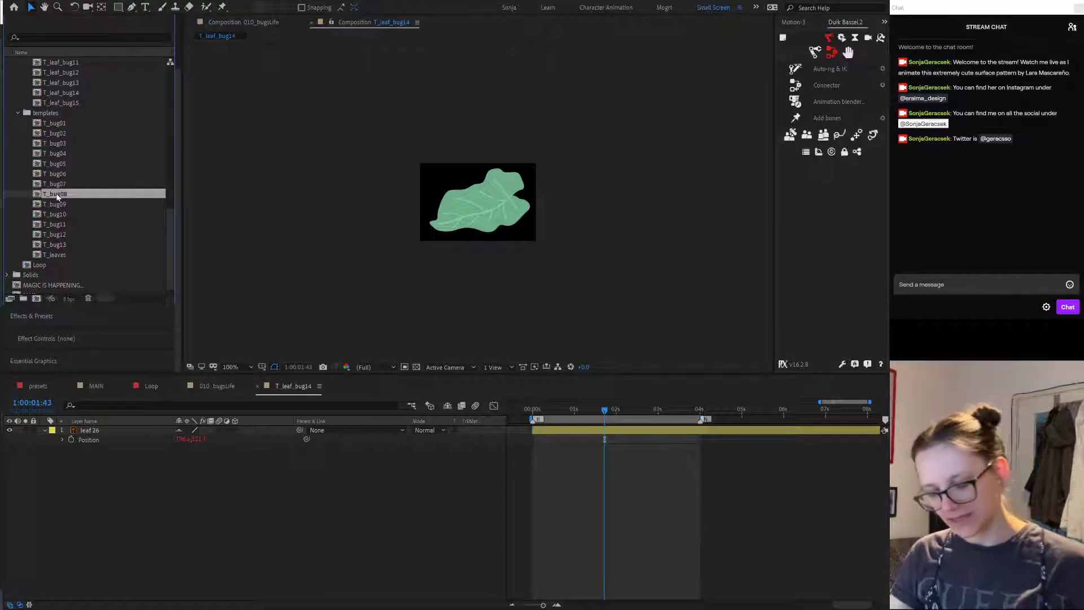
{"action": "key", "text": "ctrl+d"}
{"action": "key", "text": "Return"}
{"action": "type", "text": "T_bug14"}
{"action": "key", "text": "Return"}
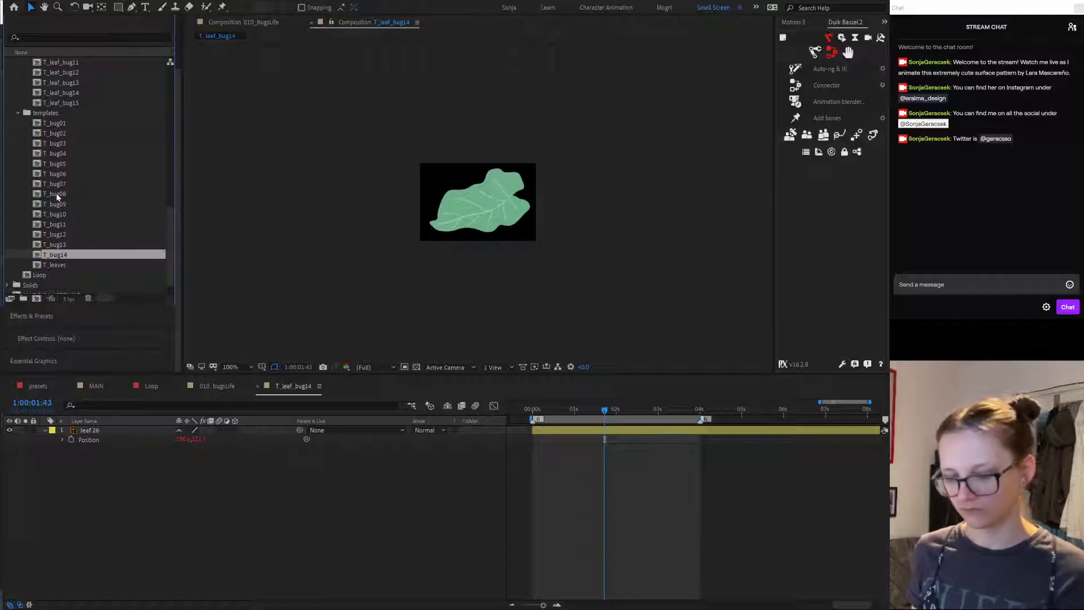
Step: Duplicate the T_bug14 composition based on T_bug08 and name the copy T_bug15
{"action": "key", "text": "ctrl+d"}
{"action": "key", "text": "Return"}
{"action": "type", "text": "T_bug1"}
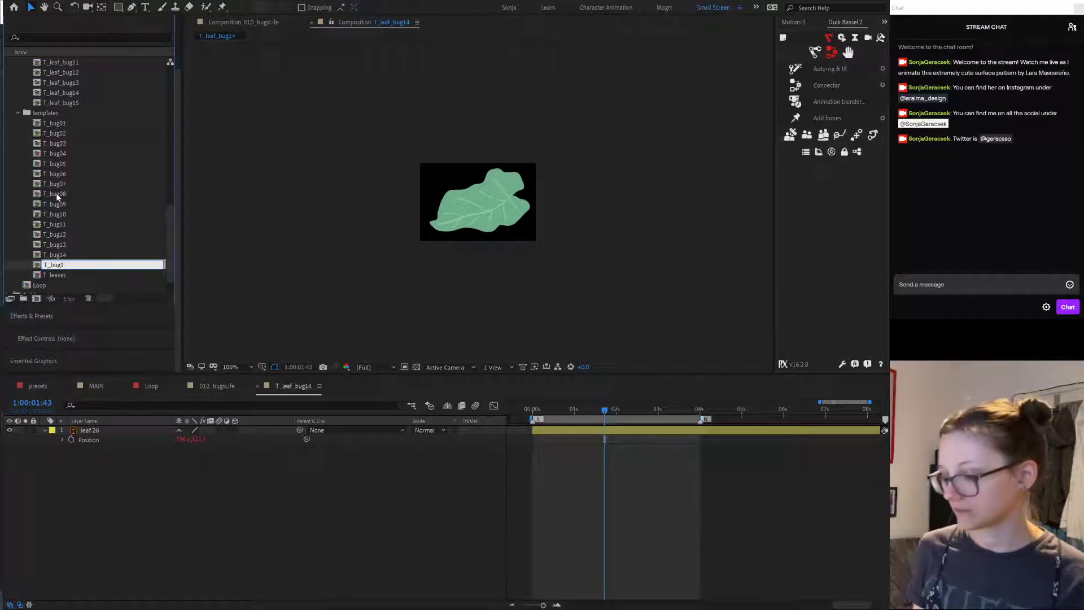
{"action": "type", "text": "5"}
{"action": "key", "text": "Return"}
Step: Add the T_bug14 composition above the leaf 26 layer in T_leaf_bug14
{"action": "left_click", "coordinate": [59, 94]}
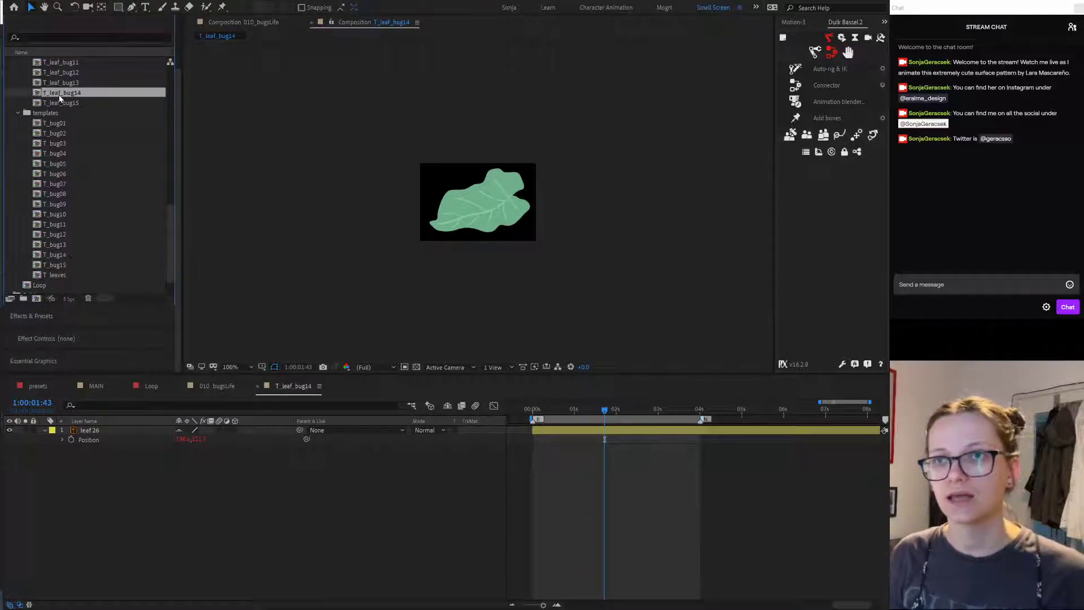
{"action": "left_click", "coordinate": [53, 255]}
{"action": "left_click_drag", "start_coordinate": [88, 408], "coordinate": [102, 435]}
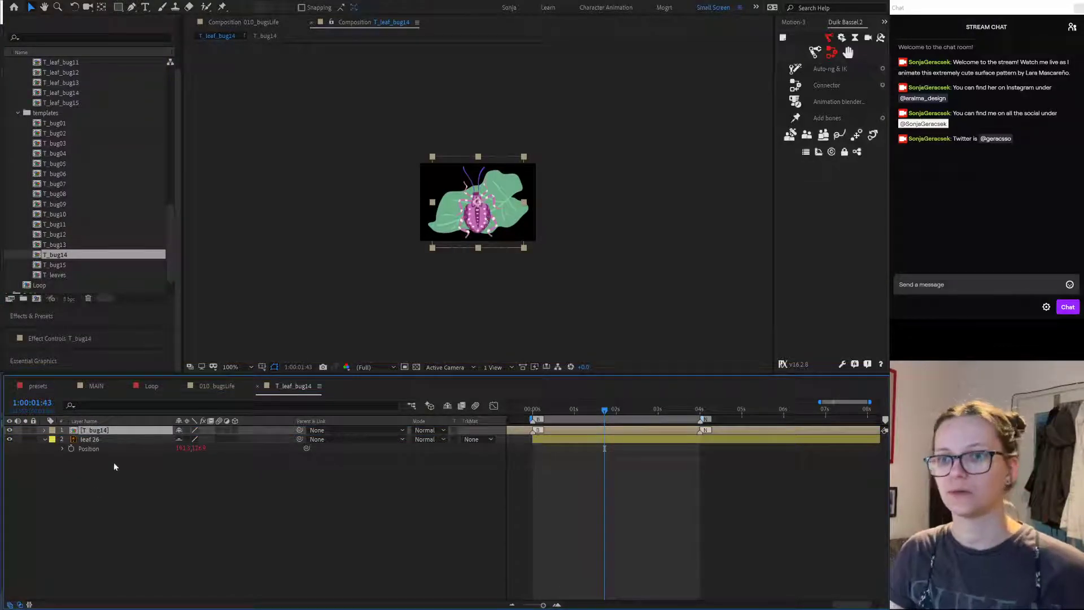
Step: Open the T_bug14 composition from T_leaf_bug14 and expand the T_bug14 Layers footage folder in the project
{"action": "double_click", "coordinate": [115, 432]}
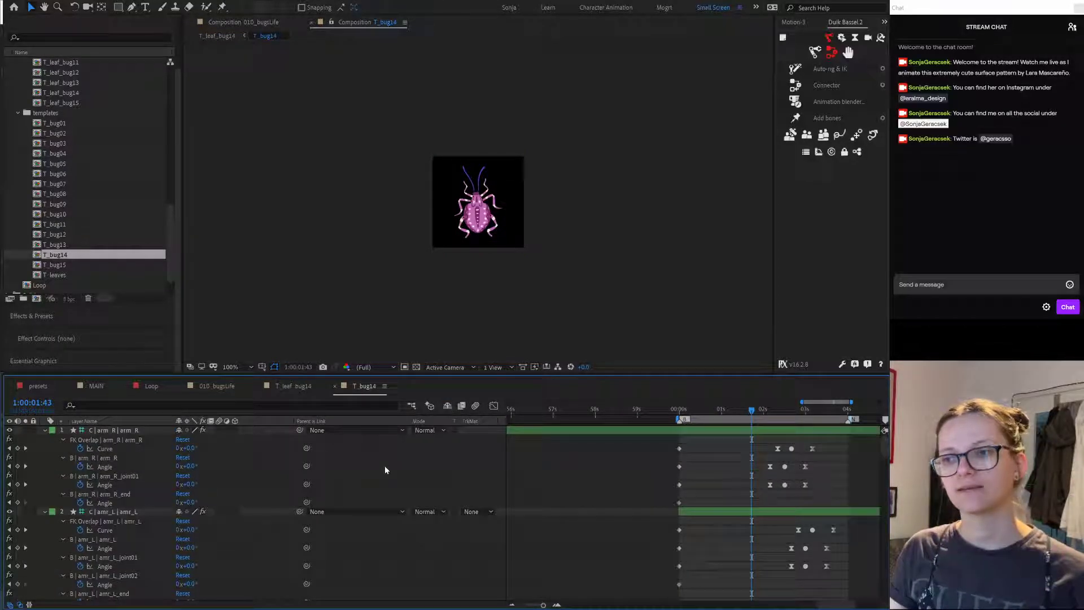
{"action": "key", "text": "u"}
{"action": "left_click", "coordinate": [95, 487]}
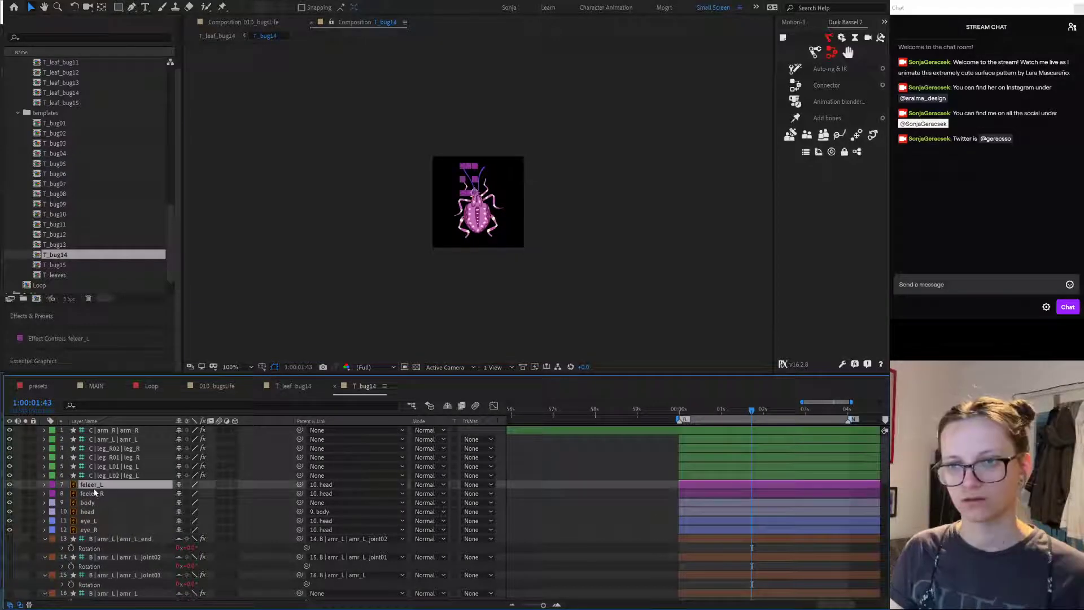
{"action": "left_click_drag", "start_coordinate": [171, 225], "coordinate": [172, 126]}
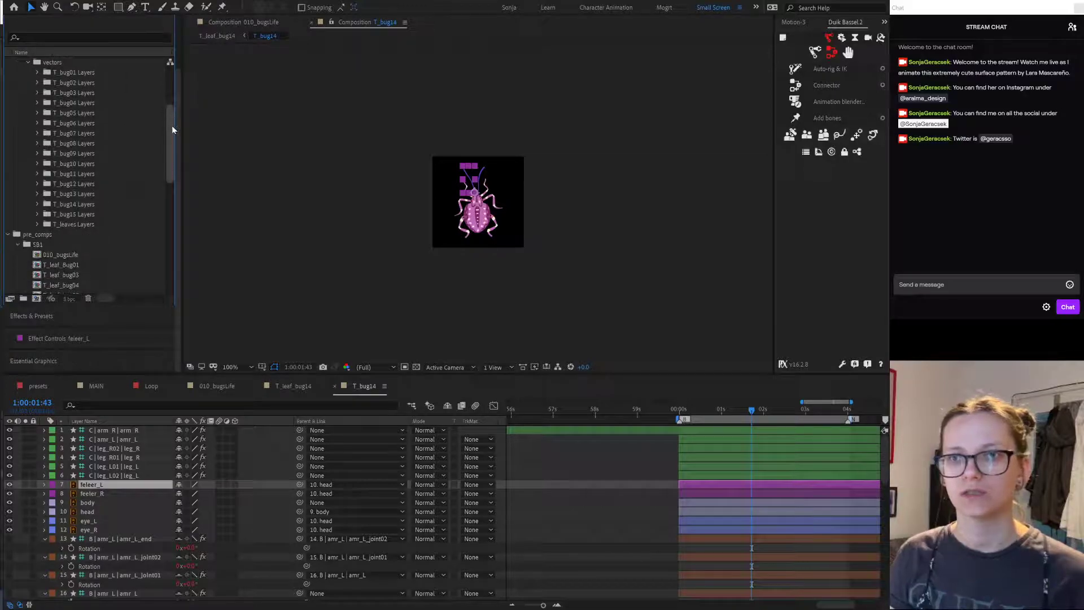
{"action": "left_click", "coordinate": [37, 204]}
{"action": "left_click", "coordinate": [86, 176]}
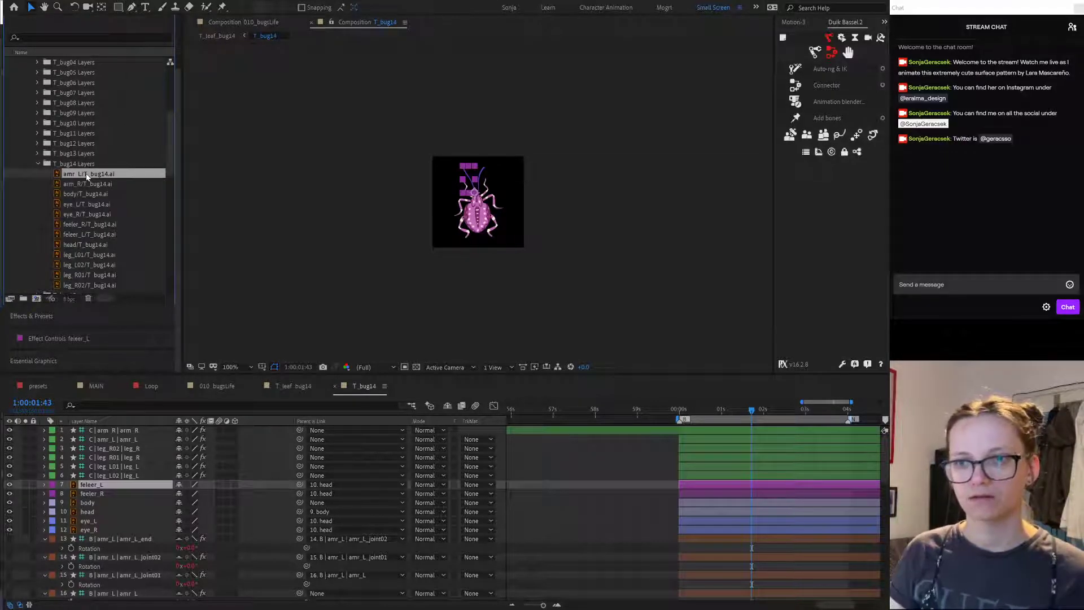
{"action": "scroll", "coordinate": [104, 217], "scroll_direction": "down", "scroll_amount": 2}
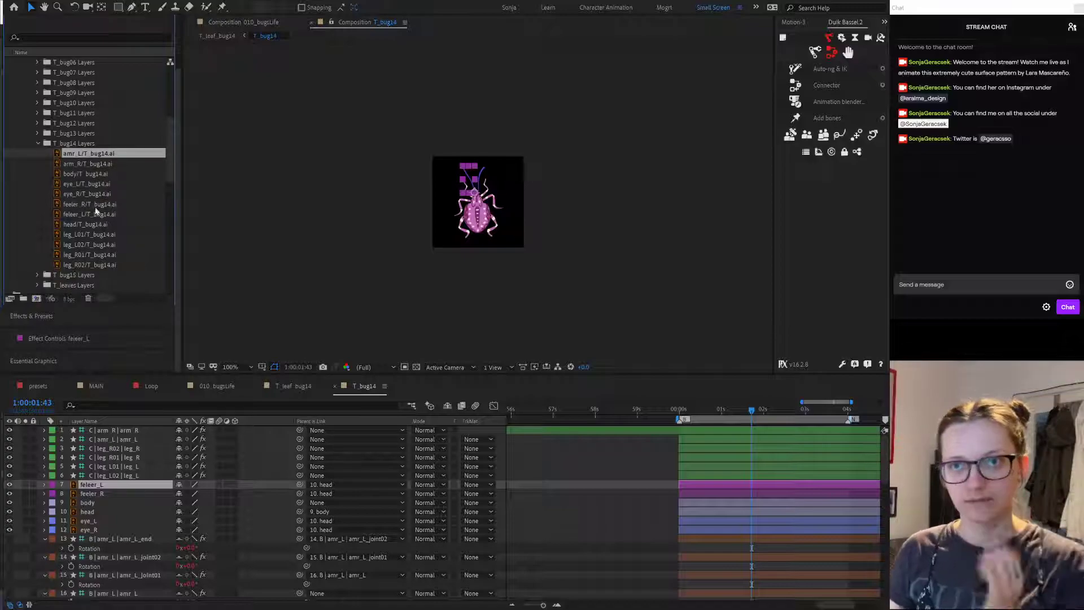
Step: Replace the source of the left and right feeler layers with the matching feeler artwork from T_bug14.ai
{"action": "left_click", "coordinate": [96, 214]}
{"action": "left_click", "coordinate": [106, 485]}
{"action": "left_click", "coordinate": [103, 494]}
{"action": "left_click", "coordinate": [86, 225]}
{"action": "left_click_drag", "start_coordinate": [91, 203], "coordinate": [104, 498]}
Step: Replace the source of the body and head layers with the body and head artwork from T_bug14.ai
{"action": "left_click", "coordinate": [87, 503]}
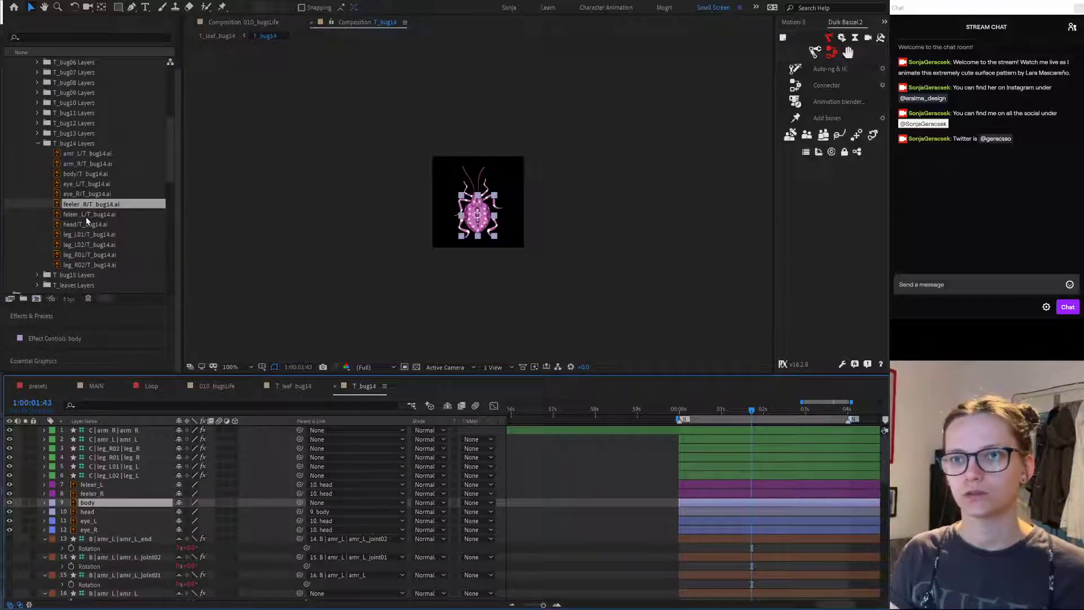
{"action": "key", "text": "Up"}
{"action": "key", "text": "Up"}
{"action": "key", "text": "Up"}
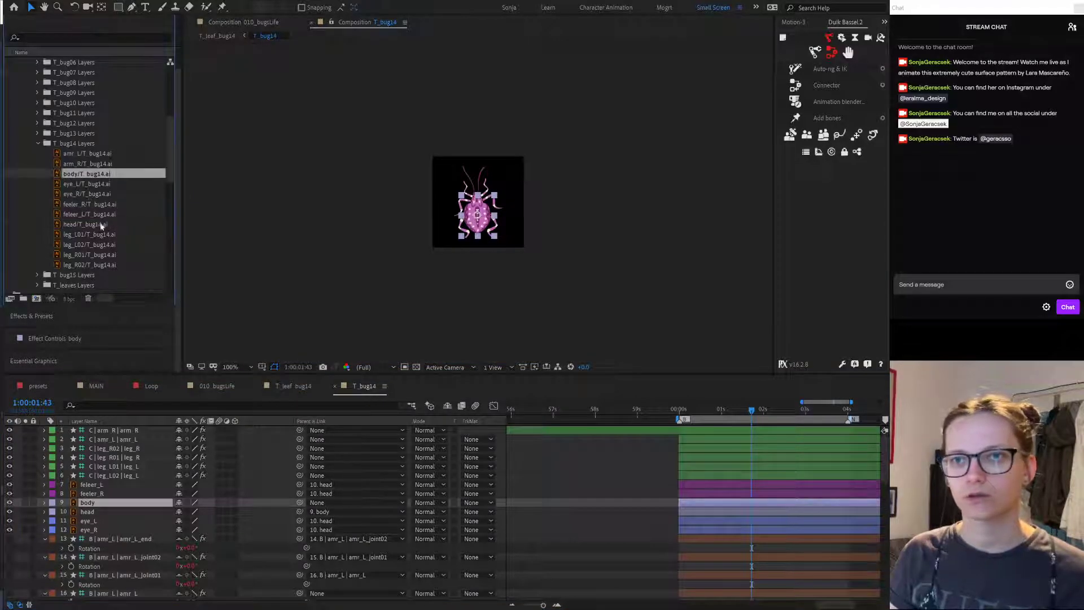
{"action": "left_click_drag", "start_coordinate": [100, 175], "coordinate": [84, 511]}
{"action": "left_click_drag", "start_coordinate": [95, 224], "coordinate": [98, 522]}
Step: Replace the source of the eye_L and eye_R layers with the matching eye artwork from T_bug14.ai
{"action": "left_click", "coordinate": [97, 184]}
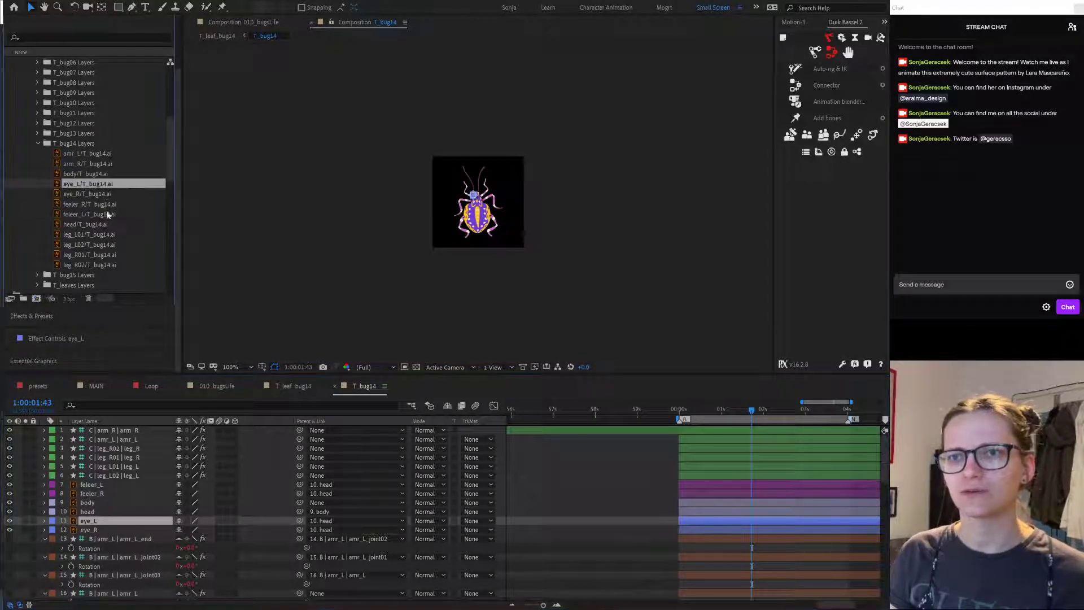
{"action": "left_click_drag", "start_coordinate": [103, 184], "coordinate": [99, 521]}
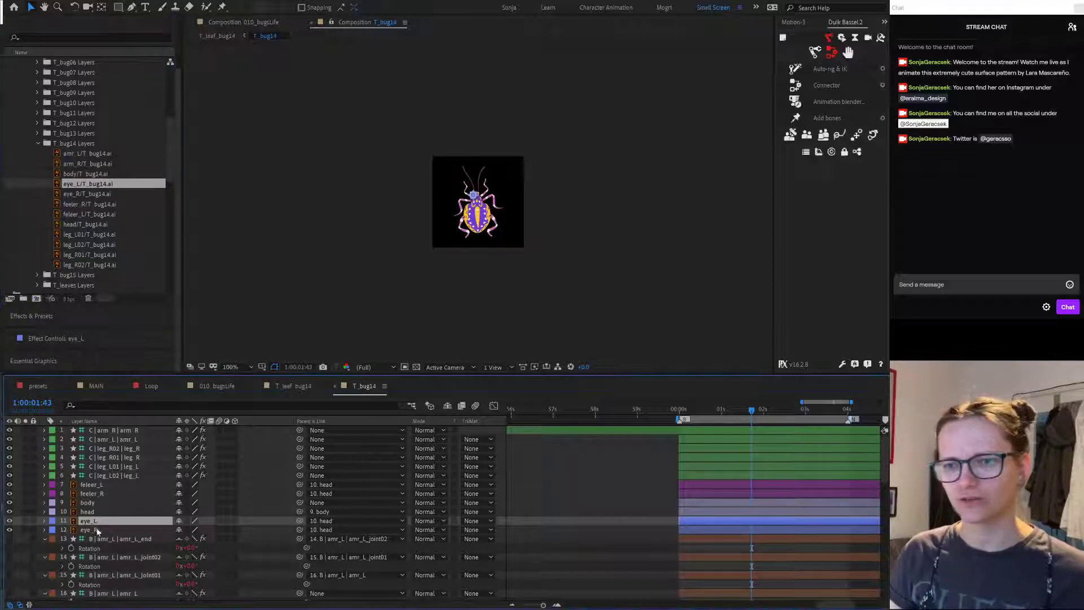
{"action": "left_click", "coordinate": [97, 530]}
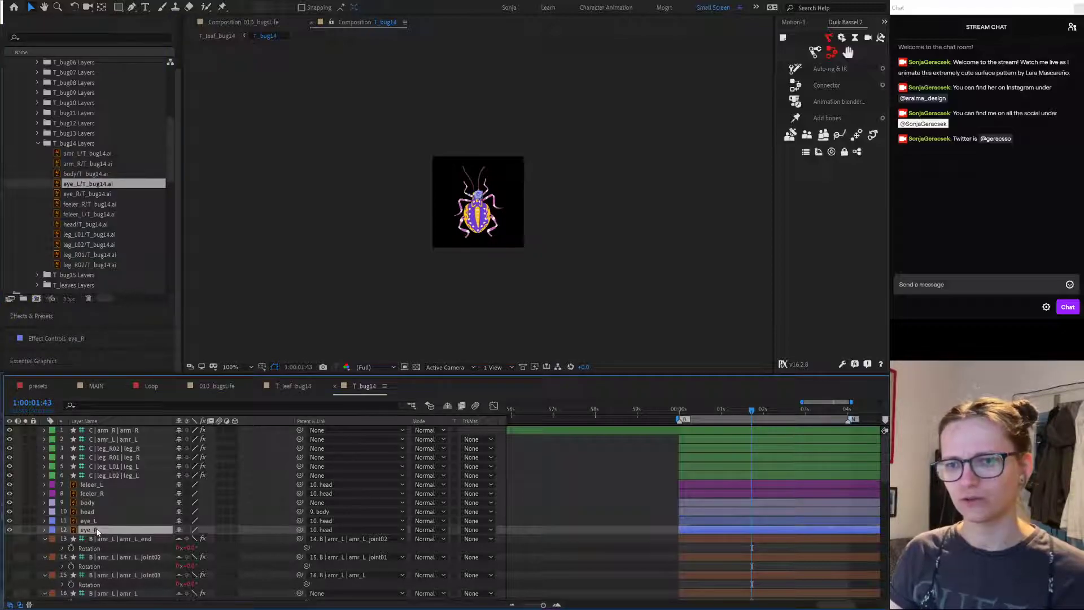
{"action": "left_click", "coordinate": [94, 195]}
{"action": "left_click_drag", "start_coordinate": [113, 195], "coordinate": [100, 533]}
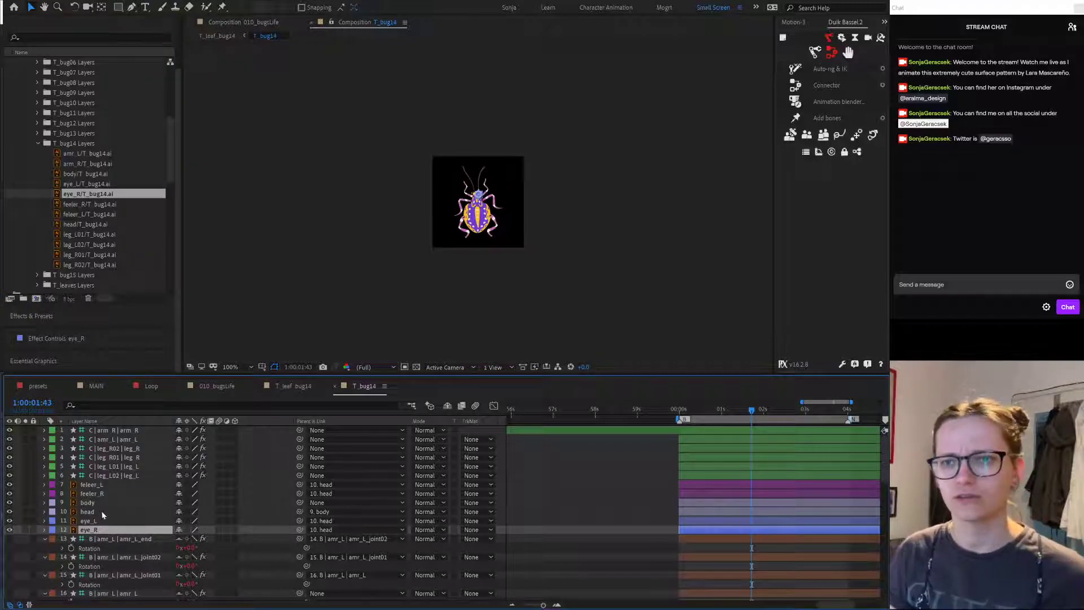
Step: Unlock the amr_L layer, replace its source with amr_L/T_bug14.ai, and lock it again
{"action": "scroll", "coordinate": [104, 511], "scroll_direction": "down", "scroll_amount": 6}
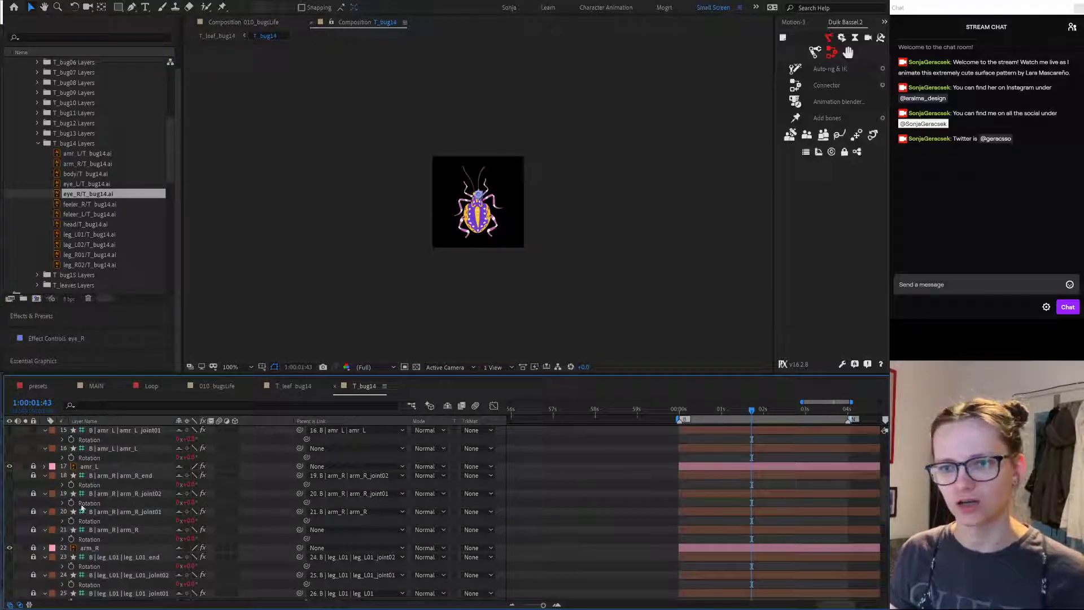
{"action": "left_click", "coordinate": [33, 466]}
{"action": "left_click", "coordinate": [86, 468]}
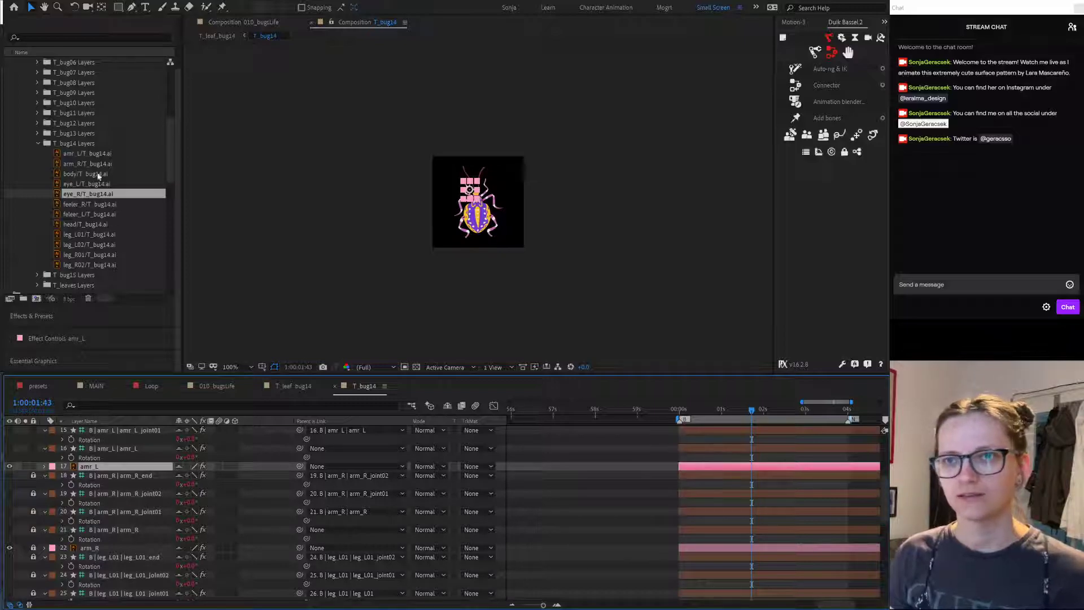
{"action": "left_click", "coordinate": [88, 155]}
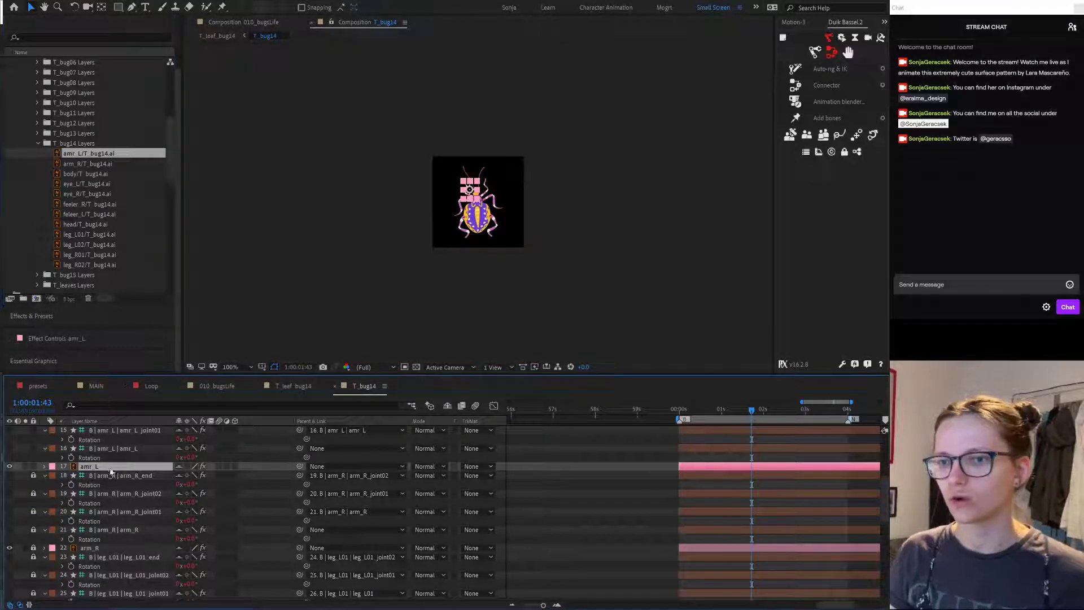
{"action": "left_click", "coordinate": [33, 467]}
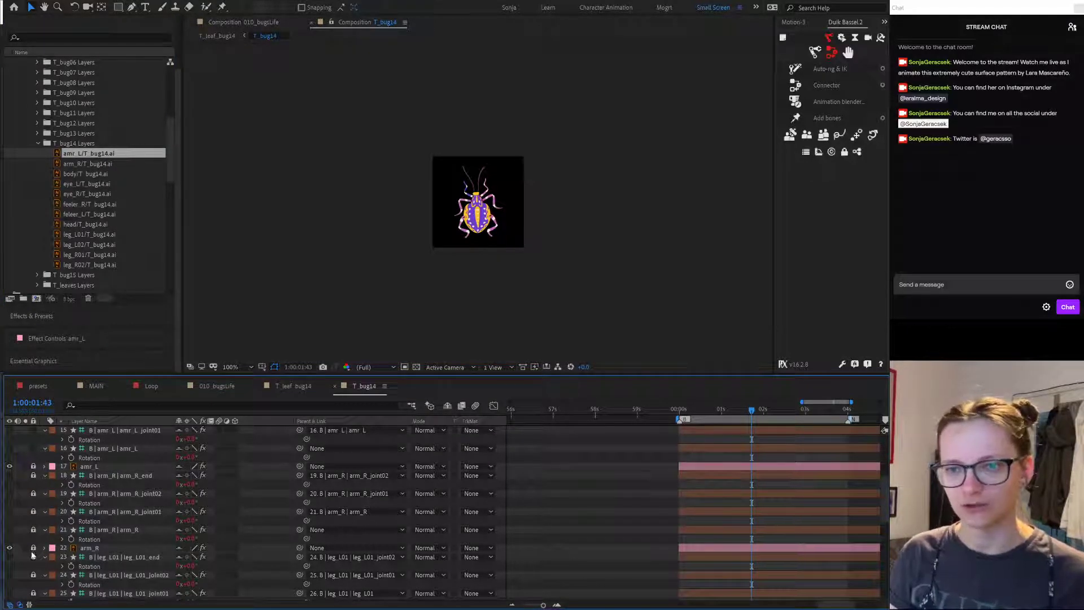
Step: Replace the source of the arm_R layer with arm_R/T_bug14.ai and lock the layer again
{"action": "left_click", "coordinate": [121, 547]}
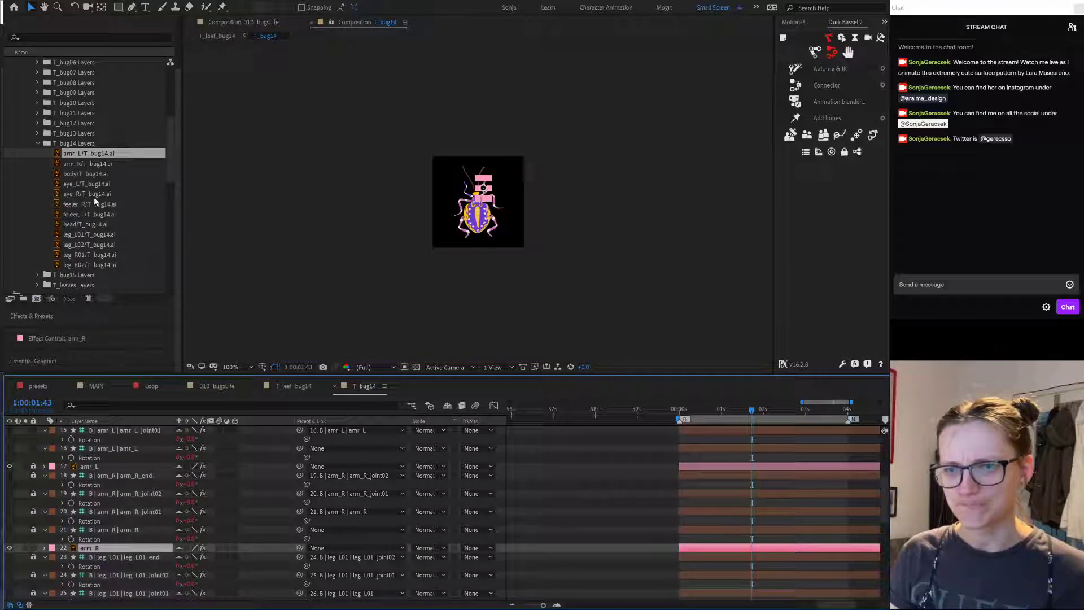
{"action": "left_click", "coordinate": [90, 164]}
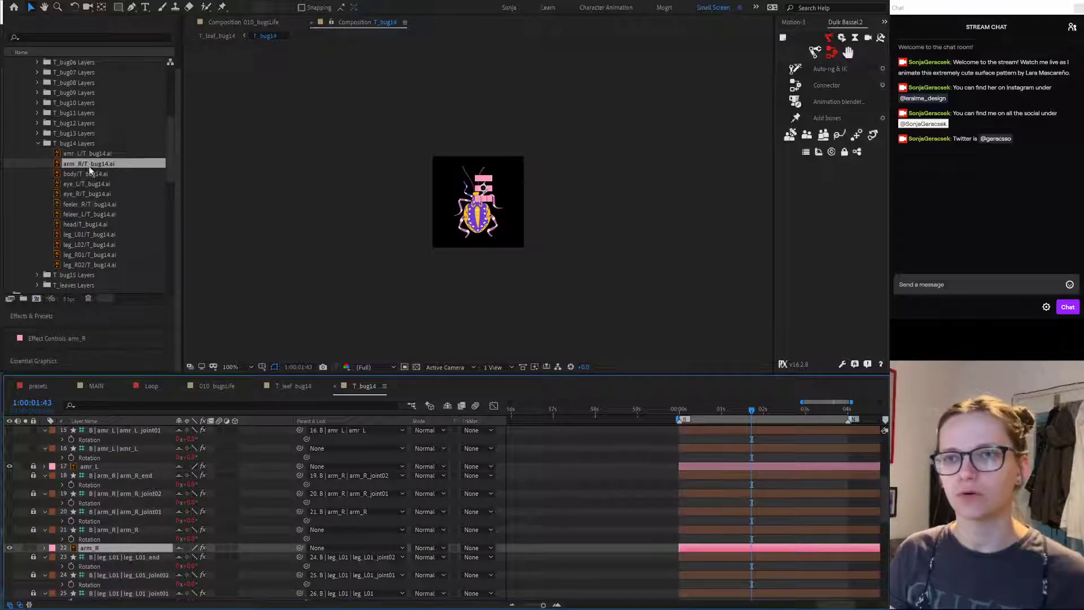
{"action": "left_click", "coordinate": [97, 546]}
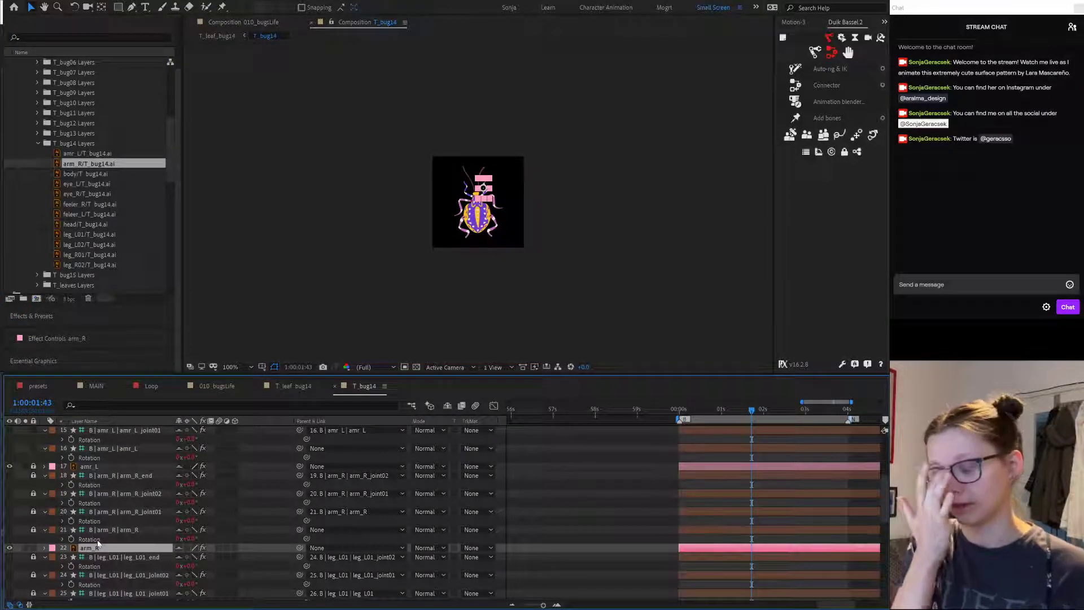
{"action": "left_click", "coordinate": [33, 547]}
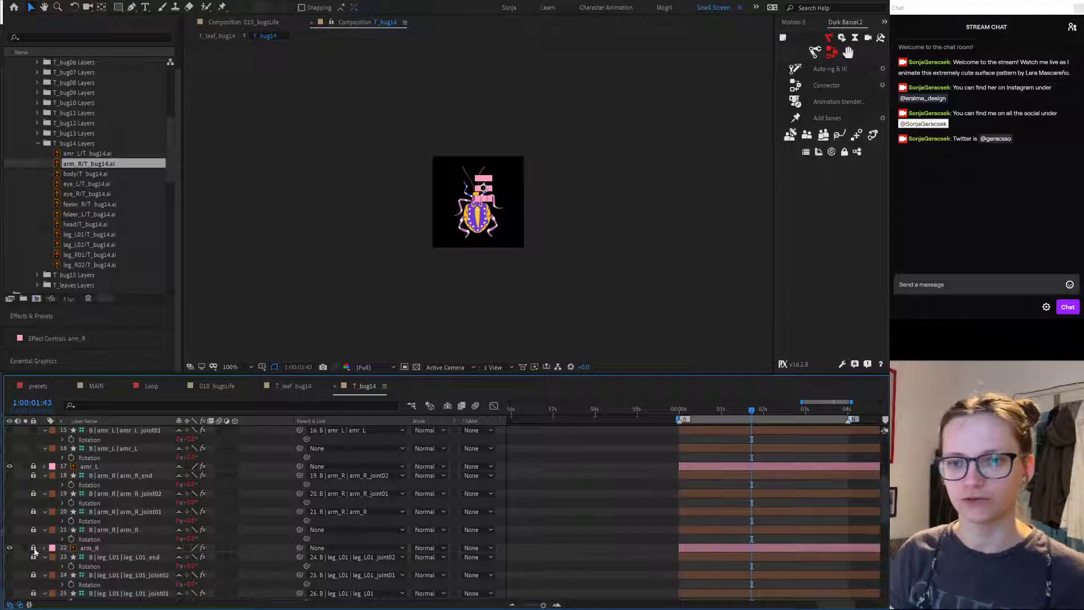
Step: Unlock the leg_L01 layer, replace its source with leg_L01/T_bug14.ai, and lock it again
{"action": "scroll", "coordinate": [111, 540], "scroll_direction": "down", "scroll_amount": 3}
{"action": "left_click", "coordinate": [34, 547]}
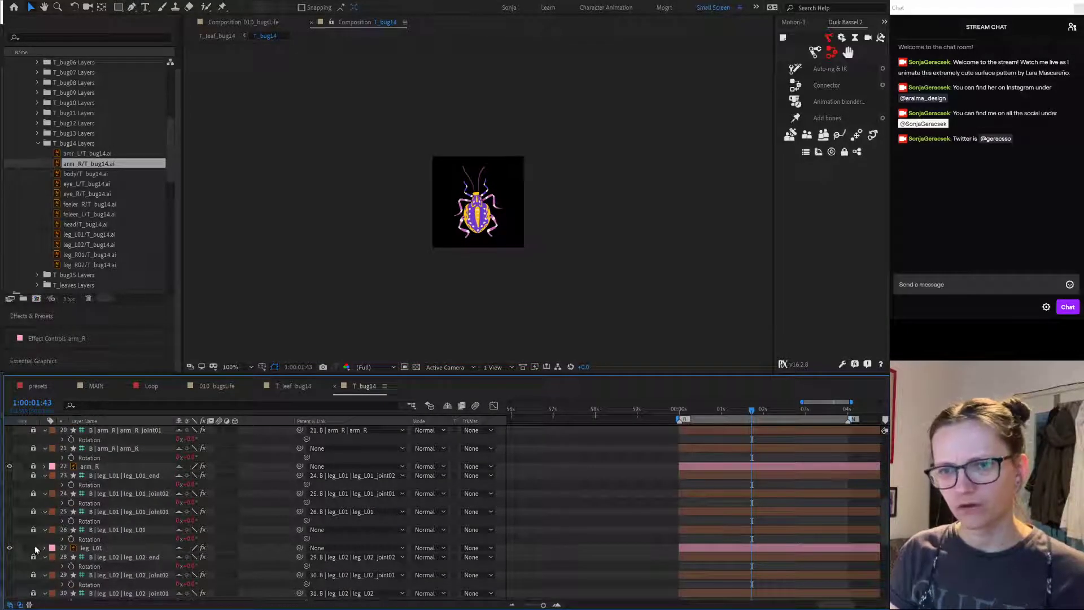
{"action": "left_click", "coordinate": [104, 550]}
{"action": "scroll", "coordinate": [94, 229], "scroll_direction": "down", "scroll_amount": 1}
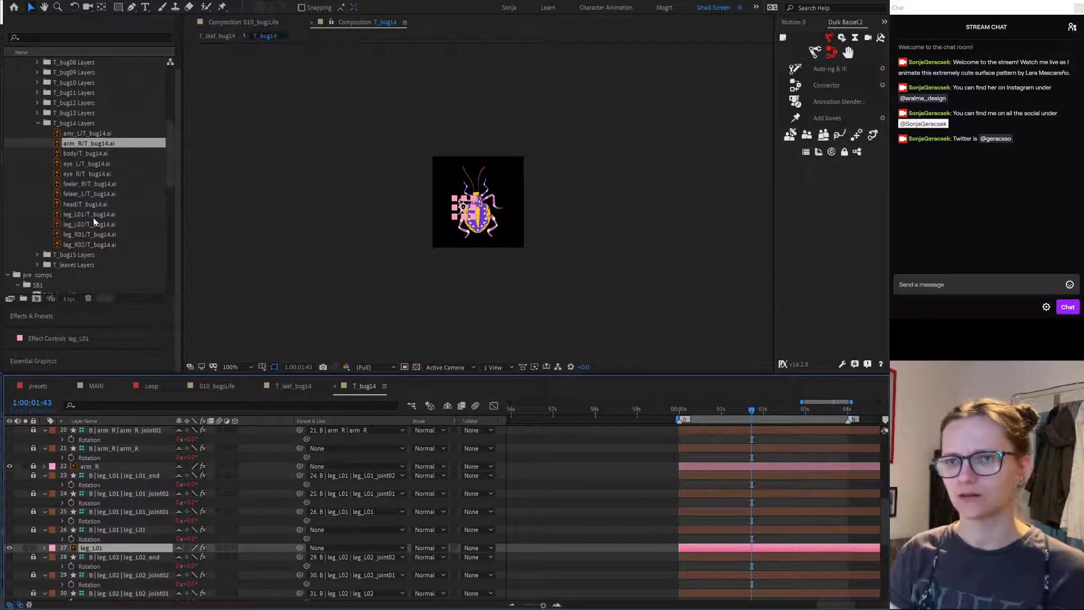
{"action": "left_click", "coordinate": [89, 224]}
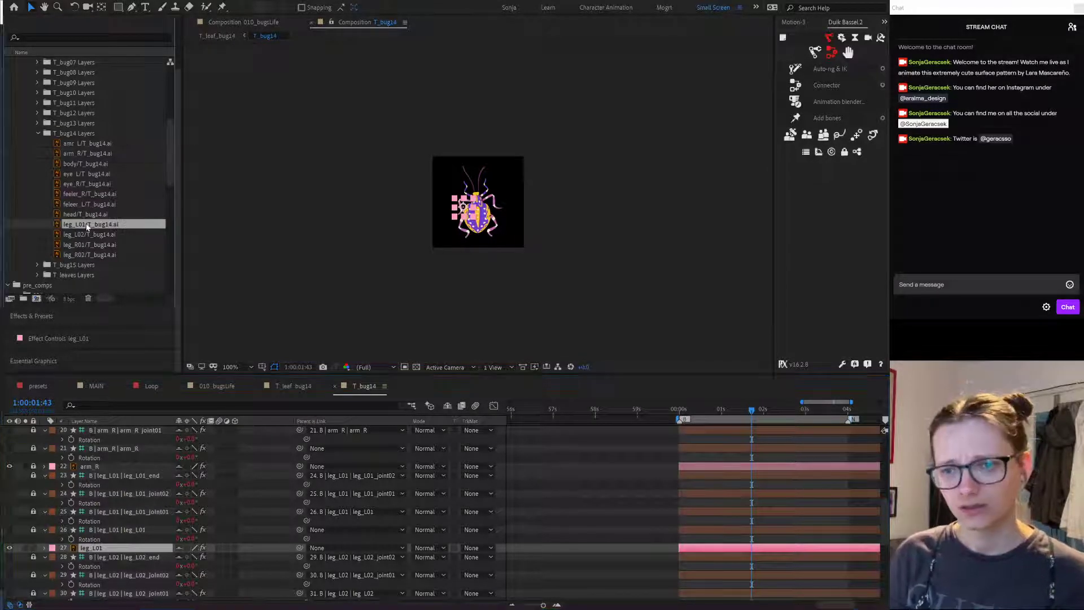
{"action": "left_click", "coordinate": [104, 551]}
{"action": "left_click", "coordinate": [41, 556]}
Step: Replace the source of the leg_L02 layer with leg_L02/T_bug14.ai and lock the layer again
{"action": "scroll", "coordinate": [57, 559], "scroll_direction": "down", "scroll_amount": 4}
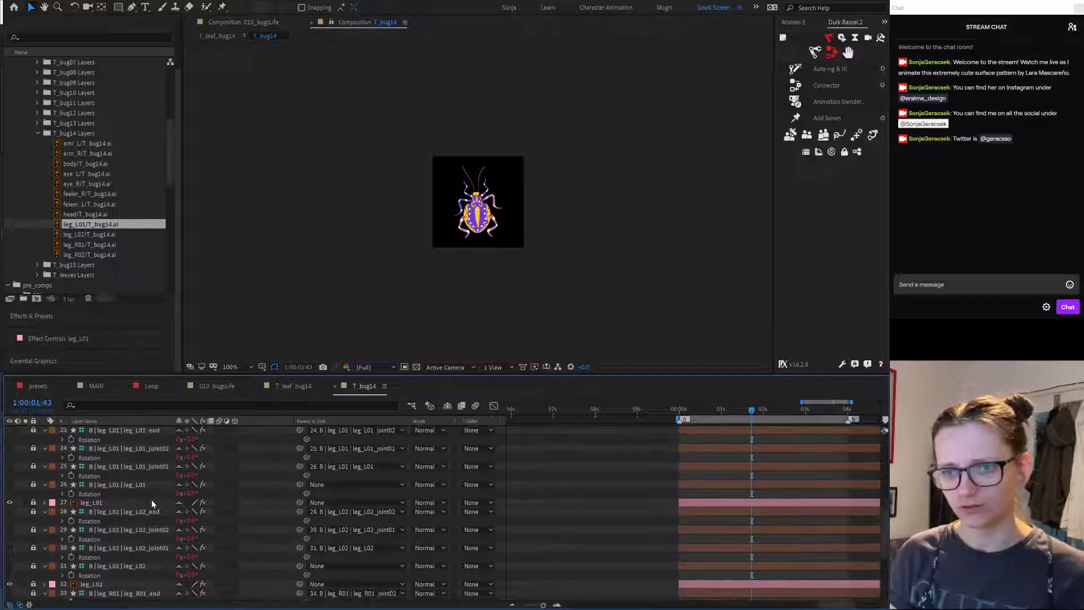
{"action": "left_click", "coordinate": [116, 529]}
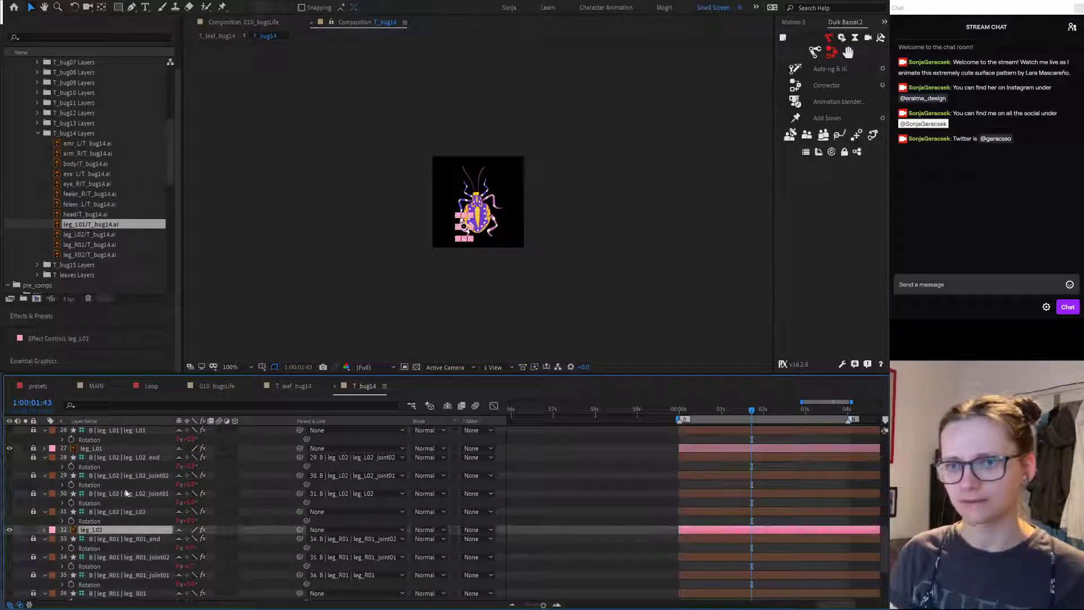
{"action": "scroll", "coordinate": [121, 263], "scroll_direction": "down", "scroll_amount": 1}
{"action": "left_click_drag", "start_coordinate": [73, 224], "coordinate": [97, 530]}
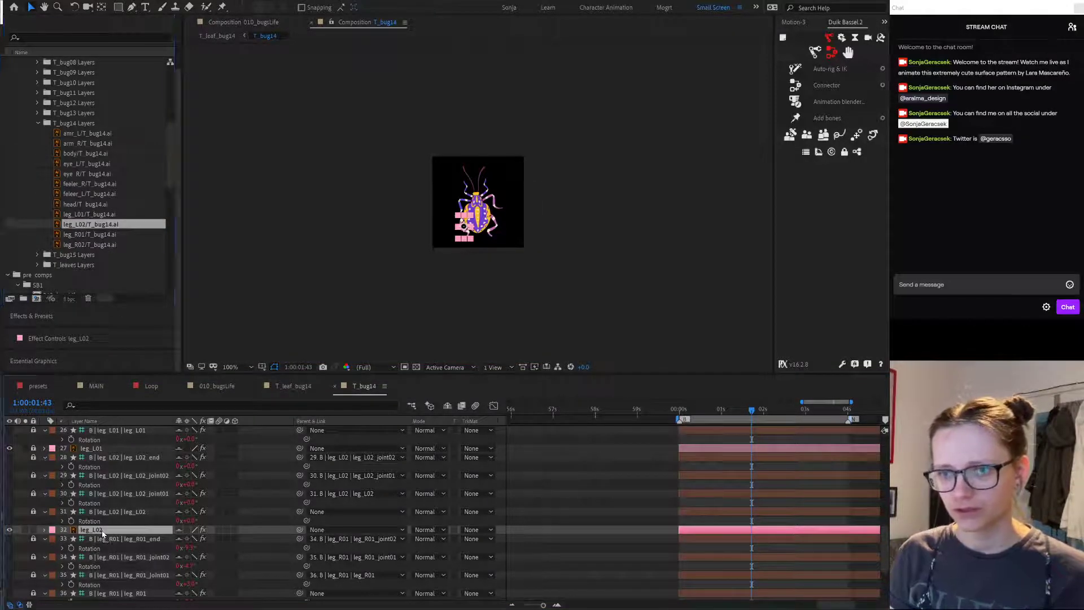
{"action": "left_click", "coordinate": [34, 530]}
Step: Unlock the leg_R01 layer, replace its source with leg_R01/T_bug14.ai, and lock it again
{"action": "scroll", "coordinate": [75, 548], "scroll_direction": "down", "scroll_amount": 4}
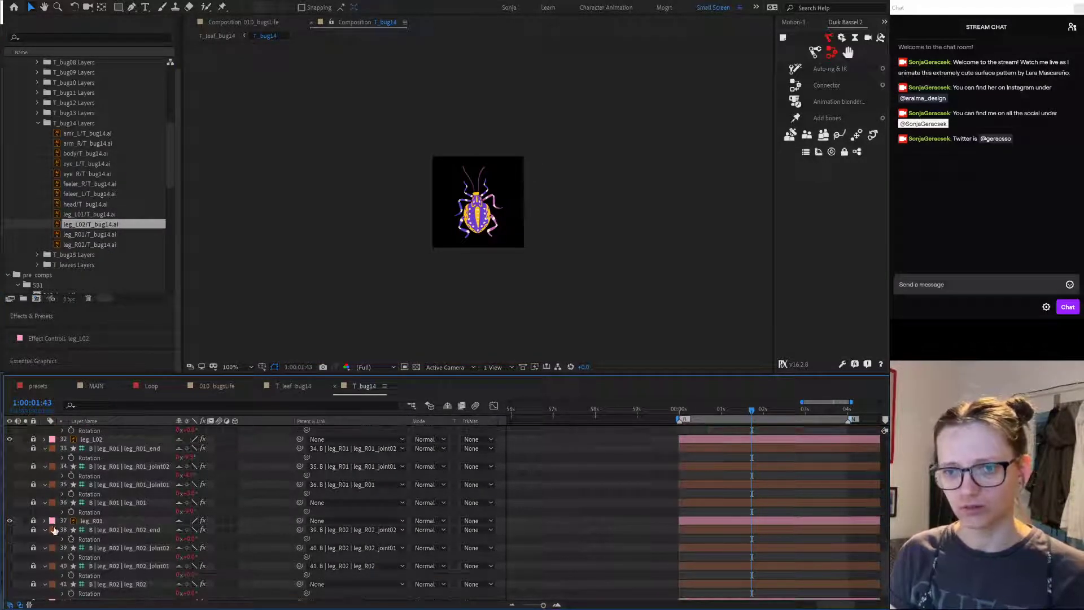
{"action": "left_click", "coordinate": [34, 520]}
{"action": "left_click", "coordinate": [95, 521]}
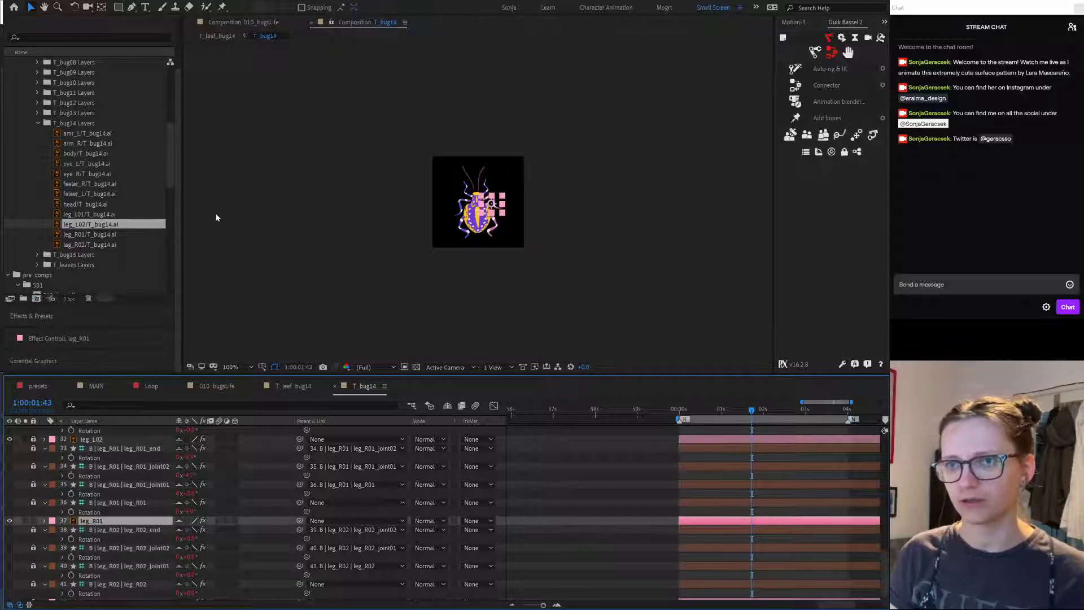
{"action": "left_click", "coordinate": [94, 234]}
{"action": "left_click_drag", "start_coordinate": [113, 238], "coordinate": [103, 520]}
{"action": "key", "text": "ctrl+l"}
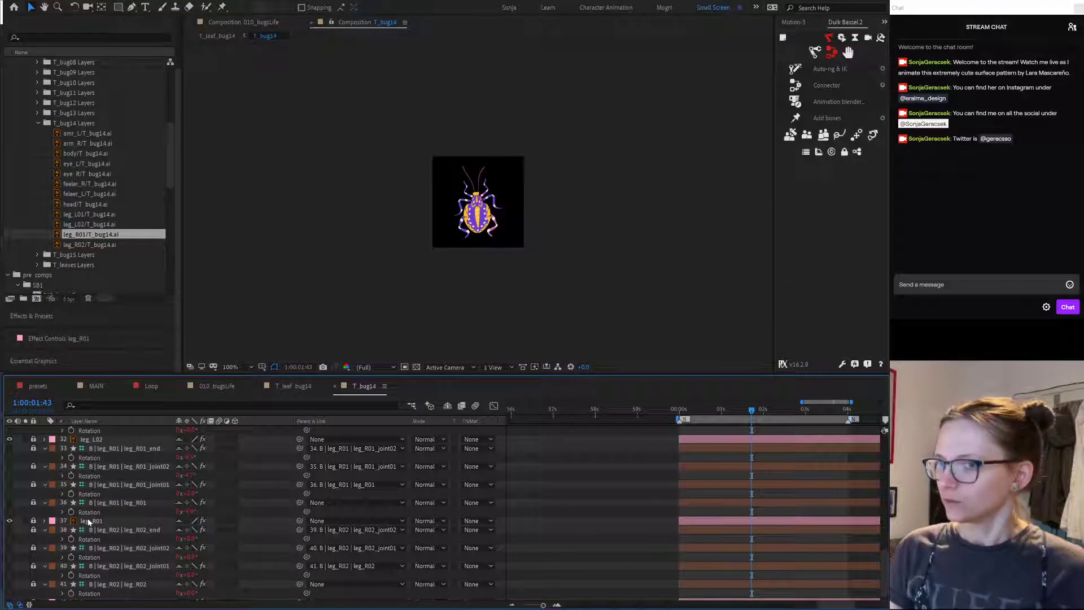
Step: Replace the source of the leg_R02 layer with leg_R02/T_bug14.ai and lock the layer again
{"action": "scroll", "coordinate": [88, 522], "scroll_direction": "down", "scroll_amount": 1}
{"action": "left_click", "coordinate": [79, 596]}
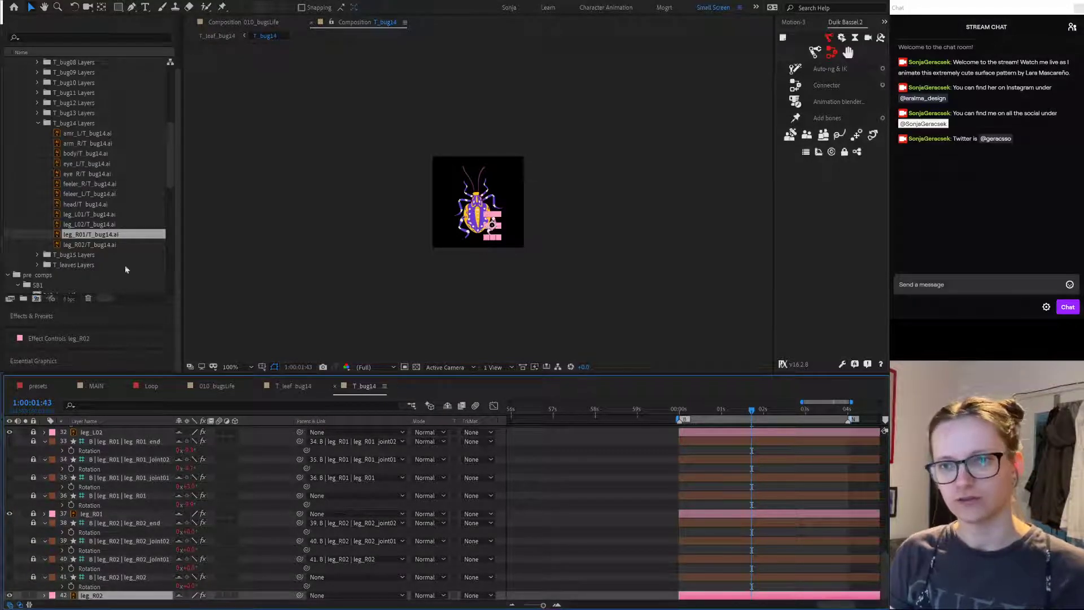
{"action": "left_click_drag", "start_coordinate": [100, 246], "coordinate": [102, 599]}
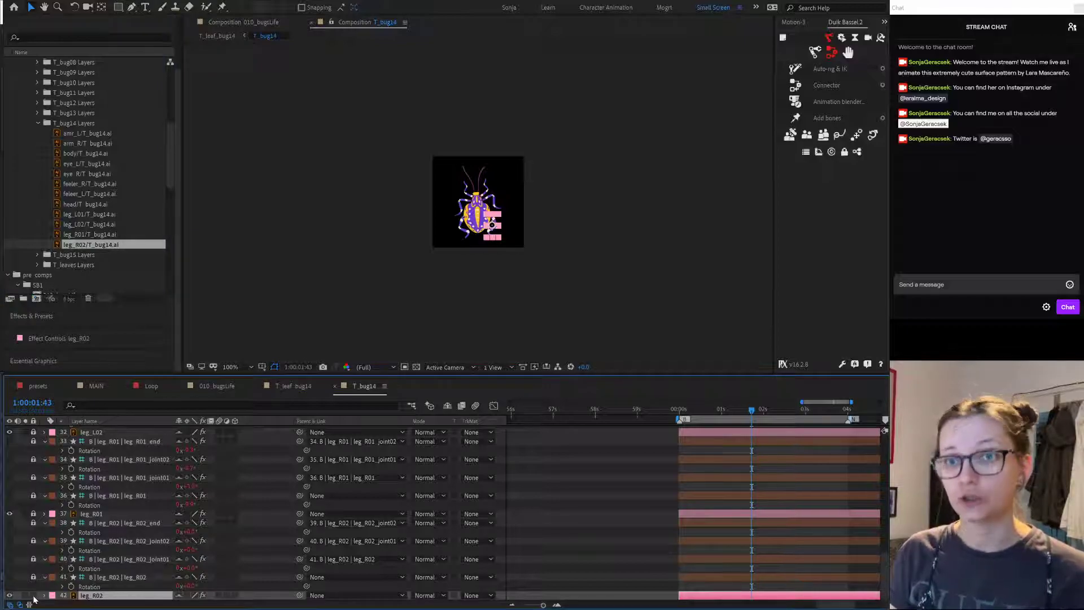
{"action": "left_click", "coordinate": [34, 599]}
Step: Go to the first frame of T_bug14 and inspect the bug with its replaced artwork up close
{"action": "scroll", "coordinate": [102, 553], "scroll_direction": "up", "scroll_amount": 10}
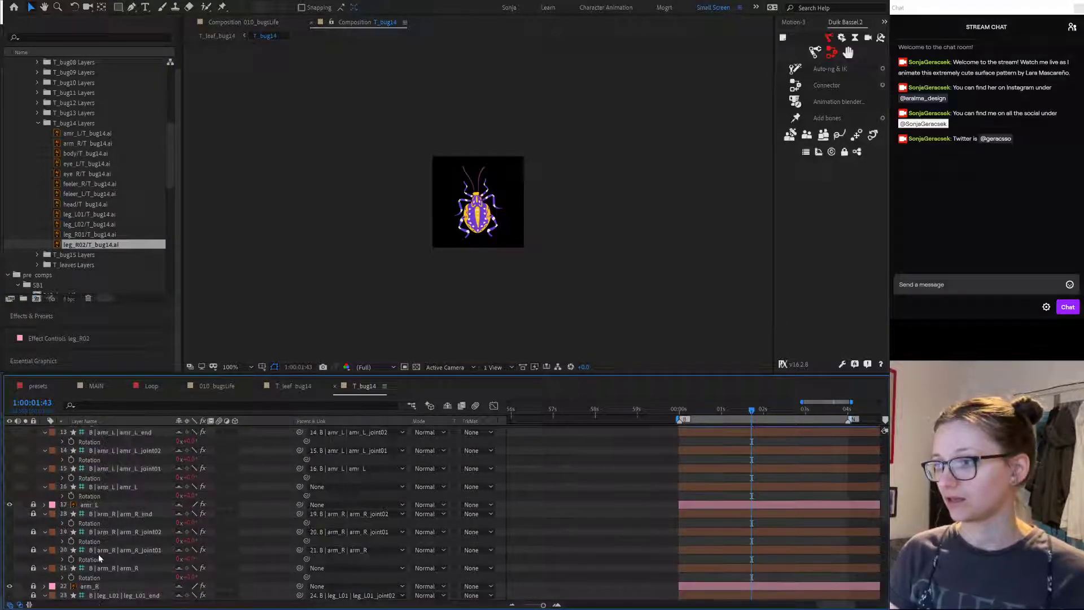
{"action": "scroll", "coordinate": [99, 554], "scroll_direction": "up", "scroll_amount": 5}
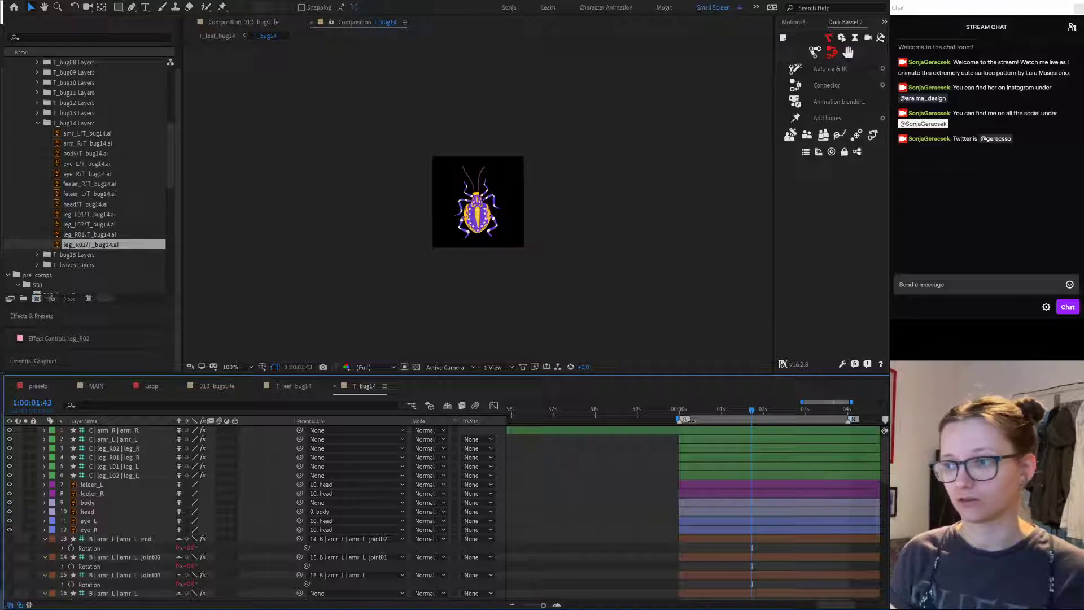
{"action": "key", "text": "Home"}
{"action": "left_click", "coordinate": [690, 427]}
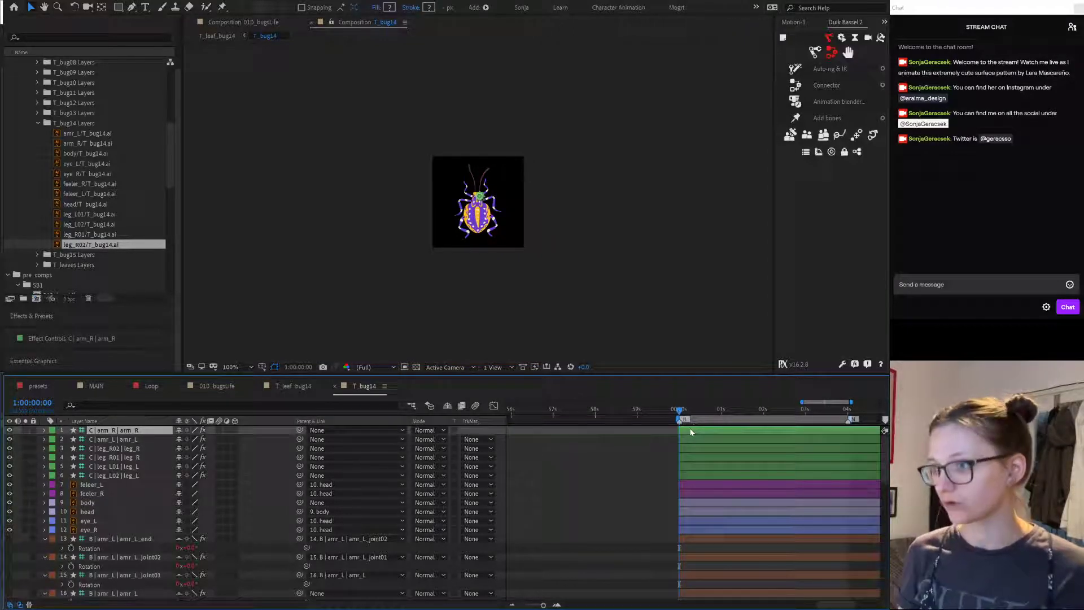
{"action": "left_click", "coordinate": [628, 467]}
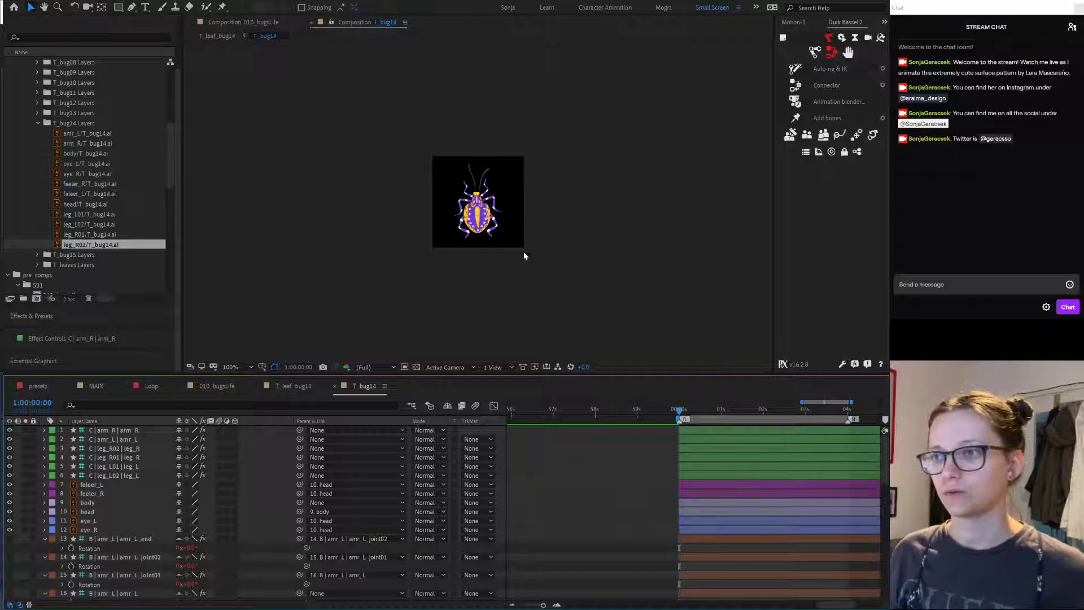
{"action": "scroll", "coordinate": [522, 134], "scroll_direction": "up", "scroll_amount": 1}
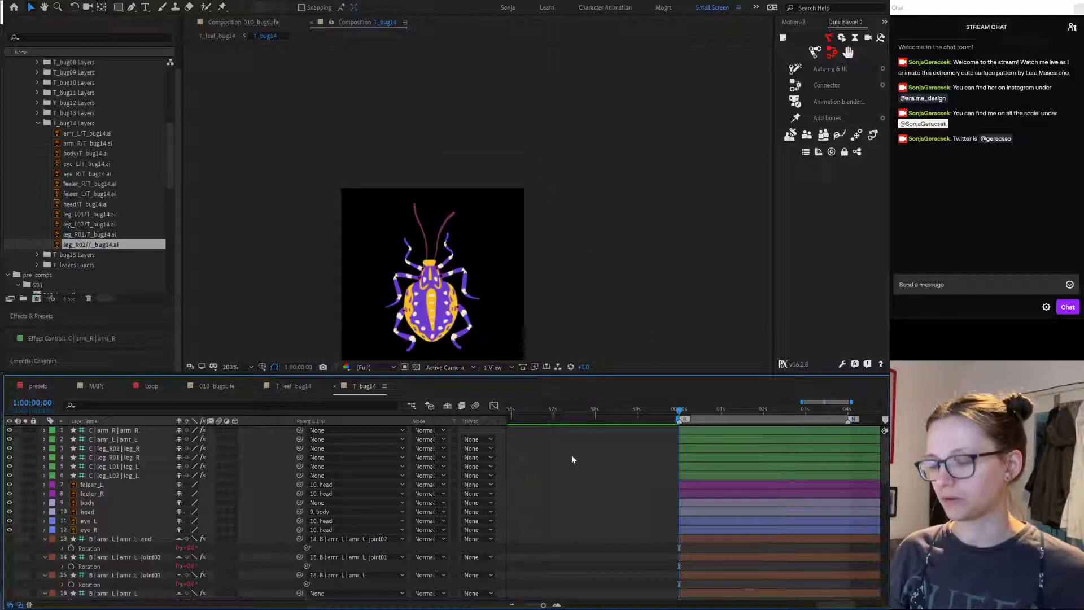
Step: Fit the T_bug14 composition in the viewer and preview its animation
{"action": "key", "text": "shift+slash"}
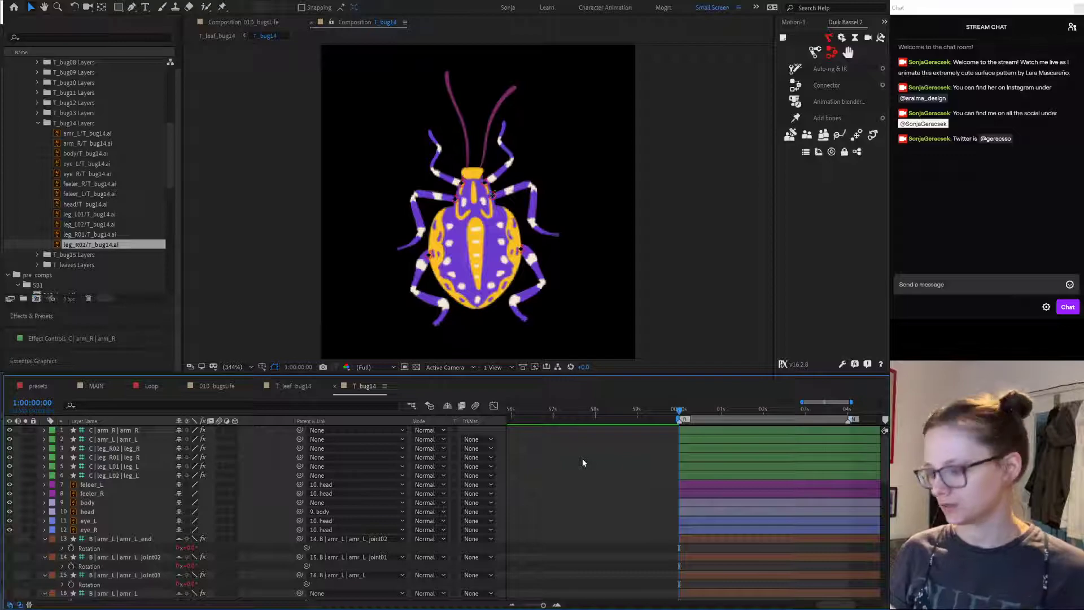
{"action": "key", "text": "space"}
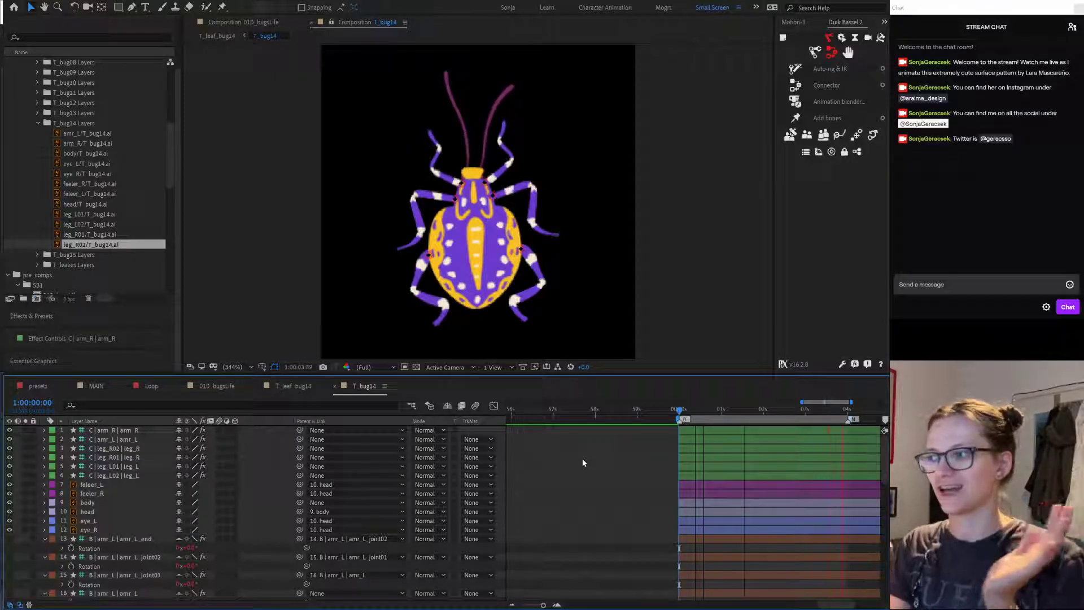
{"action": "key", "text": "space"}
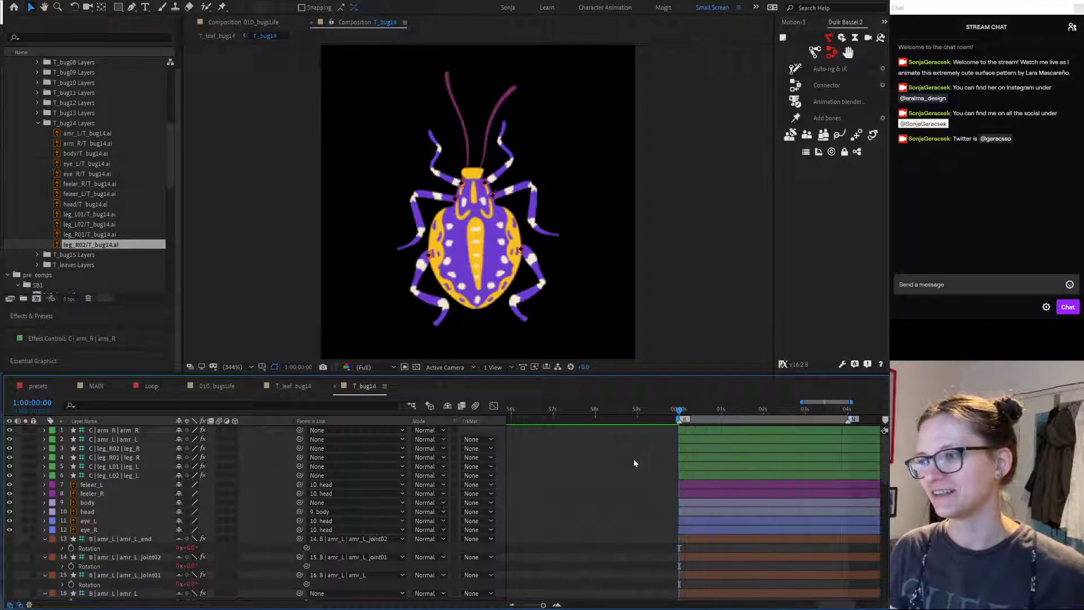
Step: Reveal the keyframes of the T_bug14 limb controllers and collapse the properties of the leg_R02 and leg_L01 controllers
{"action": "key", "text": "u"}
{"action": "scroll", "coordinate": [734, 508], "scroll_direction": "down", "scroll_amount": 1}
{"action": "key", "text": "minus"}
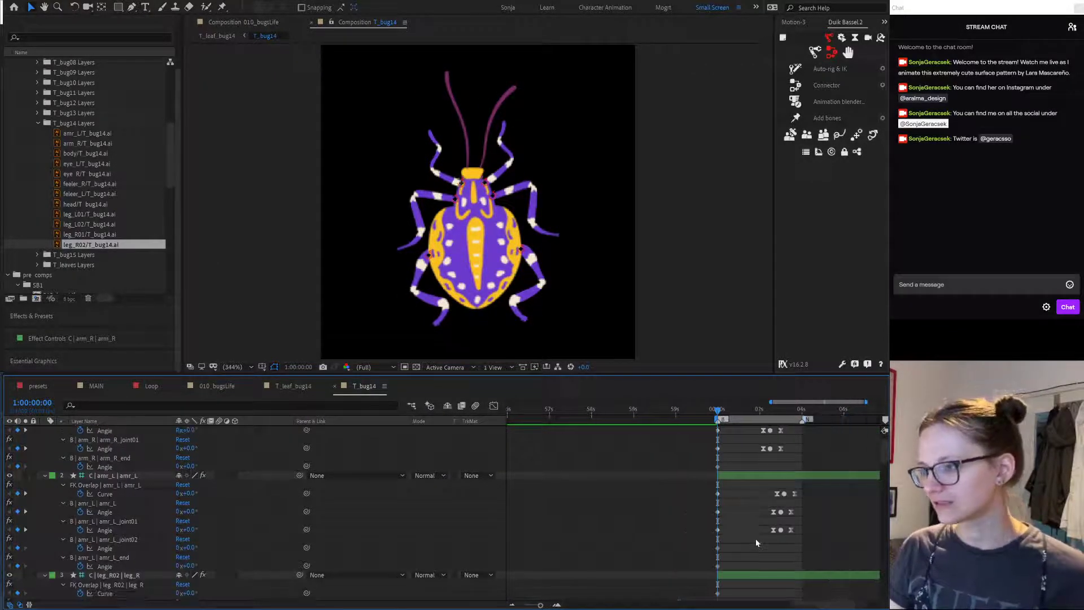
{"action": "scroll", "coordinate": [782, 552], "scroll_direction": "down", "scroll_amount": 4}
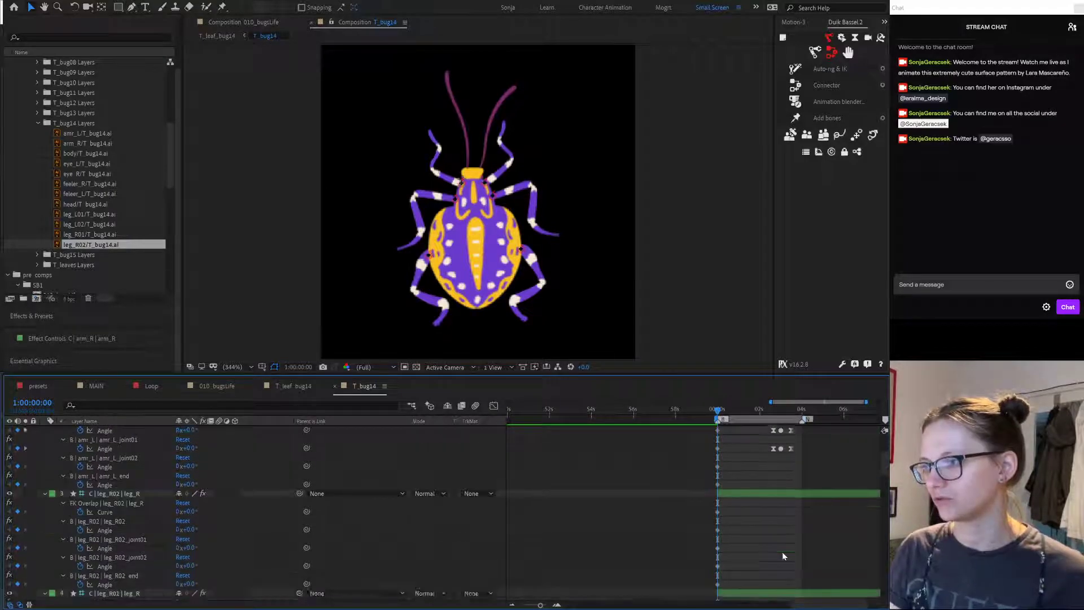
{"action": "scroll", "coordinate": [781, 551], "scroll_direction": "up", "scroll_amount": 6}
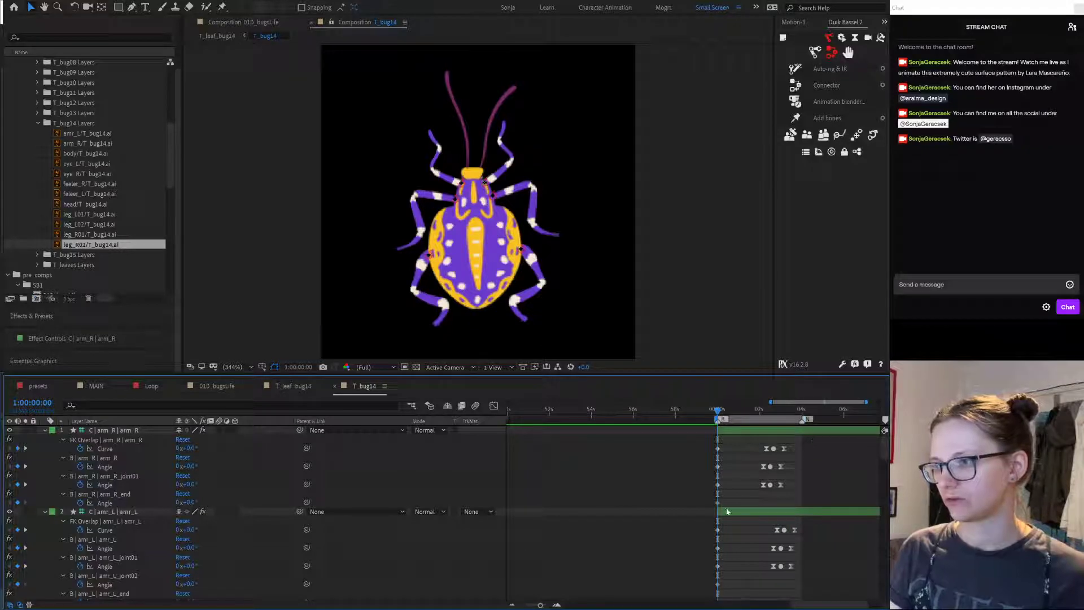
{"action": "scroll", "coordinate": [737, 543], "scroll_direction": "down", "scroll_amount": 2}
{"action": "left_click", "coordinate": [742, 556]}
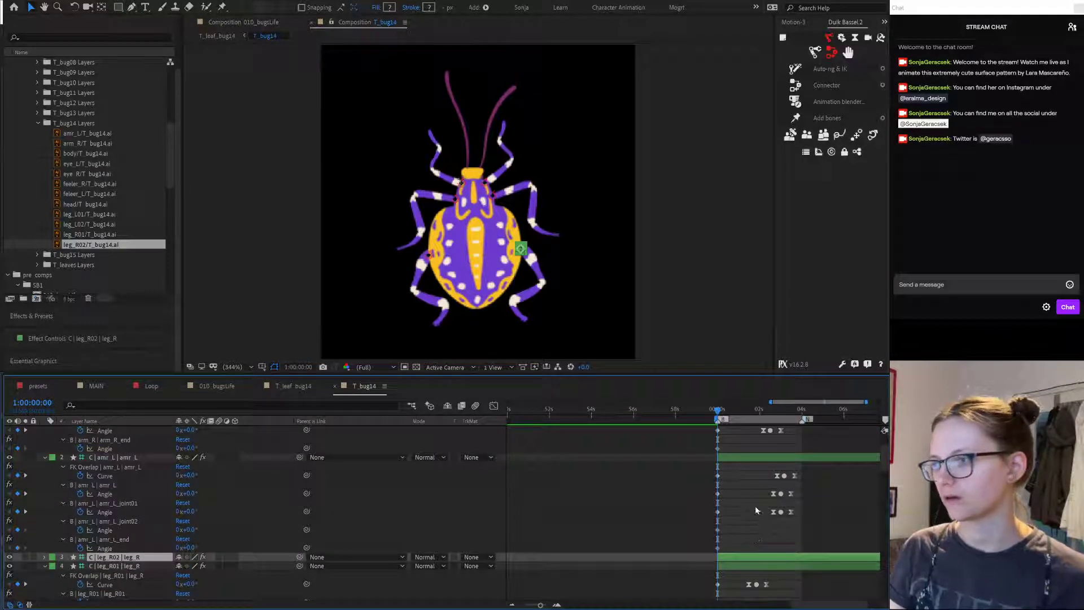
{"action": "scroll", "coordinate": [753, 508], "scroll_direction": "down", "scroll_amount": 4}
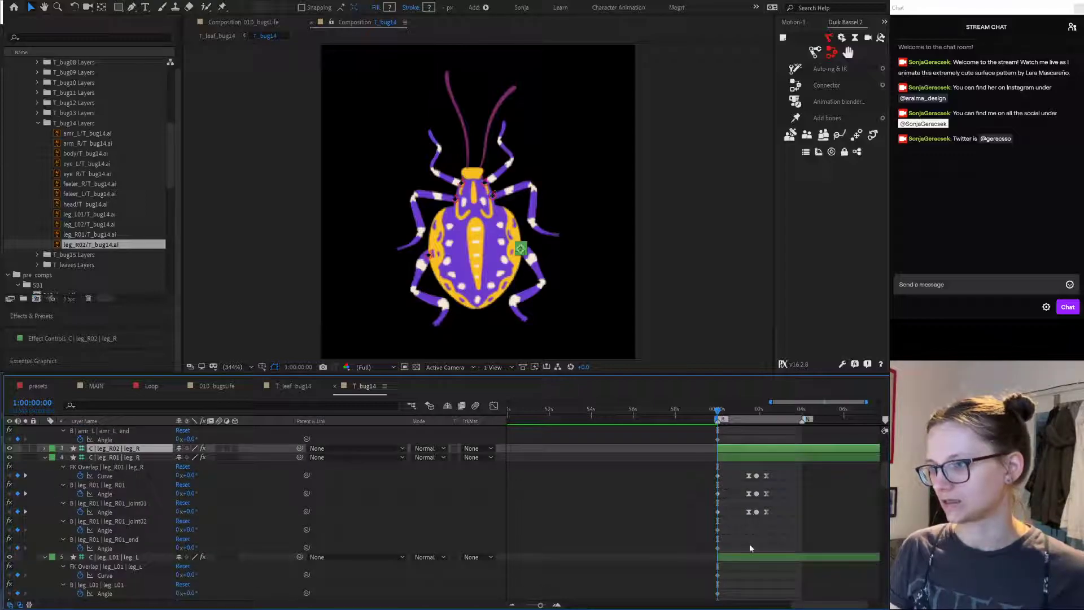
{"action": "left_click", "coordinate": [749, 558]}
{"action": "scroll", "coordinate": [787, 515], "scroll_direction": "up", "scroll_amount": 6}
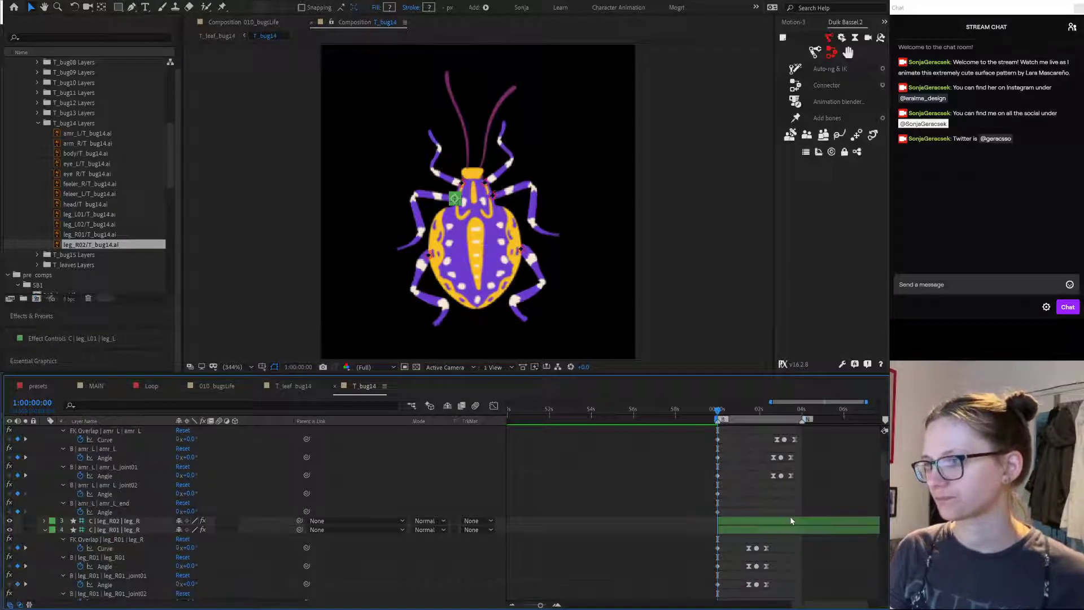
Step: Shift the leg_R01 and leg_L02 controller keyframes later, with the last leg_R01 keyframe at 1:00:03:30
{"action": "left_click_drag", "start_coordinate": [735, 442], "coordinate": [805, 531]}
{"action": "scroll", "coordinate": [765, 570], "scroll_direction": "down", "scroll_amount": 3}
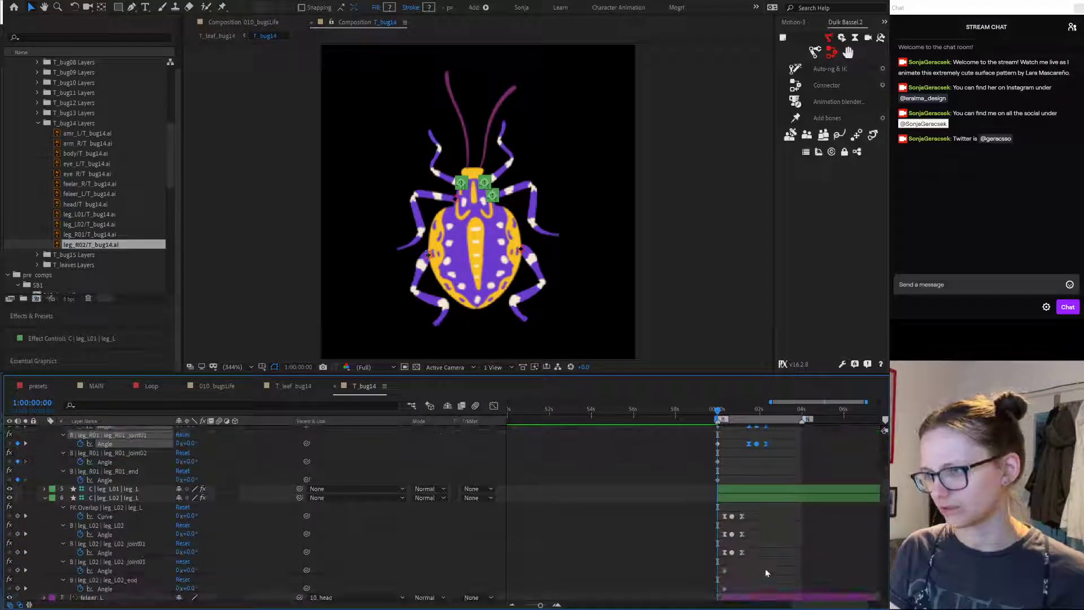
{"action": "left_click_drag", "start_coordinate": [750, 511], "coordinate": [720, 561]}
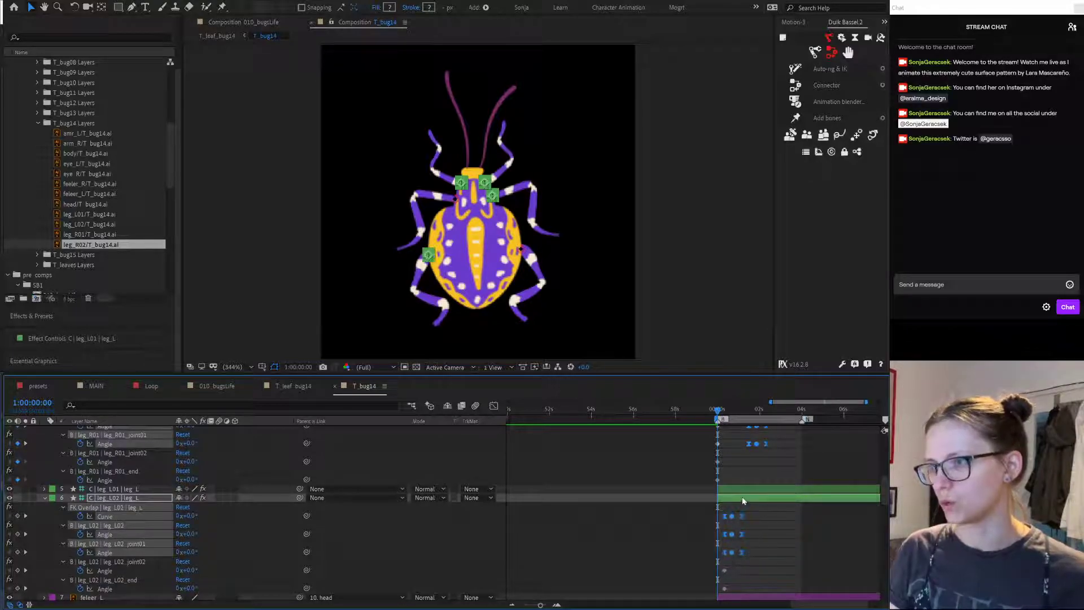
{"action": "left_click_drag", "start_coordinate": [720, 413], "coordinate": [790, 416]}
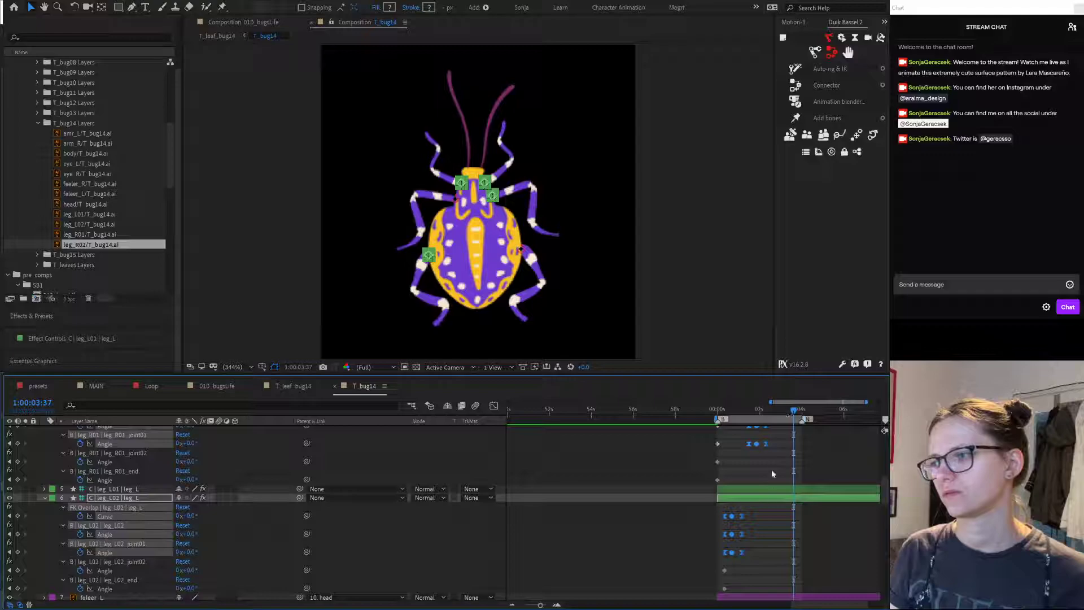
{"action": "left_click", "coordinate": [800, 412]}
{"action": "left_click_drag", "start_coordinate": [800, 413], "coordinate": [760, 540]}
{"action": "scroll", "coordinate": [789, 461], "scroll_direction": "up", "scroll_amount": 3}
{"action": "scroll", "coordinate": [756, 565], "scroll_direction": "down", "scroll_amount": 3}
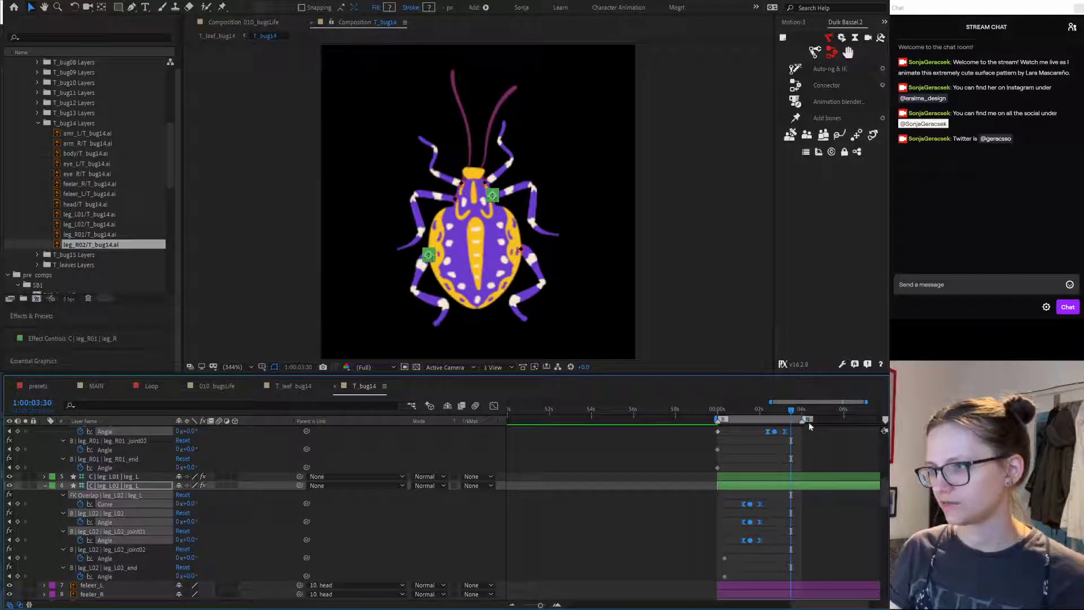
{"action": "left_click_drag", "start_coordinate": [787, 433], "coordinate": [794, 433]}
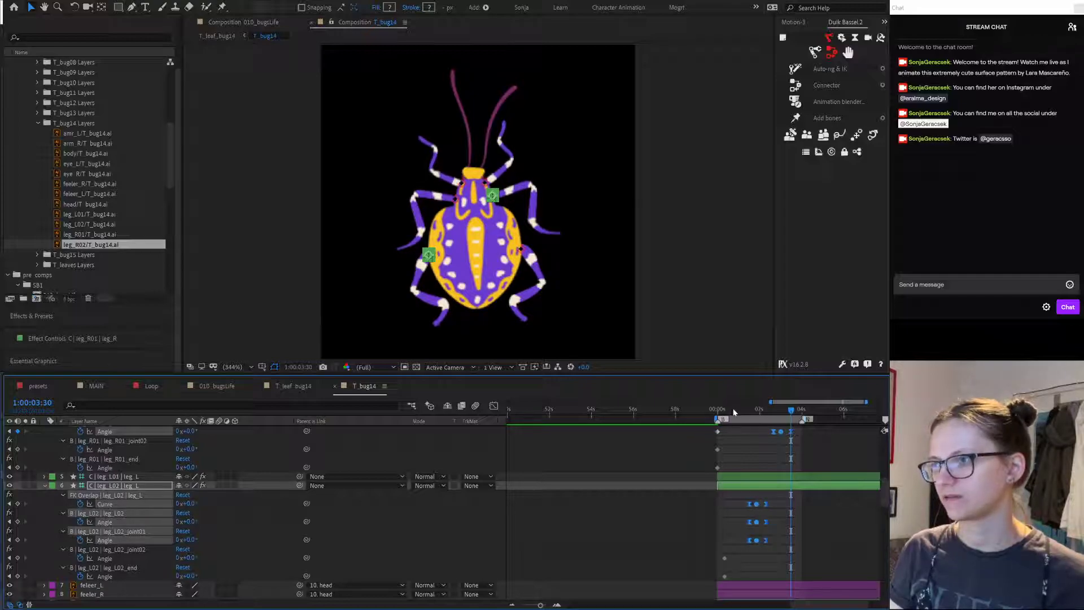
Step: Move the arm_R and amr_L controller keyframes earlier so they begin at the first frame, and preview the result
{"action": "key", "text": "Home"}
{"action": "scroll", "coordinate": [799, 487], "scroll_direction": "up", "scroll_amount": 9}
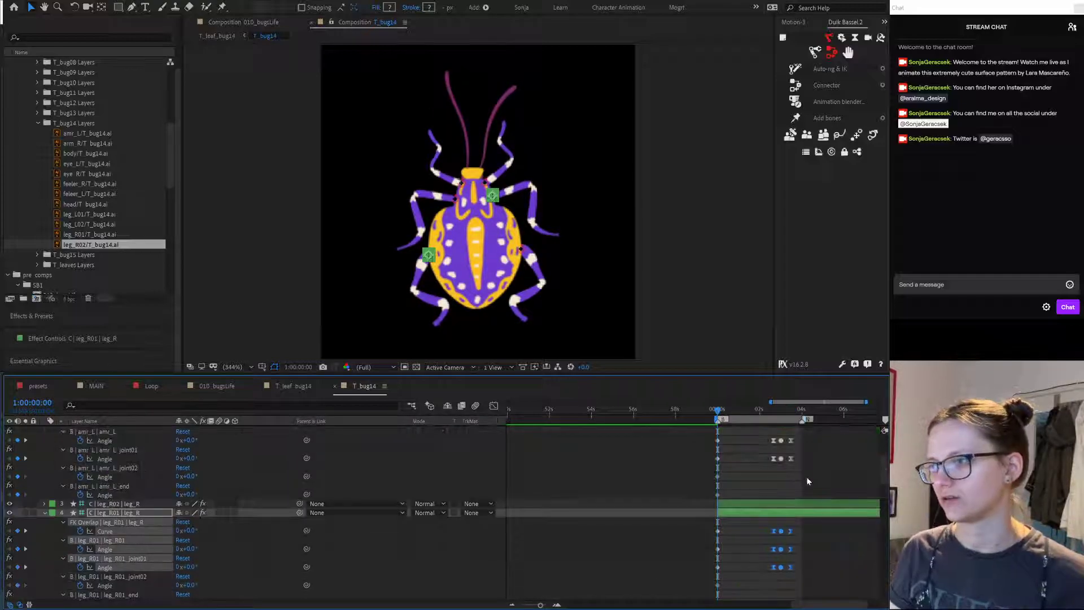
{"action": "left_click", "coordinate": [808, 458]}
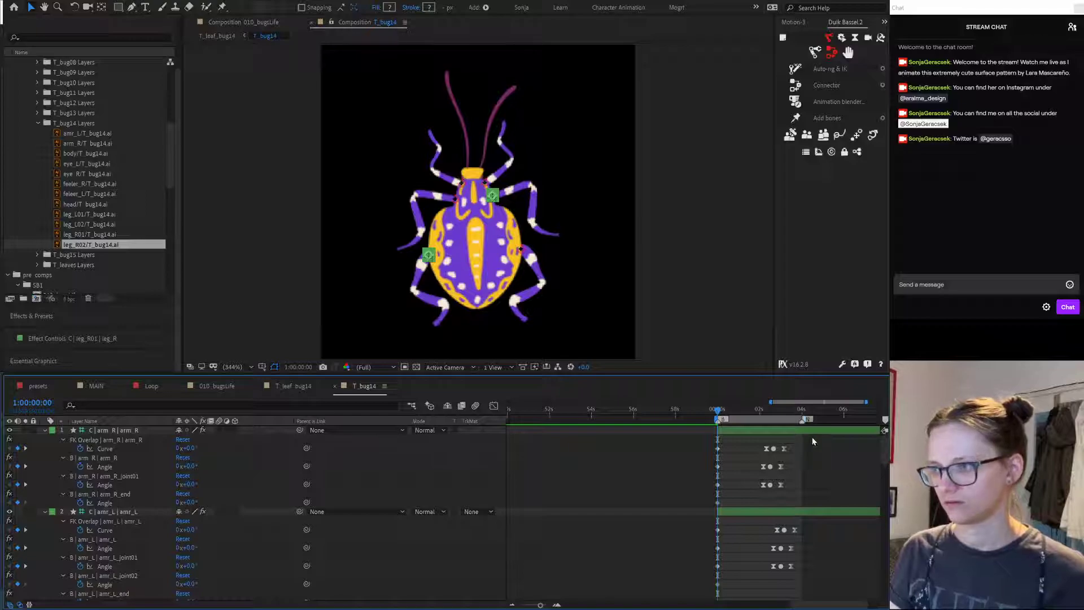
{"action": "scroll", "coordinate": [805, 452], "scroll_direction": "up", "scroll_amount": 3}
{"action": "left_click_drag", "start_coordinate": [755, 581], "coordinate": [813, 438]}
{"action": "left_click_drag", "start_coordinate": [766, 485], "coordinate": [722, 488]}
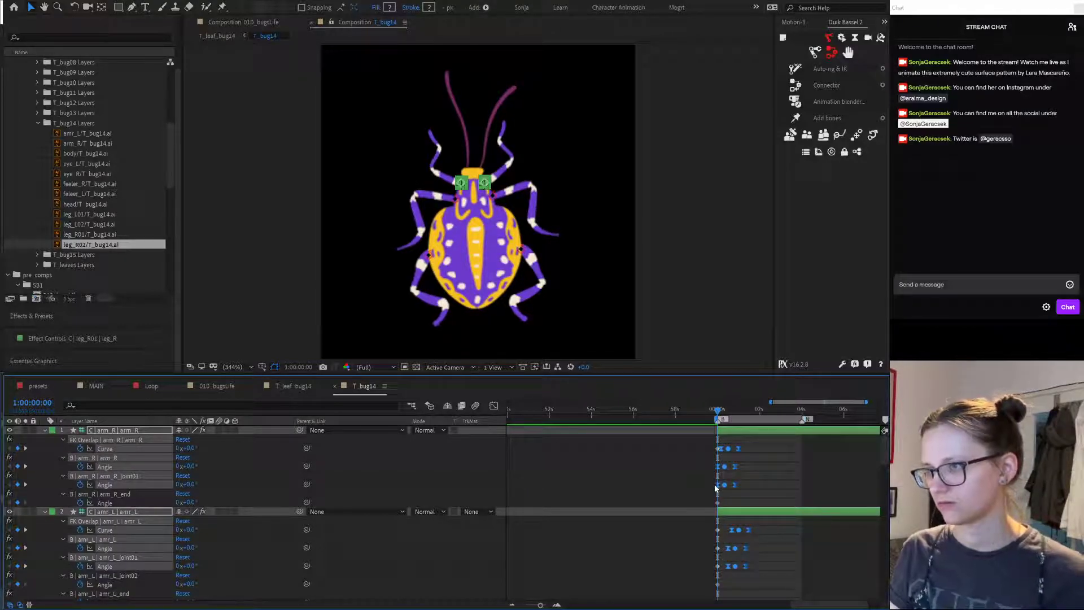
{"action": "left_click", "coordinate": [796, 467]}
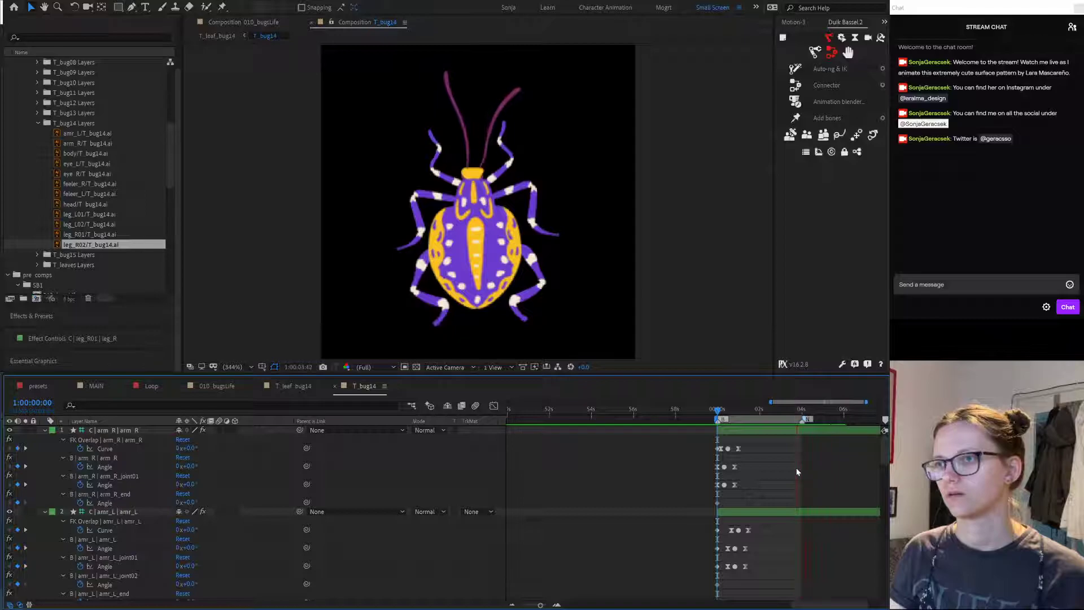
{"action": "key", "text": "space"}
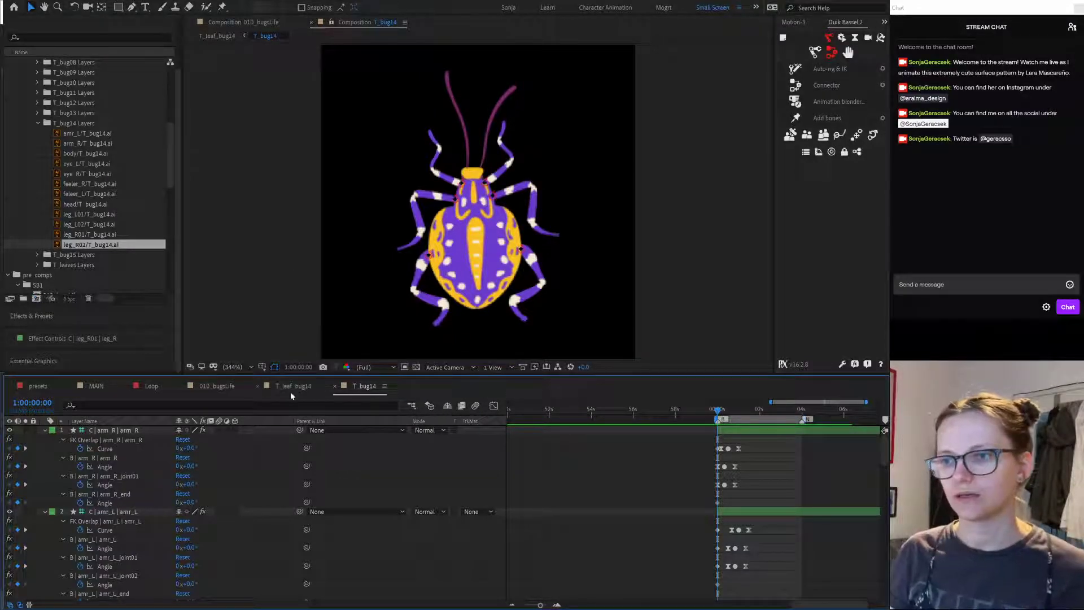
Step: Add the T_leaf_bug14 composition to 010_bugsLife directly below the T_leaf_bug13 layers and go to the first frame
{"action": "left_click", "coordinate": [226, 387]}
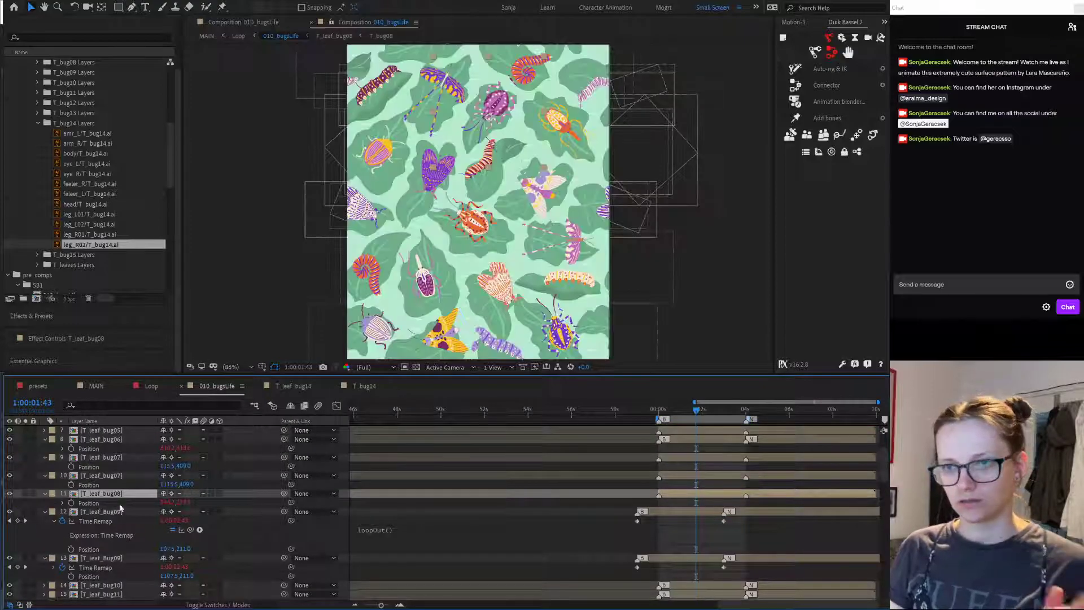
{"action": "scroll", "coordinate": [112, 507], "scroll_direction": "down", "scroll_amount": 3}
{"action": "scroll", "coordinate": [111, 507], "scroll_direction": "down", "scroll_amount": 3}
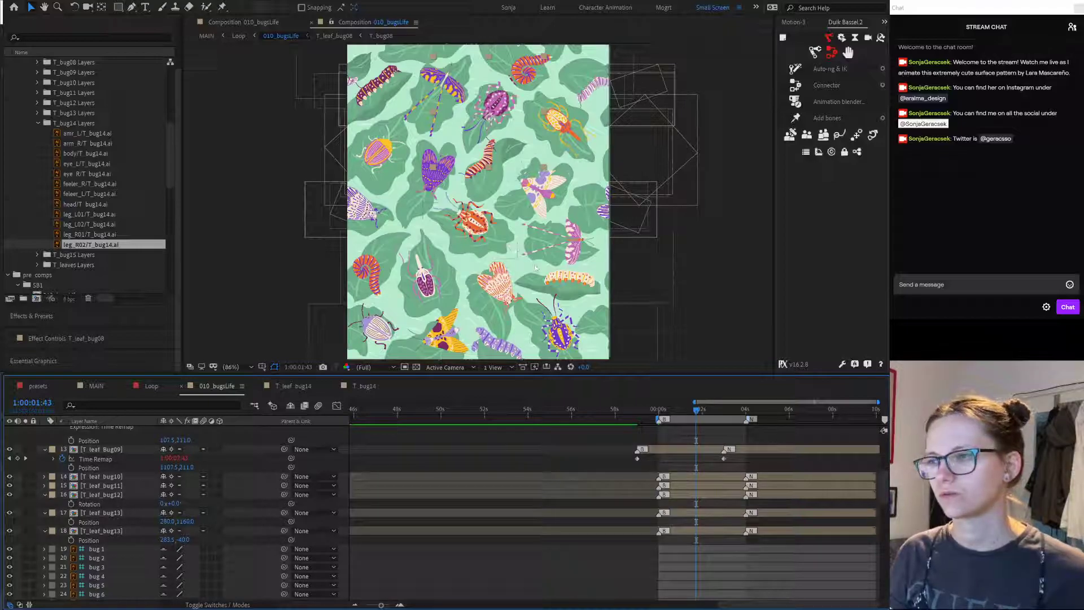
{"action": "left_click", "coordinate": [535, 330]}
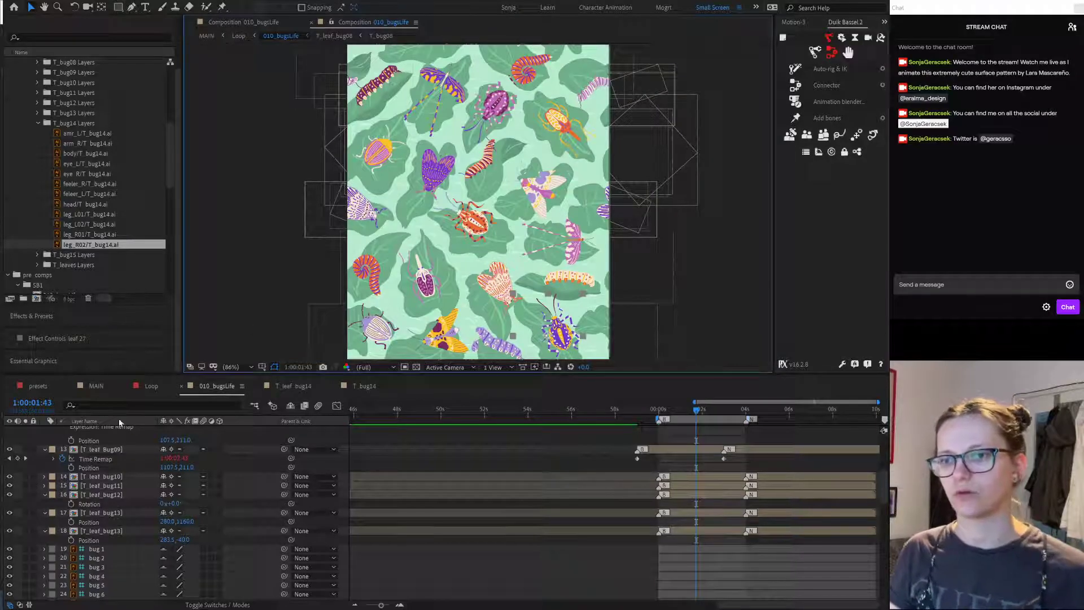
{"action": "left_click", "coordinate": [115, 532]}
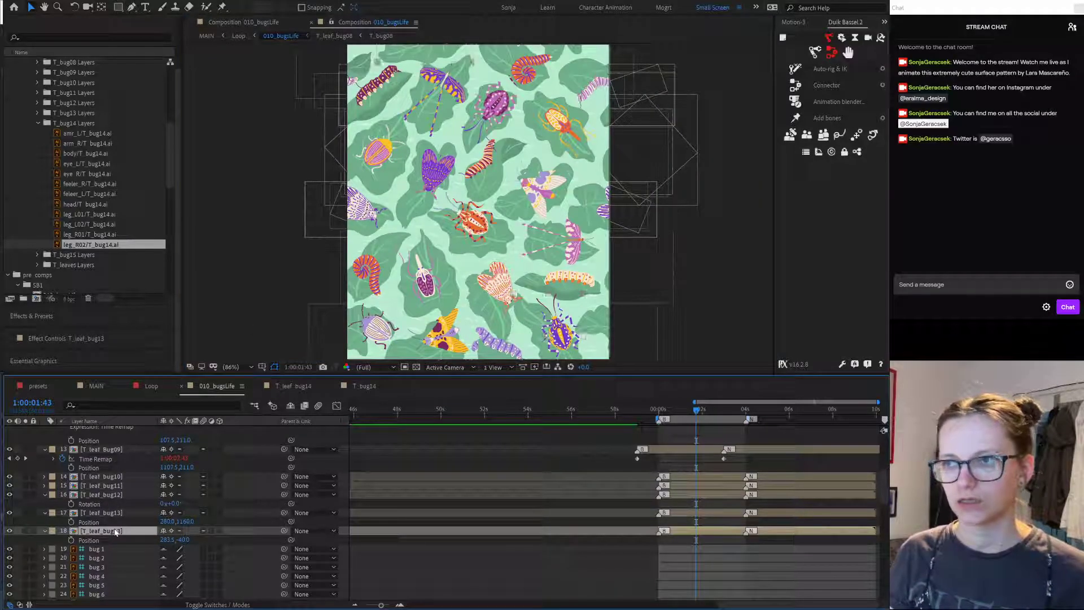
{"action": "left_click", "coordinate": [502, 109]}
{"action": "left_click", "coordinate": [510, 304]}
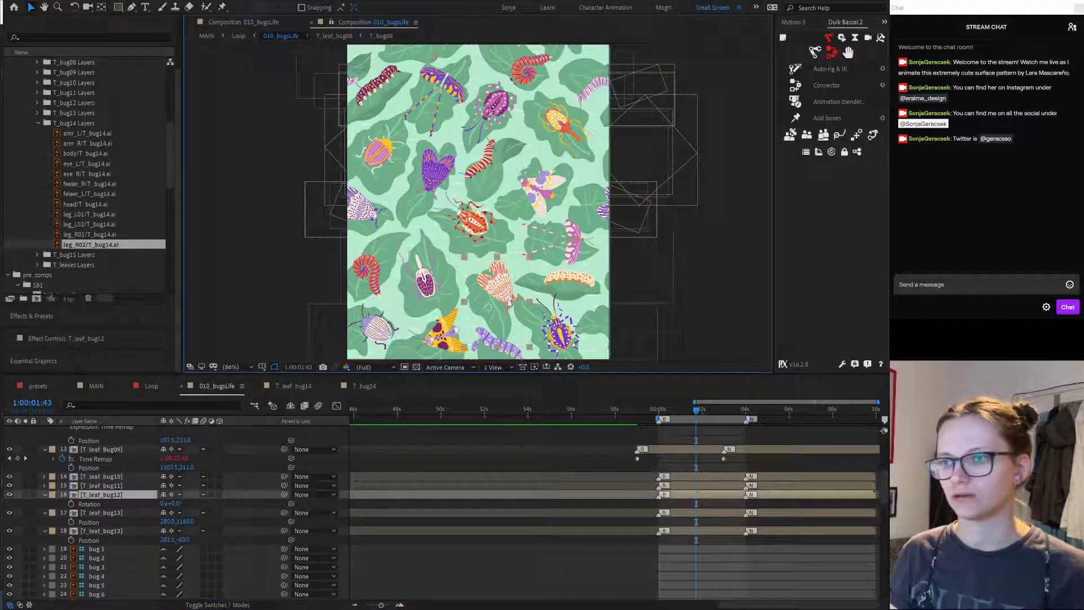
{"action": "scroll", "coordinate": [108, 237], "scroll_direction": "up", "scroll_amount": 6}
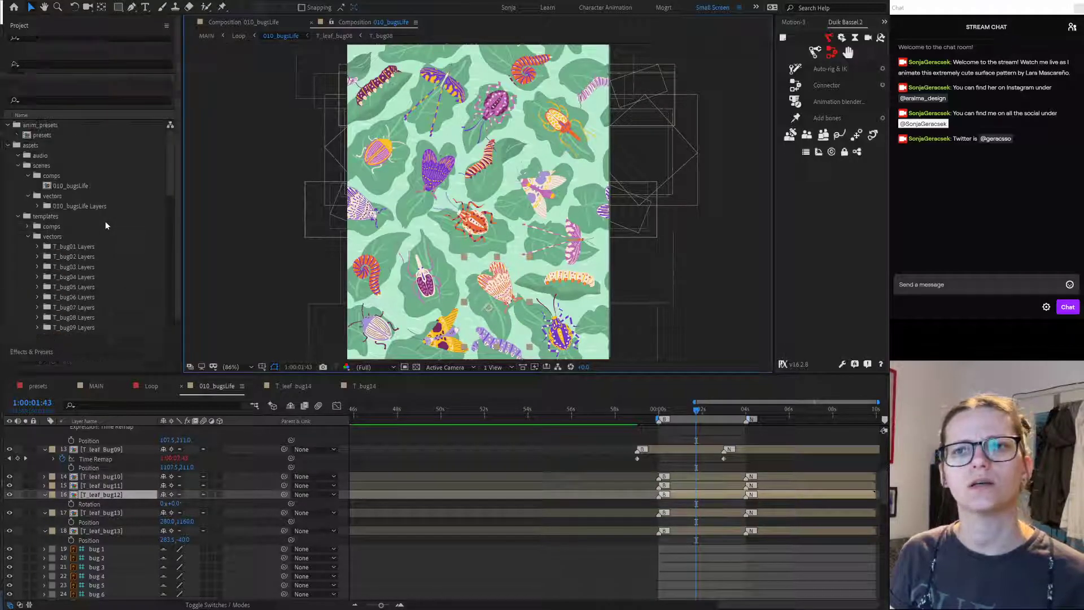
{"action": "scroll", "coordinate": [103, 237], "scroll_direction": "down", "scroll_amount": 10}
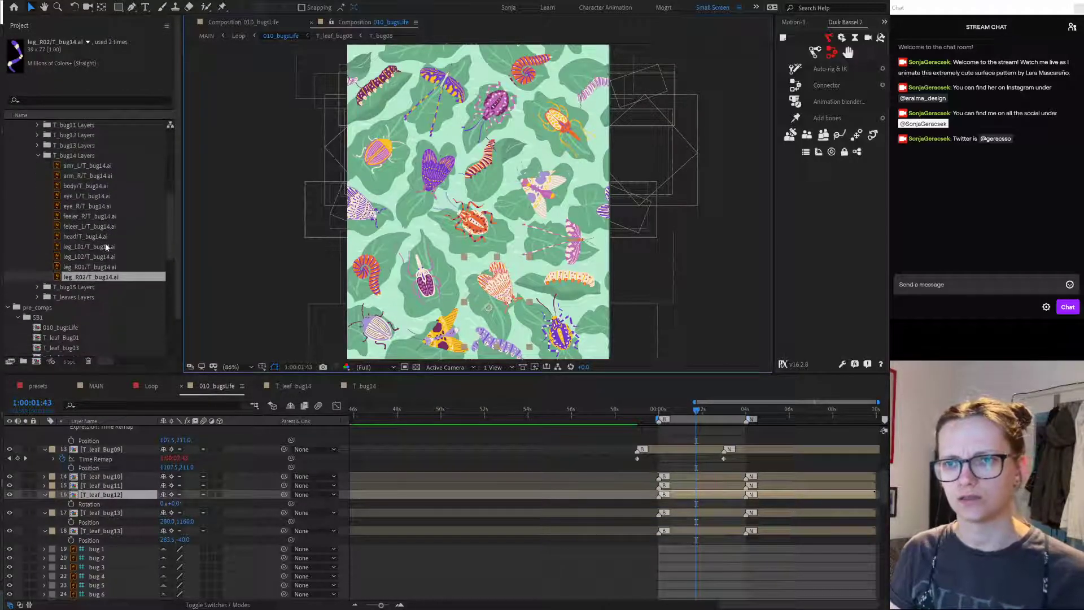
{"action": "scroll", "coordinate": [105, 247], "scroll_direction": "down", "scroll_amount": 4}
{"action": "left_click_drag", "start_coordinate": [63, 266], "coordinate": [93, 543]}
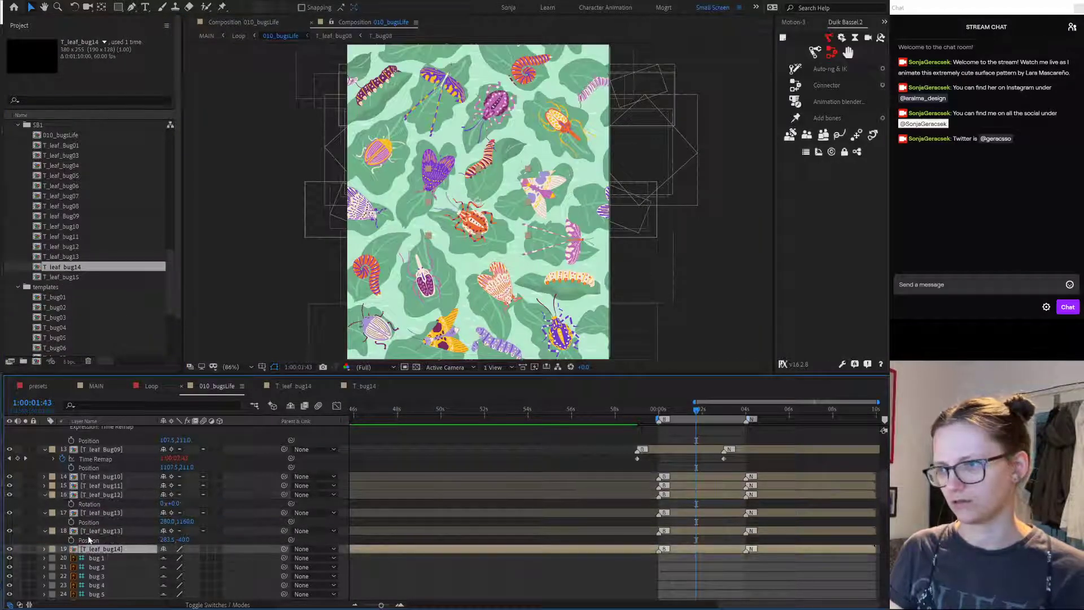
{"action": "key", "text": "j"}
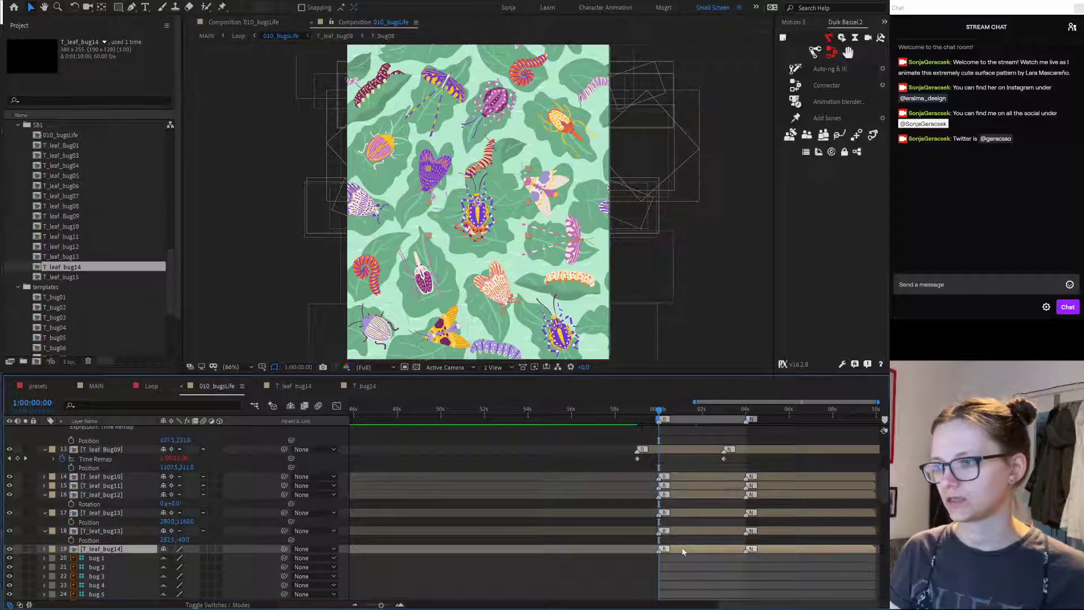
Step: Open T_leaf_bug14, add the leaf 27 layer beneath T_bug14, and copy the Position property of leaf 26
{"action": "double_click", "coordinate": [142, 551]}
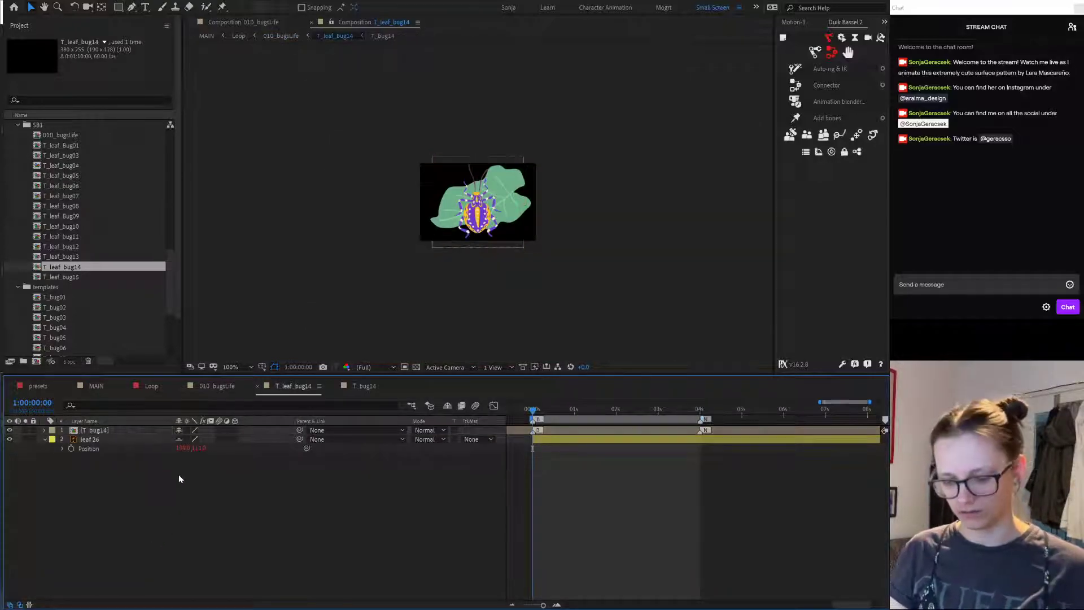
{"action": "left_click_drag", "start_coordinate": [107, 430], "coordinate": [102, 442]}
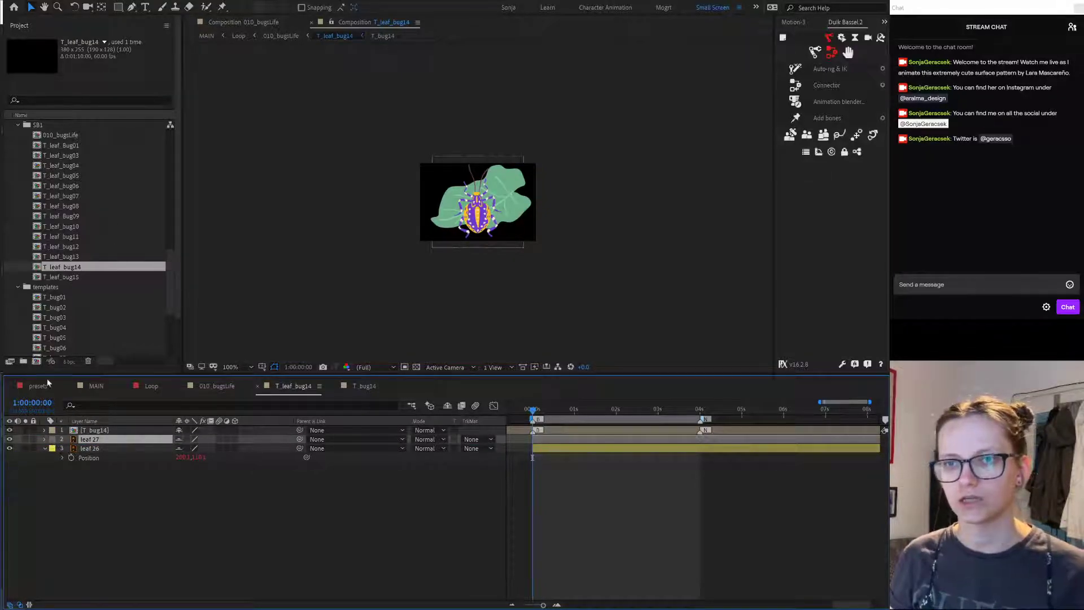
{"action": "left_click", "coordinate": [113, 449]}
{"action": "left_click", "coordinate": [90, 458]}
{"action": "left_click", "coordinate": [91, 440]}
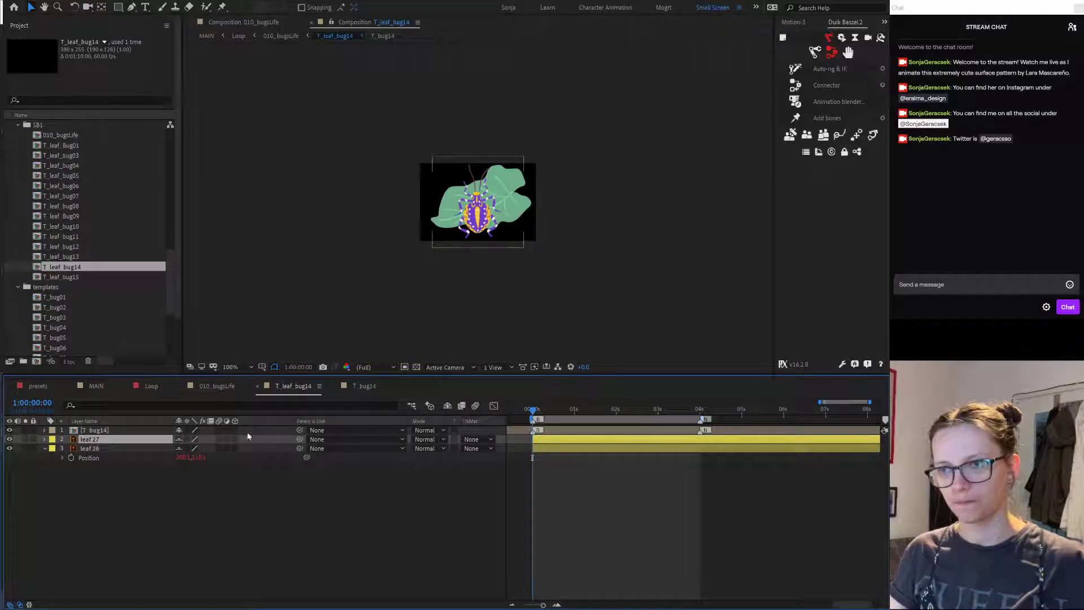
Step: Parent the T_bug14 layer to leaf 27 and delete the leaf 26 layer
{"action": "left_click_drag", "start_coordinate": [300, 430], "coordinate": [128, 441]}
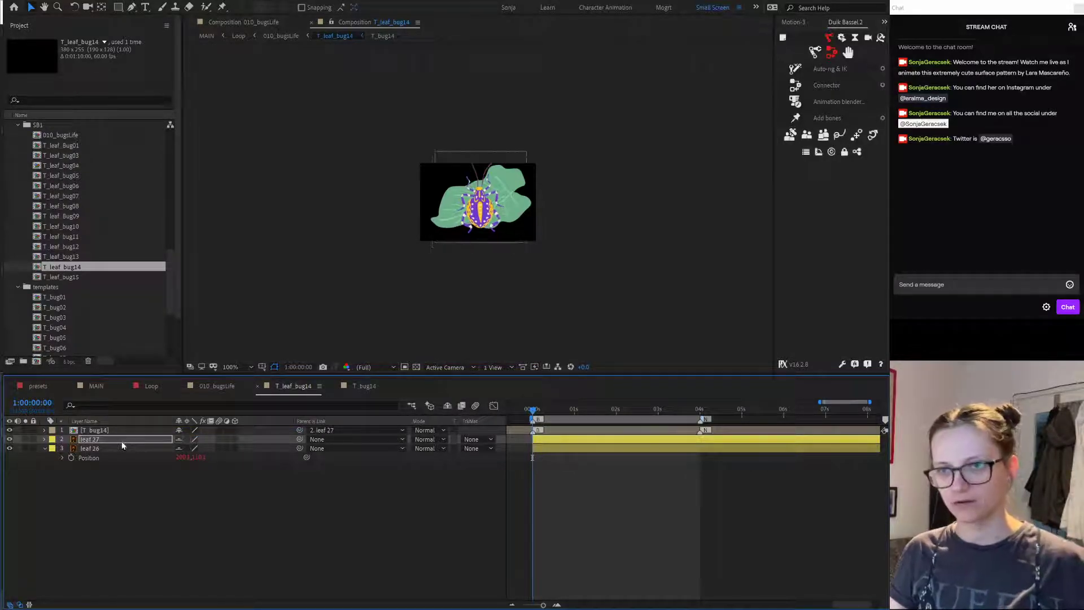
{"action": "left_click", "coordinate": [113, 448]}
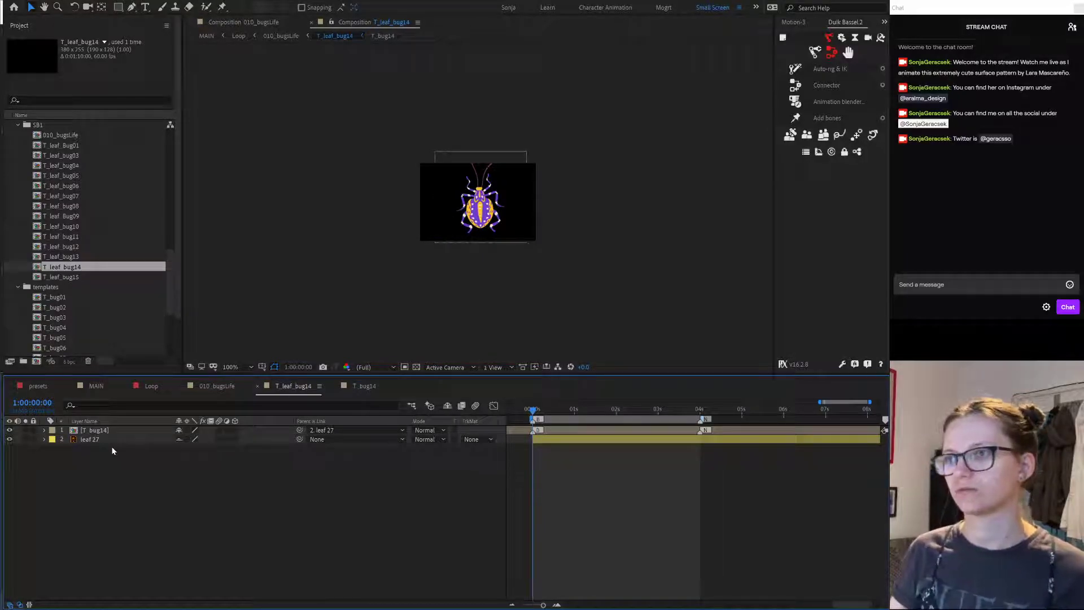
{"action": "left_click", "coordinate": [96, 442]}
Step: Set the parent of T_bug14 back to None and paste the copied Position onto leaf 27
{"action": "left_click", "coordinate": [327, 430]}
{"action": "left_click", "coordinate": [352, 441]}
{"action": "key", "text": "p"}
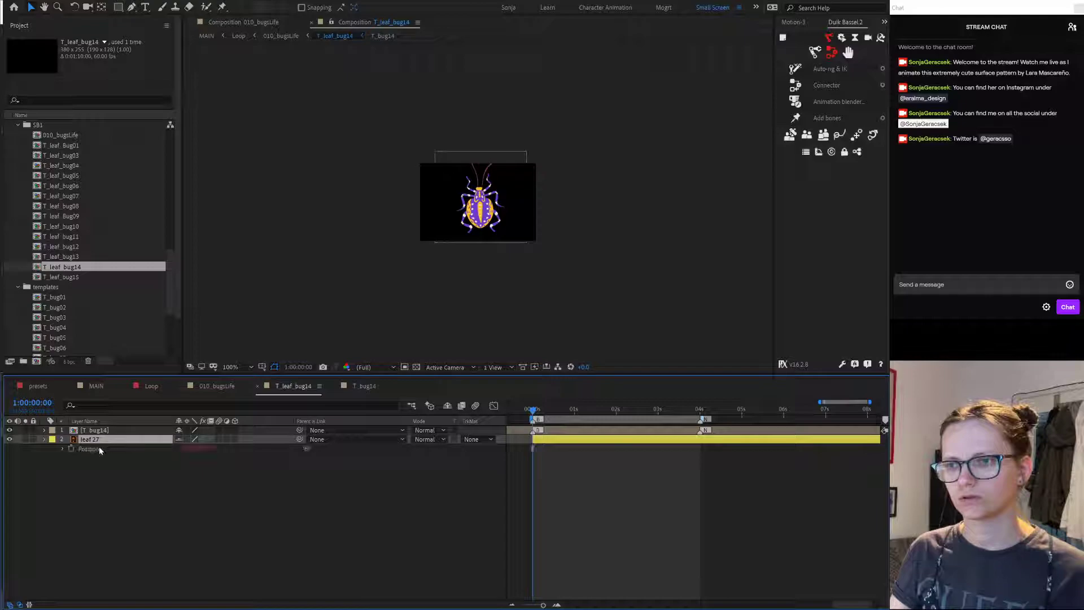
{"action": "key", "text": "ctrl+v"}
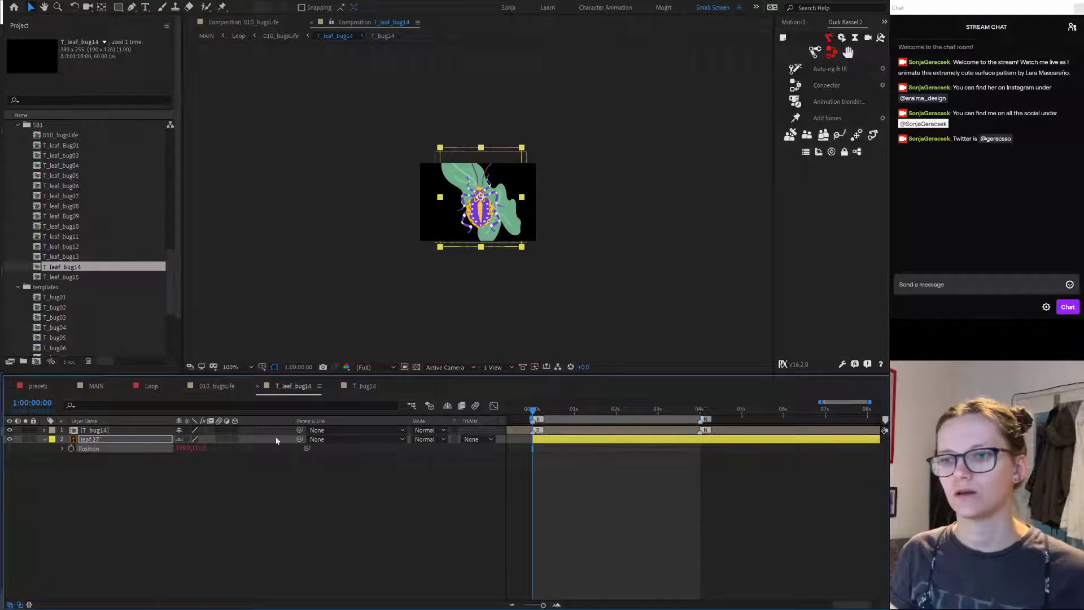
Step: Parent the T_bug14 layer to leaf 27 and resize the T_leaf_bug14 composition to 350 x 400 pixels
{"action": "left_click_drag", "start_coordinate": [300, 432], "coordinate": [134, 442]}
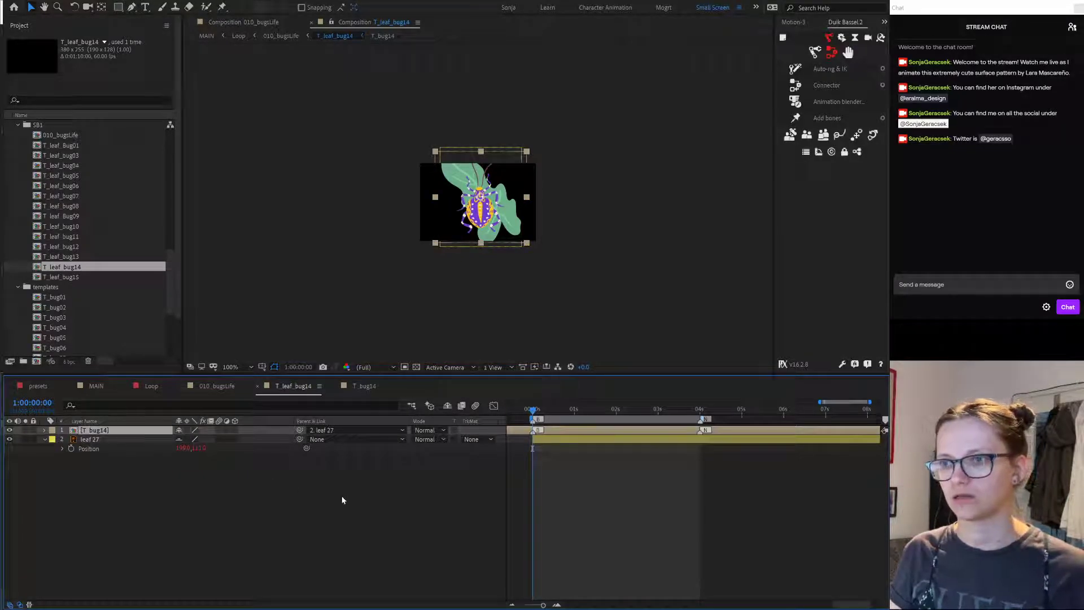
{"action": "key", "text": "ctrl+k"}
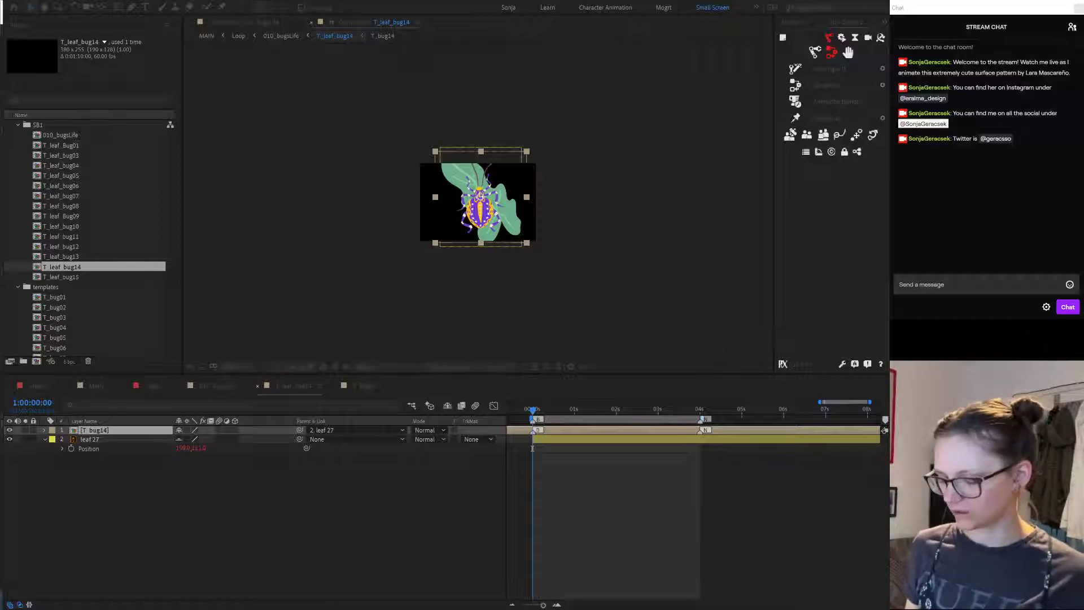
{"action": "key", "text": "Return"}
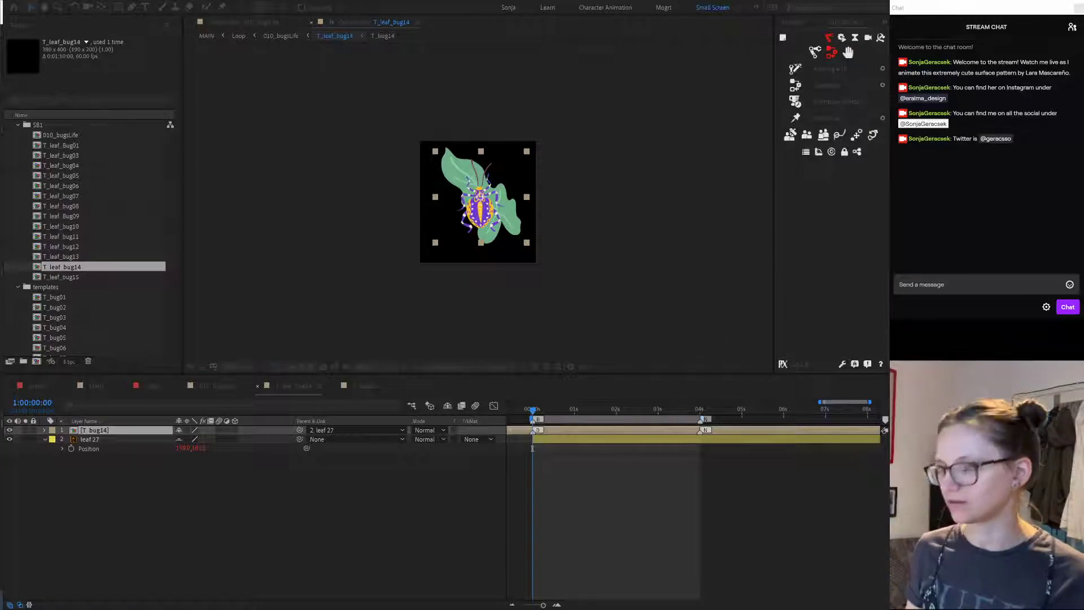
{"action": "key", "text": "Return"}
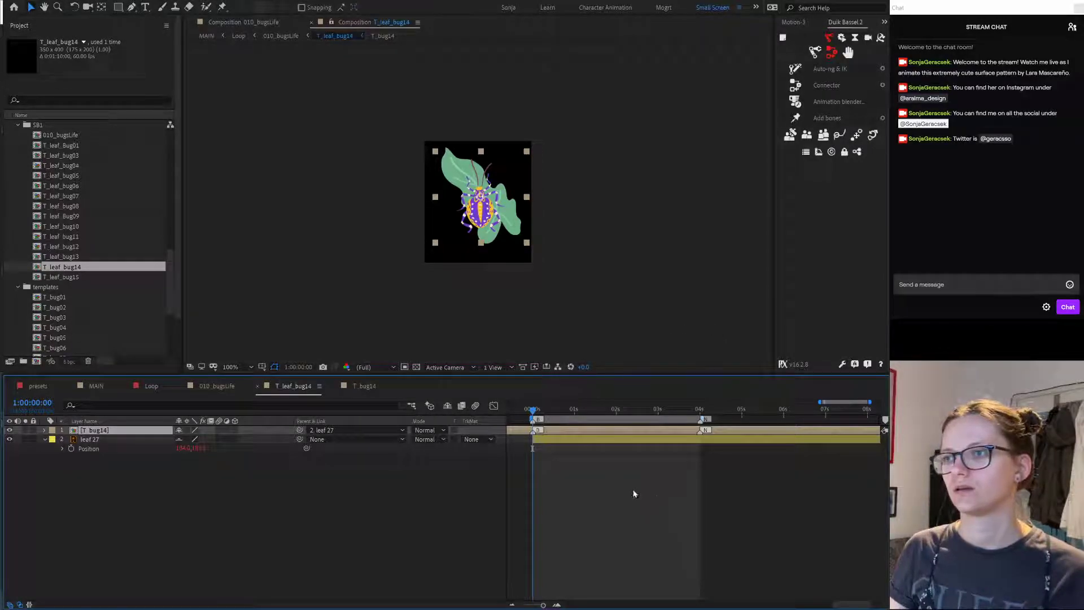
Step: Show the T_leaf_bug14 composition view side by side with 010_bugsLife and fit both compositions to their views
{"action": "left_click", "coordinate": [102, 445]}
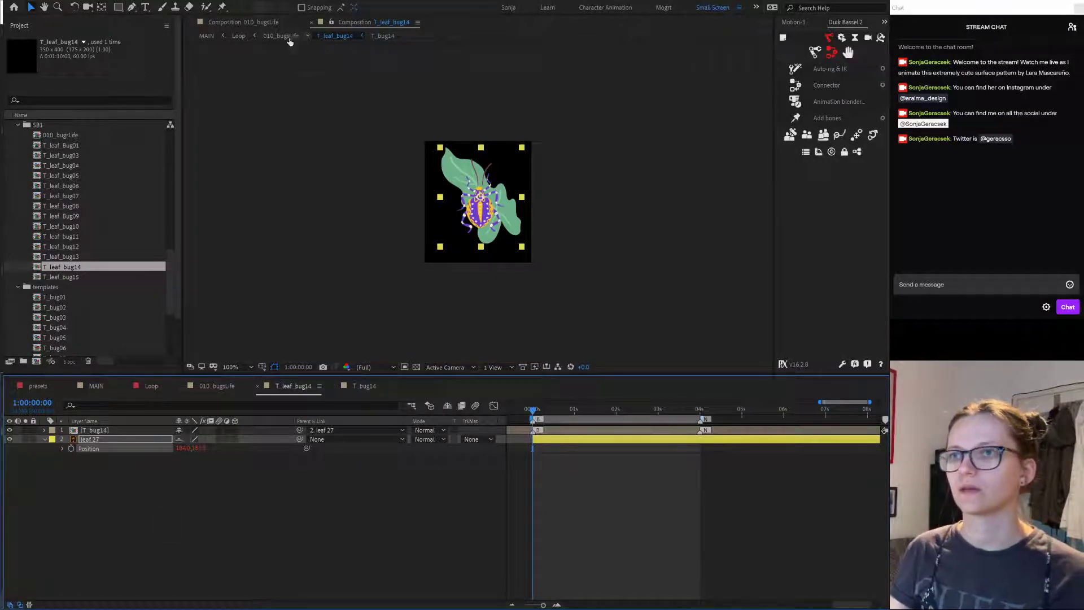
{"action": "left_click", "coordinate": [330, 23]}
{"action": "left_click_drag", "start_coordinate": [344, 23], "coordinate": [759, 218]}
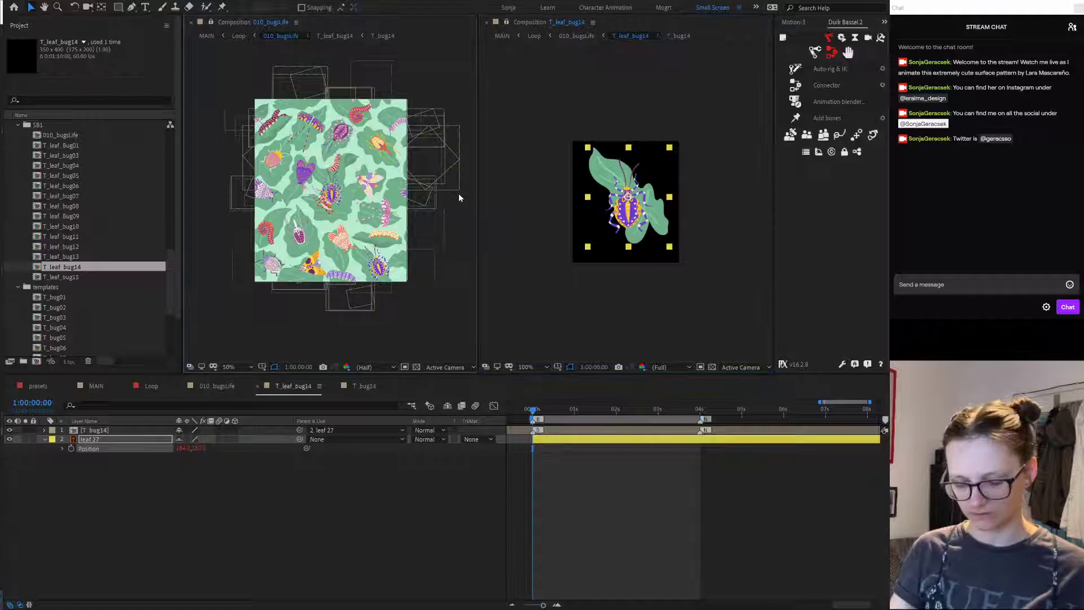
{"action": "key", "text": "shift+slash"}
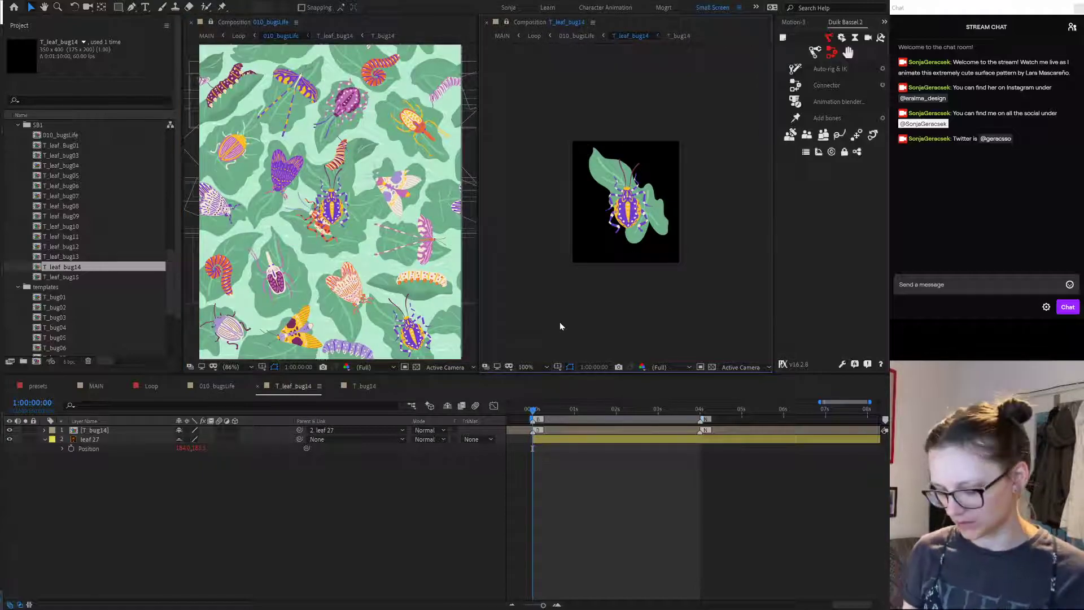
{"action": "key", "text": "shift+slash"}
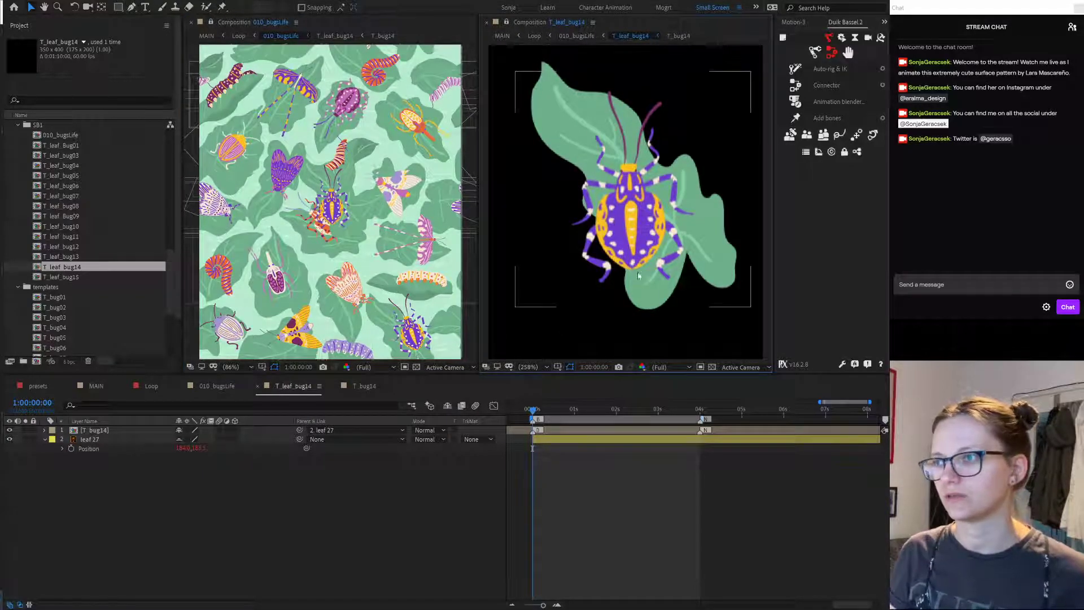
Step: Rotate the T_bug14 layer to -17° on leaf 27
{"action": "left_click", "coordinate": [158, 431]}
{"action": "key", "text": "r"}
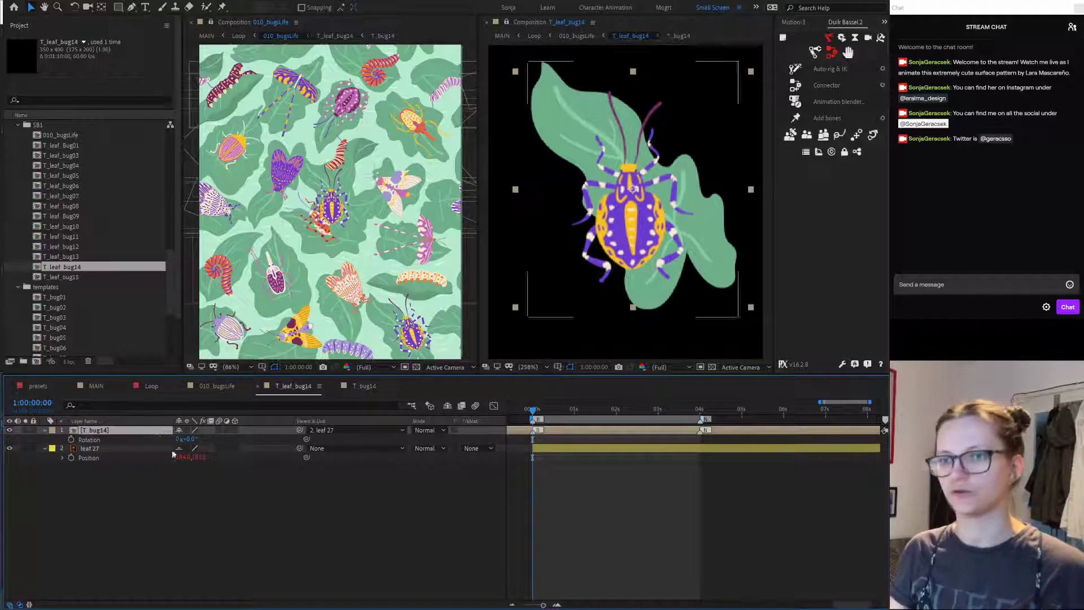
{"action": "left_click_drag", "start_coordinate": [188, 439], "coordinate": [182, 440]}
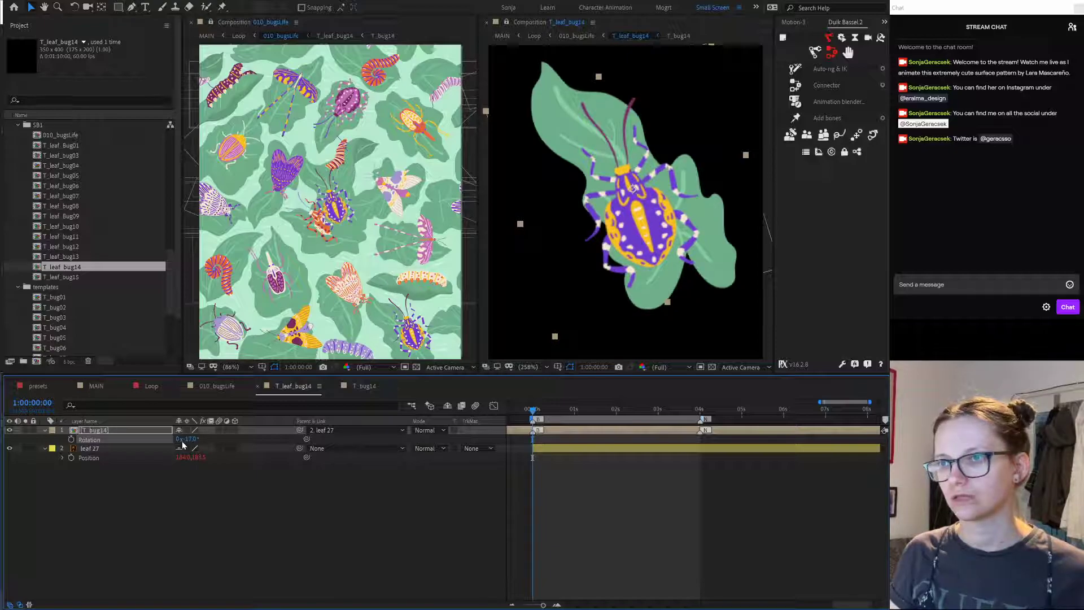
Step: Move the T_leaf_bug14 layer in 010_bugsLife onto its spot in the pattern's lower right corner and set its Position to 755, 1115
{"action": "left_click", "coordinate": [216, 385]}
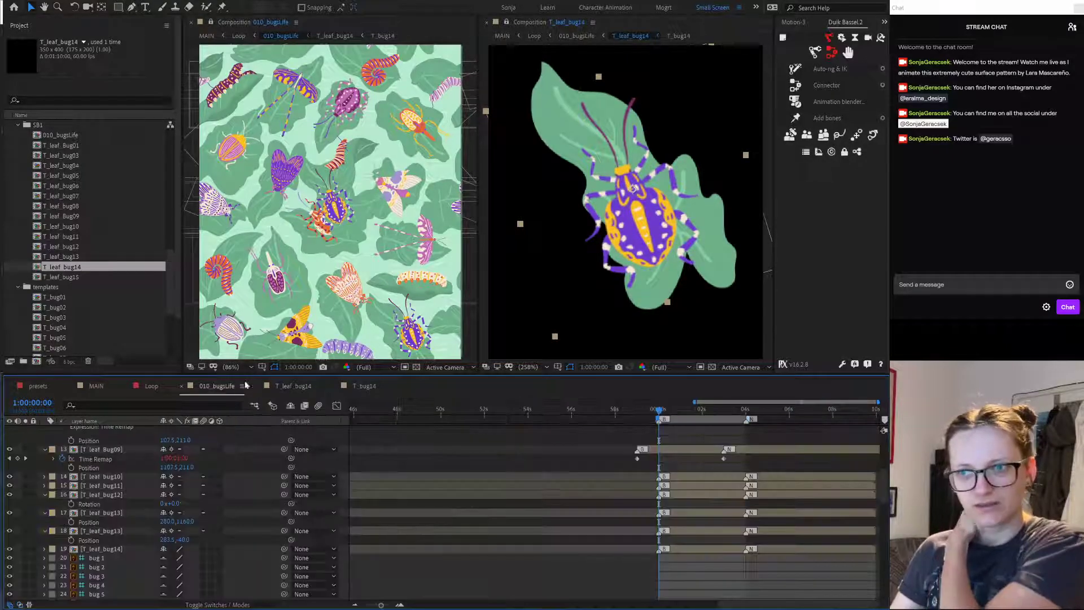
{"action": "left_click", "coordinate": [704, 550]}
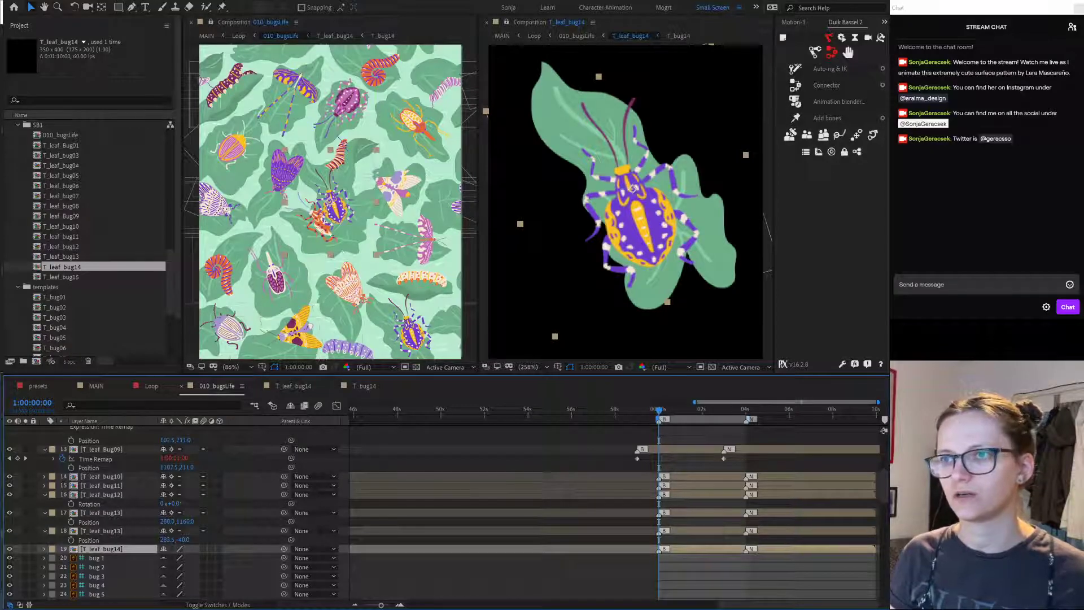
{"action": "left_click_drag", "start_coordinate": [331, 208], "coordinate": [399, 336]}
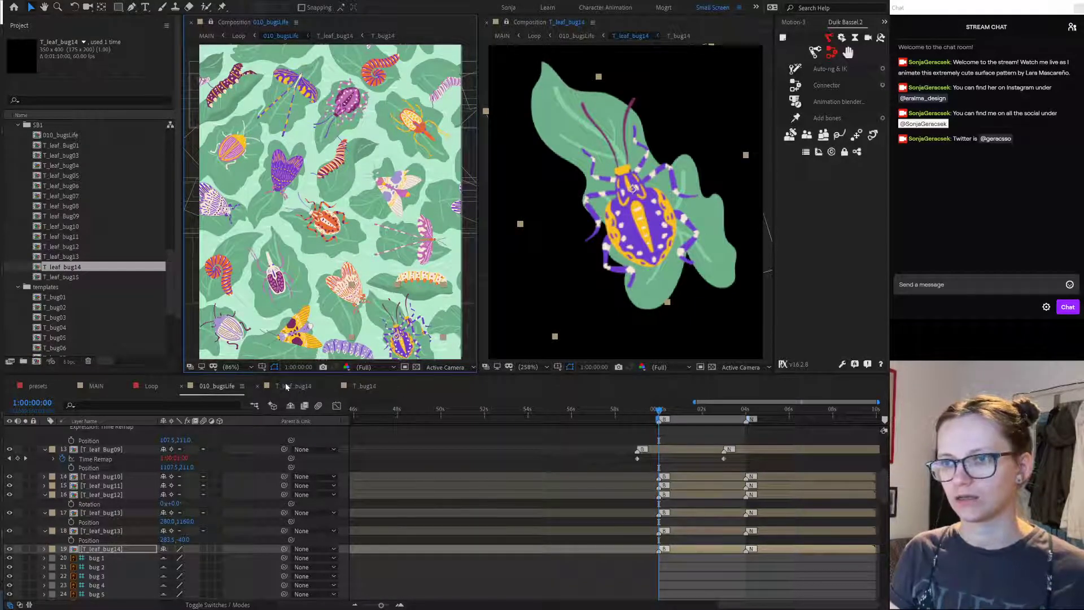
{"action": "left_click", "coordinate": [114, 548]}
{"action": "key", "text": "p"}
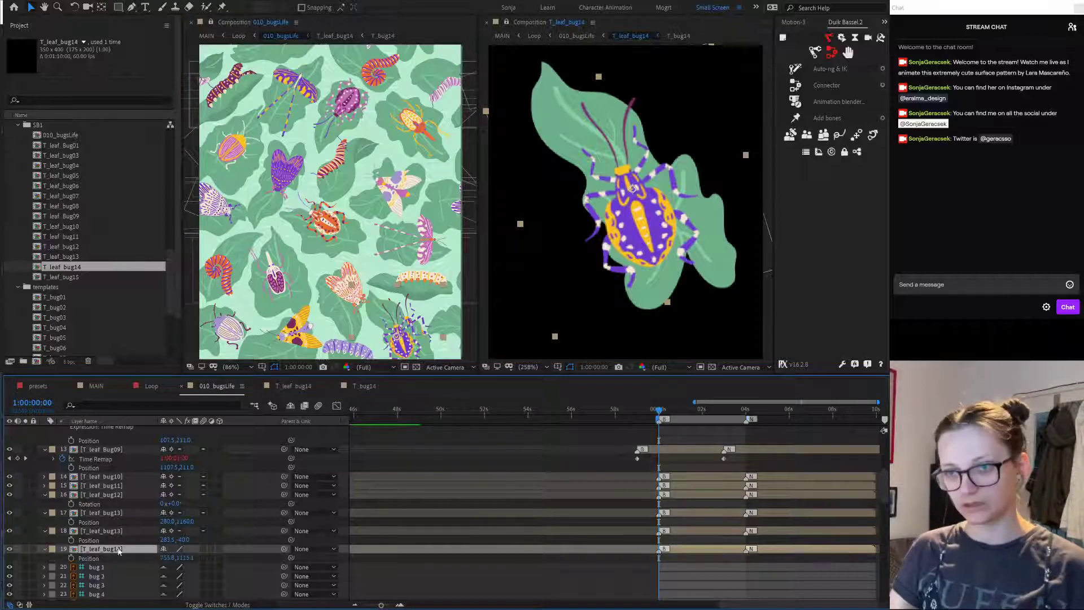
{"action": "left_click", "coordinate": [168, 557]}
{"action": "type", "text": "7"}
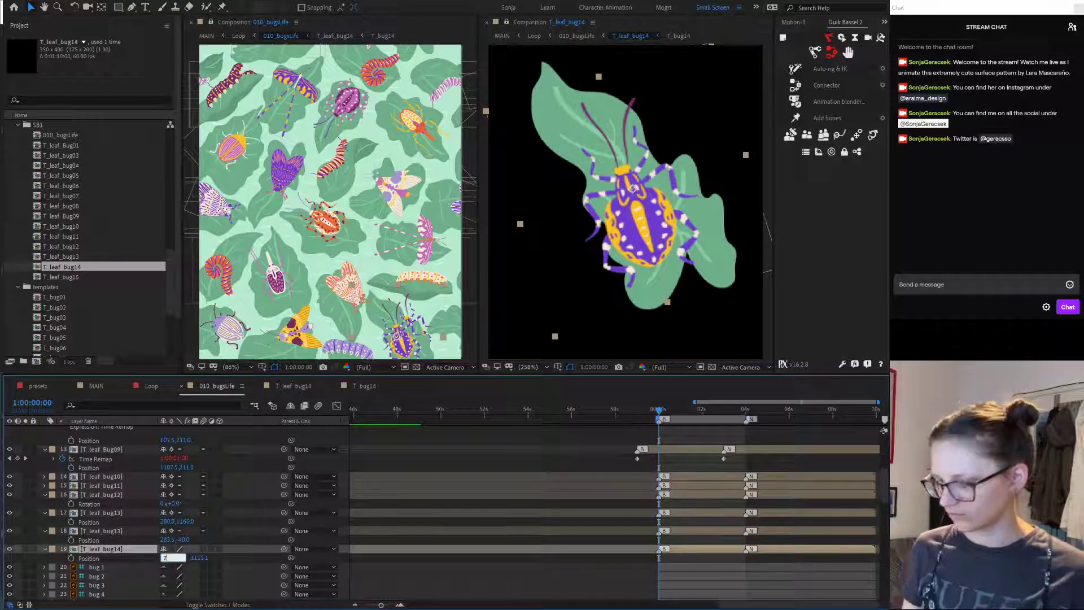
{"action": "key", "text": "Tab"}
{"action": "type", "text": "1"}
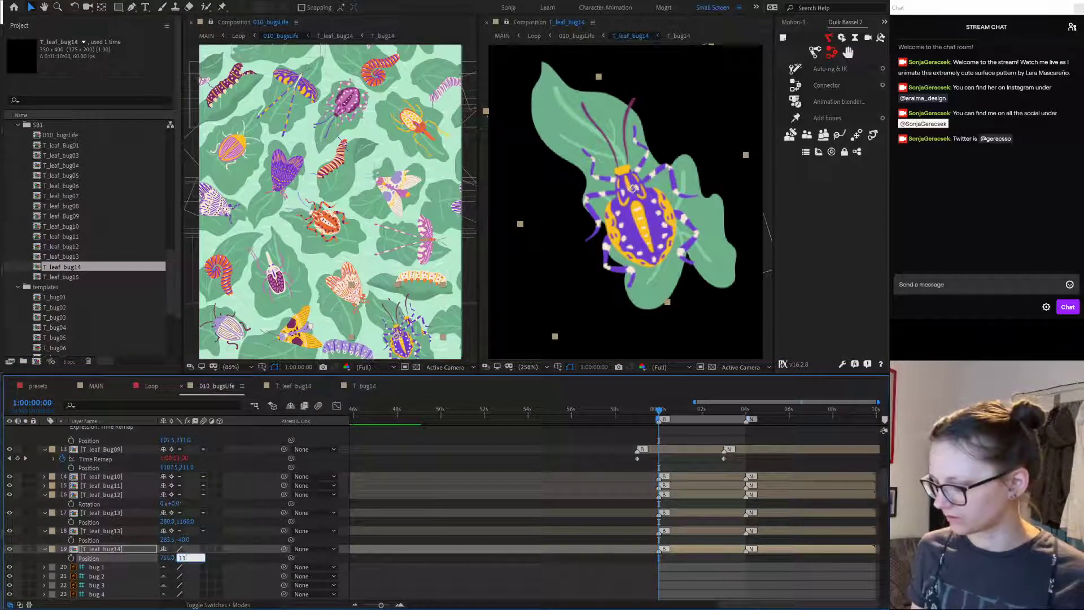
{"action": "key", "text": "Return"}
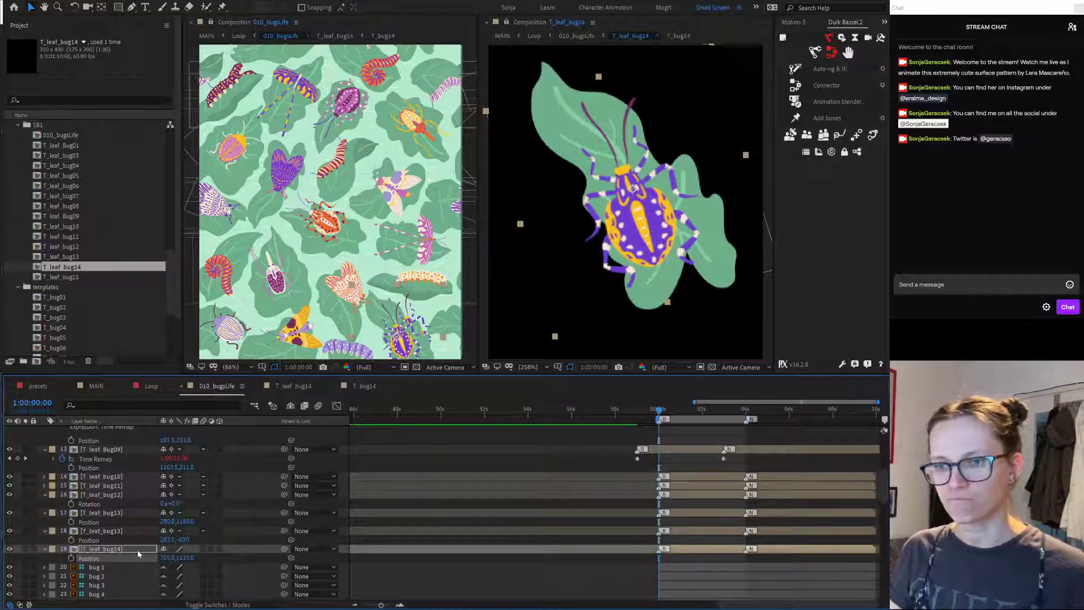
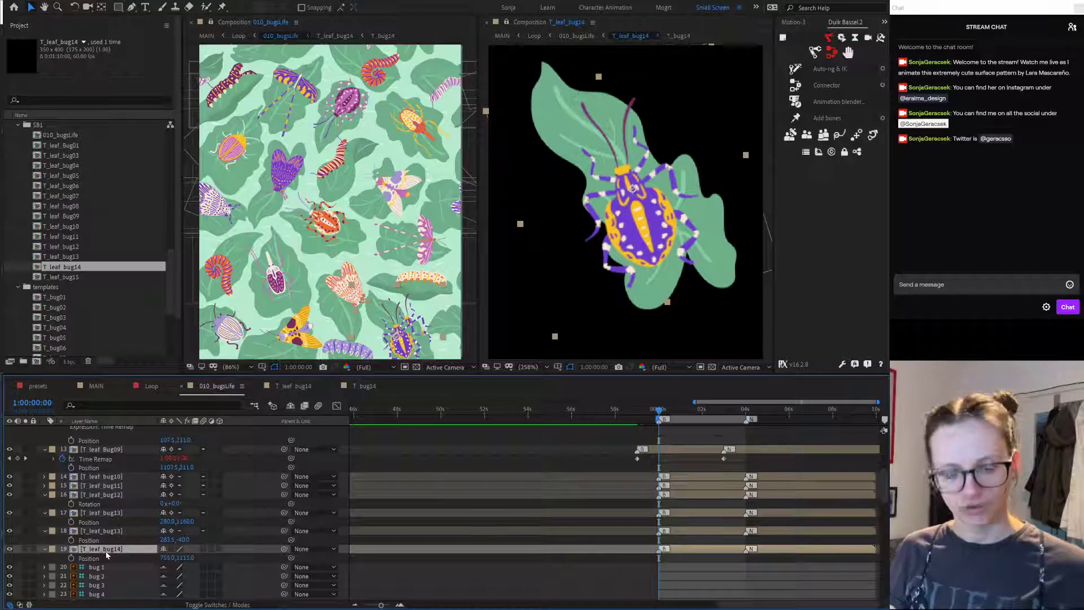
Step: Duplicate the T_leaf_bug14 layer and set the upper copy's Y position to -85
{"action": "key", "text": "ctrl+d"}
{"action": "key", "text": "ctrl+["}
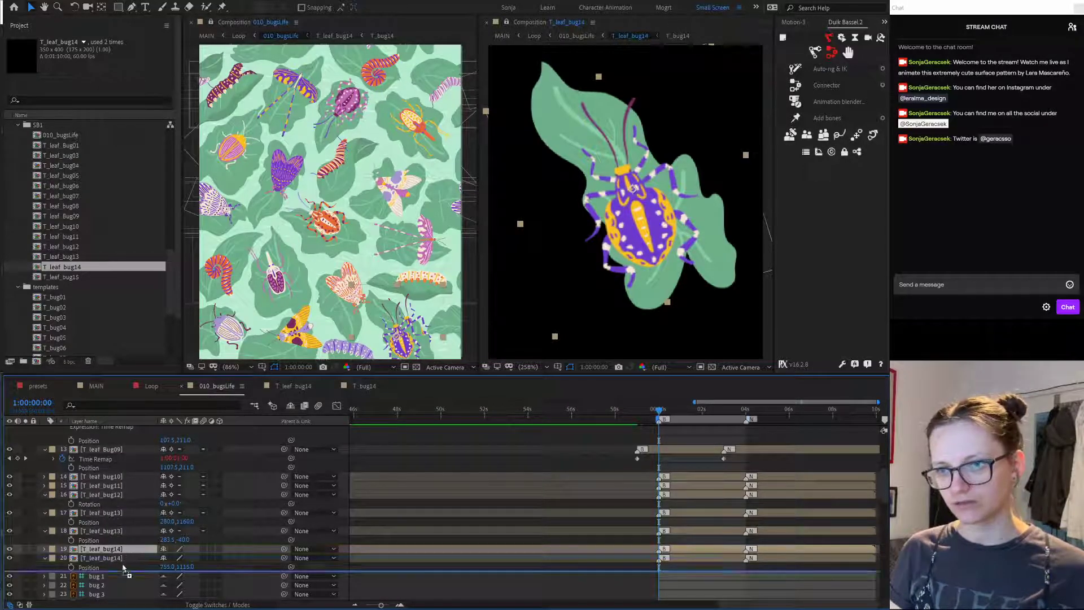
{"action": "left_click_drag", "start_coordinate": [105, 570], "coordinate": [118, 549]}
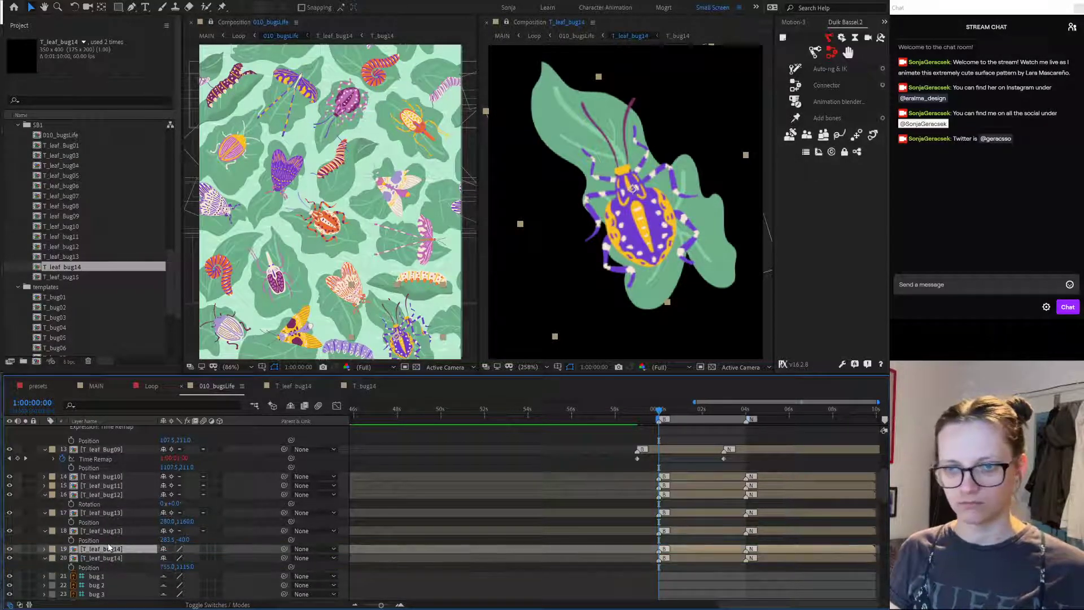
{"action": "key", "text": "p"}
{"action": "left_click", "coordinate": [185, 557]}
{"action": "type", "text": "-85"}
{"action": "key", "text": "Return"}
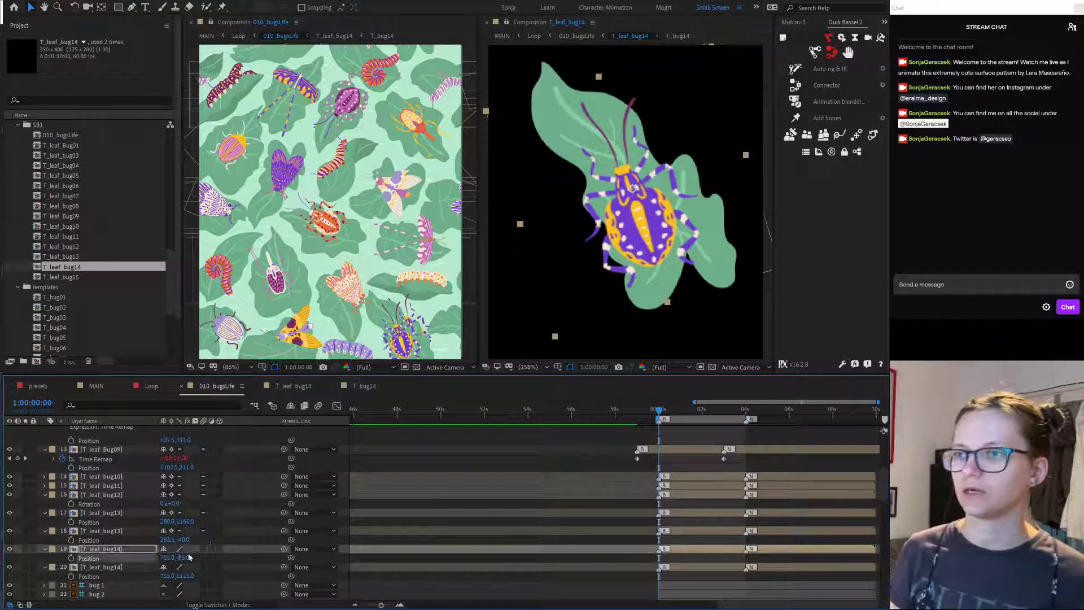
Step: In T_leaf_bug14, move the T_bug14 layer up and right on leaf 27 to a Position of about 173, 132
{"action": "scroll", "coordinate": [378, 294], "scroll_direction": "down", "scroll_amount": 3}
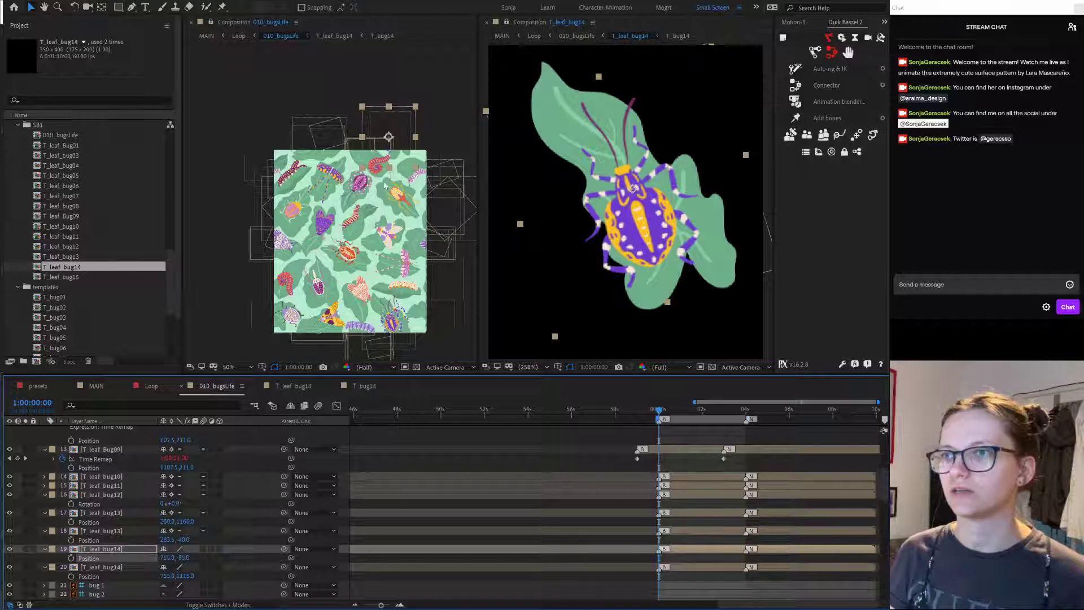
{"action": "scroll", "coordinate": [392, 169], "scroll_direction": "up", "scroll_amount": 2}
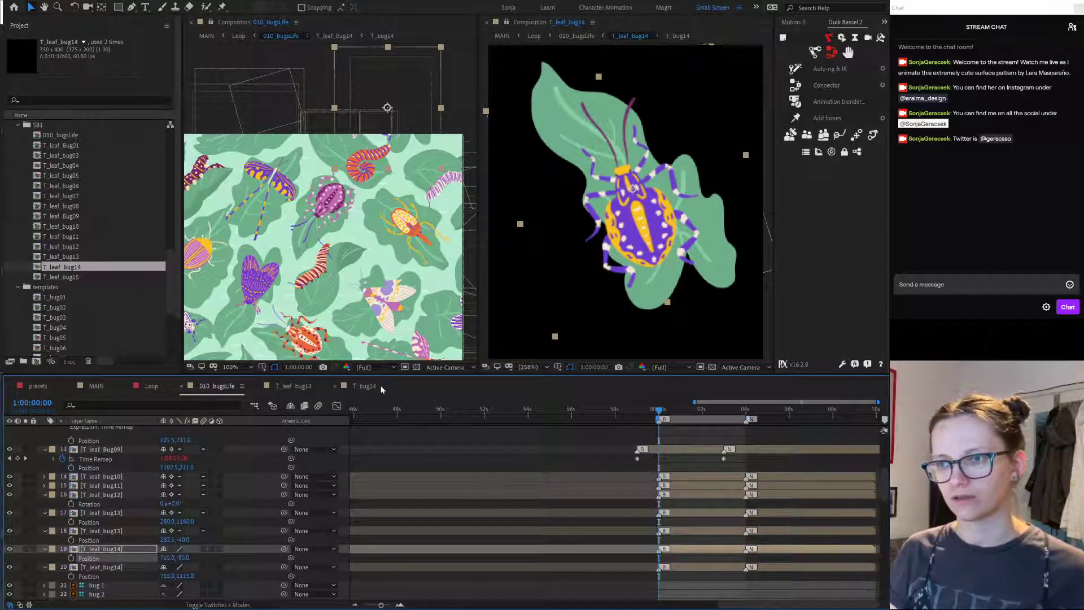
{"action": "left_click_drag", "start_coordinate": [389, 318], "coordinate": [384, 148]}
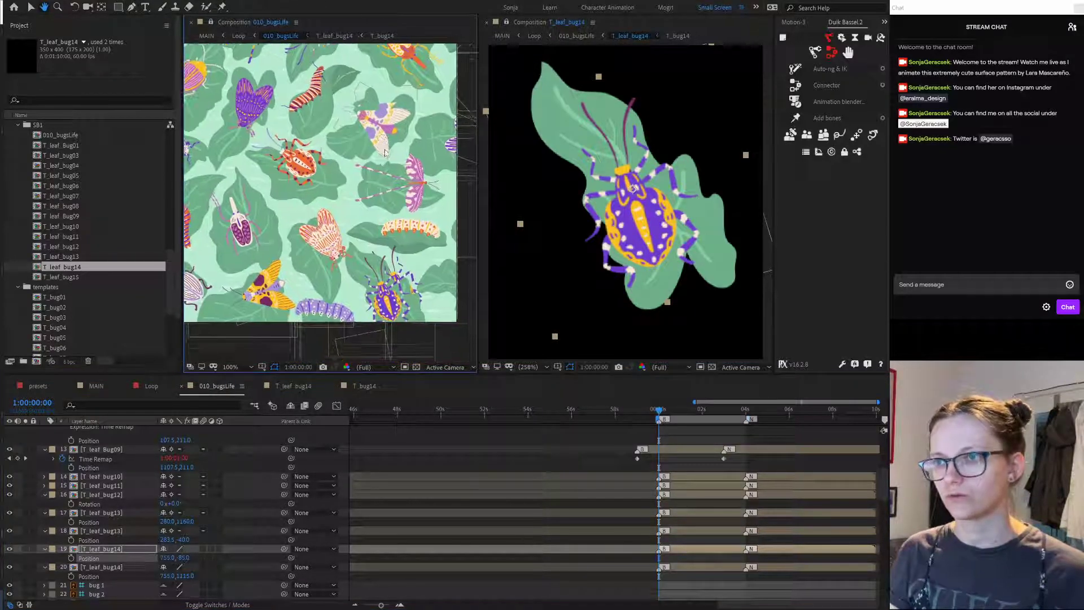
{"action": "left_click", "coordinate": [365, 389]}
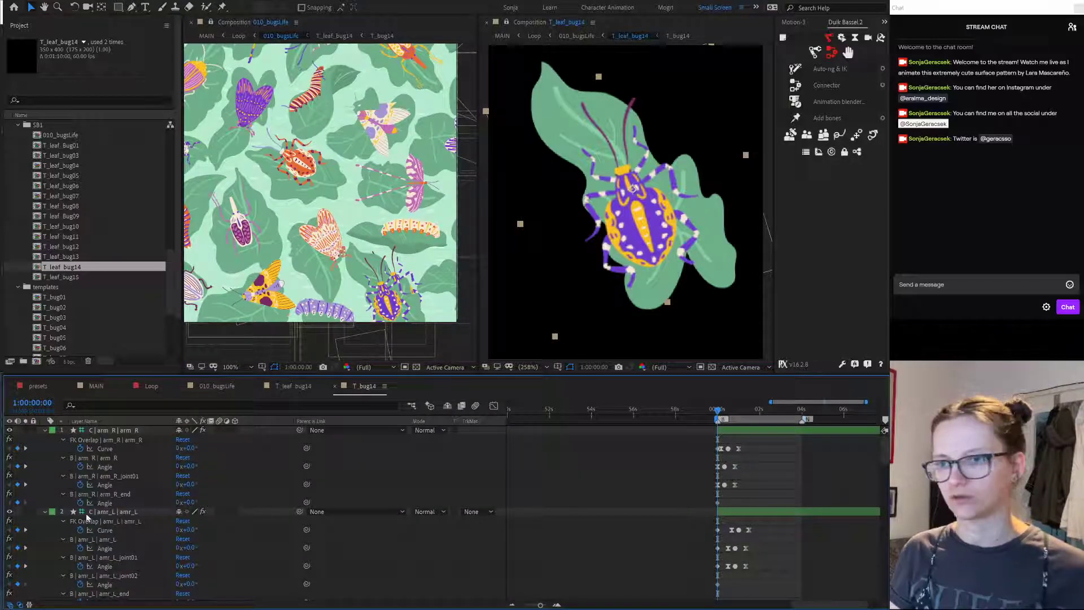
{"action": "left_click", "coordinate": [299, 386]}
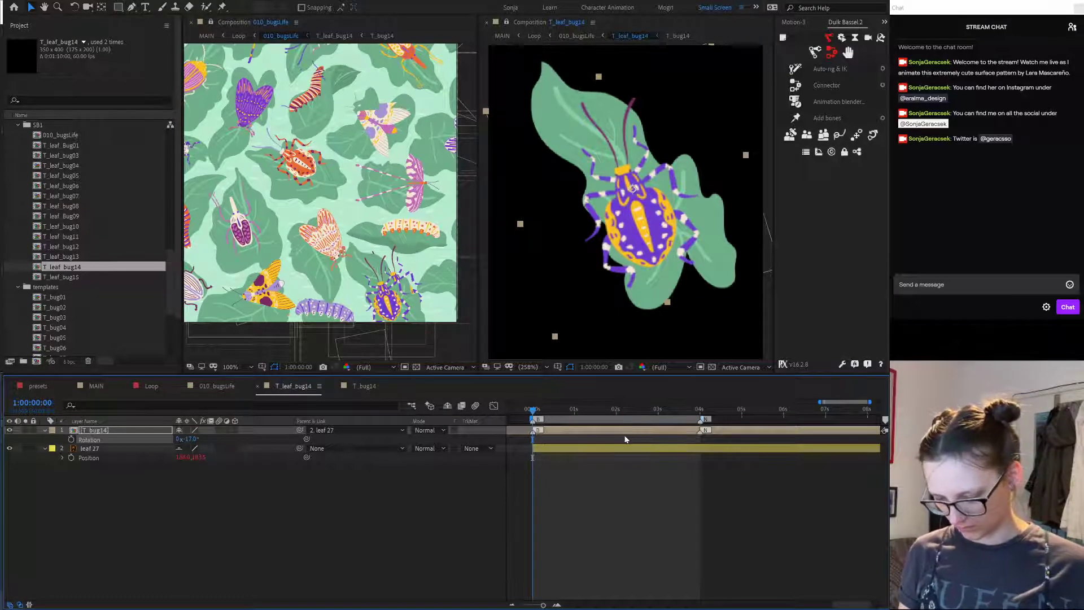
{"action": "key", "text": "p"}
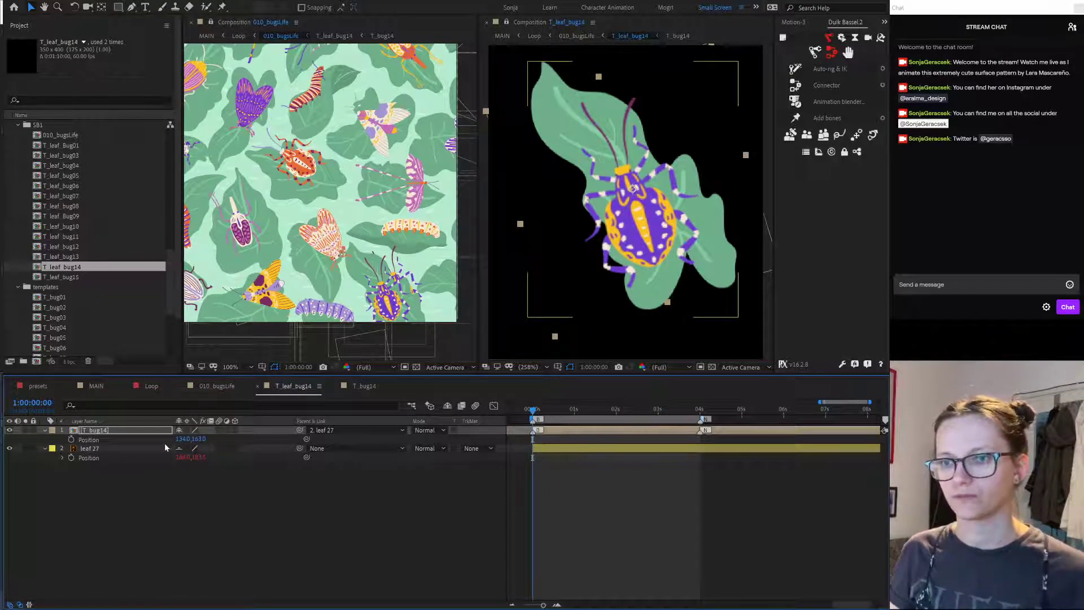
{"action": "left_click_drag", "start_coordinate": [633, 192], "coordinate": [659, 175]}
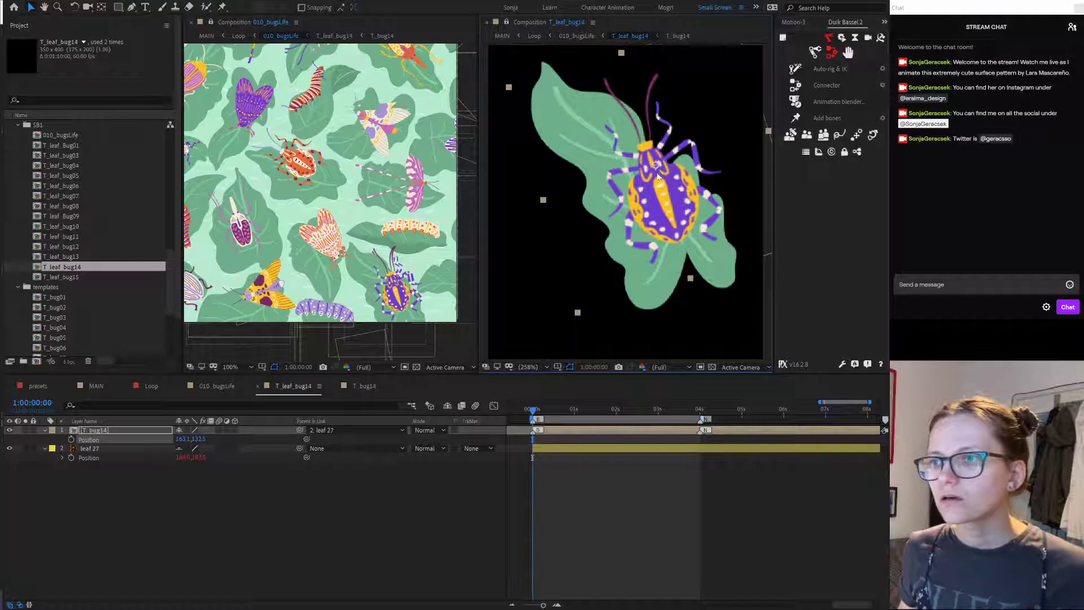
{"action": "key", "text": "Right"}
{"action": "key", "text": "Right"}
{"action": "key", "text": "Right"}
{"action": "key", "text": "Right"}
{"action": "key", "text": "Right"}
{"action": "key", "text": "Right"}
{"action": "key", "text": "Right"}
{"action": "key", "text": "Right"}
{"action": "key", "text": "Right"}
{"action": "key", "text": "Right"}
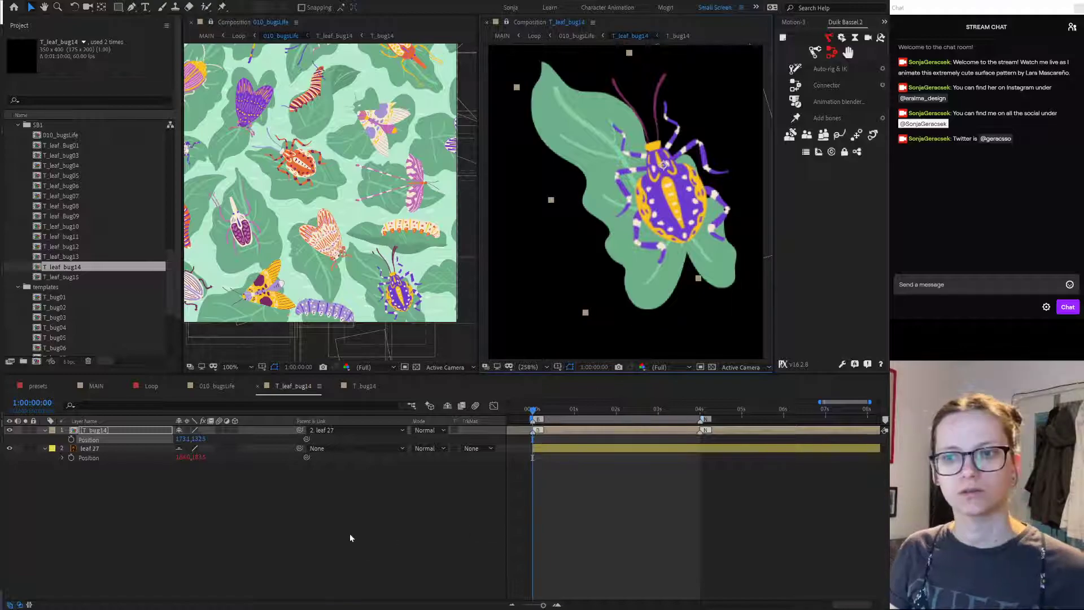
Step: Close the T_bug14 composition and select the T_leaf_bug10 layer in 010_bugsLife
{"action": "left_click", "coordinate": [364, 386]}
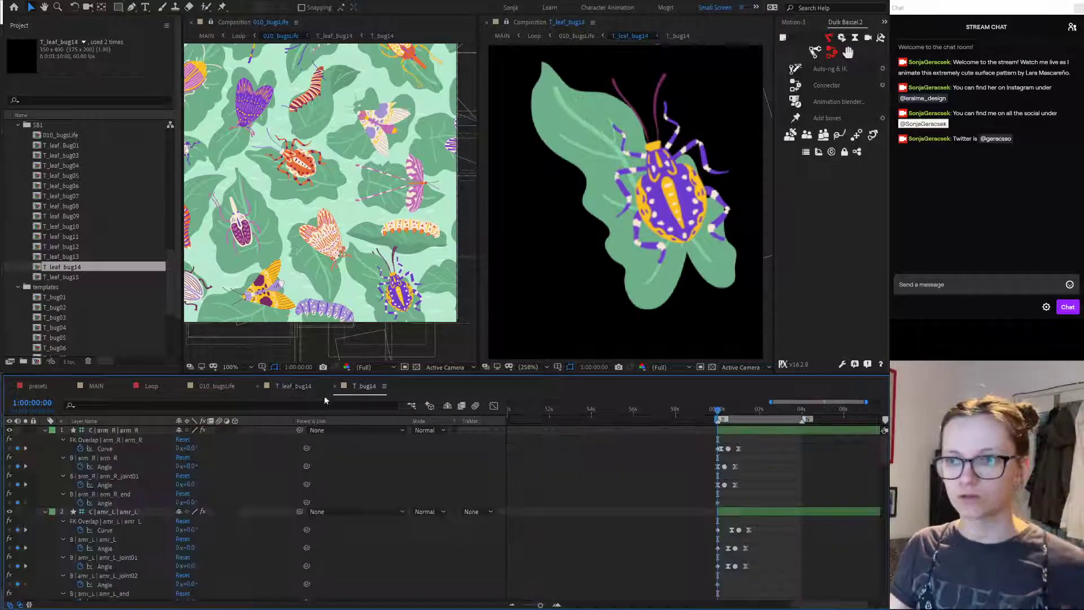
{"action": "left_click", "coordinate": [334, 386]}
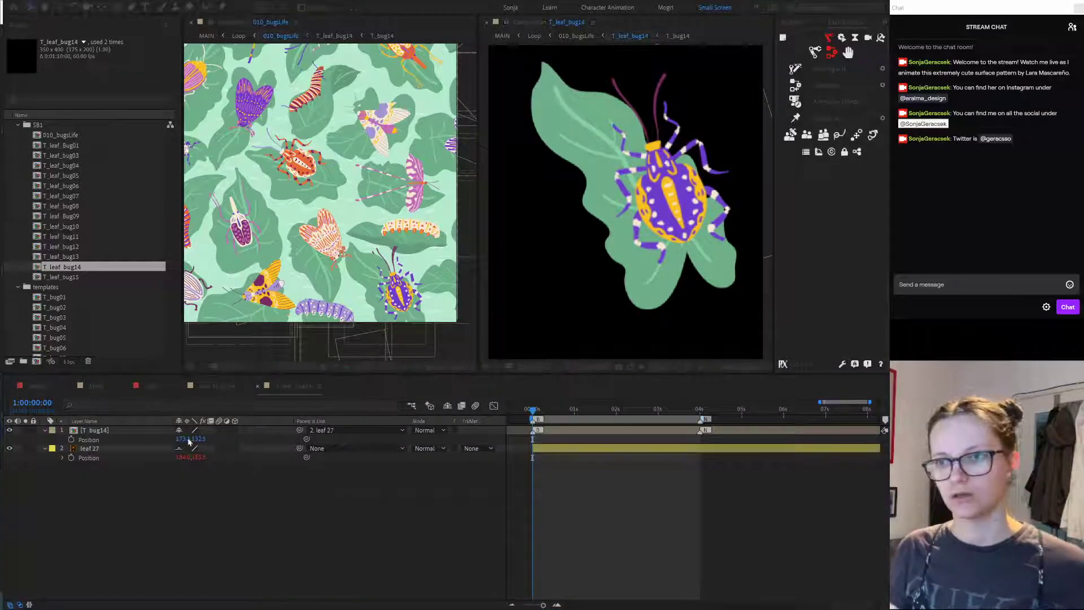
{"action": "left_click", "coordinate": [215, 387]}
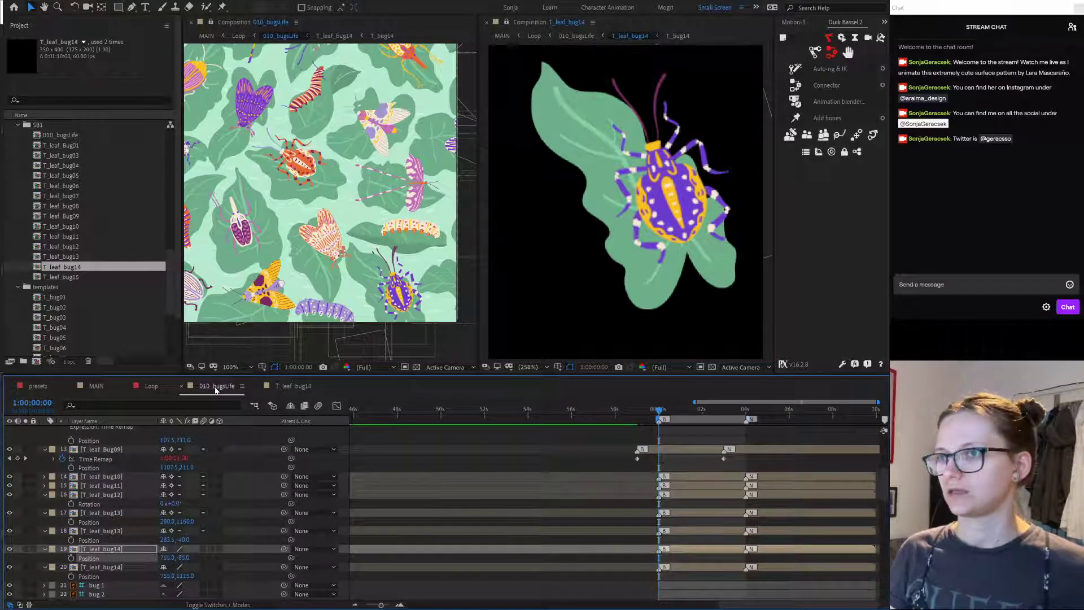
{"action": "scroll", "coordinate": [343, 138], "scroll_direction": "down", "scroll_amount": 2}
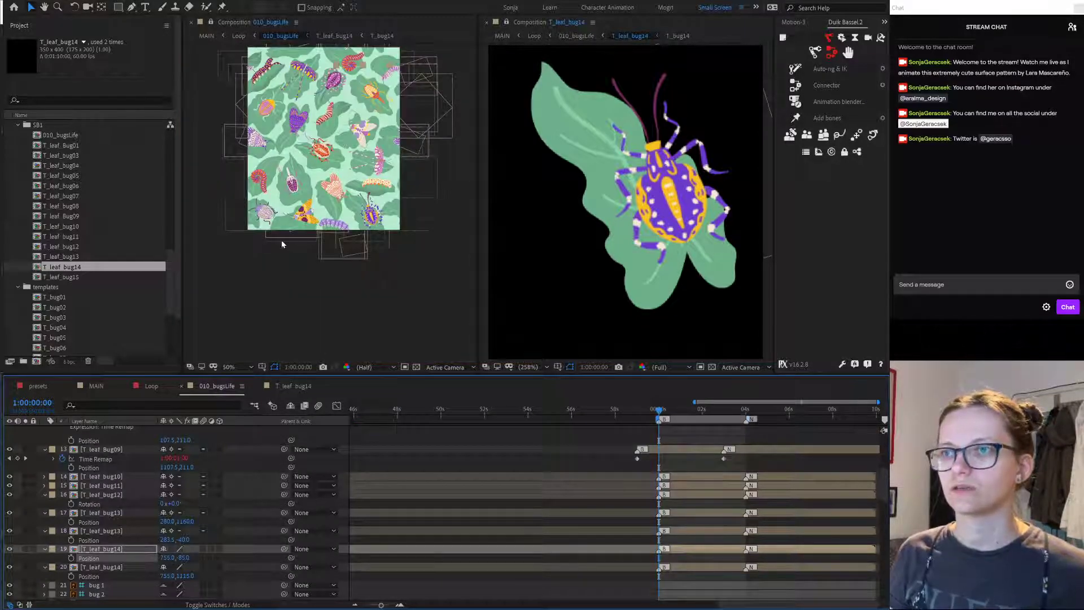
{"action": "left_click", "coordinate": [297, 227]}
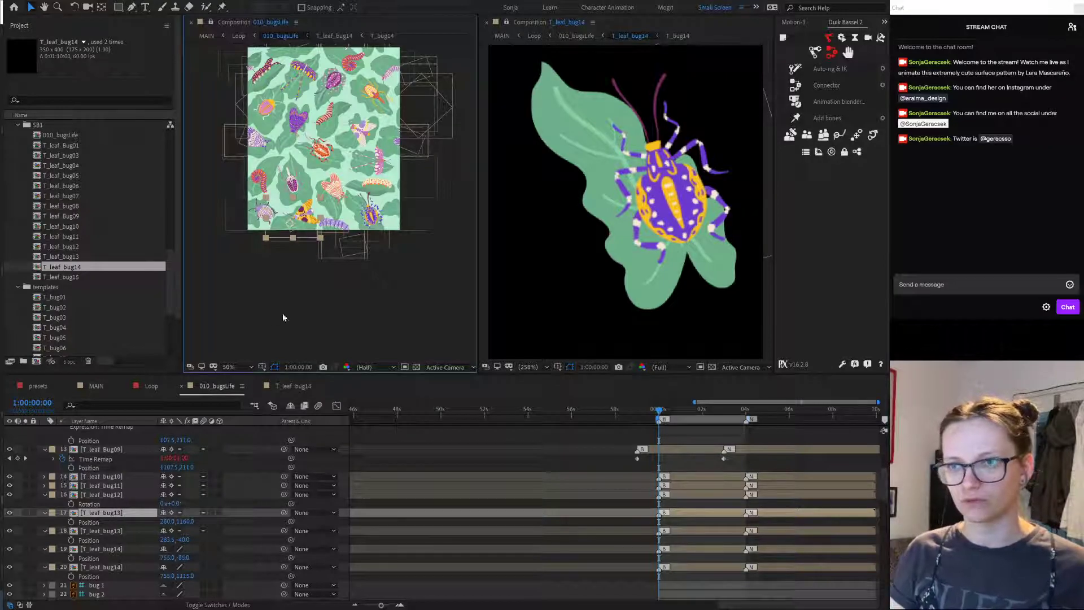
{"action": "left_click", "coordinate": [293, 187]}
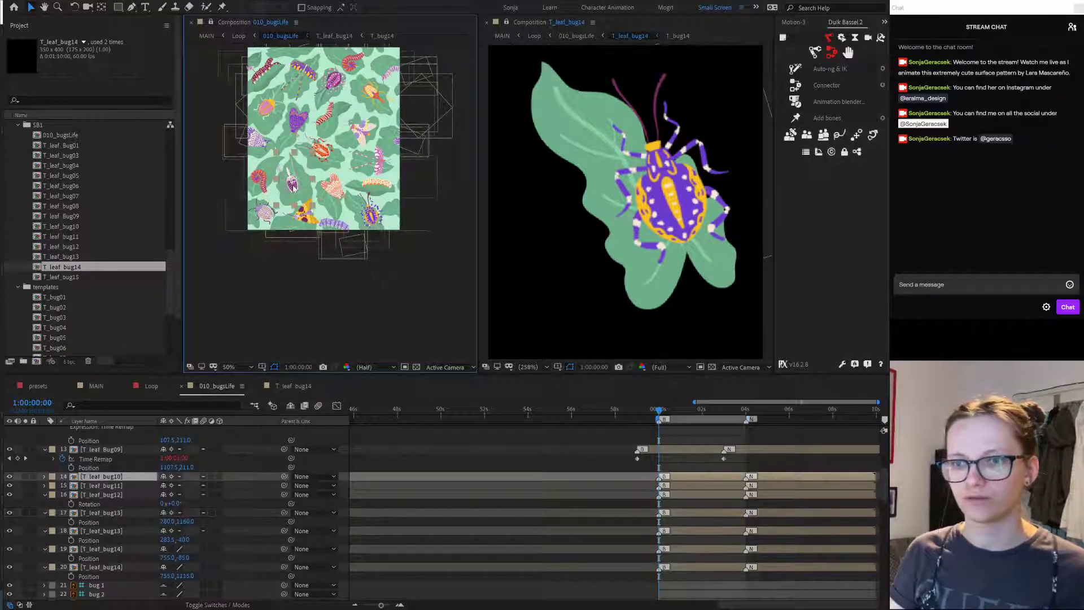
Step: Move both T_leaf_bug13 layers up the 010_bugsLife layer stack so they sit between T_leaf_Bug09 and T_leaf_bug10
{"action": "left_click", "coordinate": [120, 513]}
{"action": "left_click", "coordinate": [118, 530], "text": "shift"}
{"action": "left_click_drag", "start_coordinate": [119, 530], "coordinate": [122, 471]}
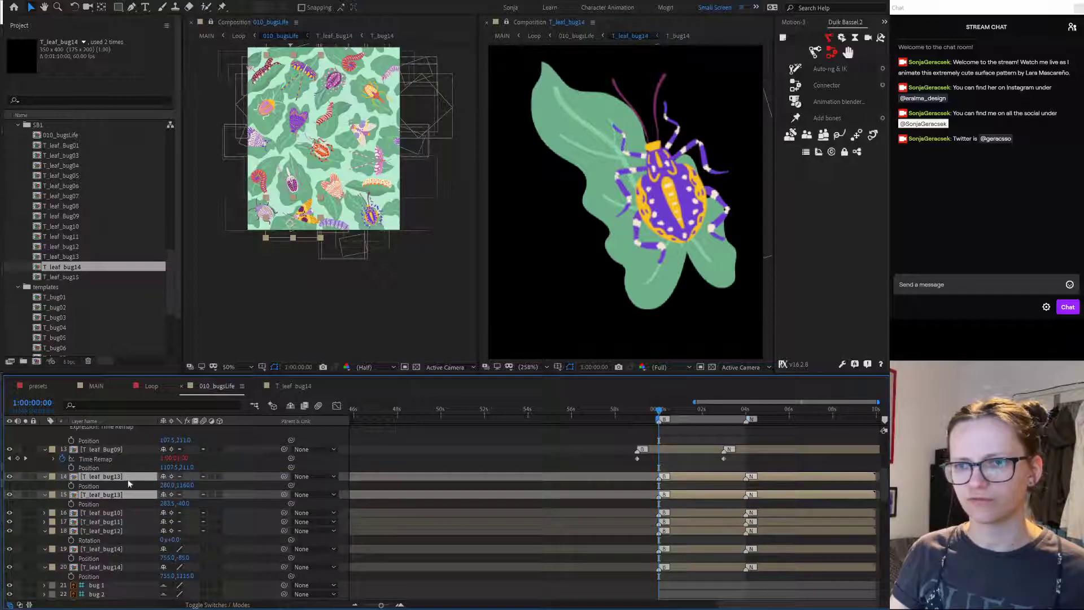
{"action": "left_click", "coordinate": [115, 451]}
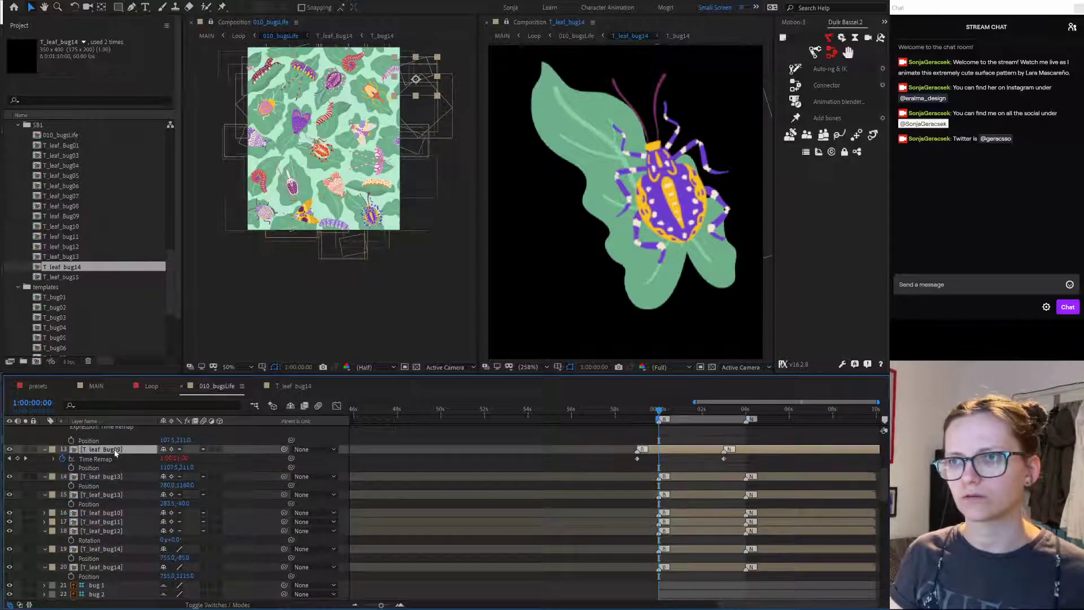
{"action": "left_click", "coordinate": [120, 513]}
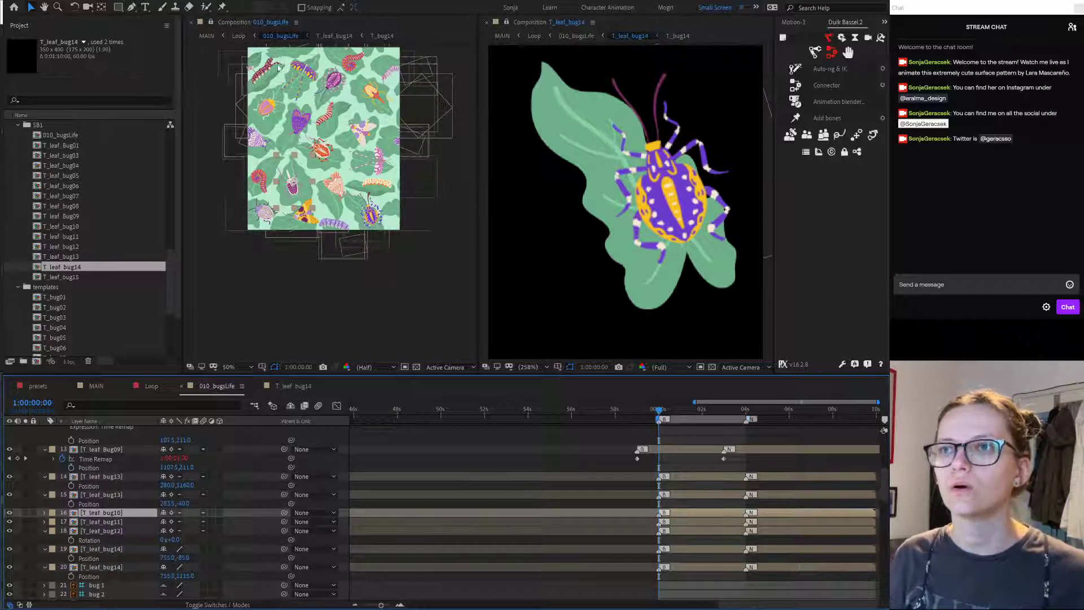
Step: Examine the pattern up close and at several moments of the loop in 010_bugsLife to check the animated bugs
{"action": "key", "text": "period"}
{"action": "key", "text": "period"}
{"action": "key", "text": "period"}
{"action": "key", "text": "period"}
{"action": "left_click_drag", "start_coordinate": [263, 61], "coordinate": [403, 432]}
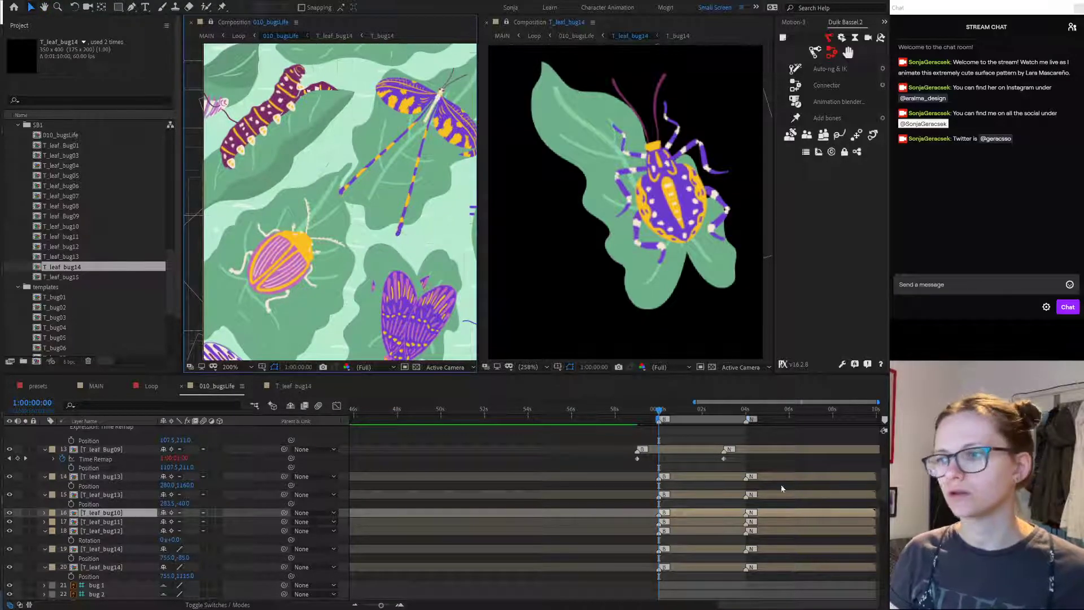
{"action": "left_click", "coordinate": [694, 410]}
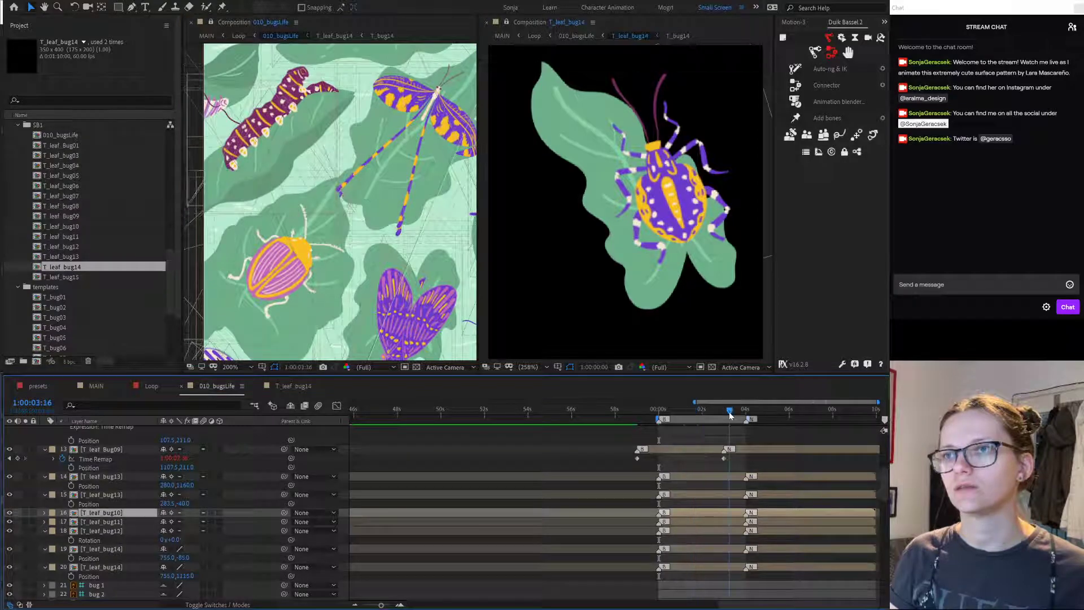
{"action": "left_click", "coordinate": [744, 416]}
{"action": "left_click", "coordinate": [693, 410]}
{"action": "left_click_drag", "start_coordinate": [693, 410], "coordinate": [717, 411]}
{"action": "key", "text": "shift+slash"}
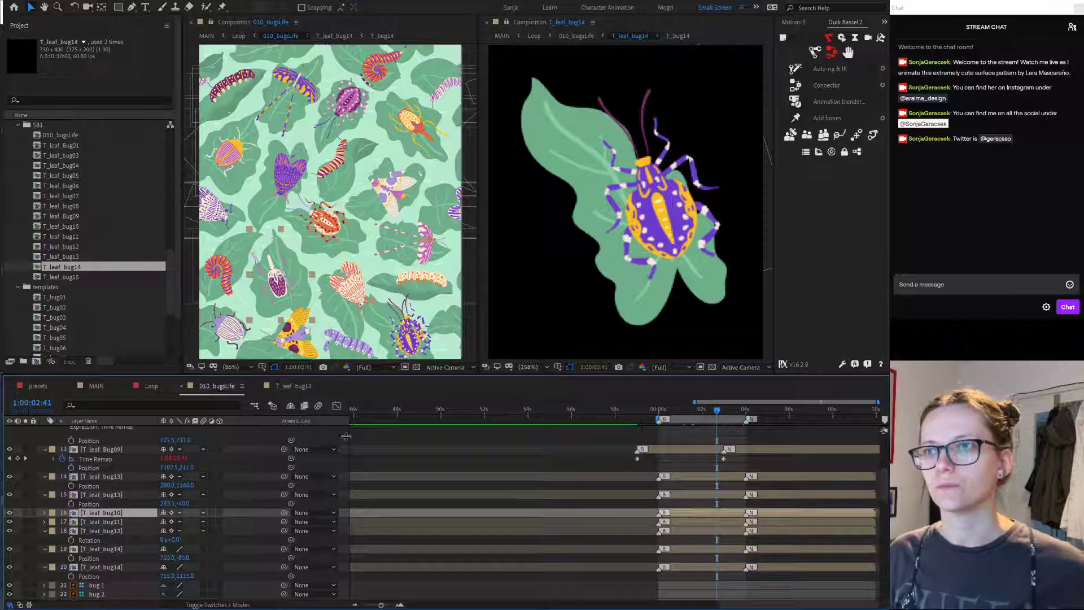
{"action": "left_click", "coordinate": [262, 462]}
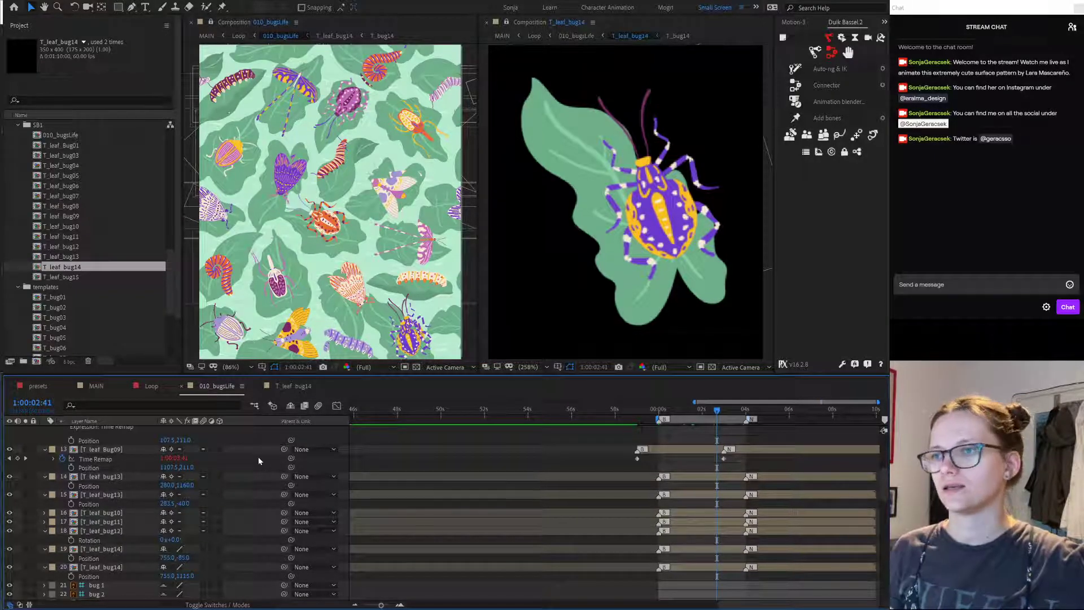
{"action": "left_click", "coordinate": [418, 251]}
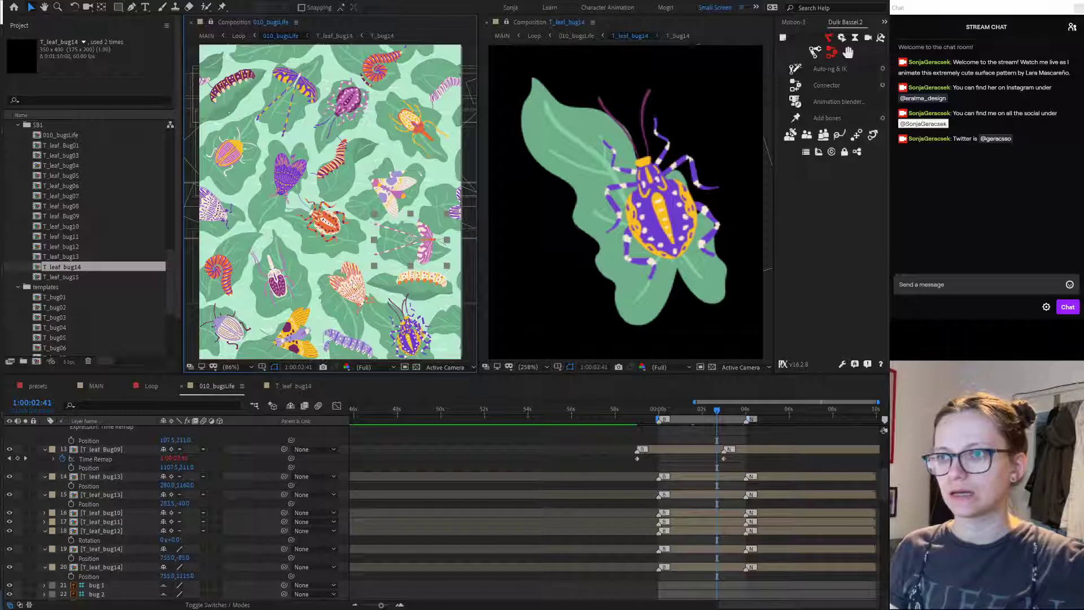
{"action": "left_click", "coordinate": [318, 220]}
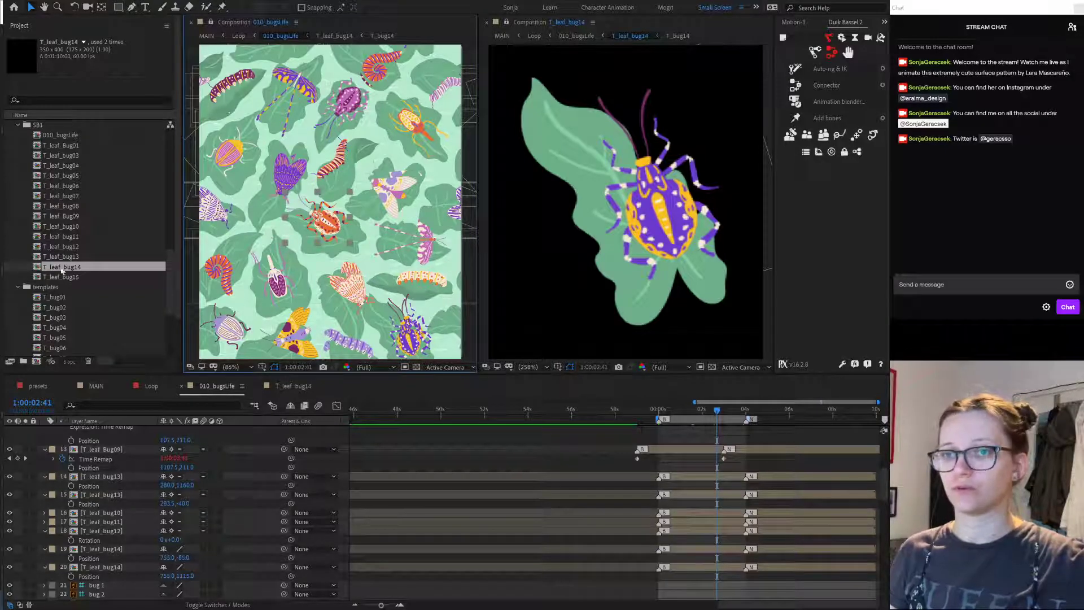
Step: Collapse the T_bug14 Layers folder in the project and open the T_leaf_bug15 composition
{"action": "scroll", "coordinate": [79, 291], "scroll_direction": "up", "scroll_amount": 6}
{"action": "scroll", "coordinate": [79, 294], "scroll_direction": "up", "scroll_amount": 2}
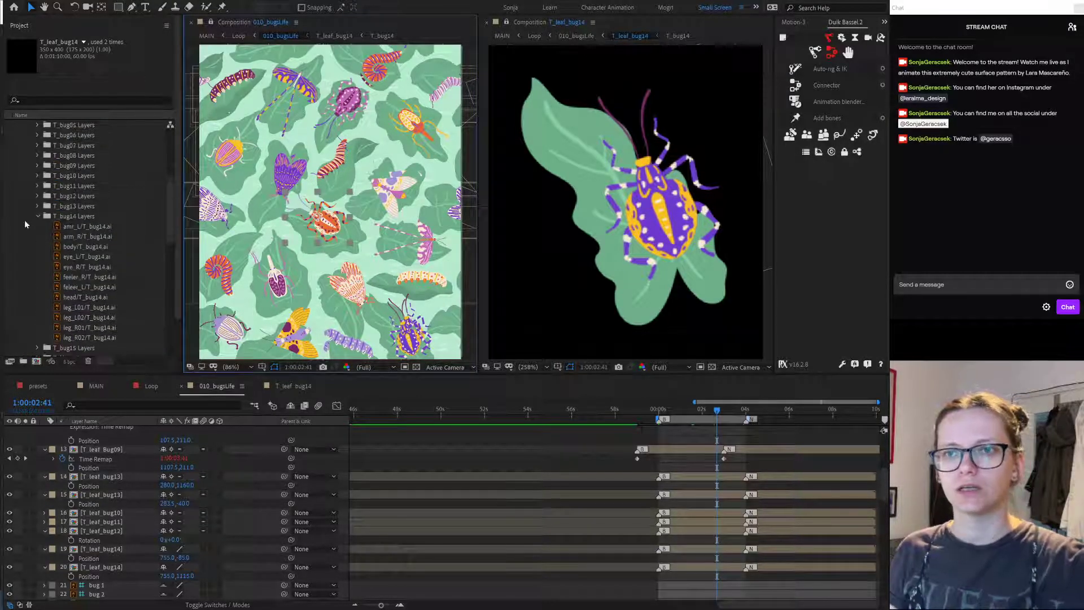
{"action": "left_click", "coordinate": [37, 216]}
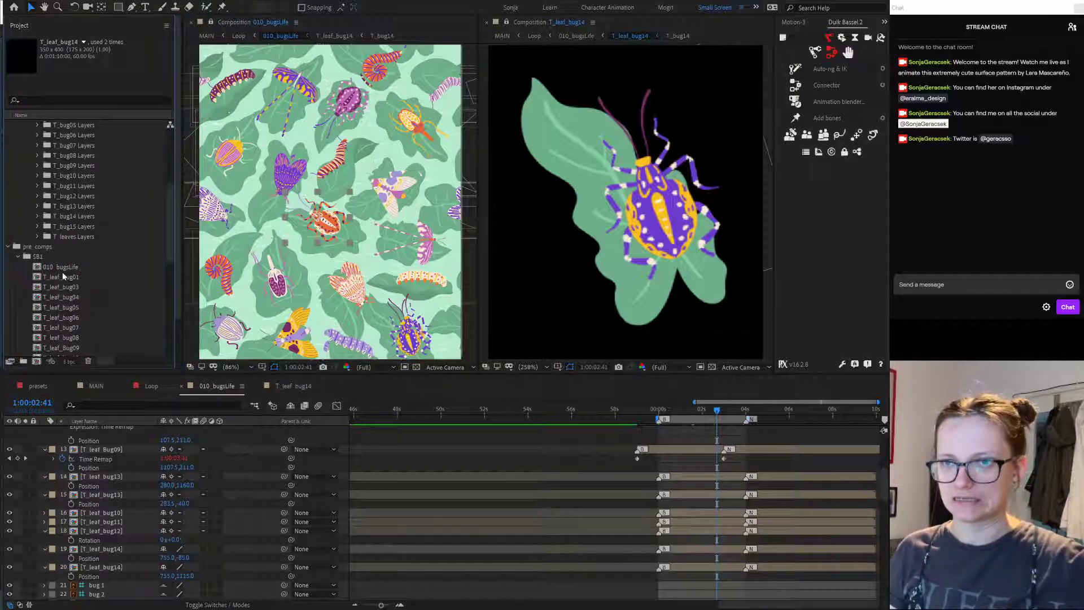
{"action": "scroll", "coordinate": [59, 270], "scroll_direction": "down", "scroll_amount": 5}
{"action": "double_click", "coordinate": [68, 256]}
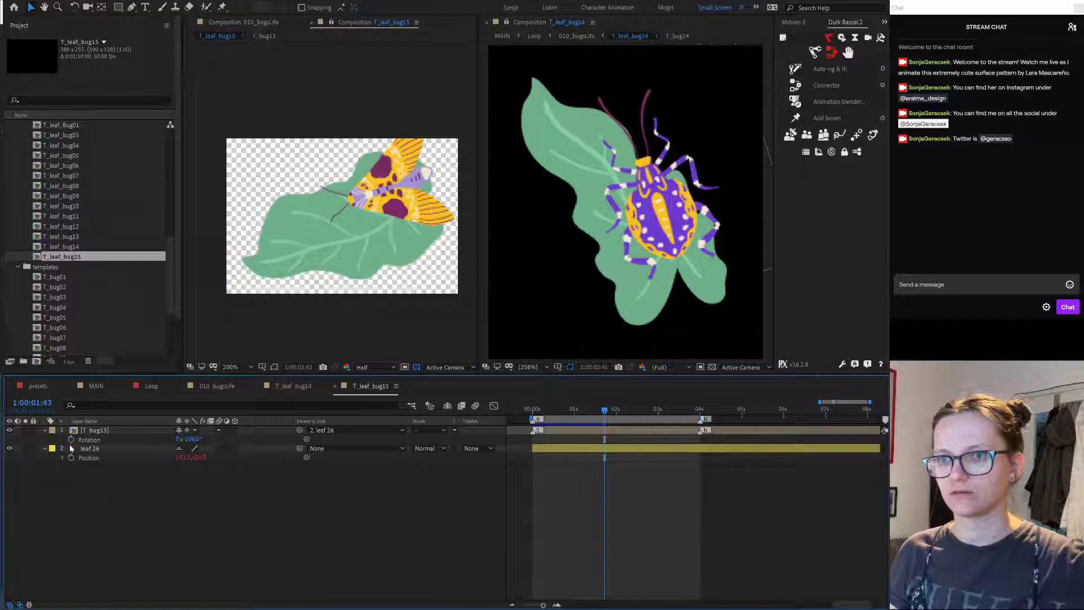
Step: Add the T_bug15 composition as the top layer of T_leaf_bug15 and delete the T_bug13 layer
{"action": "scroll", "coordinate": [90, 258], "scroll_direction": "down", "scroll_amount": 4}
{"action": "left_click_drag", "start_coordinate": [70, 297], "coordinate": [89, 431]}
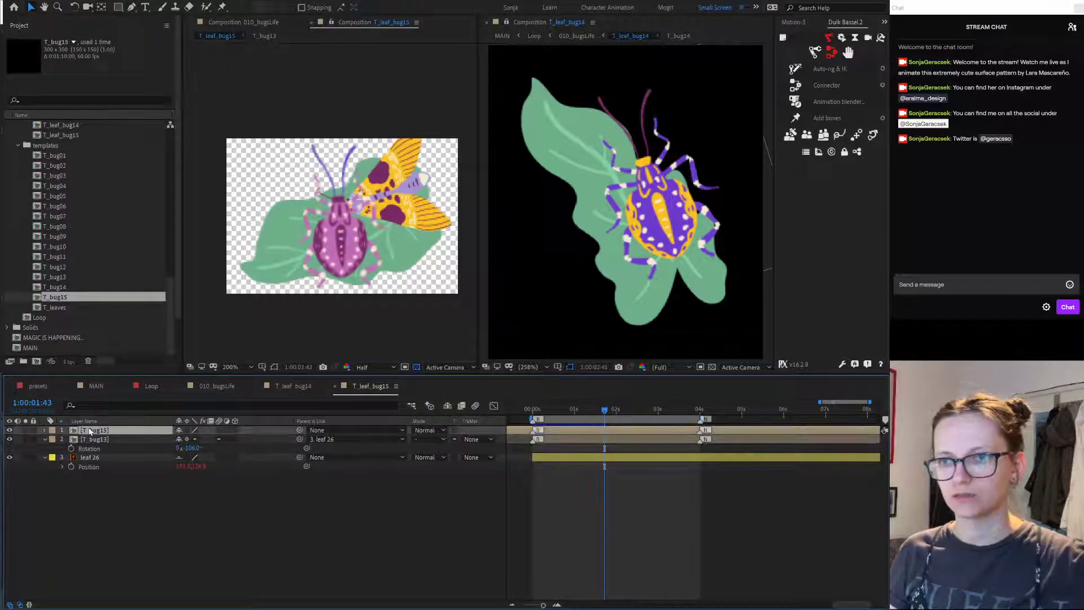
{"action": "left_click", "coordinate": [99, 448]}
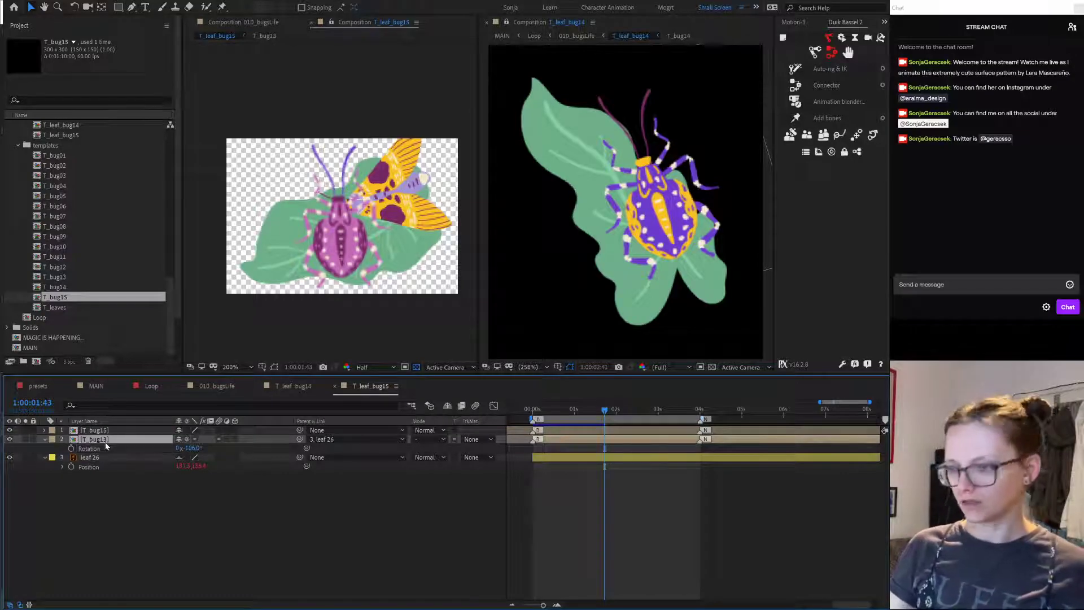
{"action": "key", "text": "Delete"}
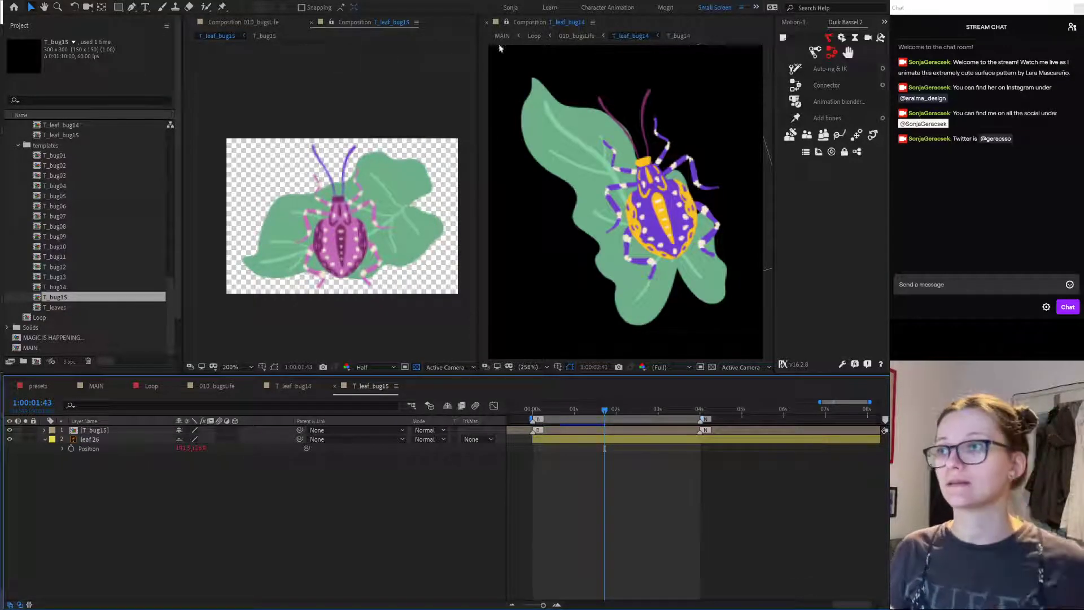
Step: Close the extra T_leaf_bug14 viewer and resize the 010_bugsLife and T_leaf_bug15 viewers to fill the freed space
{"action": "left_click", "coordinate": [486, 22]}
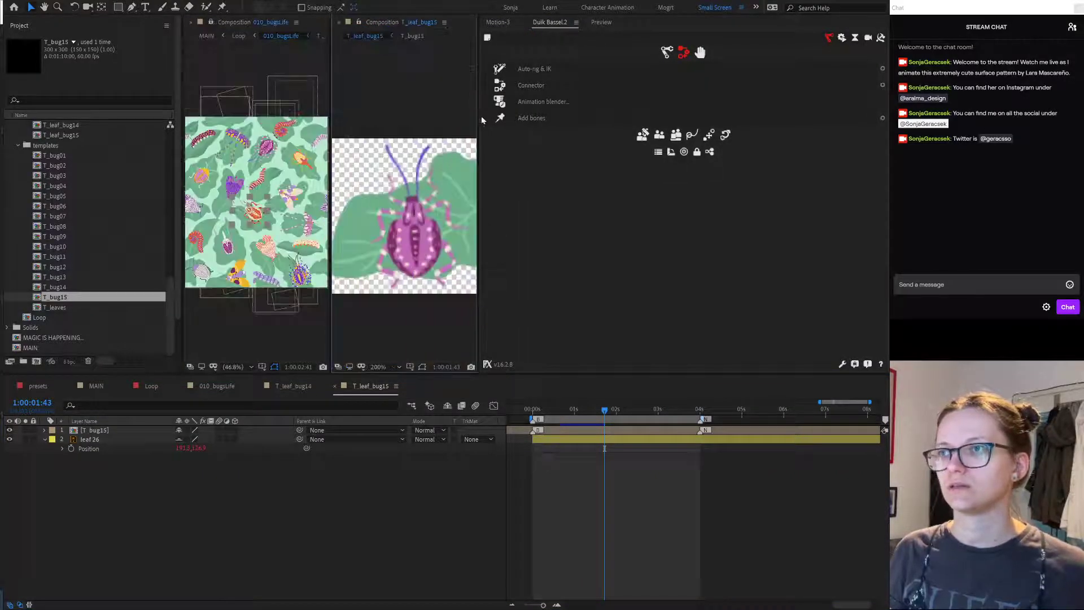
{"action": "left_click_drag", "start_coordinate": [479, 118], "coordinate": [782, 130]}
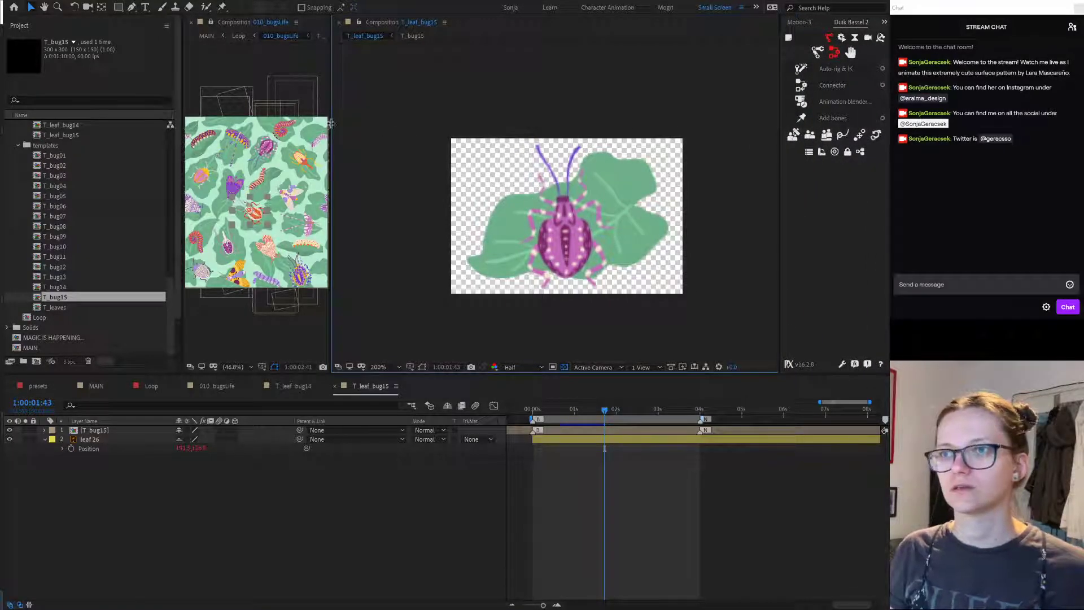
{"action": "left_click_drag", "start_coordinate": [332, 123], "coordinate": [426, 122]}
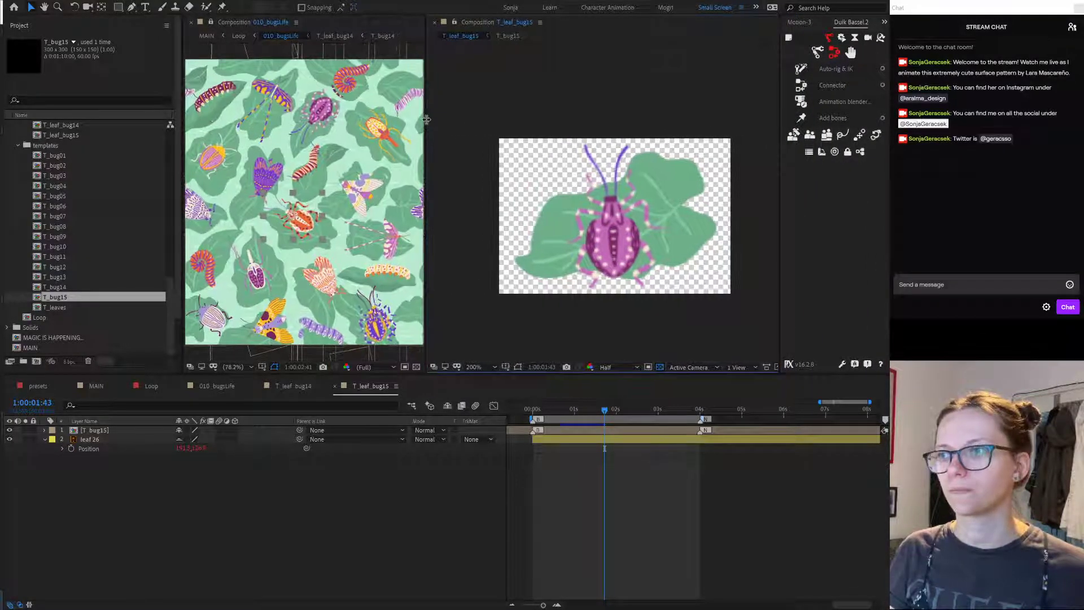
Step: Open the T_bug15 composition, collapse its layers' keyframed properties and expand the T_bug15 Layers folder in the project
{"action": "double_click", "coordinate": [113, 430]}
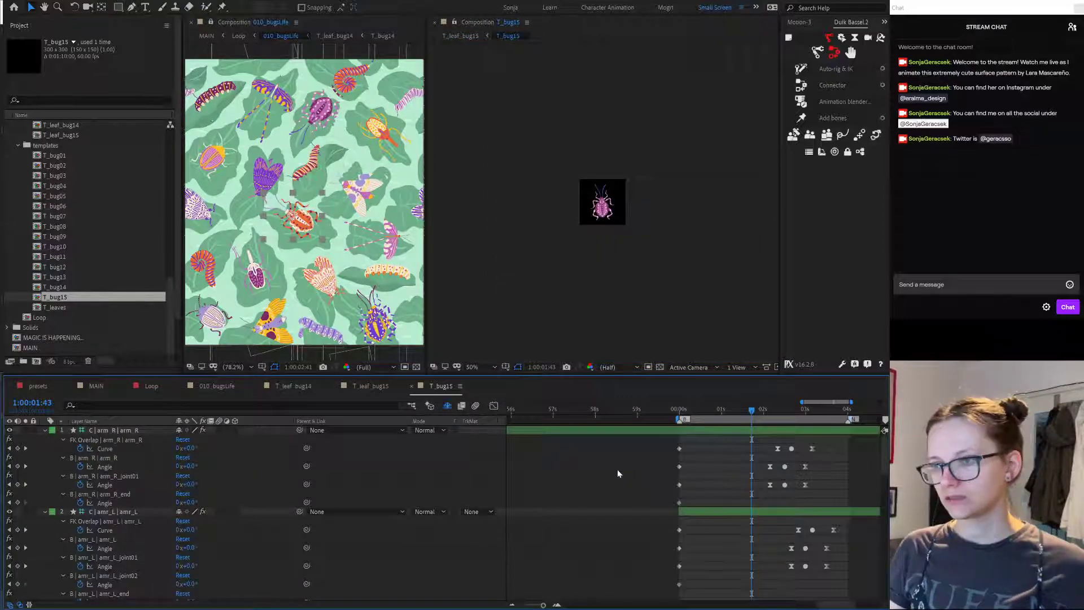
{"action": "key", "text": "u"}
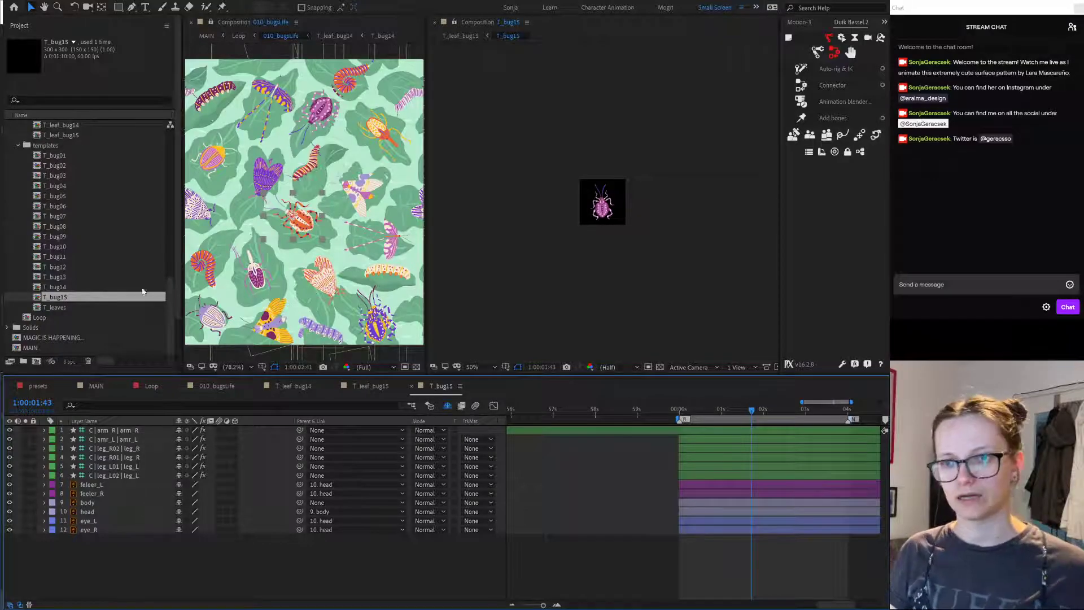
{"action": "scroll", "coordinate": [72, 170], "scroll_direction": "up", "scroll_amount": 10}
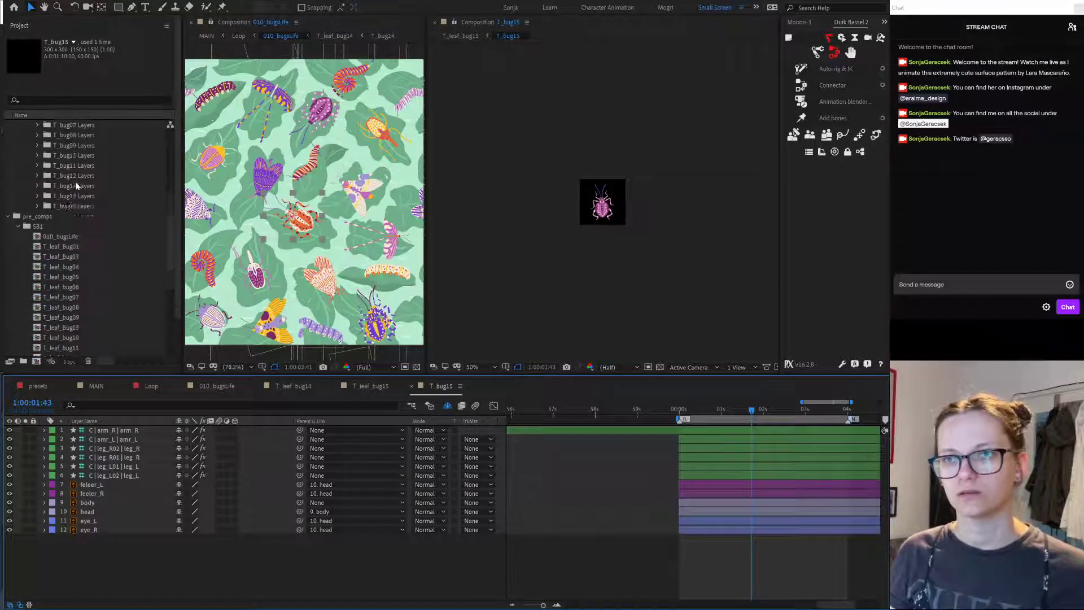
{"action": "left_click", "coordinate": [36, 277]}
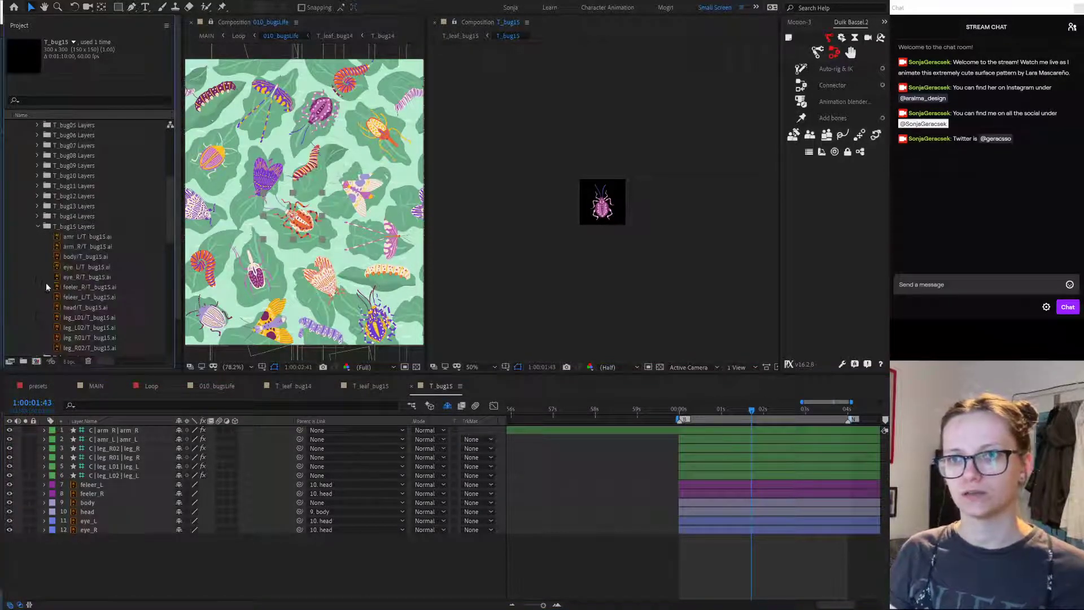
Step: Replace the sources of the eye_R and eye_L layers with eye_R/T_bug15.ai and eye_L/T_bug15.ai
{"action": "left_click", "coordinate": [104, 522]}
{"action": "left_click", "coordinate": [88, 530]}
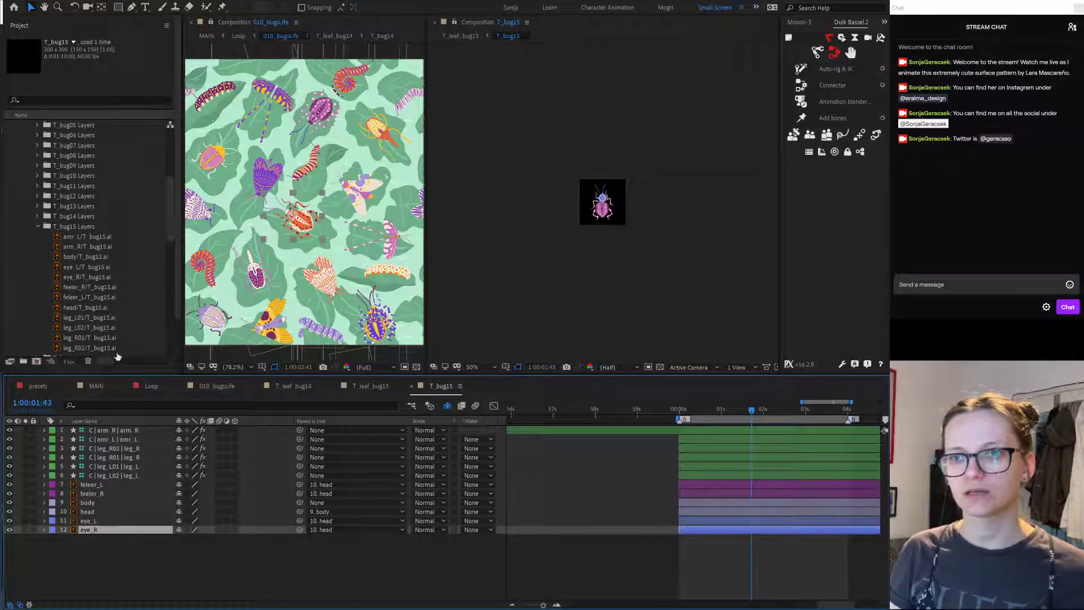
{"action": "scroll", "coordinate": [100, 266], "scroll_direction": "down", "scroll_amount": 2}
{"action": "left_click", "coordinate": [98, 257]}
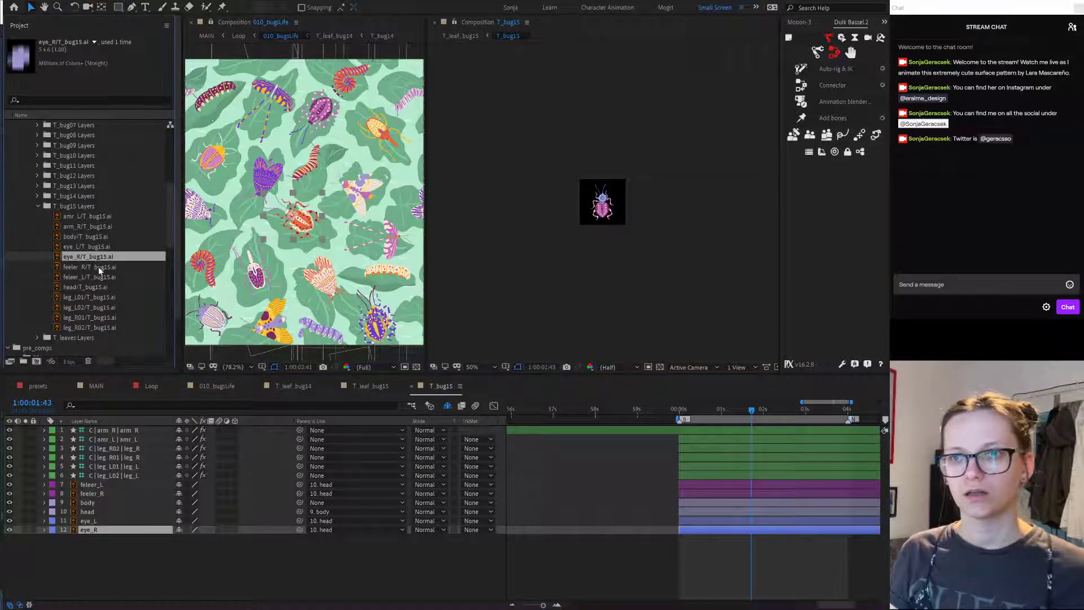
{"action": "left_click", "coordinate": [101, 520]}
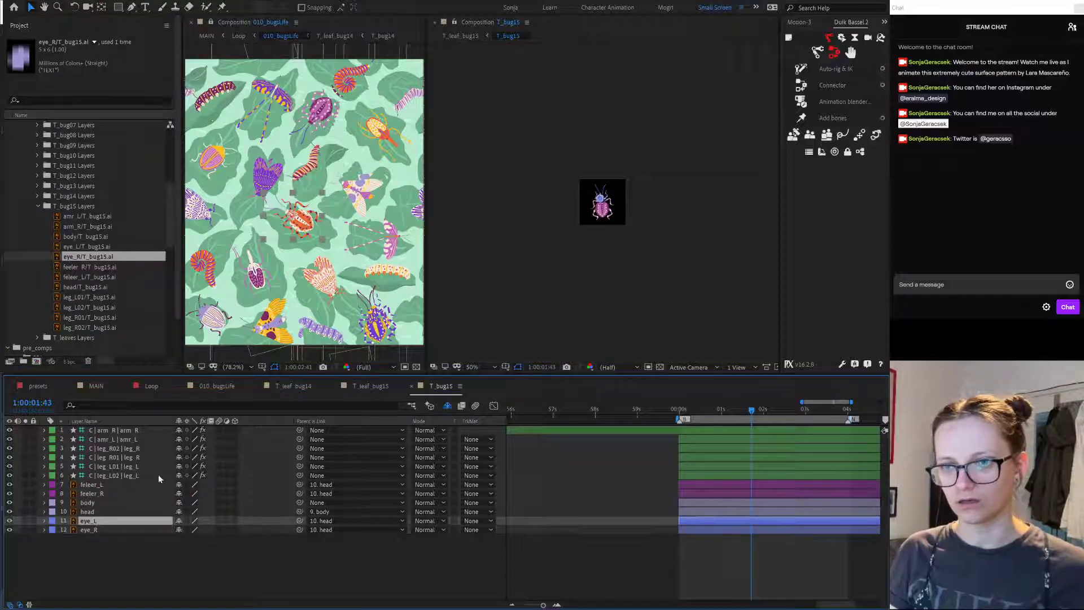
{"action": "left_click", "coordinate": [102, 247]}
{"action": "left_click", "coordinate": [101, 522]}
Step: Replace the sources of the head and body layers with head/T_bug15.ai and body/T_bug15.ai
{"action": "left_click", "coordinate": [102, 511]}
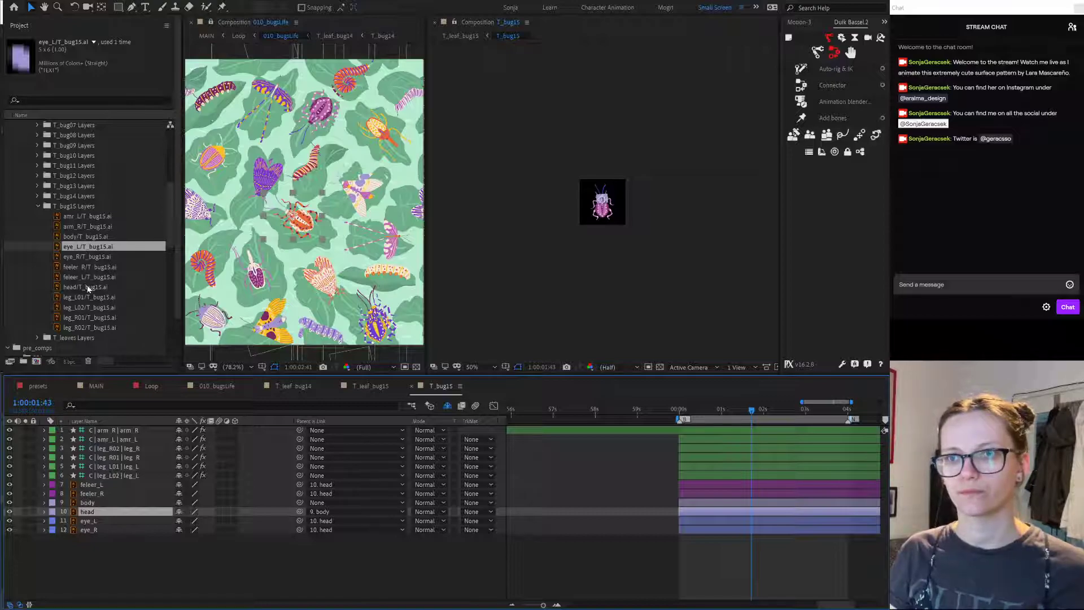
{"action": "left_click", "coordinate": [87, 287]}
{"action": "left_click", "coordinate": [107, 512]}
{"action": "left_click", "coordinate": [96, 502]}
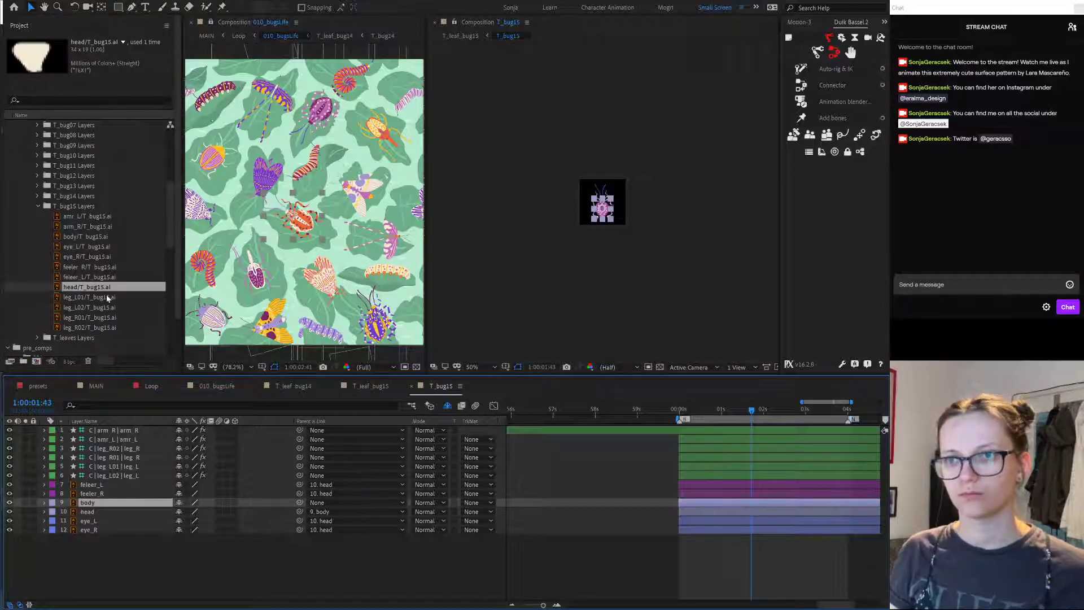
{"action": "left_click", "coordinate": [85, 237]}
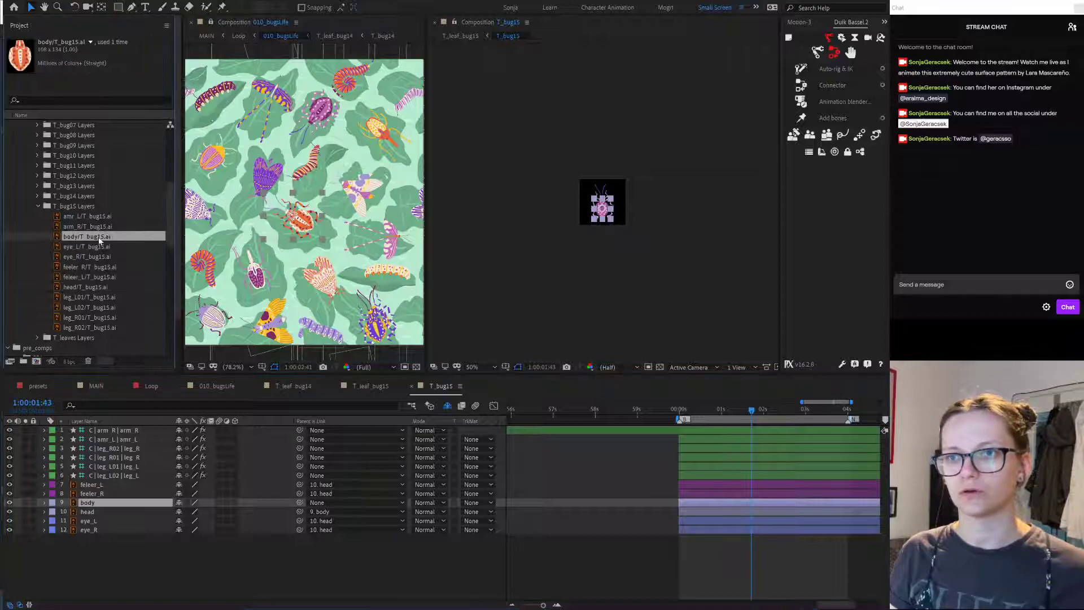
{"action": "left_click", "coordinate": [90, 504]}
Step: Replace the sources of the feeler_R and feleer_L layers with the matching T_bug15.ai feeler artwork
{"action": "left_click", "coordinate": [91, 494]}
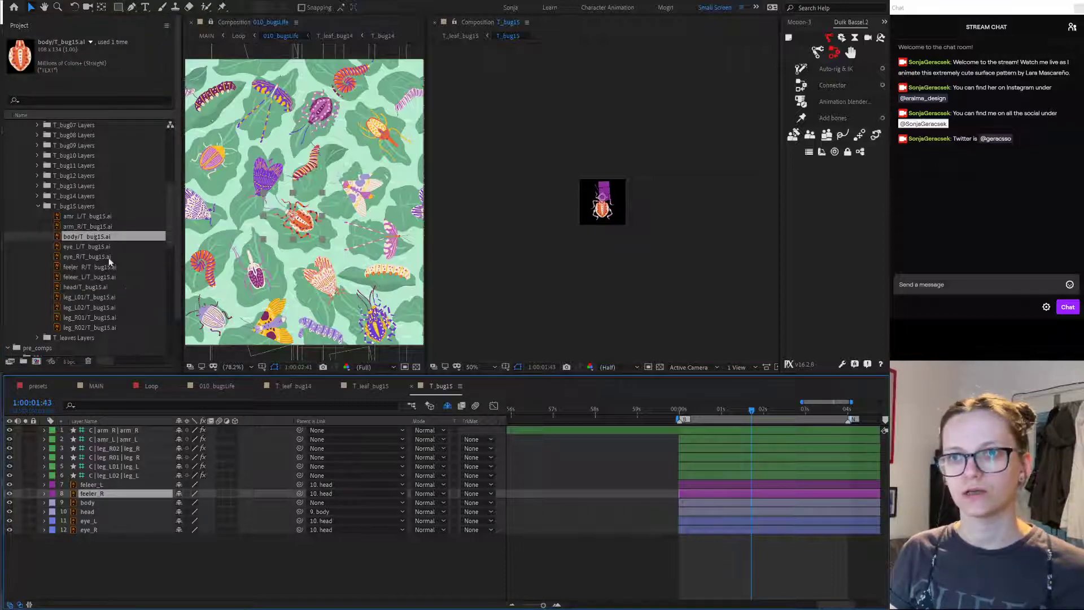
{"action": "left_click", "coordinate": [87, 267]}
{"action": "left_click", "coordinate": [105, 497]}
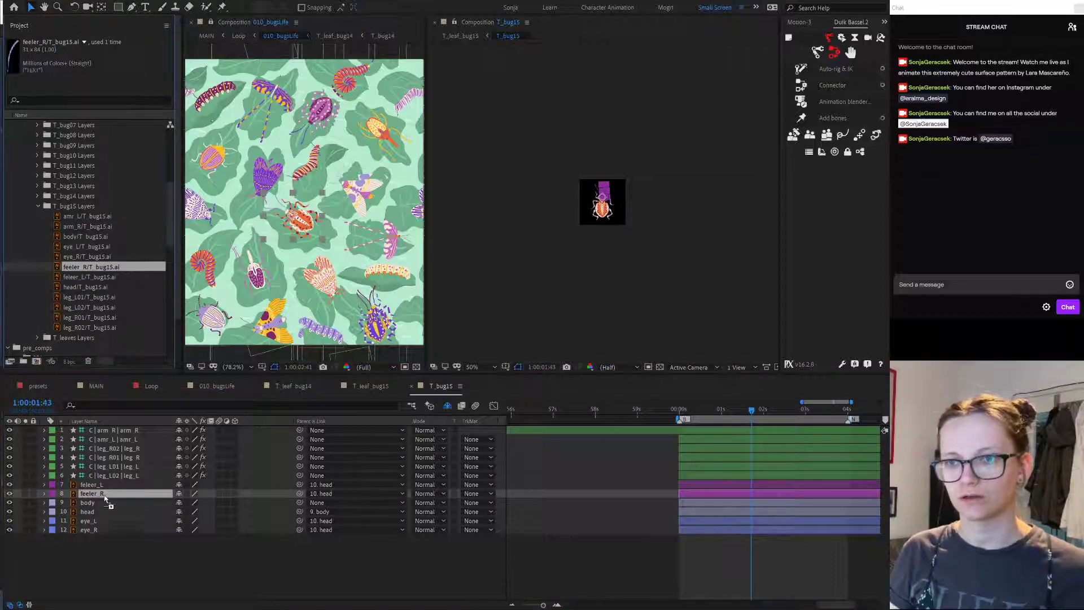
{"action": "left_click", "coordinate": [107, 484]}
{"action": "left_click", "coordinate": [90, 277]}
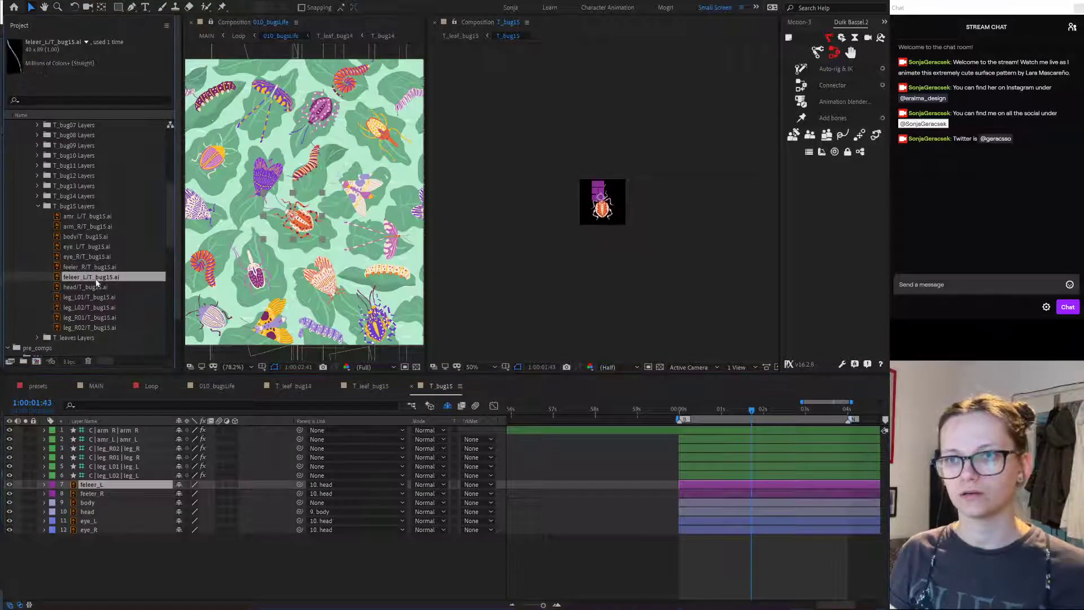
{"action": "left_click", "coordinate": [100, 484]}
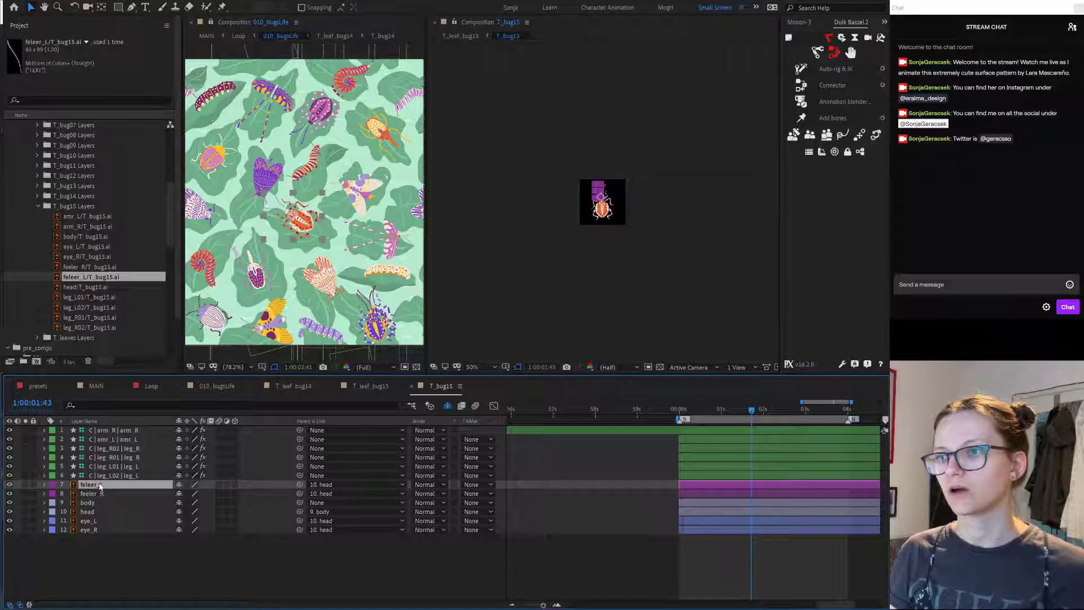
Step: Check the bugs on their leaves in T_leaf_bug14 and T_leaf_bug15, and return to the T_bug15 composition
{"action": "left_click", "coordinate": [298, 386]}
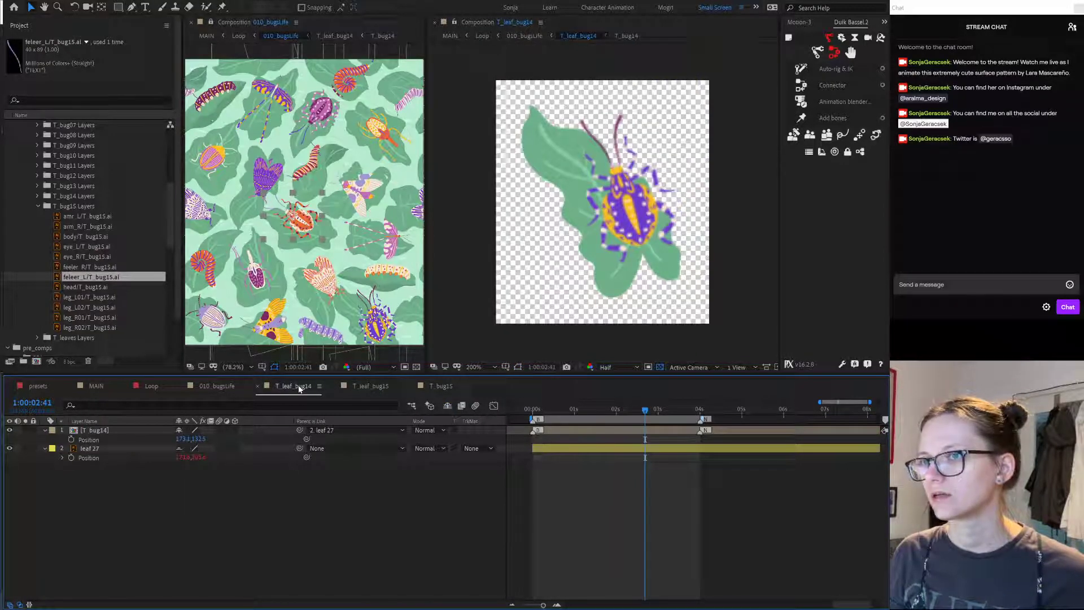
{"action": "left_click", "coordinate": [374, 386]}
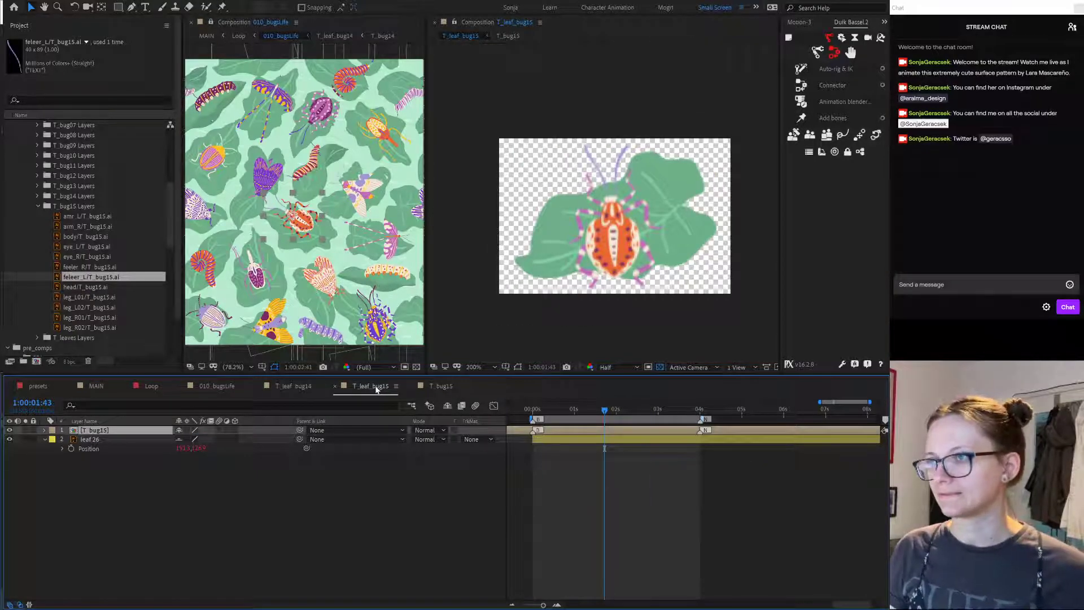
{"action": "left_click", "coordinate": [441, 386]}
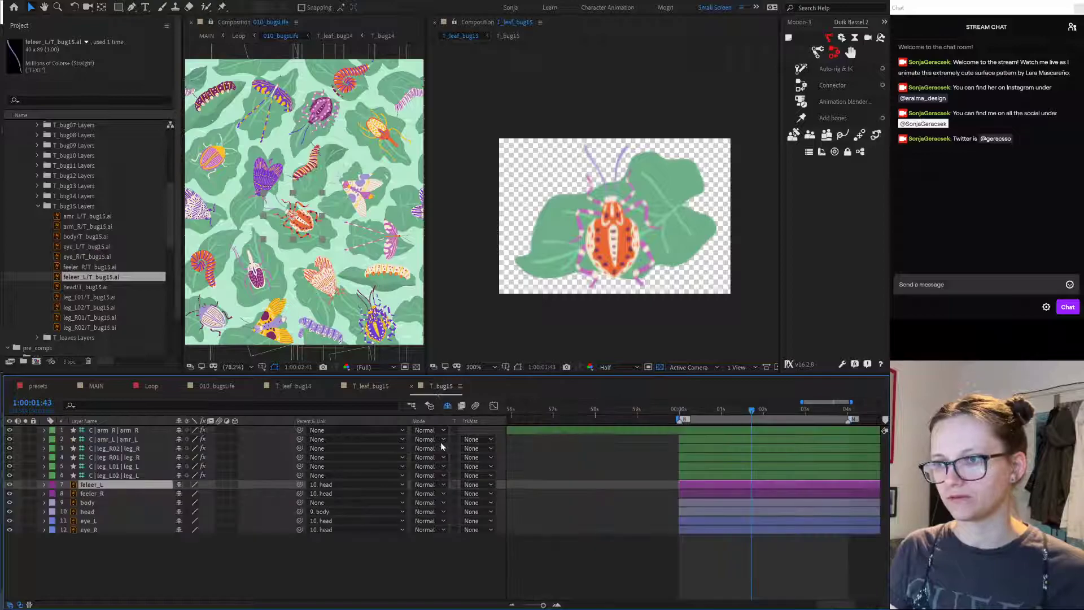
Step: Replace the sources of the shy amr_L and arm_R layers with amr_L/T_bug15.ai and arm_R/T_bug15.ai, and relock both layers
{"action": "scroll", "coordinate": [209, 540], "scroll_direction": "down", "scroll_amount": 3}
{"action": "scroll", "coordinate": [210, 541], "scroll_direction": "down", "scroll_amount": 3}
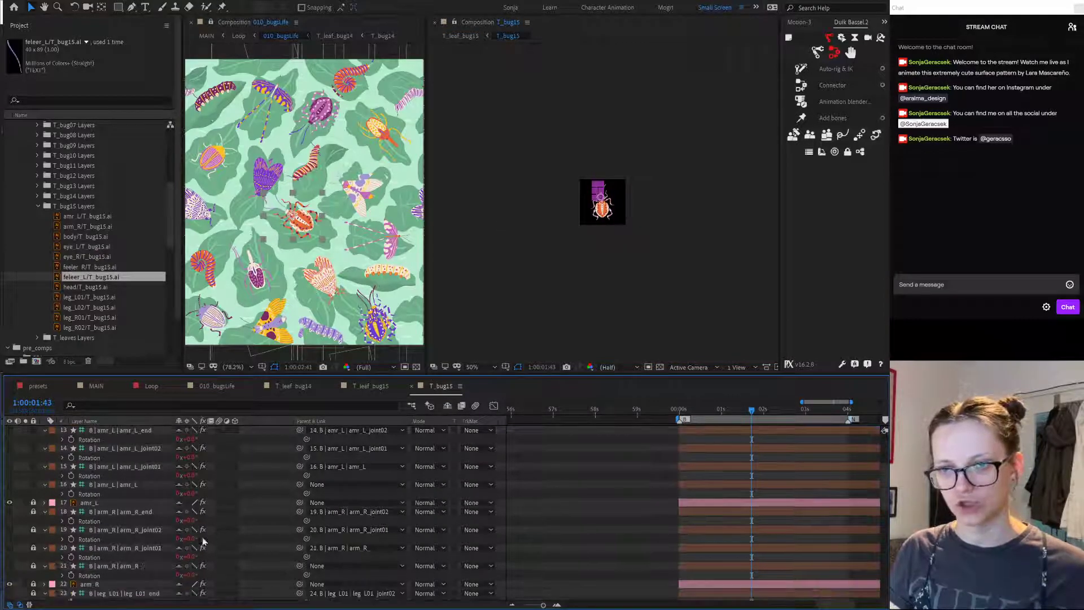
{"action": "left_click", "coordinate": [88, 468]}
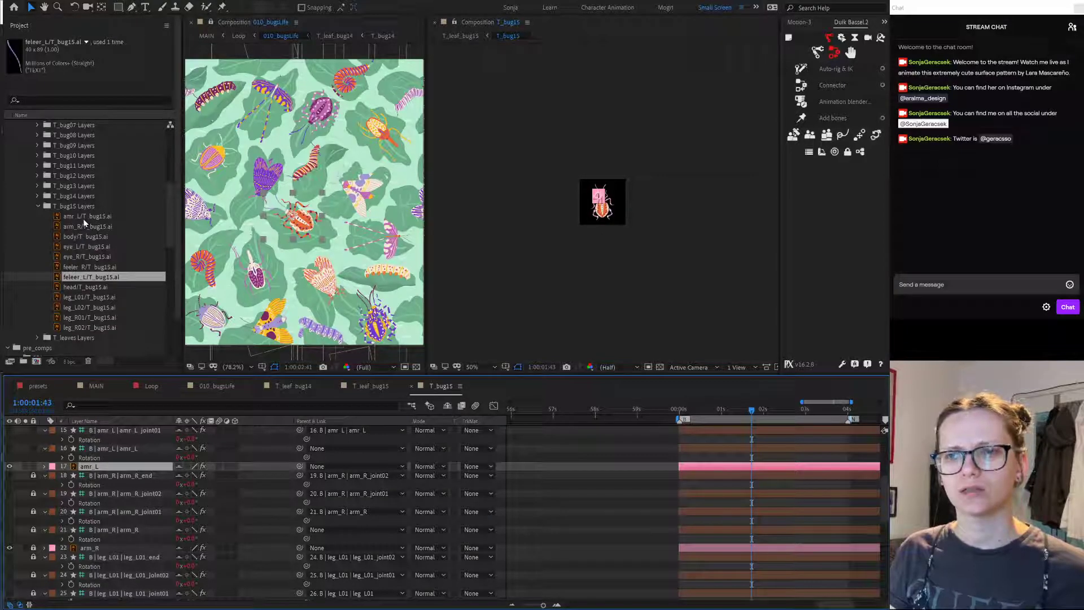
{"action": "left_click_drag", "start_coordinate": [79, 212], "coordinate": [82, 473]}
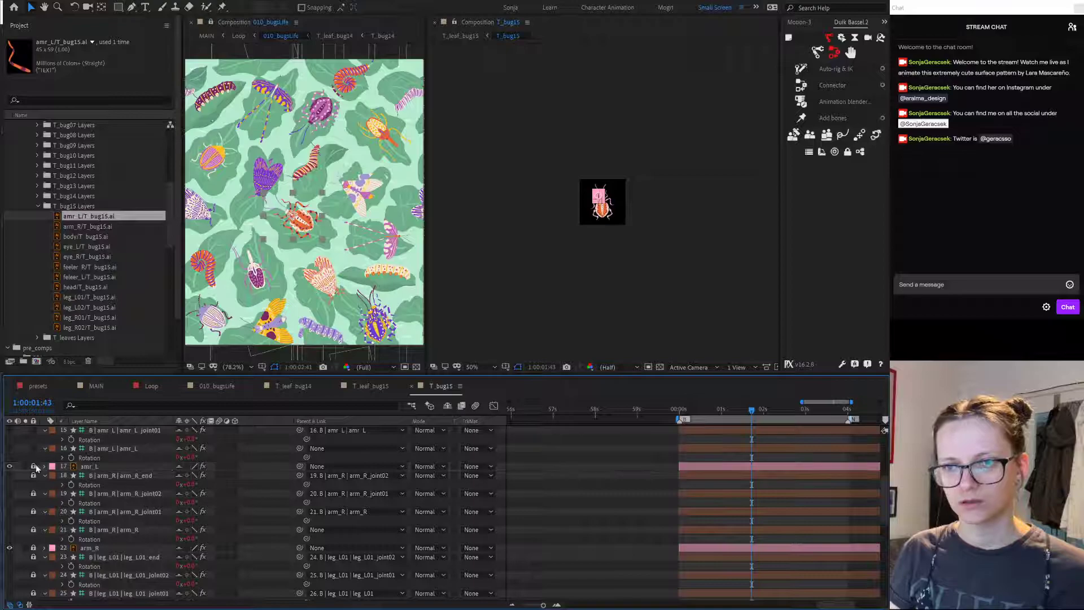
{"action": "scroll", "coordinate": [127, 454], "scroll_direction": "down", "scroll_amount": 1}
{"action": "scroll", "coordinate": [127, 454], "scroll_direction": "down", "scroll_amount": 2}
{"action": "left_click", "coordinate": [90, 484]}
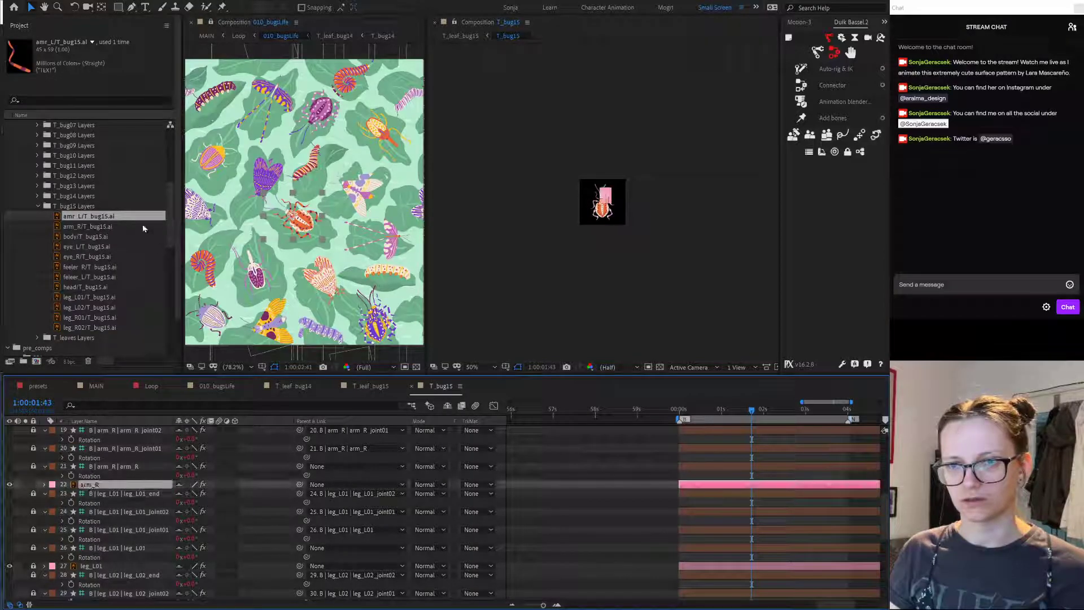
{"action": "left_click", "coordinate": [96, 228]}
{"action": "left_click_drag", "start_coordinate": [95, 230], "coordinate": [84, 485]}
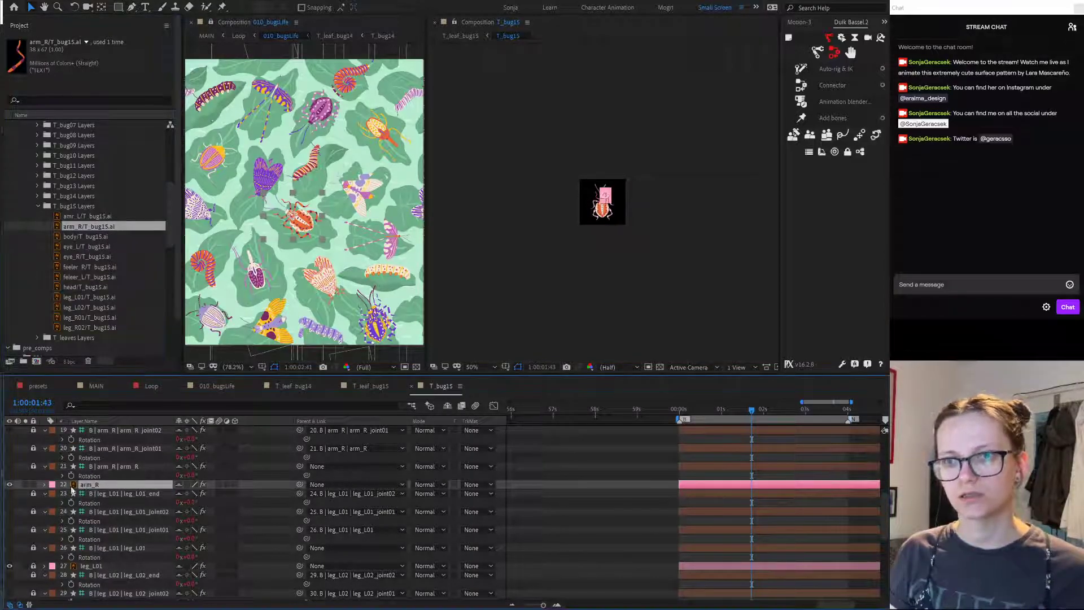
{"action": "left_click", "coordinate": [34, 484]}
Step: Replace the sources of the leg_L01 and leg_L02 layers with leg_L01/T_bug15.ai and leg_L02/T_bug15.ai, and relock both layers
{"action": "scroll", "coordinate": [34, 484], "scroll_direction": "down", "scroll_amount": 3}
{"action": "left_click", "coordinate": [33, 484]}
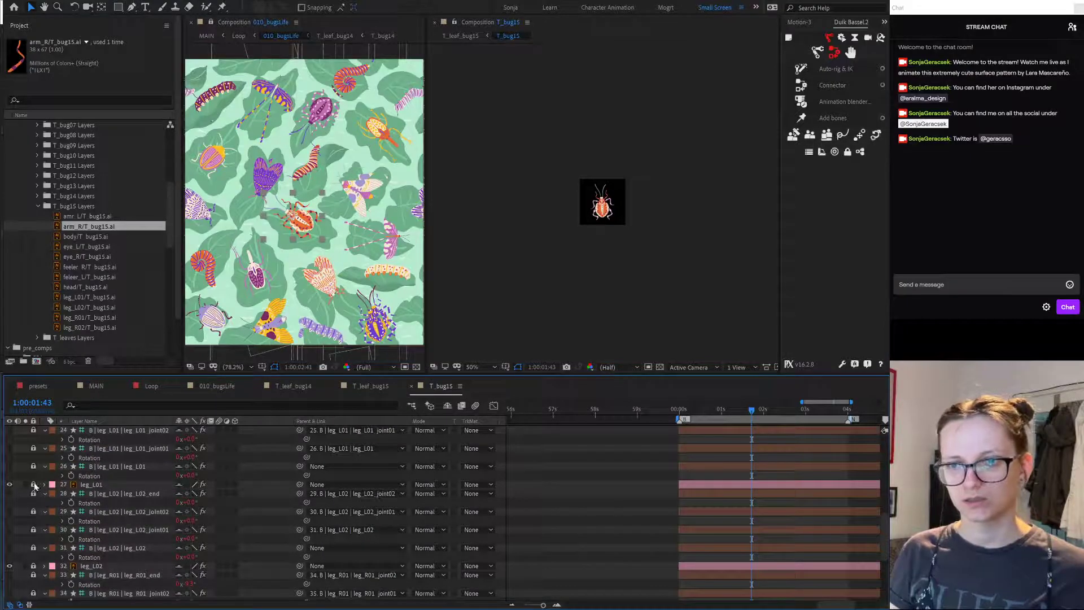
{"action": "left_click", "coordinate": [101, 487]}
{"action": "left_click", "coordinate": [94, 300]}
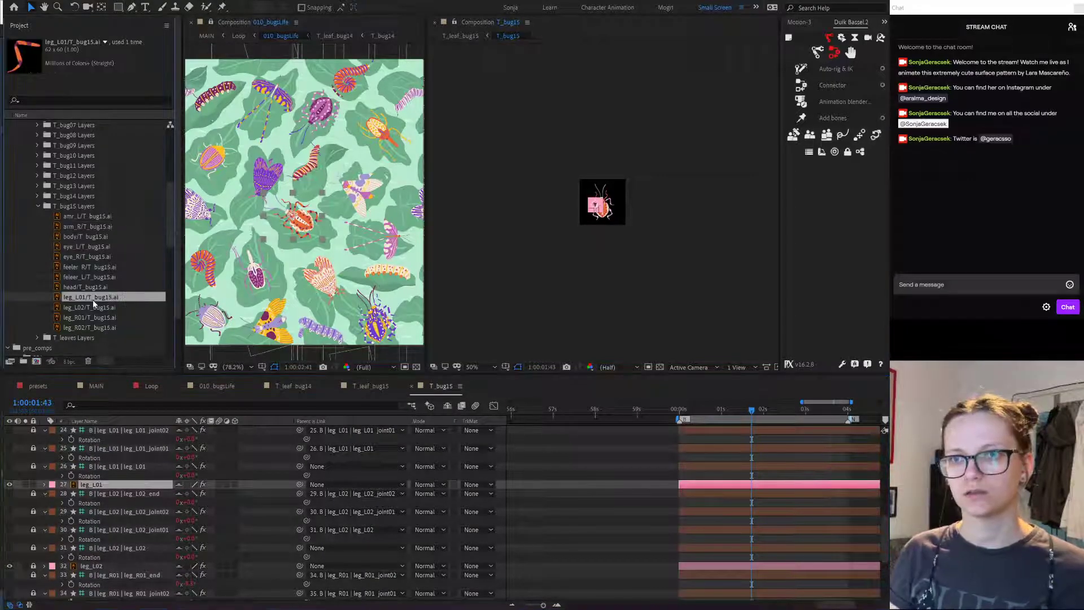
{"action": "left_click_drag", "start_coordinate": [101, 300], "coordinate": [93, 486]}
{"action": "key", "text": "ctrl+l"}
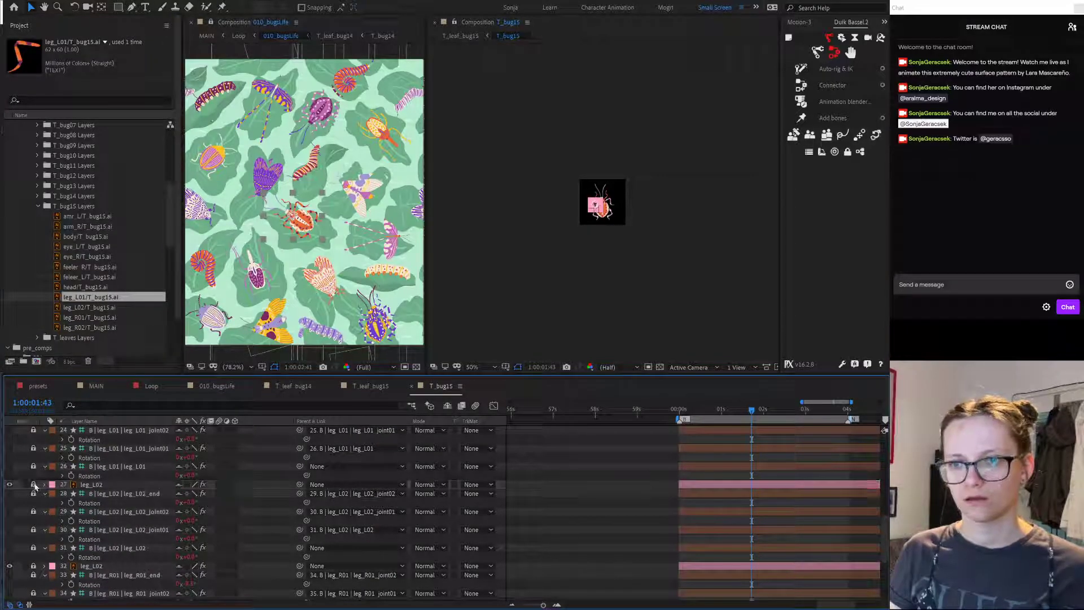
{"action": "scroll", "coordinate": [84, 498], "scroll_direction": "down", "scroll_amount": 2}
{"action": "left_click", "coordinate": [93, 511]}
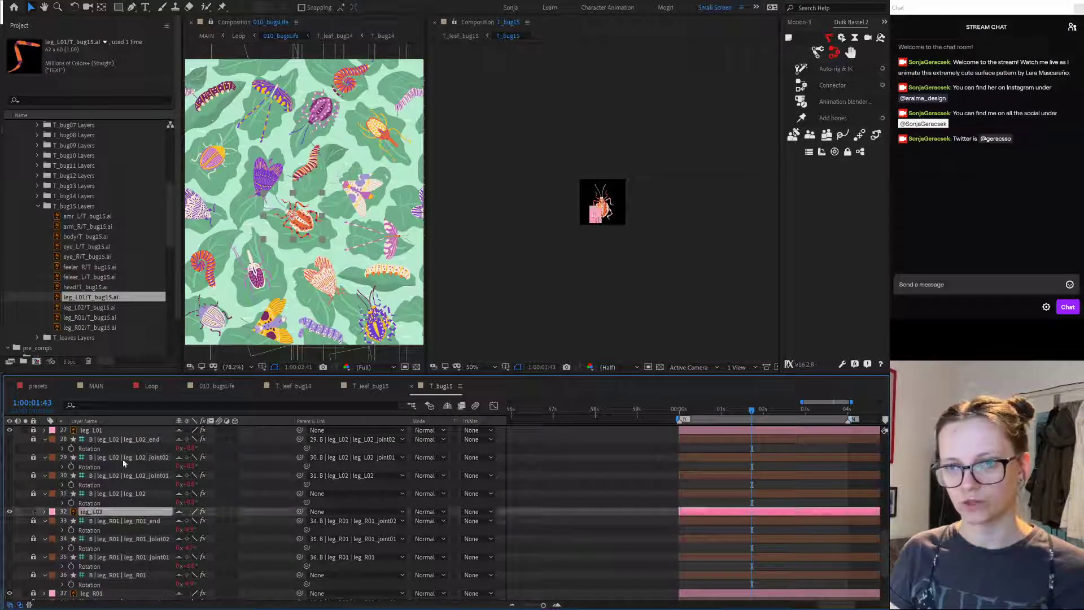
{"action": "left_click", "coordinate": [123, 308]}
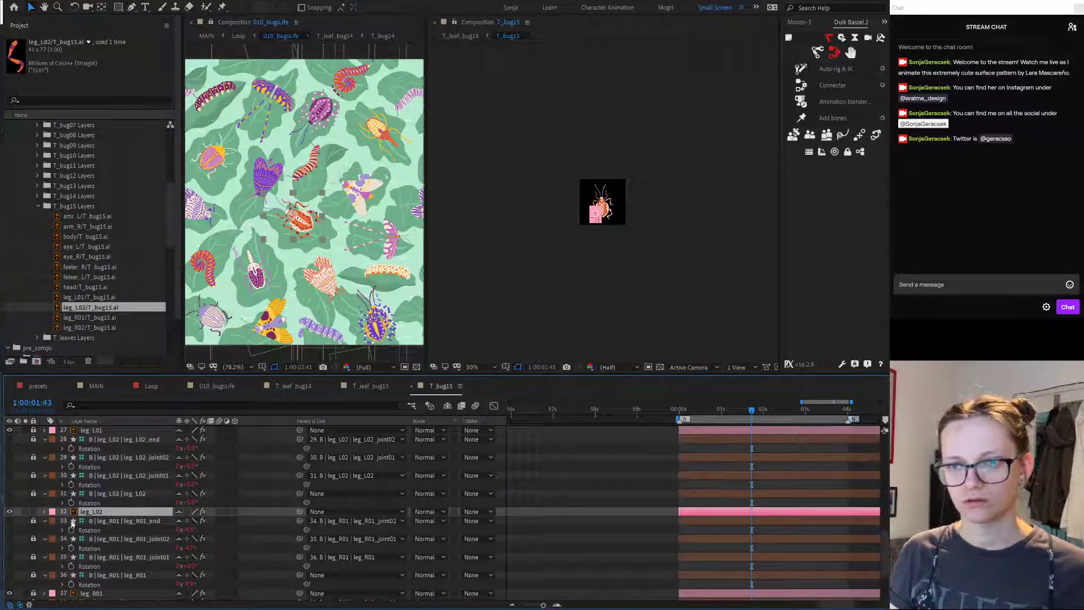
{"action": "left_click", "coordinate": [32, 511]}
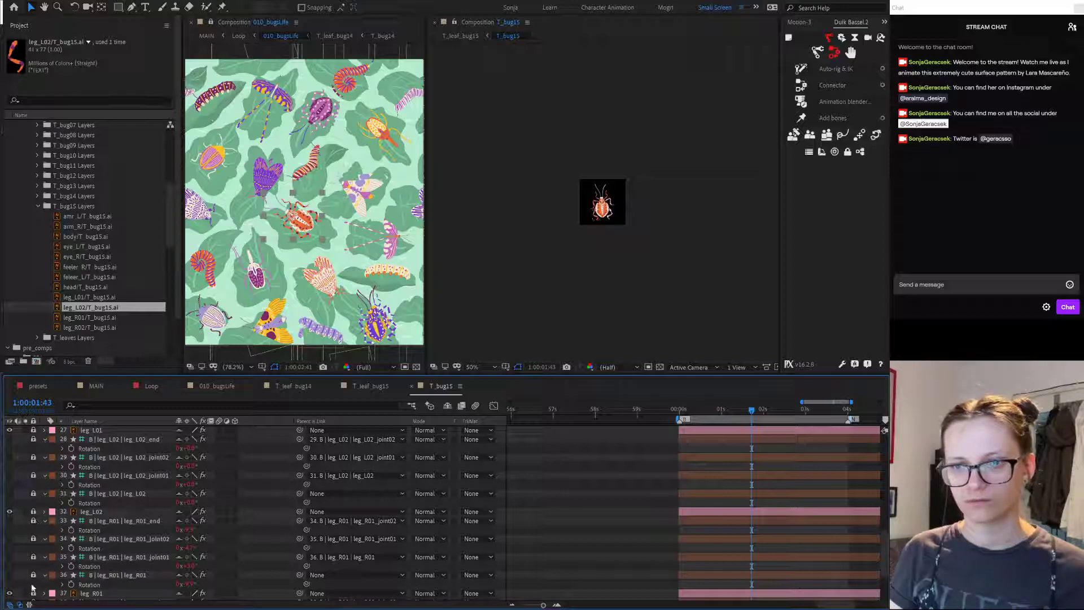
Step: Replace the sources of the leg_R01 and leg_R02 layers with leg_R01/T_bug15.ai and leg_R02/T_bug15.ai, and relock both layers
{"action": "left_click", "coordinate": [96, 593]}
{"action": "left_click_drag", "start_coordinate": [102, 317], "coordinate": [95, 597]}
{"action": "scroll", "coordinate": [64, 547], "scroll_direction": "down", "scroll_amount": 3}
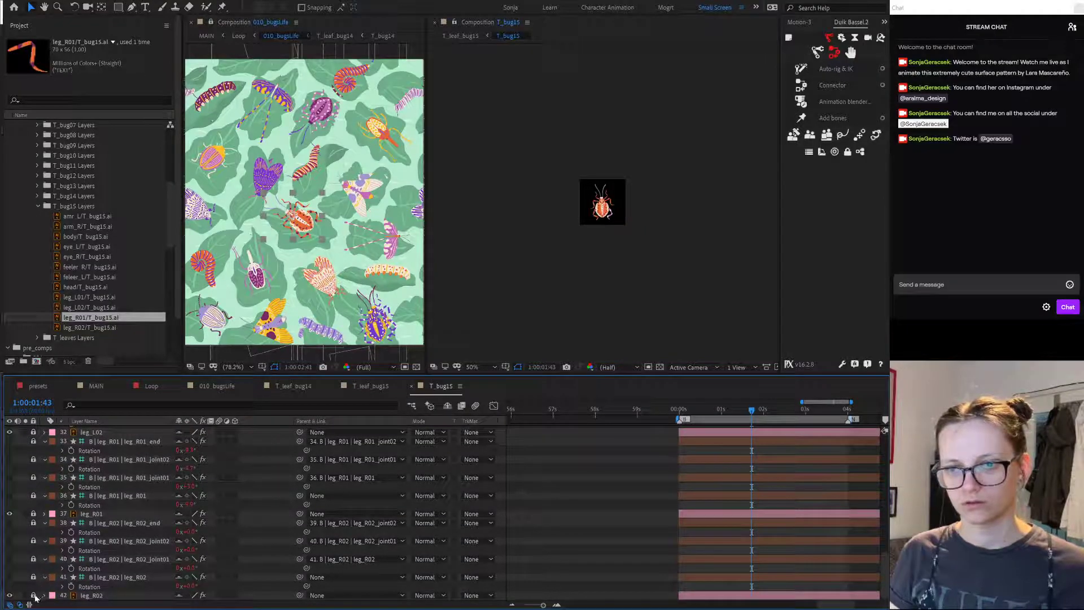
{"action": "left_click", "coordinate": [92, 595]}
{"action": "left_click_drag", "start_coordinate": [96, 330], "coordinate": [46, 605]}
{"action": "left_click", "coordinate": [34, 600]}
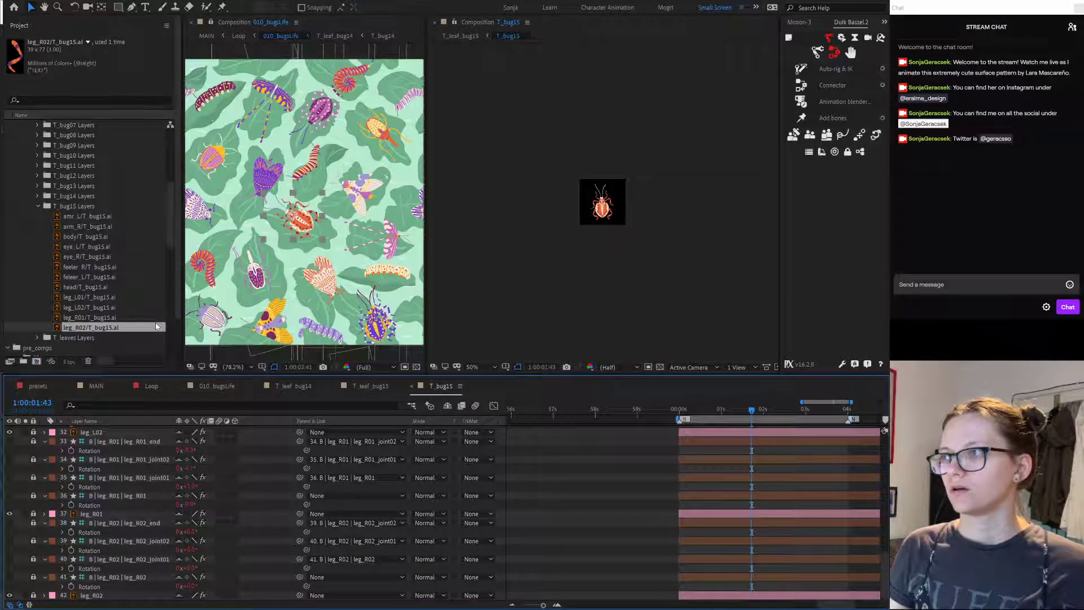
Step: Collapse the T_bug15 Layers, vectors, templates and assets folders in the project so the pre_comps are within reach
{"action": "left_click", "coordinate": [39, 205]}
{"action": "scroll", "coordinate": [108, 221], "scroll_direction": "up", "scroll_amount": 3}
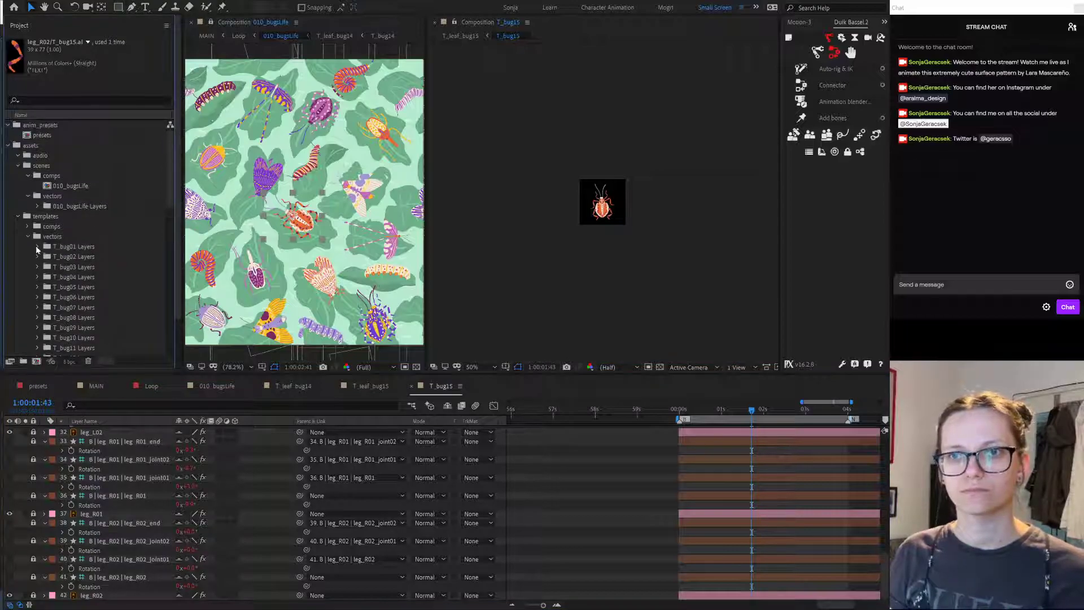
{"action": "left_click", "coordinate": [27, 236]}
{"action": "left_click", "coordinate": [18, 217]}
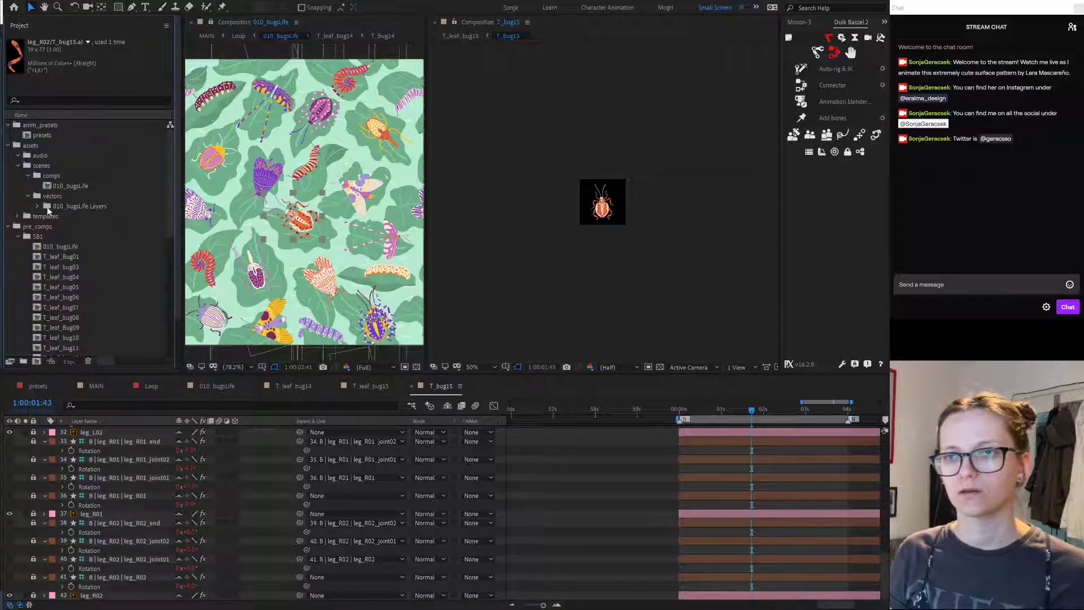
{"action": "left_click", "coordinate": [9, 145]}
{"action": "scroll", "coordinate": [118, 208], "scroll_direction": "down", "scroll_amount": 4}
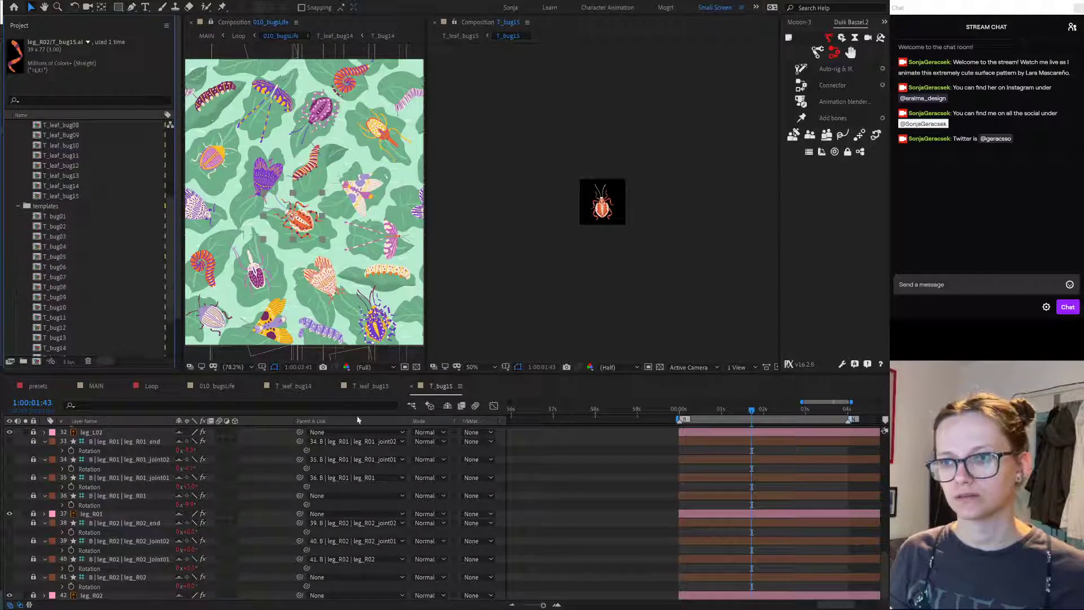
Step: Place T_leaf_bug15 in the 010_bugsLife composition directly above the bug 1 layer and set the current time to 1:00:00:00
{"action": "left_click", "coordinate": [223, 387]}
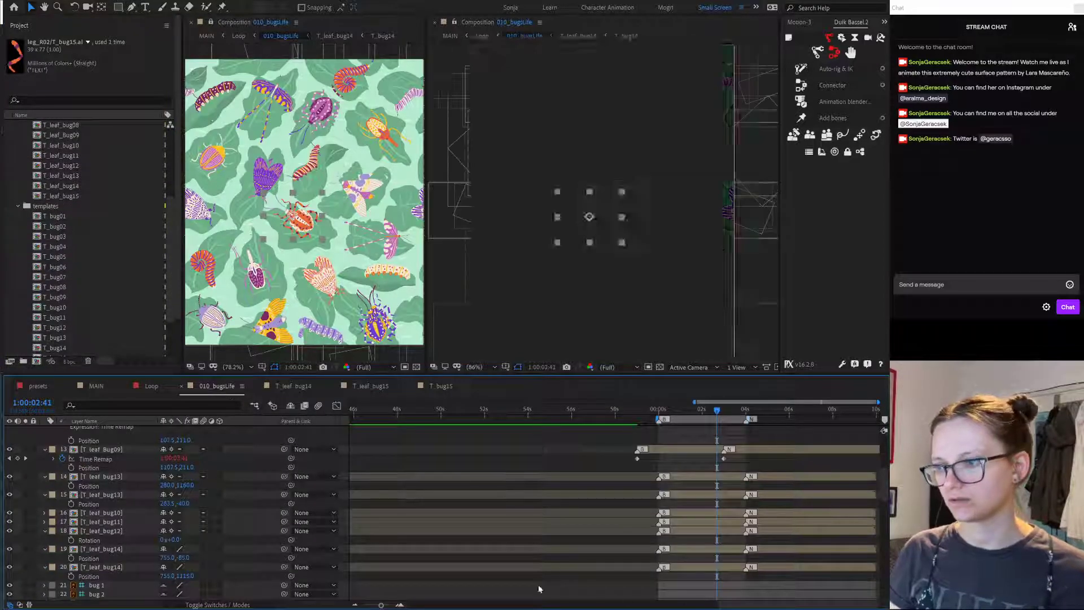
{"action": "scroll", "coordinate": [333, 526], "scroll_direction": "down", "scroll_amount": 2}
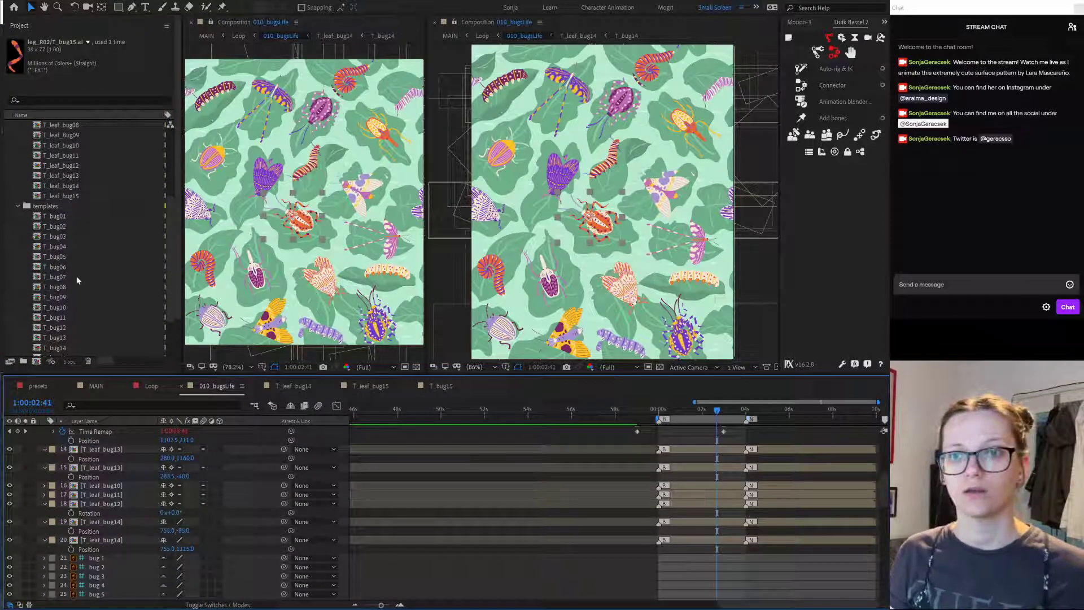
{"action": "scroll", "coordinate": [73, 282], "scroll_direction": "down", "scroll_amount": 1}
{"action": "left_click_drag", "start_coordinate": [62, 185], "coordinate": [79, 558]}
{"action": "key", "text": "Home"}
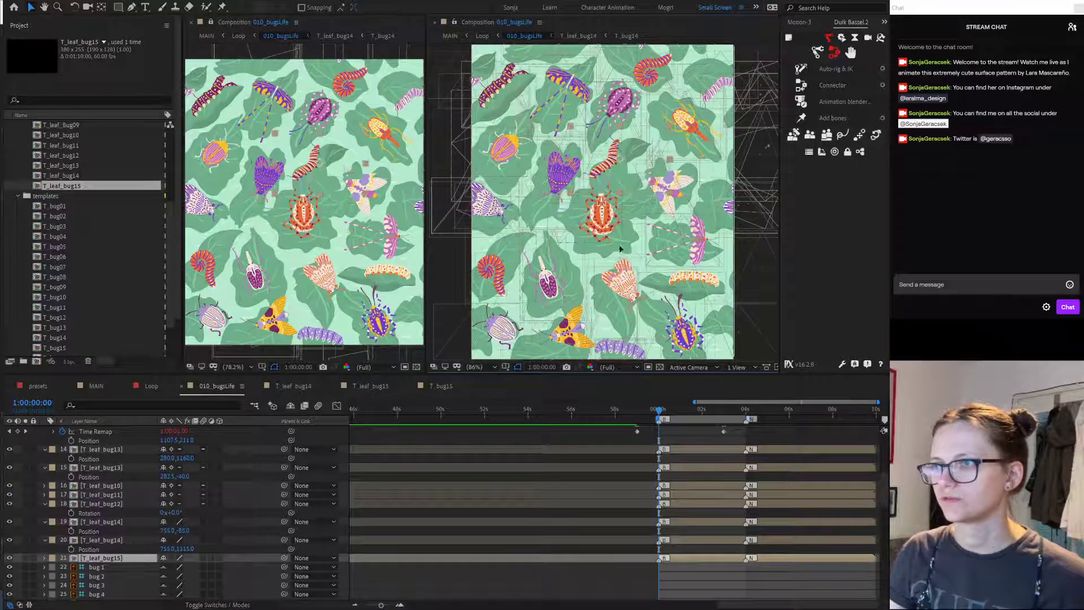
Step: Transfer the leaf 17 layer from 010_bugsLife into T_leaf_bug15, positioned at 190, 127.5 and stacked between T_bug15 and leaf 26
{"action": "left_click", "coordinate": [606, 253]}
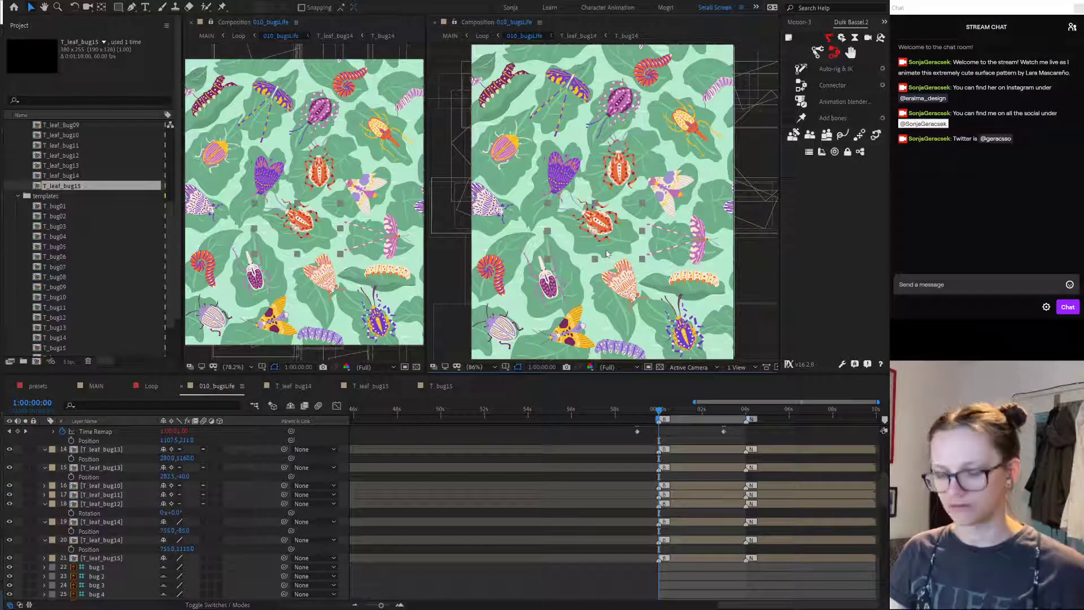
{"action": "double_click", "coordinate": [108, 559]}
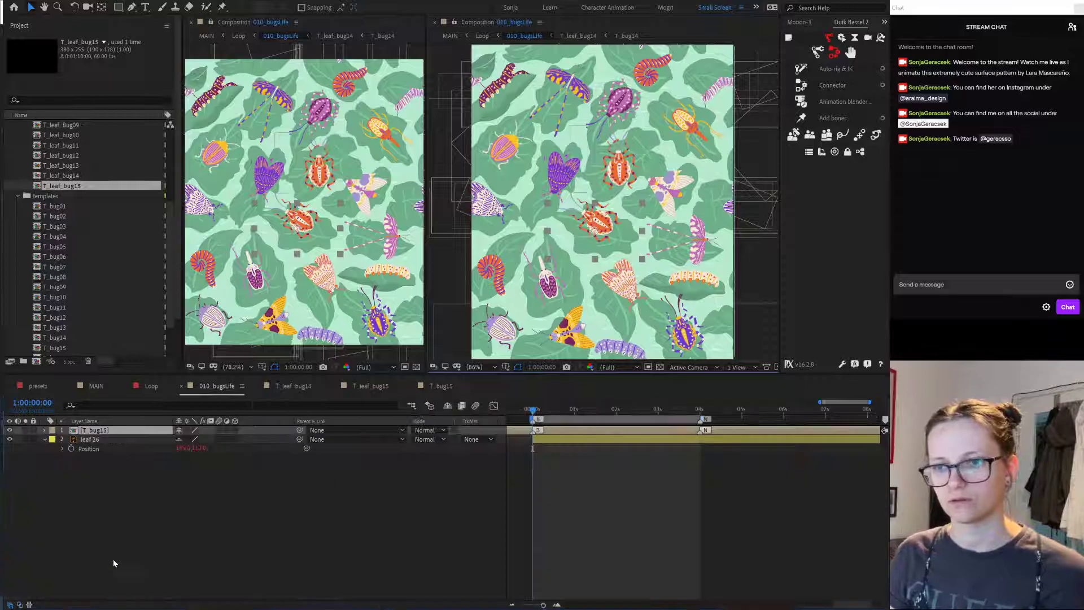
{"action": "key", "text": "ctrl+v"}
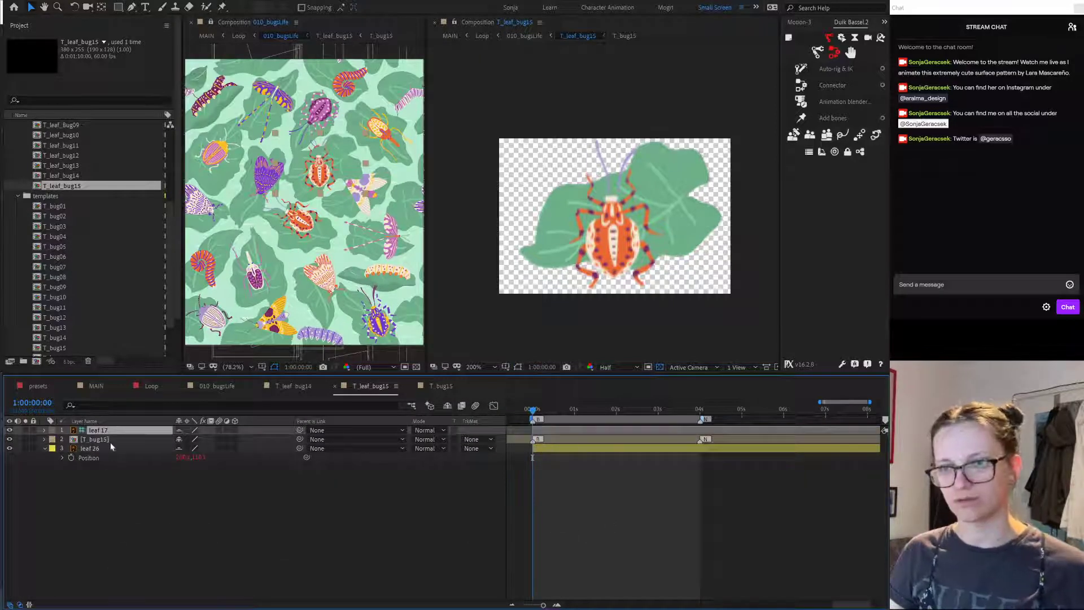
{"action": "key", "text": "p"}
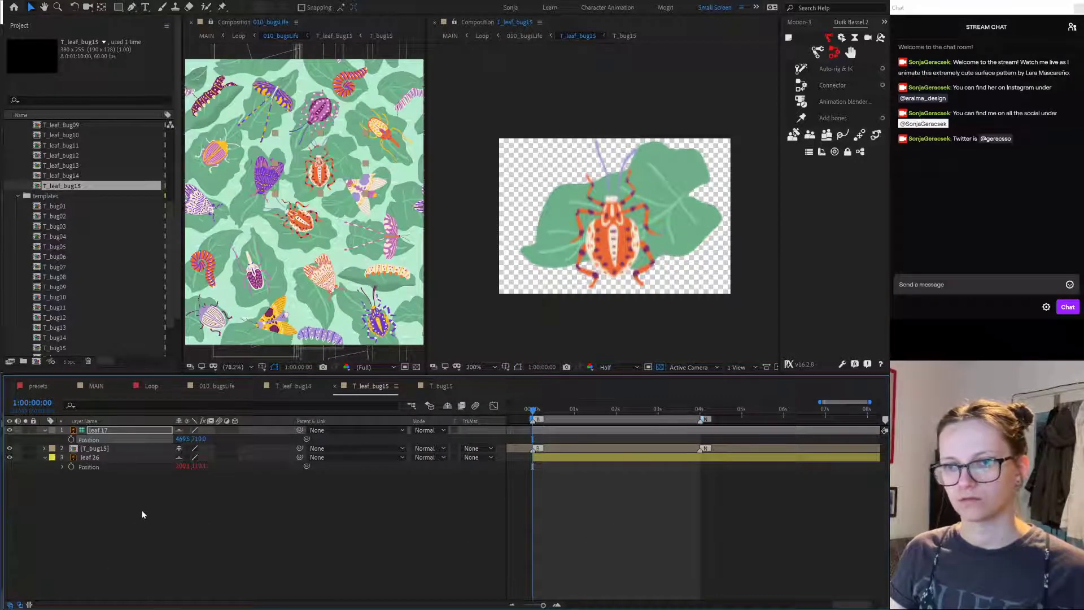
{"action": "left_click", "coordinate": [99, 430]}
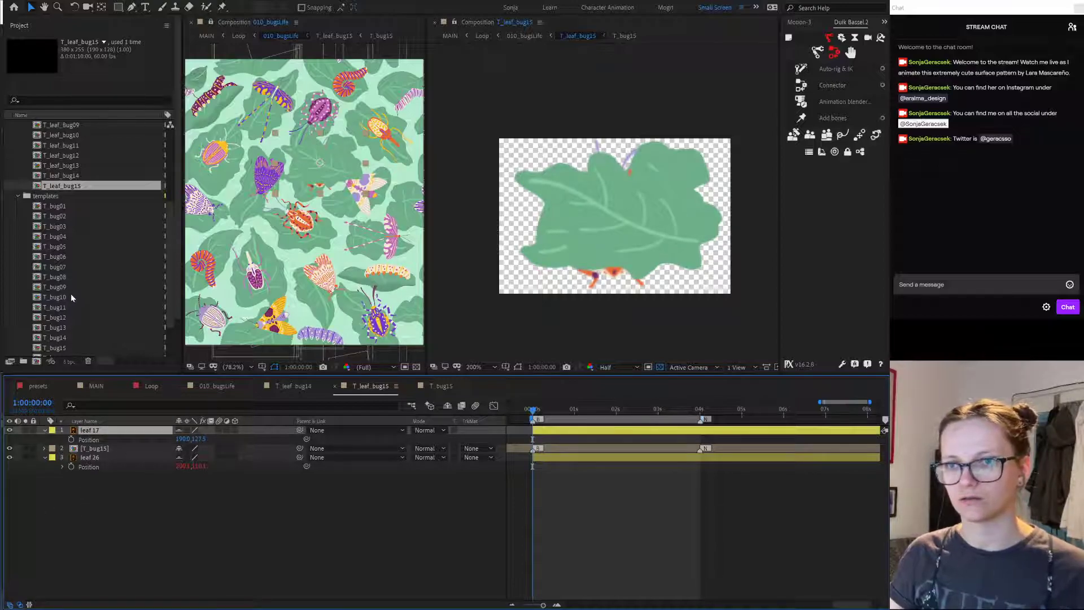
{"action": "left_click_drag", "start_coordinate": [86, 431], "coordinate": [83, 470]}
{"action": "left_click", "coordinate": [84, 459]}
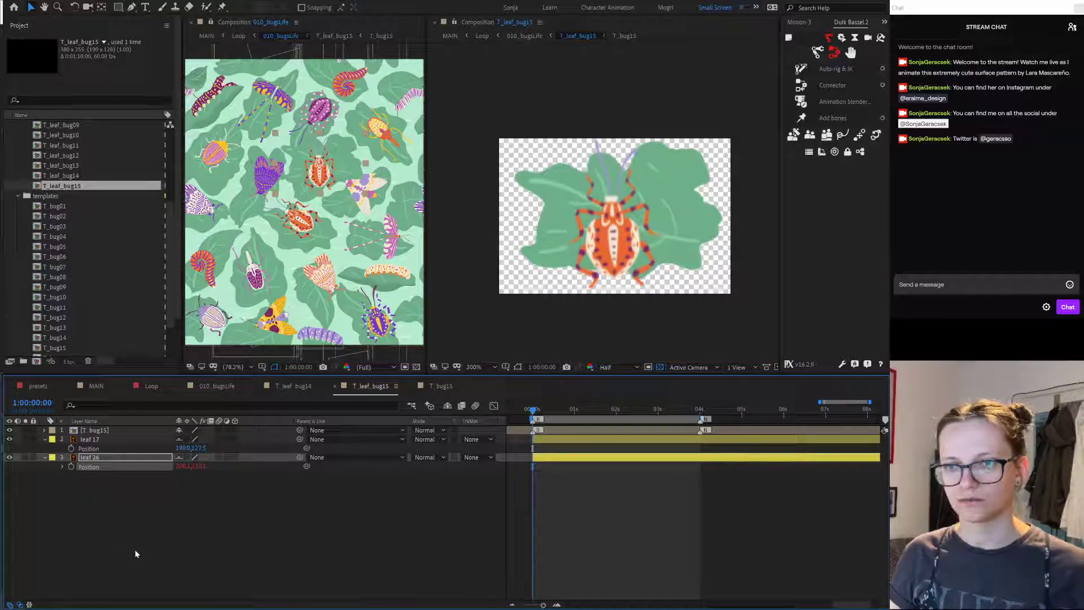
{"action": "left_click", "coordinate": [204, 524]}
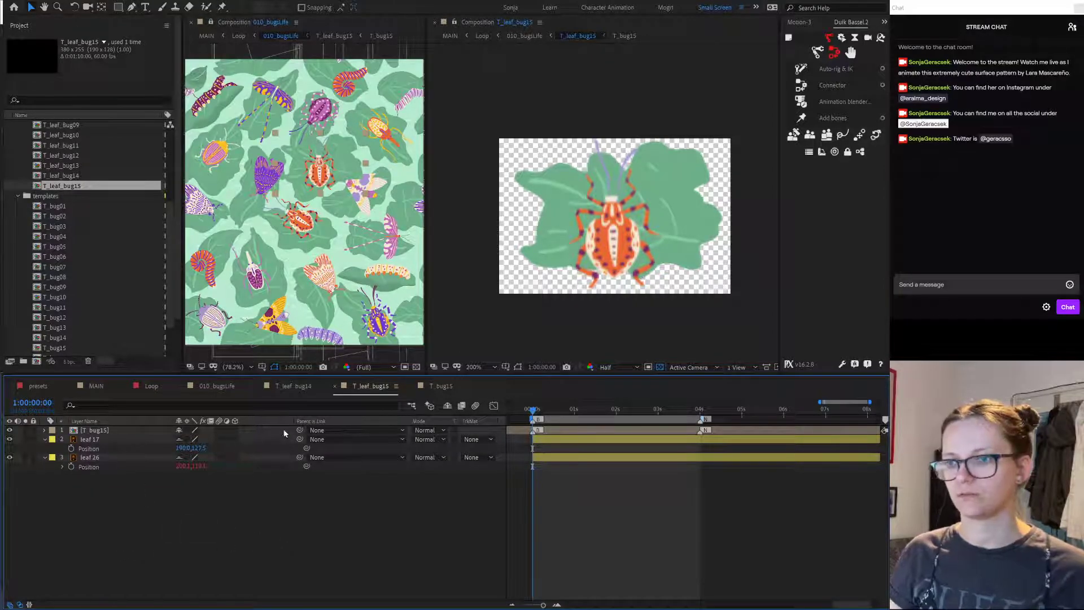
Step: Parent the T_bug15 layer to leaf 17 and delete the leaf 26 layer from T_leaf_bug15
{"action": "left_click_drag", "start_coordinate": [300, 429], "coordinate": [89, 439]}
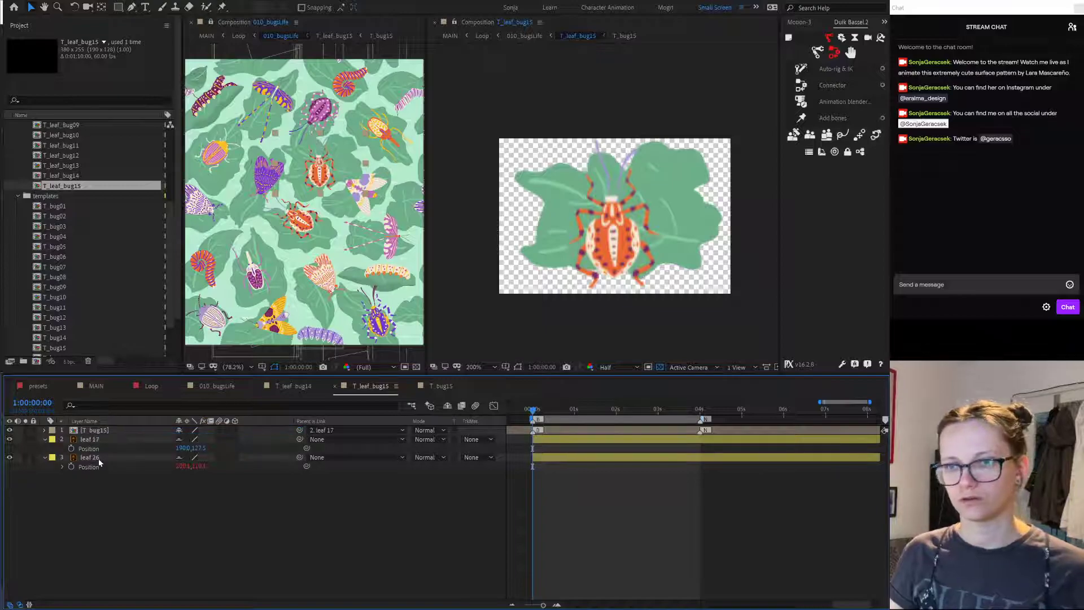
{"action": "left_click", "coordinate": [99, 458]}
{"action": "key", "text": "Delete"}
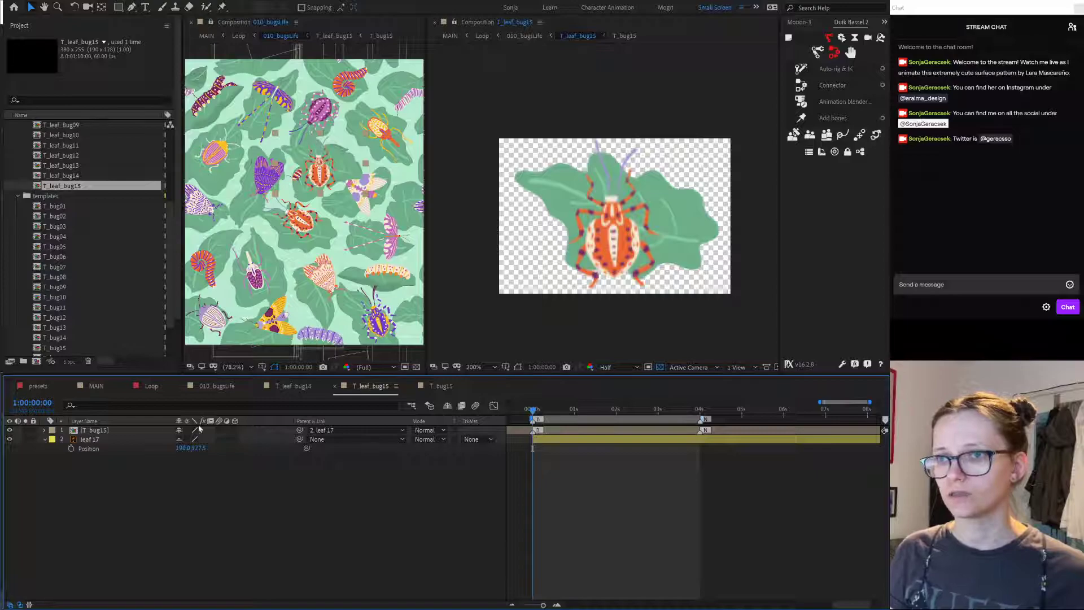
Step: Rotate the T_bug15 layer to -62° on its leaf
{"action": "left_click", "coordinate": [96, 431]}
{"action": "key", "text": "p"}
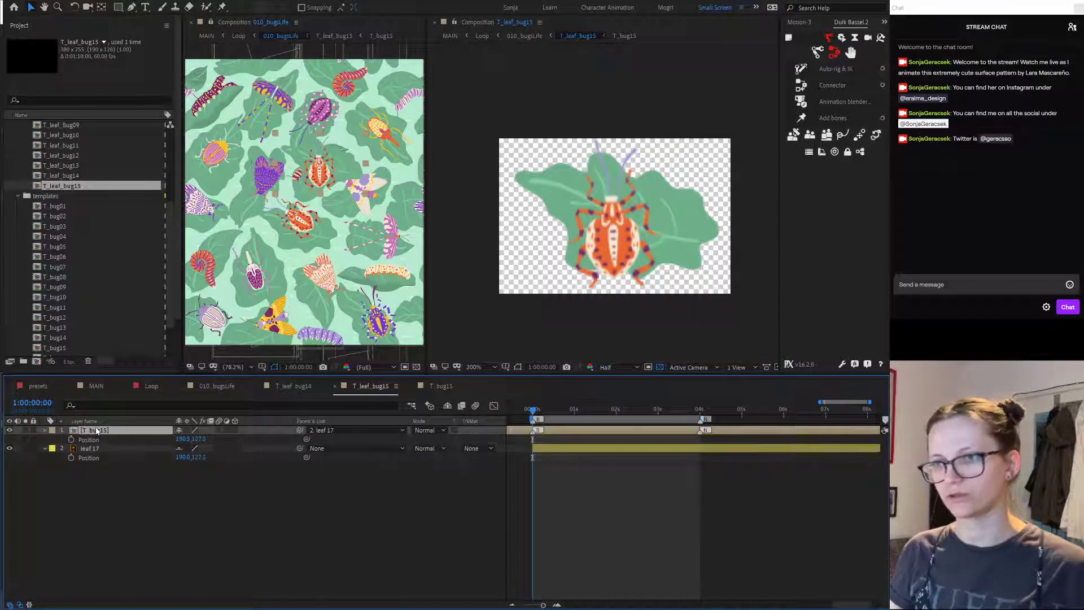
{"action": "key", "text": "r"}
{"action": "left_click_drag", "start_coordinate": [186, 440], "coordinate": [160, 441]}
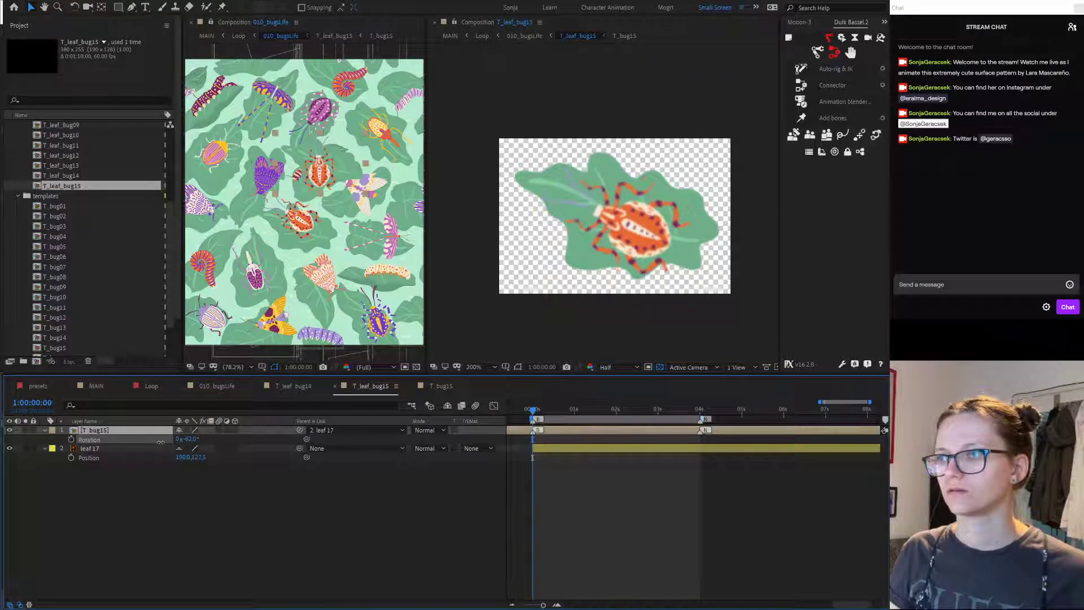
Step: Move T_leaf_bug15 to the original leaf's spot in 010_bugsLife and shift the bug upward on leaf 17 within T_leaf_bug15
{"action": "left_click", "coordinate": [214, 386]}
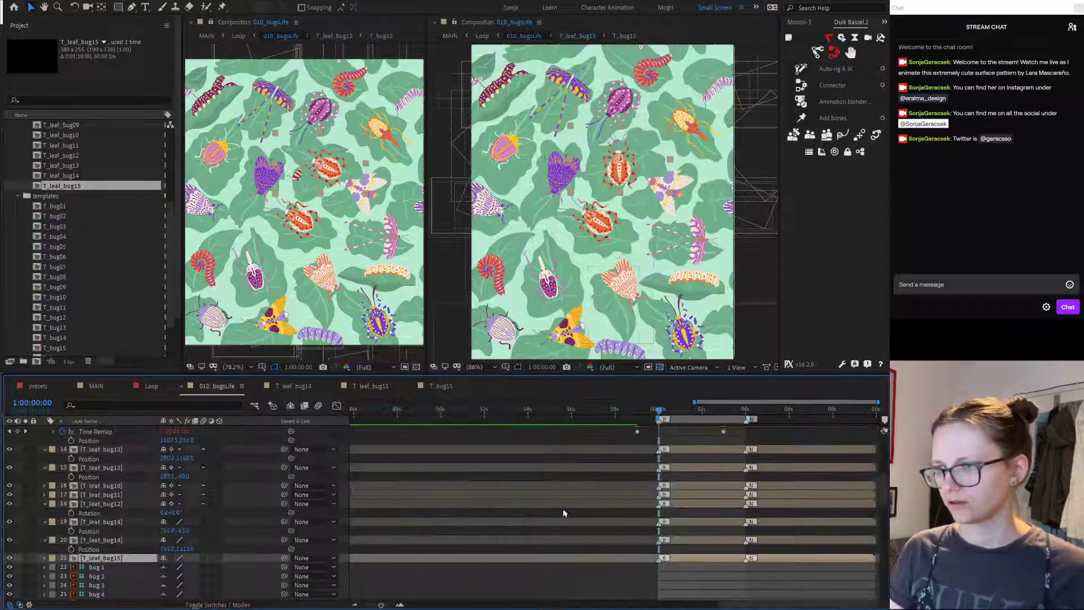
{"action": "left_click", "coordinate": [596, 229]}
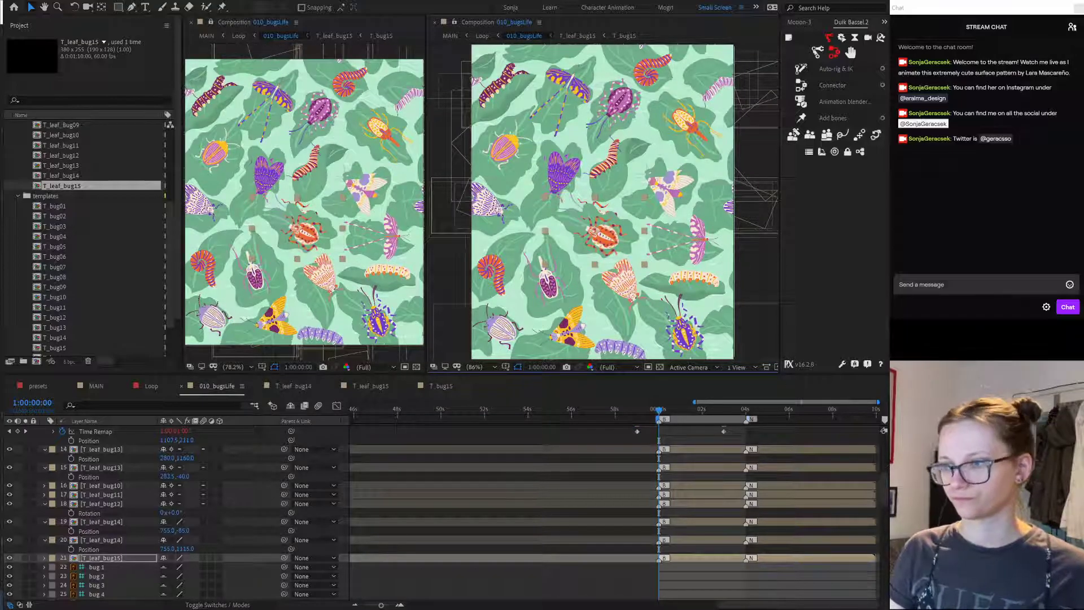
{"action": "double_click", "coordinate": [687, 559]}
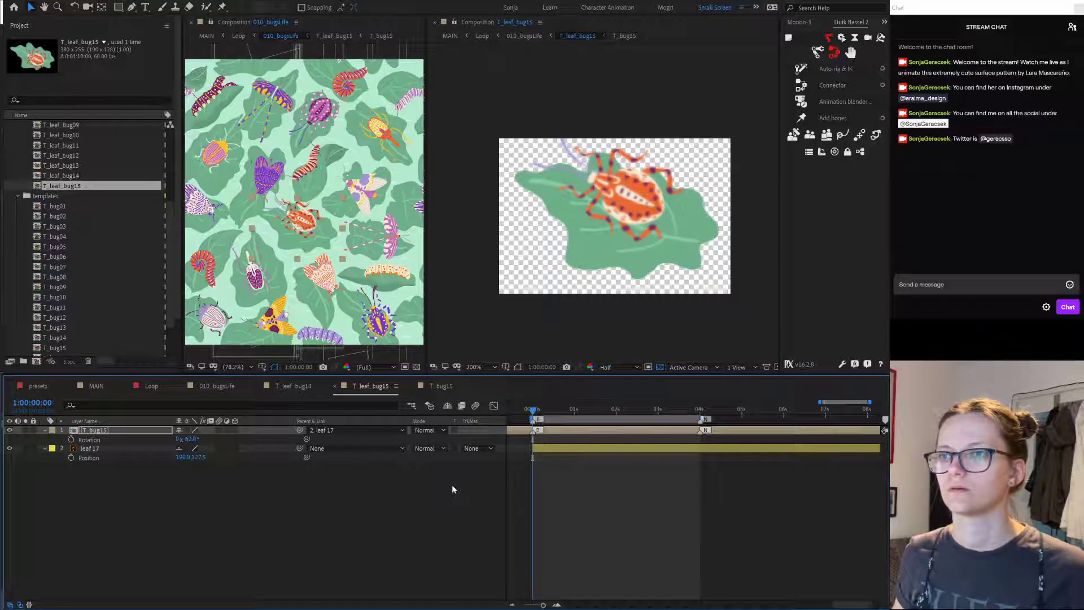
Step: Open the T_bug15 composition, hide its shy layers and reveal the keyframes of the arm and leg controllers
{"action": "double_click", "coordinate": [600, 431]}
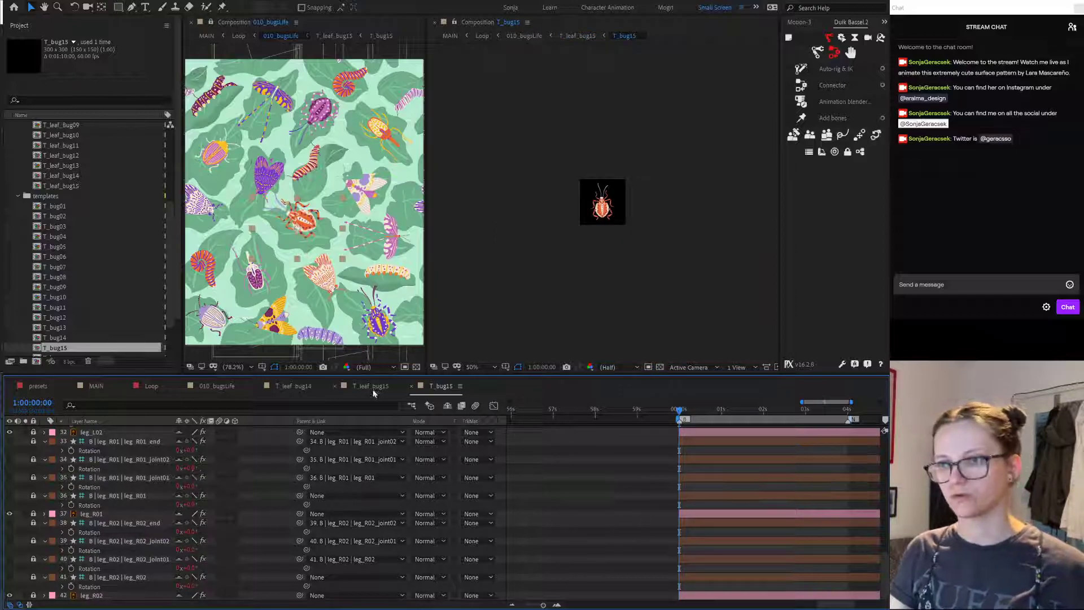
{"action": "left_click", "coordinate": [449, 407]}
{"action": "key", "text": "u"}
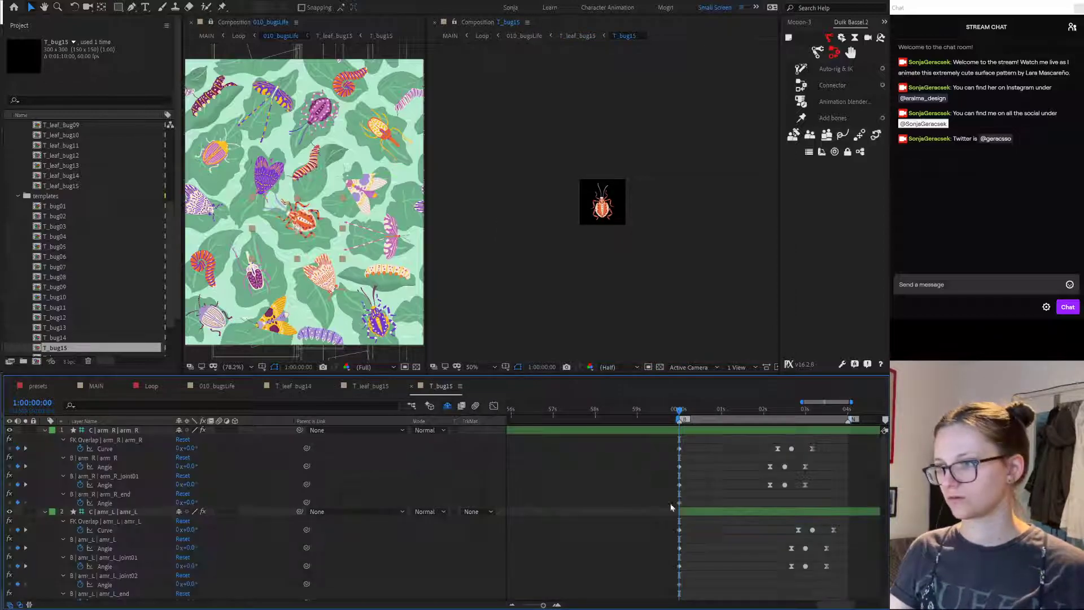
Step: Select the movement keyframes of the arm controllers and selected leg controllers in T_bug15 and shift them slightly later
{"action": "scroll", "coordinate": [740, 520], "scroll_direction": "down", "scroll_amount": 2}
{"action": "key", "text": "minus"}
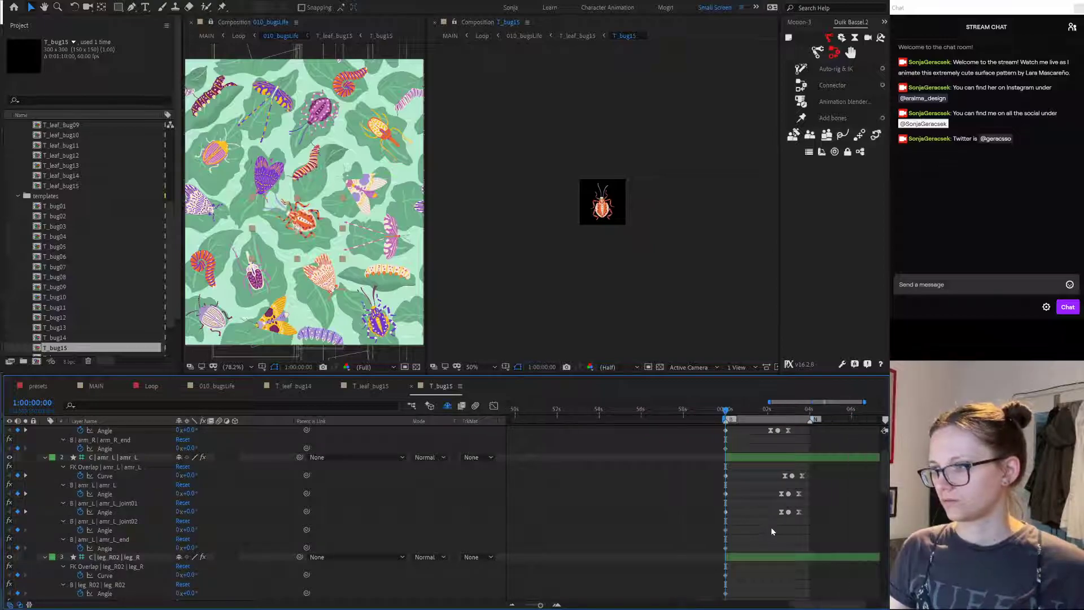
{"action": "scroll", "coordinate": [770, 527], "scroll_direction": "down", "scroll_amount": 2}
{"action": "scroll", "coordinate": [775, 550], "scroll_direction": "down", "scroll_amount": 5}
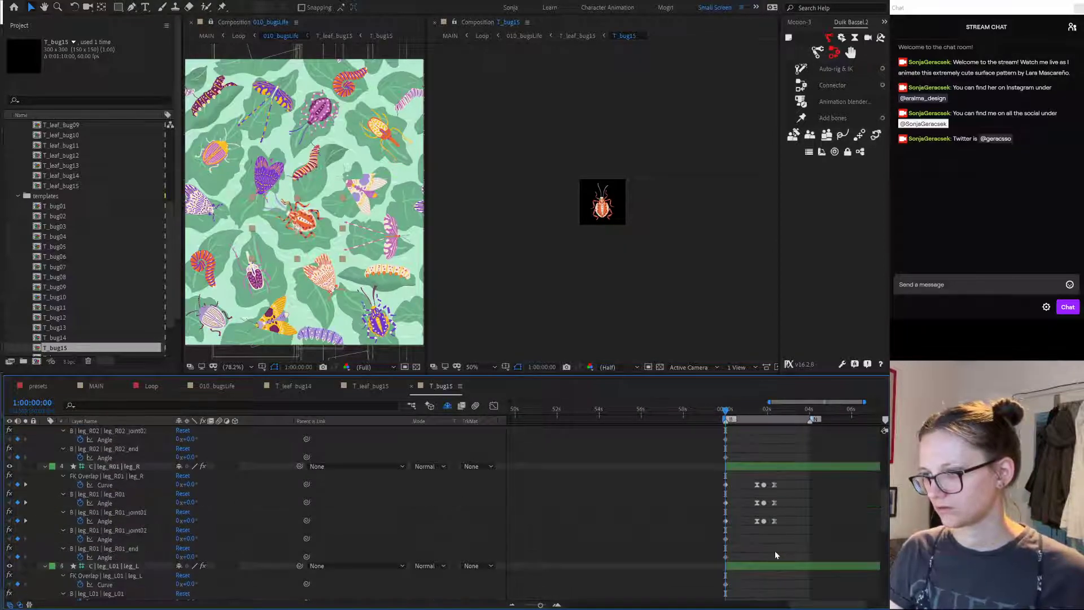
{"action": "left_click_drag", "start_coordinate": [775, 515], "coordinate": [723, 573]}
{"action": "scroll", "coordinate": [780, 531], "scroll_direction": "down", "scroll_amount": 1}
{"action": "scroll", "coordinate": [779, 511], "scroll_direction": "up", "scroll_amount": 4}
{"action": "left_click_drag", "start_coordinate": [795, 467], "coordinate": [743, 520]}
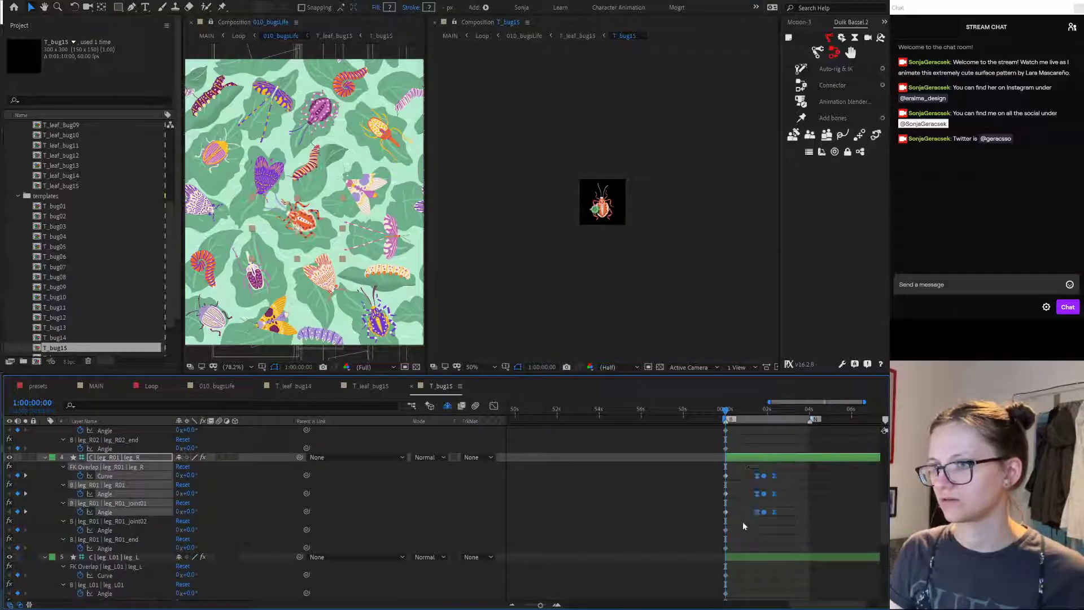
{"action": "scroll", "coordinate": [743, 521], "scroll_direction": "up", "scroll_amount": 3}
{"action": "scroll", "coordinate": [743, 525], "scroll_direction": "up", "scroll_amount": 4}
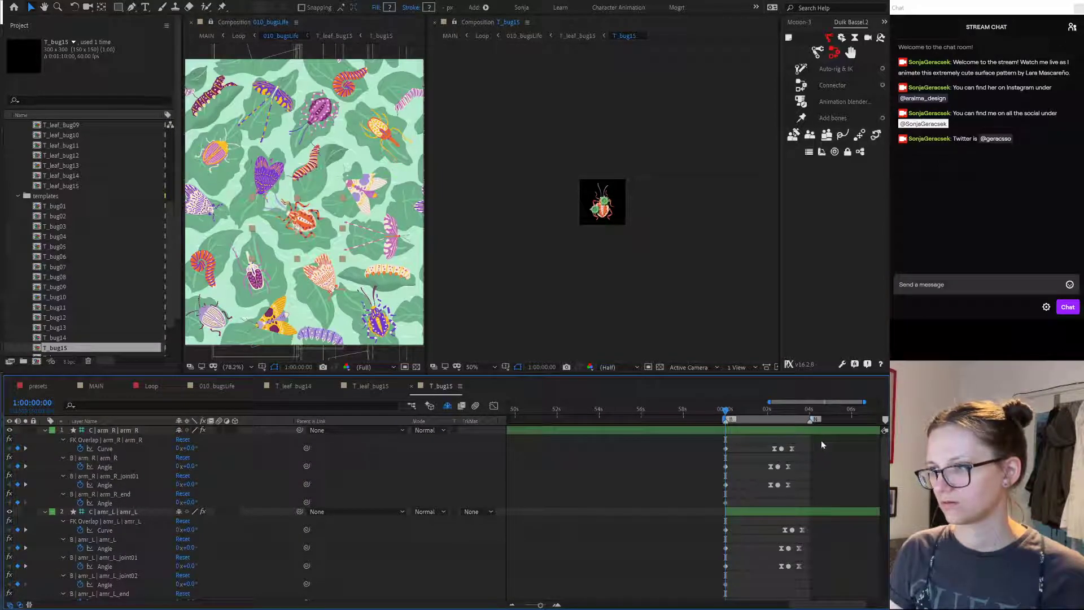
{"action": "left_click_drag", "start_coordinate": [822, 438], "coordinate": [759, 581]}
{"action": "scroll", "coordinate": [768, 567], "scroll_direction": "down", "scroll_amount": 1}
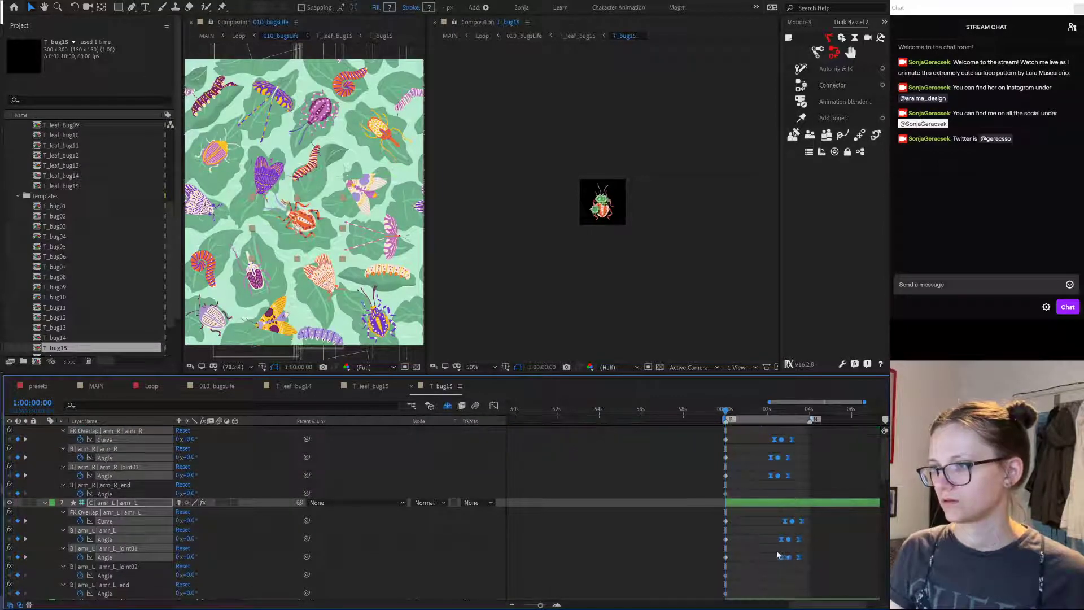
{"action": "left_click_drag", "start_coordinate": [802, 521], "coordinate": [805, 521]}
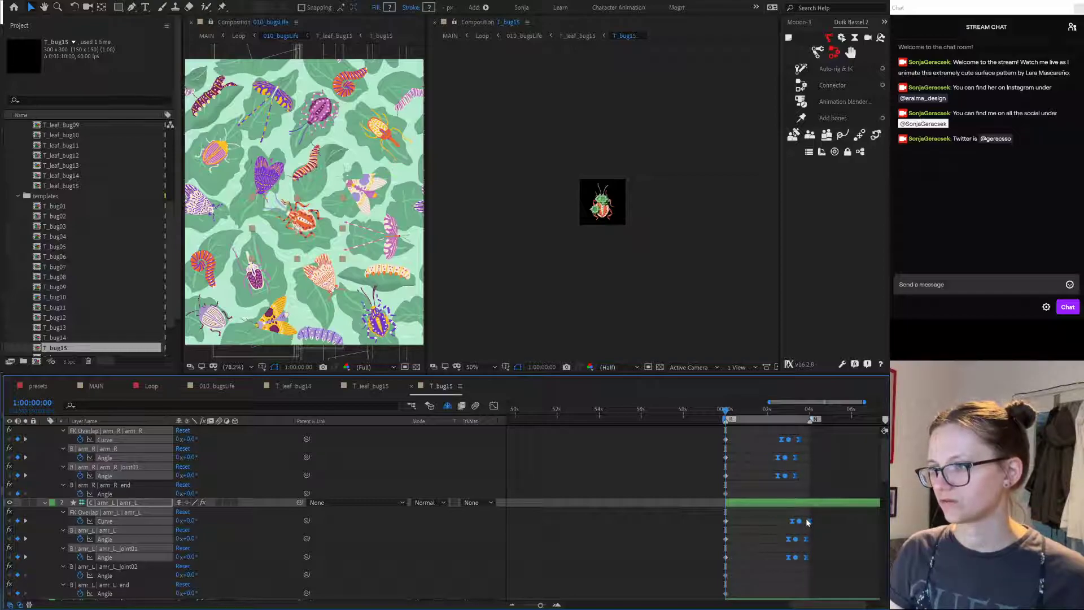
Step: Collapse the revealed keyframes in T_bug15 and trim the right arm controller layer's start to 1:00:00:00
{"action": "scroll", "coordinate": [802, 544], "scroll_direction": "down", "scroll_amount": 6}
{"action": "scroll", "coordinate": [802, 544], "scroll_direction": "down", "scroll_amount": 8}
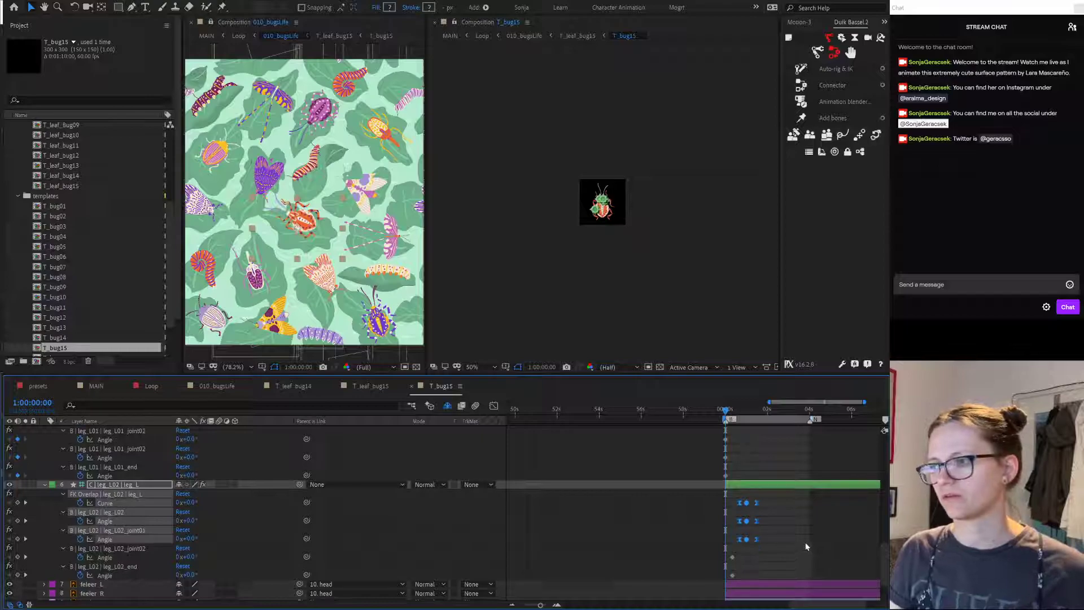
{"action": "key", "text": "u"}
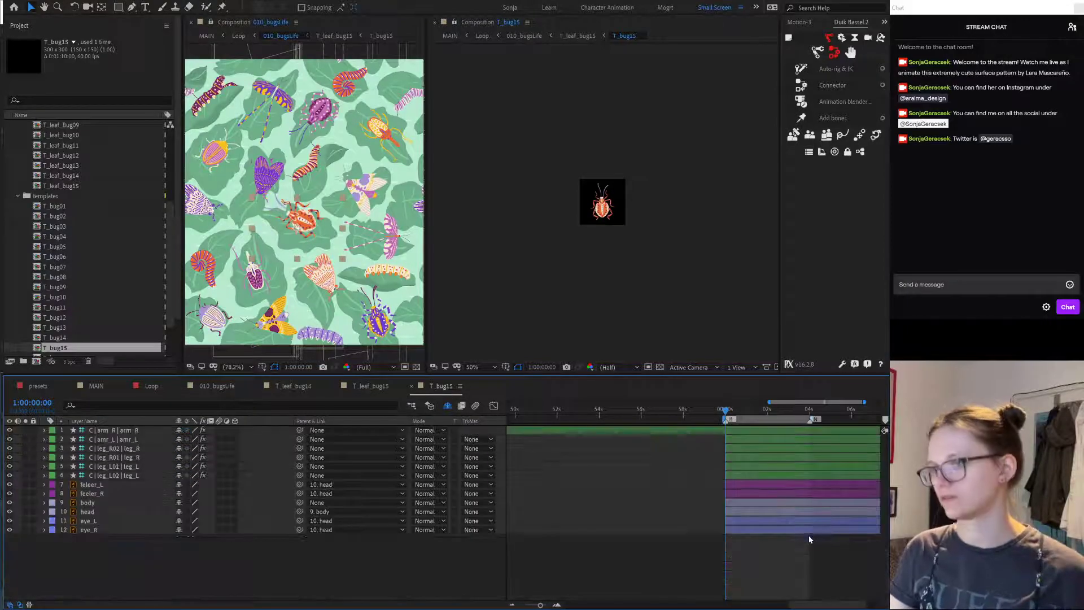
{"action": "left_click", "coordinate": [670, 430]}
{"action": "key", "text": "alt+["}
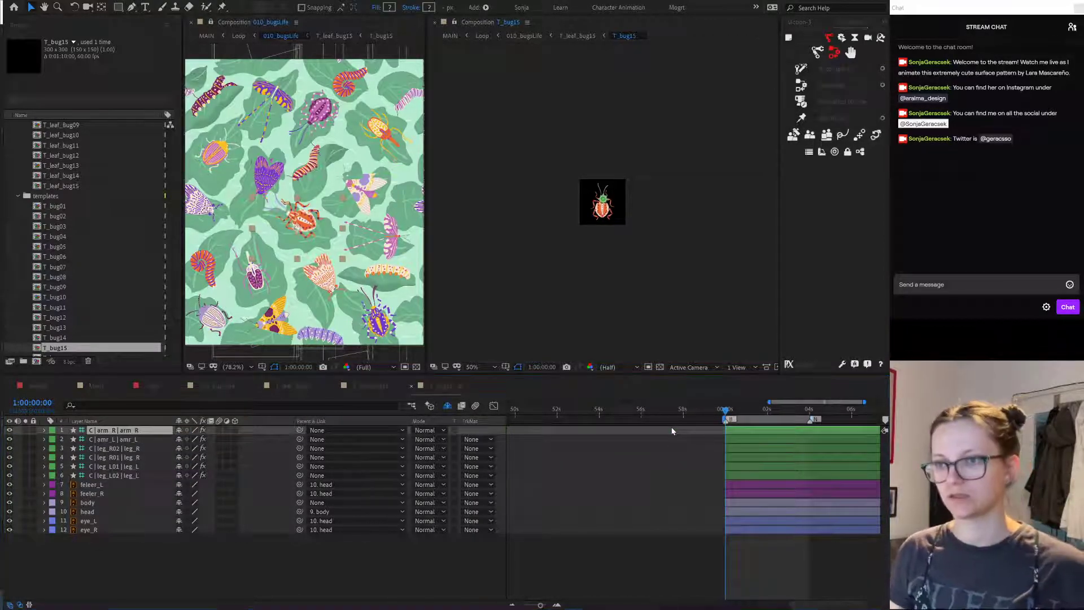
Step: Compare the Loop composition with the full pattern in 010_bugsLife, checking which leaves and caterpillars are still missing
{"action": "left_click", "coordinate": [228, 390]}
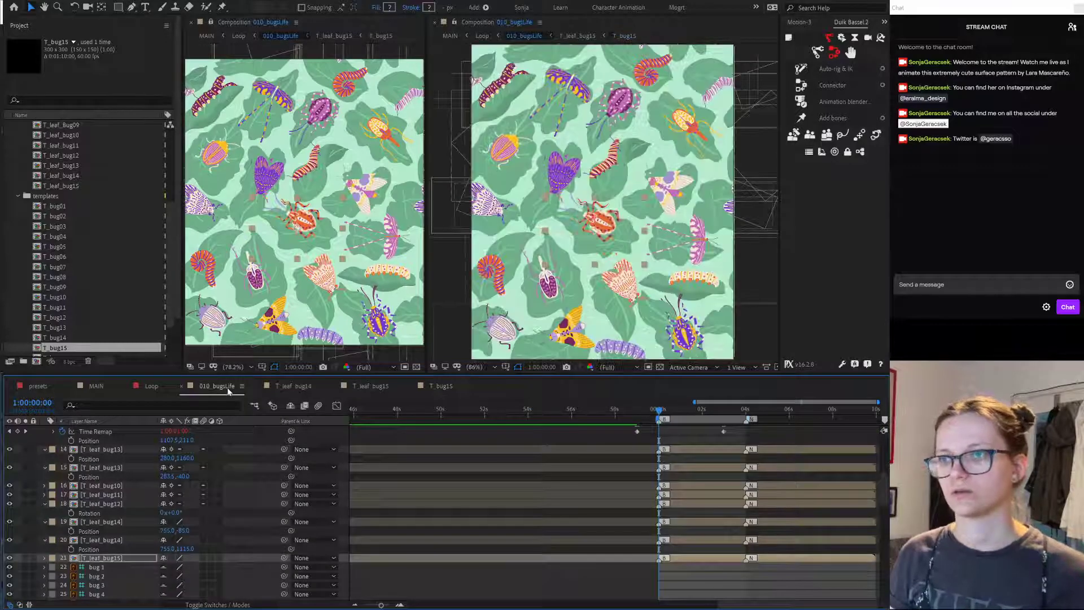
{"action": "left_click", "coordinate": [160, 390]}
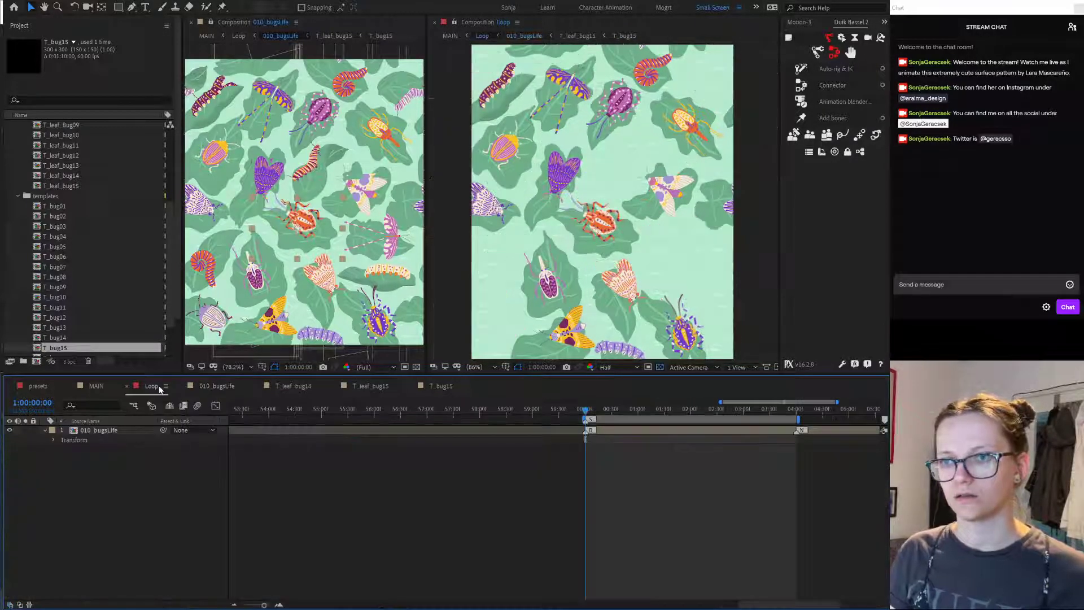
{"action": "scroll", "coordinate": [643, 259], "scroll_direction": "down", "scroll_amount": 2}
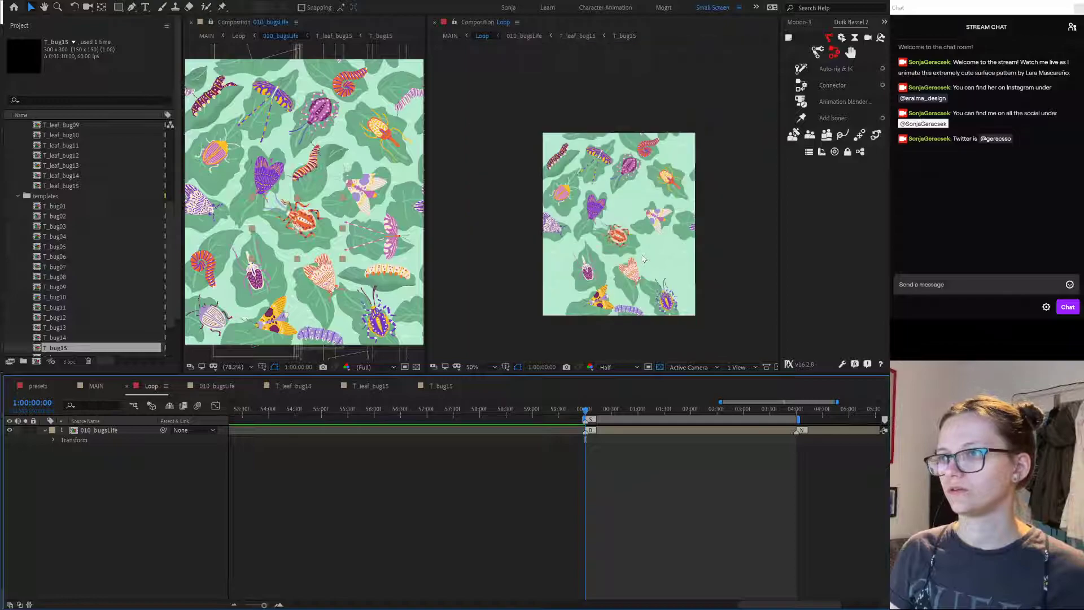
{"action": "scroll", "coordinate": [644, 259], "scroll_direction": "up", "scroll_amount": 2}
{"action": "scroll", "coordinate": [644, 259], "scroll_direction": "down", "scroll_amount": 2}
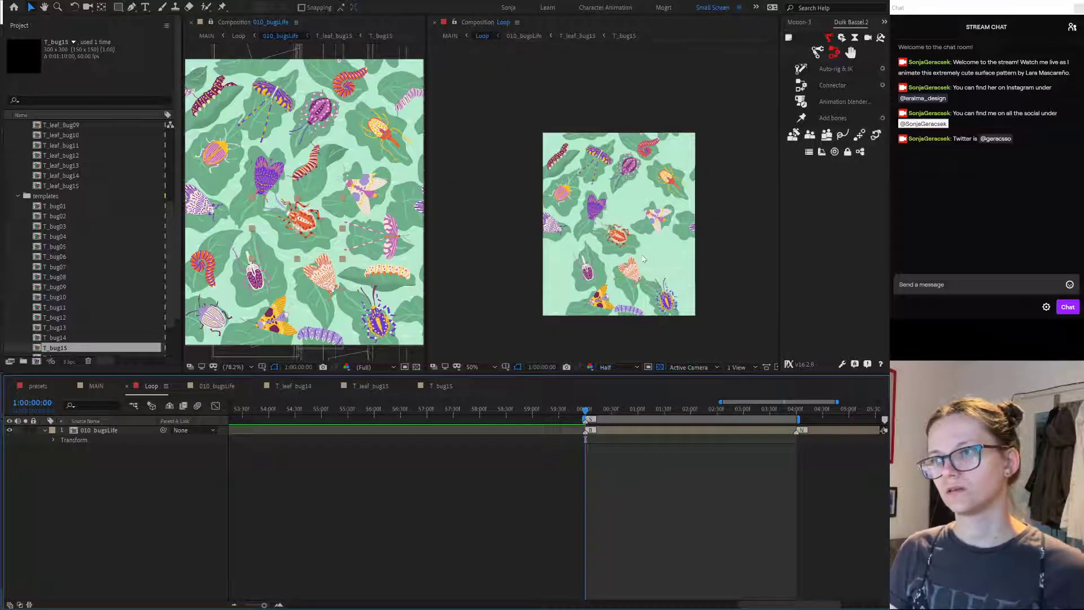
{"action": "scroll", "coordinate": [643, 258], "scroll_direction": "up", "scroll_amount": 2}
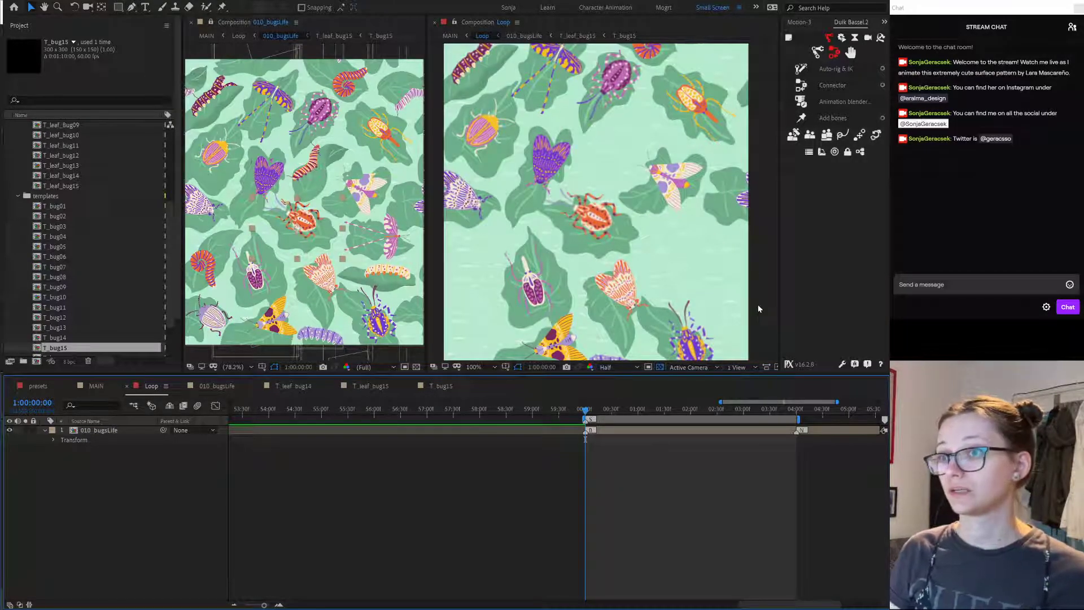
{"action": "left_click", "coordinate": [390, 271]}
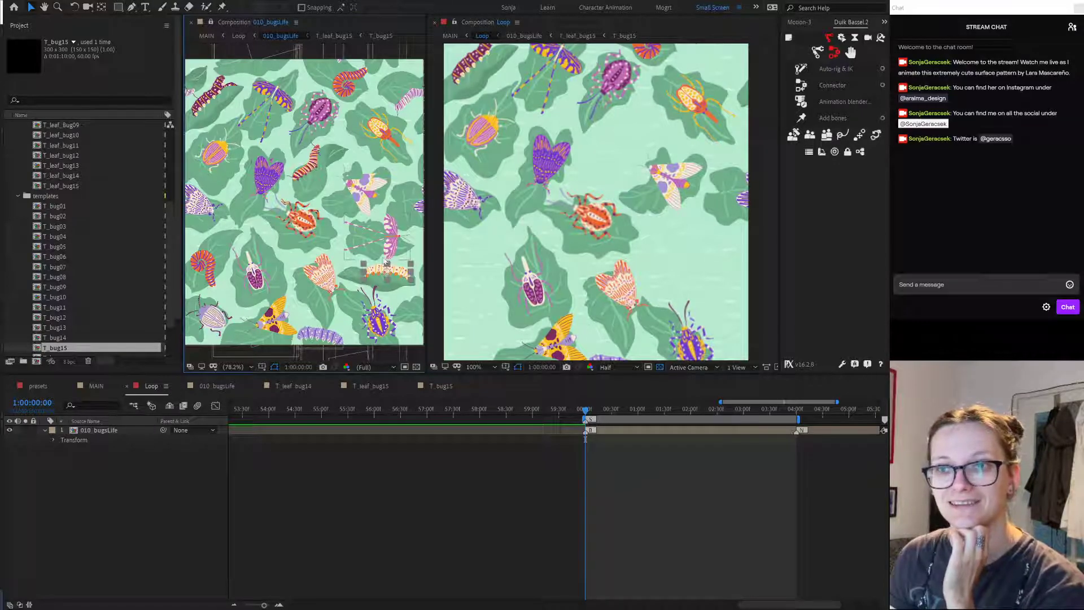
{"action": "left_click", "coordinate": [311, 172]}
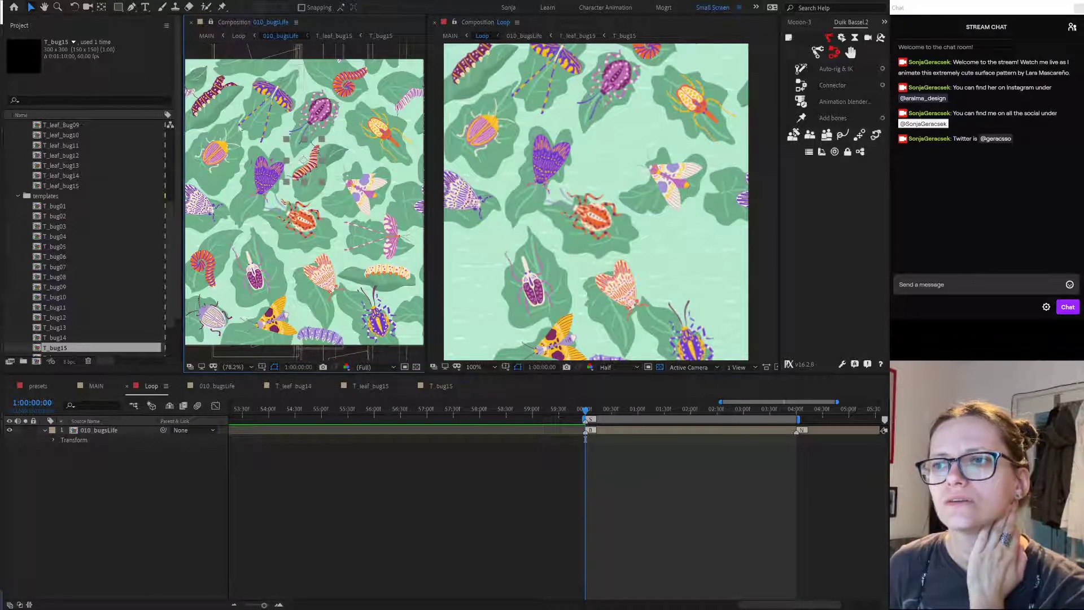
{"action": "left_click", "coordinate": [209, 102]}
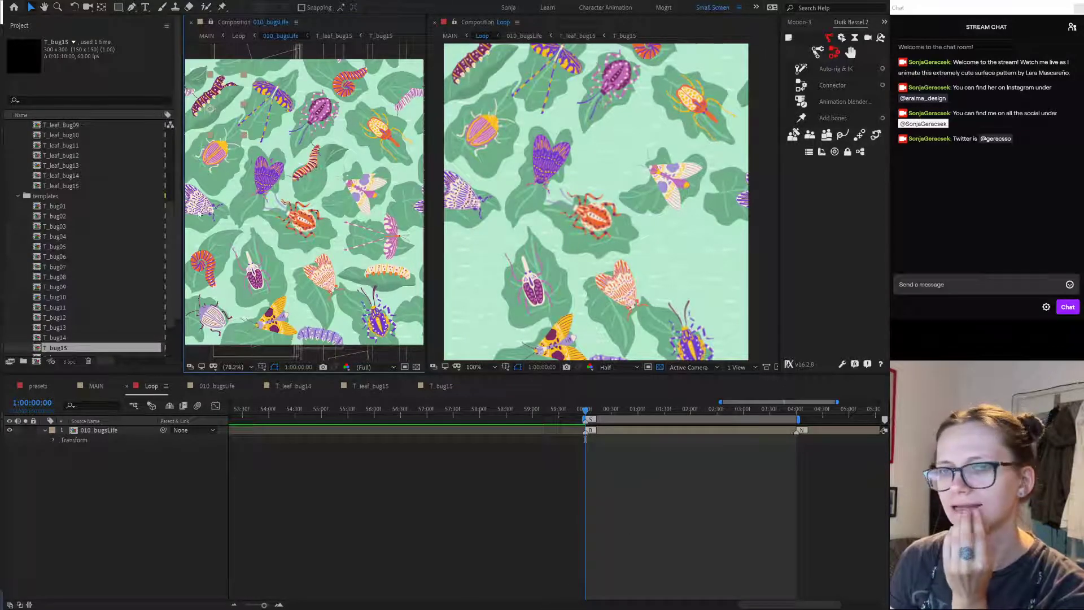
Step: Open the template compositions T_bug01 through T_bug10 one after another and examine each rig for reuse
{"action": "scroll", "coordinate": [118, 184], "scroll_direction": "up", "scroll_amount": 4}
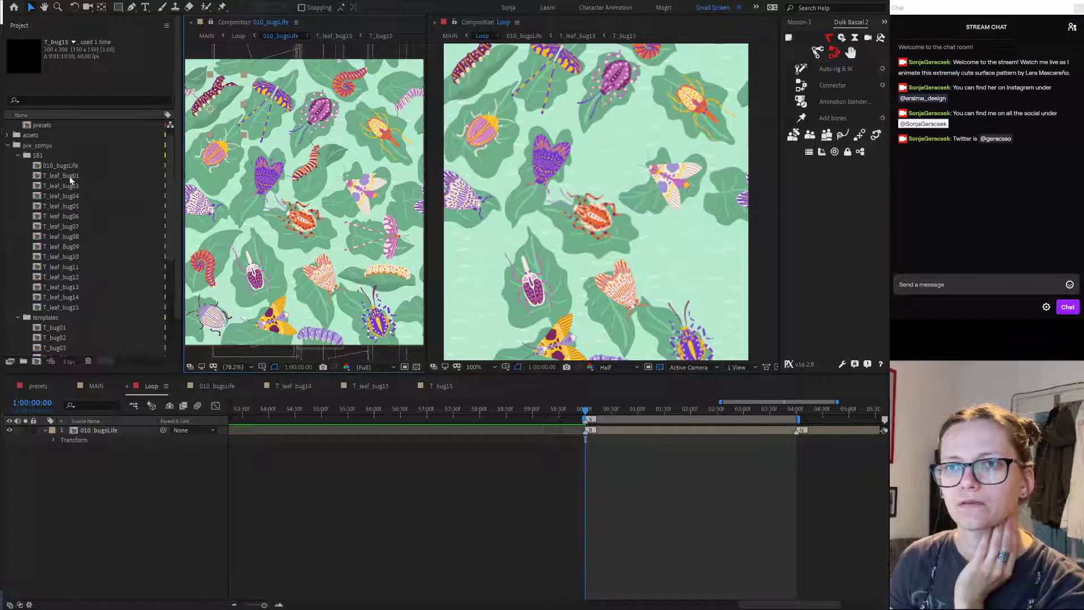
{"action": "double_click", "coordinate": [51, 268]}
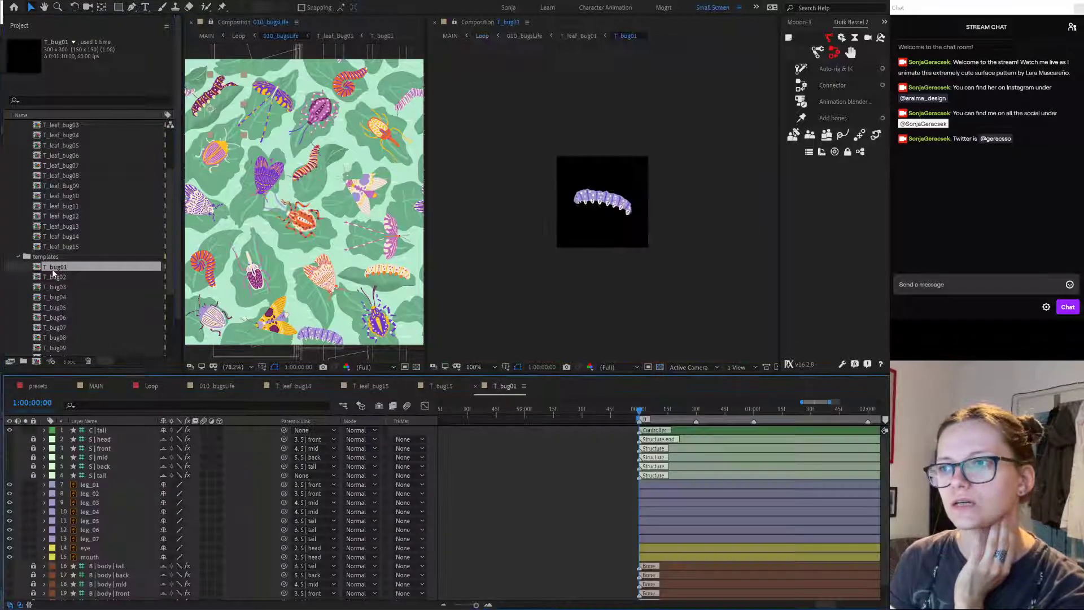
{"action": "double_click", "coordinate": [58, 279]}
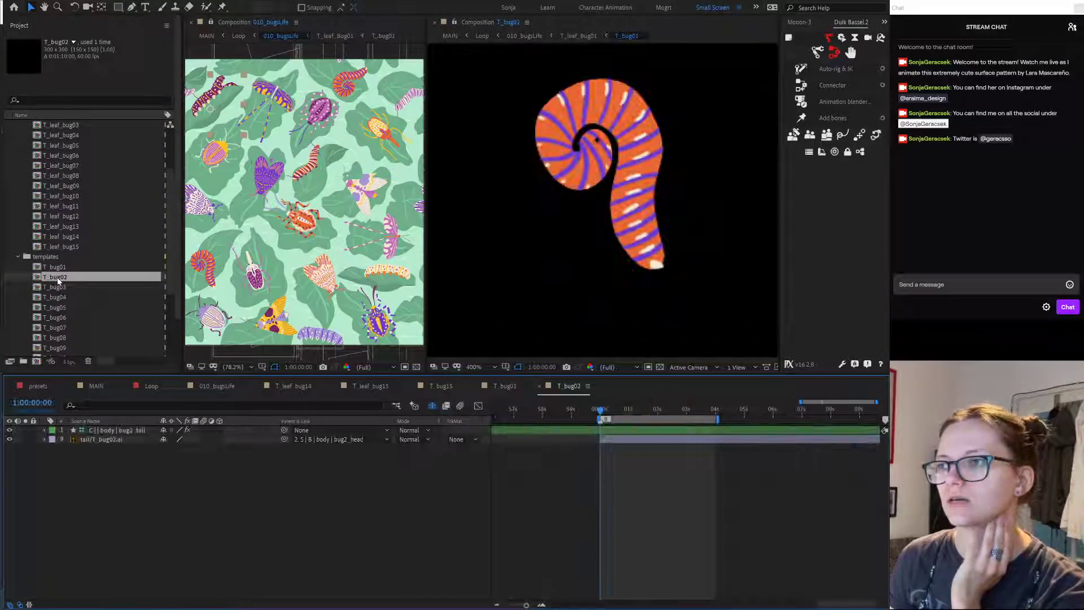
{"action": "double_click", "coordinate": [60, 288]}
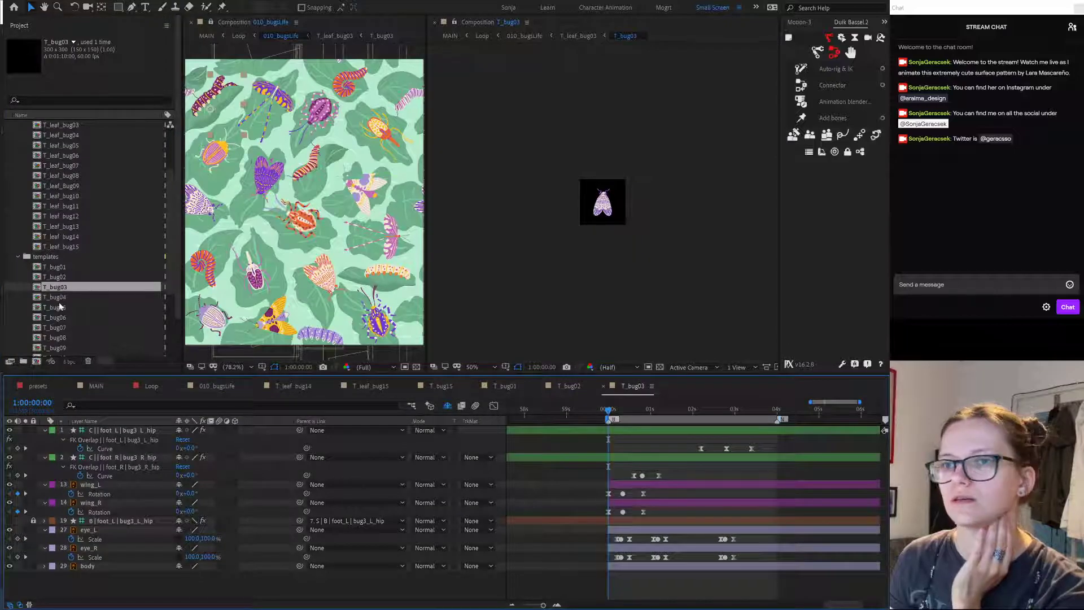
{"action": "double_click", "coordinate": [57, 296]}
{"action": "double_click", "coordinate": [61, 308]}
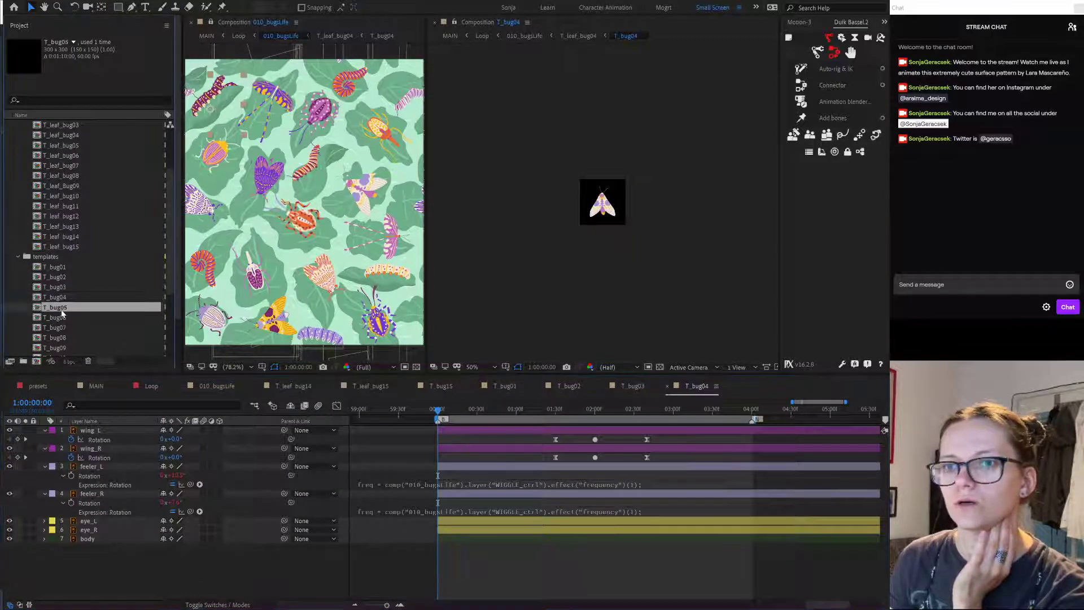
{"action": "double_click", "coordinate": [59, 318]}
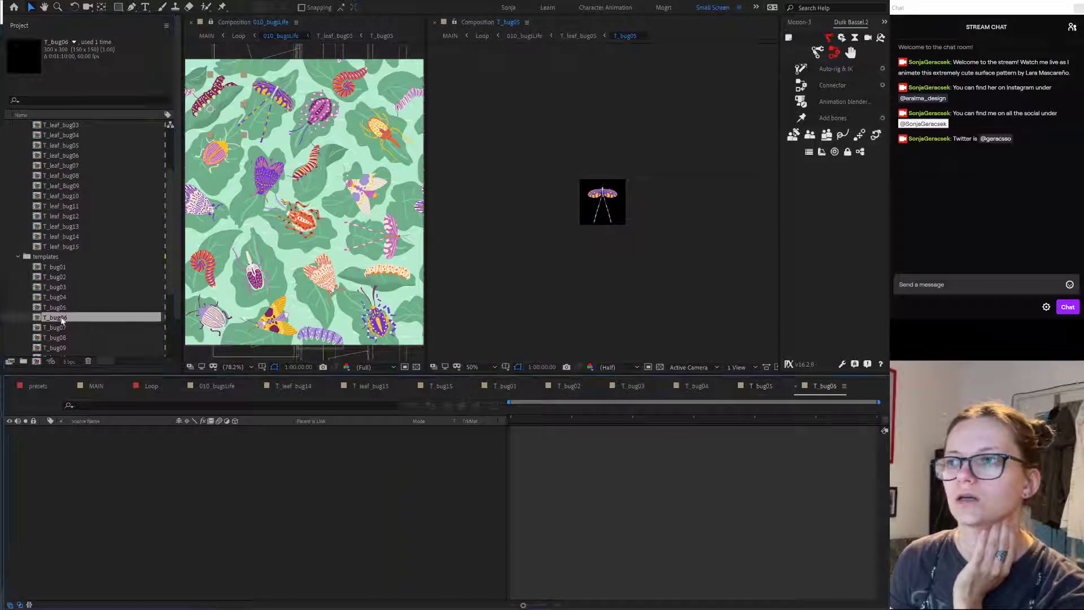
{"action": "double_click", "coordinate": [61, 333]}
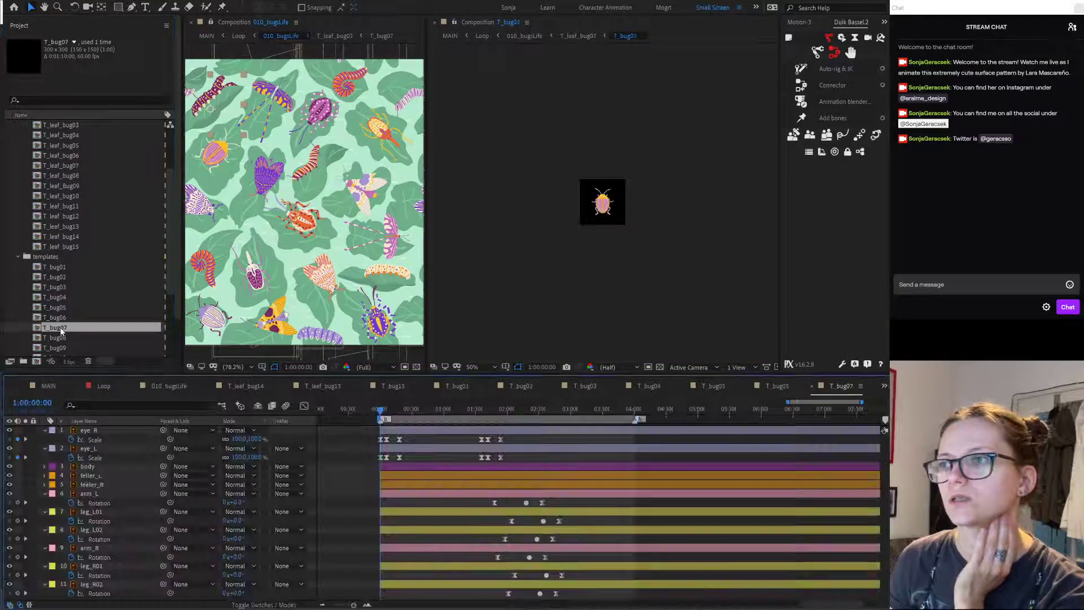
{"action": "double_click", "coordinate": [61, 339]}
{"action": "scroll", "coordinate": [59, 322], "scroll_direction": "down", "scroll_amount": 3}
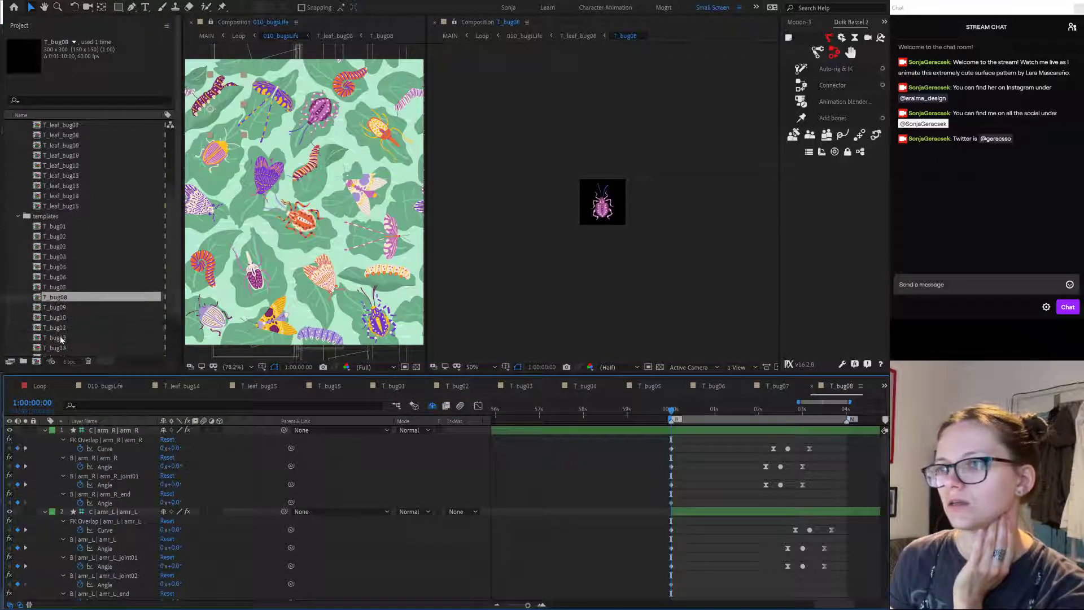
{"action": "double_click", "coordinate": [56, 298]}
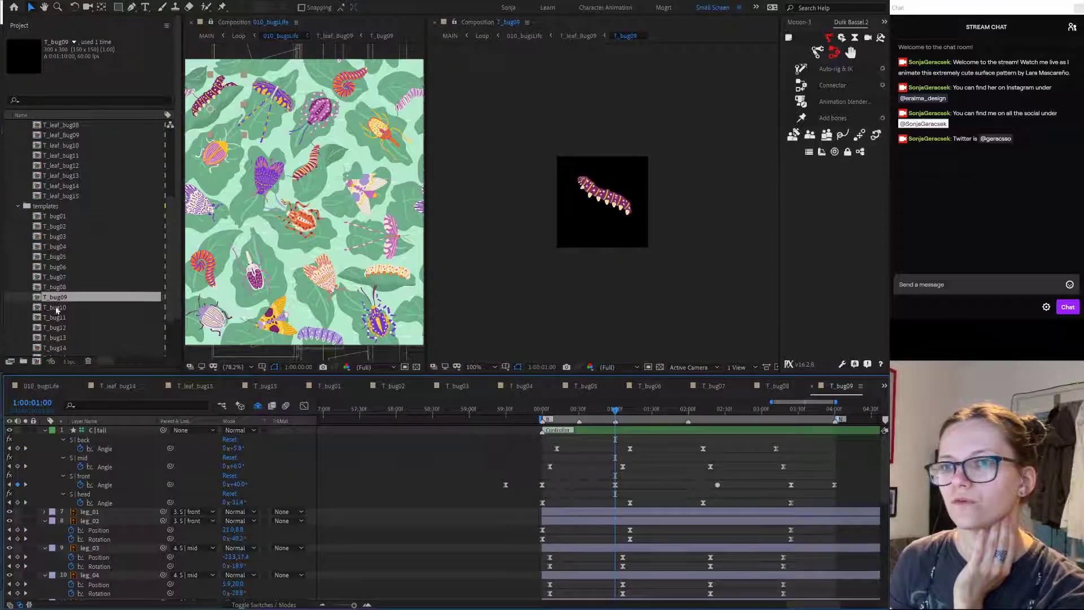
{"action": "double_click", "coordinate": [57, 310]}
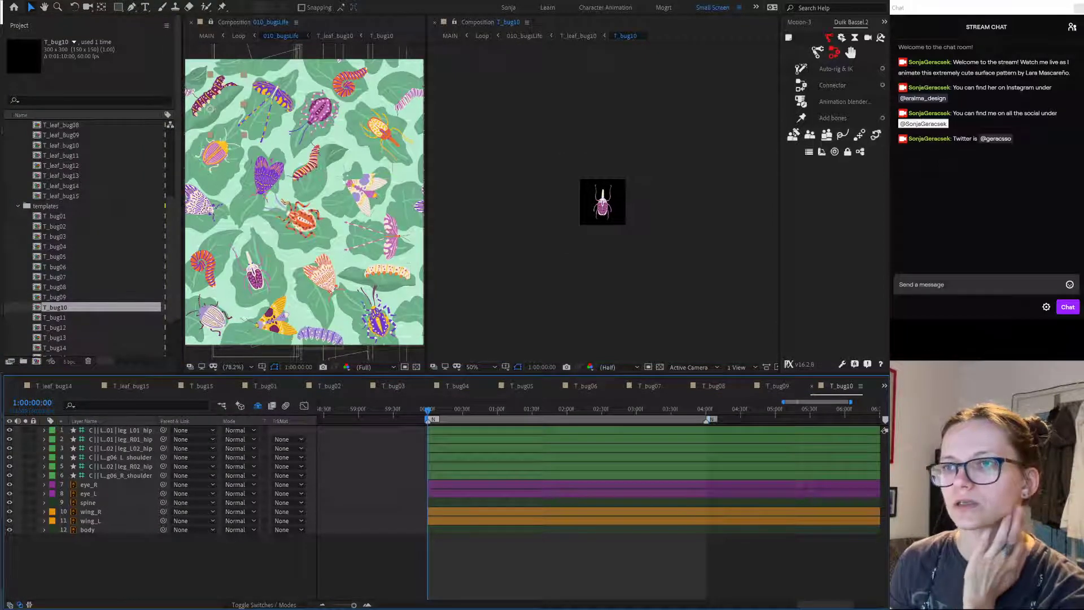
Step: Examine the red caterpillars and curled worms in the full 010_bugsLife pattern by selecting them individually
{"action": "left_click", "coordinate": [311, 172]}
{"action": "left_click", "coordinate": [305, 172]}
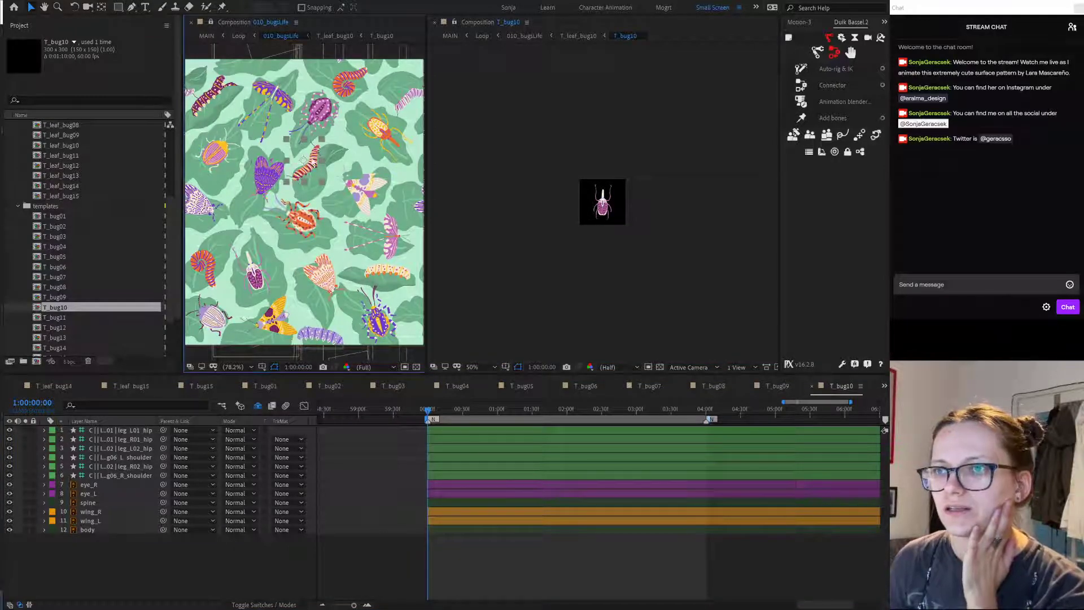
{"action": "left_click", "coordinate": [210, 100]}
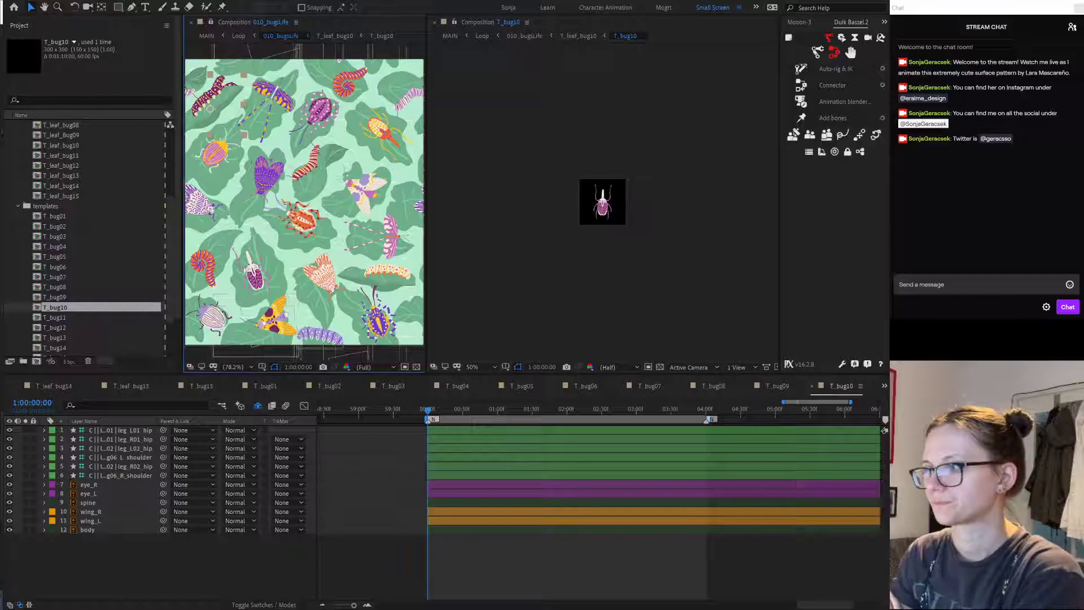
{"action": "scroll", "coordinate": [270, 239], "scroll_direction": "down", "scroll_amount": 2}
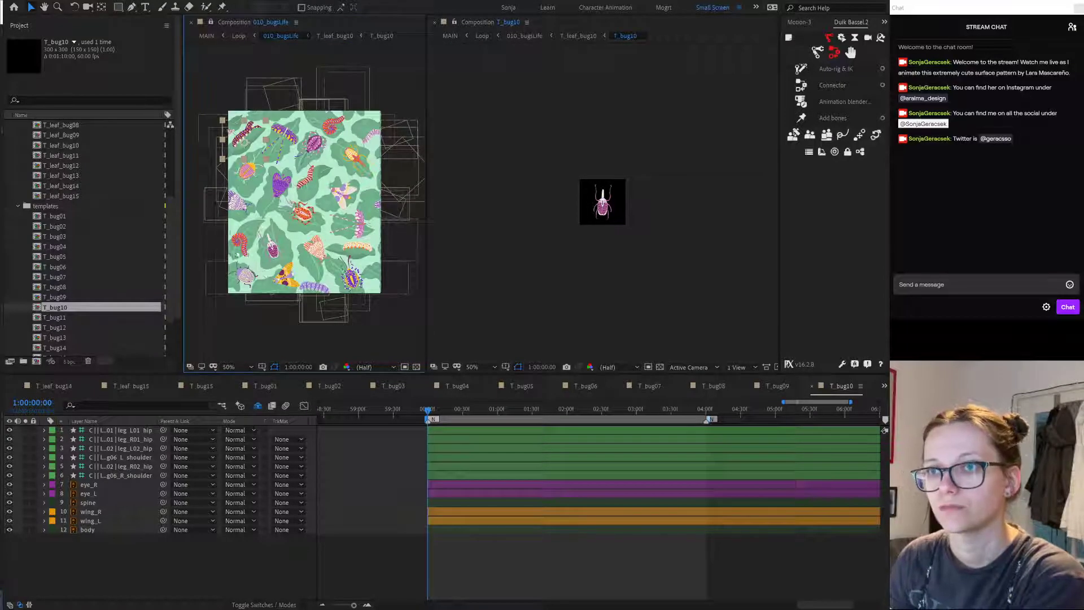
{"action": "left_click", "coordinate": [330, 132]}
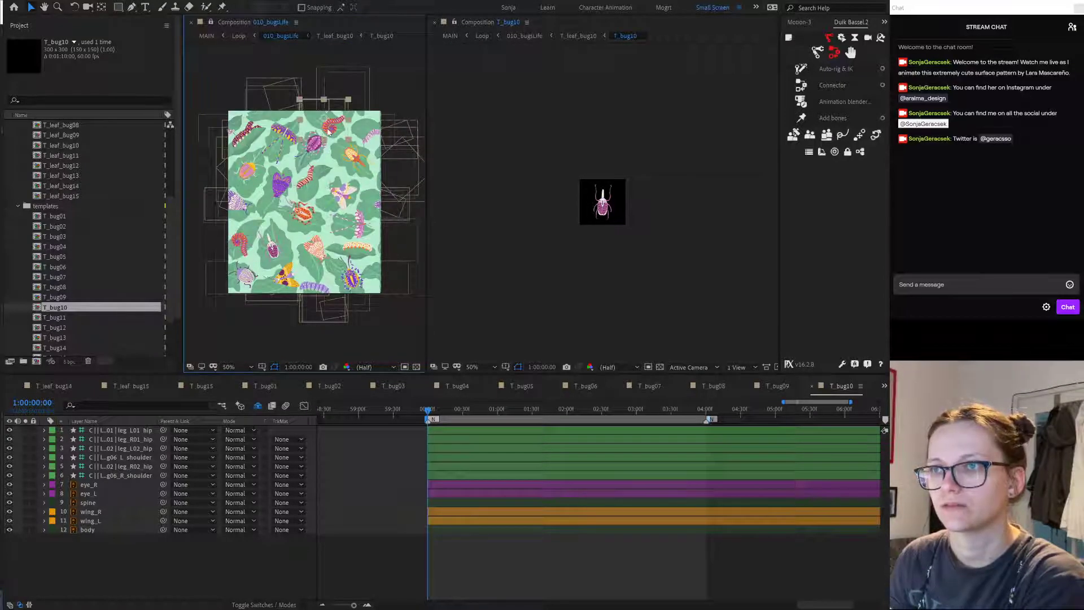
{"action": "left_click", "coordinate": [240, 242]}
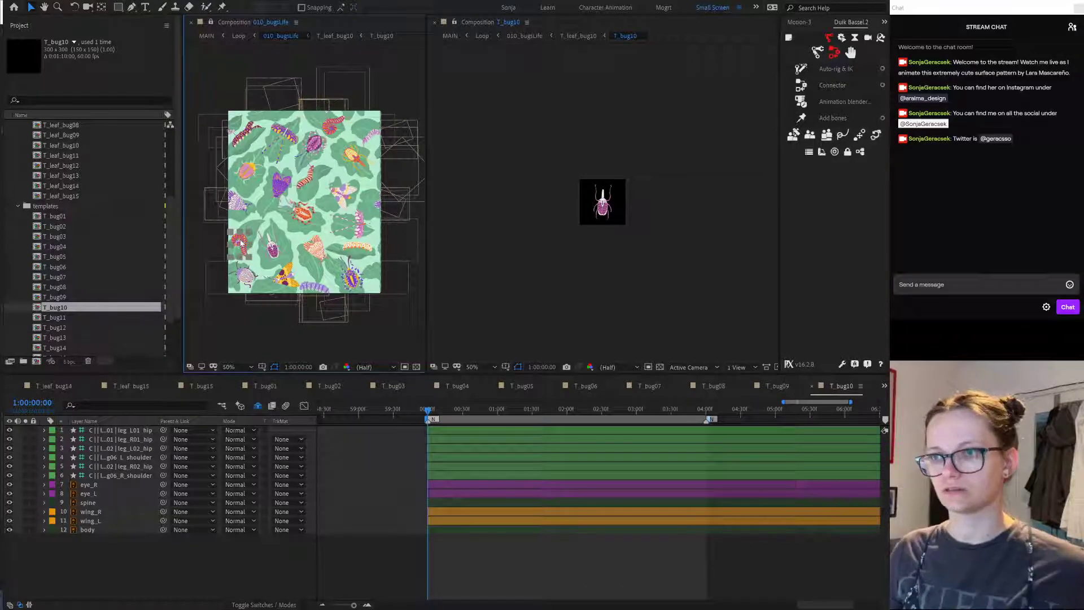
Step: Close the T_leaf_bug14, T_leaf_bug15, T_bug15 and T_bug01 through T_bug07 compositions
{"action": "left_click", "coordinate": [142, 387]}
{"action": "left_click", "coordinate": [62, 389]}
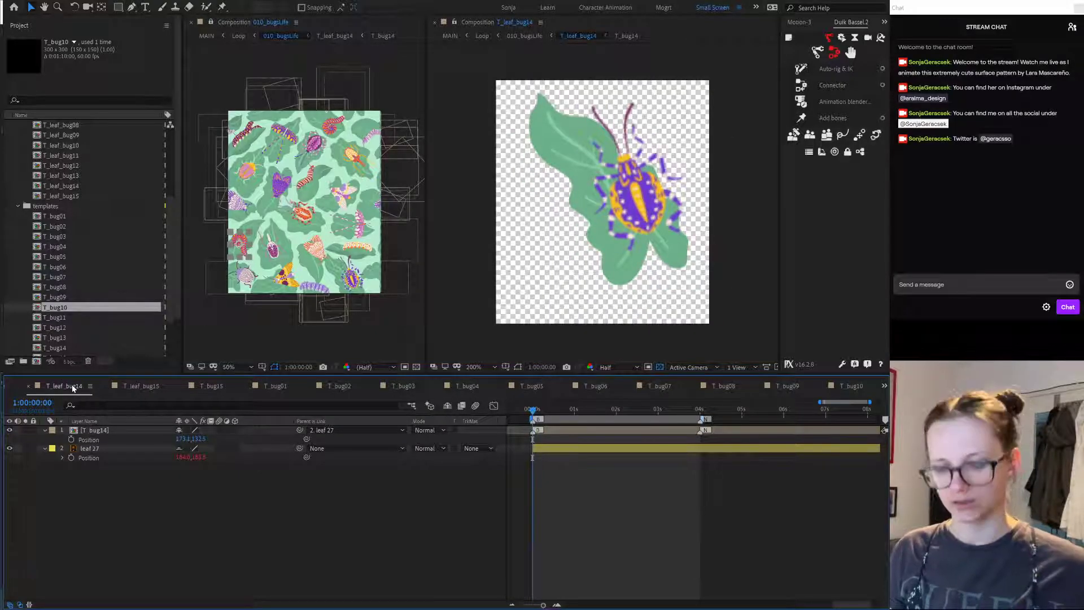
{"action": "key", "text": "ctrl+w"}
{"action": "key", "text": "ctrl+w"}
{"action": "key", "text": "ctrl+w"}
{"action": "key", "text": "ctrl+w"}
{"action": "key", "text": "ctrl+w"}
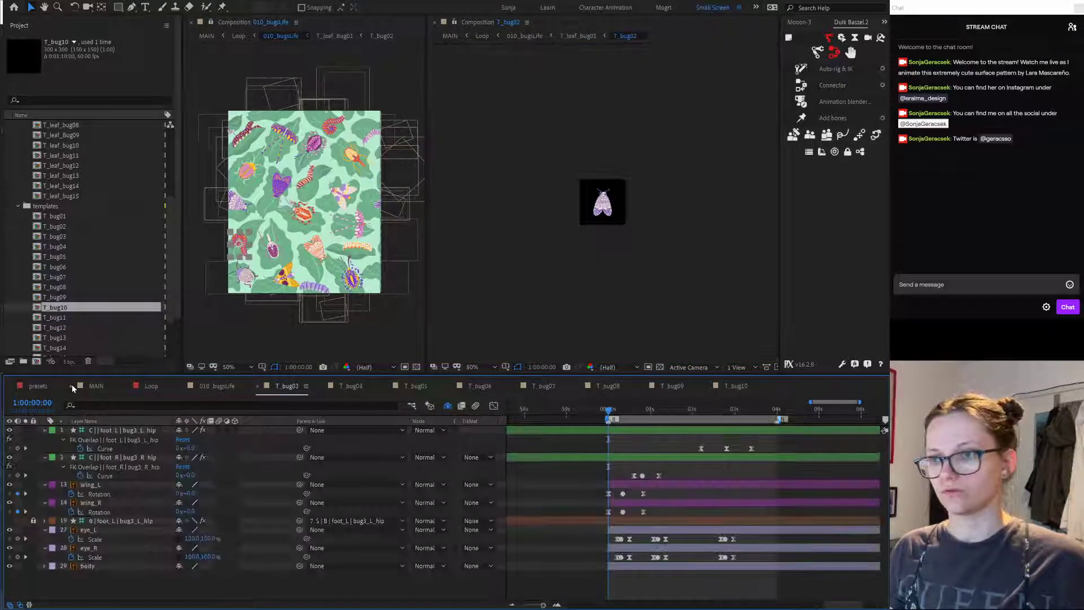
{"action": "key", "text": "ctrl+w"}
{"action": "key", "text": "ctrl+w"}
{"action": "key", "text": "ctrl+w"}
{"action": "key", "text": "ctrl+w"}
{"action": "key", "text": "ctrl+w"}
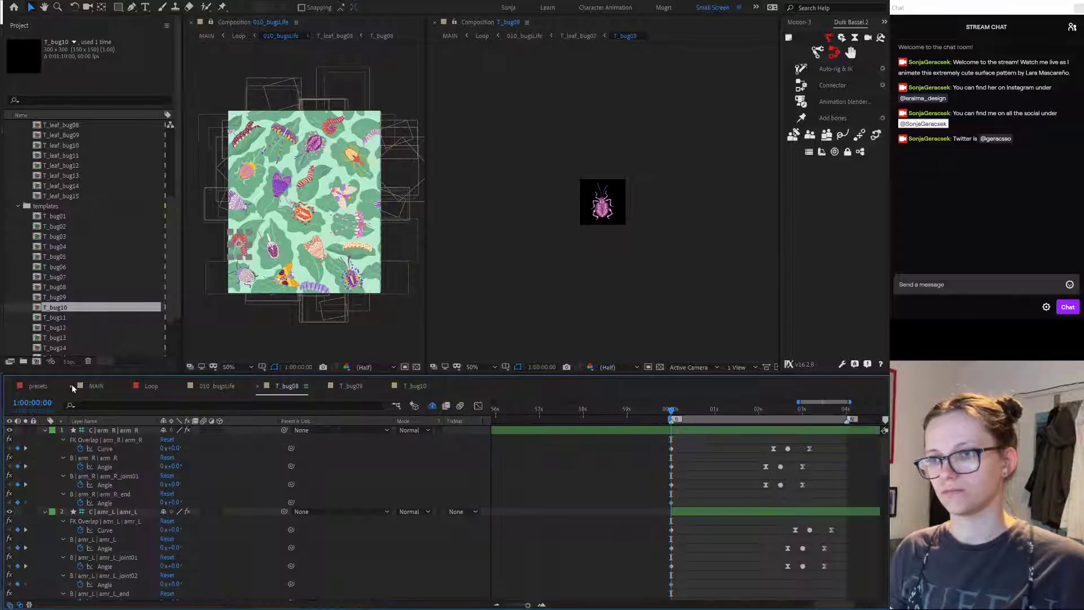
Step: Close the T_bug08, T_bug09 and T_bug10 compositions and select the curled red worm's leaf near the upper edge of 010_bugsLife
{"action": "key", "text": "ctrl+w"}
{"action": "key", "text": "ctrl+w"}
{"action": "key", "text": "ctrl+w"}
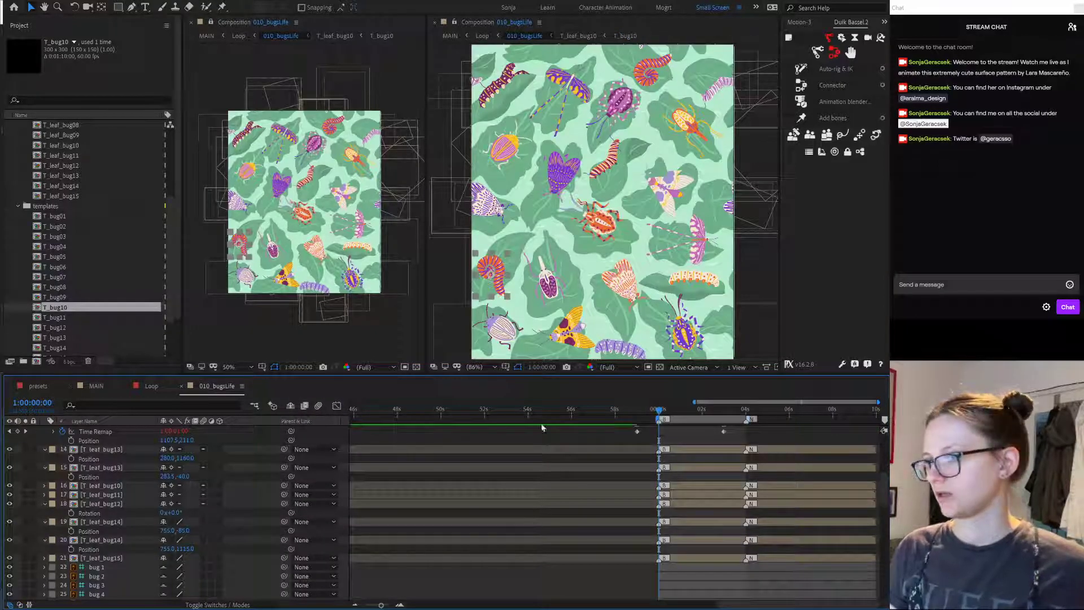
{"action": "left_click", "coordinate": [671, 85]}
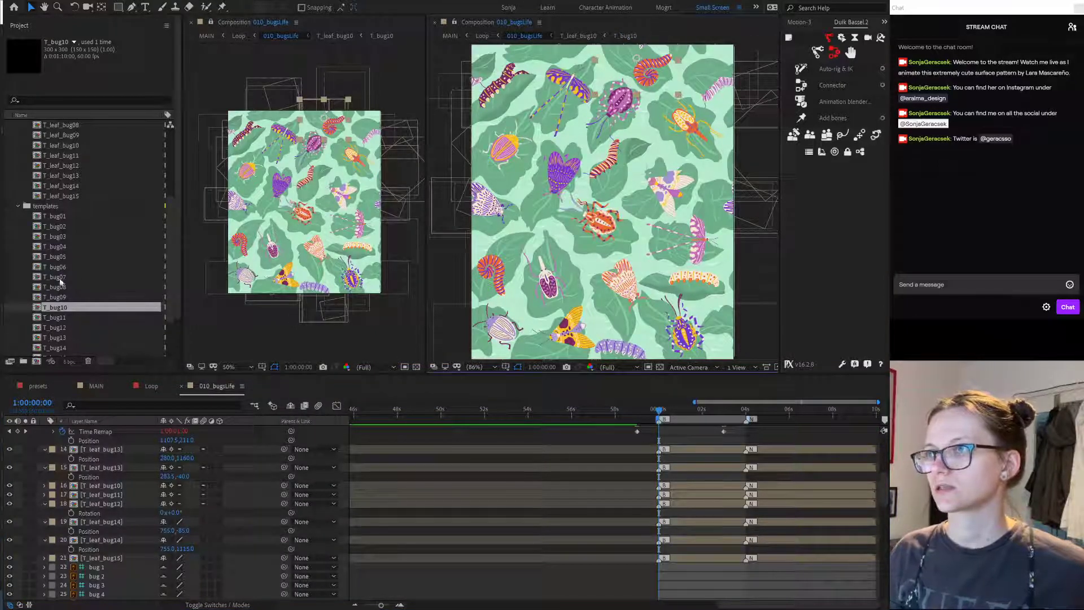
Step: Duplicate the T_leaf_Bug01 composition in the project and rename the copy T_leaf_Bug
{"action": "scroll", "coordinate": [52, 252], "scroll_direction": "up", "scroll_amount": 5}
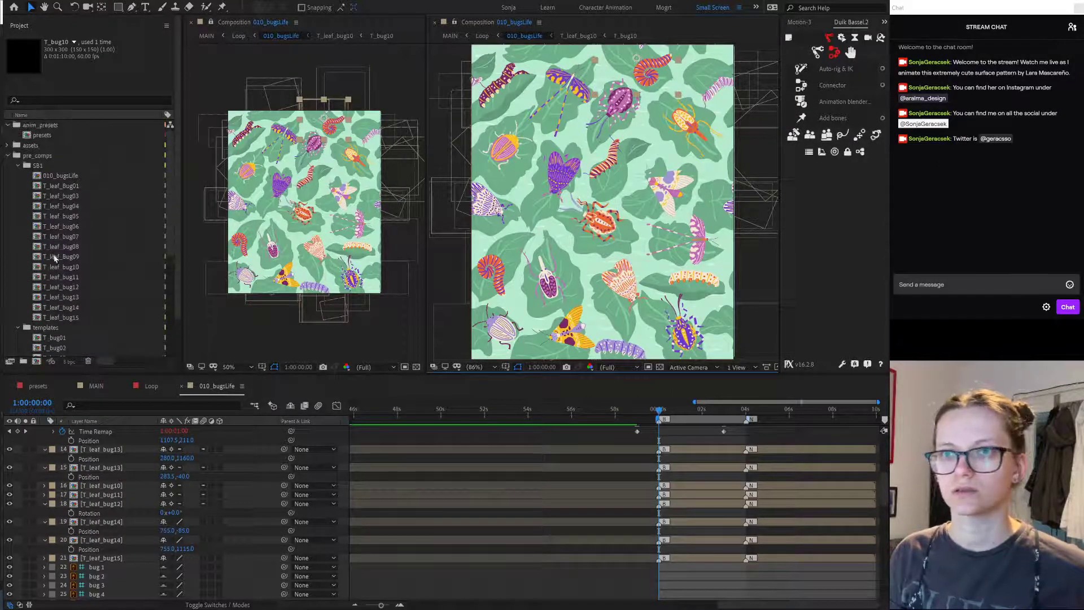
{"action": "scroll", "coordinate": [129, 540], "scroll_direction": "up", "scroll_amount": 6}
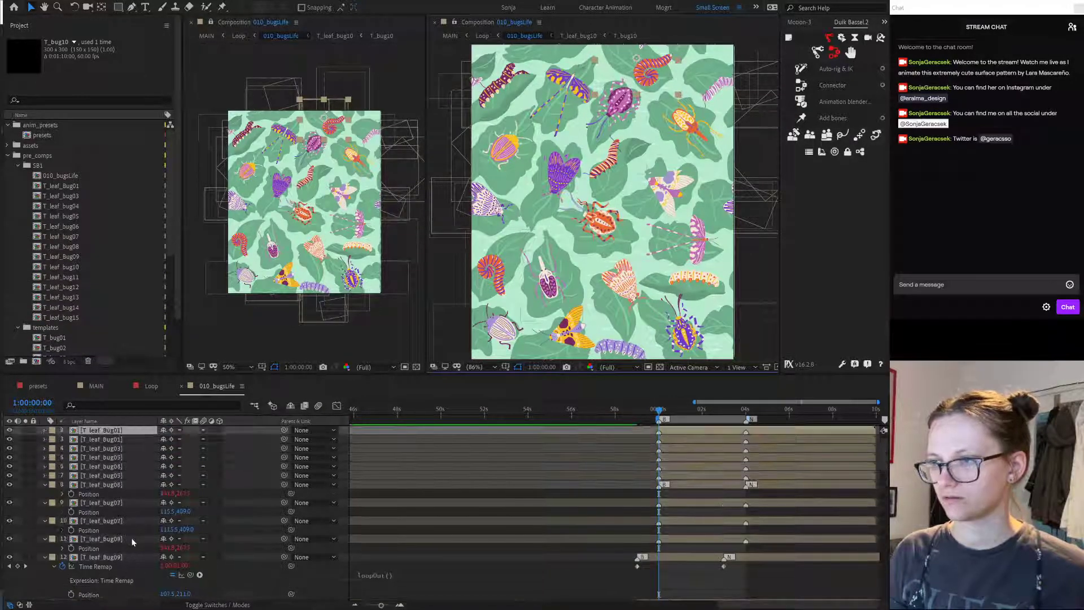
{"action": "scroll", "coordinate": [132, 542], "scroll_direction": "up", "scroll_amount": 1}
{"action": "left_click", "coordinate": [76, 185]}
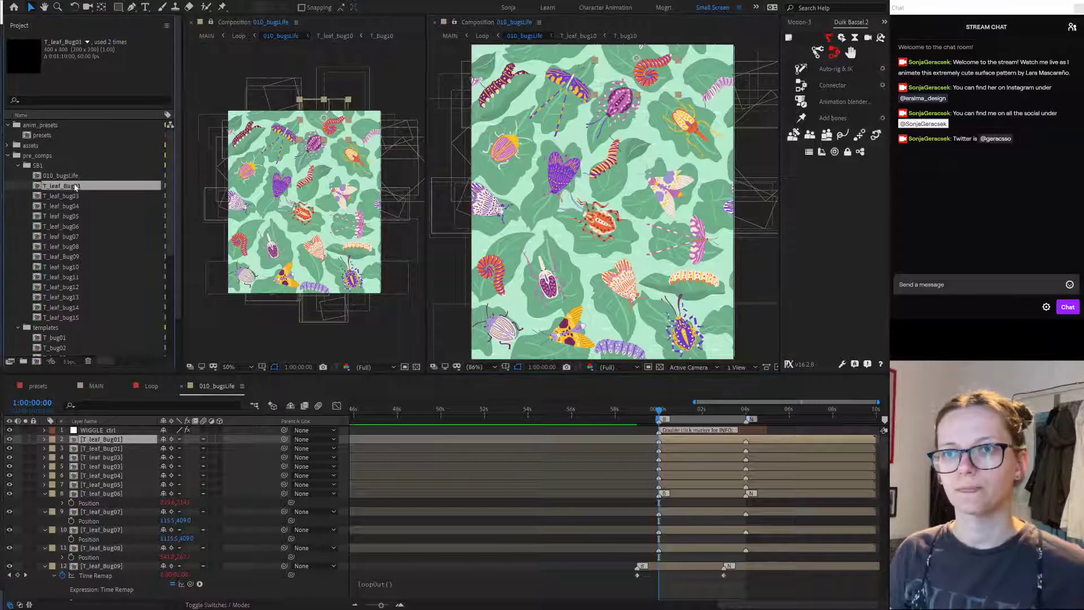
{"action": "key", "text": "ctrl+d"}
{"action": "key", "text": "Return"}
{"action": "key", "text": "Right"}
{"action": "key", "text": "BackSpace"}
{"action": "key", "text": "BackSpace"}
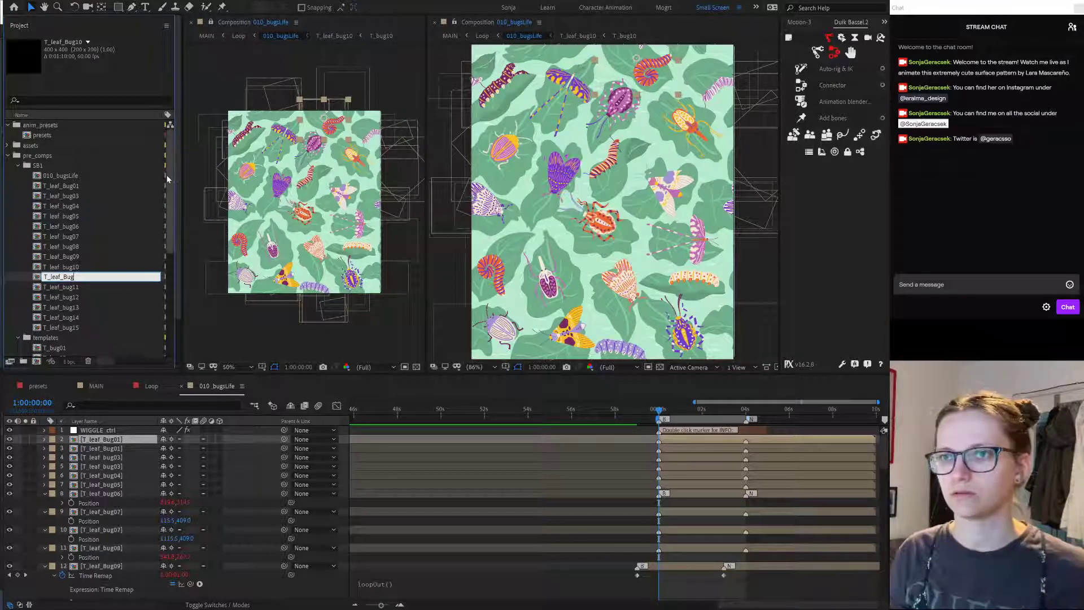
{"action": "key", "text": "Return"}
{"action": "scroll", "coordinate": [168, 261], "scroll_direction": "down", "scroll_amount": 1}
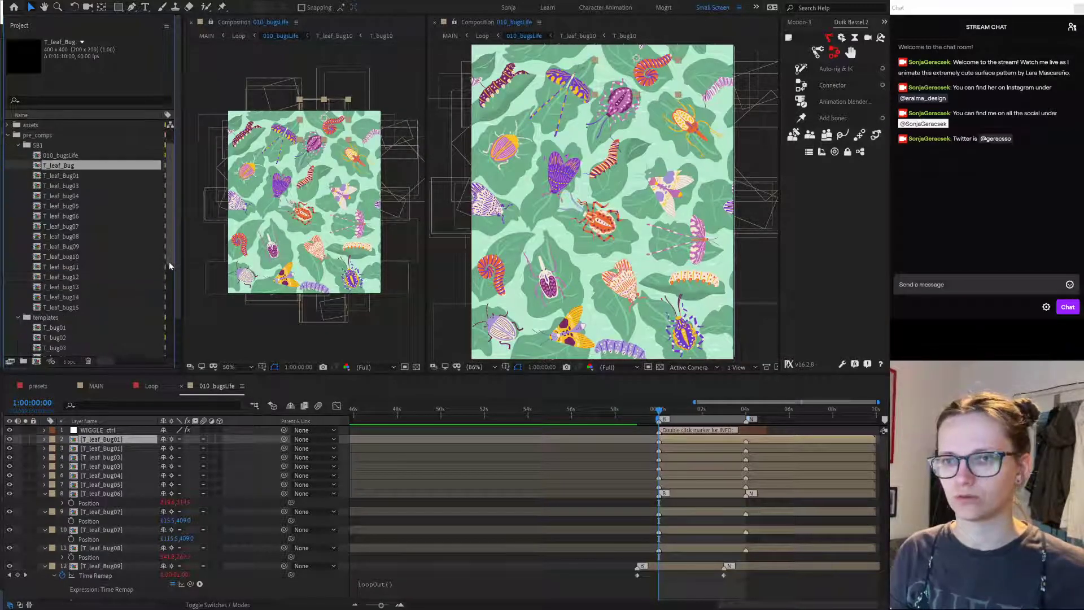
Step: Open the T_bug01 and T_bug02 rigs to identify the curled worm, and rename the duplicated leaf composition T_leaf_Bug02
{"action": "double_click", "coordinate": [64, 327]}
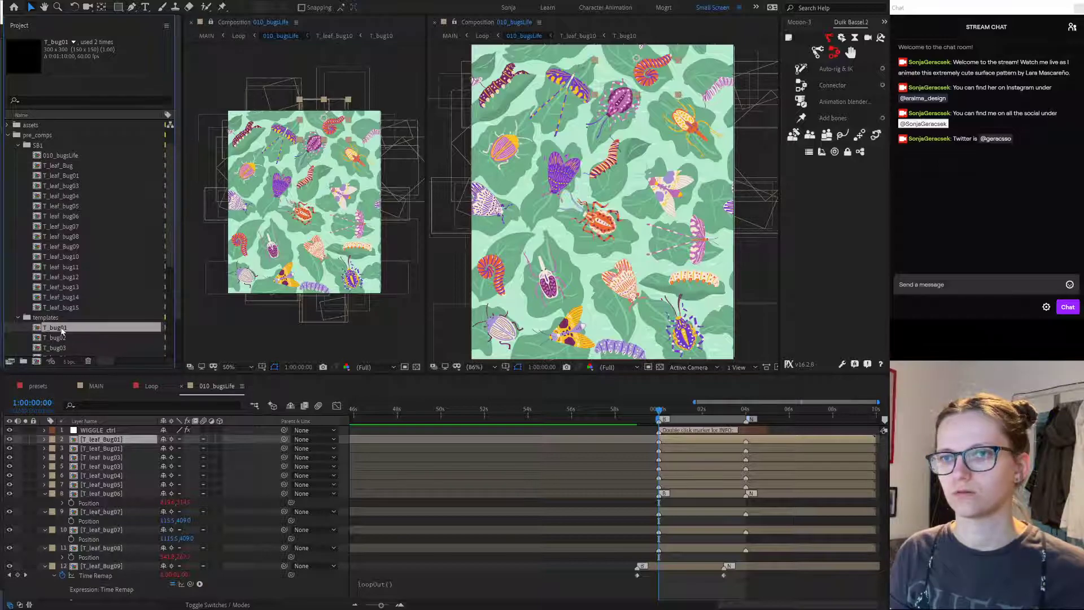
{"action": "double_click", "coordinate": [62, 338]}
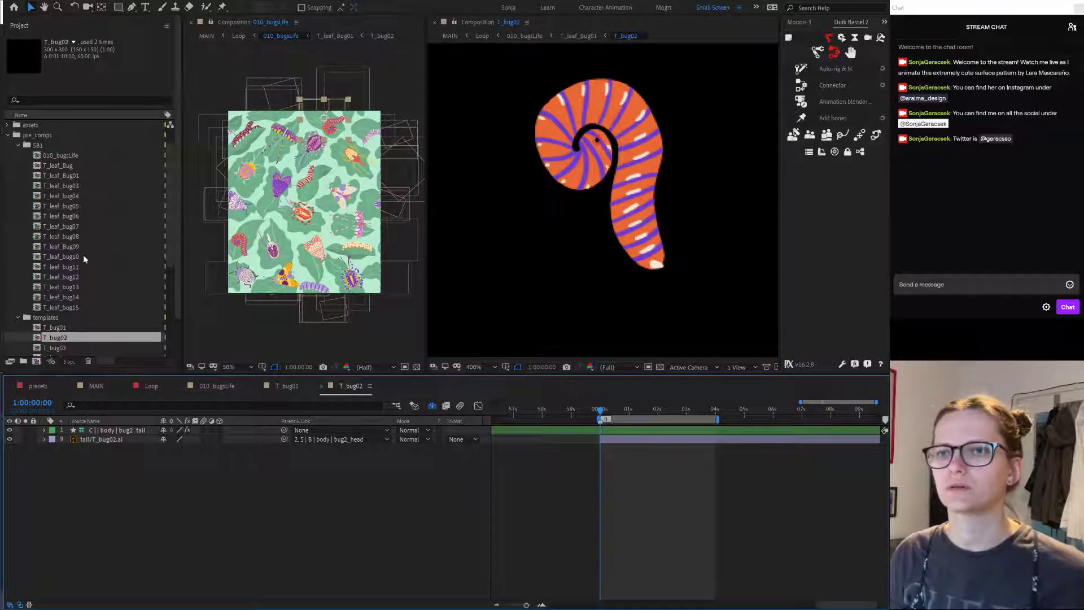
{"action": "left_click", "coordinate": [63, 166]}
{"action": "left_click", "coordinate": [66, 164]}
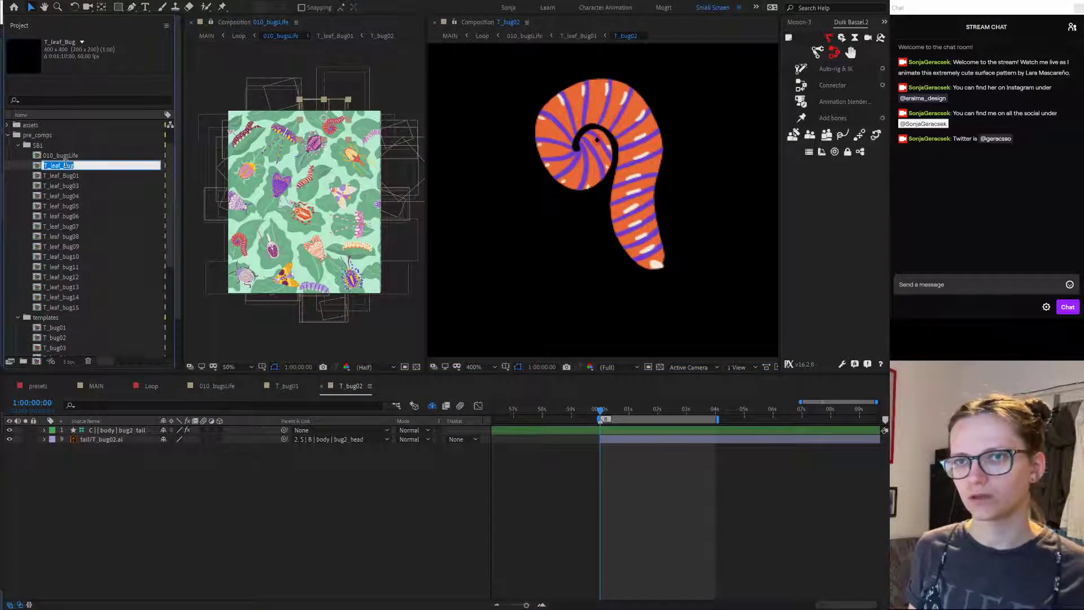
{"action": "type", "text": "02"}
{"action": "key", "text": "Return"}
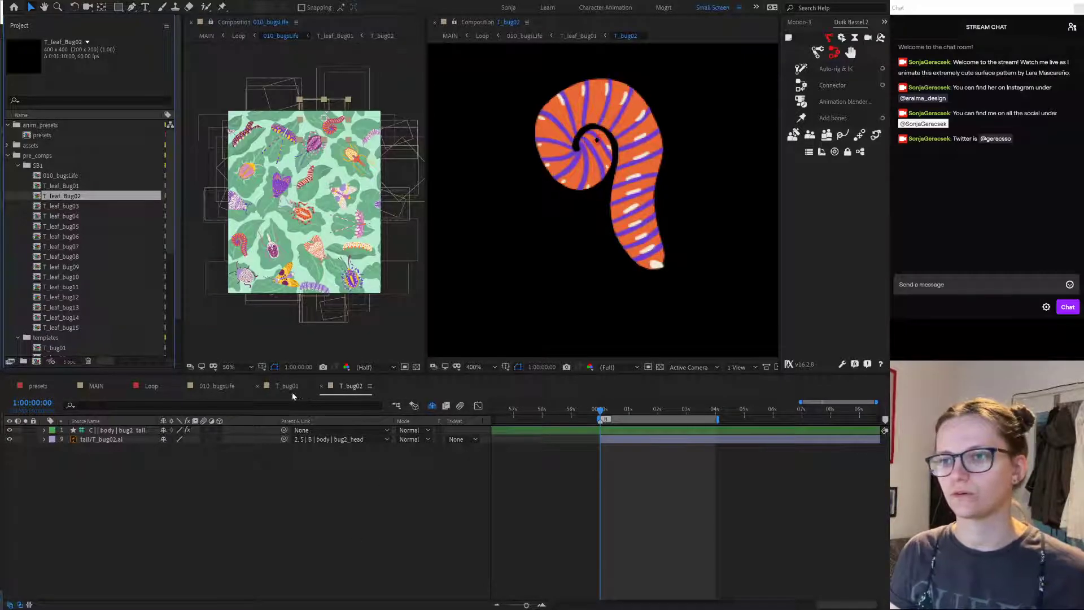
Step: Check the worm layer in T_leaf_Bug01, and delete the T_bug01 caterpillar layer from T_leaf_Bug02
{"action": "double_click", "coordinate": [72, 185]}
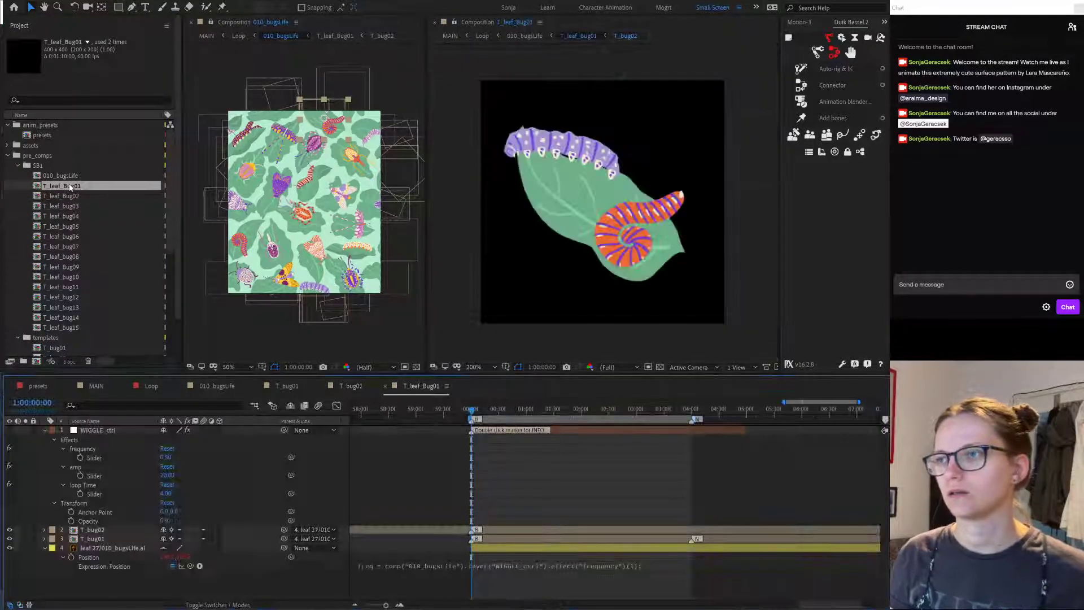
{"action": "left_click", "coordinate": [621, 241]}
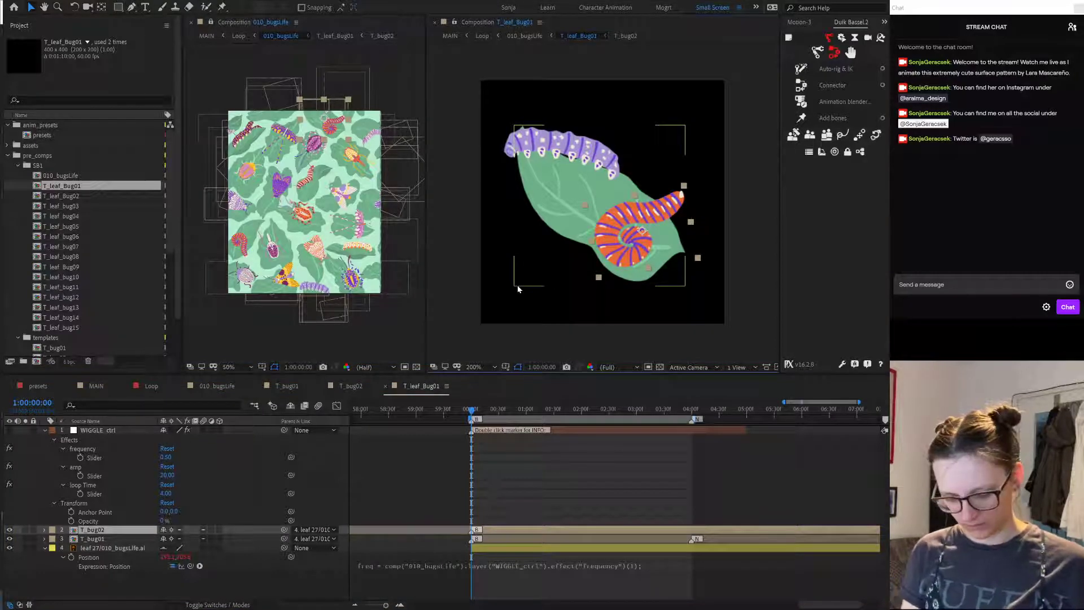
{"action": "left_click", "coordinate": [75, 196]}
{"action": "double_click", "coordinate": [74, 197]}
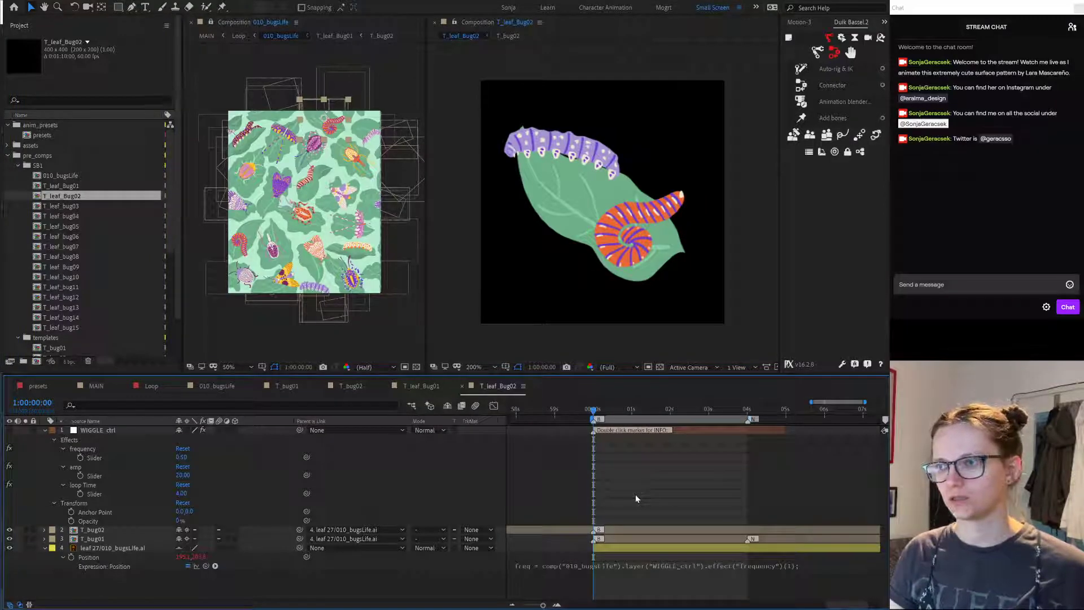
{"action": "left_click", "coordinate": [114, 540]}
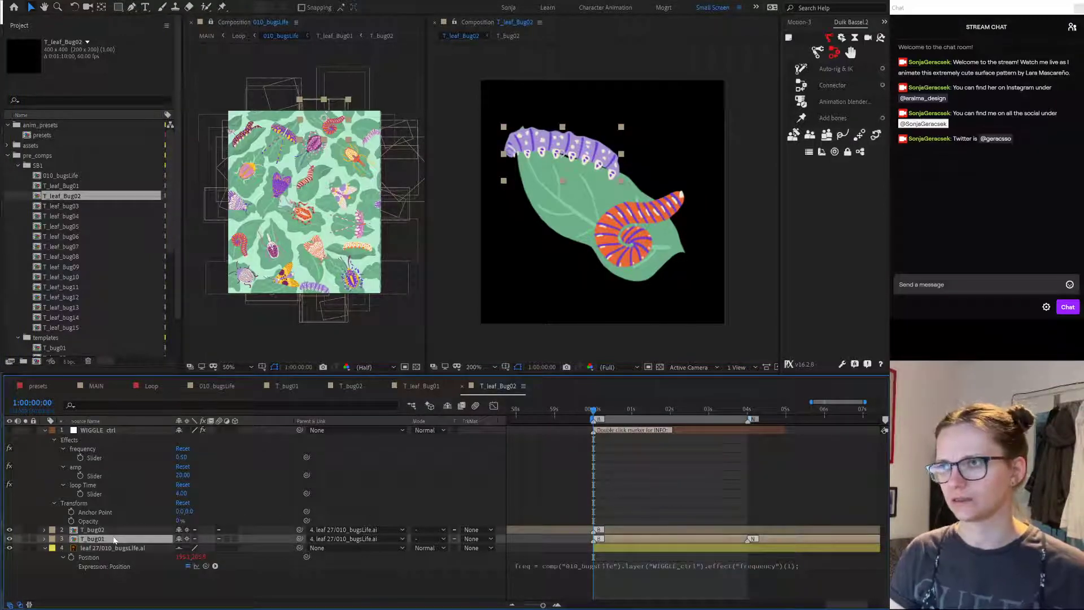
{"action": "key", "text": "Delete"}
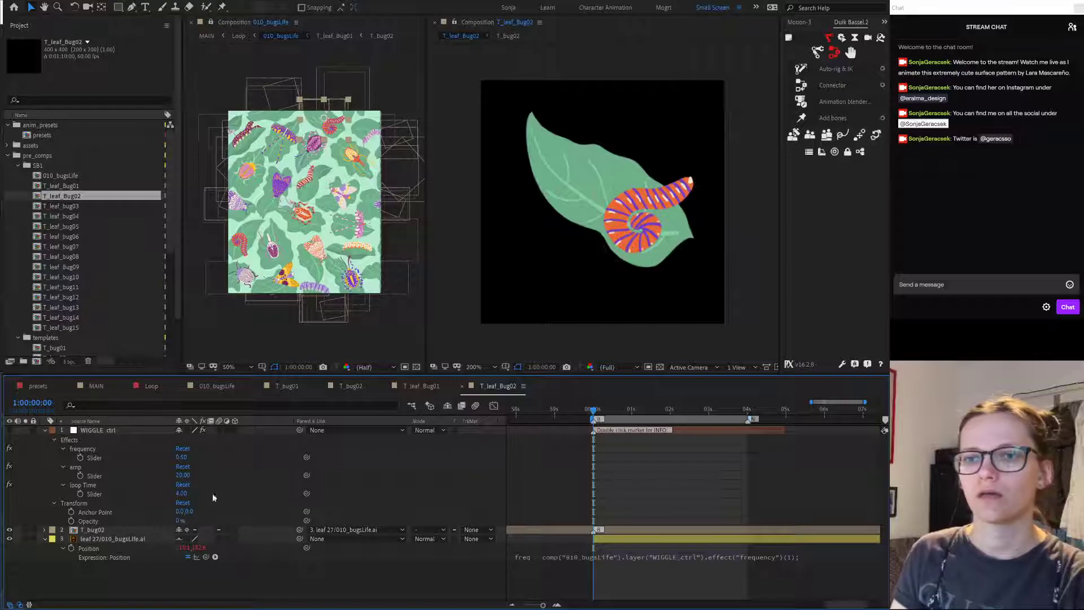
Step: Copy the leaf 20 layer from 010_bugsLife into T_leaf_Bug02 and place it directly below the T_bug02 layer
{"action": "left_click", "coordinate": [214, 386]}
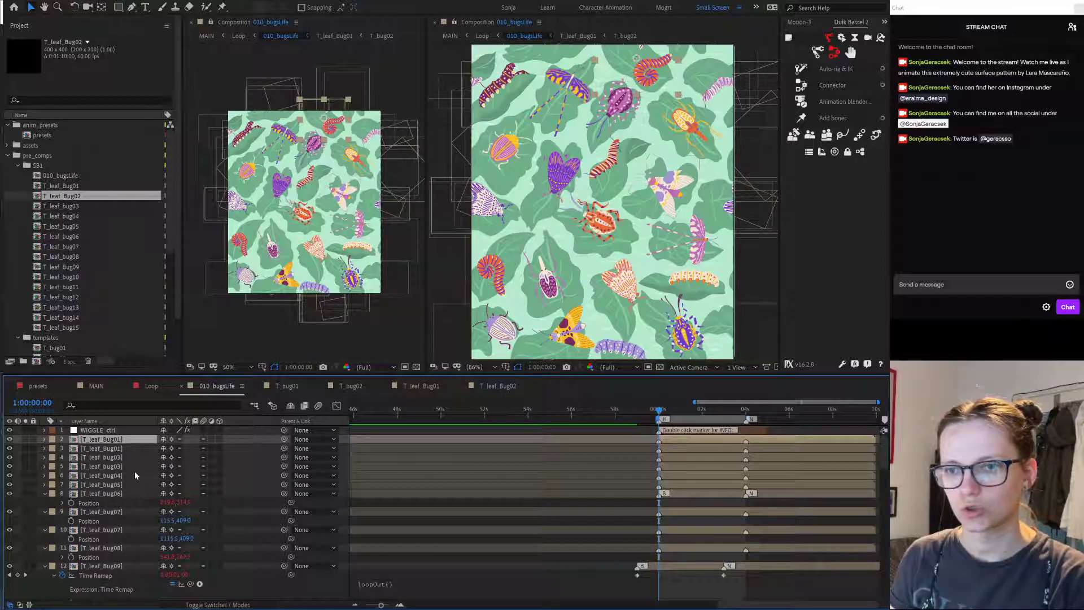
{"action": "left_click", "coordinate": [508, 255]}
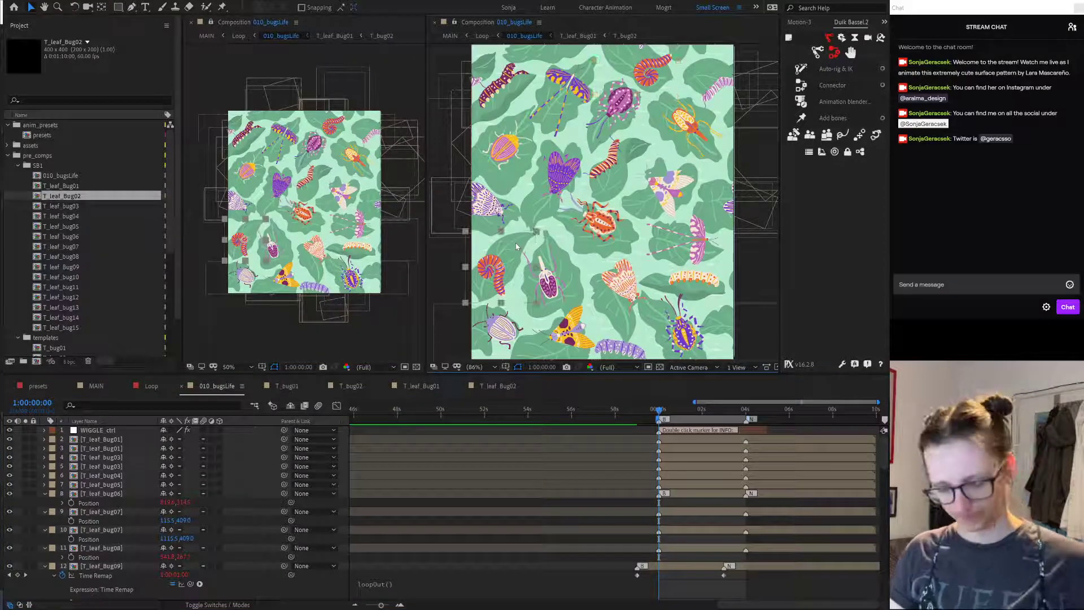
{"action": "left_click", "coordinate": [492, 390]}
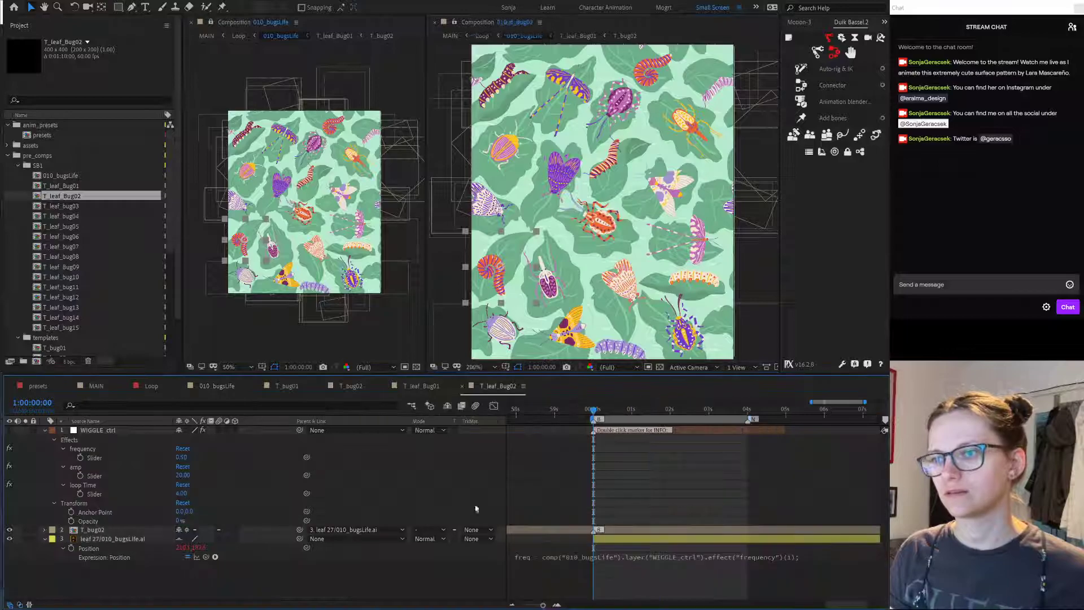
{"action": "scroll", "coordinate": [544, 471], "scroll_direction": "up", "scroll_amount": 1}
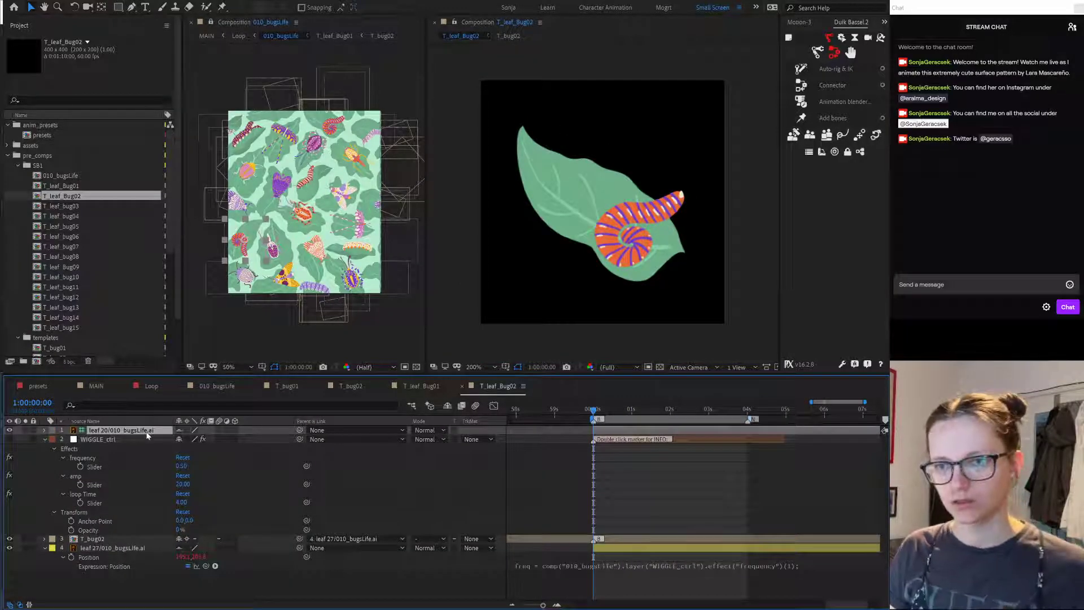
{"action": "key", "text": "ctrl+bracketleft"}
{"action": "key", "text": "ctrl+bracketleft"}
Step: Convert the leaf 20 layer from a guide layer to a regular, yellow-labelled layer starting at 1:00:00:00
{"action": "left_click", "coordinate": [111, 546]}
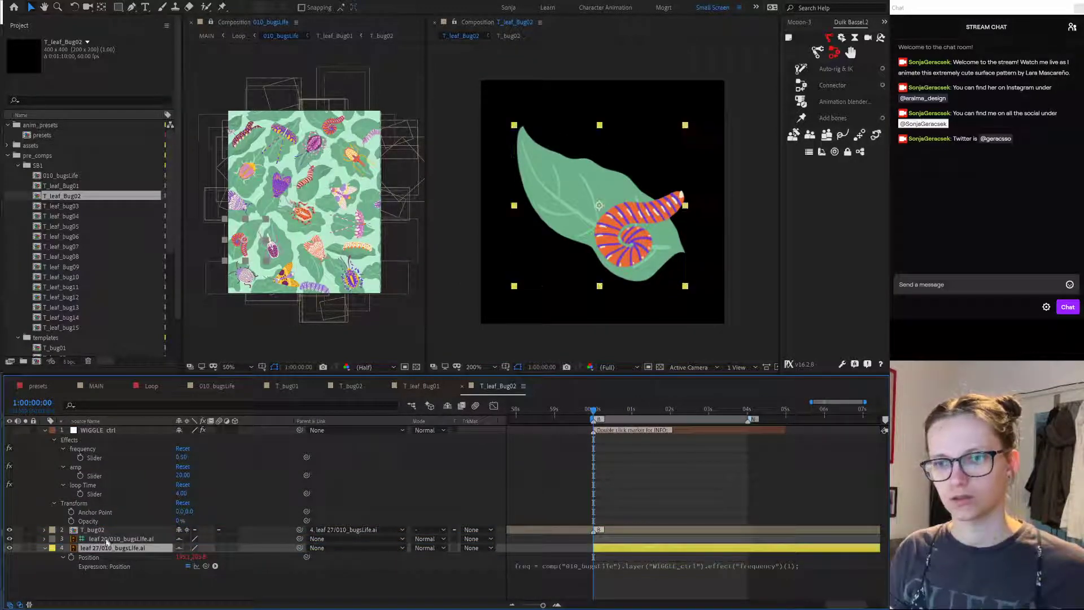
{"action": "left_click", "coordinate": [101, 537]}
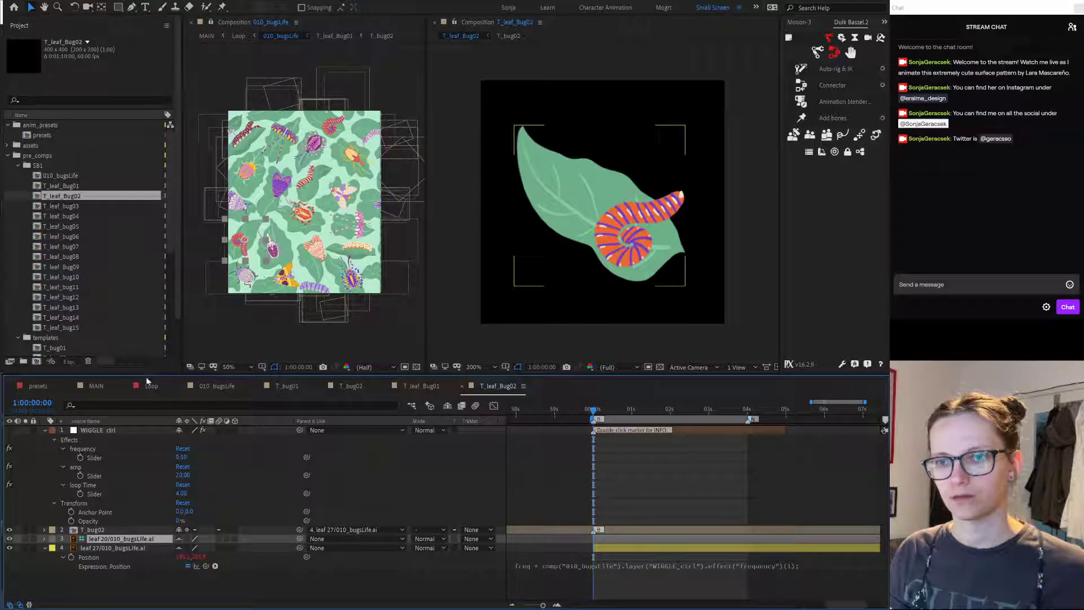
{"action": "key", "text": "Return"}
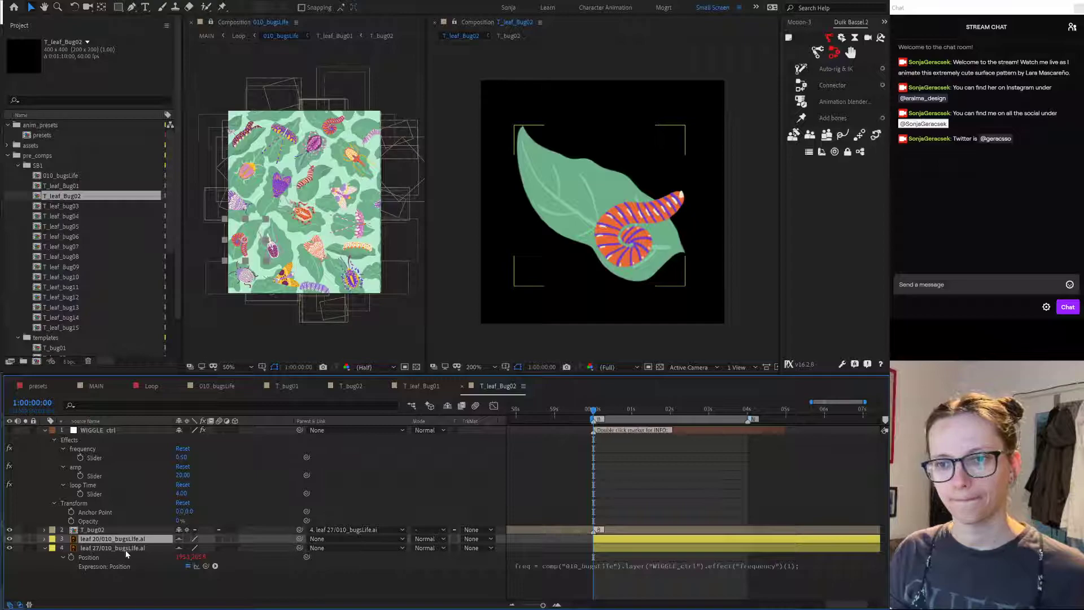
Step: Copy the Position property with its wiggle expression from the leaf 27 layer to the leaf 20 layer
{"action": "left_click", "coordinate": [97, 557]}
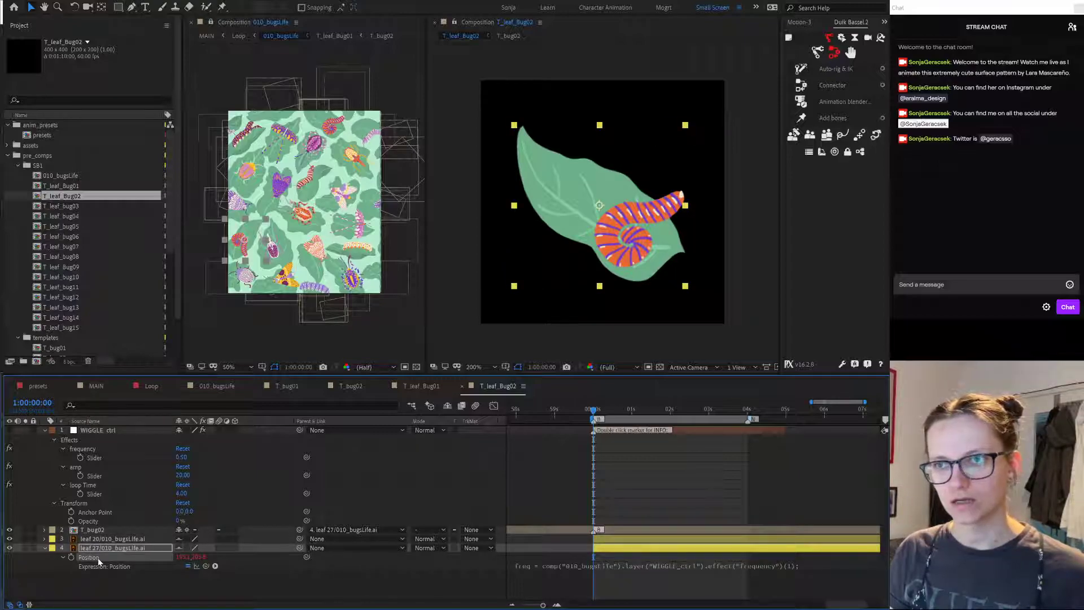
{"action": "left_click", "coordinate": [107, 540]}
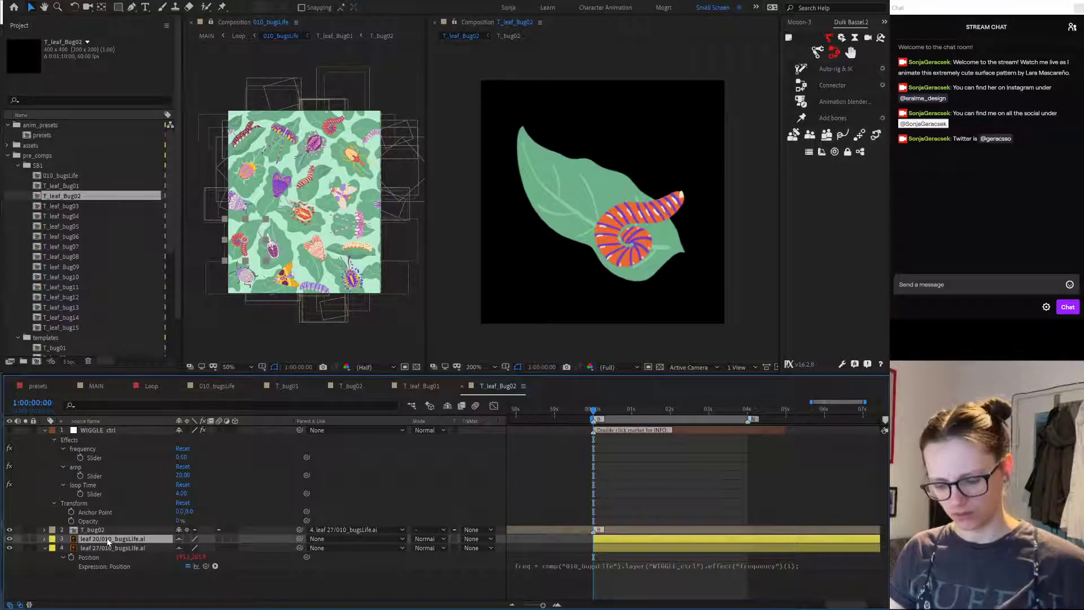
{"action": "left_click", "coordinate": [113, 531]}
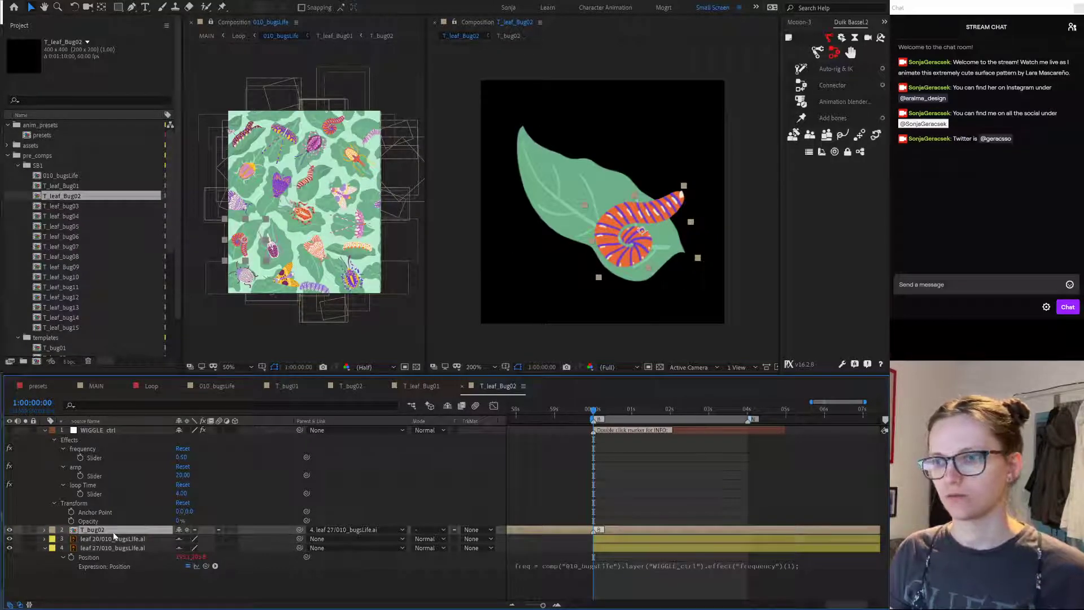
{"action": "left_click", "coordinate": [114, 539]}
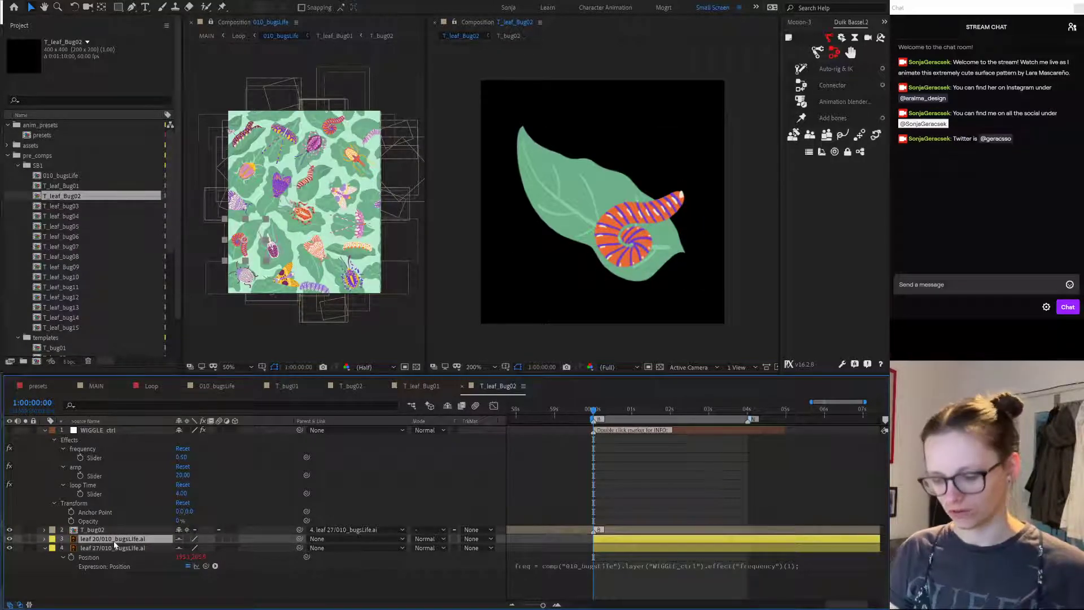
{"action": "key", "text": "p"}
{"action": "key", "text": "ctrl+v"}
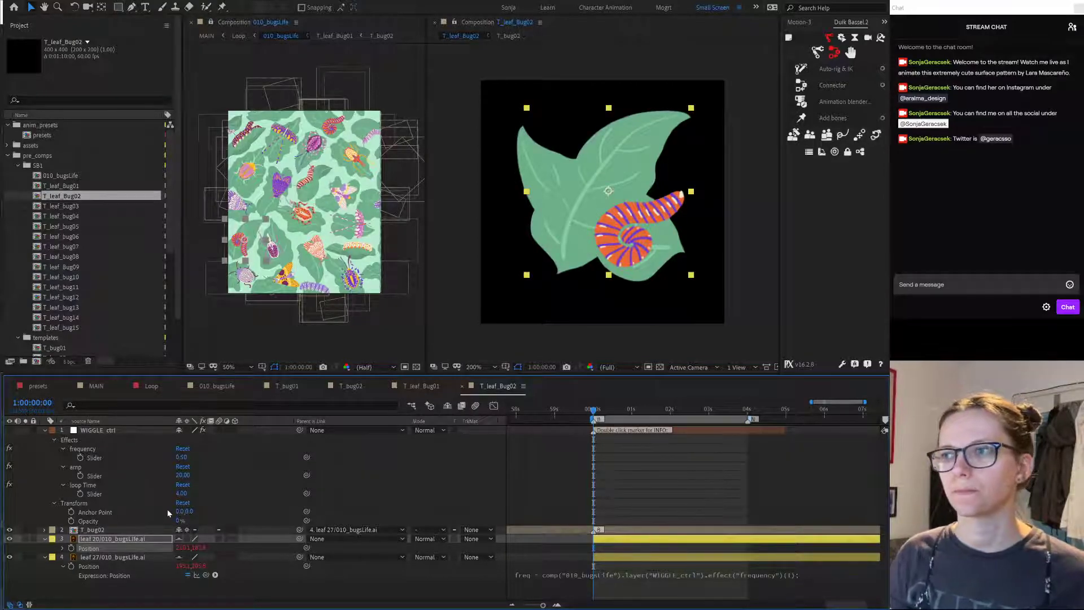
Step: Set the T_bug02 worm's rotation to 0° and position it over the middle of the leaf 20 artwork
{"action": "left_click", "coordinate": [97, 530]}
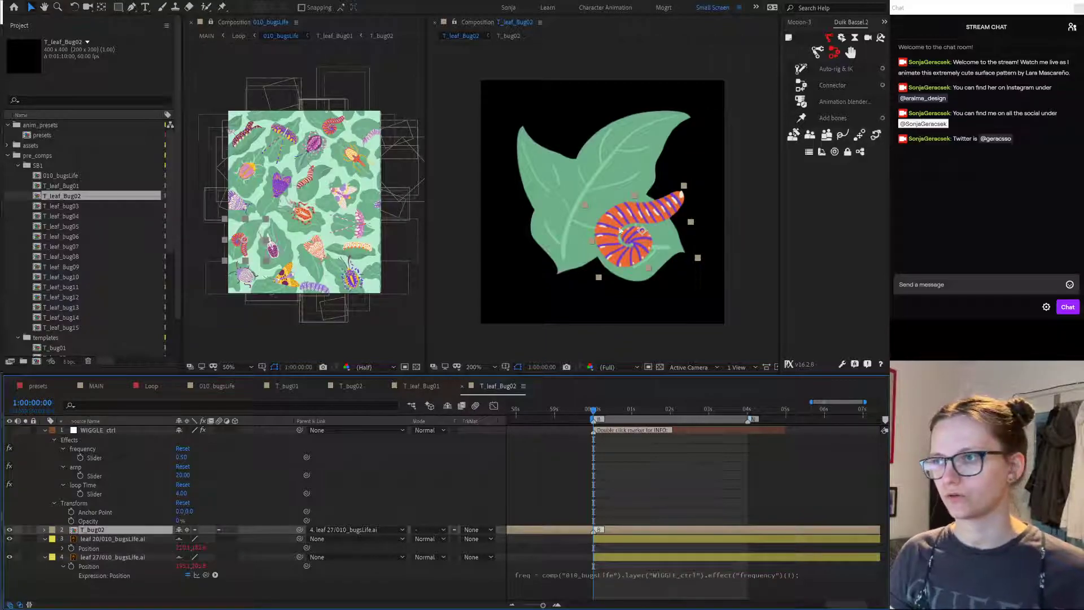
{"action": "left_click_drag", "start_coordinate": [643, 233], "coordinate": [590, 189]}
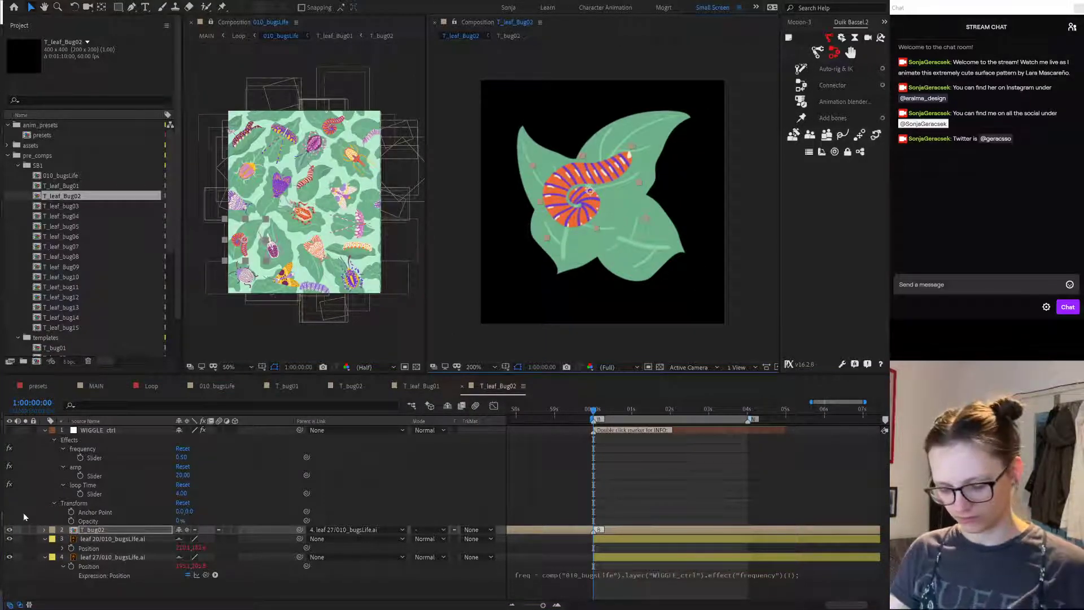
{"action": "key", "text": "r"}
{"action": "left_click", "coordinate": [193, 538]}
{"action": "type", "text": "0"}
{"action": "key", "text": "Return"}
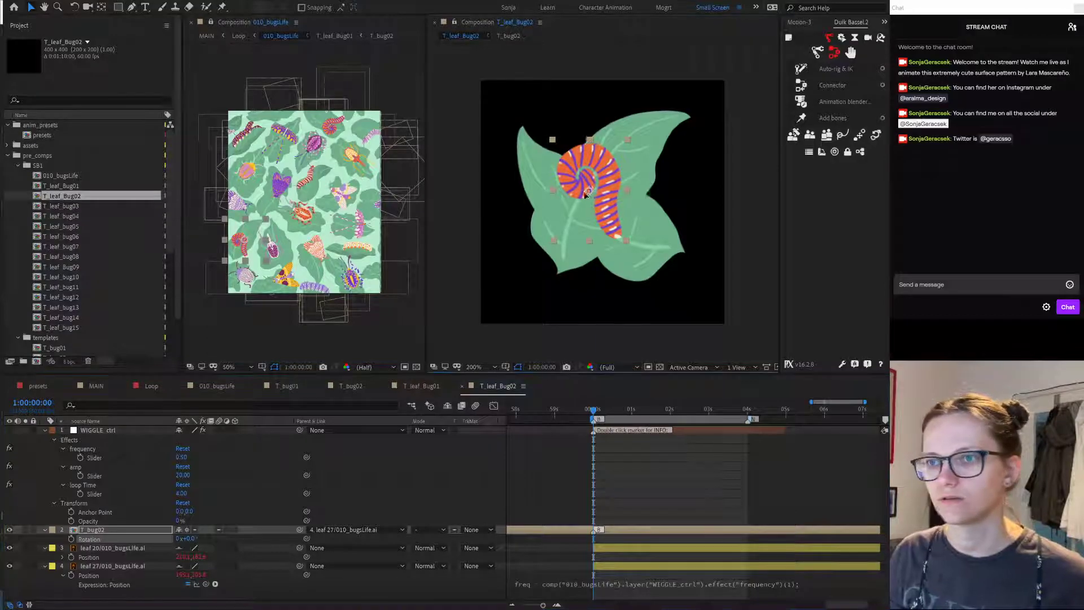
{"action": "left_click_drag", "start_coordinate": [584, 193], "coordinate": [581, 211]}
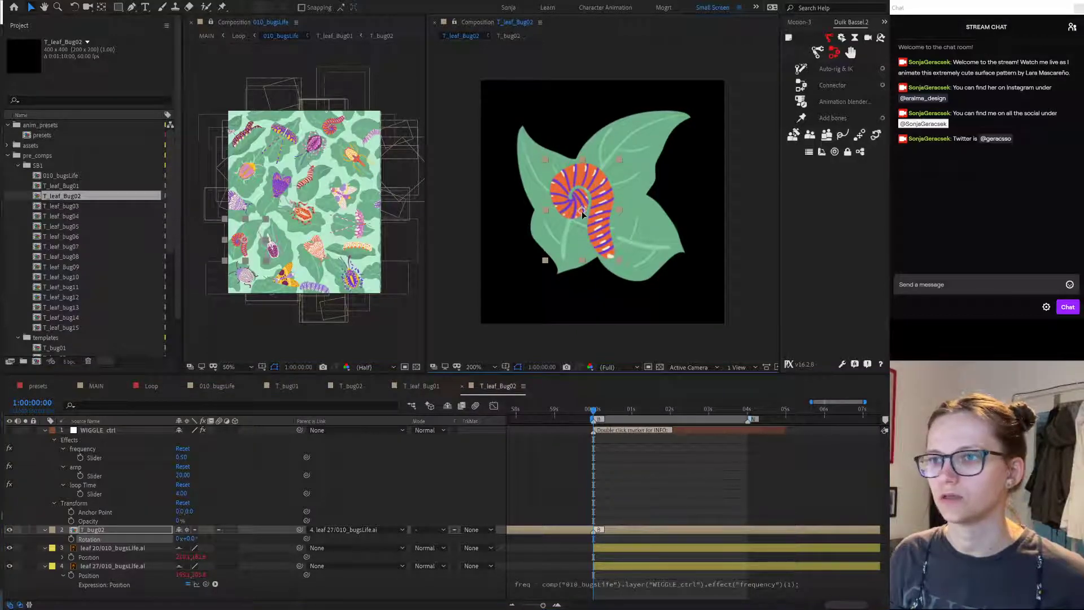
{"action": "left_click_drag", "start_coordinate": [582, 212], "coordinate": [594, 215]}
{"action": "left_click_drag", "start_coordinate": [593, 216], "coordinate": [591, 218]}
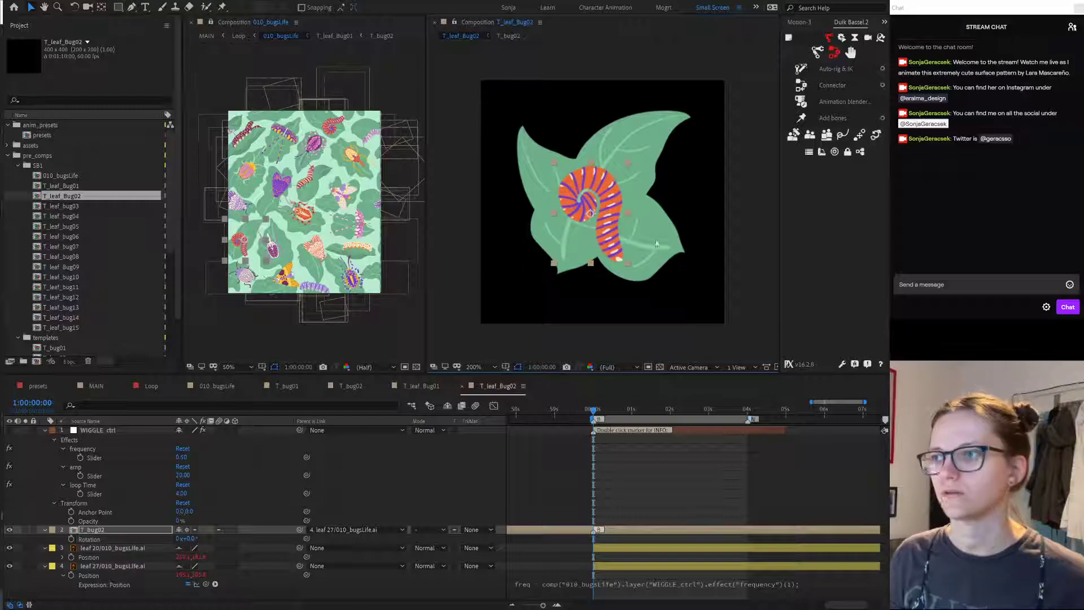
Step: Delete the leaf 27 layer and parent the T_bug02 layer to leaf 20
{"action": "left_click", "coordinate": [124, 566]}
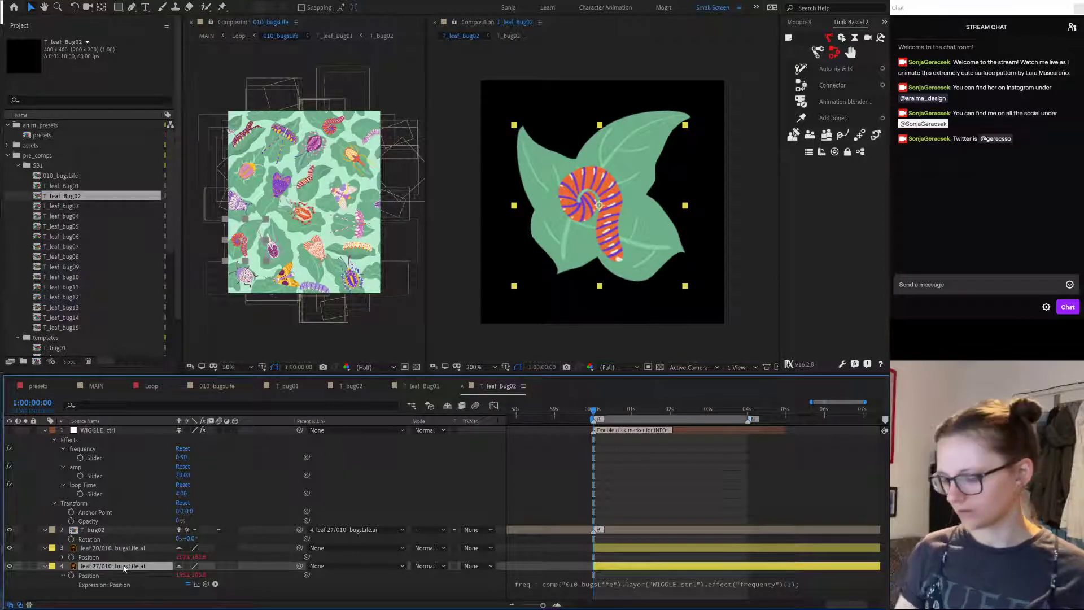
{"action": "key", "text": "Delete"}
{"action": "left_click_drag", "start_coordinate": [300, 529], "coordinate": [124, 547]}
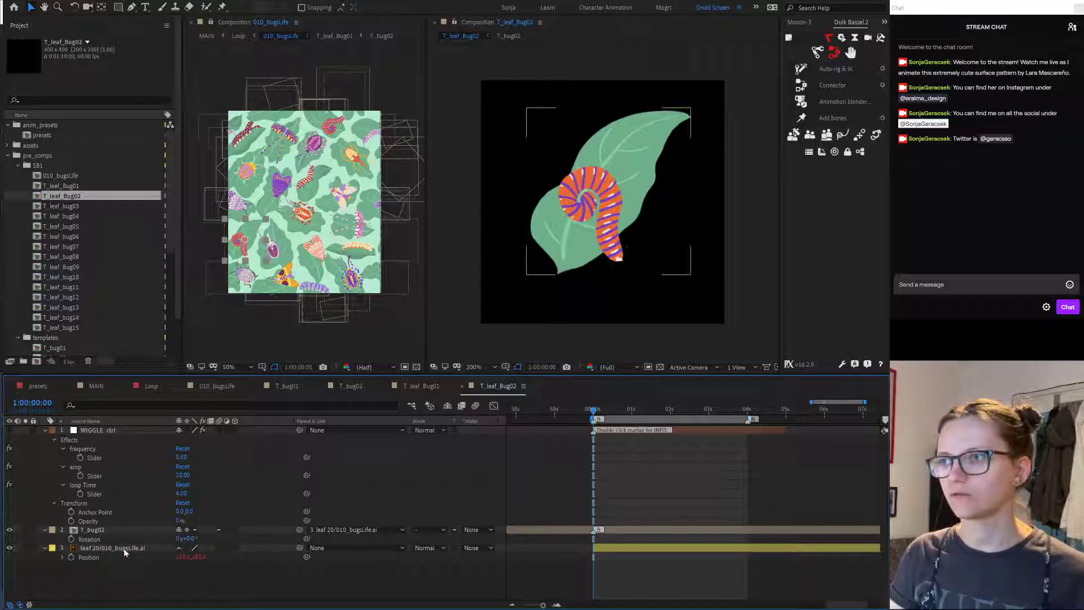
Step: Add the T_leaf_Bug02 composition to 010_bugsLife below the T_leaf_Bug01 layers and place it over the curled red worm's leaf at the pattern's left edge
{"action": "left_click", "coordinate": [123, 548]}
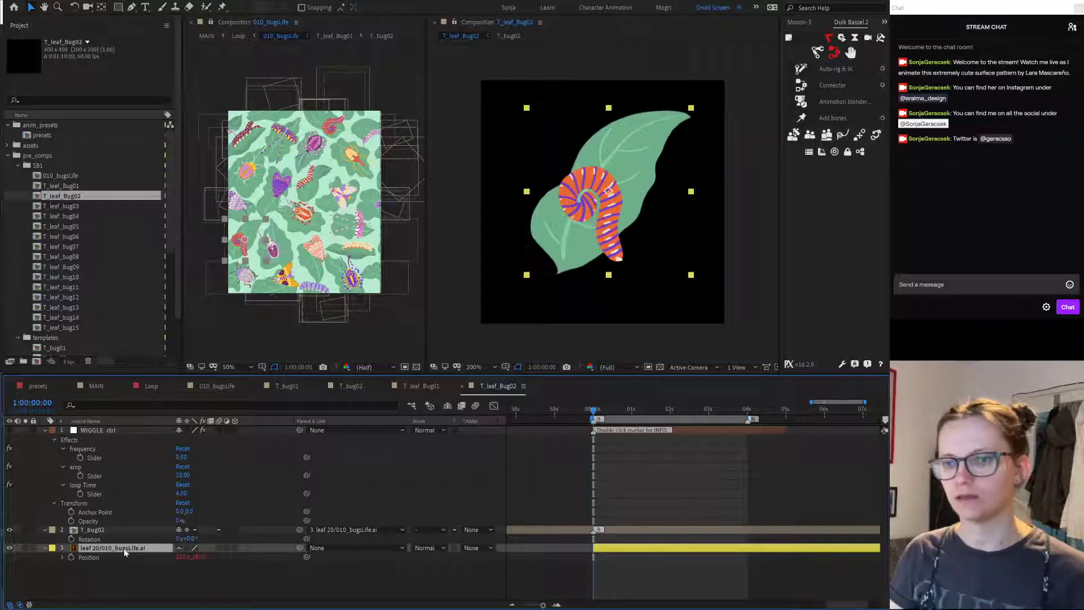
{"action": "left_click", "coordinate": [215, 383]}
{"action": "left_click_drag", "start_coordinate": [146, 198], "coordinate": [105, 458]}
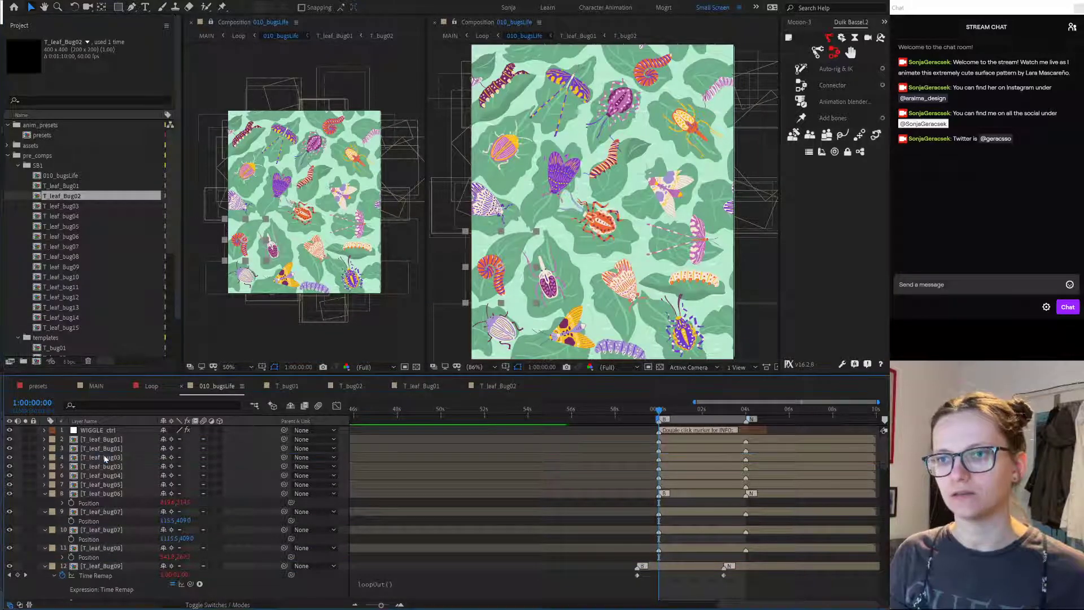
{"action": "left_click", "coordinate": [306, 205]}
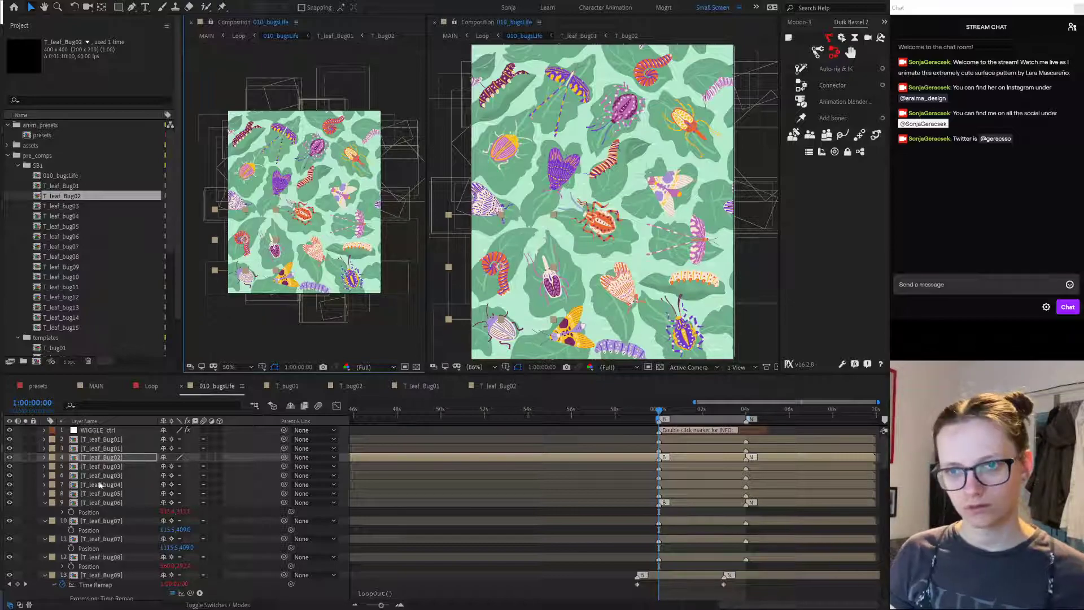
Step: Set the T_leaf_Bug02 layer's X position to 110
{"action": "key", "text": "p"}
{"action": "left_click", "coordinate": [167, 466]}
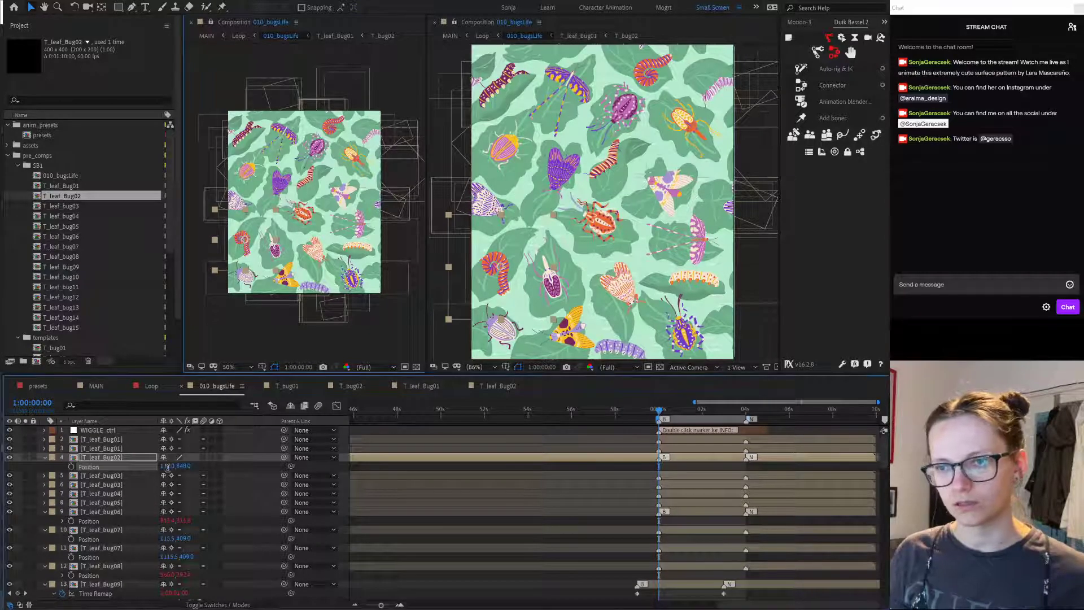
{"action": "type", "text": "110"}
{"action": "key", "text": "Return"}
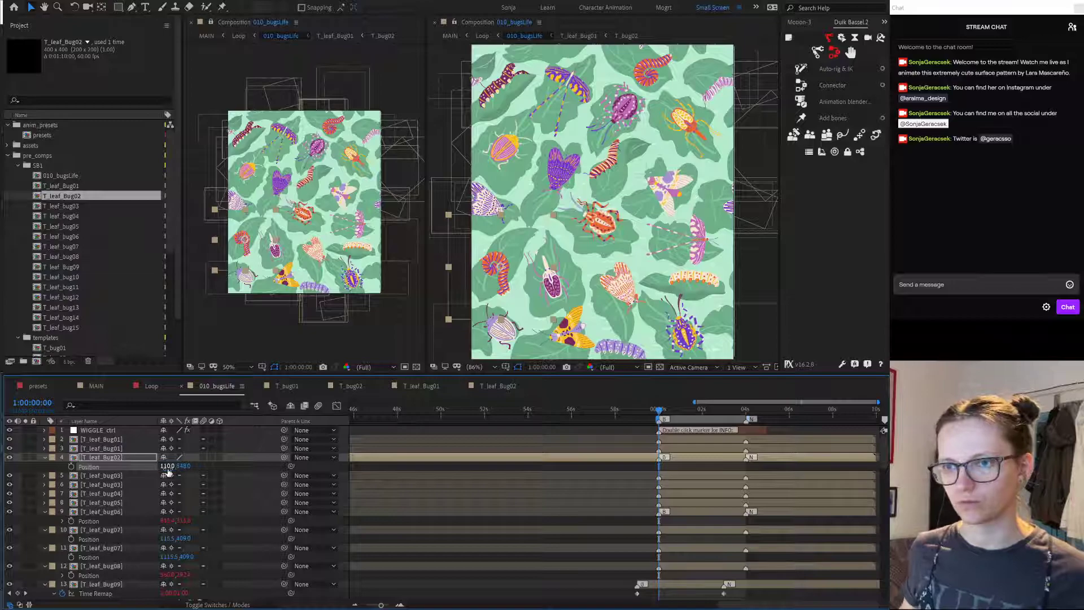
Step: Duplicate the T_leaf_Bug02 layer and set the lower copy's X position to 1110
{"action": "left_click", "coordinate": [132, 461]}
{"action": "key", "text": "ctrl+d"}
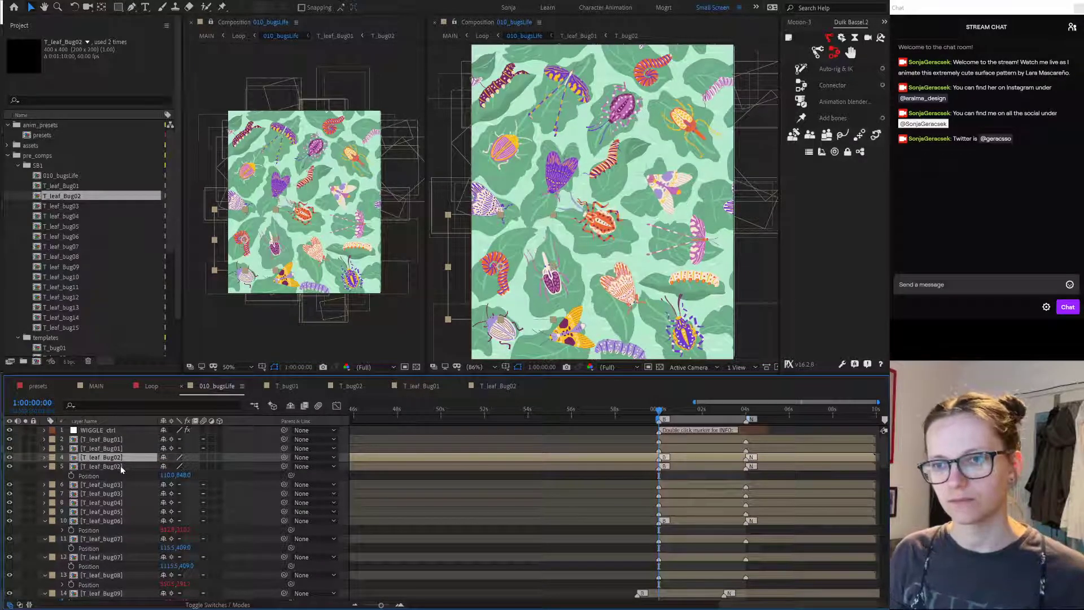
{"action": "left_click", "coordinate": [120, 465]}
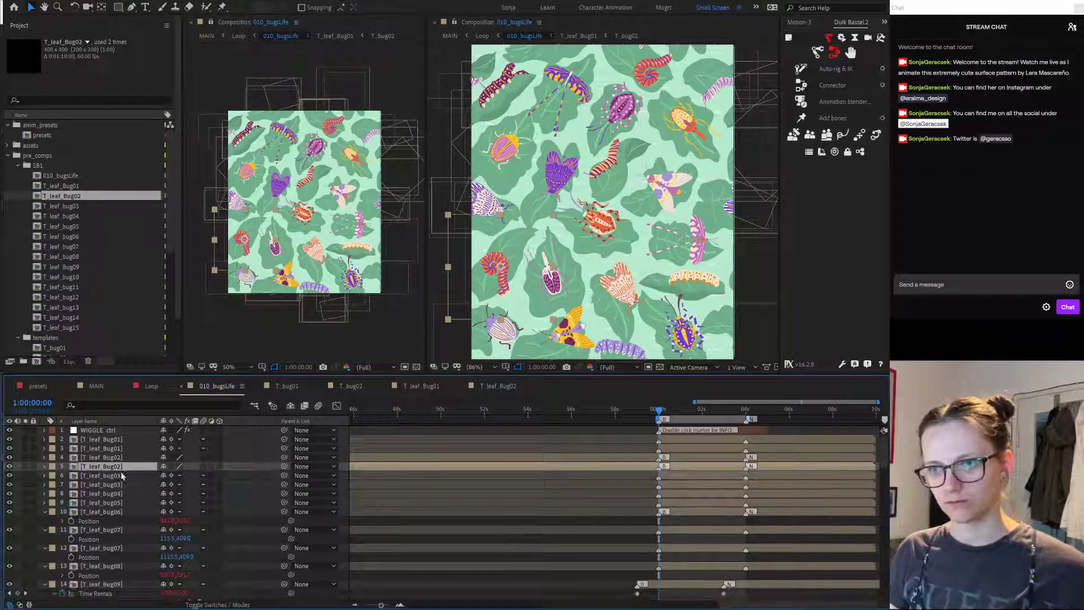
{"action": "left_click", "coordinate": [165, 475]}
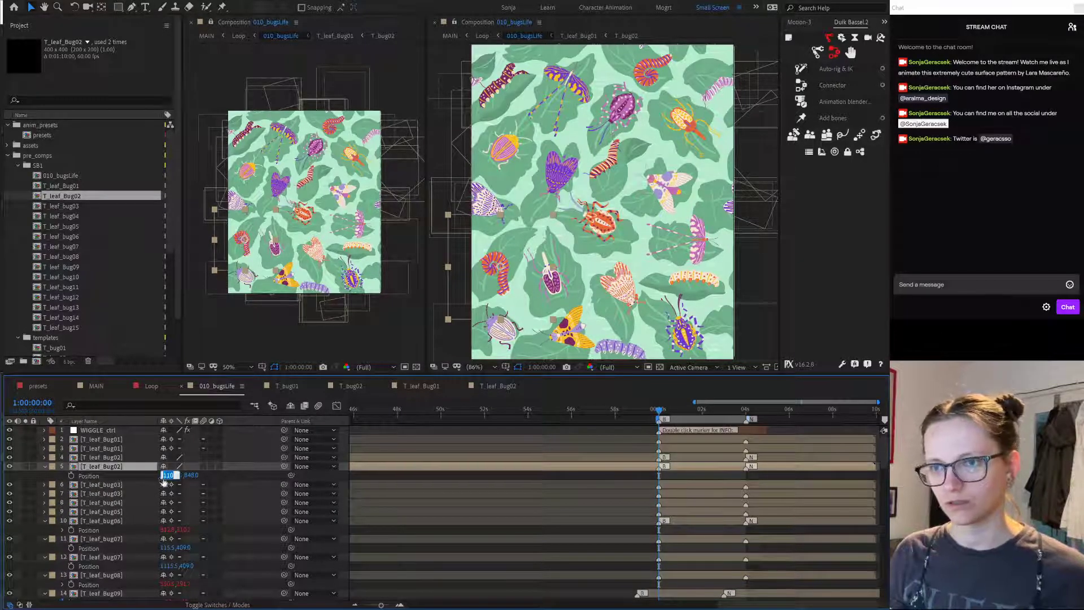
{"action": "type", "text": "1100"}
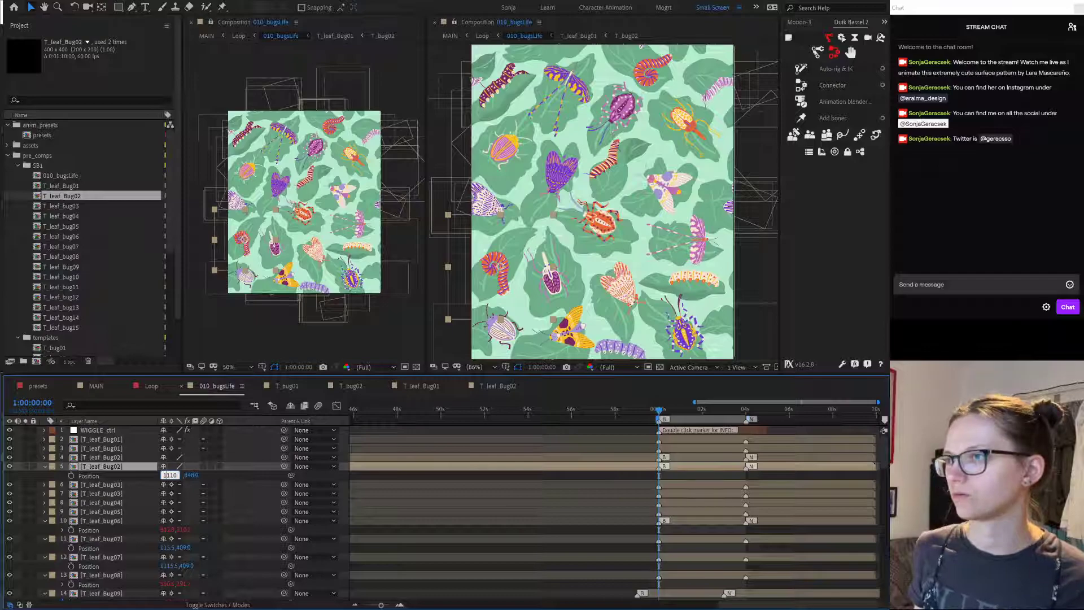
{"action": "key", "text": "Return"}
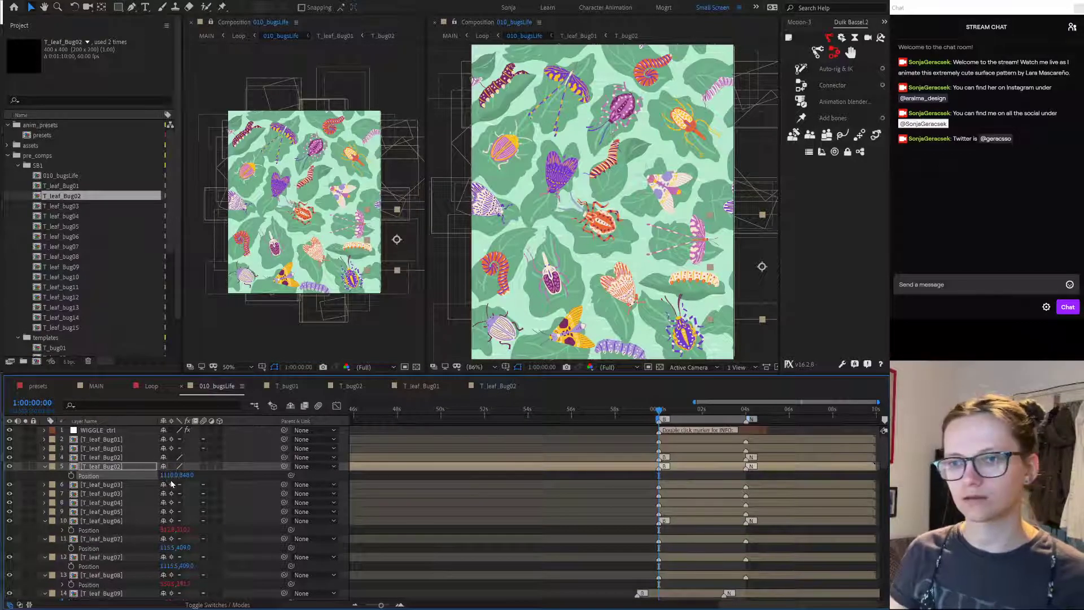
{"action": "left_click", "coordinate": [9, 466]}
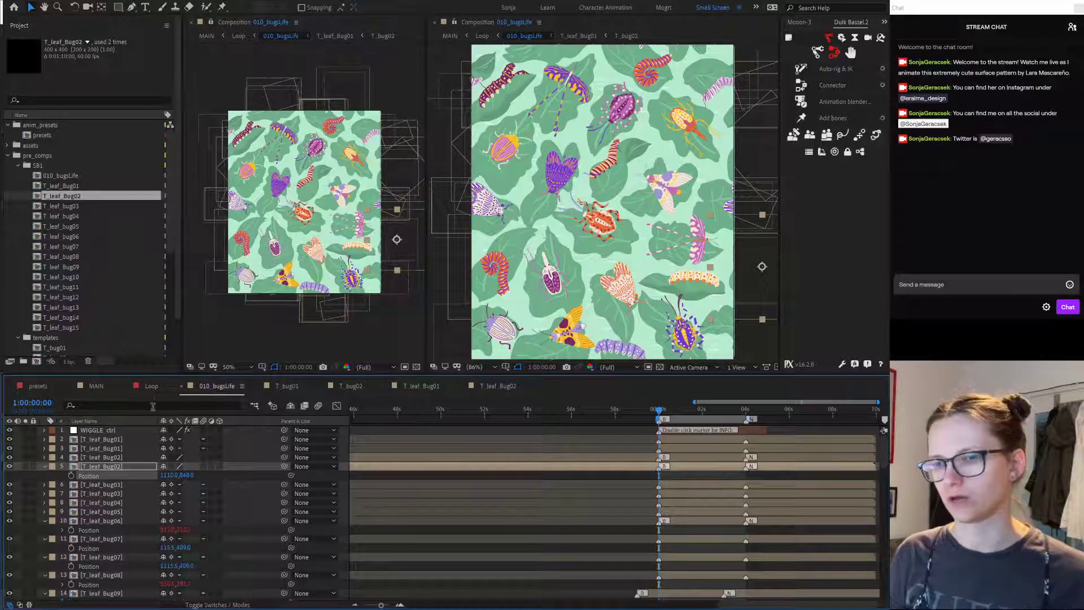
Step: Start previewing the MAIN composition, close the extra locked 010_bugsLife viewer and widen the remaining viewer
{"action": "left_click", "coordinate": [151, 387]}
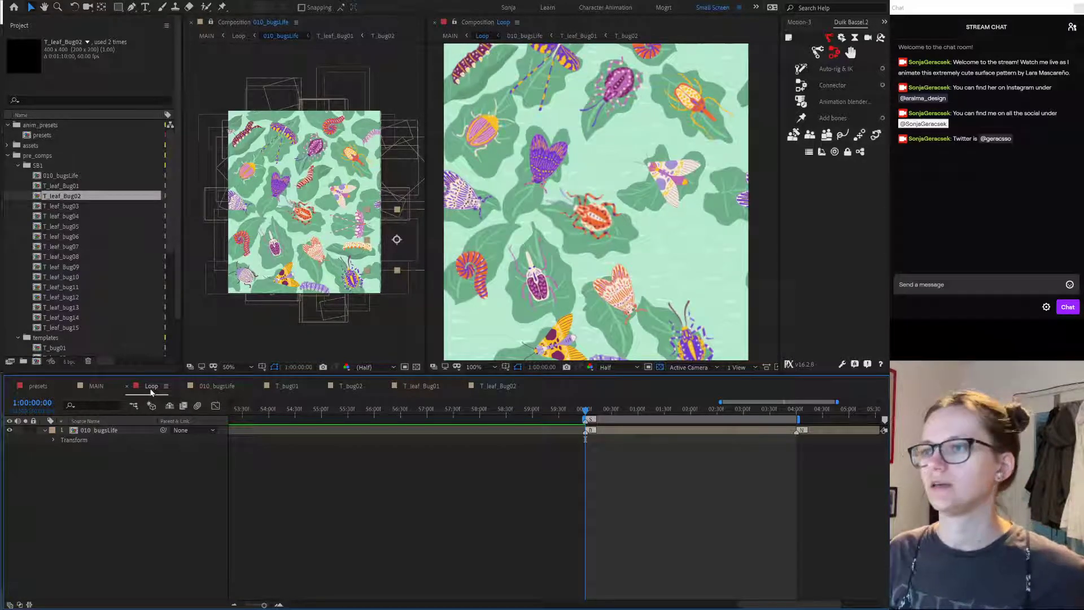
{"action": "left_click", "coordinate": [100, 388]}
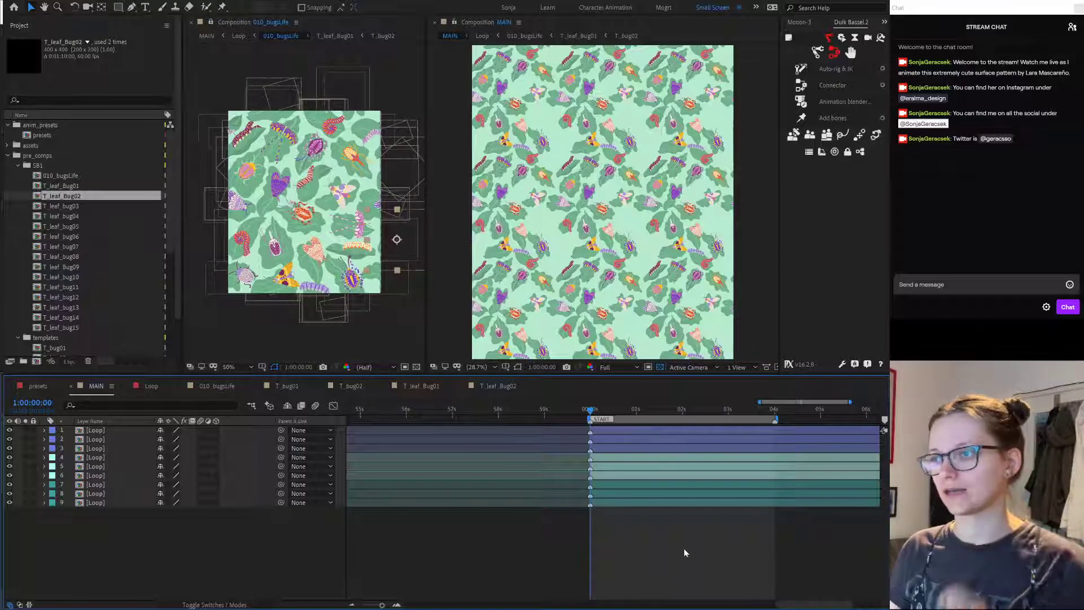
{"action": "key", "text": "space"}
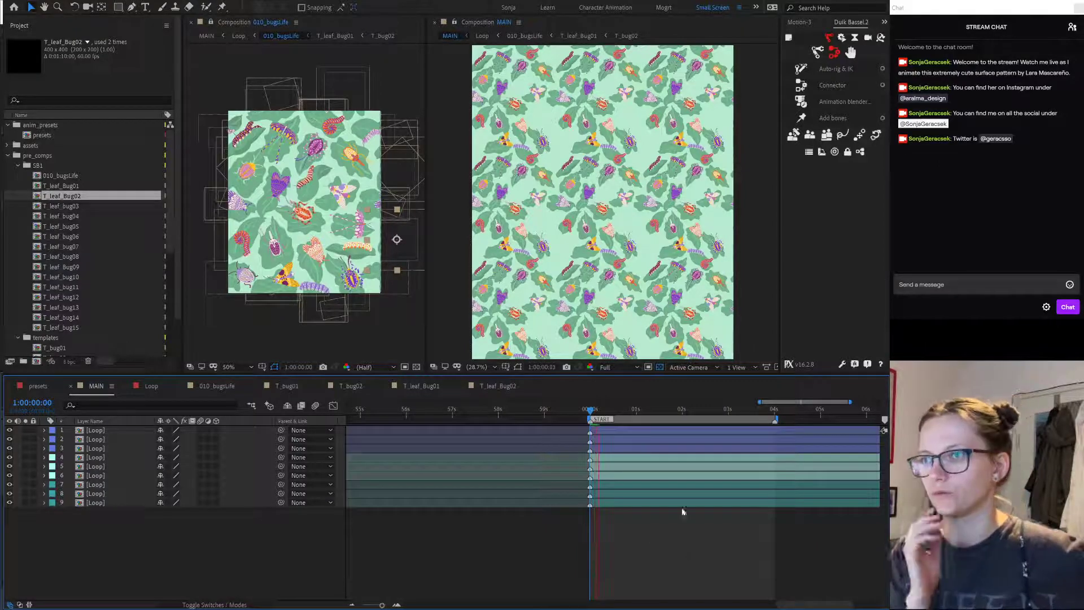
{"action": "left_click", "coordinate": [190, 21]}
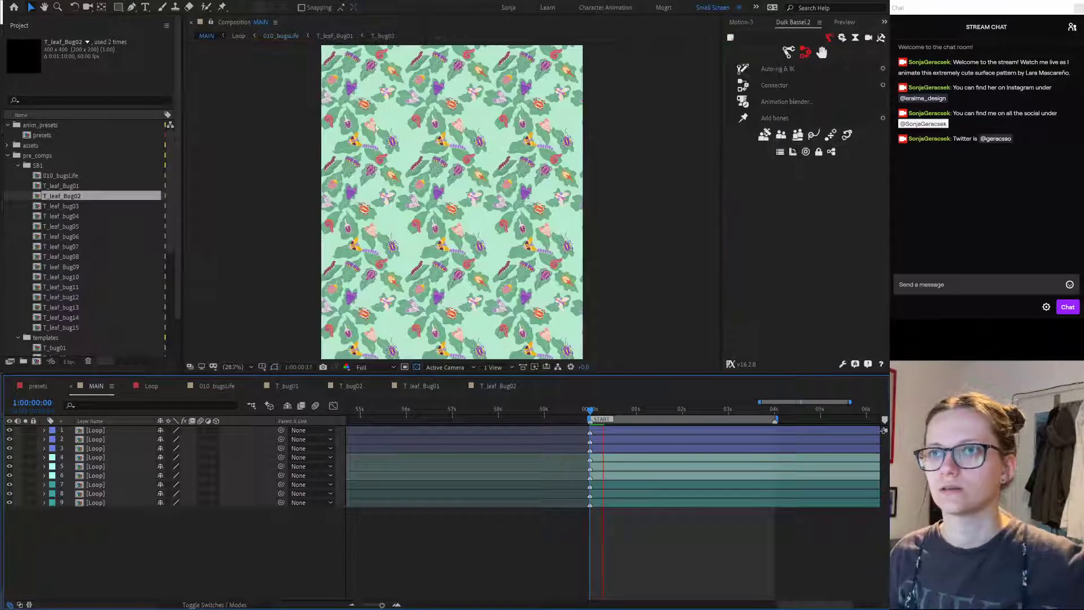
{"action": "left_click_drag", "start_coordinate": [721, 161], "coordinate": [774, 170]}
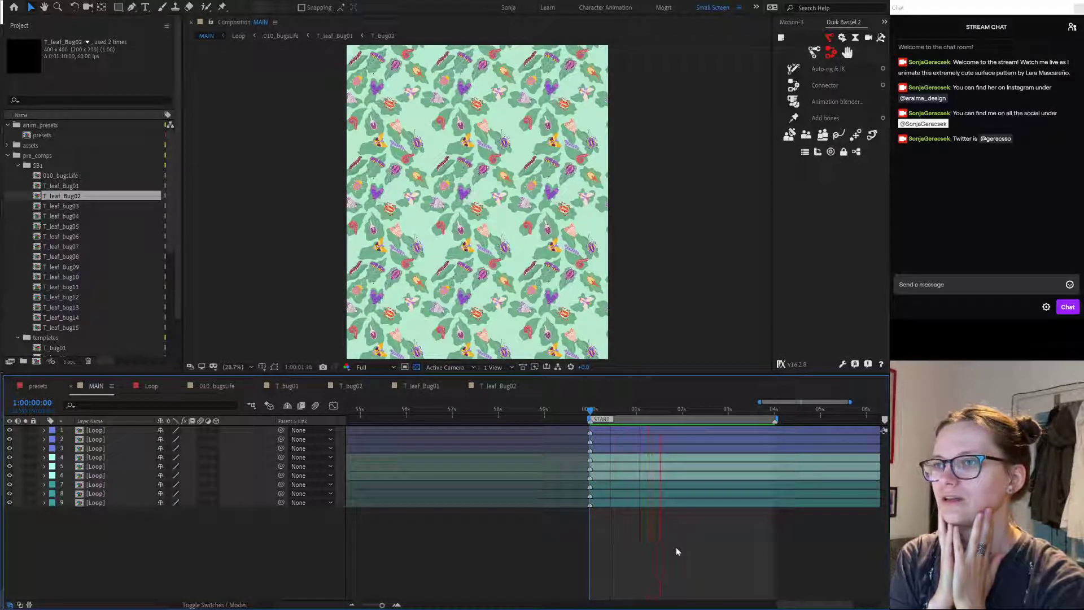
Step: Play back the MAIN composition's repeating pattern in a maximized viewer and restore the normal layout
{"action": "key", "text": "space"}
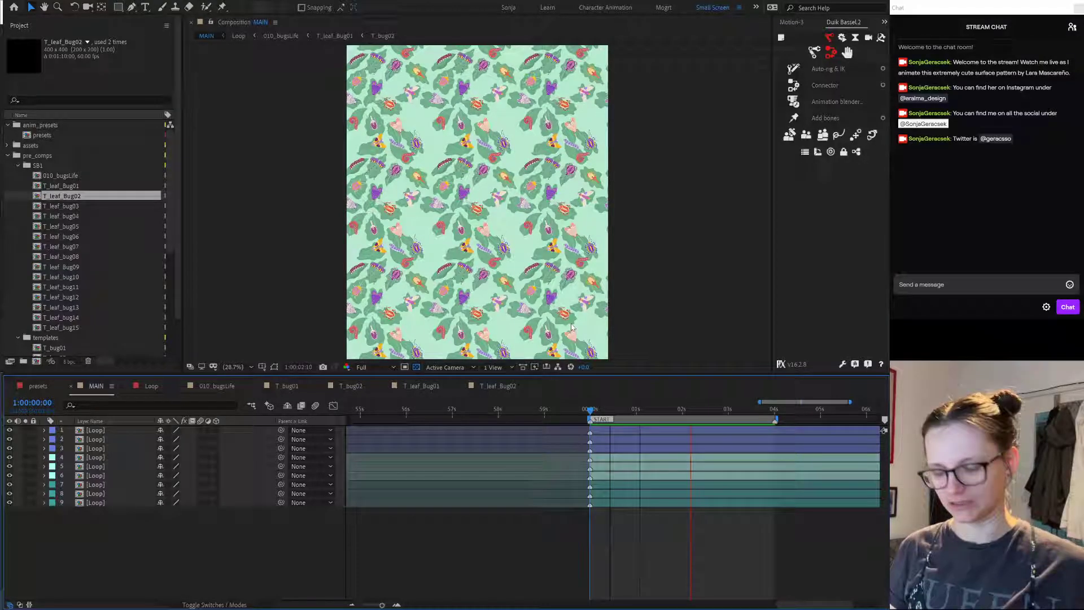
{"action": "key", "text": "grave"}
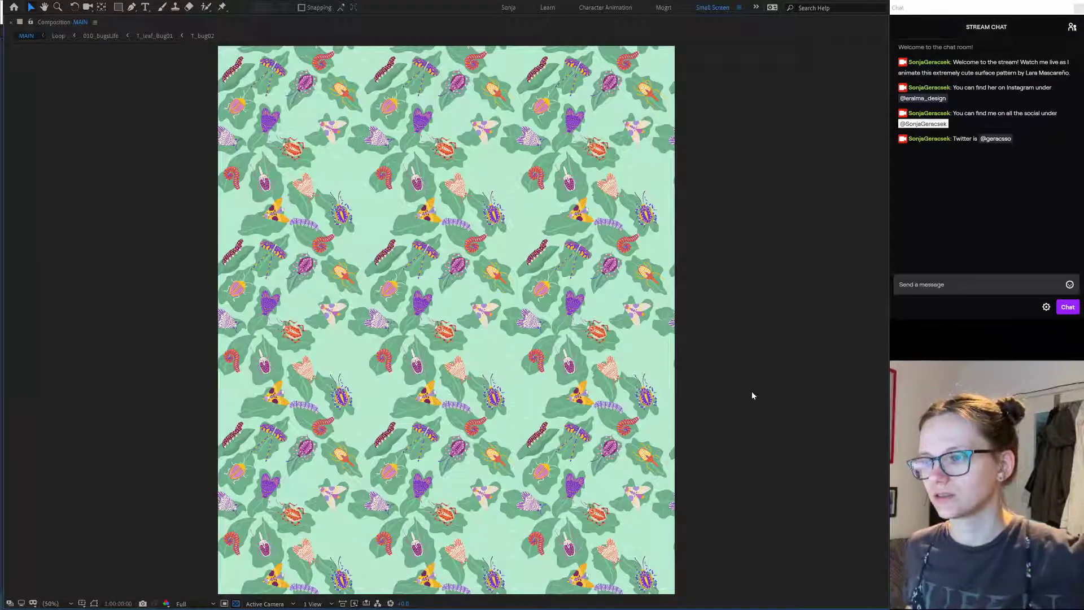
{"action": "key", "text": "space"}
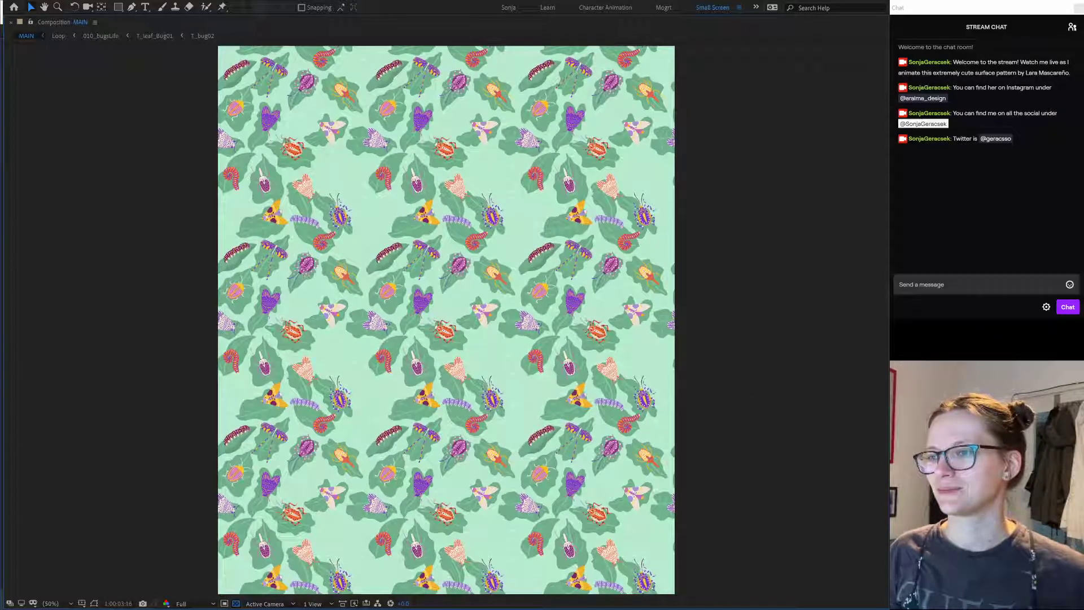
{"action": "key", "text": "grave"}
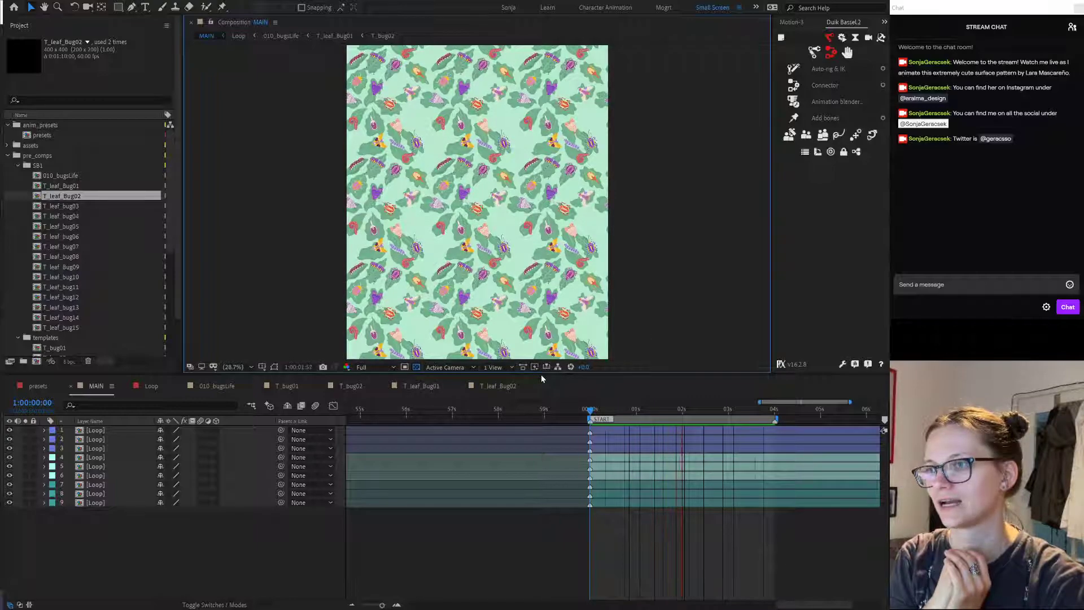
Step: Preview the Loop composition at Full resolution with the whole frame fitted in the viewer
{"action": "left_click", "coordinate": [150, 387]}
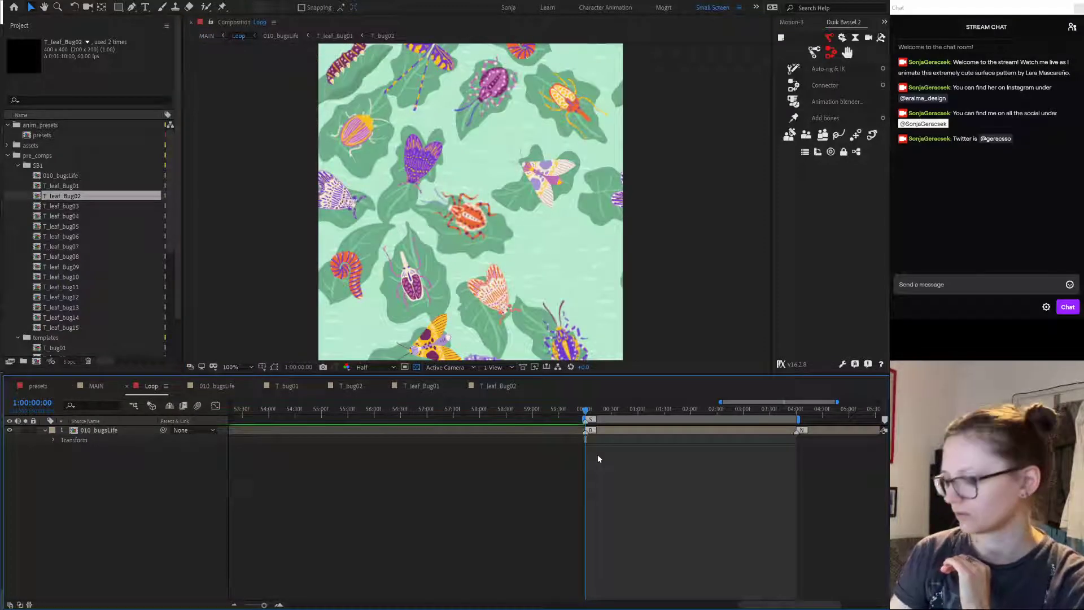
{"action": "key", "text": "space"}
{"action": "left_click", "coordinate": [384, 367]}
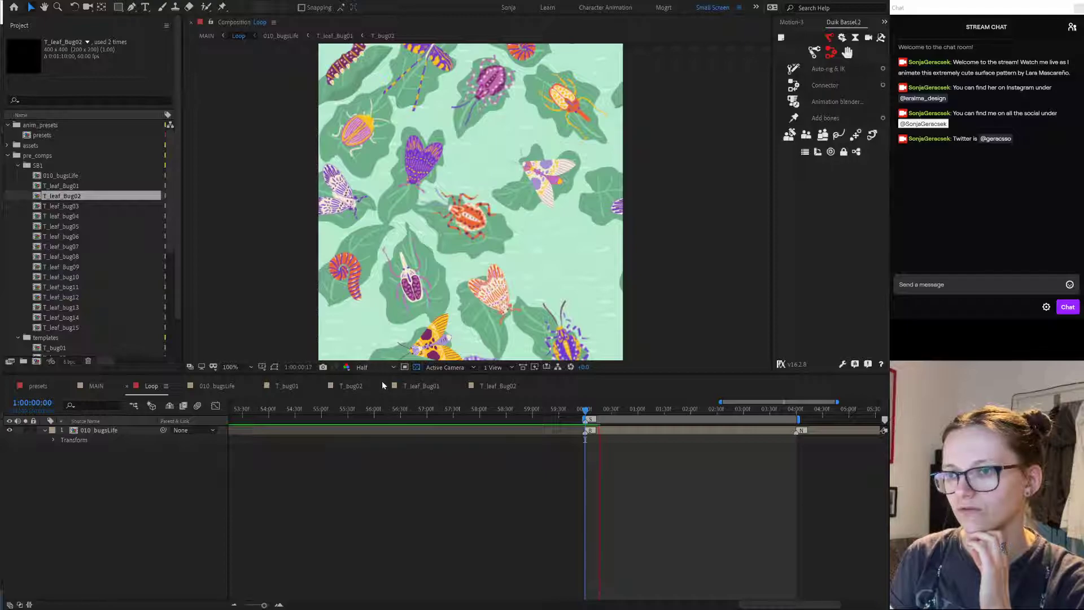
{"action": "left_click", "coordinate": [380, 388]}
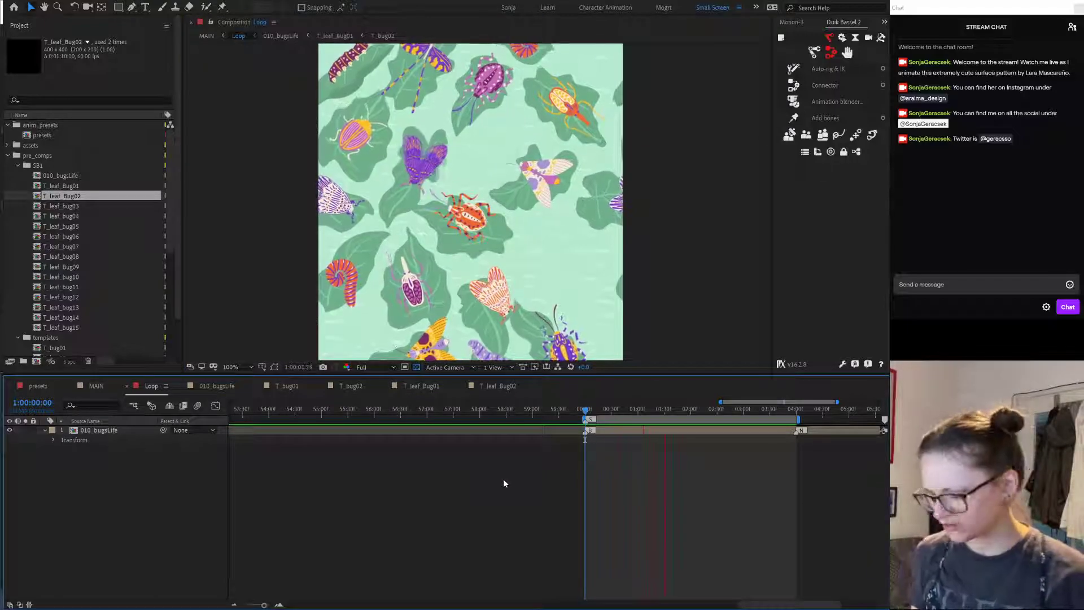
{"action": "key", "text": "shift+/"}
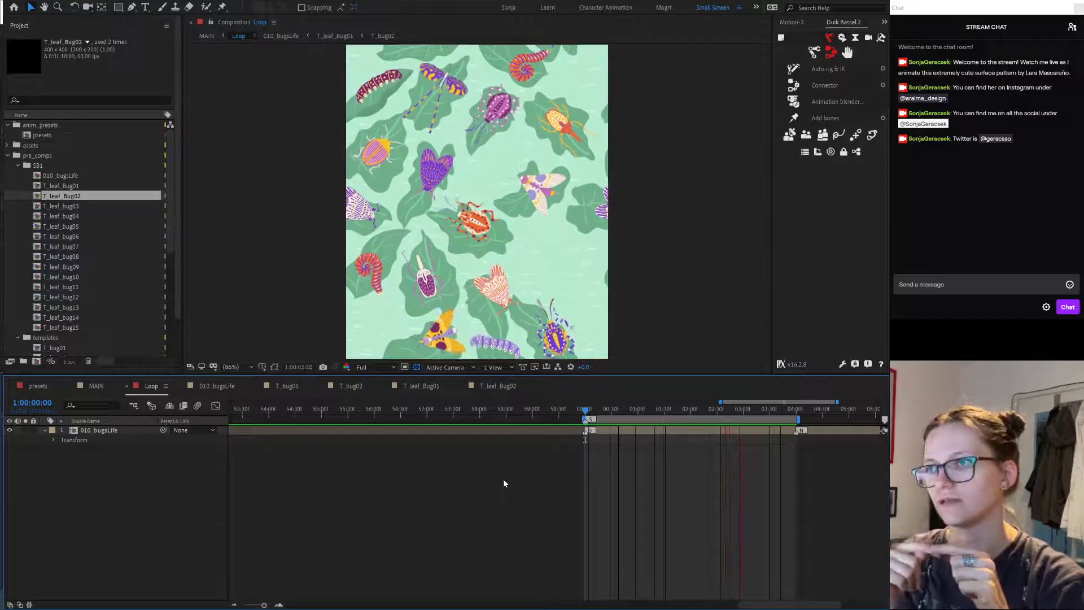
Step: Reveal the WIGGLE ctrl layer's sliders in 010_bugsLife and preview the motion there and in the Loop composition
{"action": "left_click", "coordinate": [215, 386]}
{"action": "left_click", "coordinate": [113, 433]}
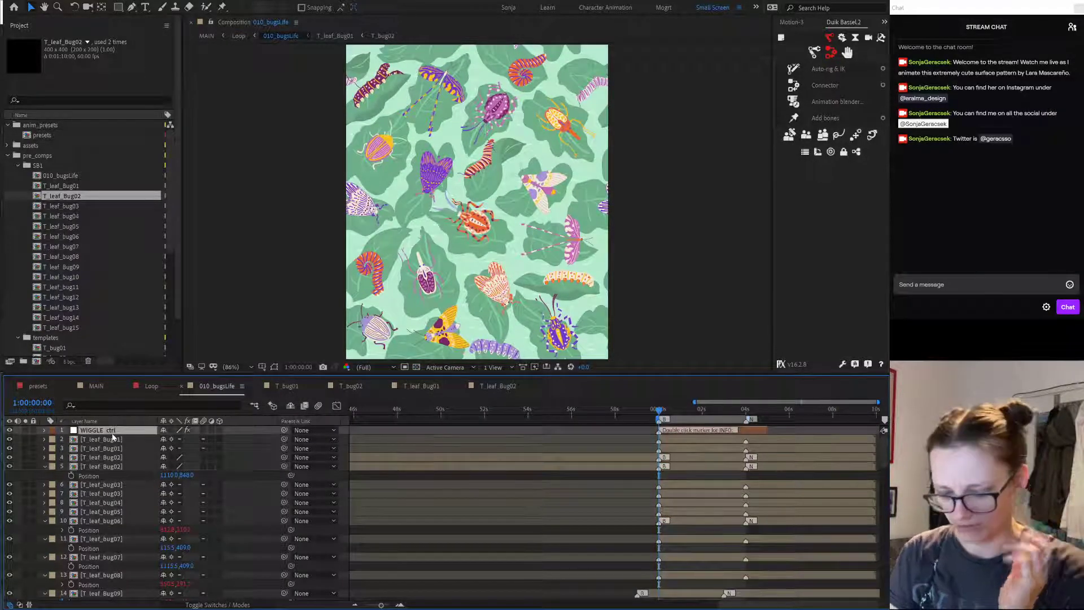
{"action": "key", "text": "u"}
{"action": "key", "text": "u"}
{"action": "left_click", "coordinate": [581, 478]}
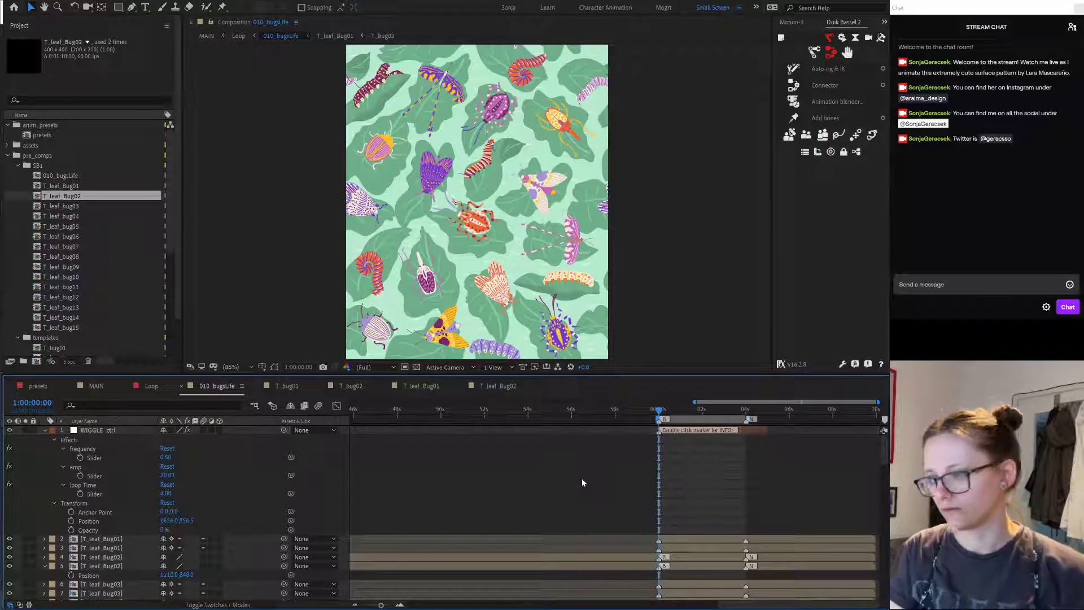
{"action": "key", "text": "space"}
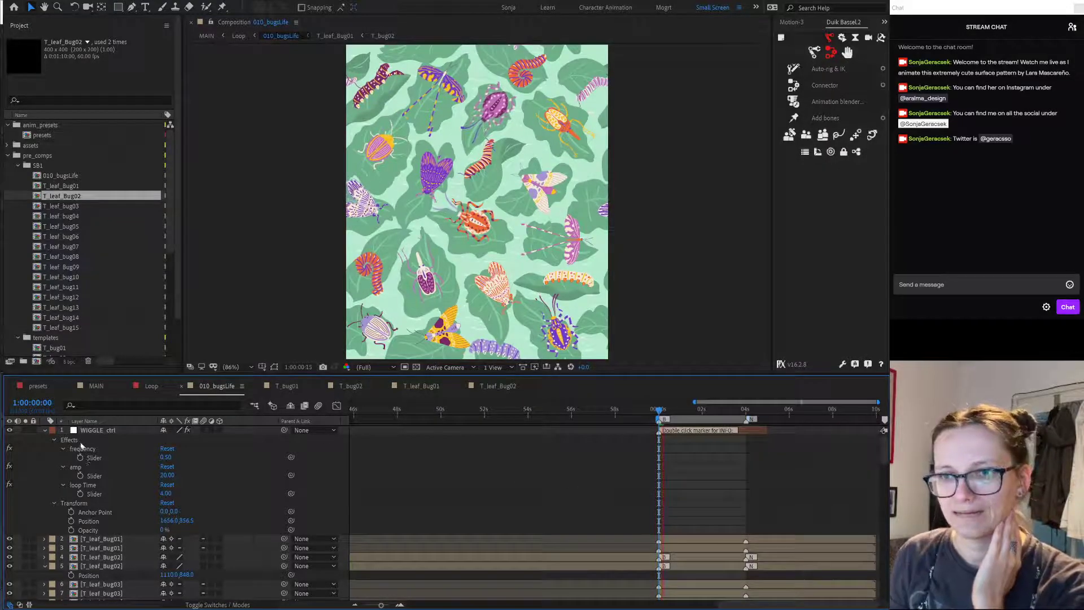
{"action": "left_click", "coordinate": [167, 475]}
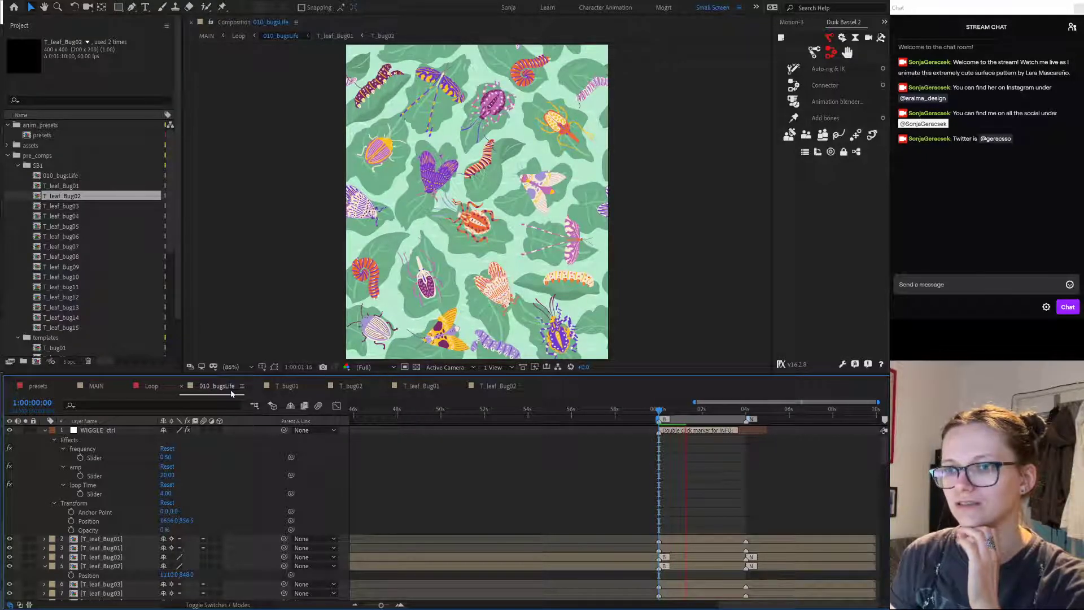
{"action": "left_click", "coordinate": [146, 384]}
{"action": "key", "text": "space"}
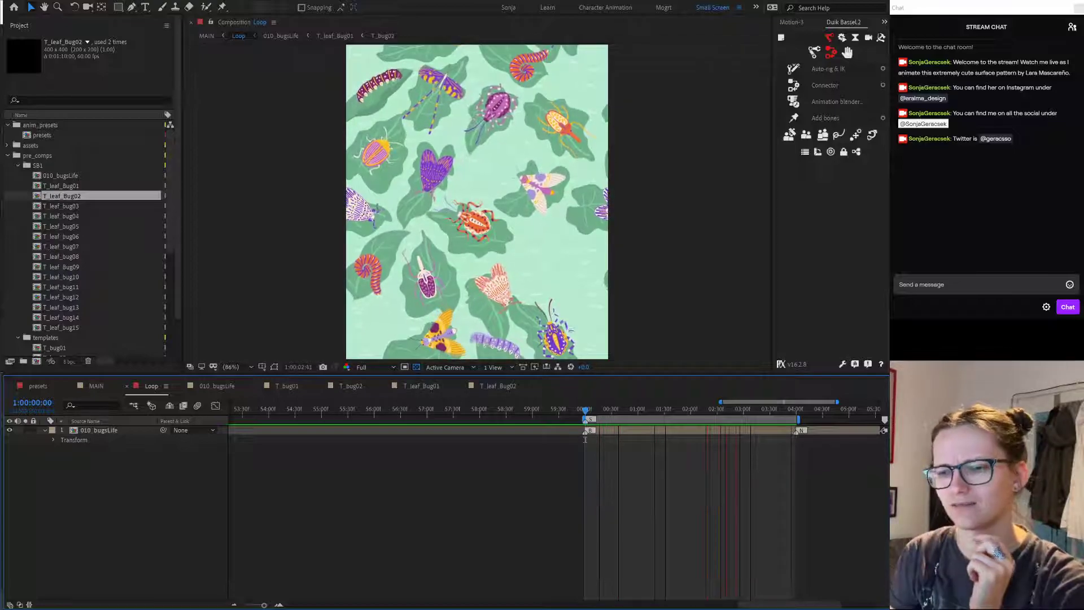
{"action": "key", "text": "alt+Tab"}
{"action": "key", "text": "alt+Tab"}
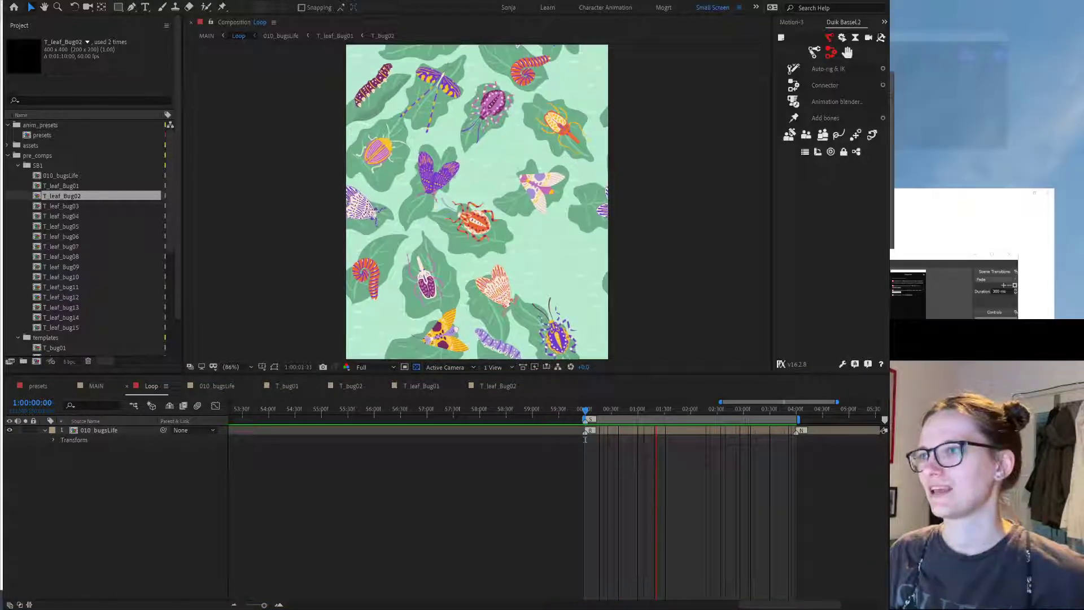
{"action": "key", "text": "alt+Tab"}
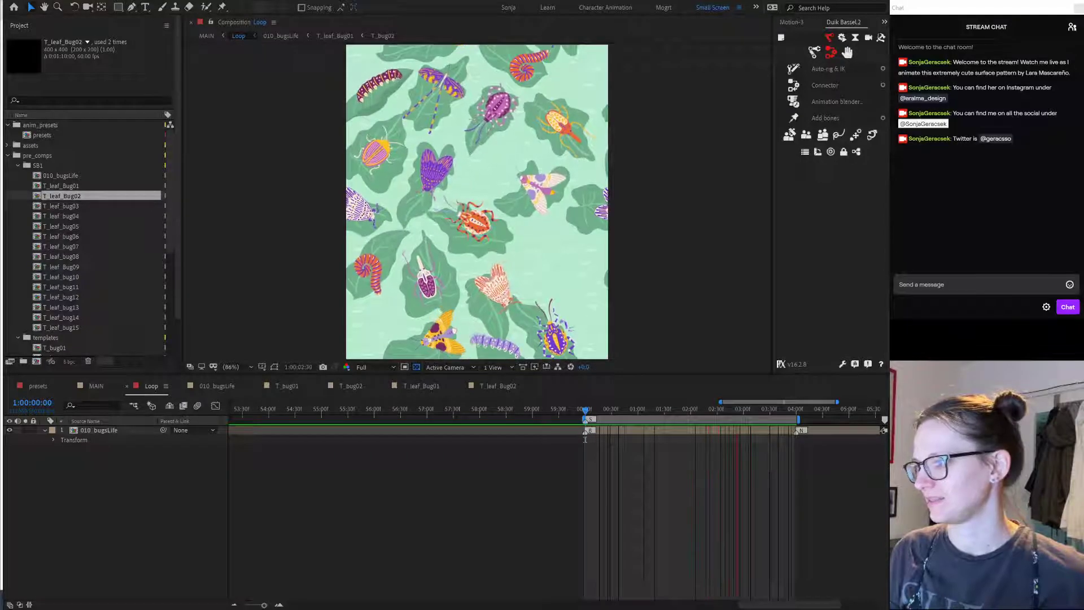
{"action": "key", "text": "alt+Tab"}
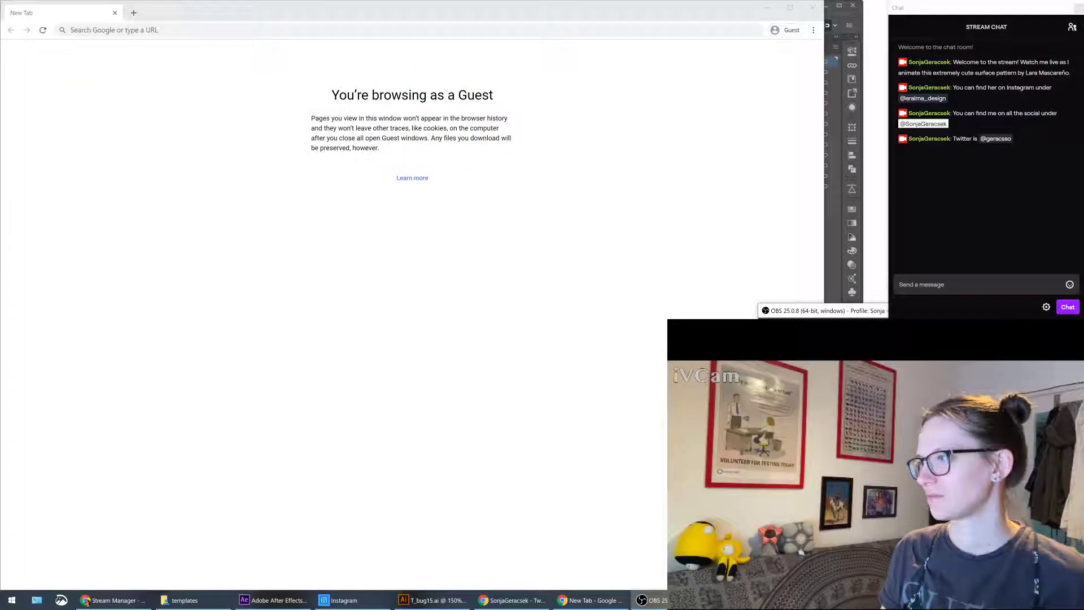
{"action": "left_click", "coordinate": [607, 370]}
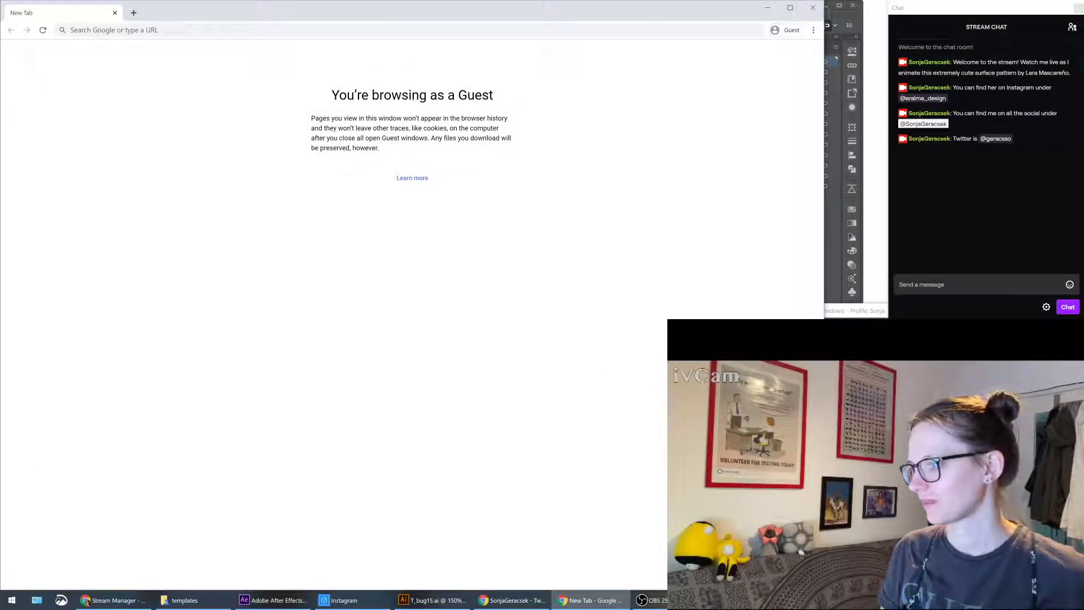
{"action": "key", "text": "alt+Tab"}
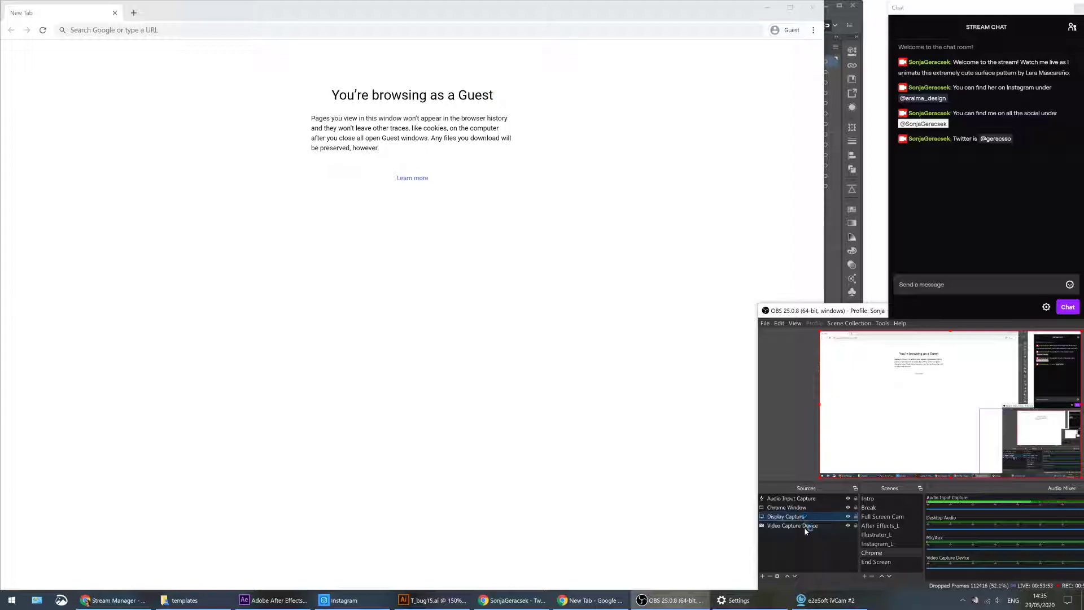
{"action": "left_click", "coordinate": [629, 465]}
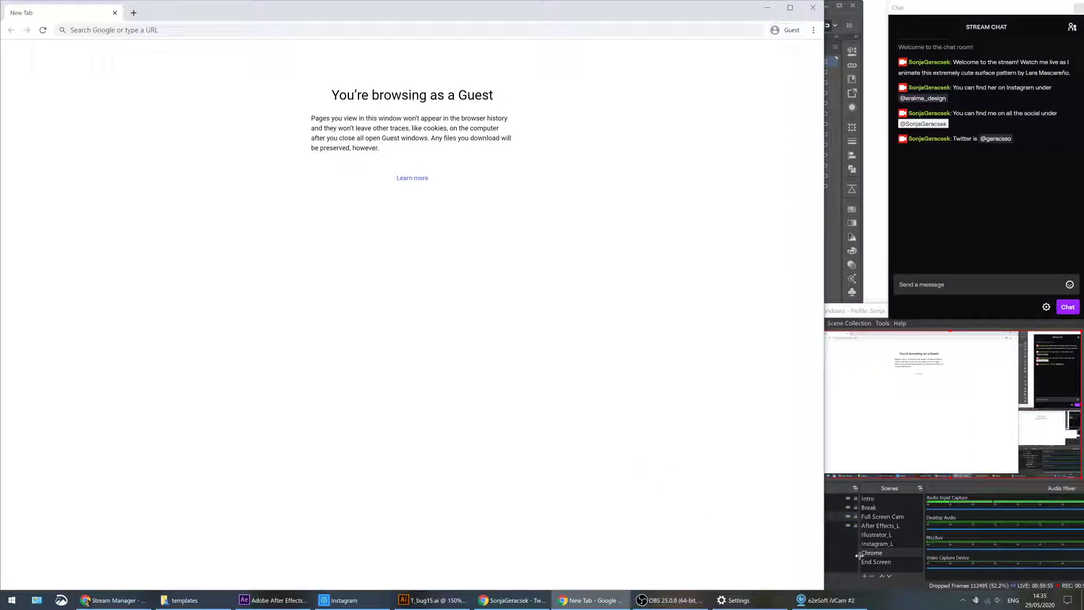
Step: Switch to OBS to show the Video Capture Device source in the Chrome scene and widen the guest browser window to the stream chat's edge
{"action": "left_click", "coordinate": [838, 551]}
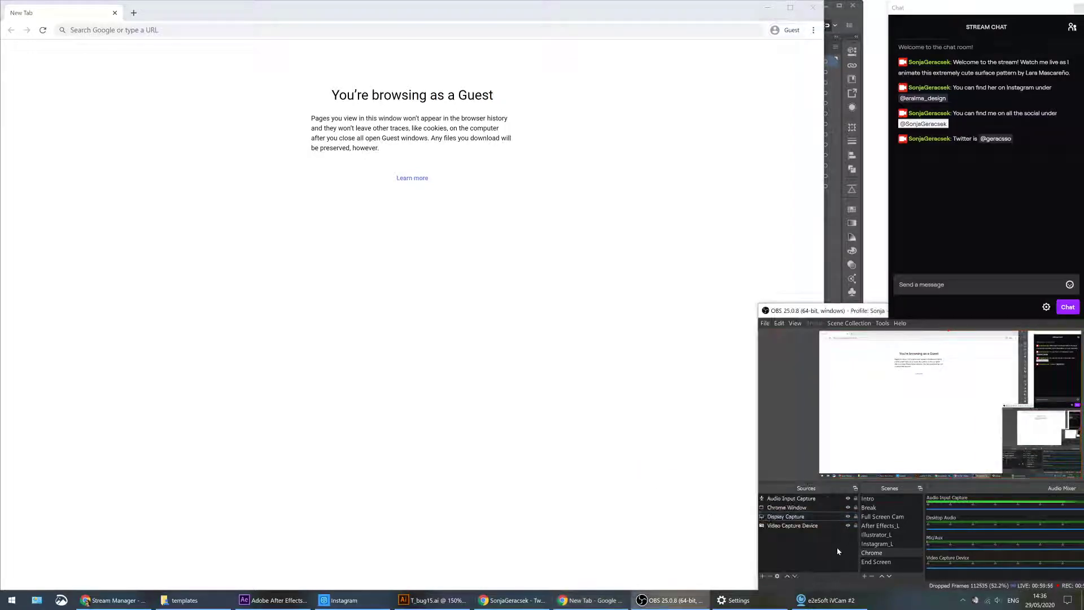
{"action": "double_click", "coordinate": [809, 525]}
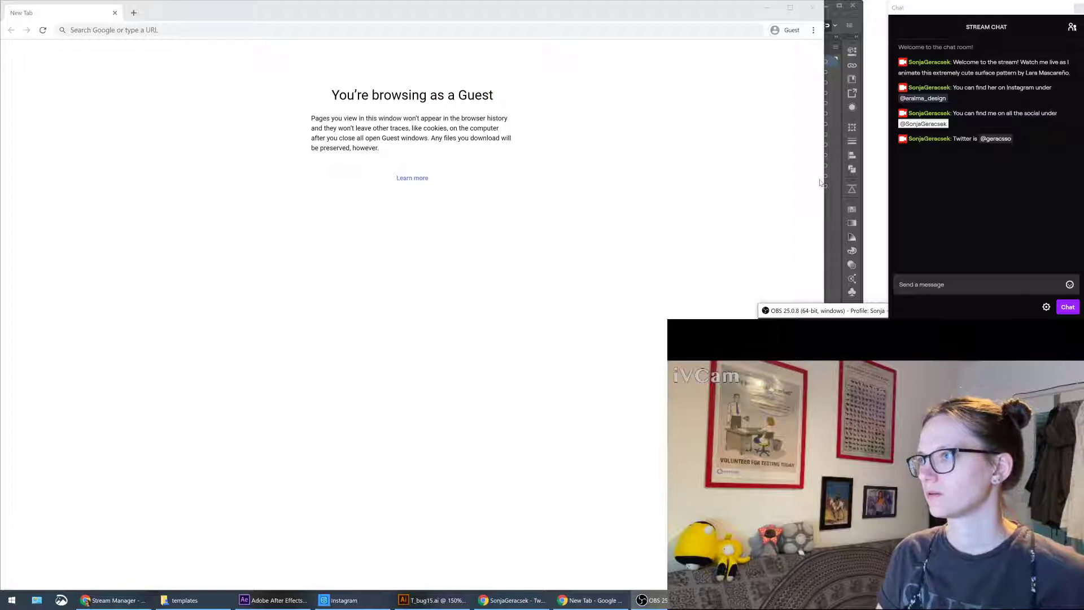
{"action": "left_click_drag", "start_coordinate": [835, 181], "coordinate": [884, 203]}
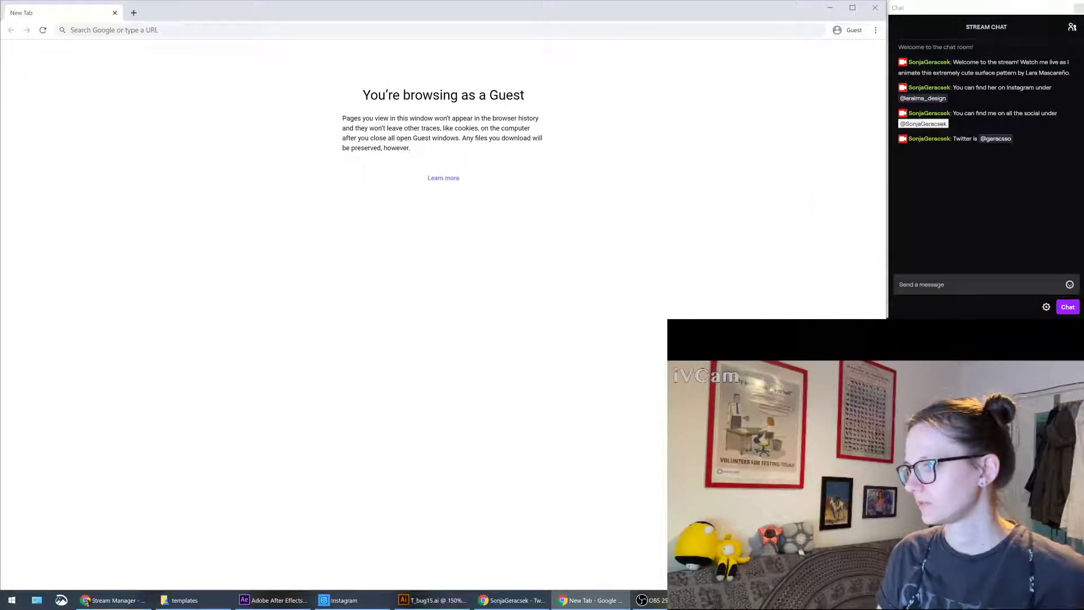
{"action": "key", "text": "alt+Tab"}
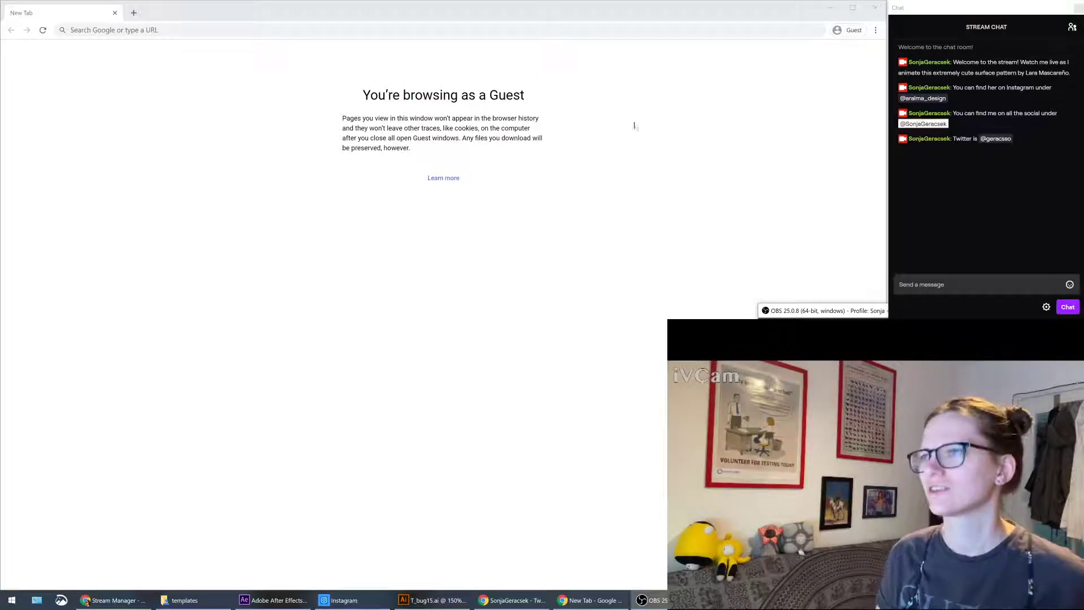
{"action": "key", "text": "alt+Tab"}
{"action": "type", "text": "skill"}
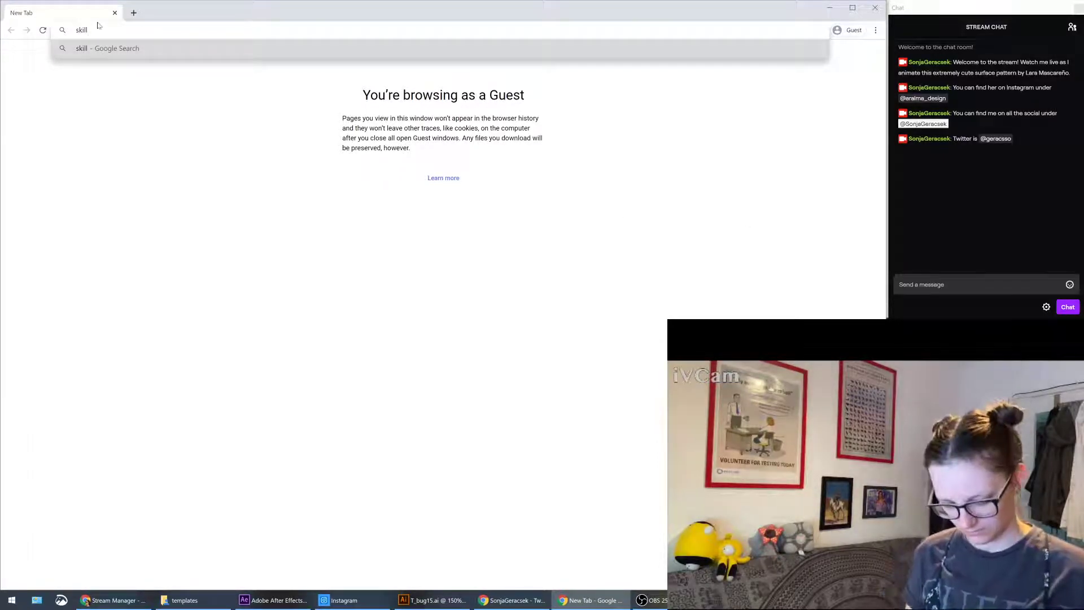
{"action": "type", "text": "share.co"}
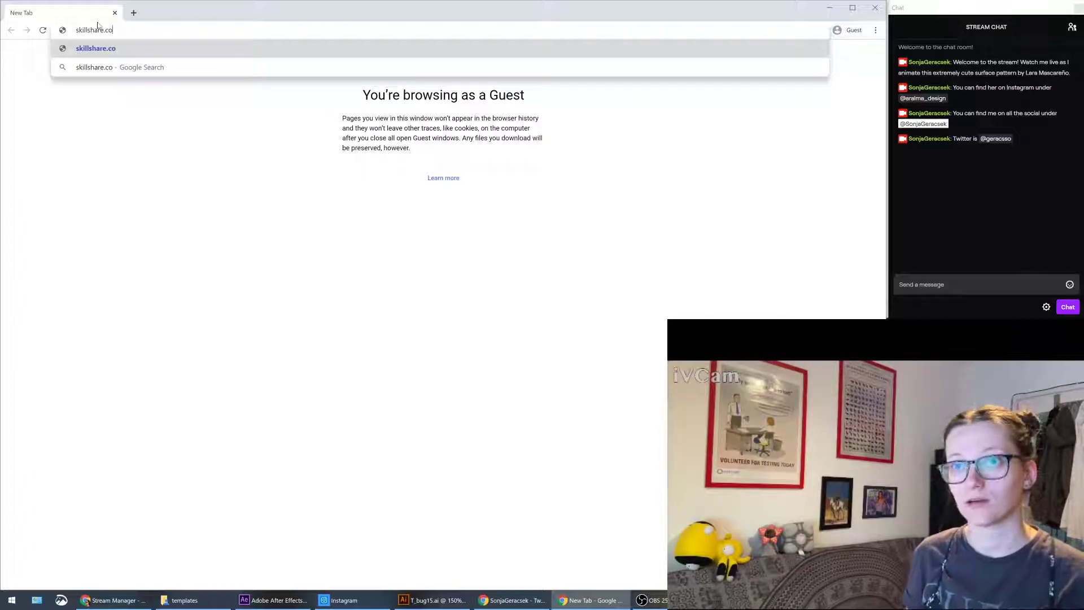
{"action": "key", "text": "BackSpace"}
{"action": "key", "text": "BackSpace"}
{"action": "key", "text": "BackSpace"}
{"action": "key", "text": "BackSpace"}
{"action": "key", "text": "BackSpace"}
{"action": "key", "text": "BackSpace"}
{"action": "key", "text": "BackSpace"}
{"action": "key", "text": "BackSpace"}
{"action": "key", "text": "BackSpace"}
{"action": "key", "text": "BackSpace"}
{"action": "key", "text": "BackSpace"}
{"action": "key", "text": "BackSpace"}
{"action": "key", "text": "BackSpace"}
Step: Load the streamer's online classes page through the classes subdomain of her personal website
{"action": "type", "text": "class"}
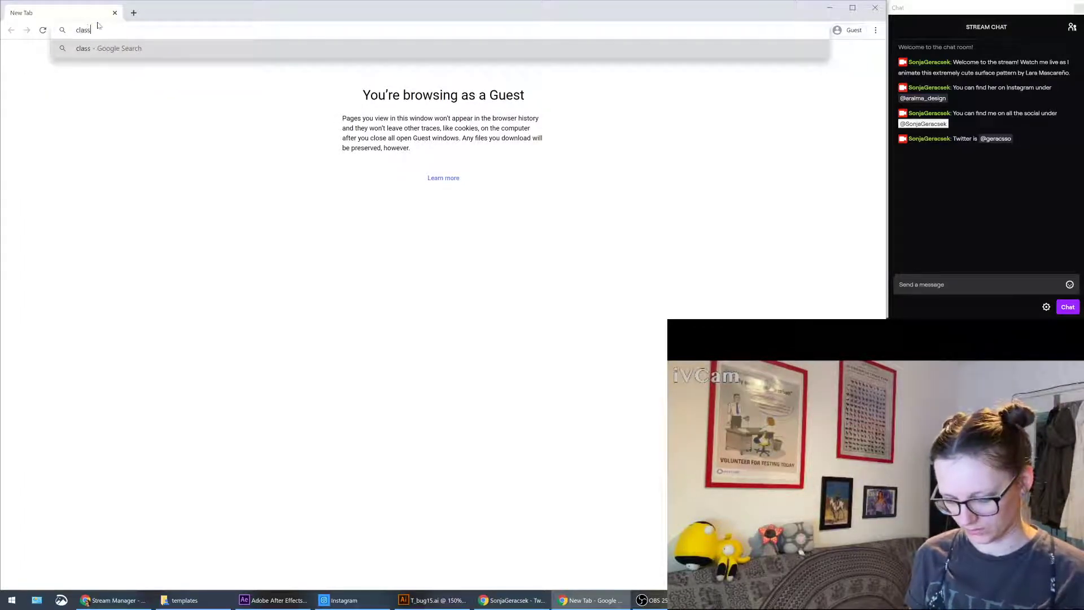
{"action": "type", "text": "es.sonjageracsek.me"}
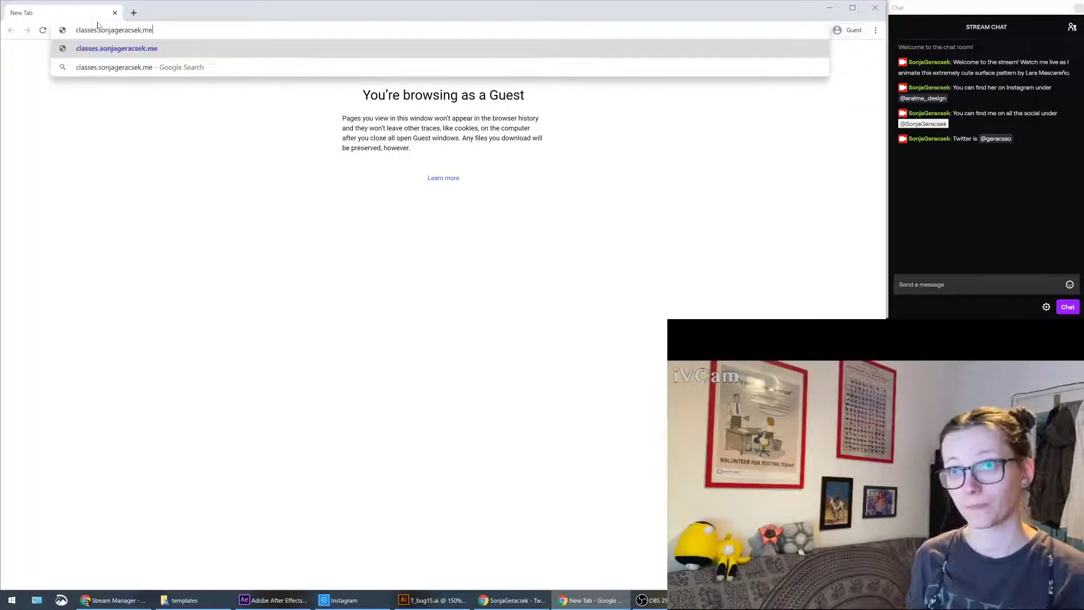
{"action": "key", "text": "Return"}
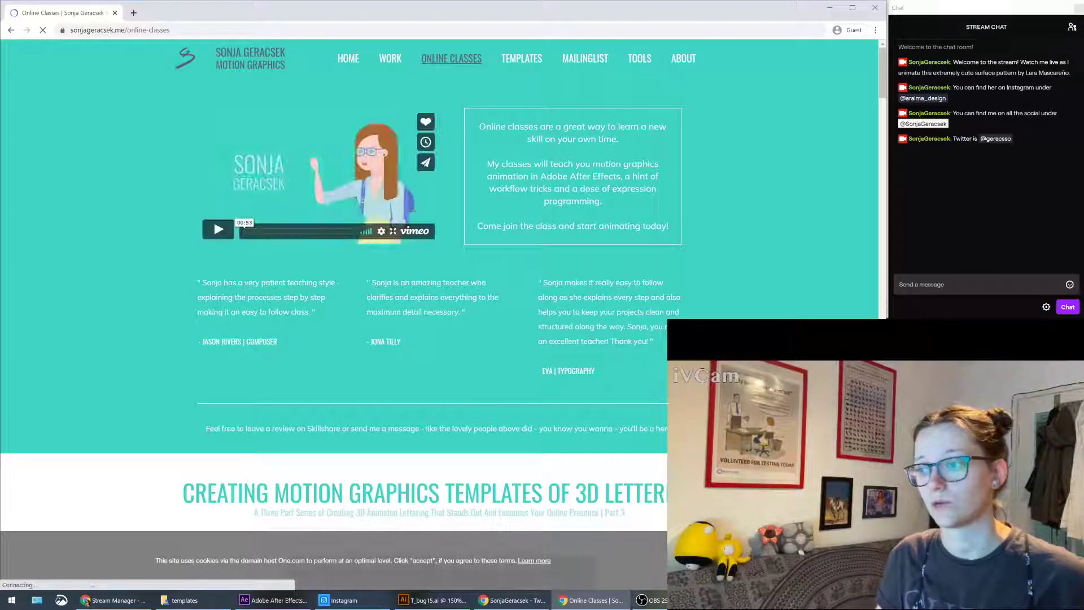
Step: Browse the online classes page to the How To Be More Efficient In Adobe After Effects class and examine its subtitle and description
{"action": "scroll", "coordinate": [481, 222], "scroll_direction": "down", "scroll_amount": 3}
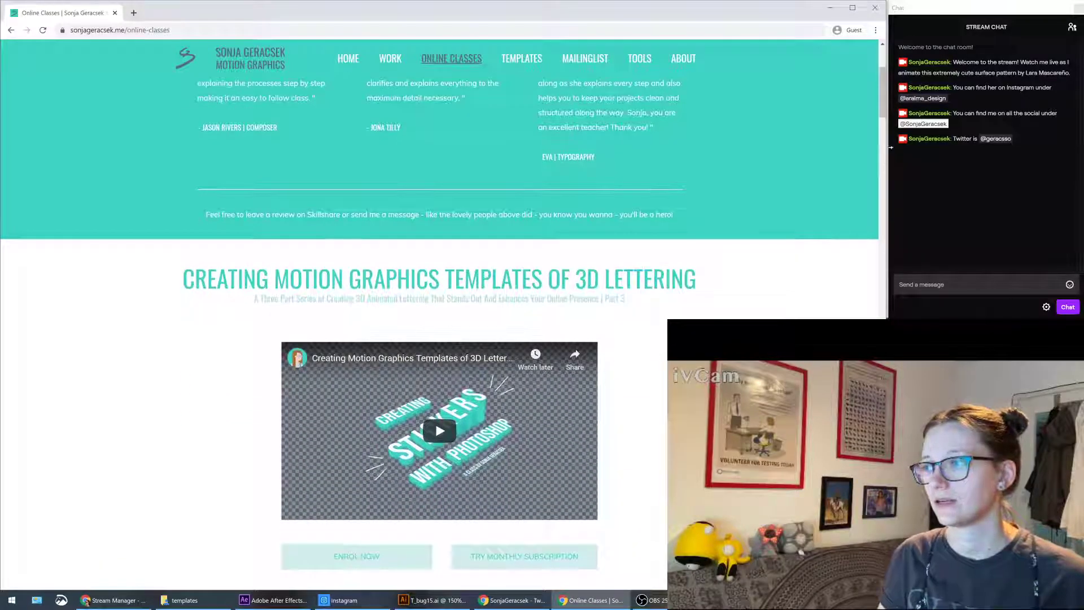
{"action": "scroll", "coordinate": [439, 316], "scroll_direction": "down", "scroll_amount": 15}
{"action": "scroll", "coordinate": [439, 316], "scroll_direction": "up", "scroll_amount": 2}
{"action": "scroll", "coordinate": [439, 316], "scroll_direction": "down", "scroll_amount": 2}
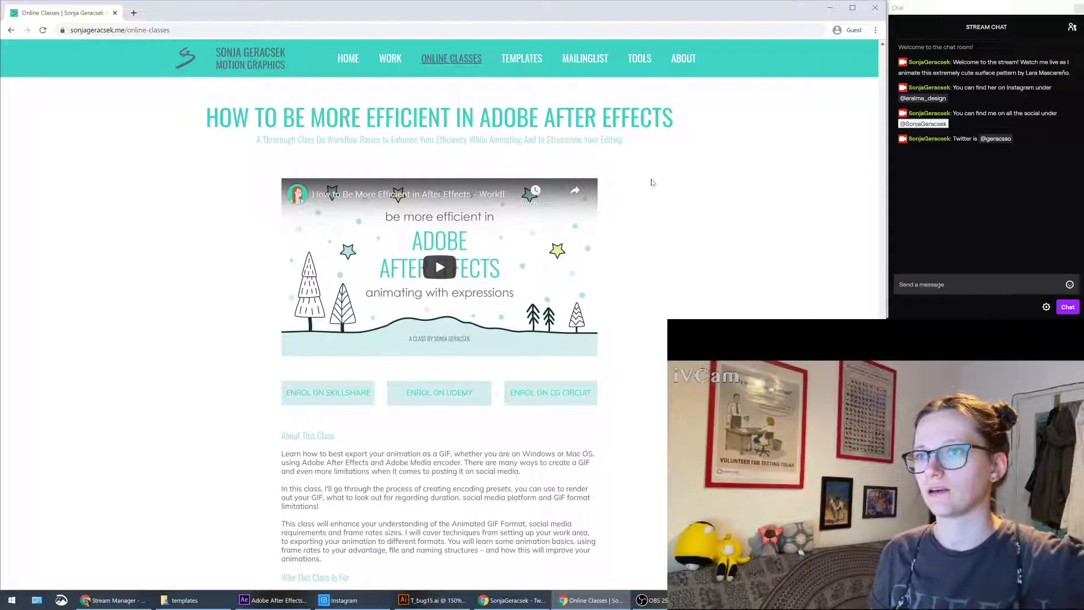
{"action": "left_click_drag", "start_coordinate": [255, 142], "coordinate": [677, 154]}
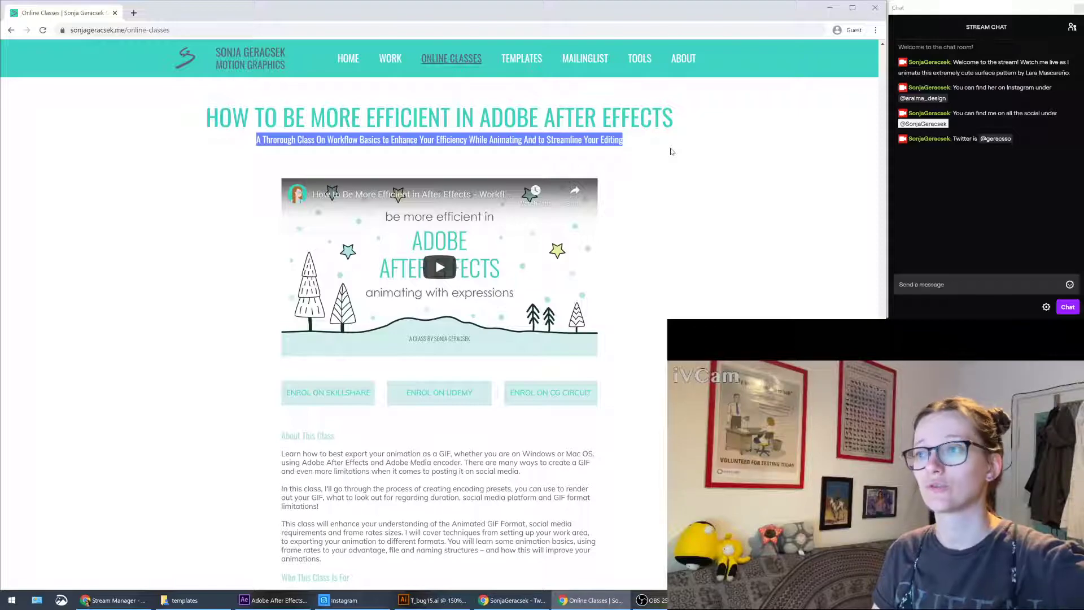
{"action": "left_click", "coordinate": [685, 300]}
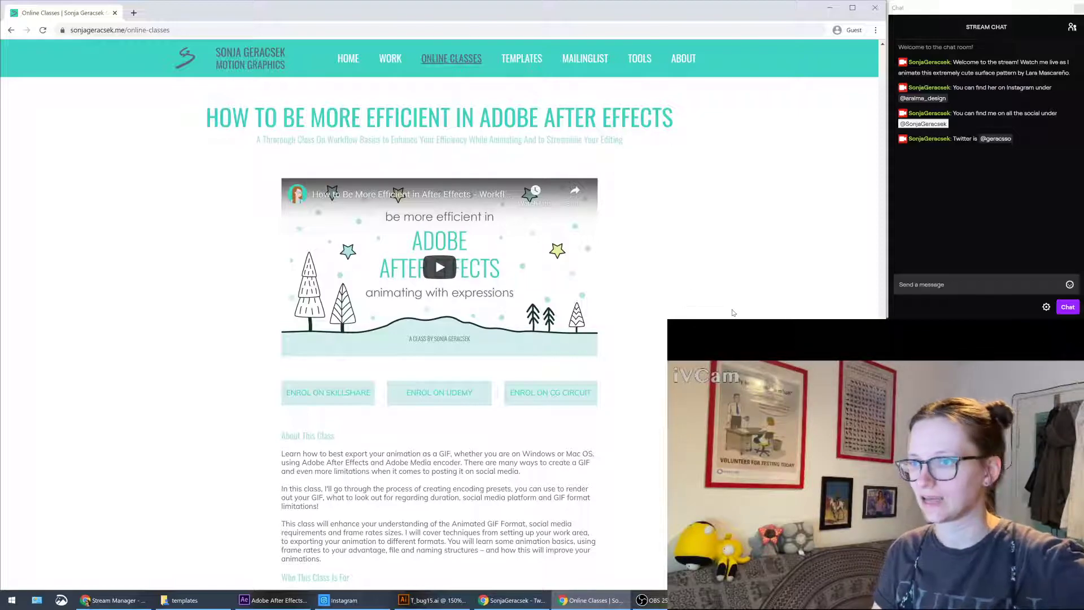
{"action": "scroll", "coordinate": [733, 312], "scroll_direction": "down", "scroll_amount": 1}
{"action": "scroll", "coordinate": [733, 313], "scroll_direction": "down", "scroll_amount": 1}
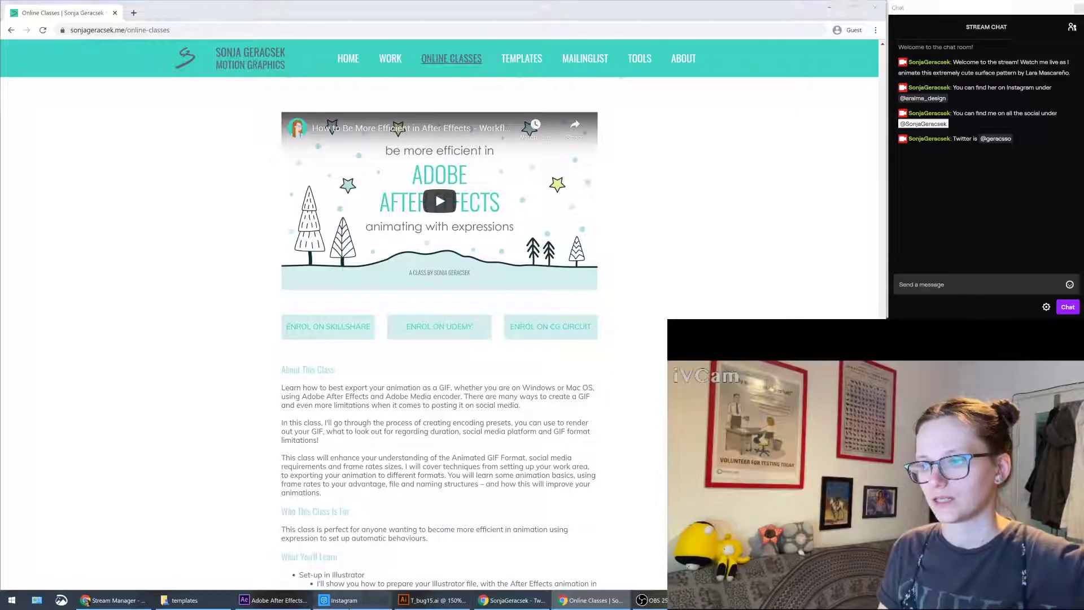
Step: Switch to Instagram to view the original creepy crawlies pattern post, and return to After Effects to watch the Loop composition's preview
{"action": "left_click", "coordinate": [342, 600]}
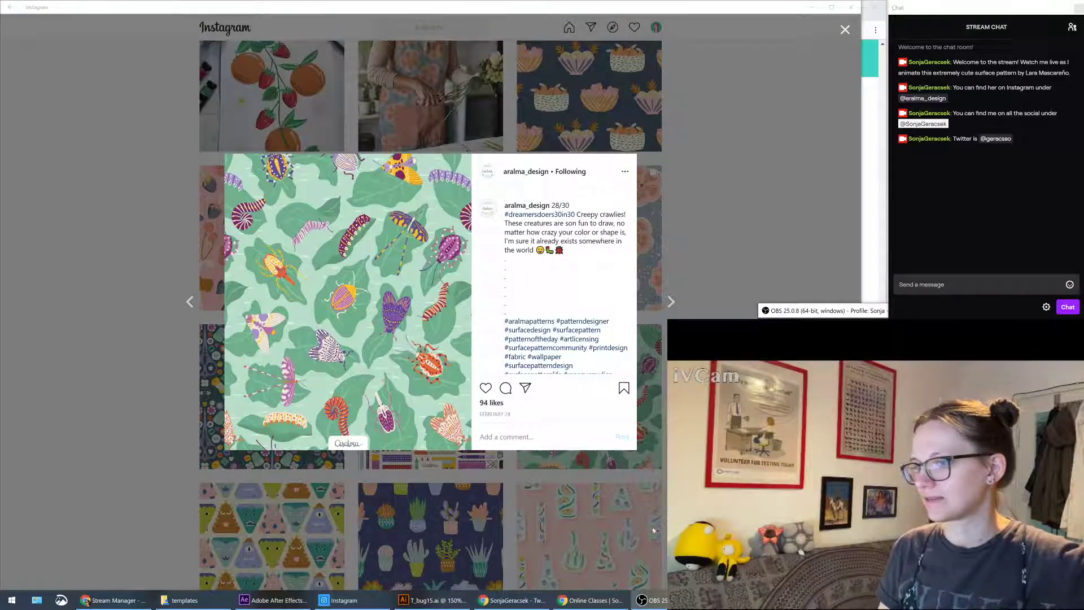
{"action": "mouse_move", "coordinate": [279, 597]}
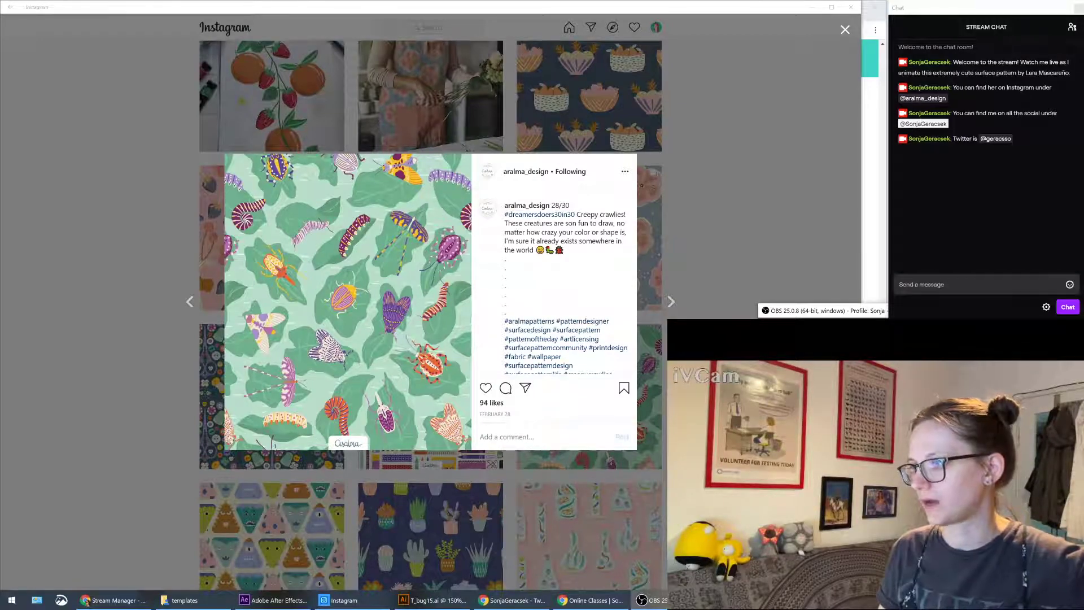
{"action": "left_click", "coordinate": [274, 600]}
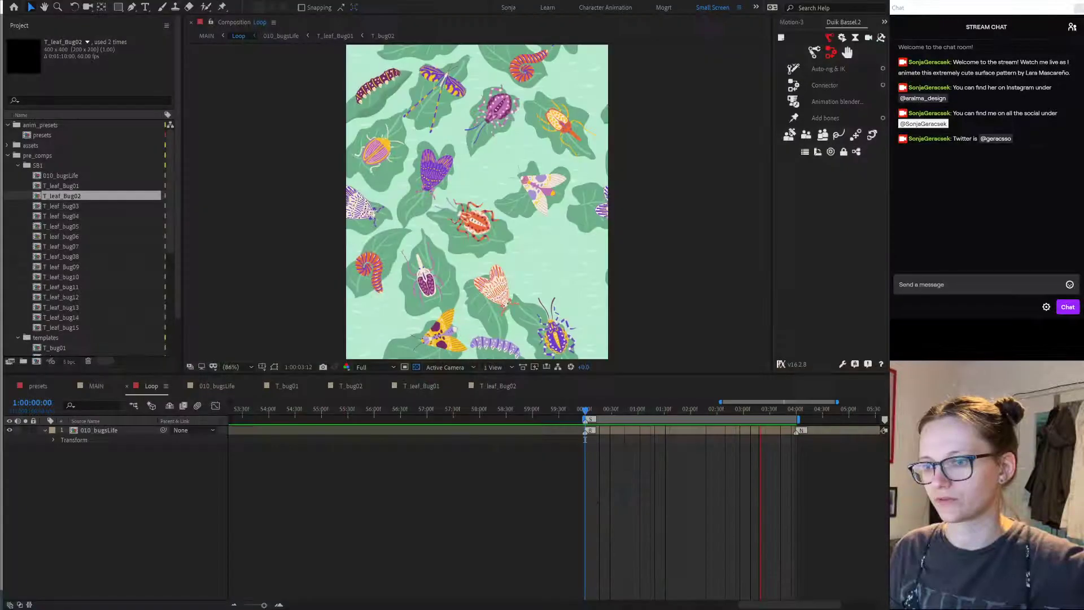
{"action": "left_click", "coordinate": [561, 496]}
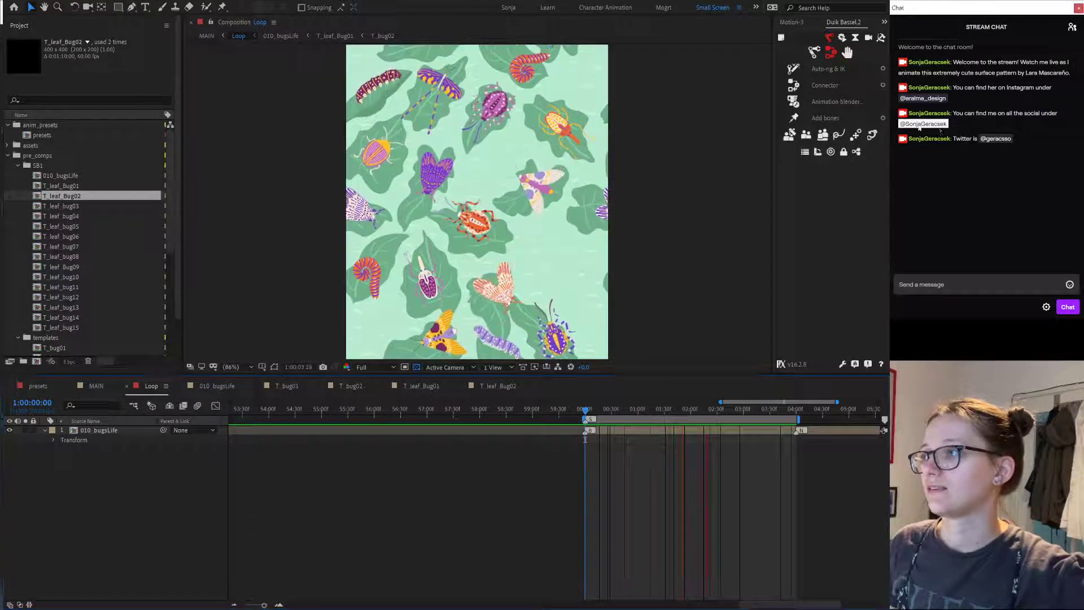
Step: Highlight the general social media handle and the Twitter handle in the stream chat messages
{"action": "left_click_drag", "start_coordinate": [963, 126], "coordinate": [894, 119]}
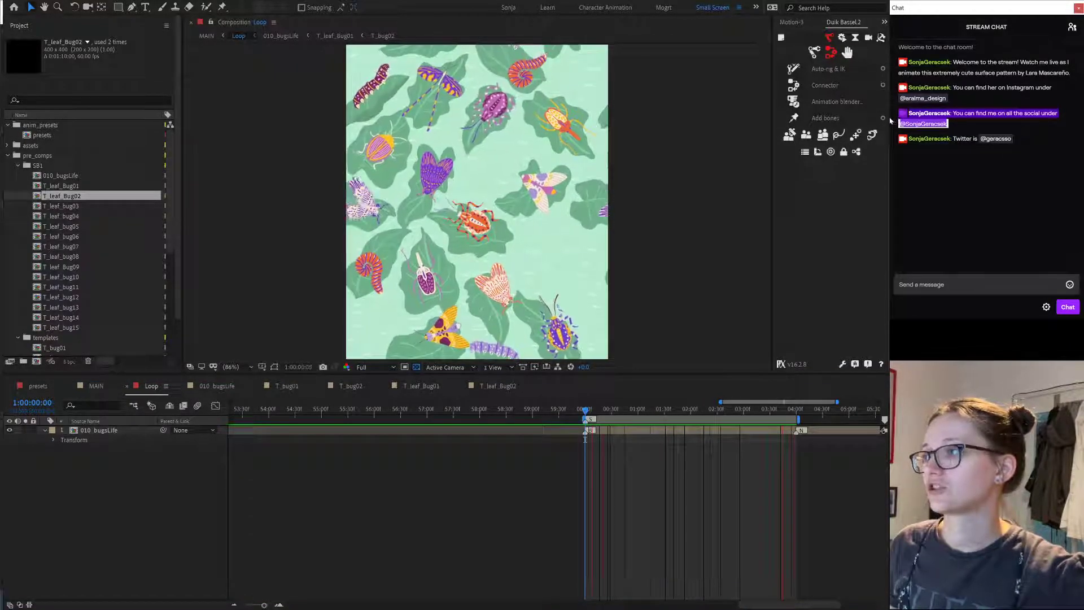
{"action": "left_click", "coordinate": [967, 124]}
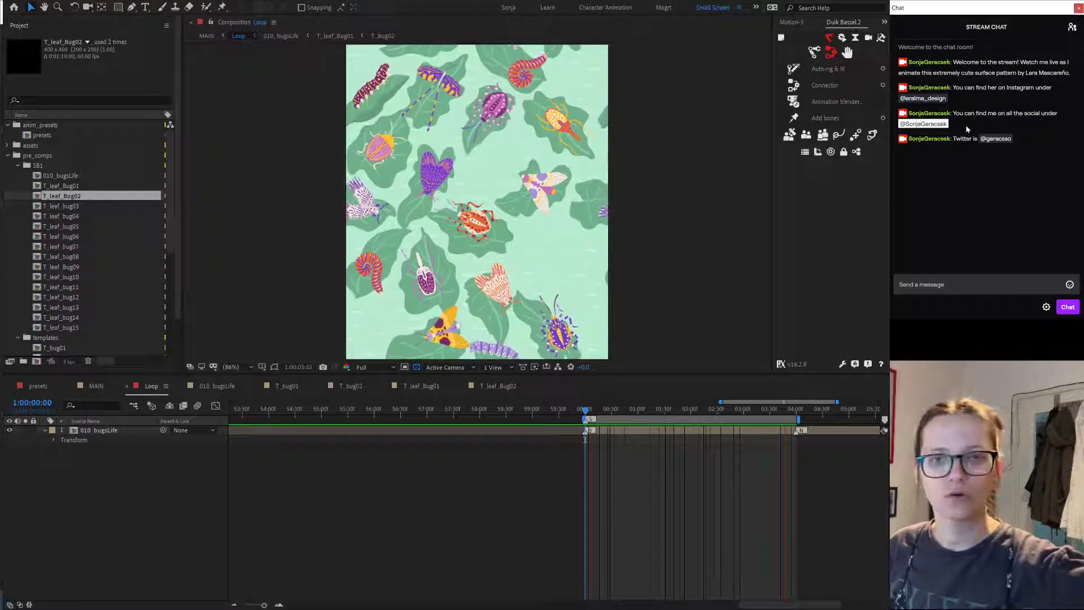
{"action": "left_click_drag", "start_coordinate": [966, 129], "coordinate": [895, 130]}
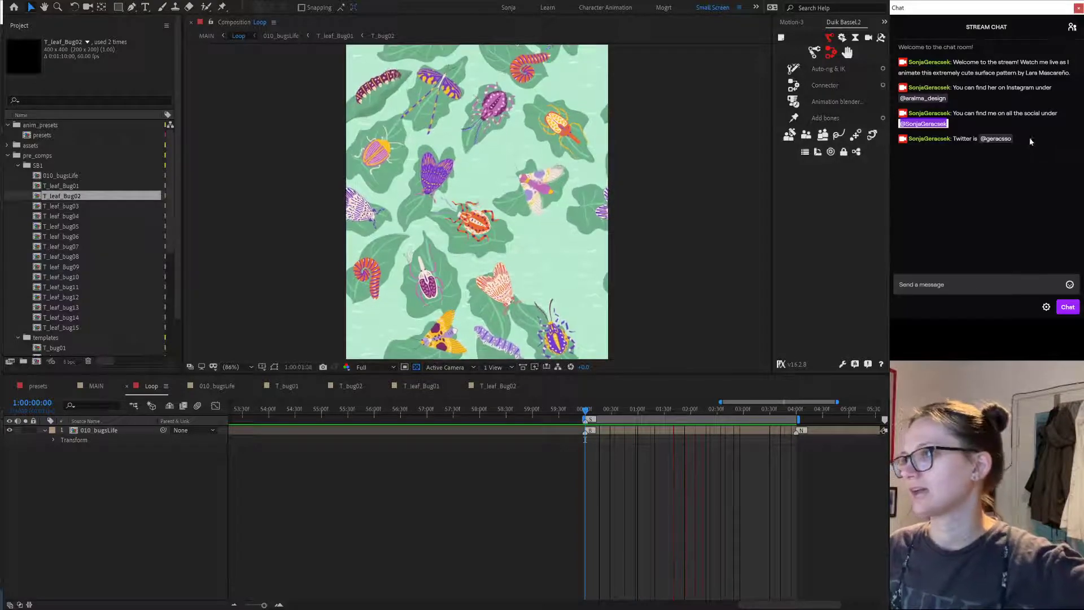
{"action": "left_click_drag", "start_coordinate": [1016, 139], "coordinate": [950, 145]}
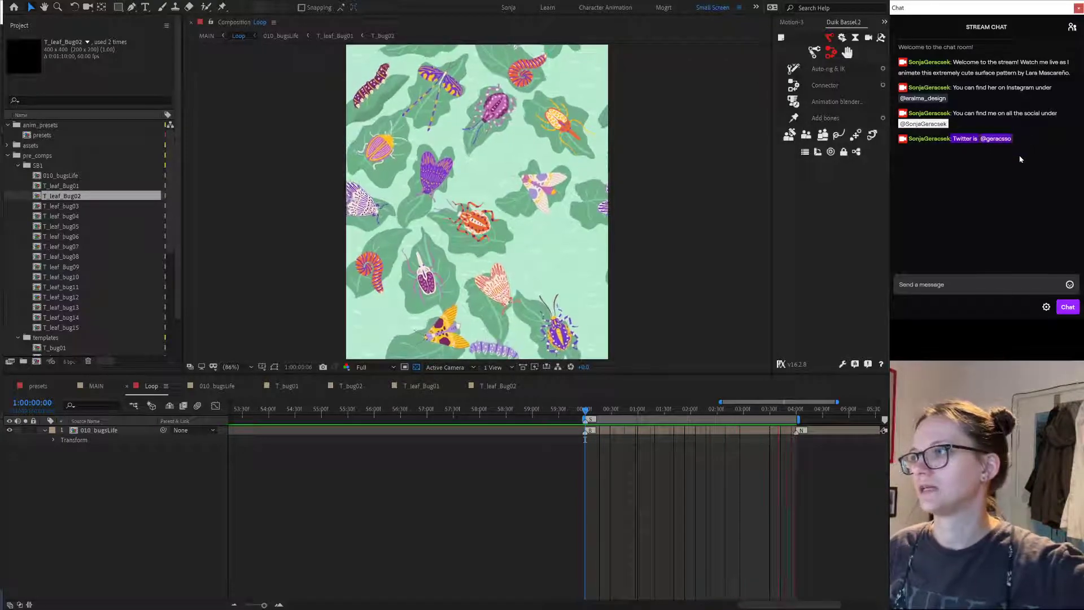